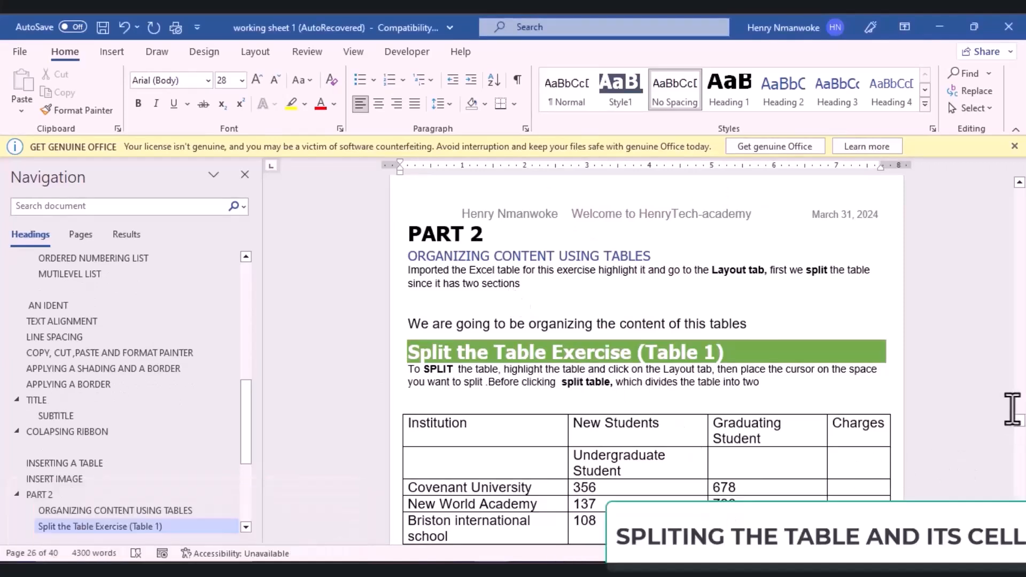
Step: Scroll down to show all of Table 1, including the red Split table row and the graduate rows
drag(1020, 427, 1018, 420)
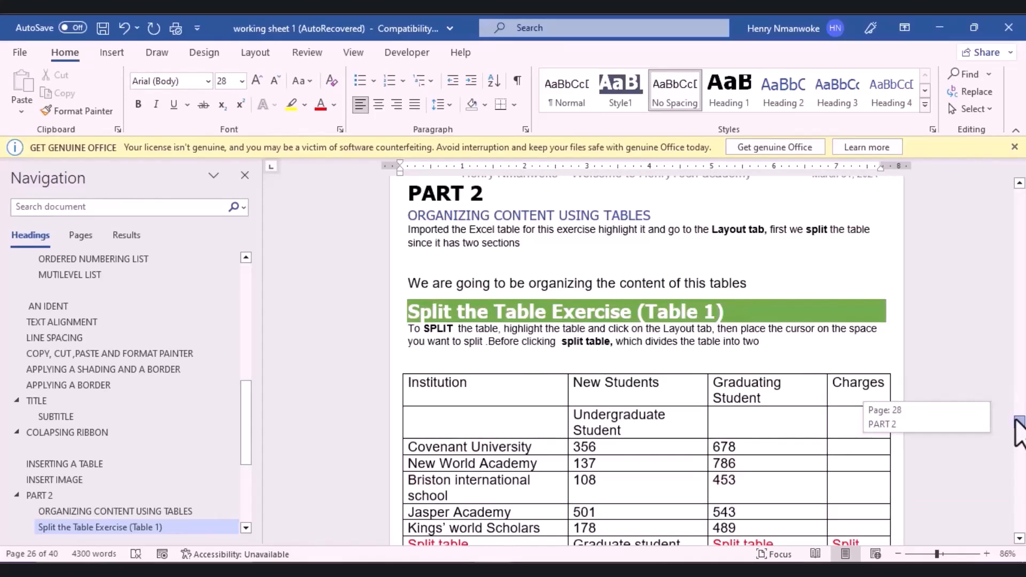
drag(1019, 420, 1018, 422)
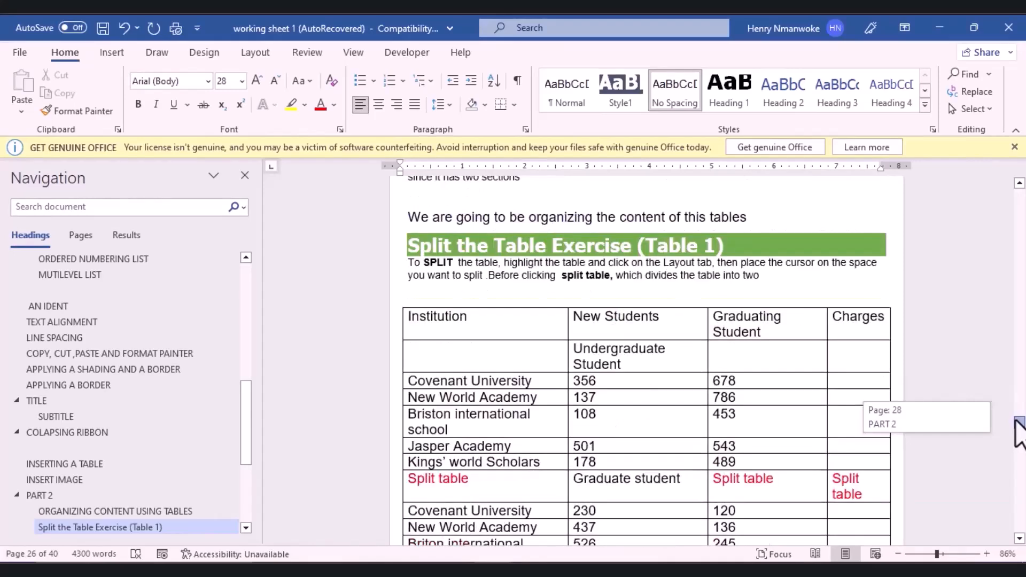
drag(1019, 422, 1015, 422)
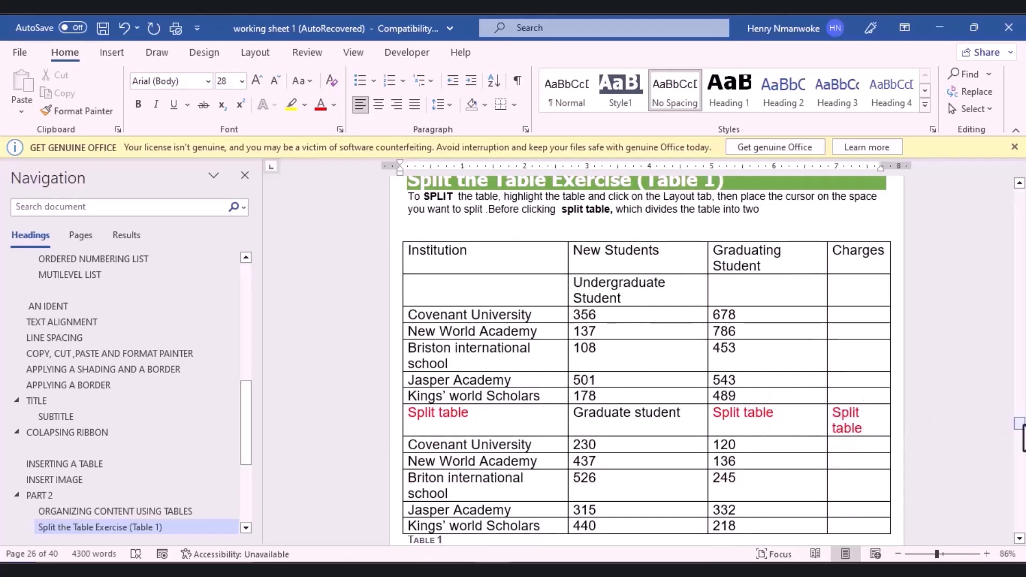
drag(1020, 424, 1019, 423)
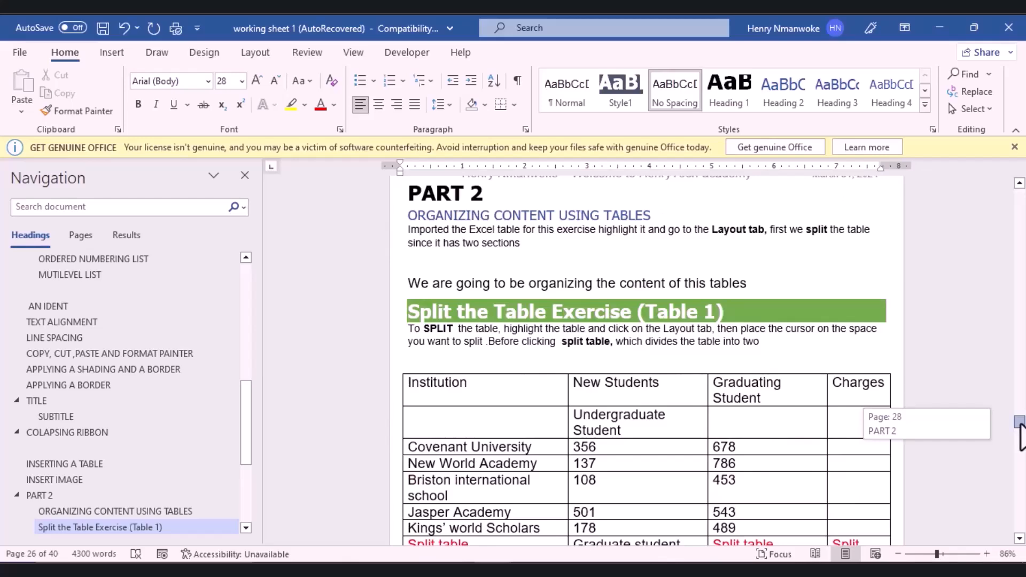
drag(1019, 423, 1019, 426)
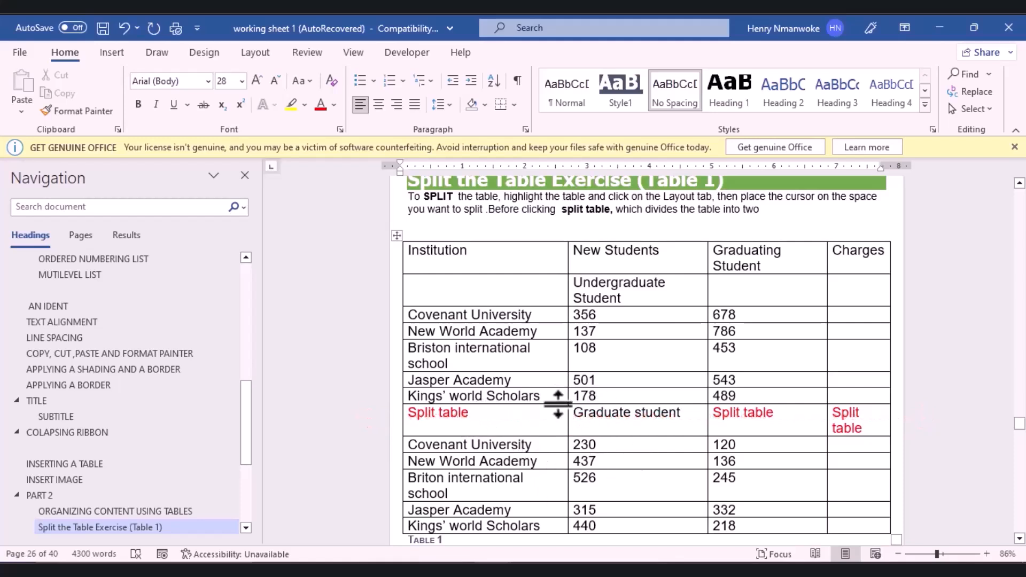
Step: Split Table 1 at the Split table row with Split Table and start editing the new table's header cells
click(541, 426)
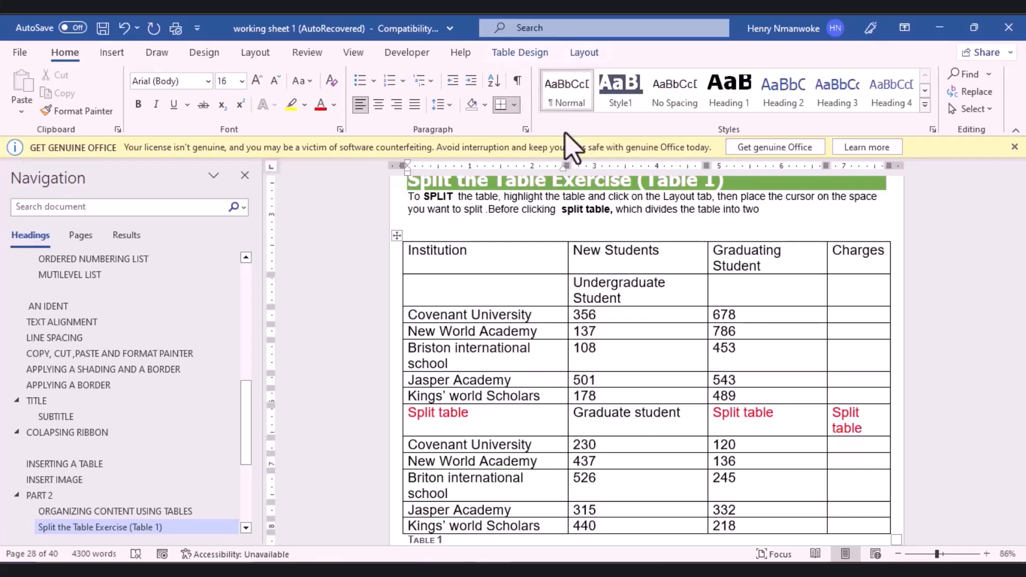
click(584, 53)
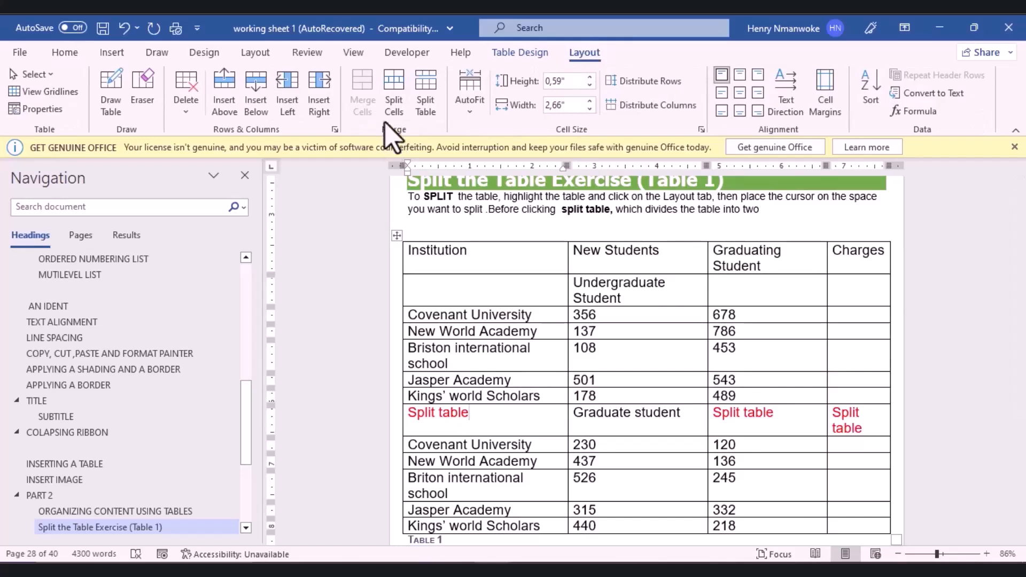
click(432, 115)
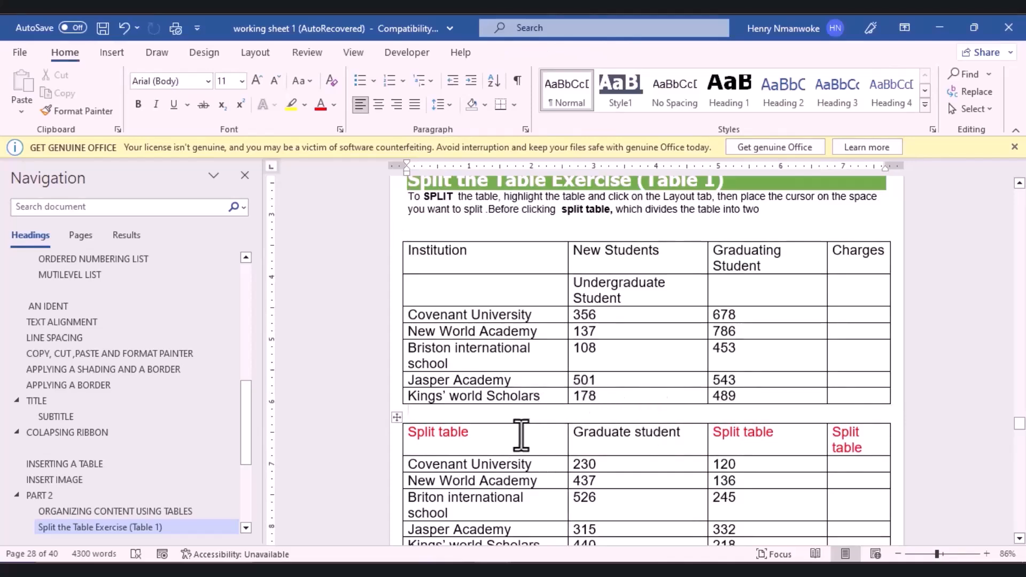
click(538, 446)
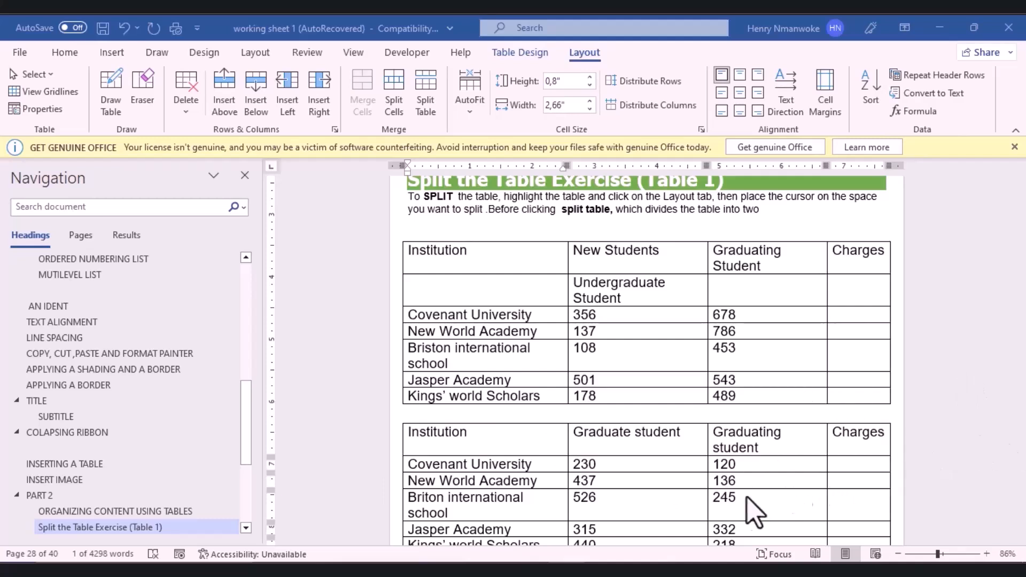
Step: Split the second table above the Briton international school row, then scroll to the Splitting Cells section
click(1014, 387)
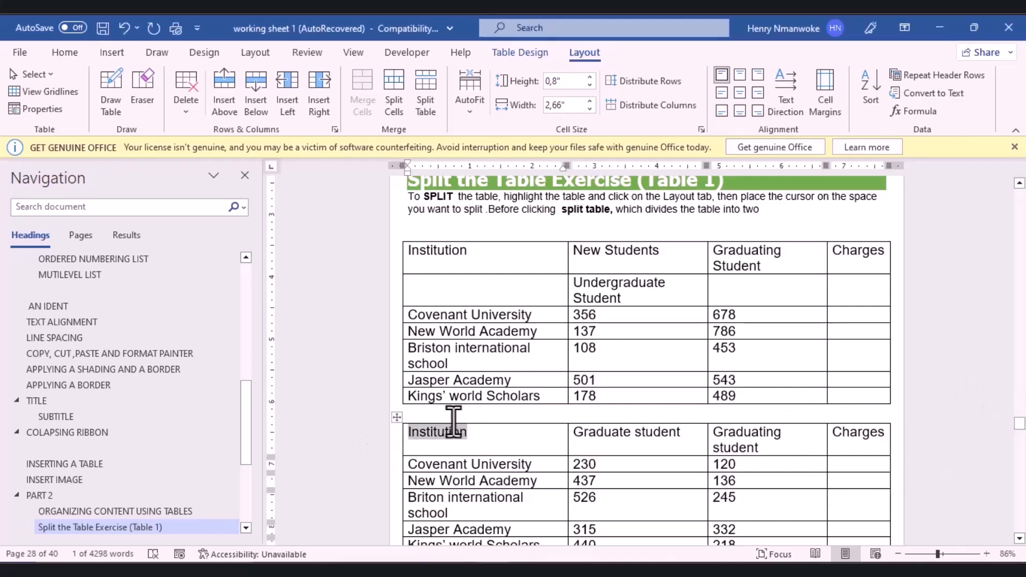
drag(1021, 426, 1021, 430)
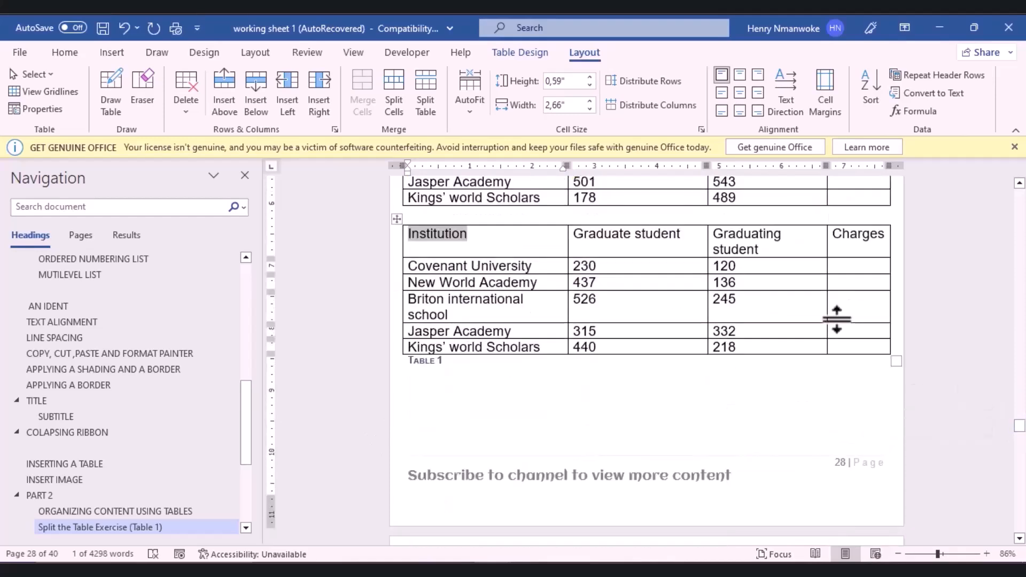
click(495, 315)
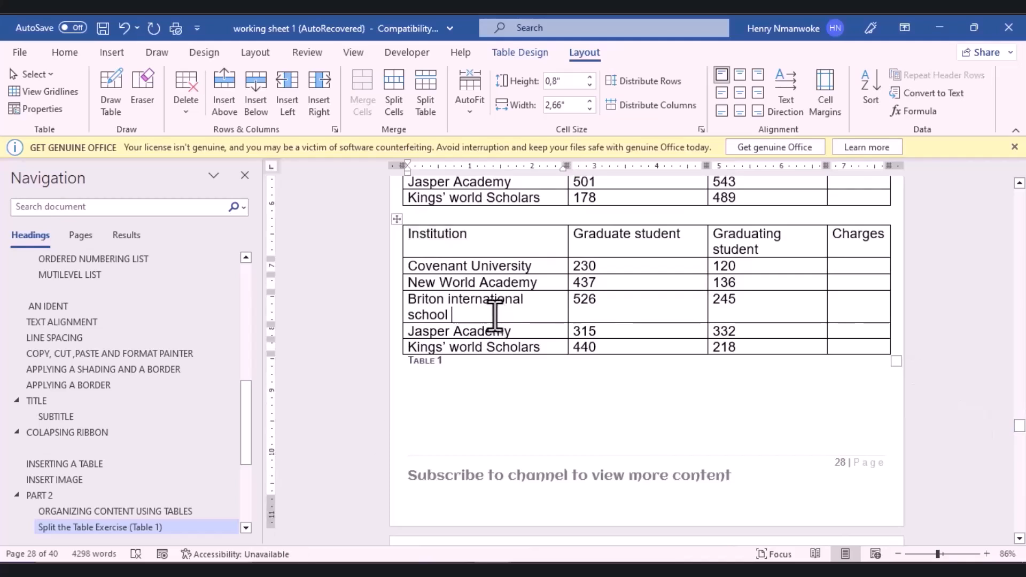
click(433, 106)
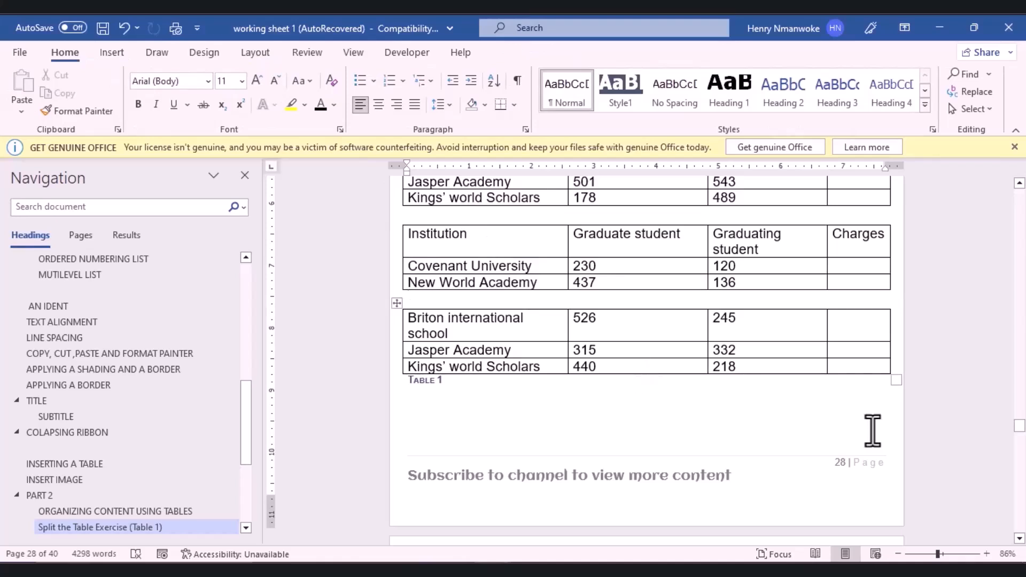
drag(1019, 428, 1018, 443)
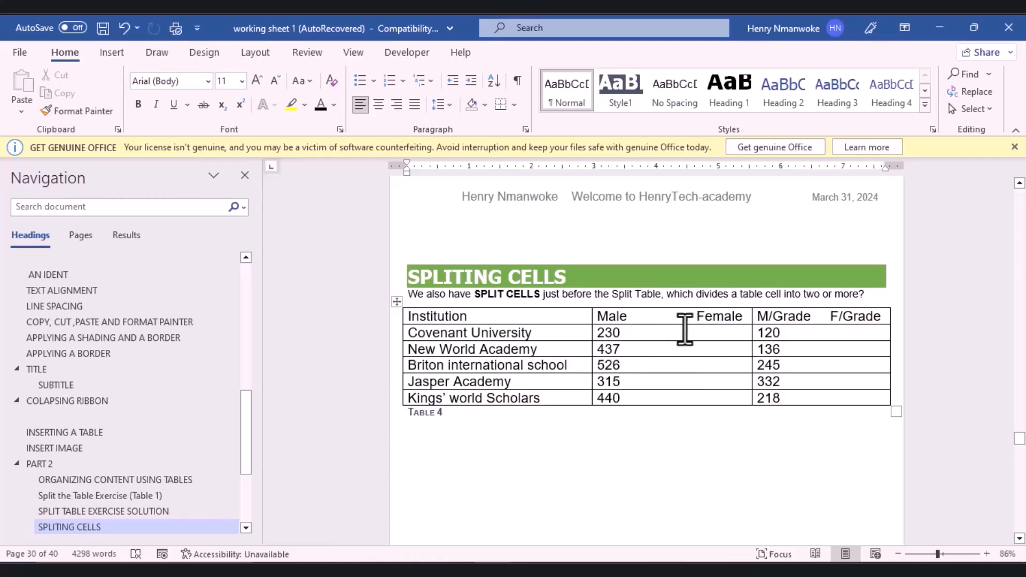
Step: Undo the extra split, split Table 4's Male/Female header into two columns, and select 'Female'
key(ctrl+z)
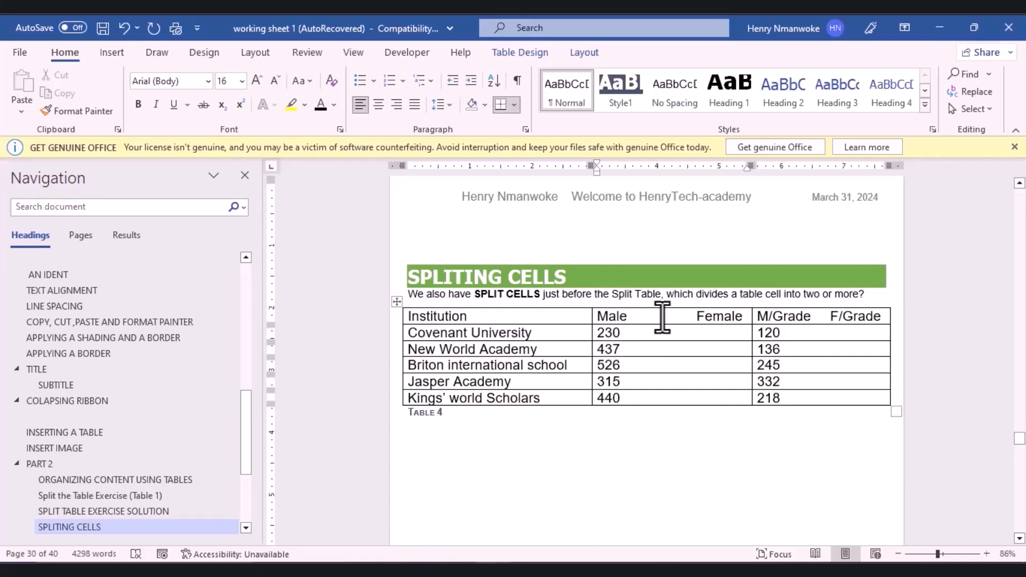
click(584, 52)
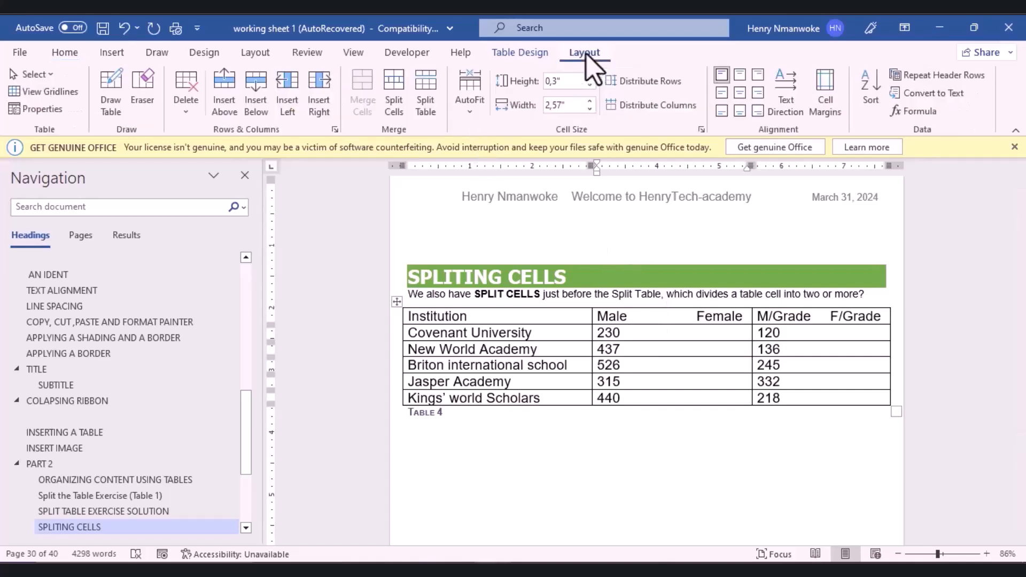
click(394, 107)
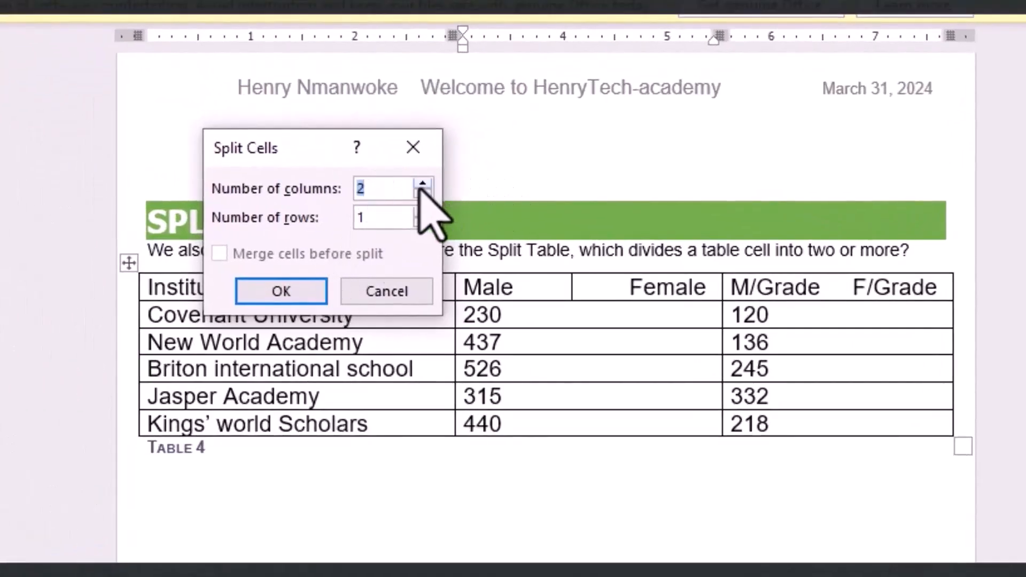
click(289, 297)
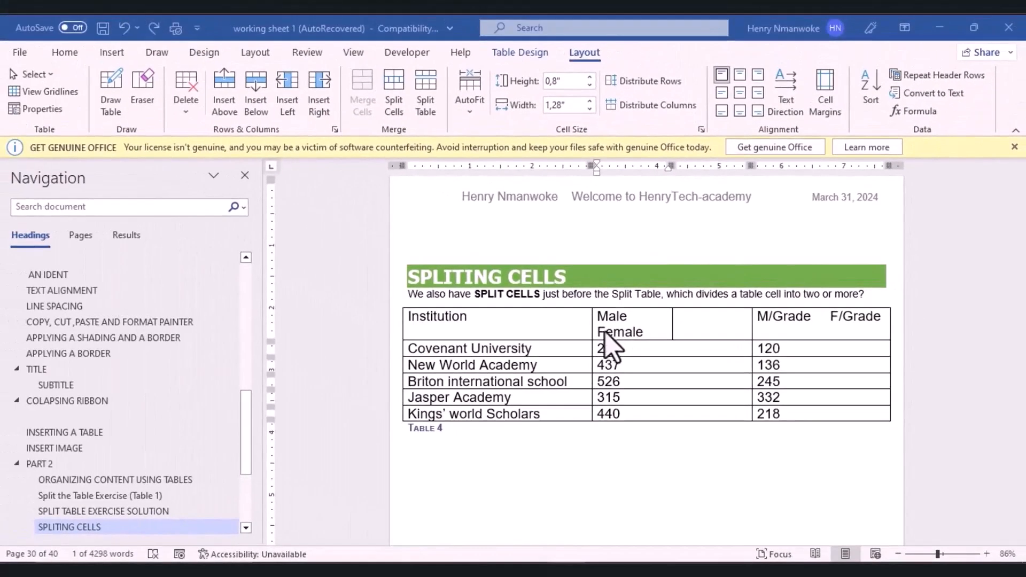
double_click(609, 333)
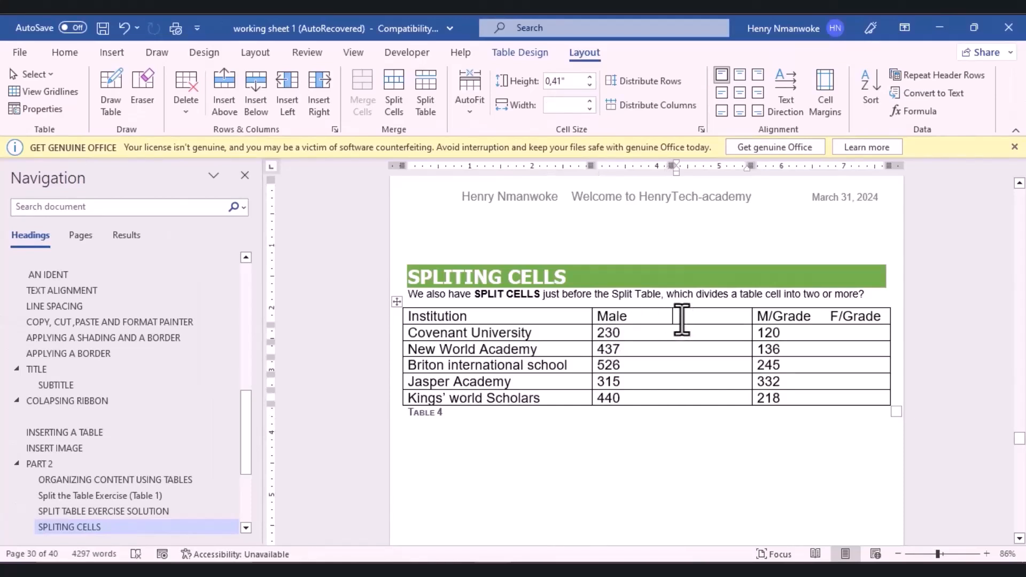
Step: Paste 'Female' into the empty header cell, split the 230 cell into two and the 437 cell into three
text(Female)
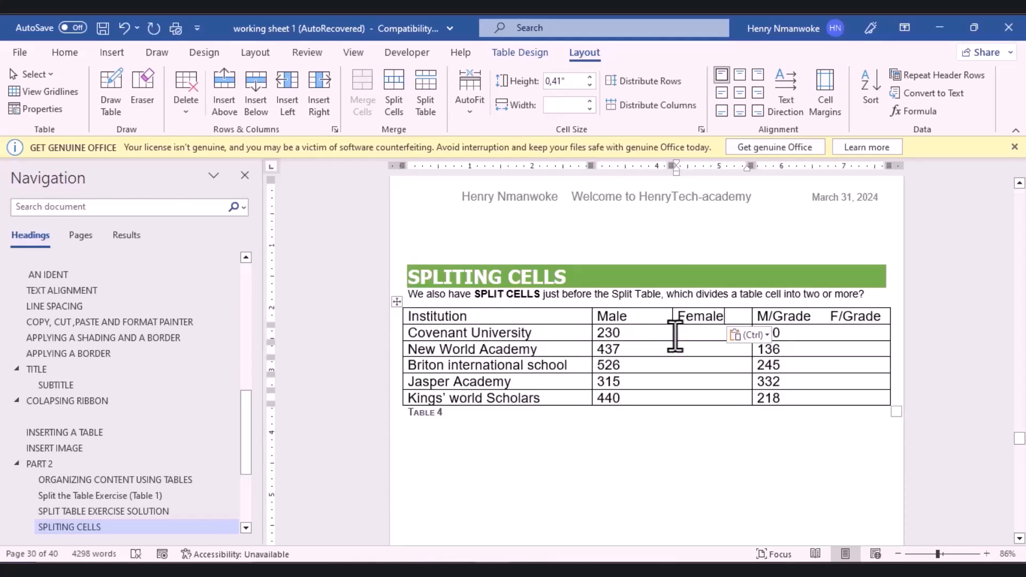
click(675, 336)
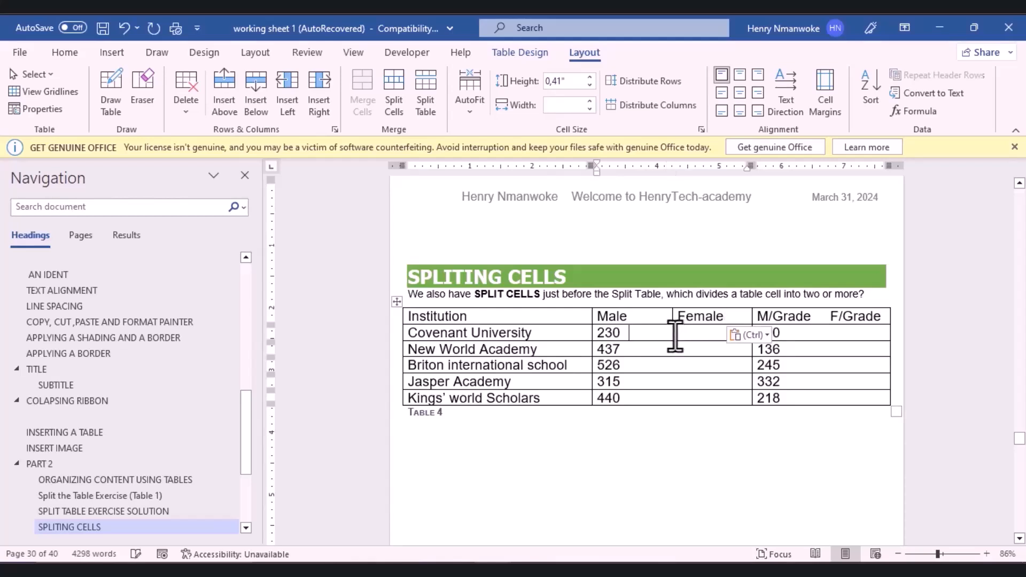
click(393, 101)
click(498, 322)
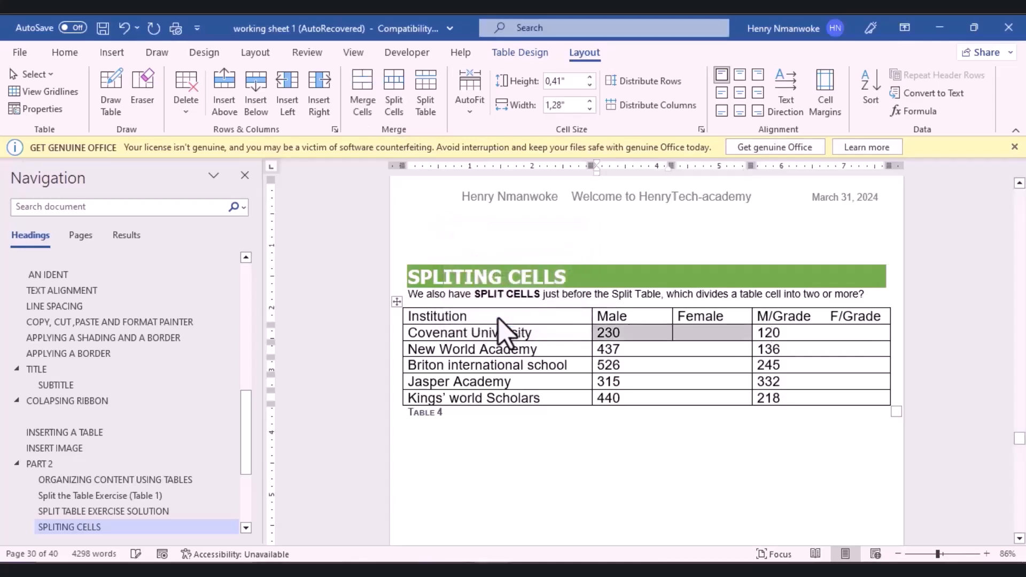
click(664, 349)
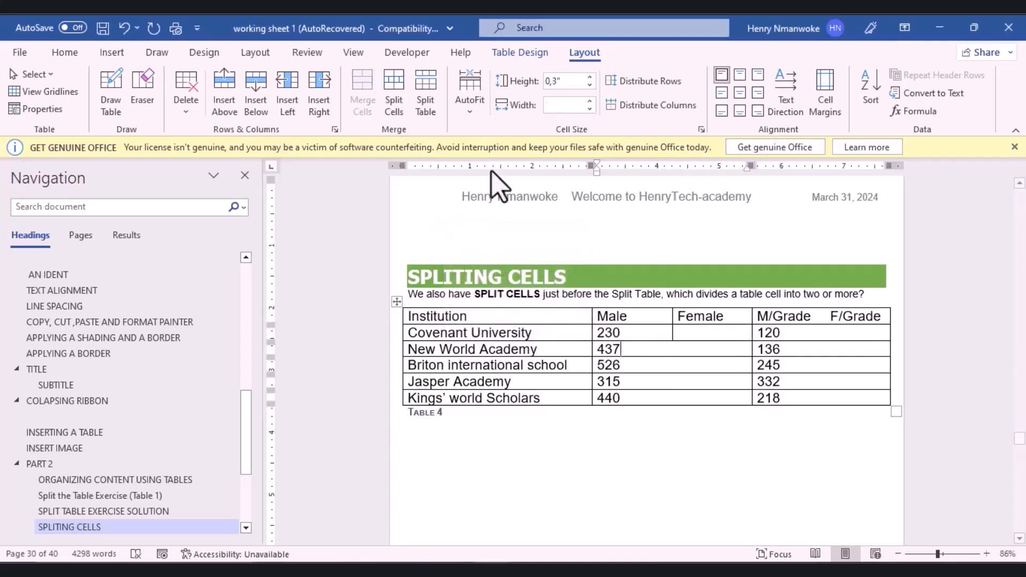
click(393, 103)
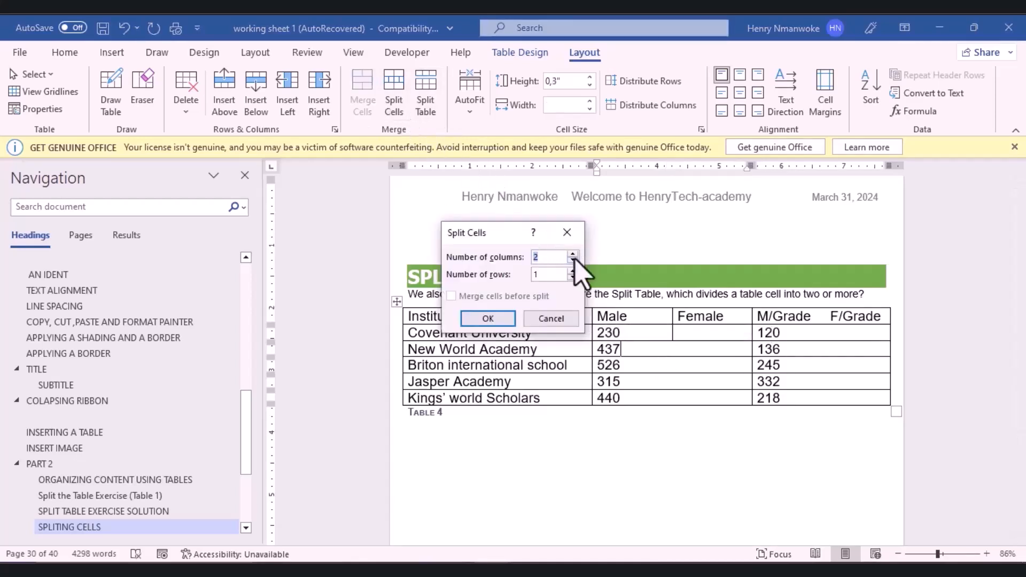
click(505, 319)
Step: Split the 526 cell and the 120 cell into four cells each
click(663, 365)
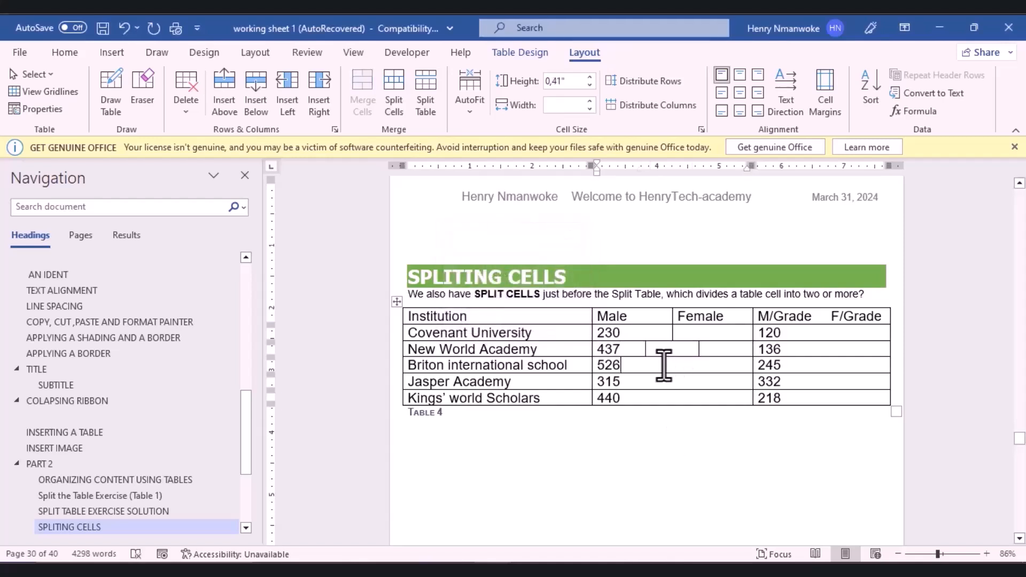
click(393, 88)
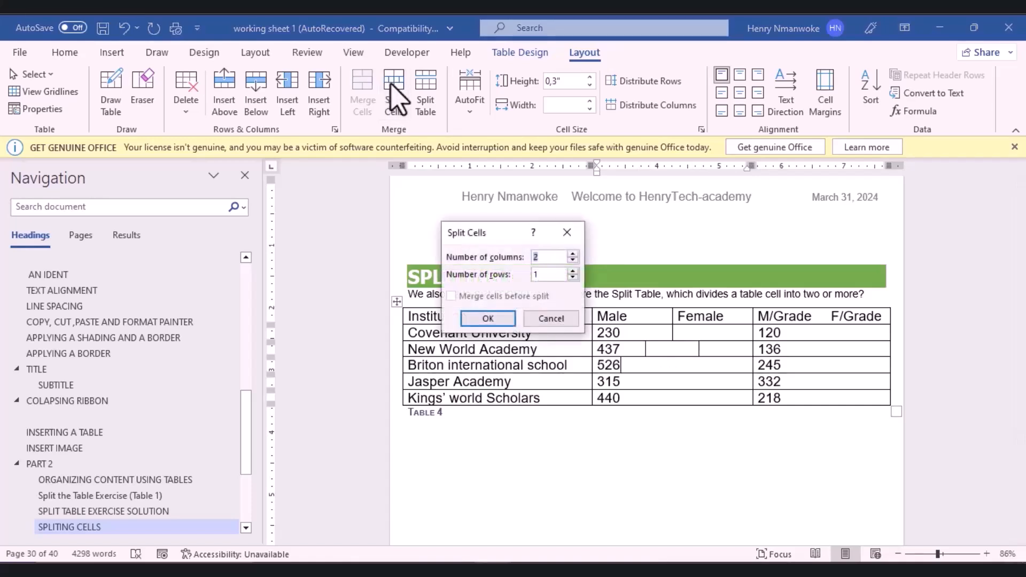
click(571, 254)
click(503, 319)
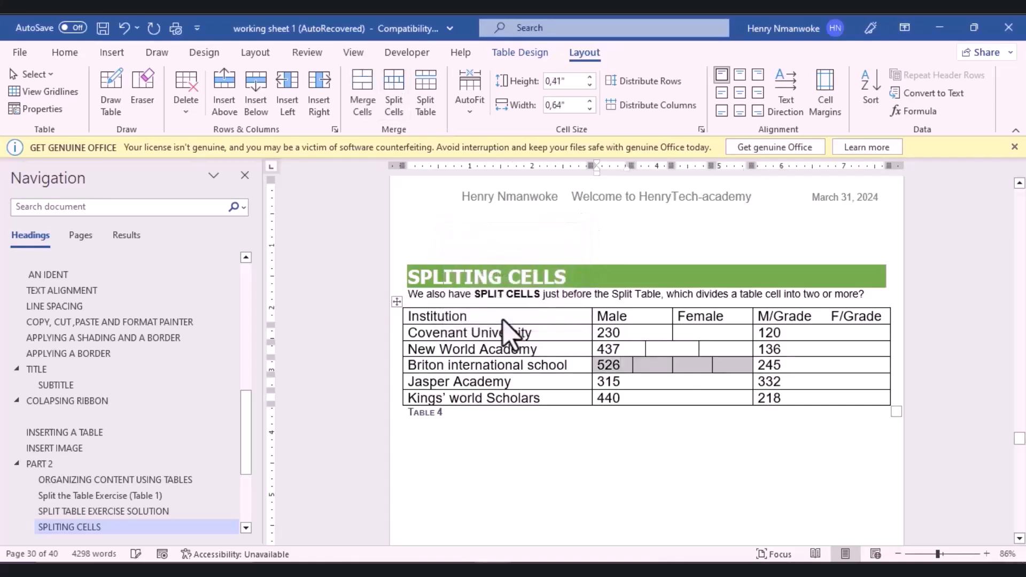
click(821, 332)
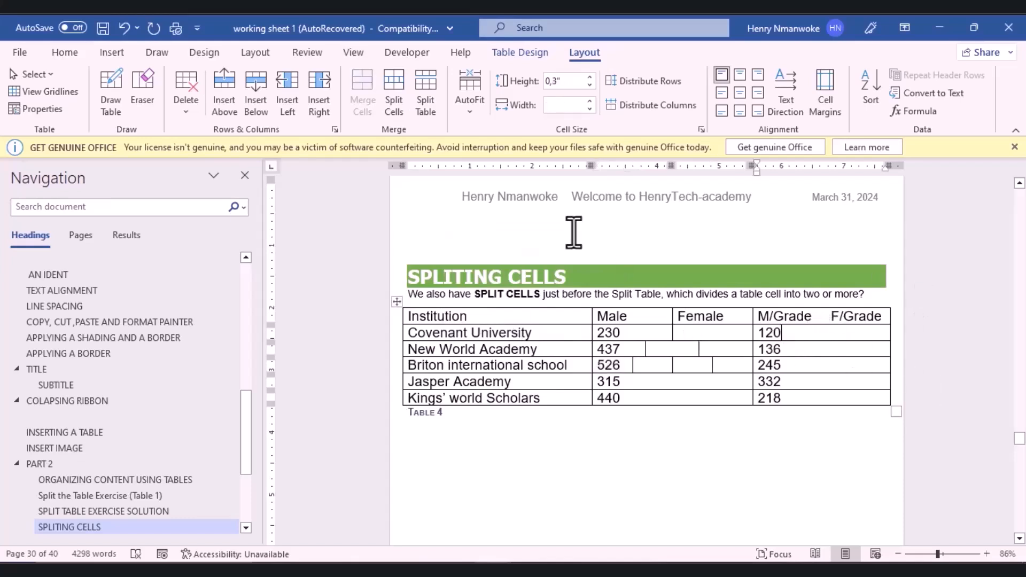
click(399, 105)
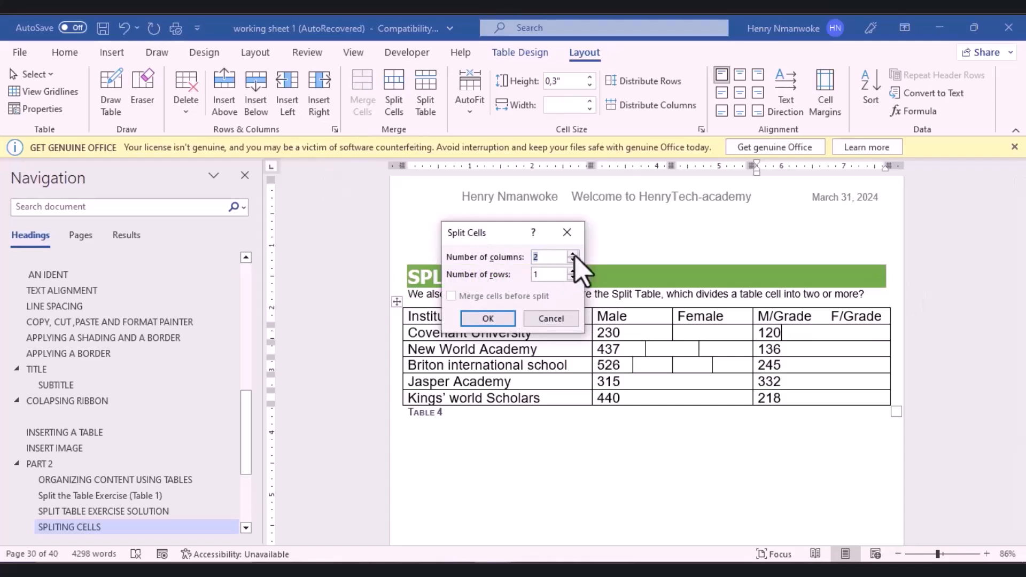
click(511, 320)
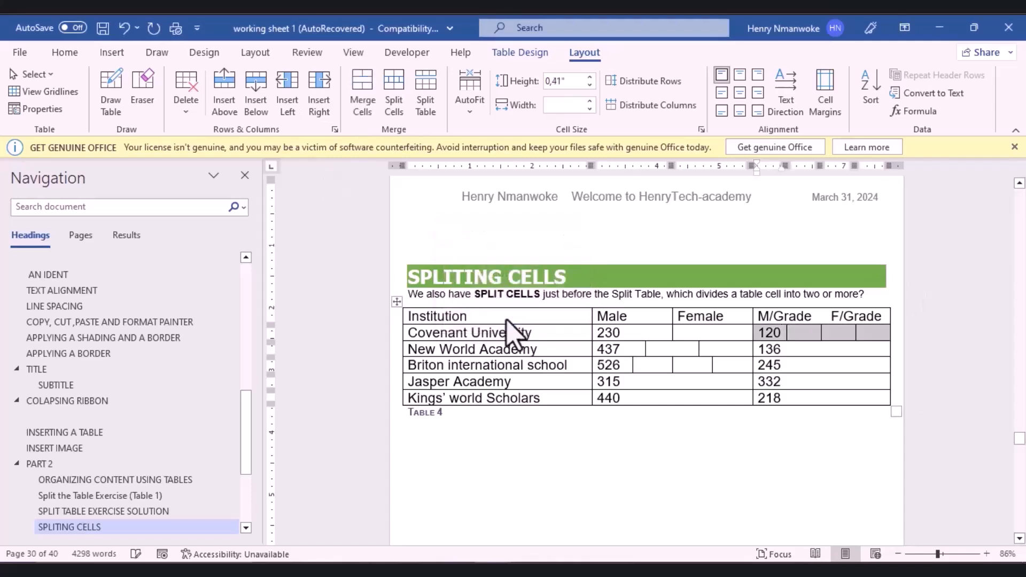
drag(1020, 439, 1023, 454)
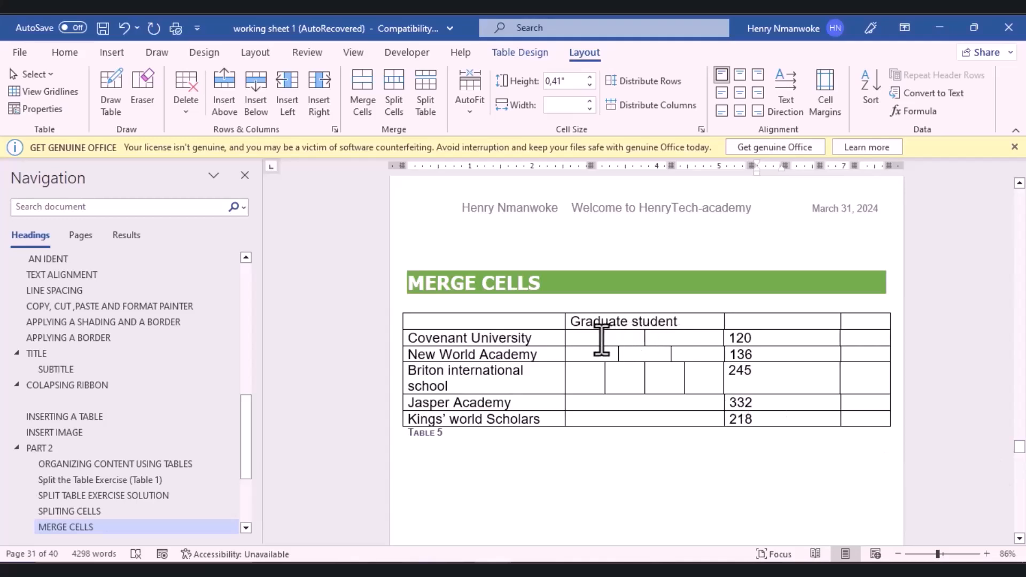
Step: Merge Table 5's empty cells in the Covenant University, New World Academy and Briton rows, one merged cell per row
drag(602, 339, 683, 344)
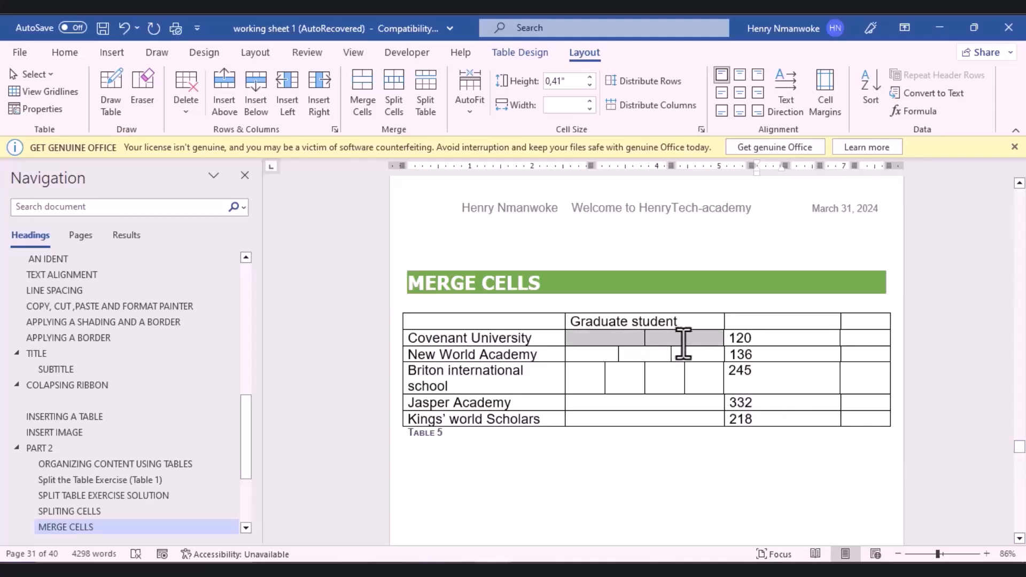
click(361, 108)
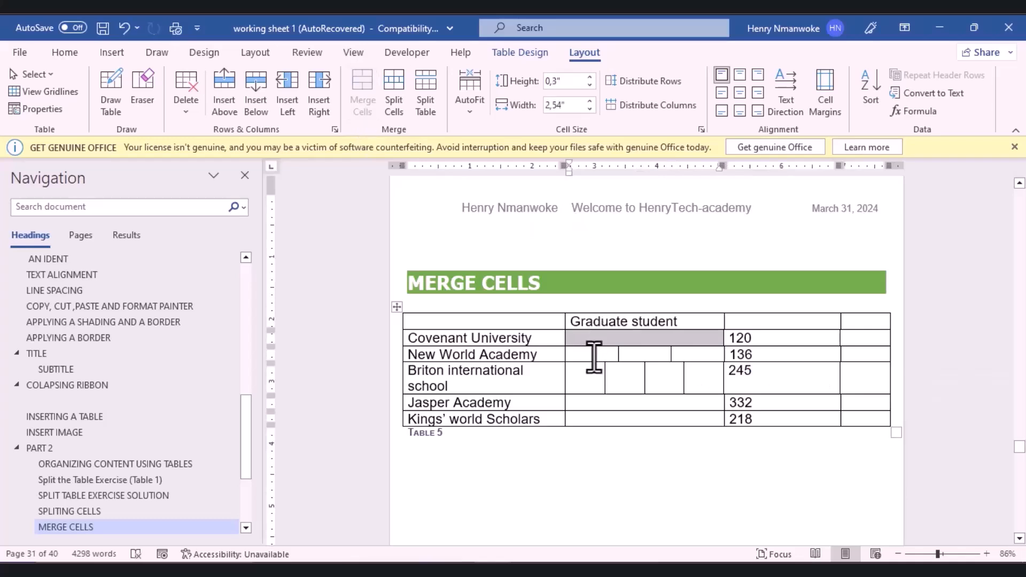
drag(602, 355, 695, 356)
click(363, 104)
drag(586, 383, 694, 382)
click(359, 101)
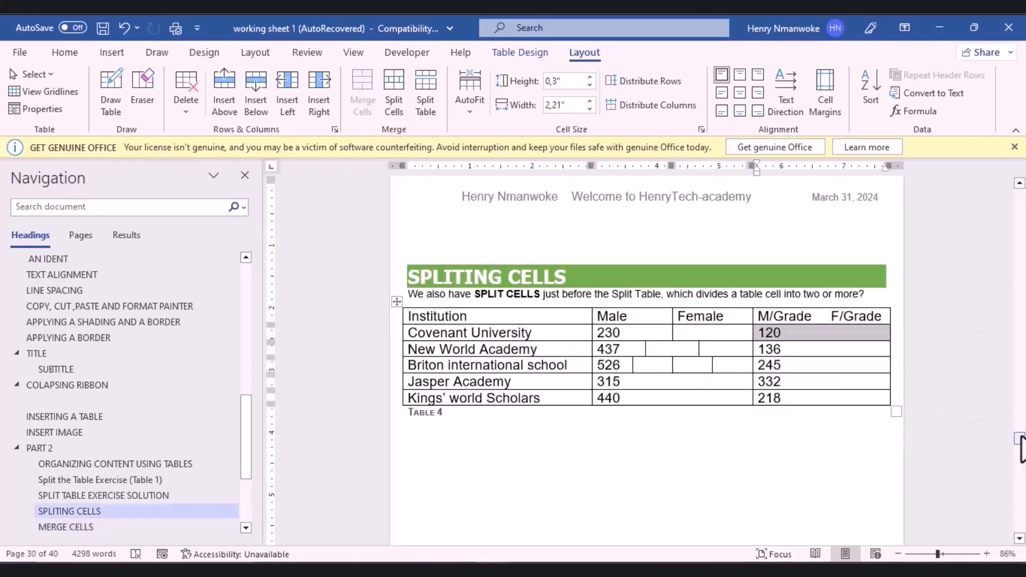
drag(1019, 437, 1019, 456)
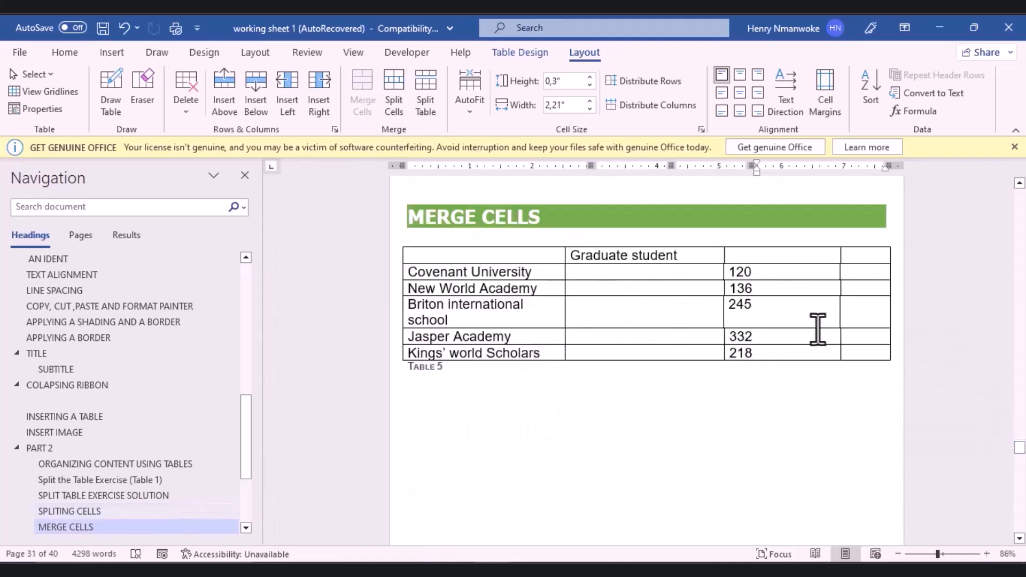
drag(1019, 450, 1019, 458)
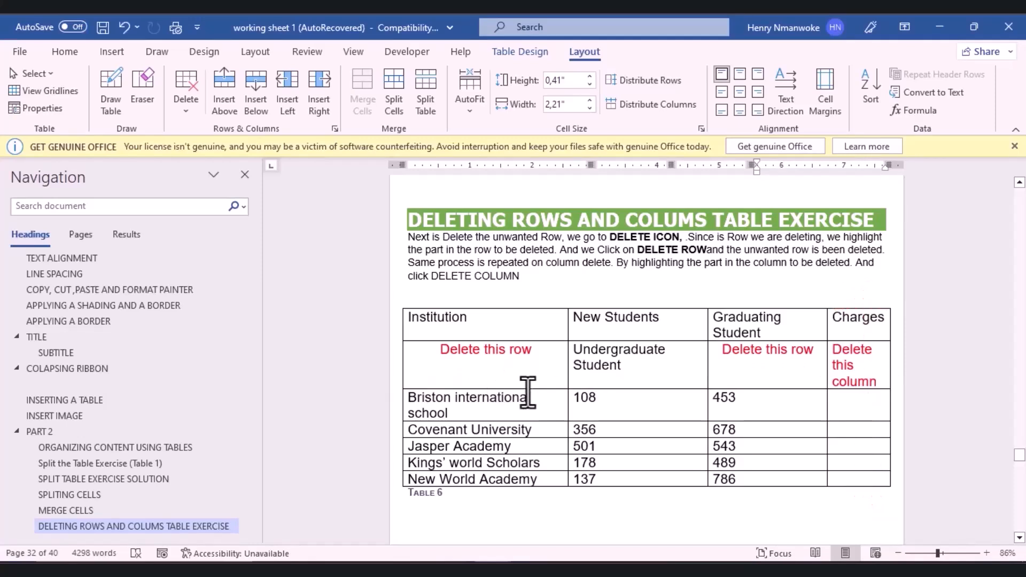
Step: Delete the 'Delete this row' row and the Charges column from Table 6
click(503, 374)
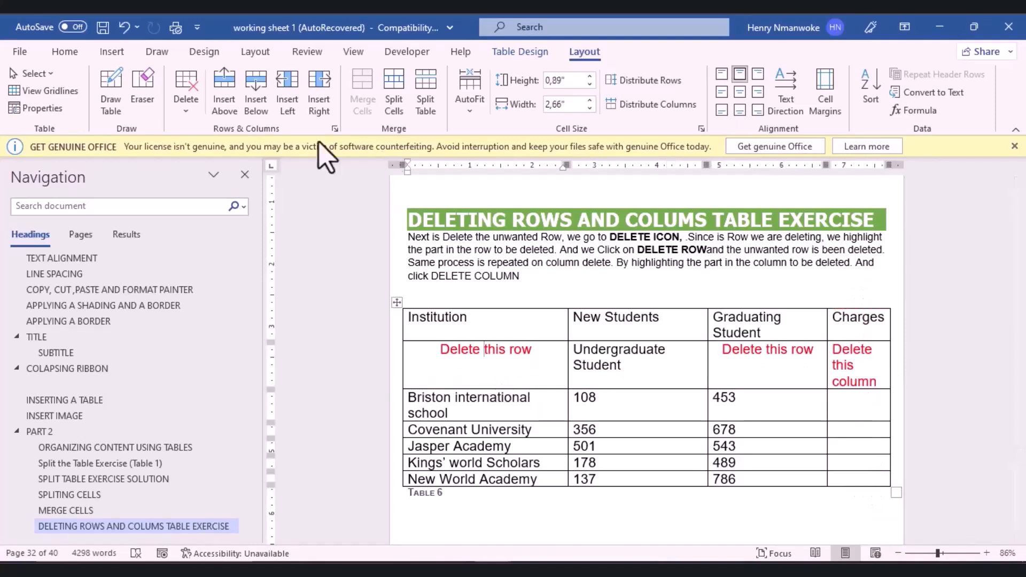
click(187, 115)
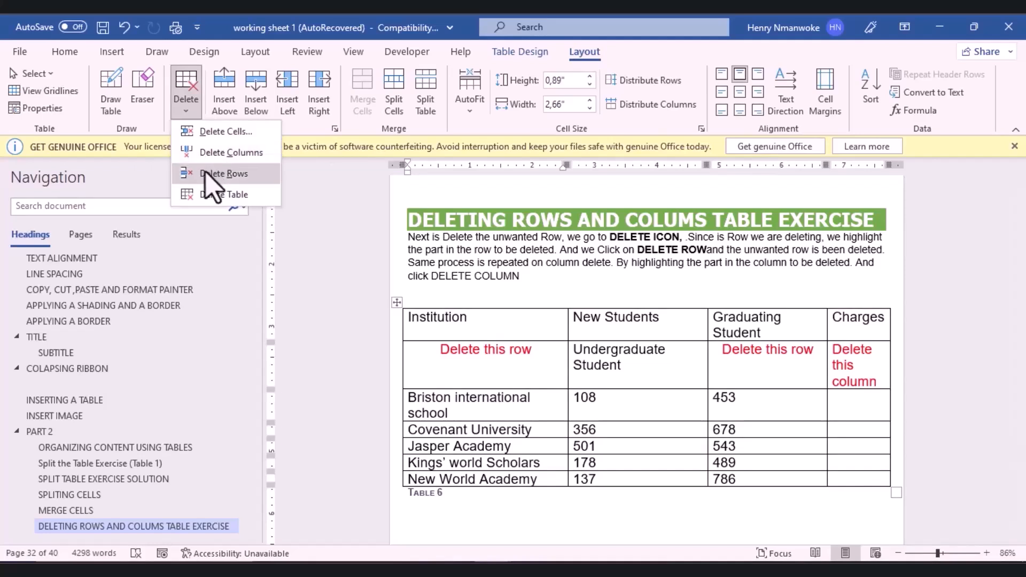
click(225, 174)
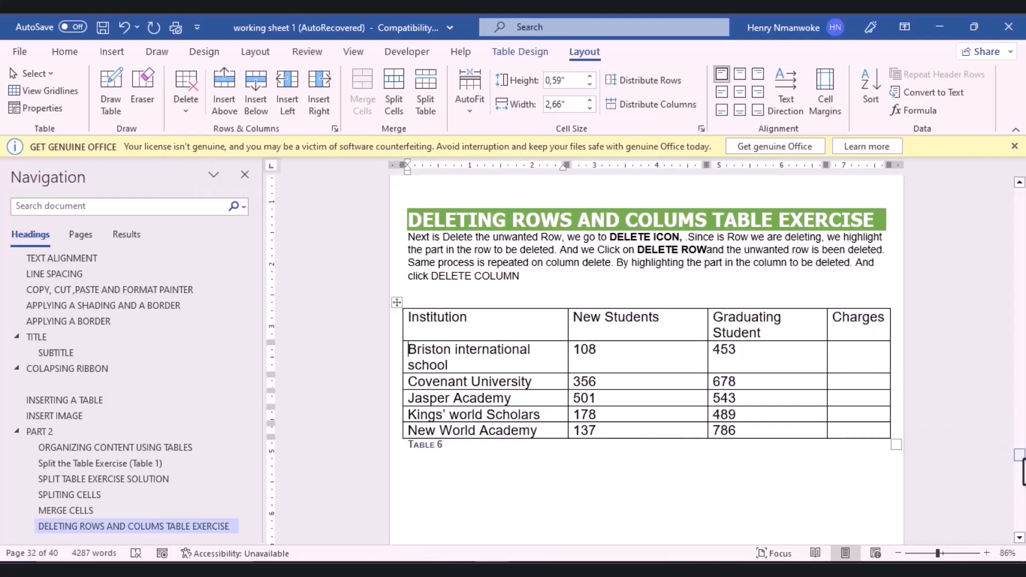
drag(1021, 456, 1021, 456)
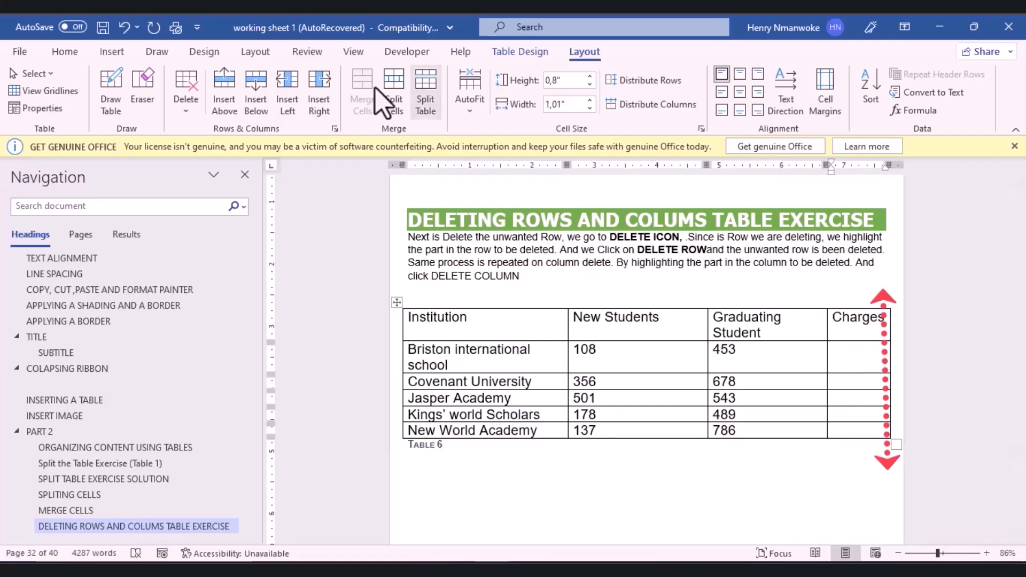
click(184, 104)
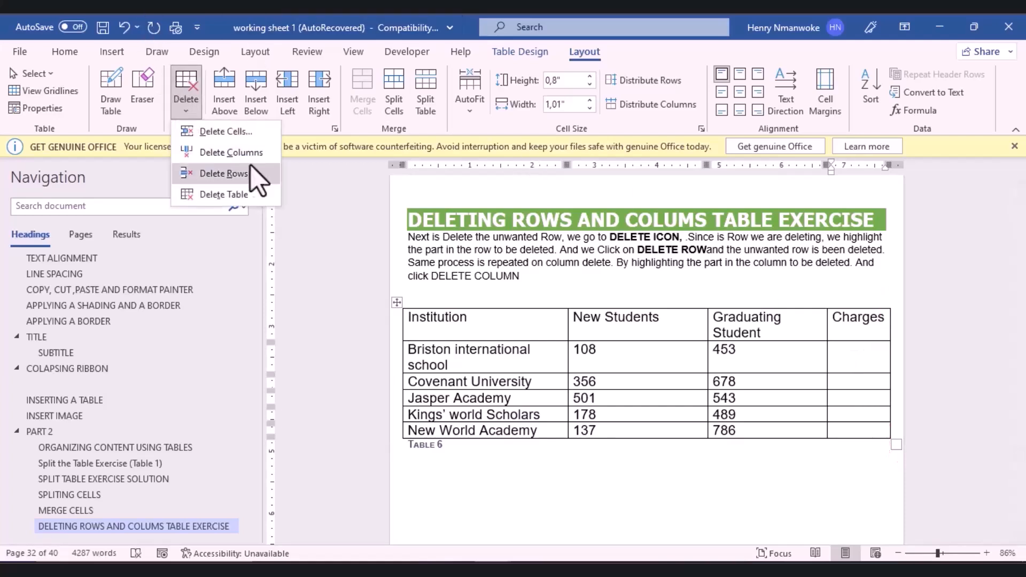
click(230, 152)
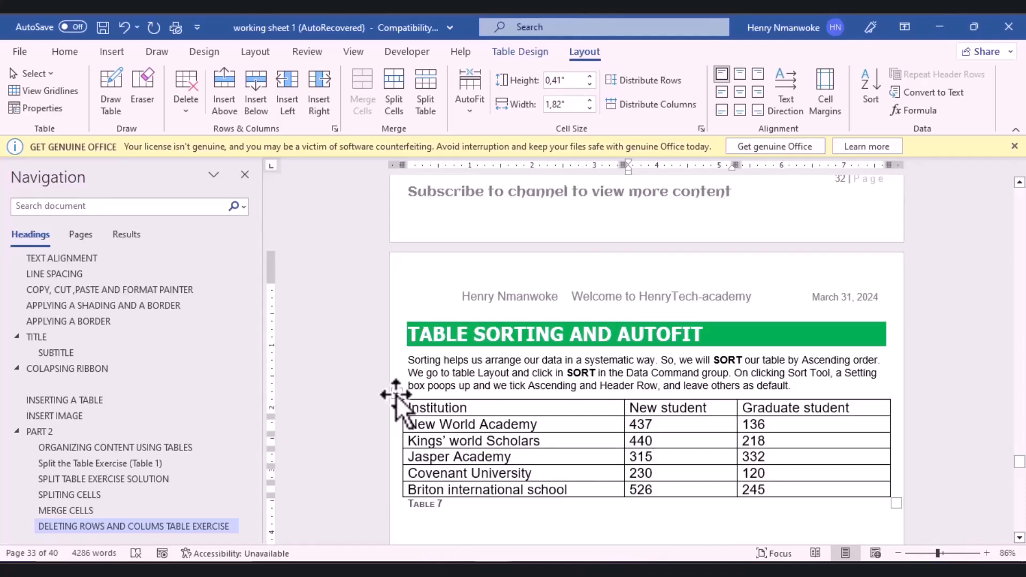
Step: Sort Table 7 by Institution as text, ascending, treating the first row as a header
click(396, 396)
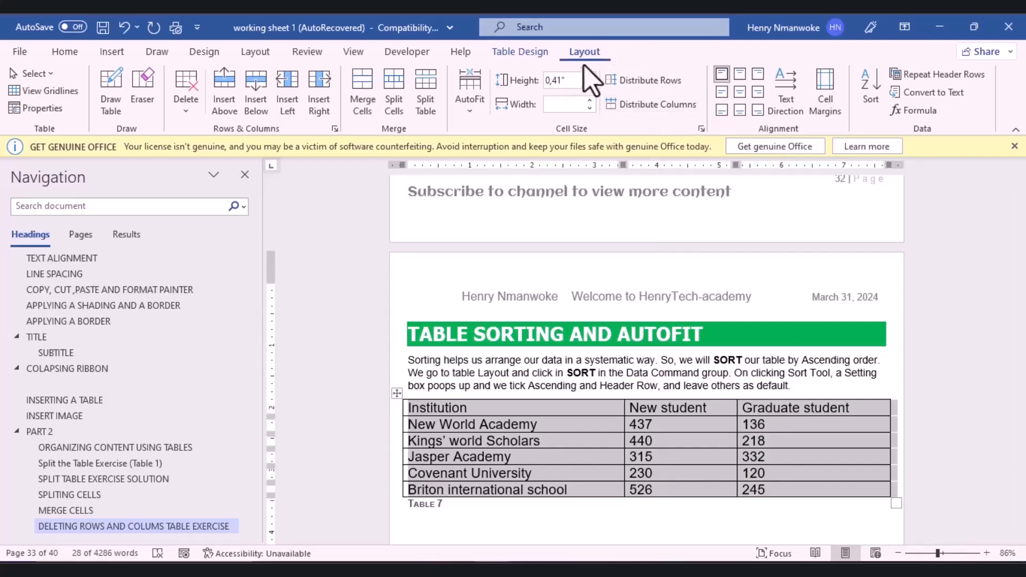
click(877, 115)
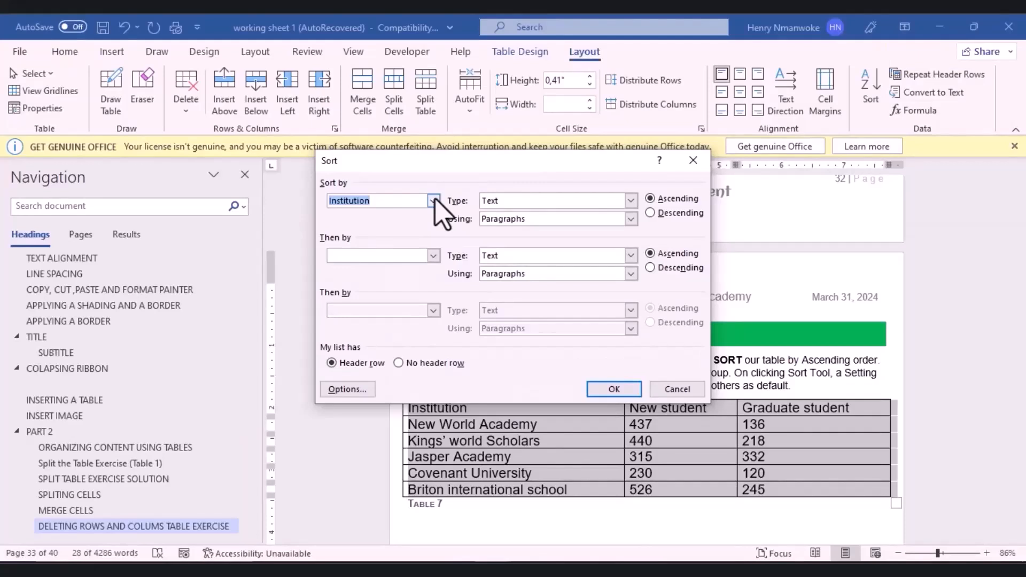
drag(515, 164, 776, 119)
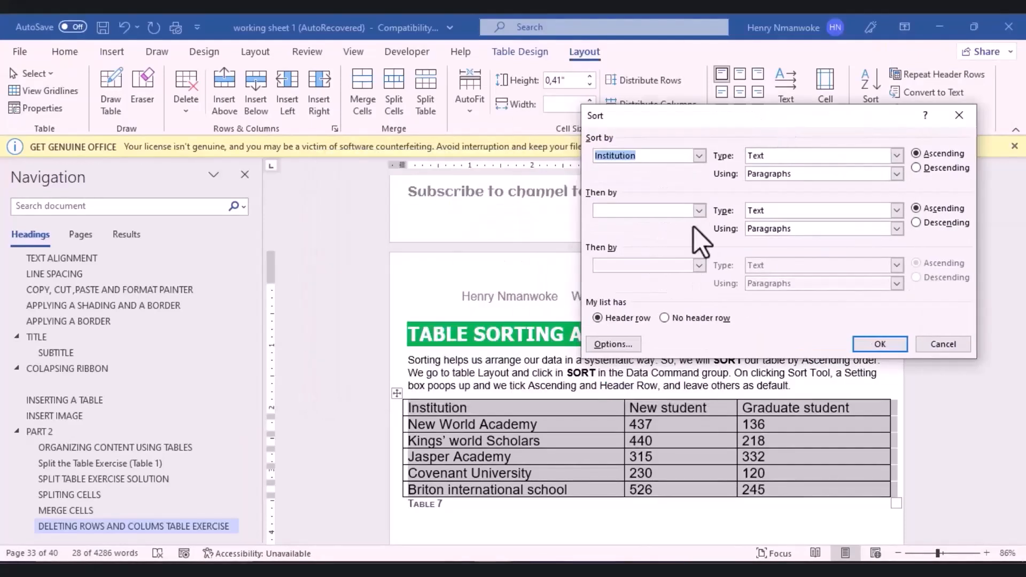
click(698, 155)
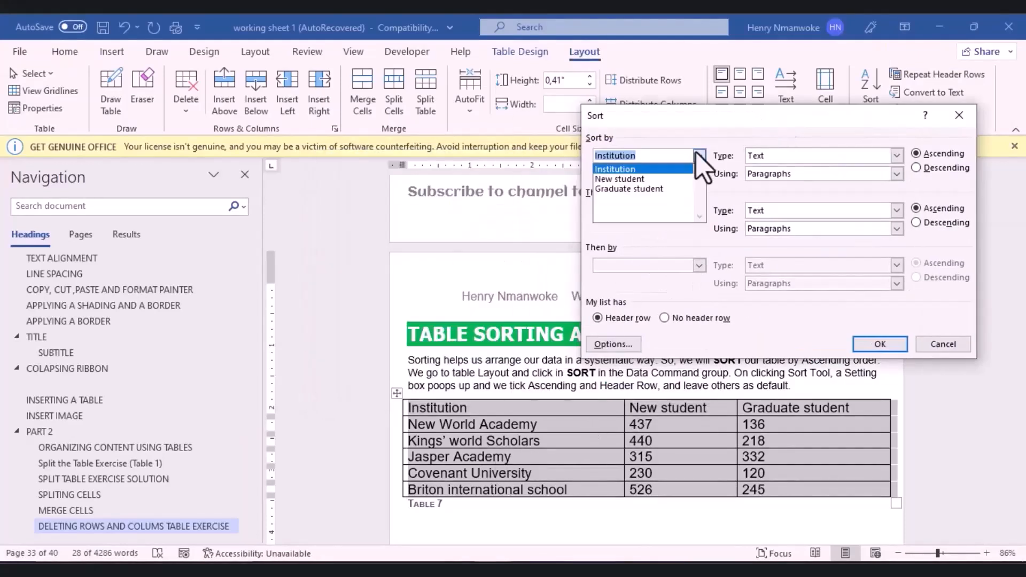
click(697, 154)
click(698, 155)
click(789, 157)
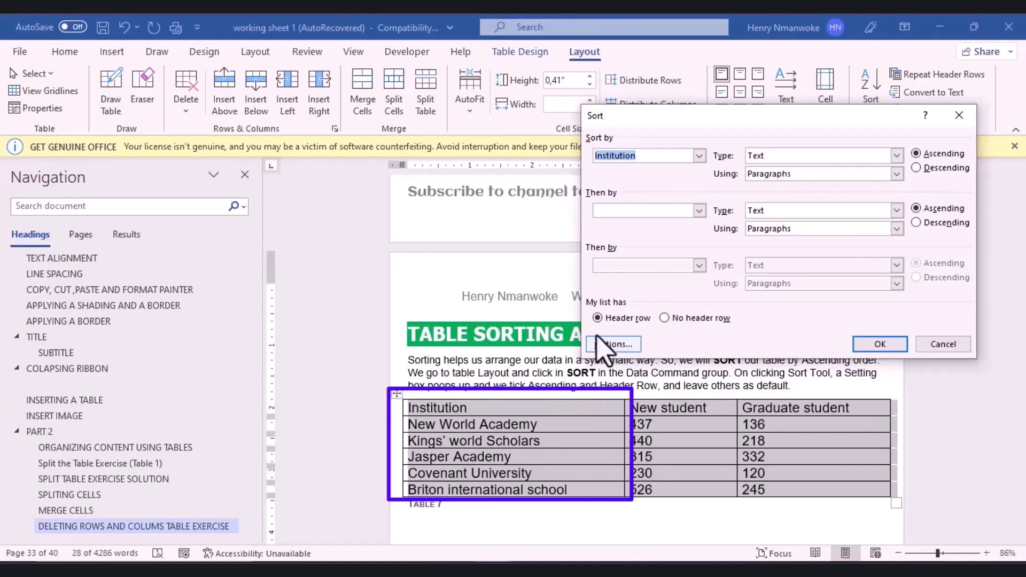
click(890, 345)
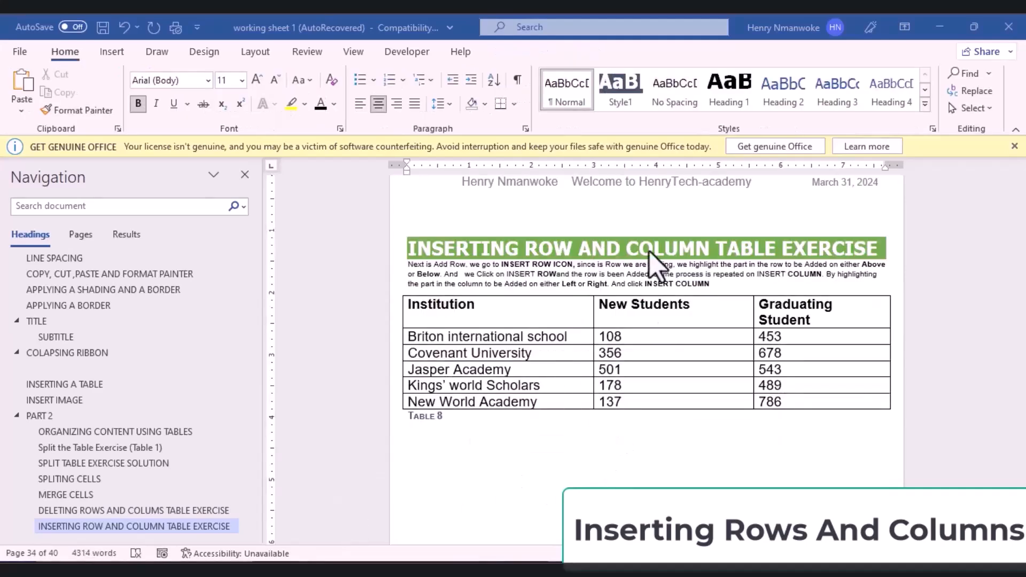
Step: Place the cursor inside Table 8 and bring up the table Layout commands
click(661, 392)
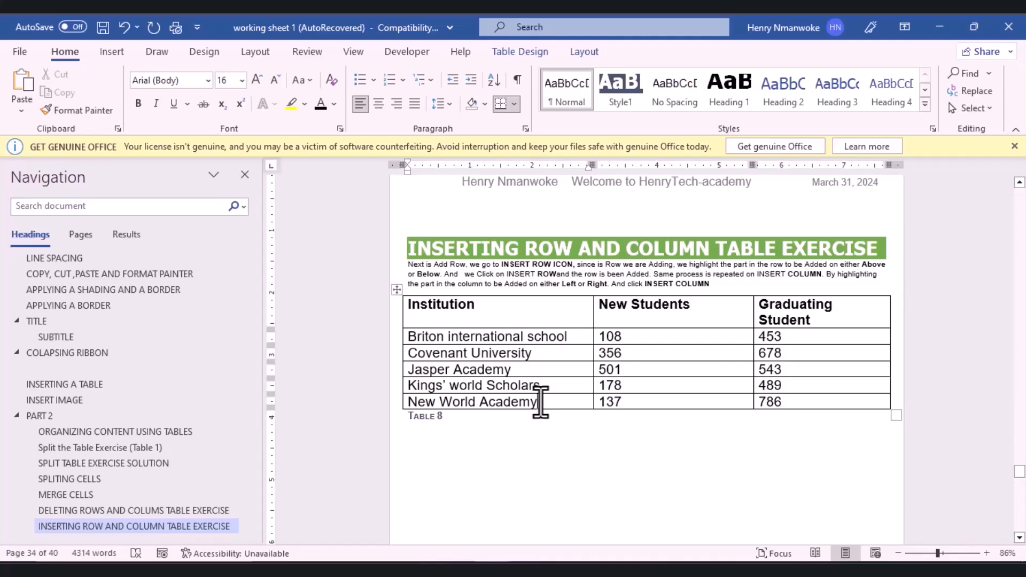
click(584, 52)
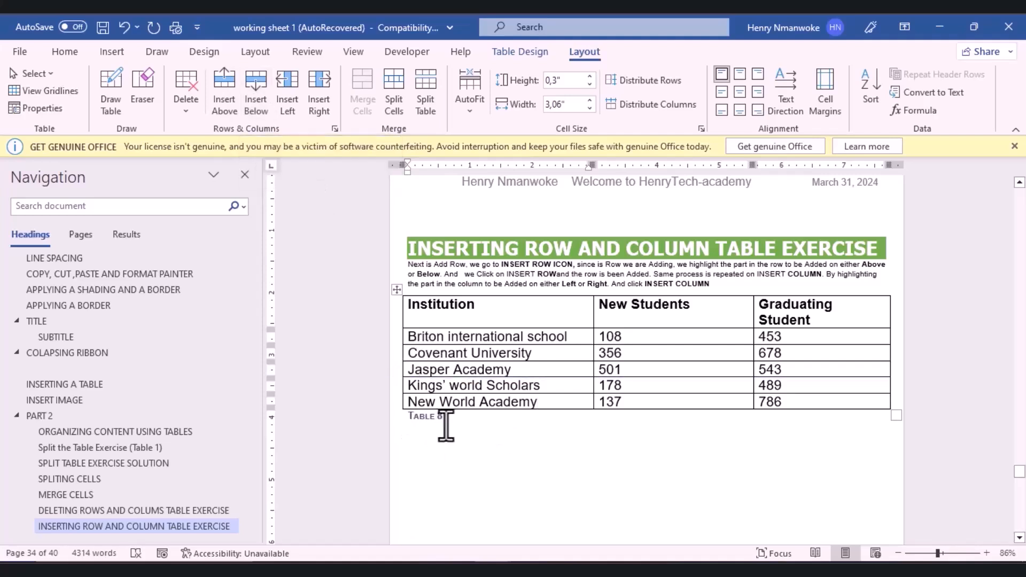
Step: Insert several empty rows below the New World Academy row in Table 8
click(256, 94)
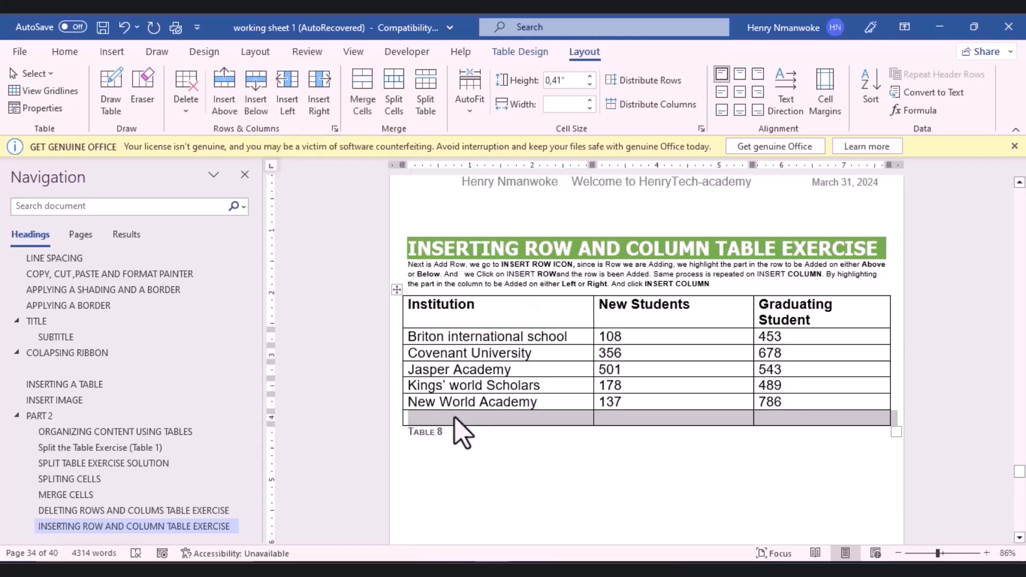
click(463, 451)
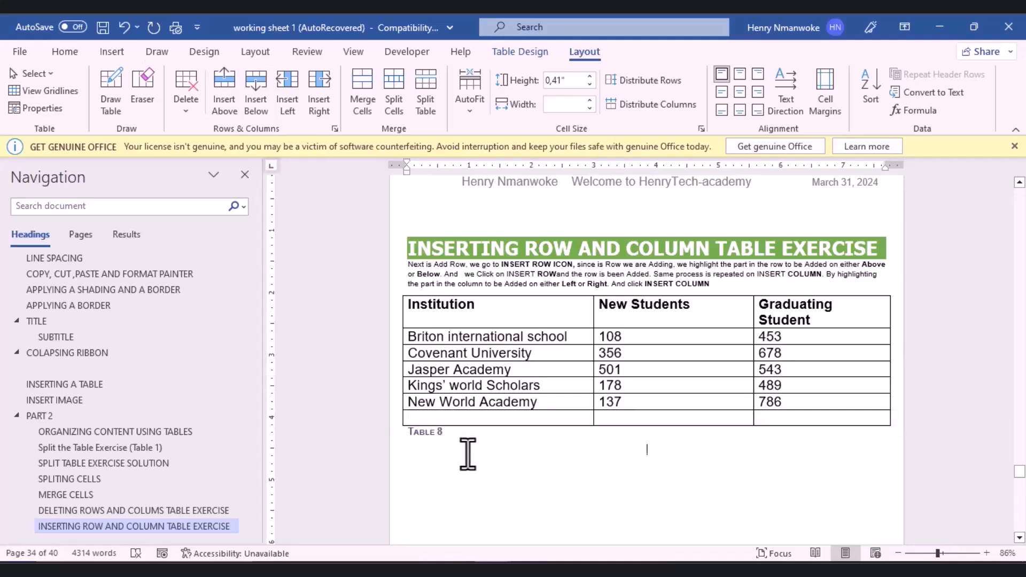
click(453, 419)
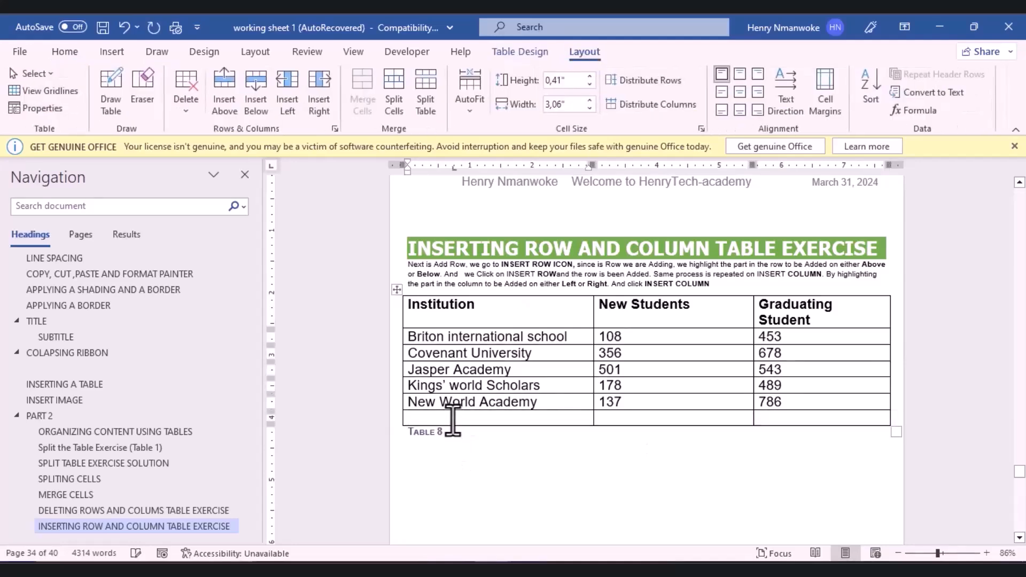
mouse_move(397, 429)
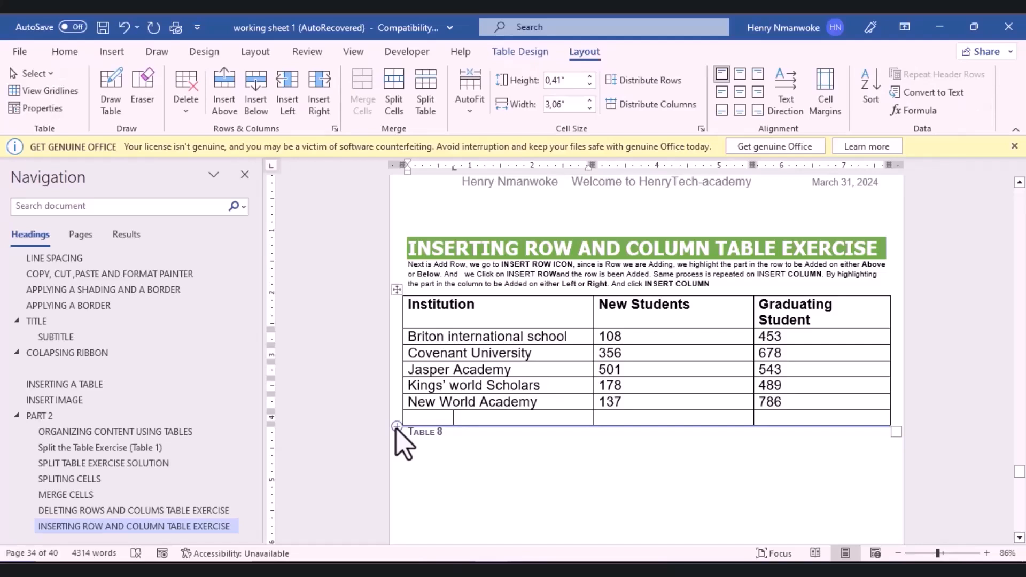
click(395, 428)
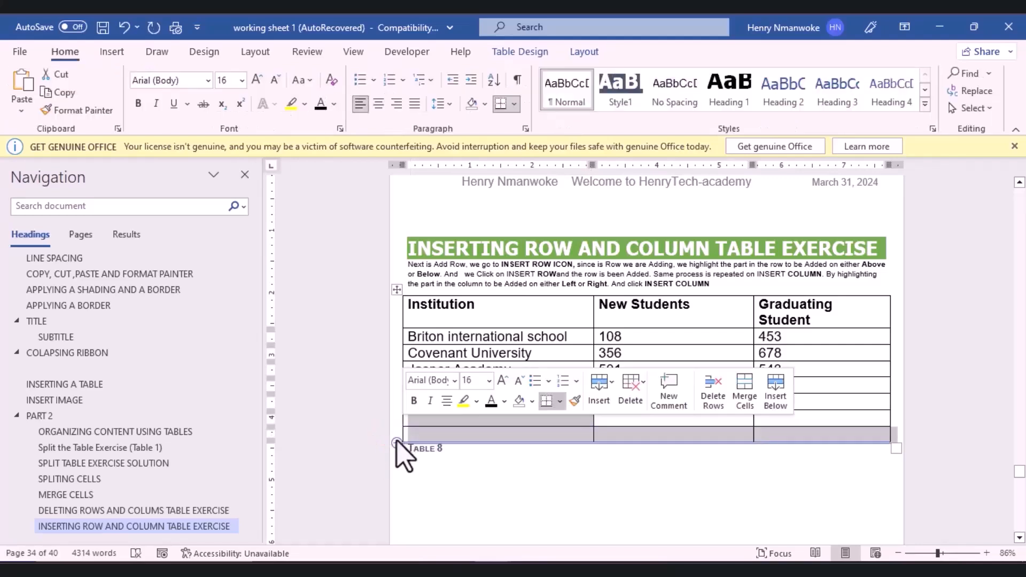
click(397, 442)
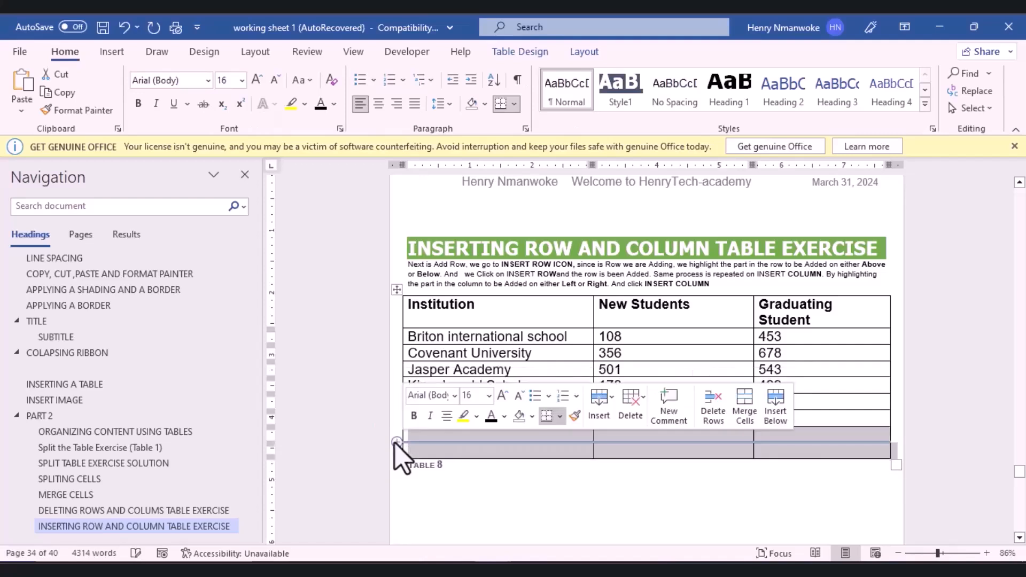
click(397, 442)
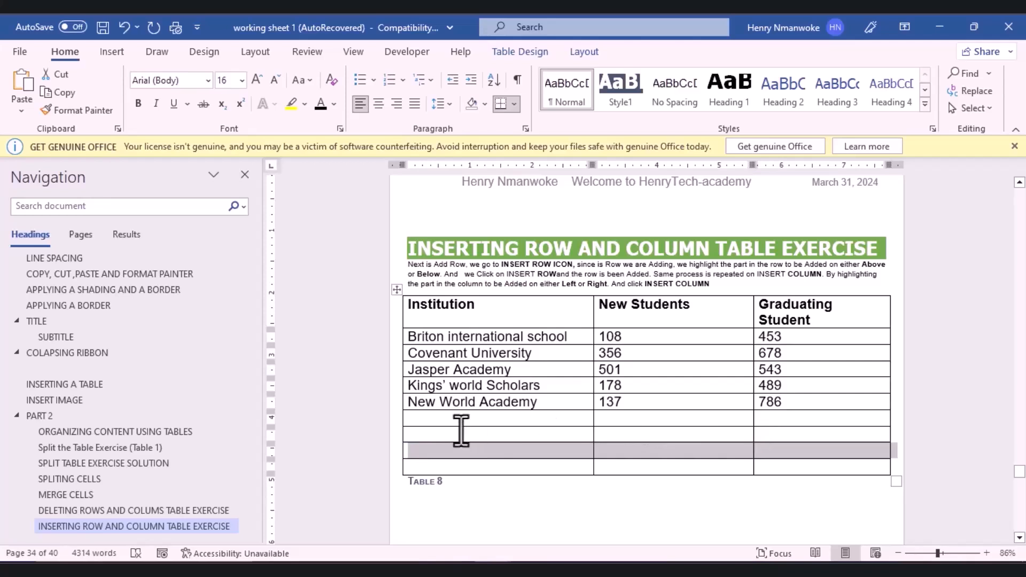
Step: Delete the surplus empty rows from the bottom of Table 8
click(584, 52)
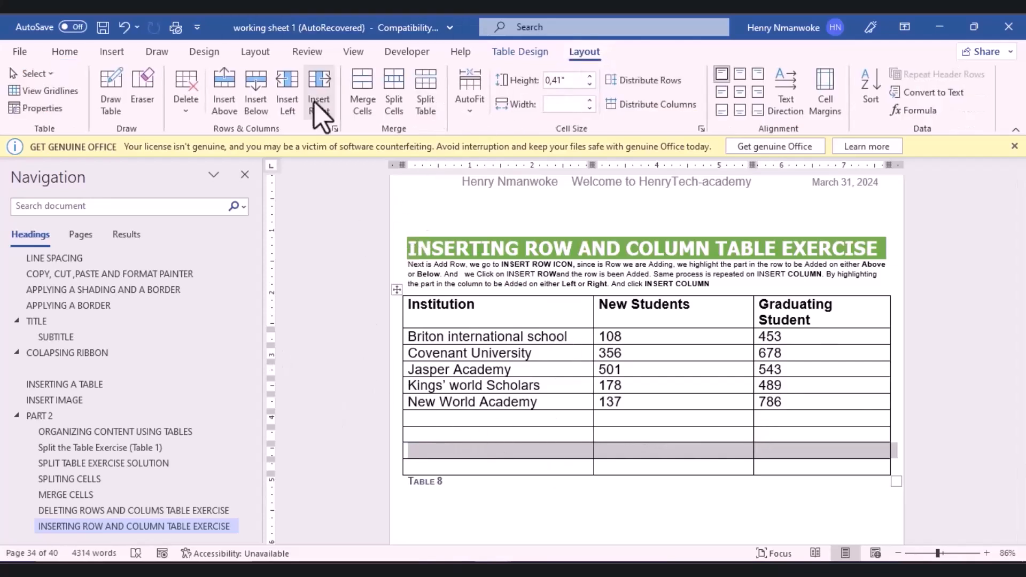
click(196, 114)
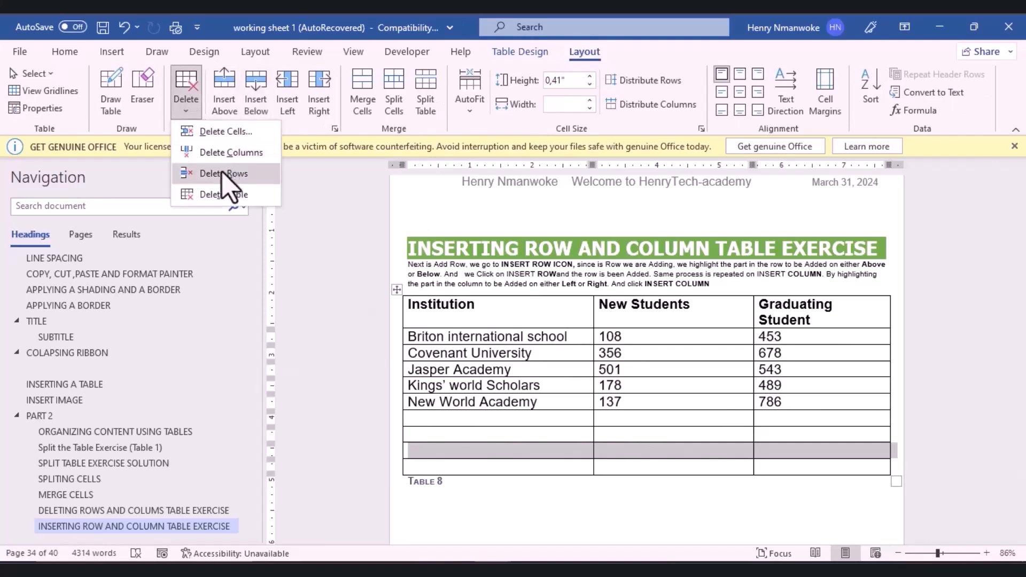
click(223, 174)
click(188, 107)
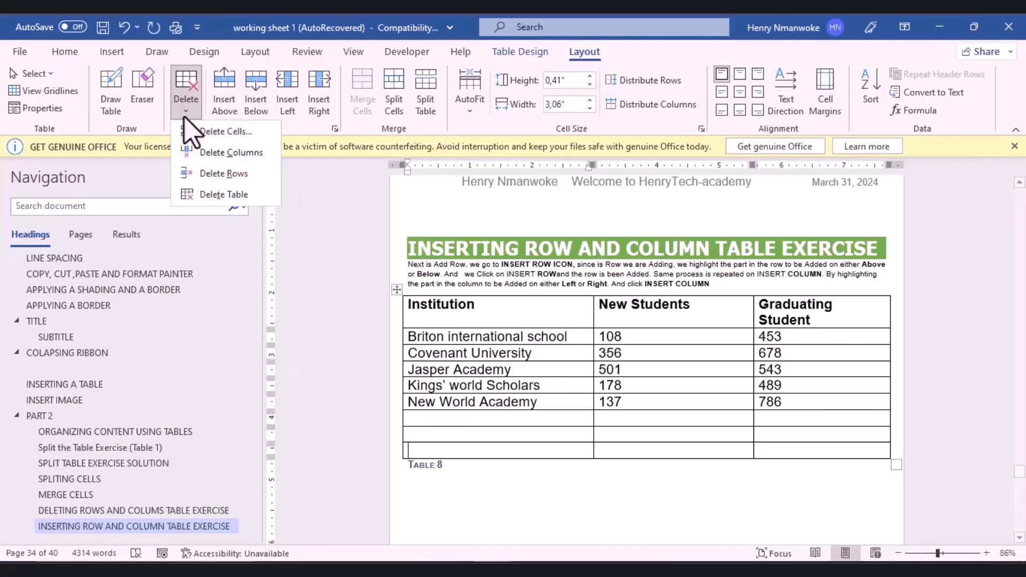
click(207, 181)
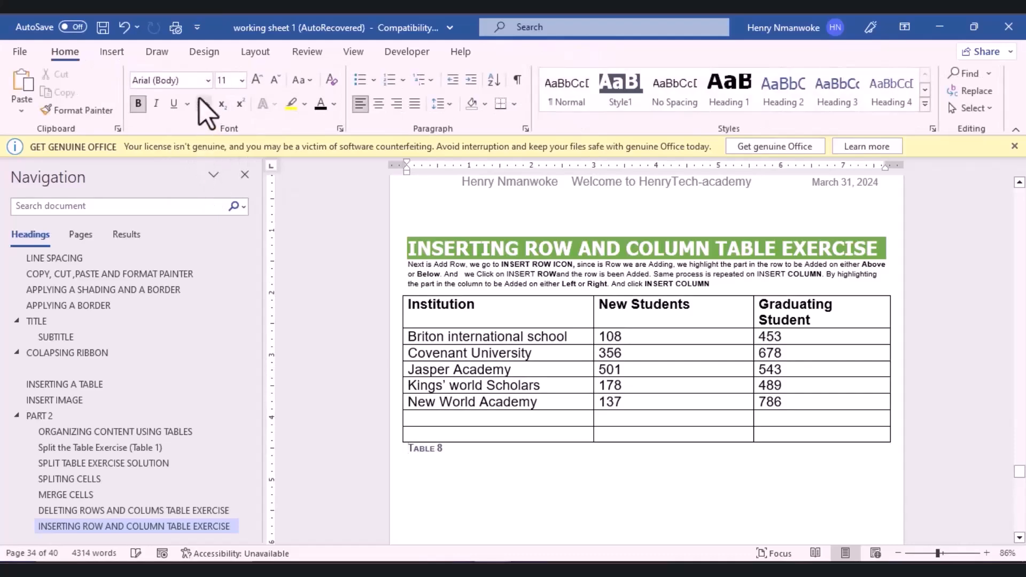
click(442, 434)
click(186, 102)
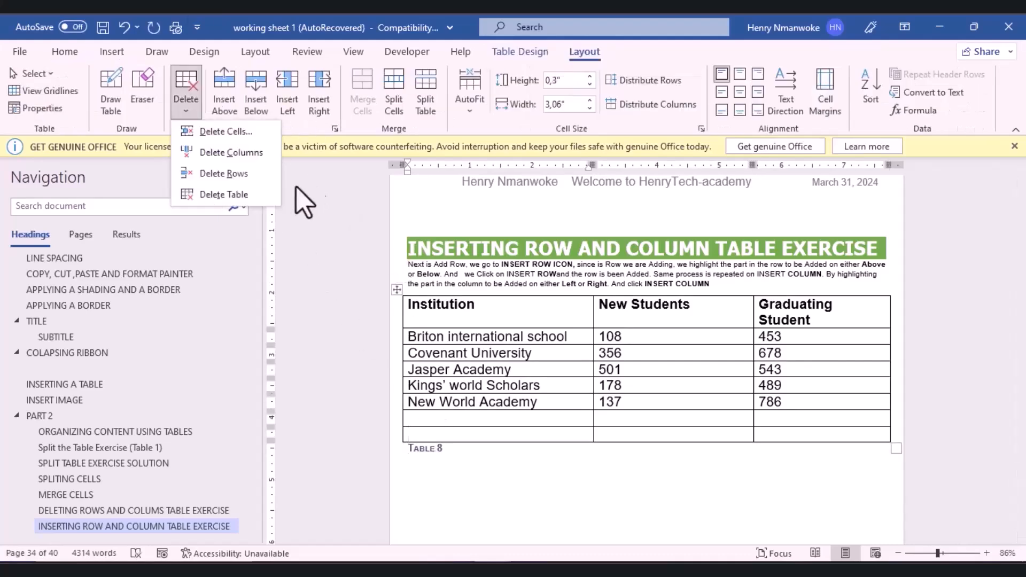
click(251, 177)
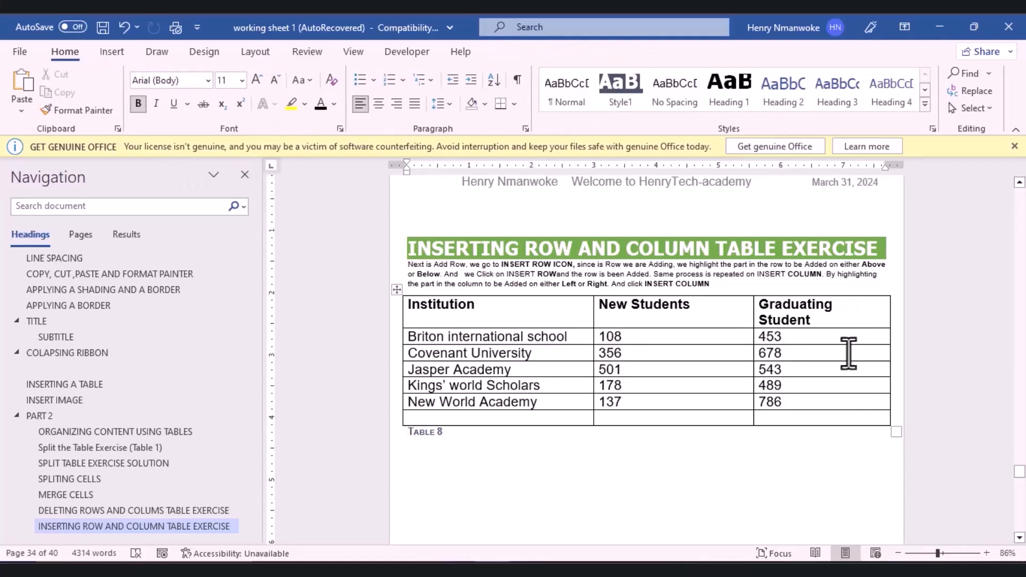
Step: Insert an empty column to the right of the Graduating Student column
click(864, 319)
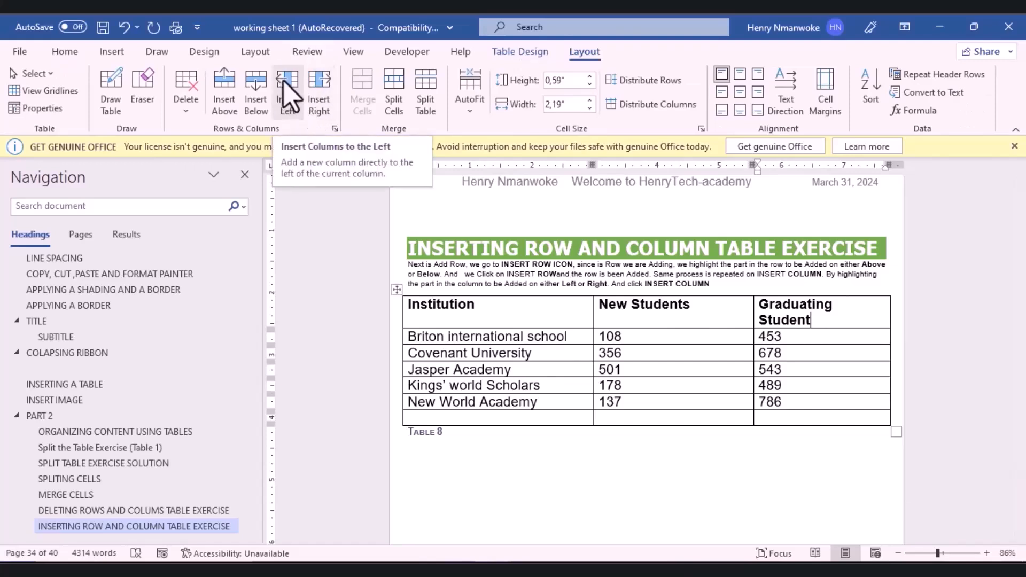
click(319, 98)
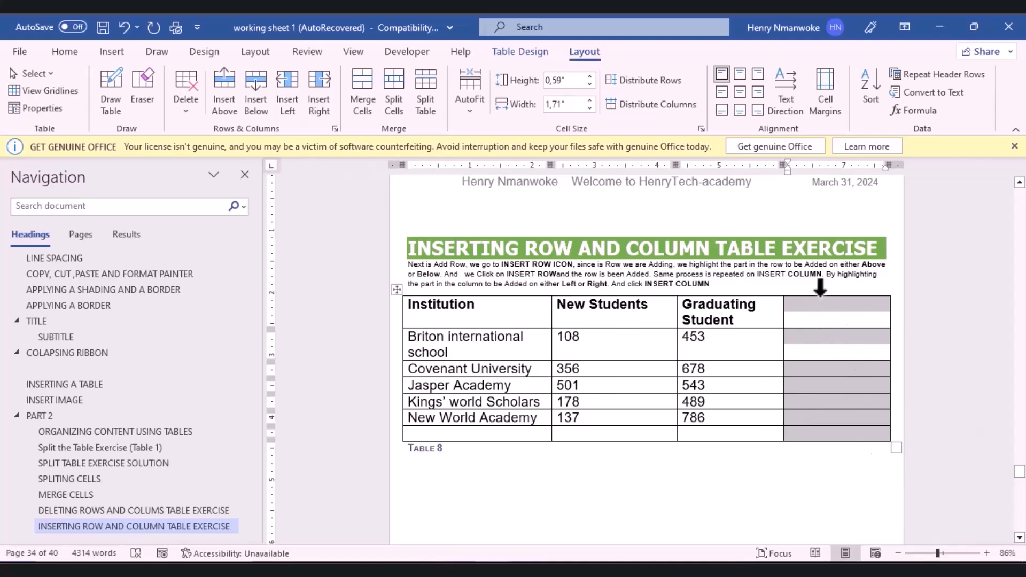
click(811, 323)
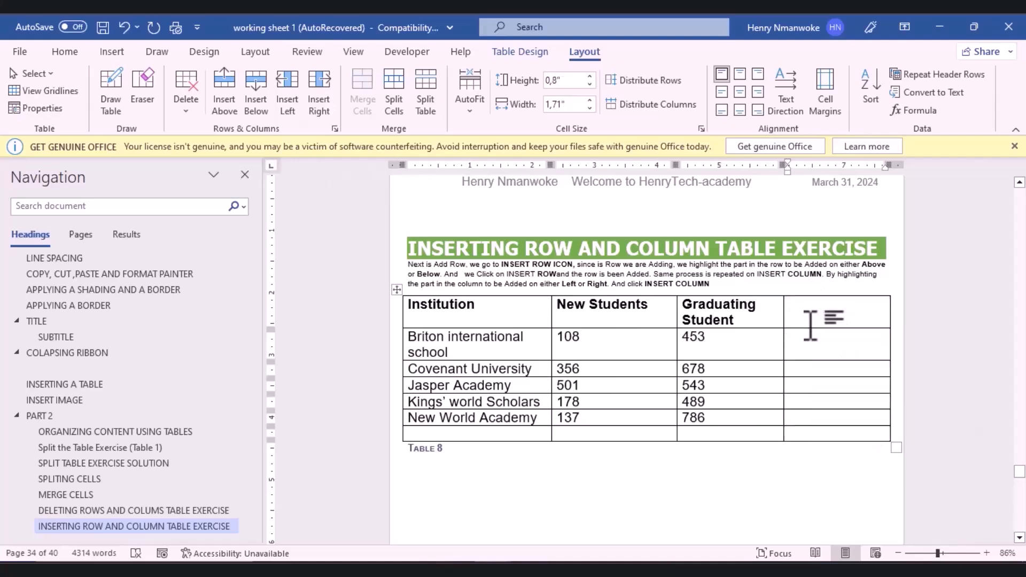
Step: Insert a column left of Graduating Student, then delete that extra column
click(718, 314)
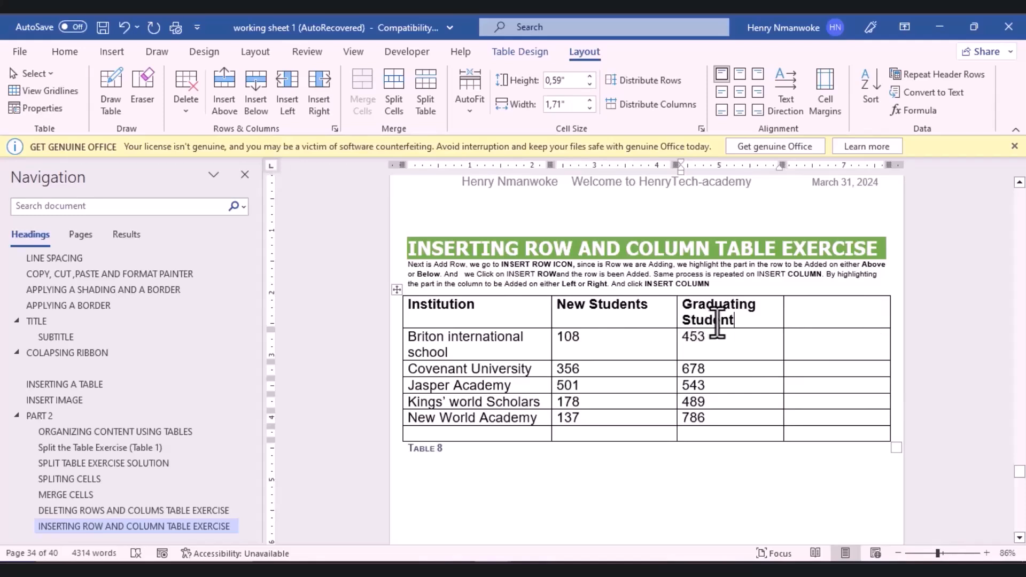
click(287, 94)
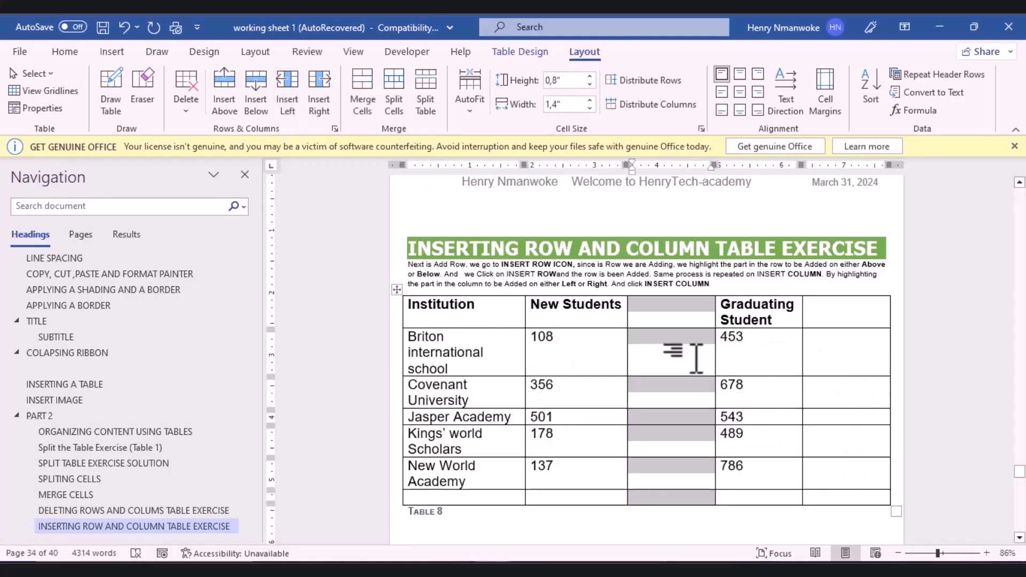
click(188, 110)
click(211, 146)
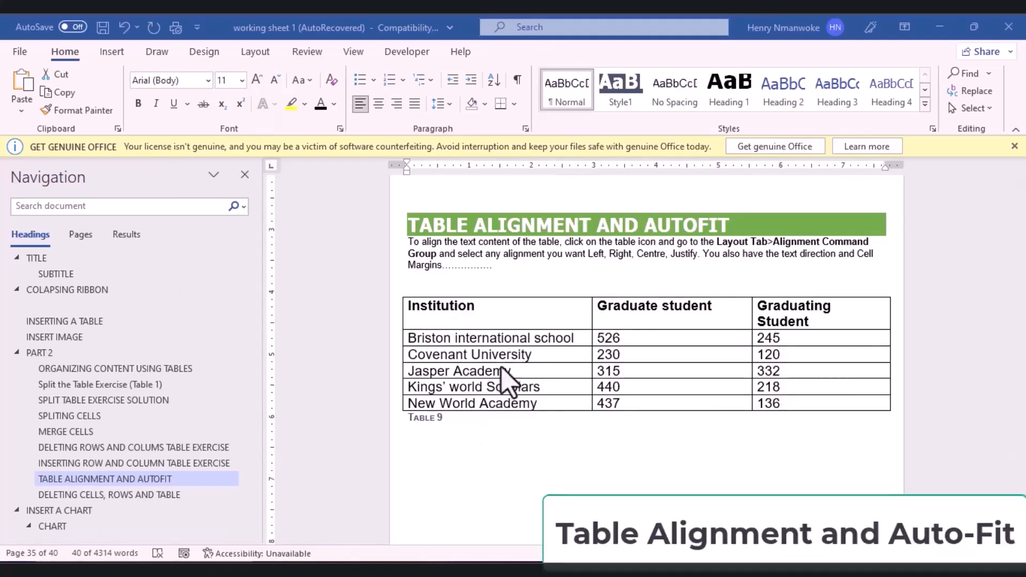
Step: Select Table 9 and look over the AutoFit choices without applying any
click(440, 362)
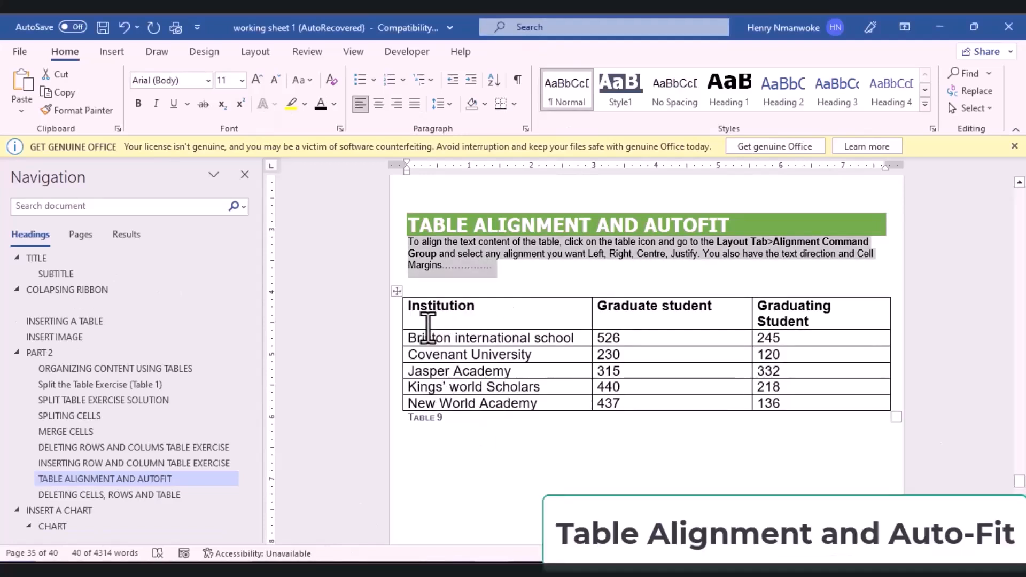
click(418, 321)
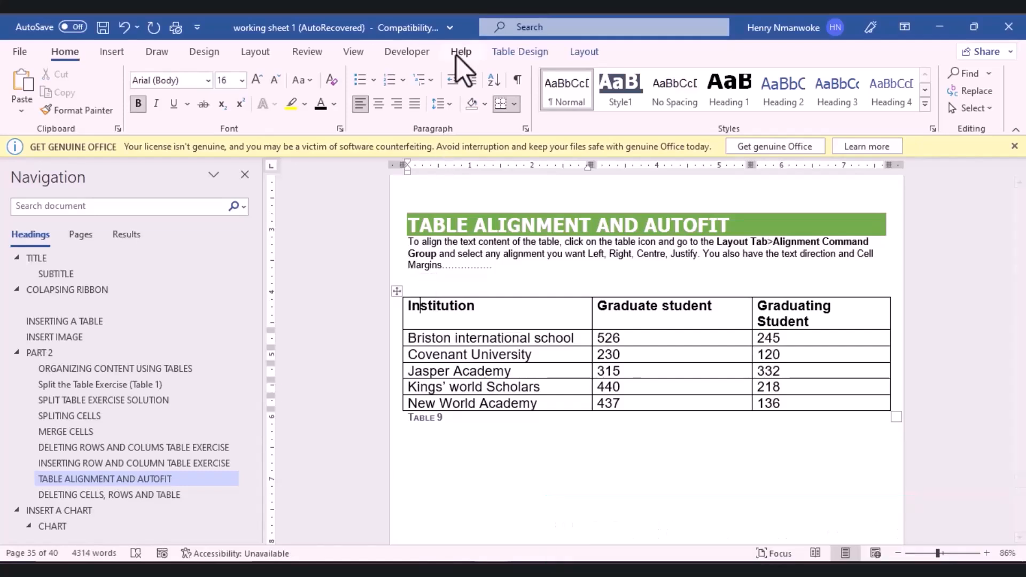
click(582, 51)
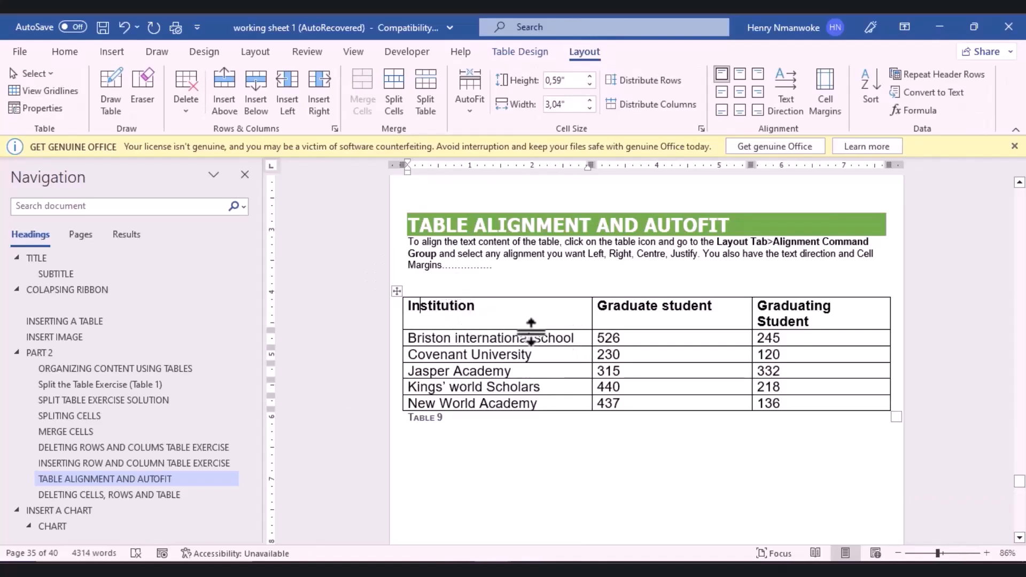
click(471, 111)
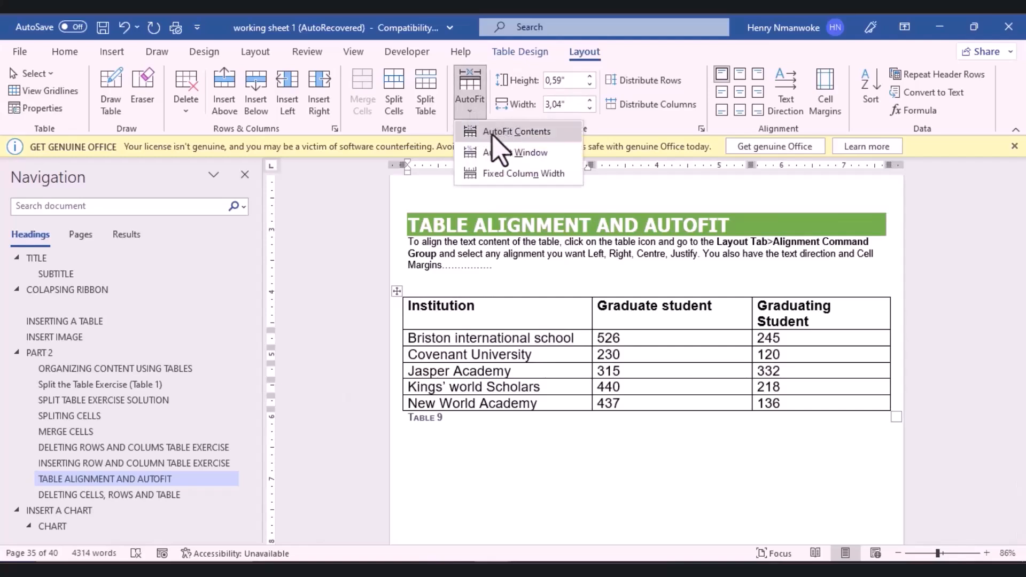
click(556, 324)
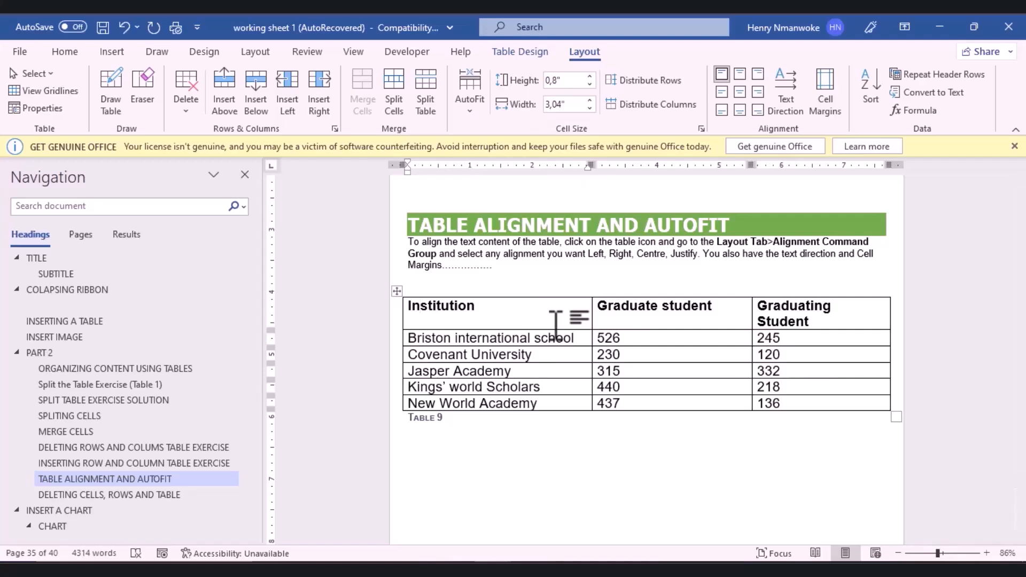
Step: AutoFit Table 9 to its contents, then select the whole table and AutoFit it to the window
click(470, 109)
click(481, 131)
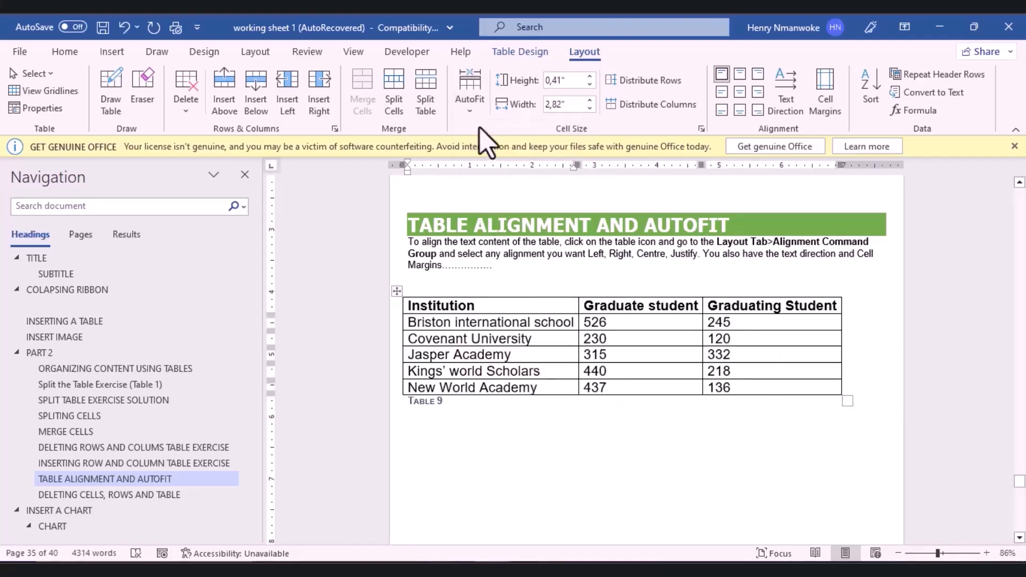
click(559, 355)
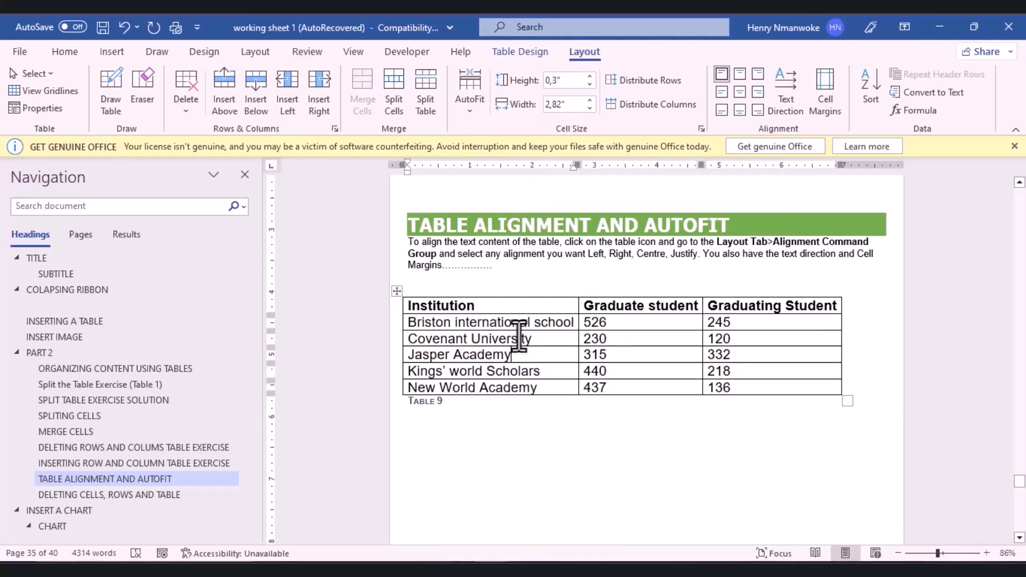
click(399, 295)
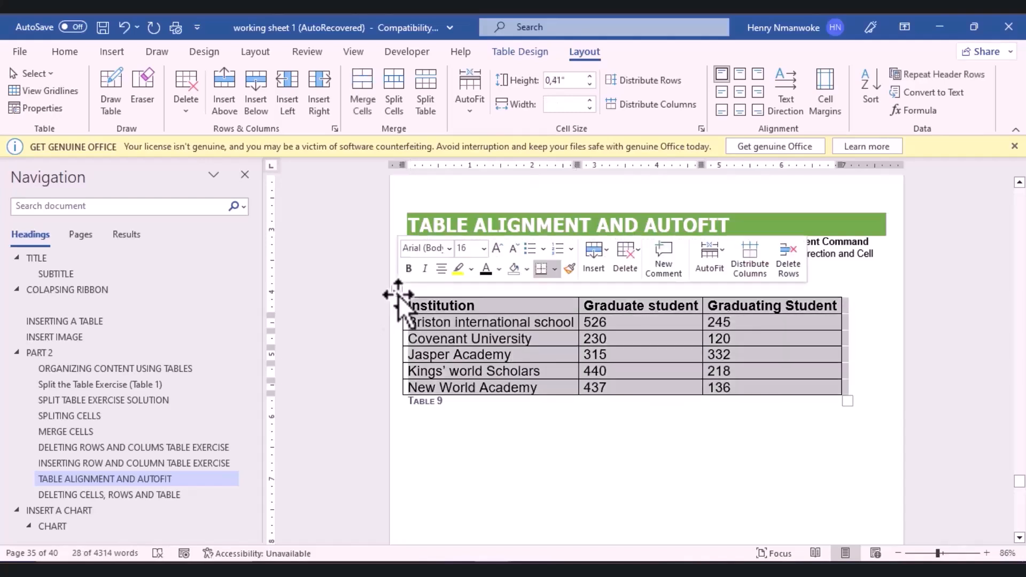
click(472, 110)
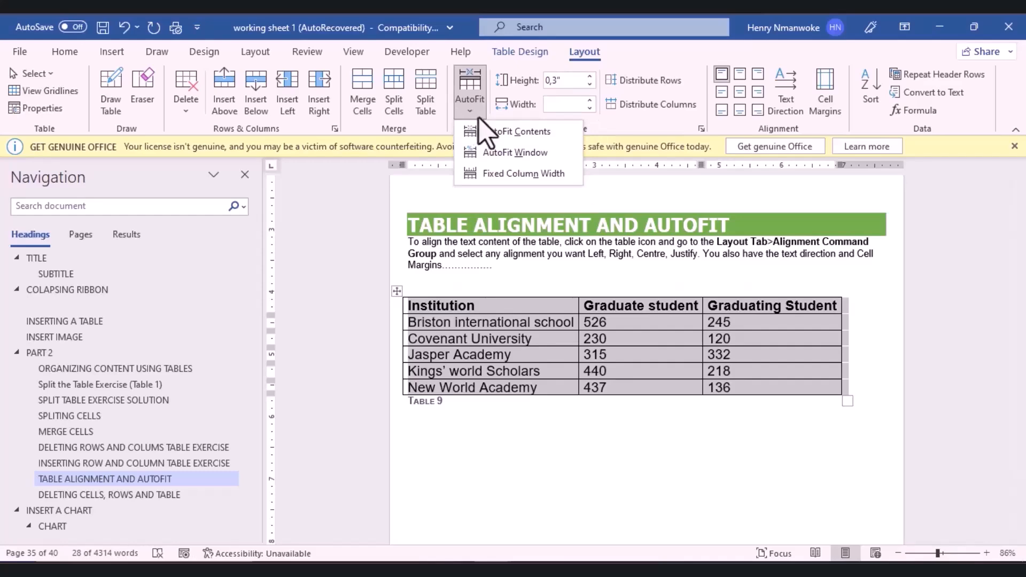
click(483, 133)
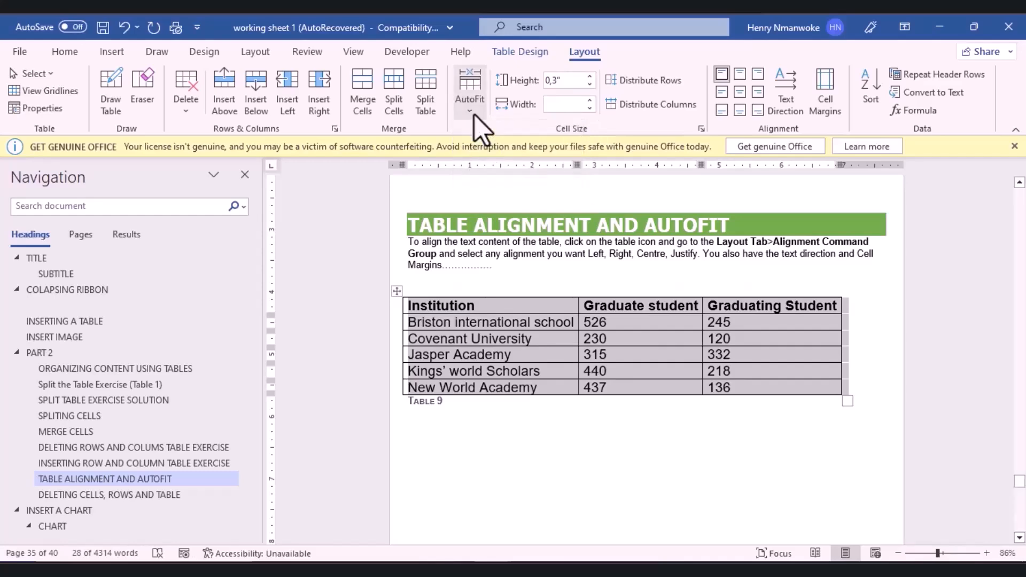
click(475, 115)
click(487, 153)
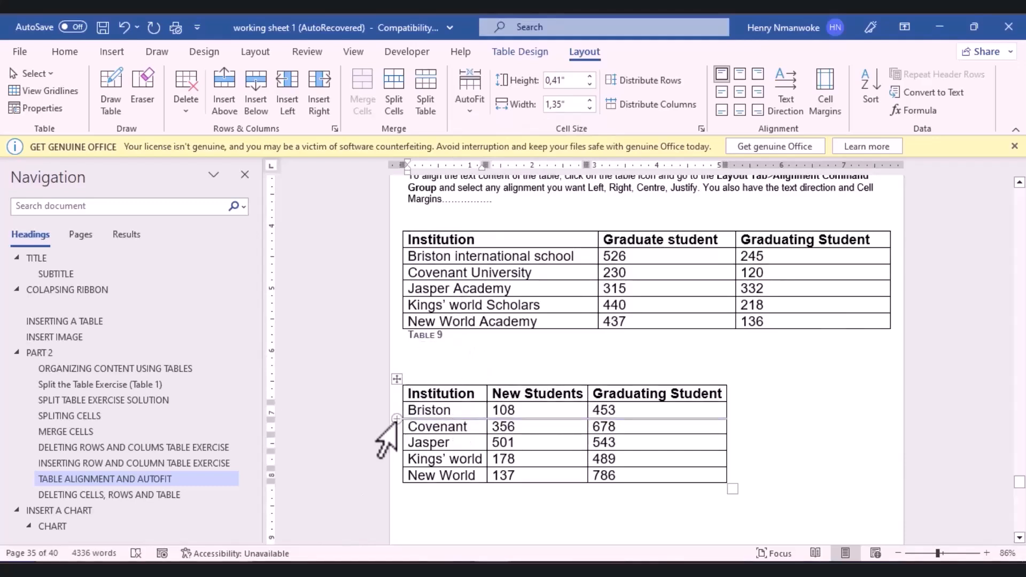
click(399, 379)
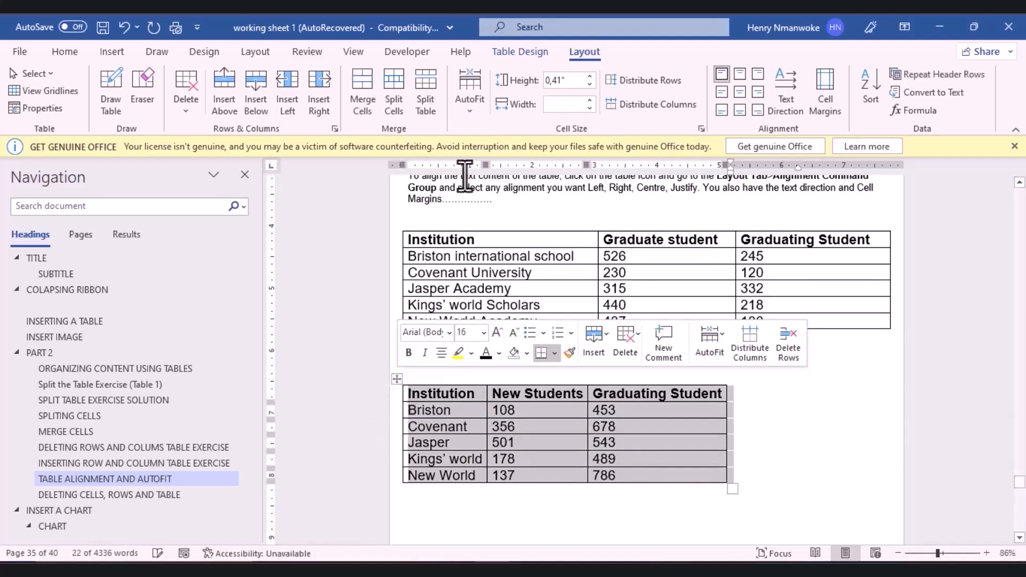
click(468, 103)
click(484, 129)
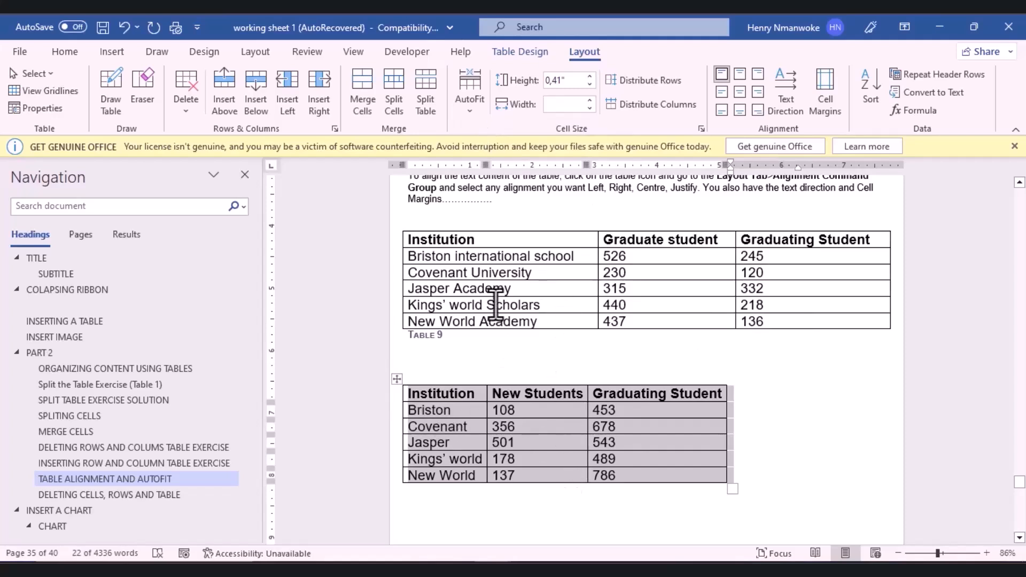
click(469, 103)
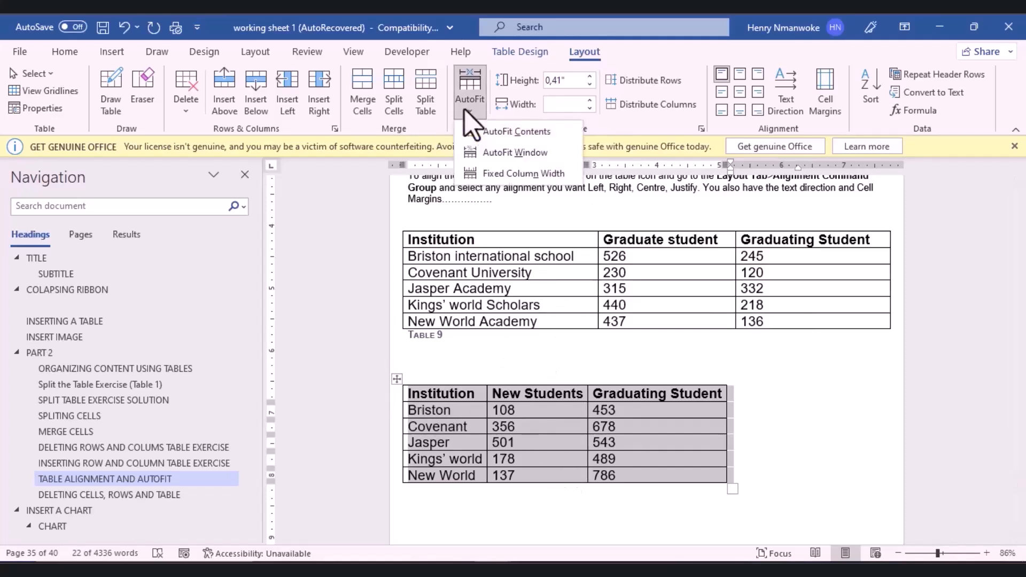
click(488, 154)
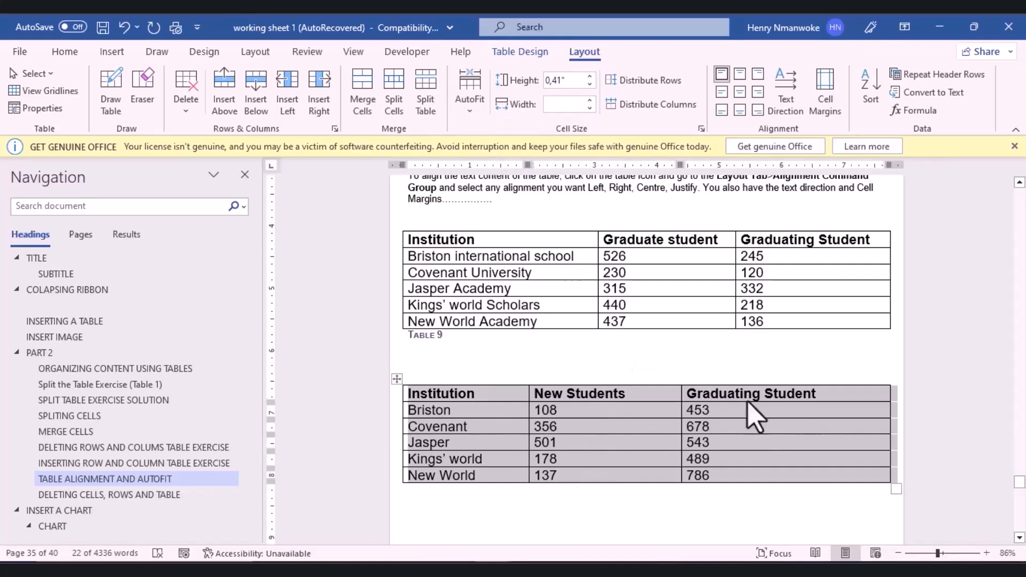
click(472, 109)
click(478, 133)
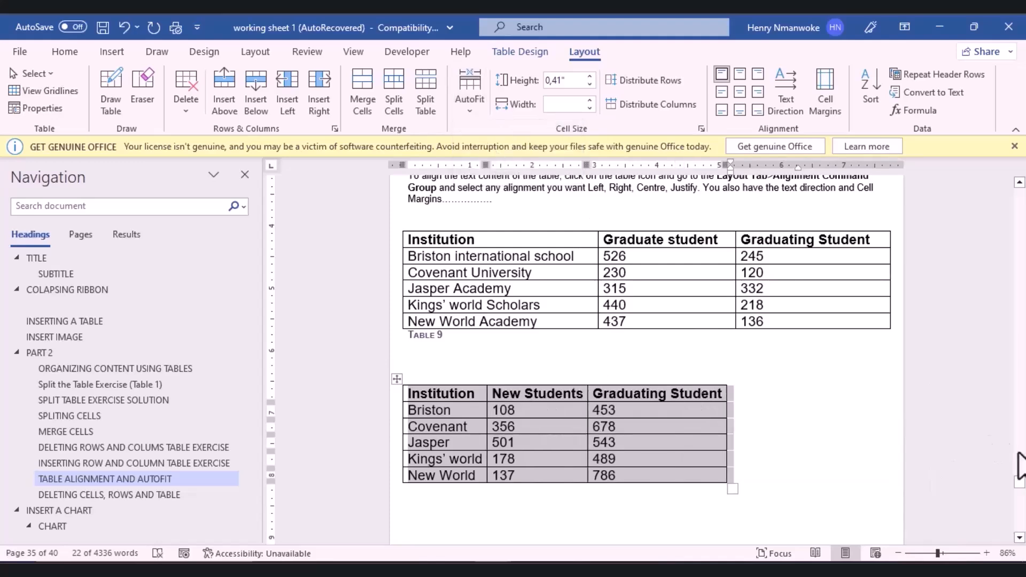
drag(1023, 478, 1023, 478)
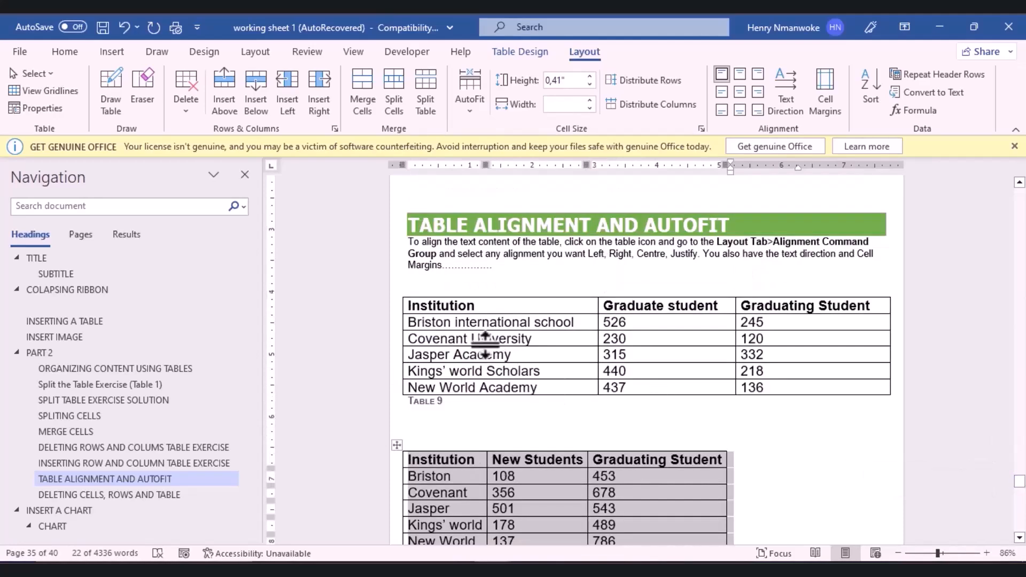
Step: Select Table 9 and try top centre, top right, centre left and centre, ending on Align Center Right
click(412, 320)
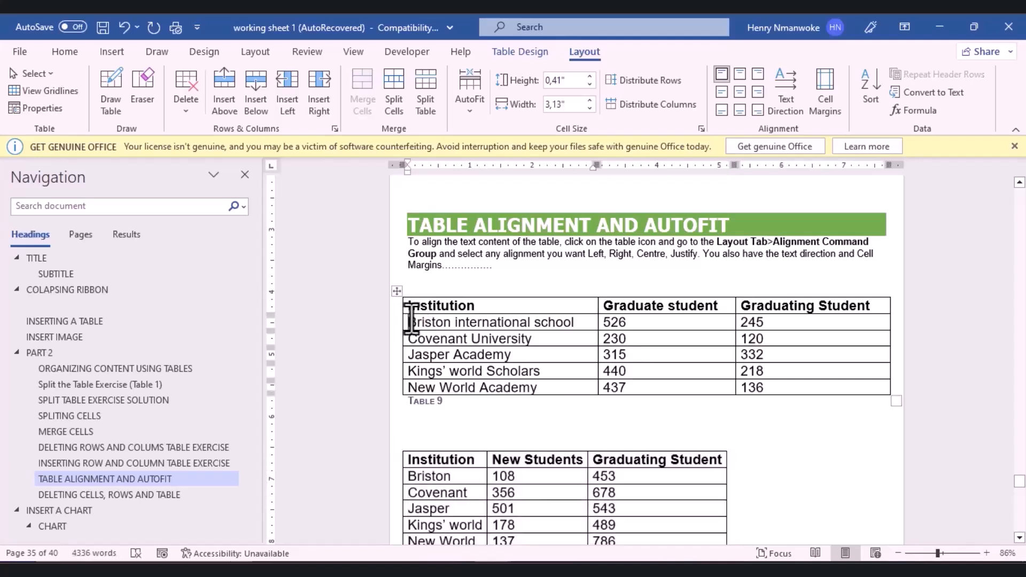
click(397, 291)
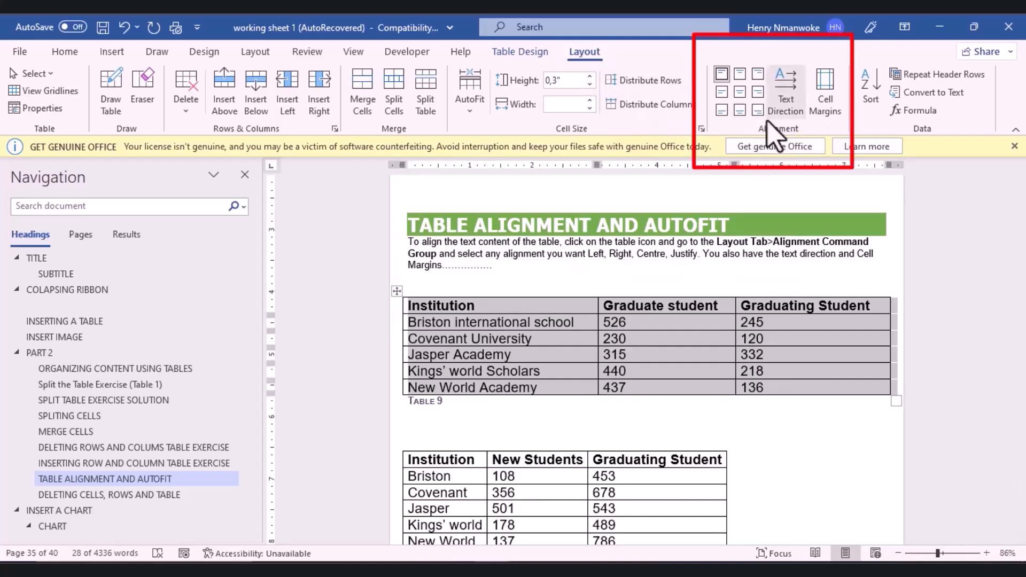
click(740, 75)
click(757, 74)
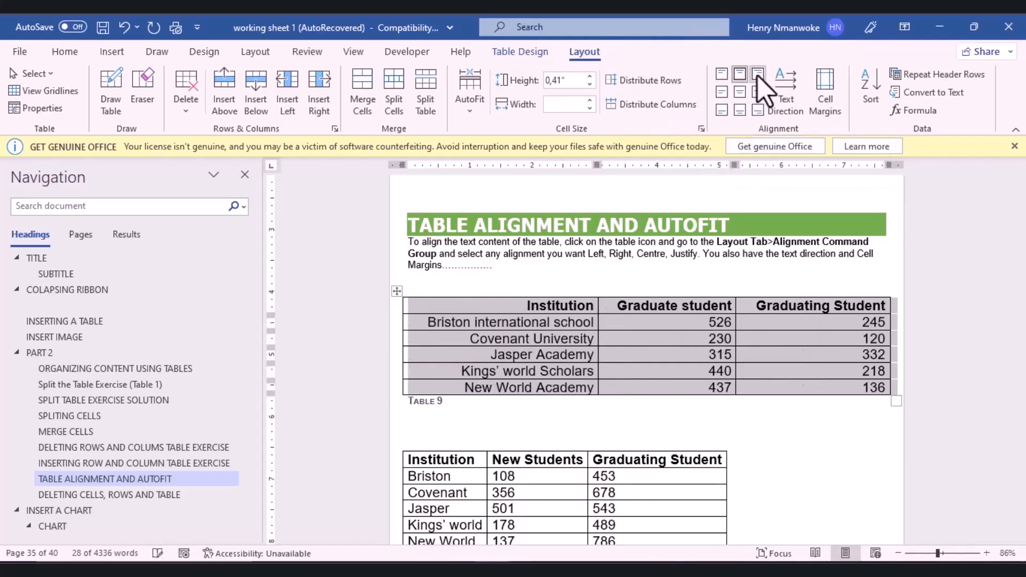
click(722, 92)
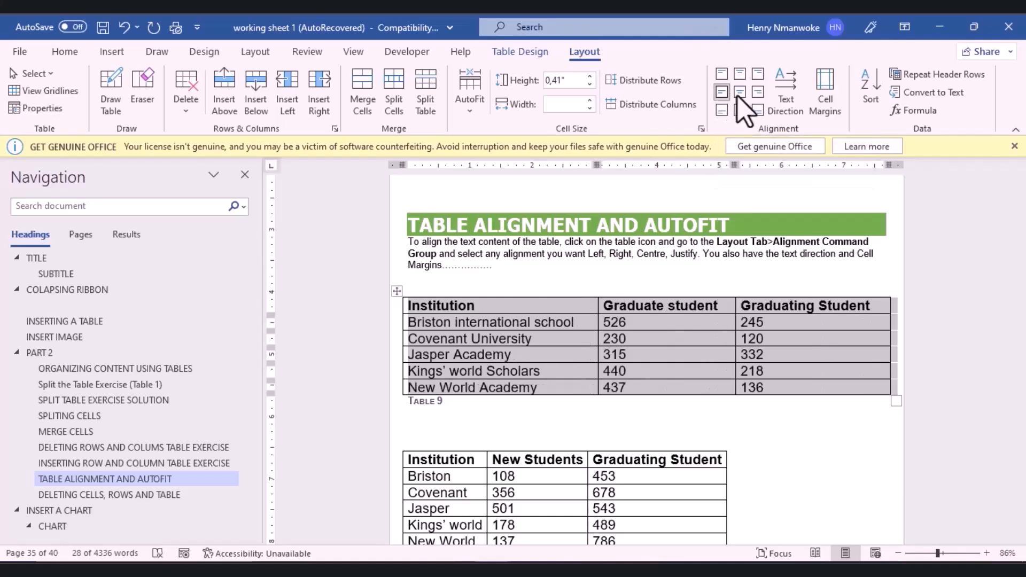
click(740, 93)
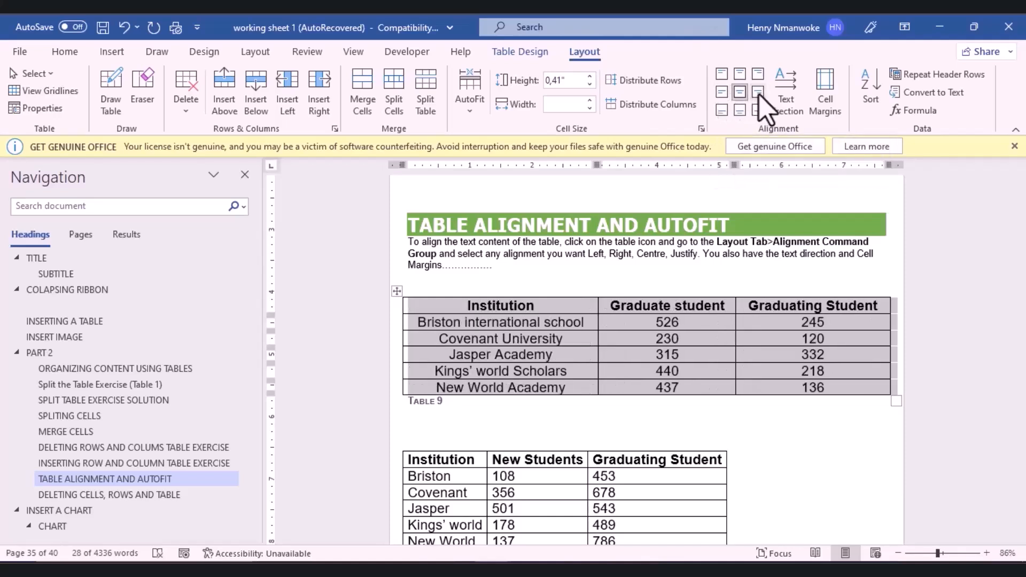
click(758, 93)
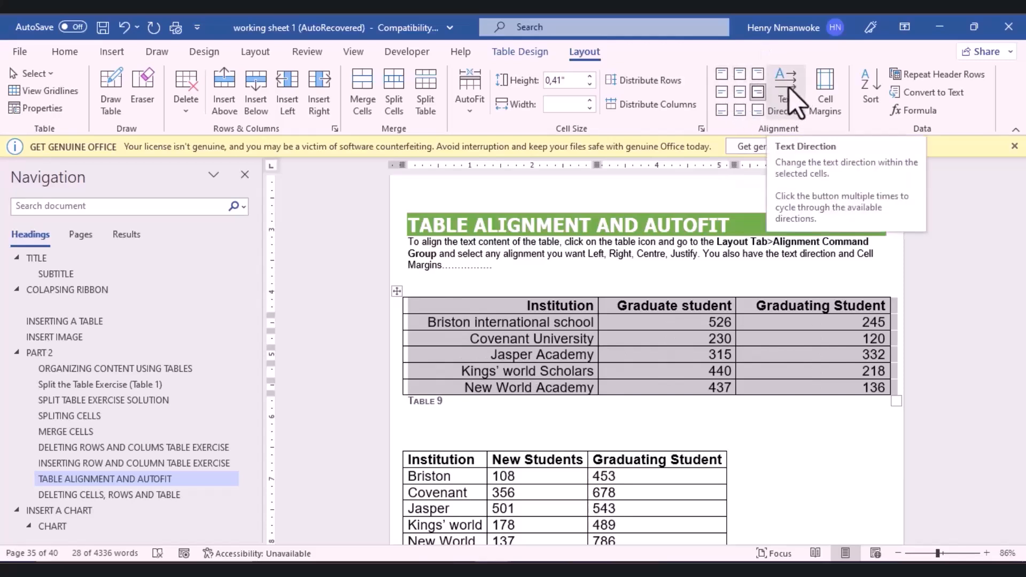
Step: Toggle Table 9's text direction between vertical and horizontal, leaving it horizontal
click(790, 102)
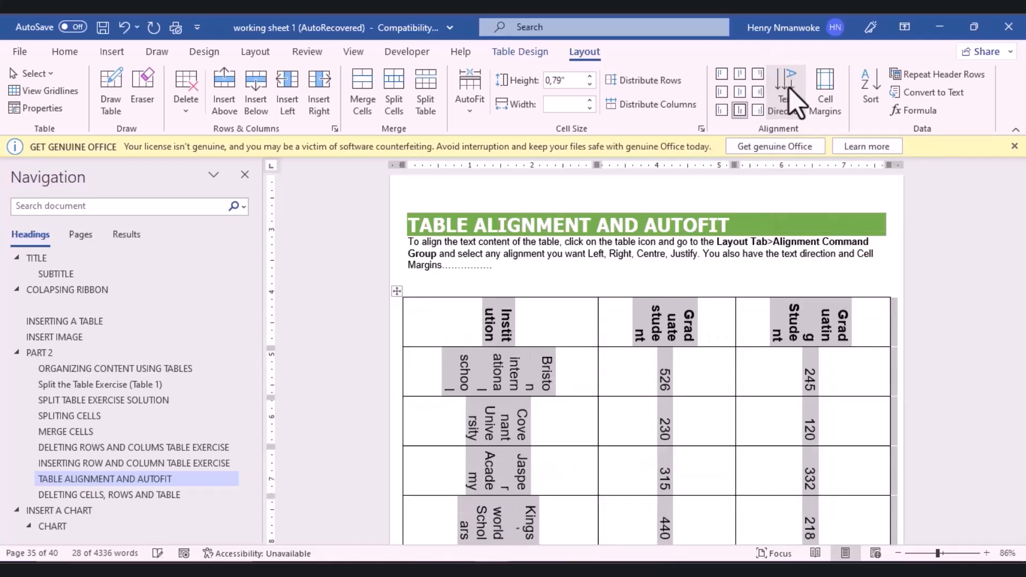
click(790, 89)
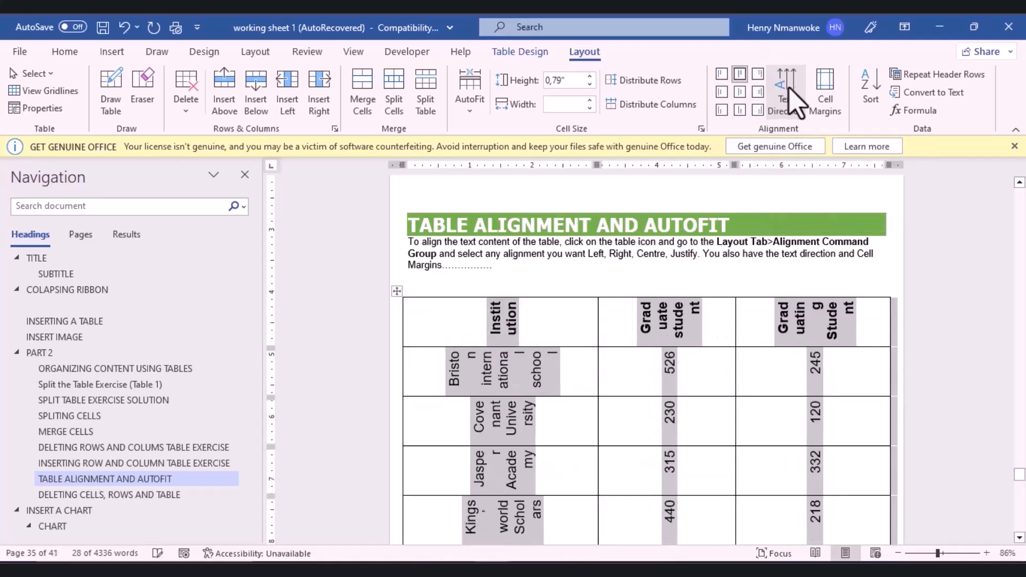
click(793, 102)
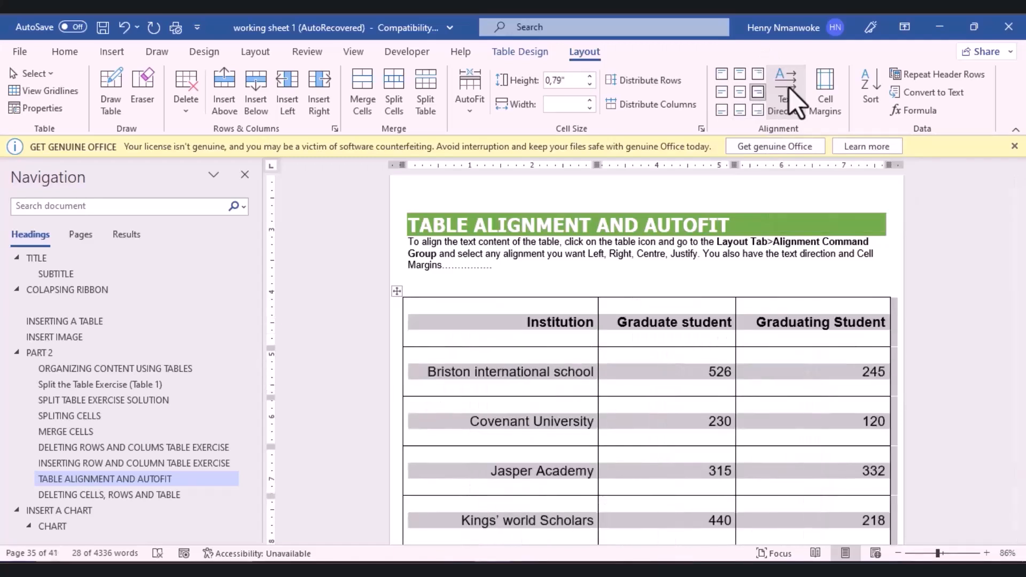
click(792, 102)
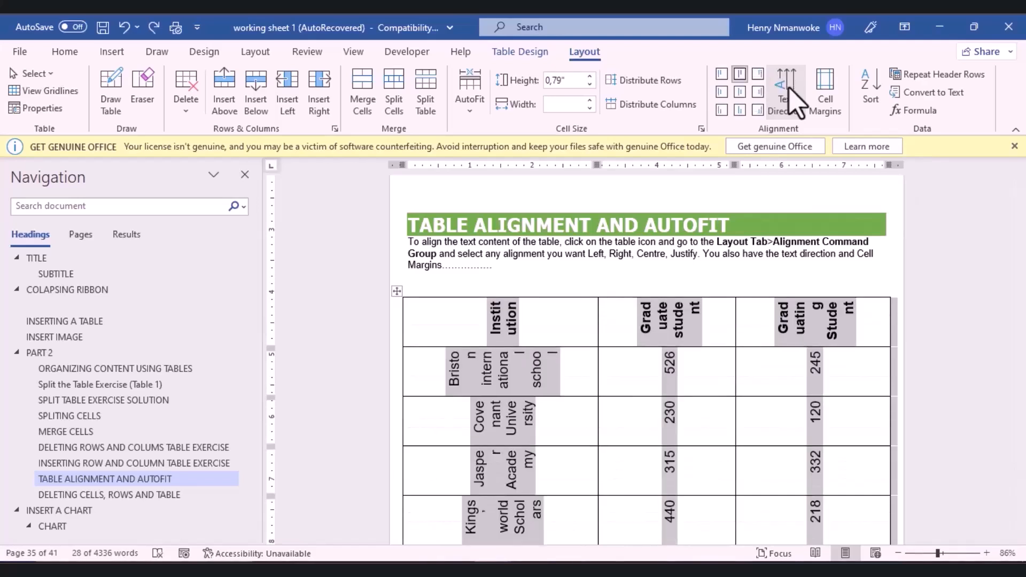
click(793, 102)
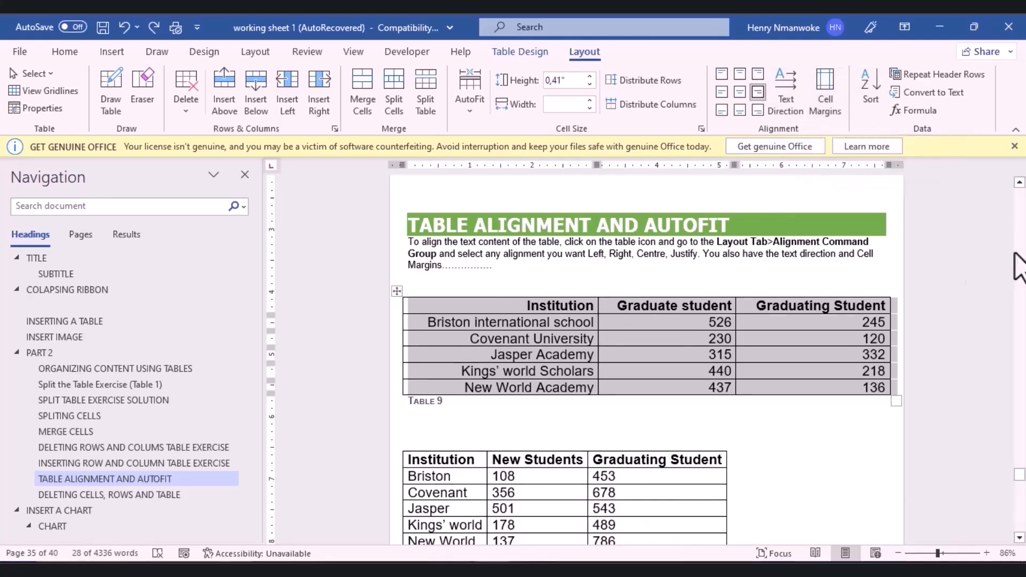
Step: Delete Table 10's two empty extra cells, shifting cells left
click(866, 486)
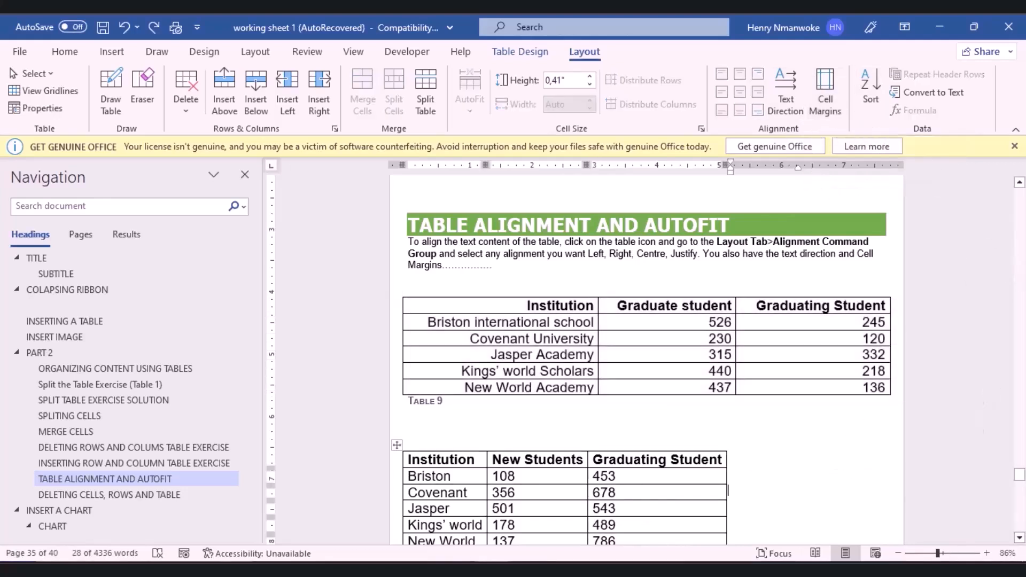
drag(1022, 475, 1022, 470)
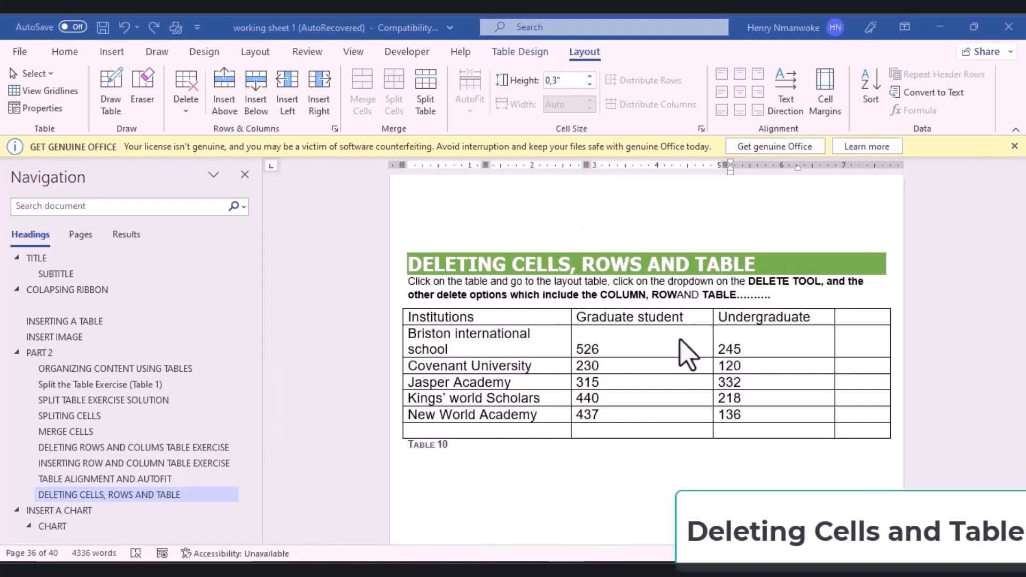
click(852, 343)
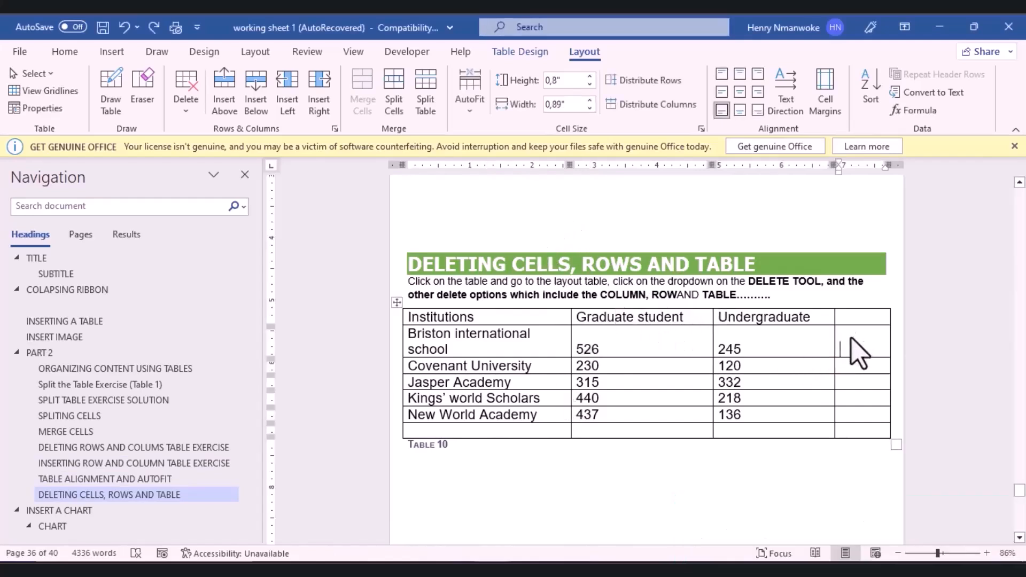
click(847, 318)
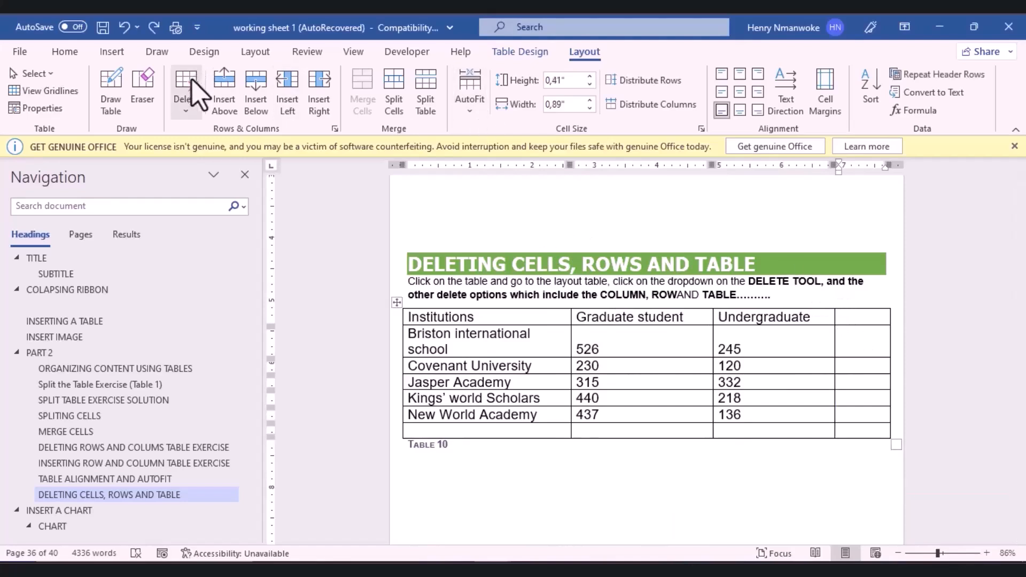
click(182, 106)
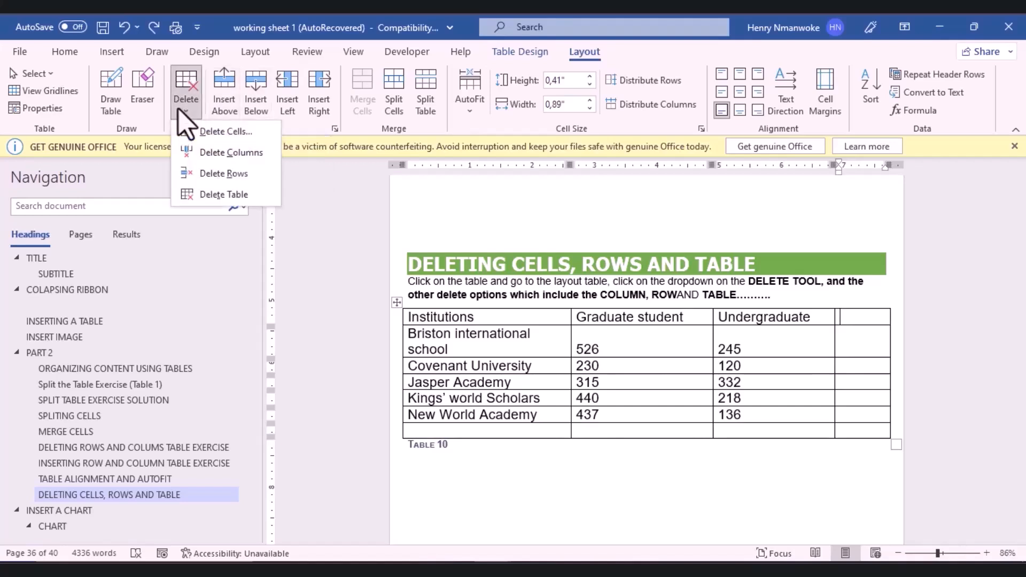
click(208, 138)
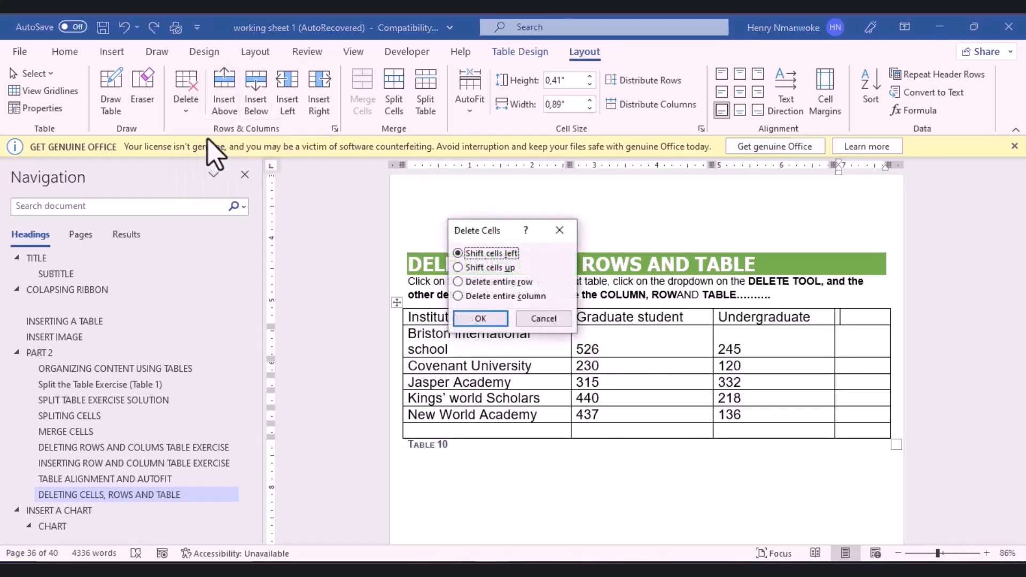
click(480, 319)
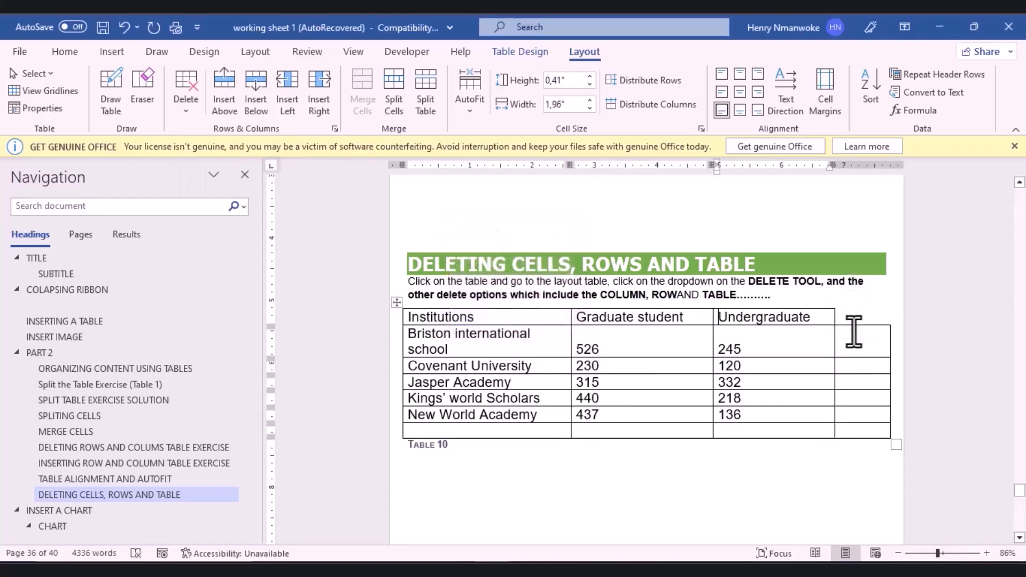
click(852, 338)
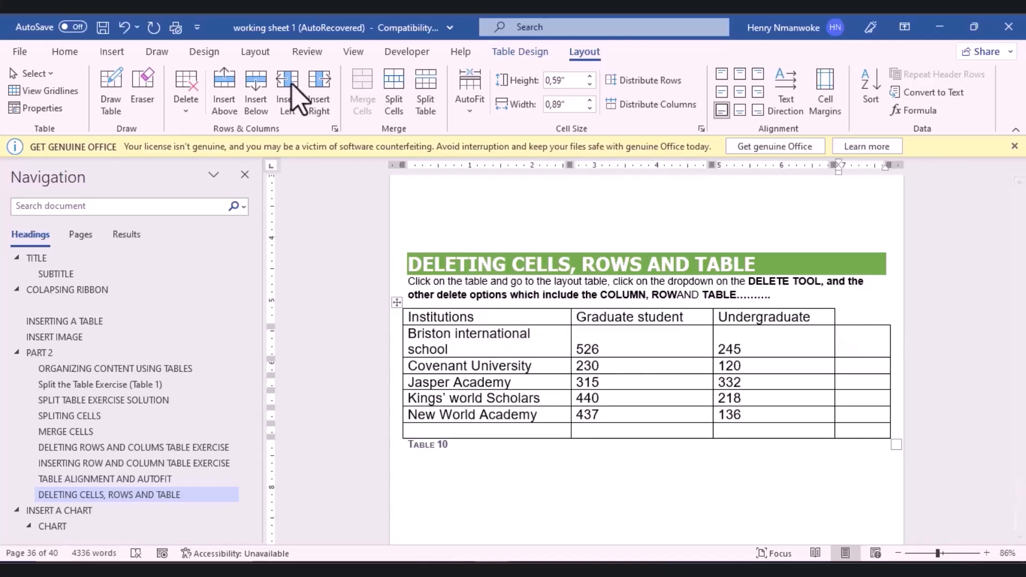
click(194, 105)
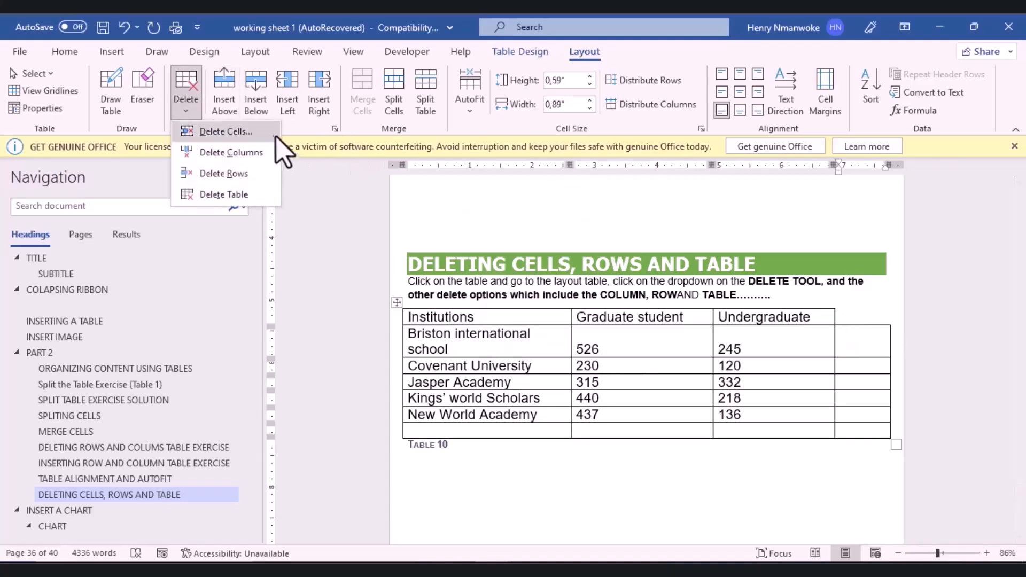
click(272, 135)
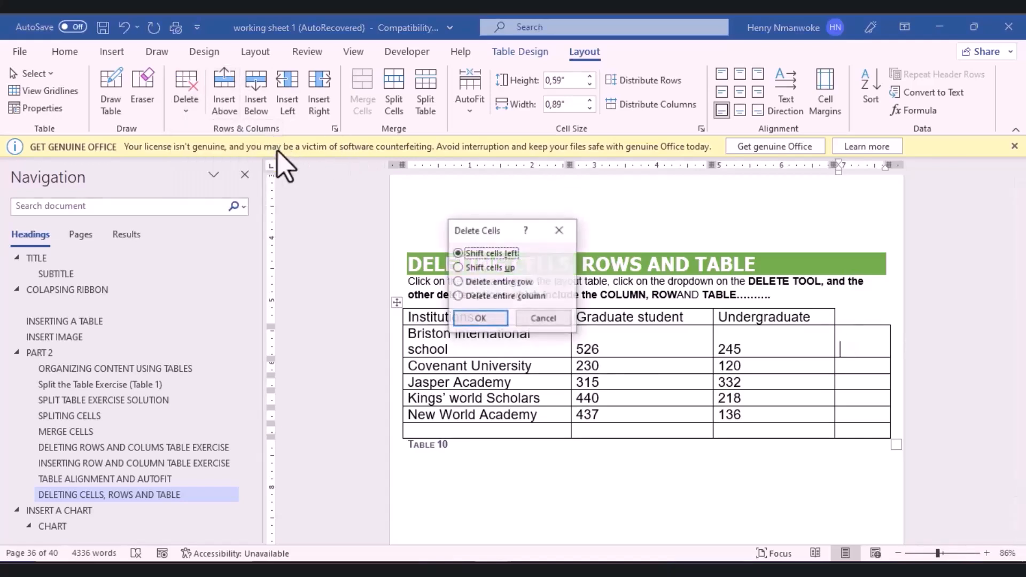
click(490, 323)
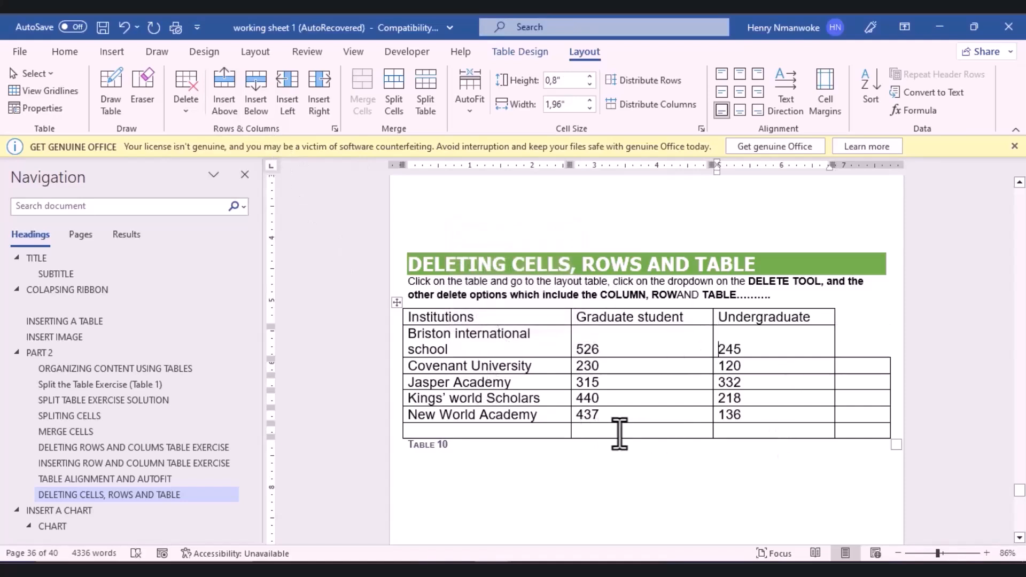
Step: Delete Table 10's empty last row, then delete the entire table
click(650, 434)
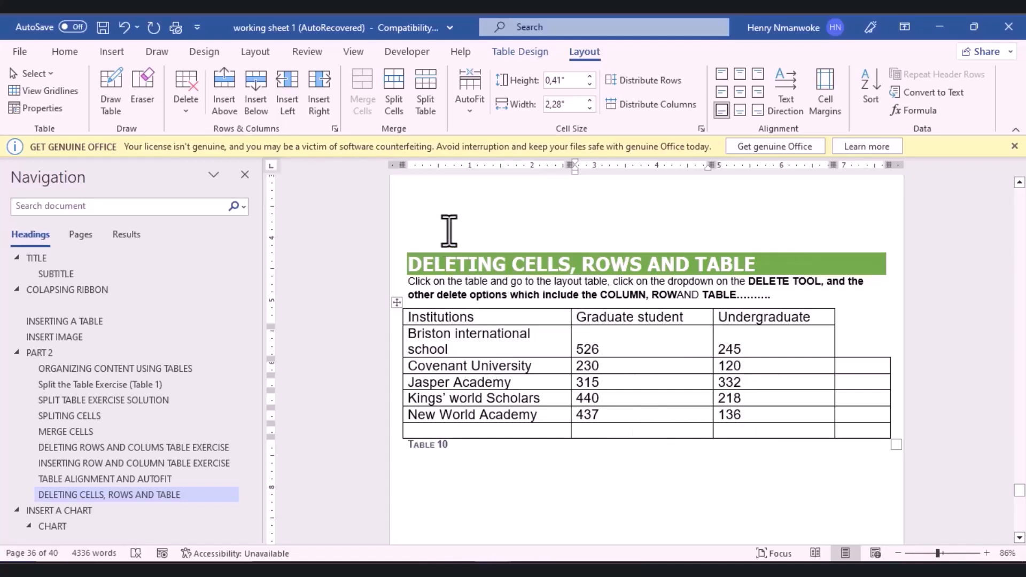
click(182, 109)
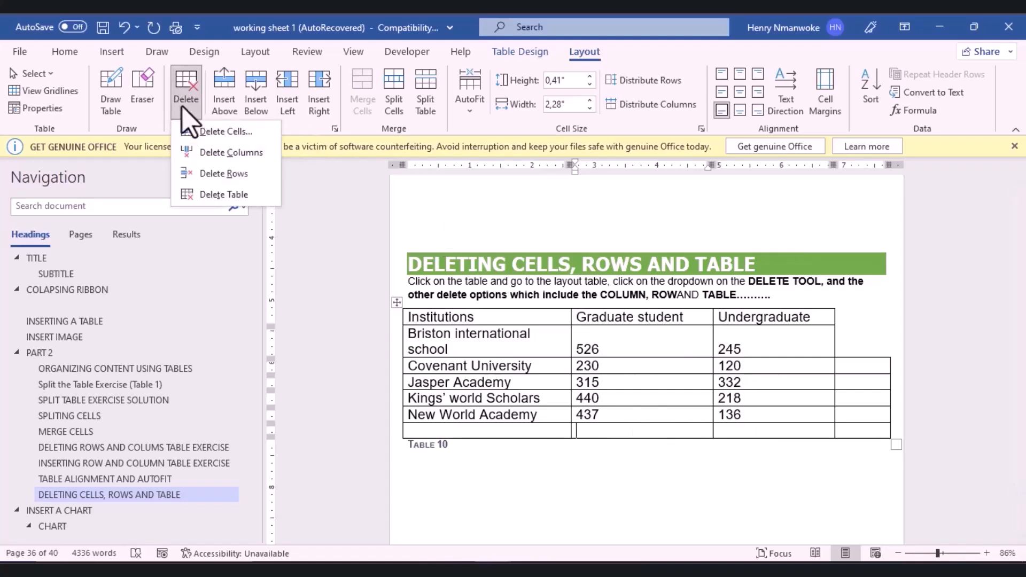
click(225, 173)
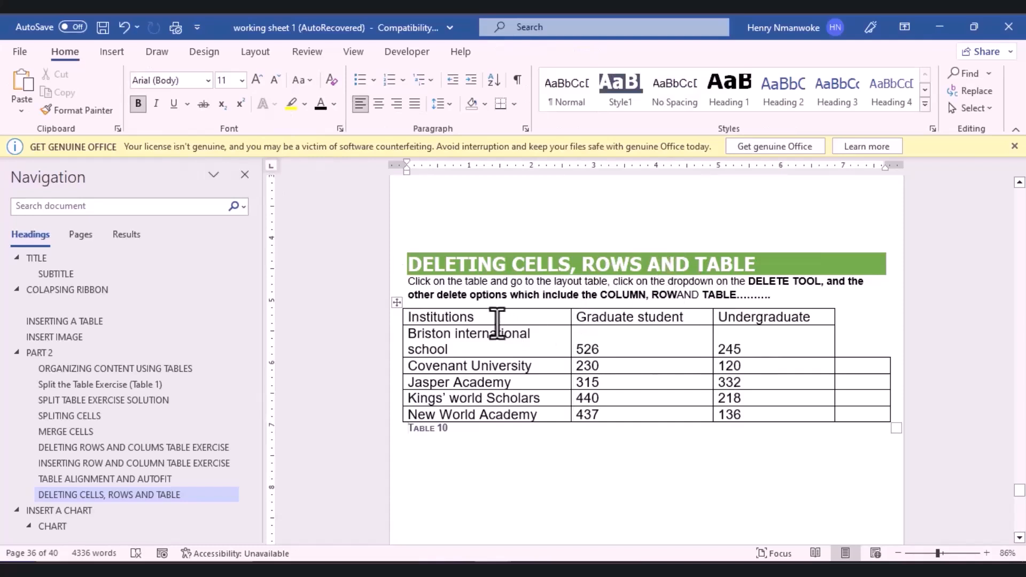
click(497, 322)
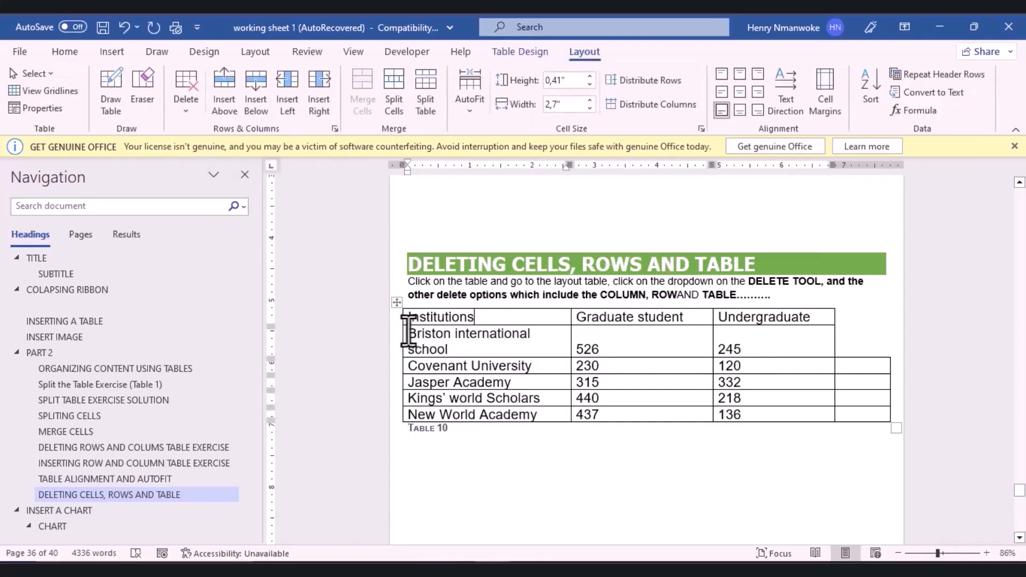
click(396, 303)
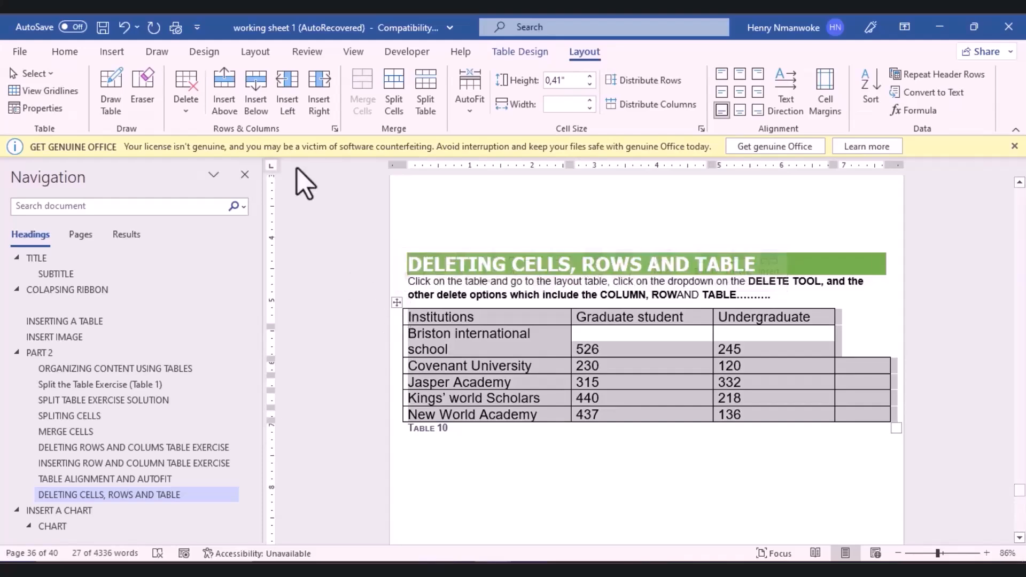
click(186, 99)
click(224, 196)
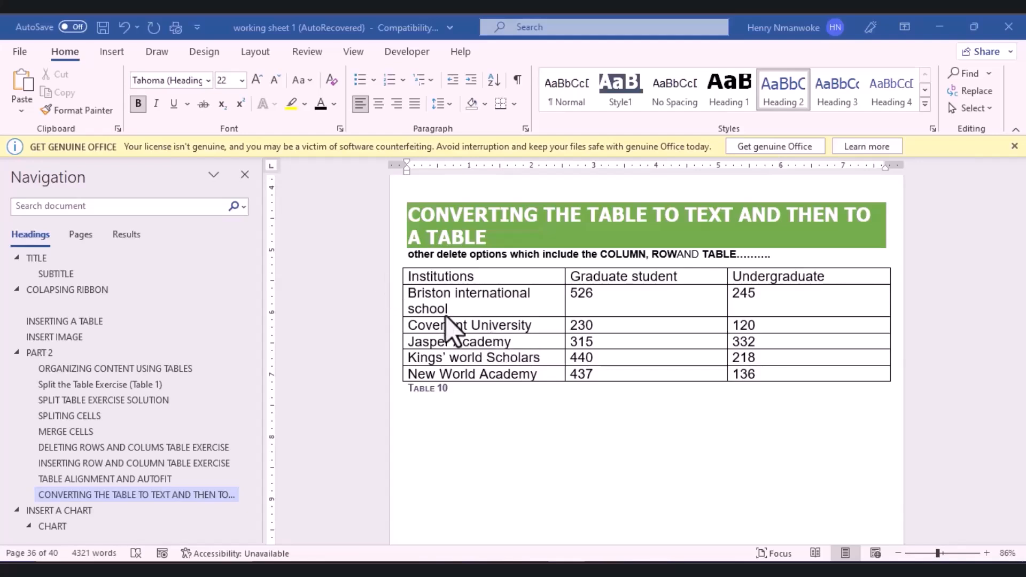
Step: Convert Table 10 to text separated by paragraph marks, then undo it with Ctrl+Z
click(396, 262)
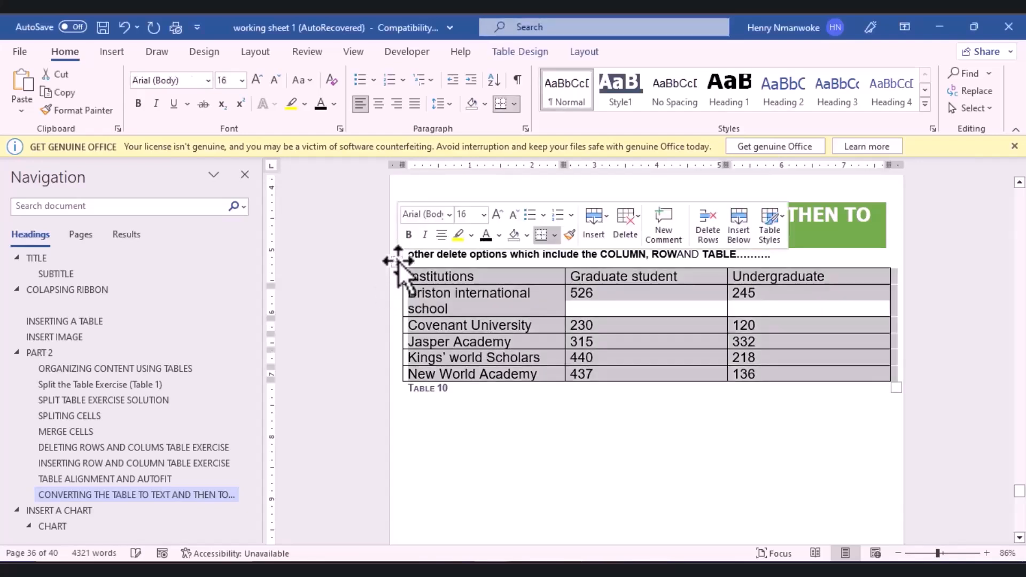
click(601, 50)
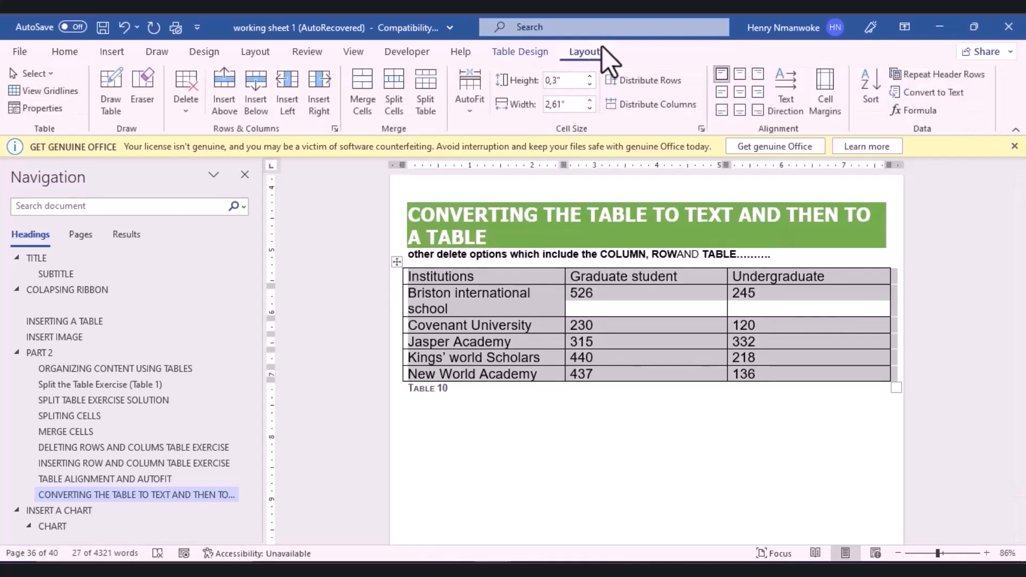
click(929, 92)
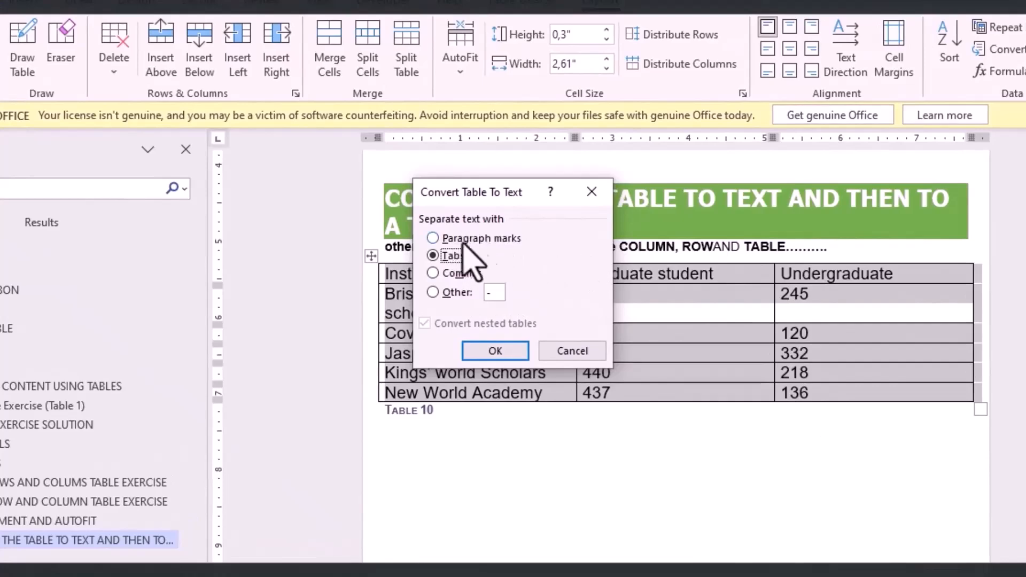
click(433, 238)
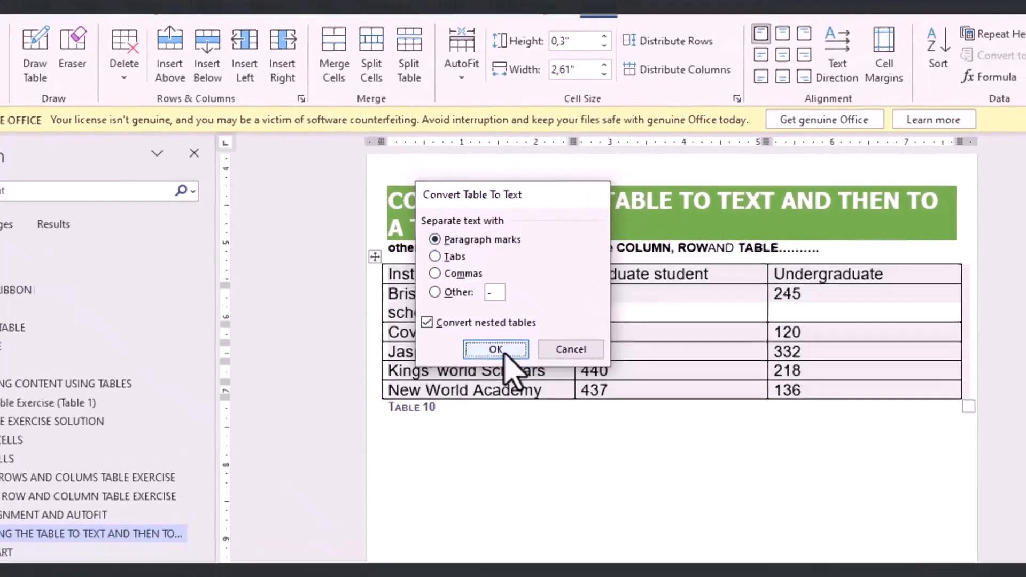
click(497, 350)
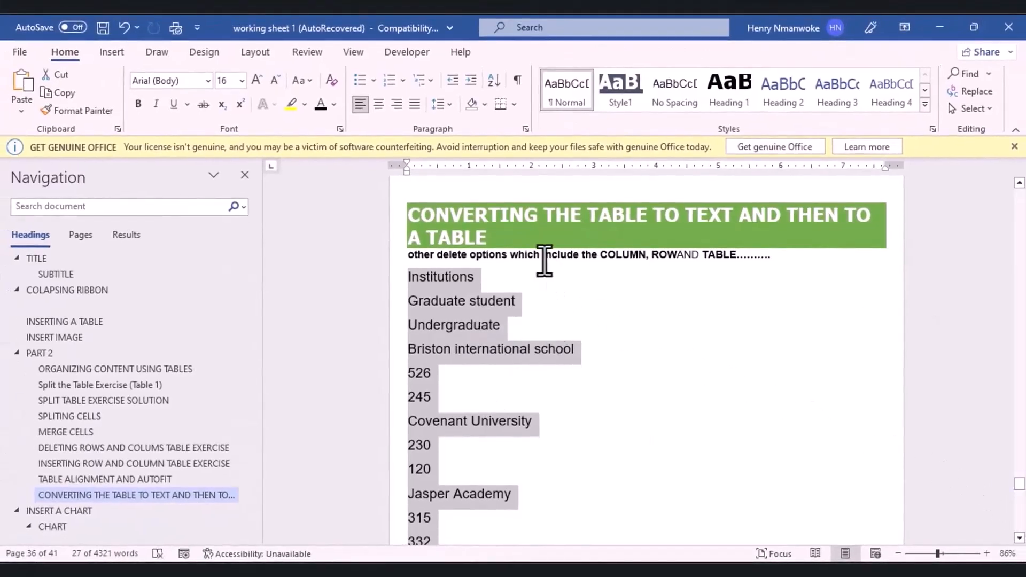
key(ctrl+z)
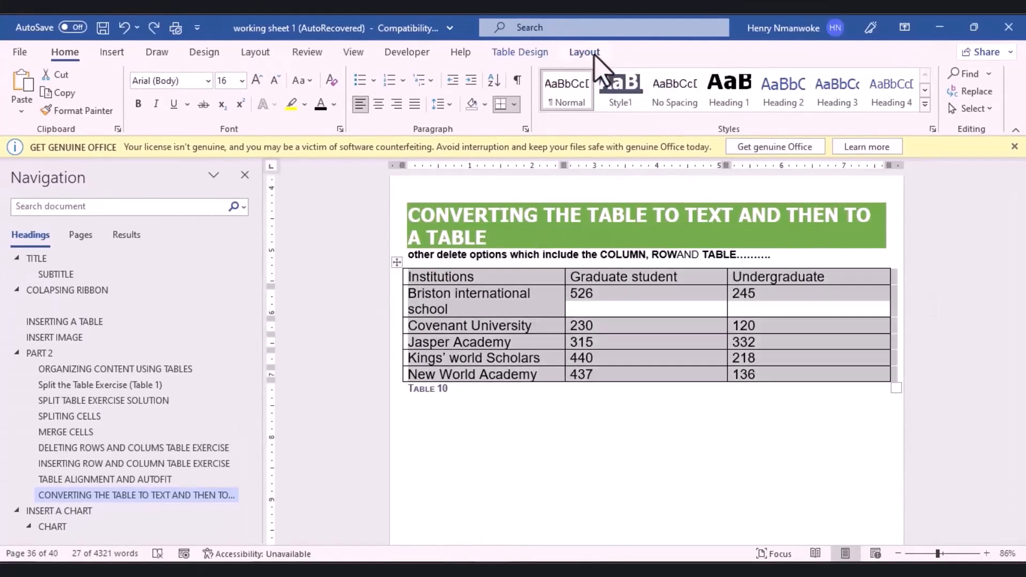
Step: Convert Table 10 to text separated by tabs, then bring up the Insert Table menu
click(584, 52)
click(912, 92)
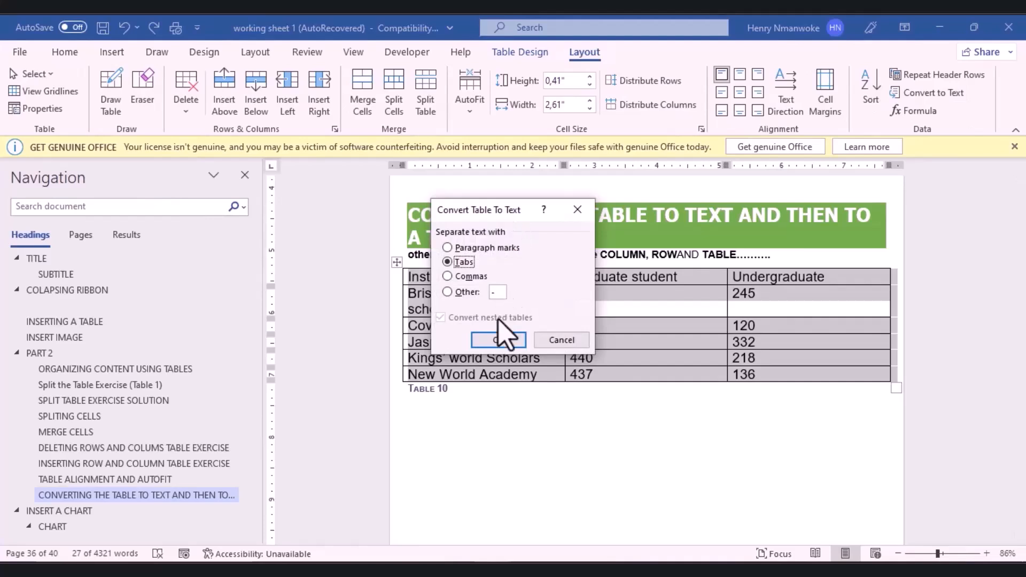
click(494, 341)
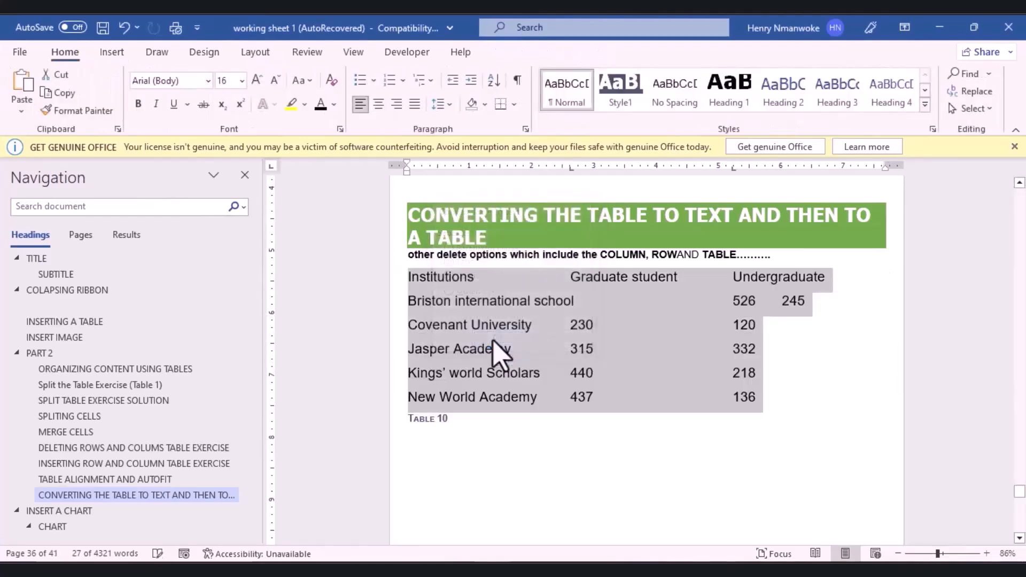
click(608, 331)
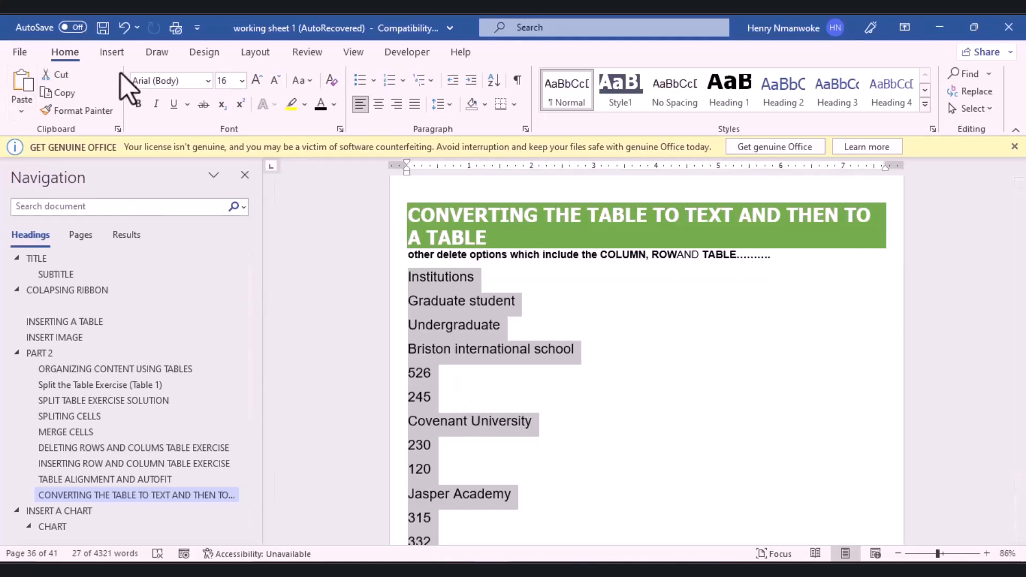
click(112, 52)
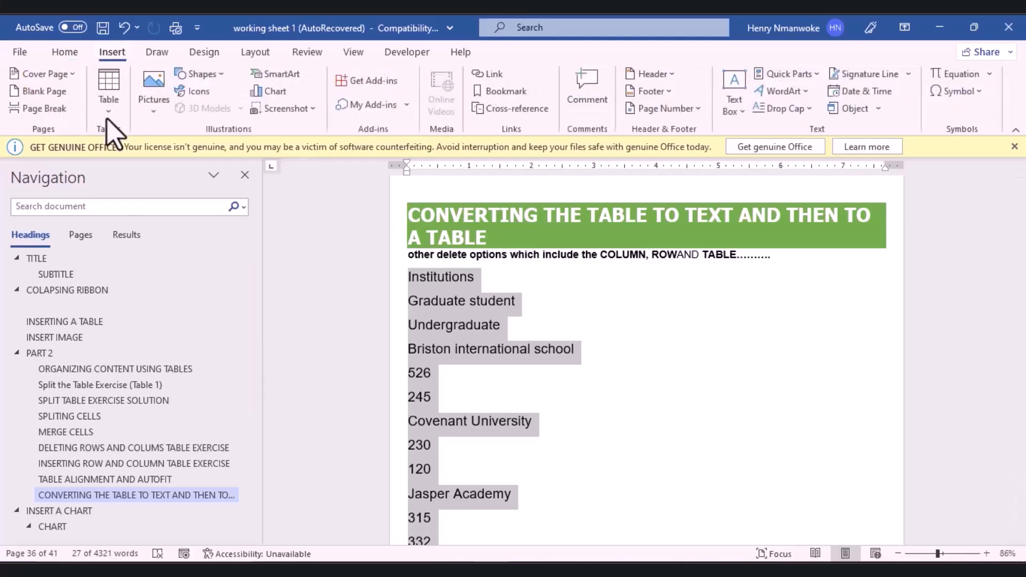
click(109, 91)
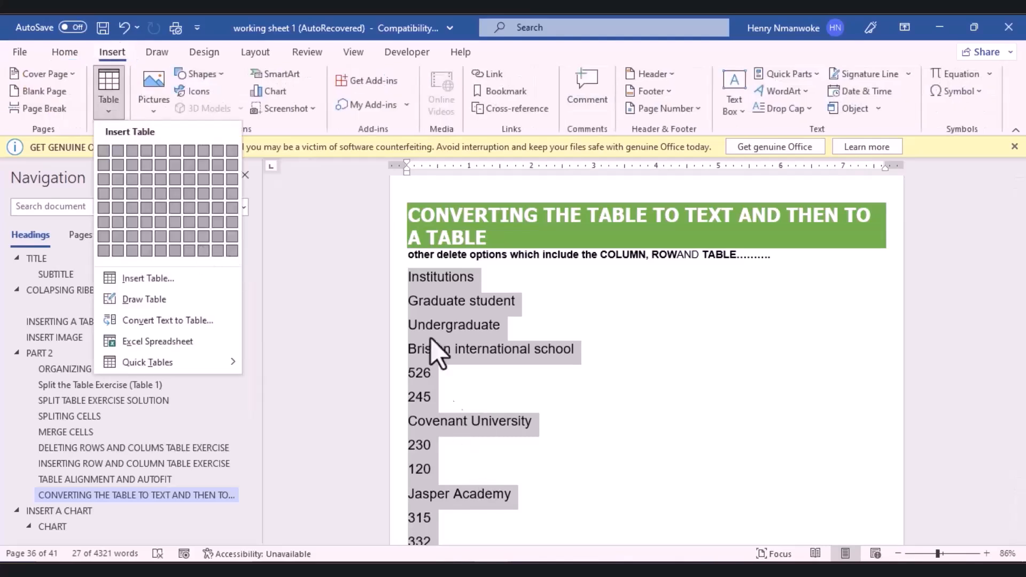
Step: Convert the text into a 3-column table, AutoFit to window, separated at paragraphs
click(163, 322)
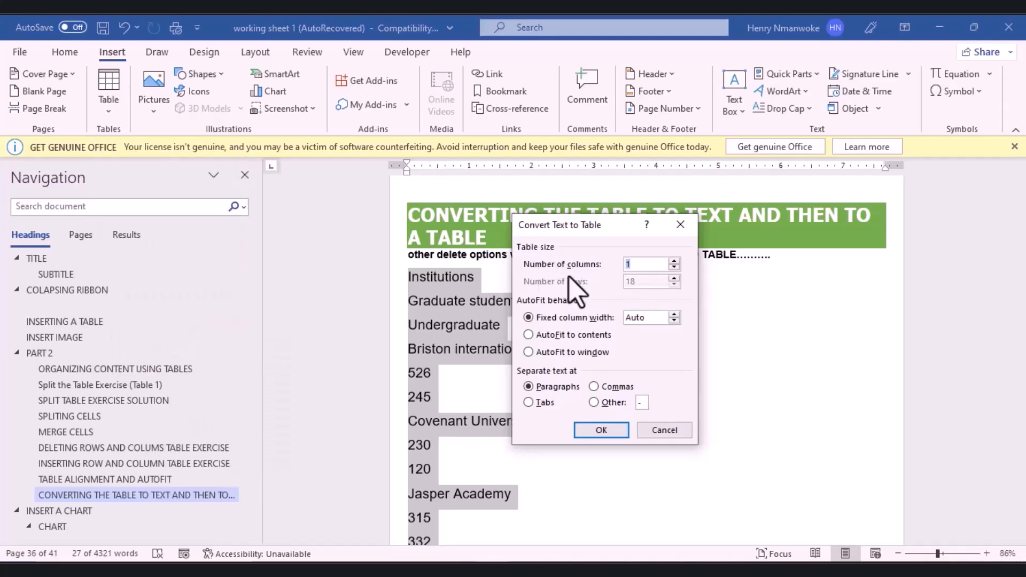
drag(597, 228, 663, 243)
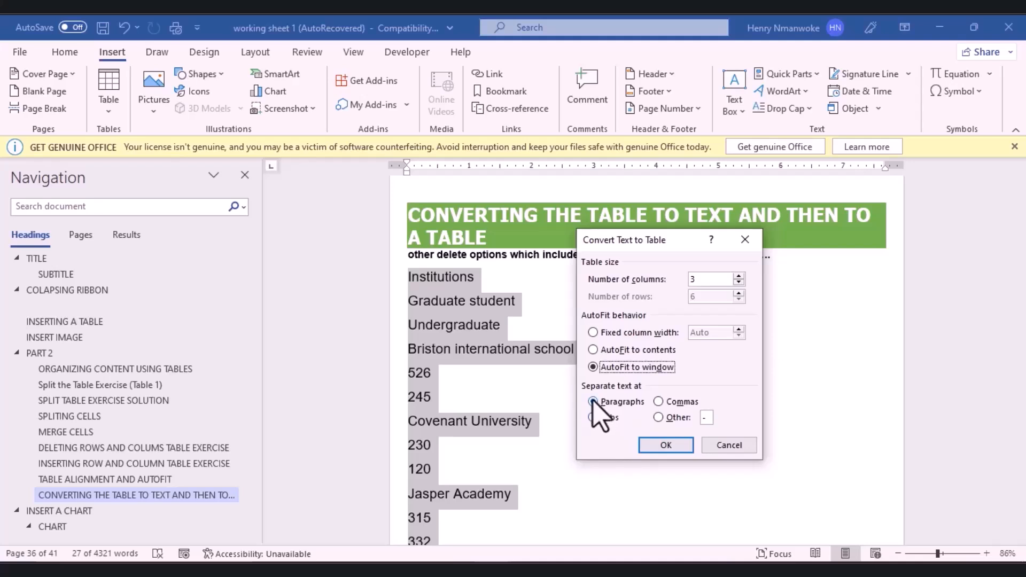
click(668, 445)
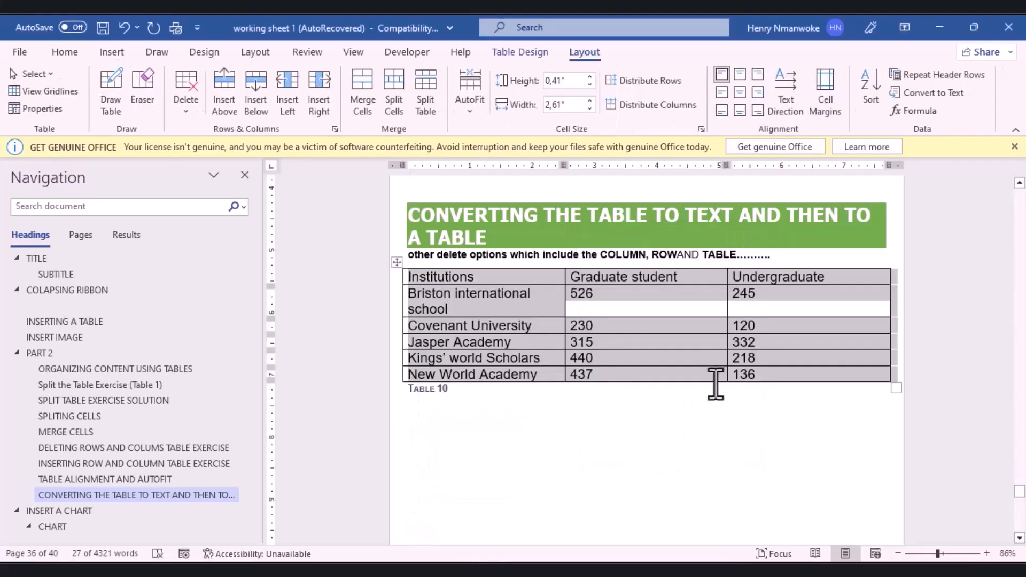
click(606, 447)
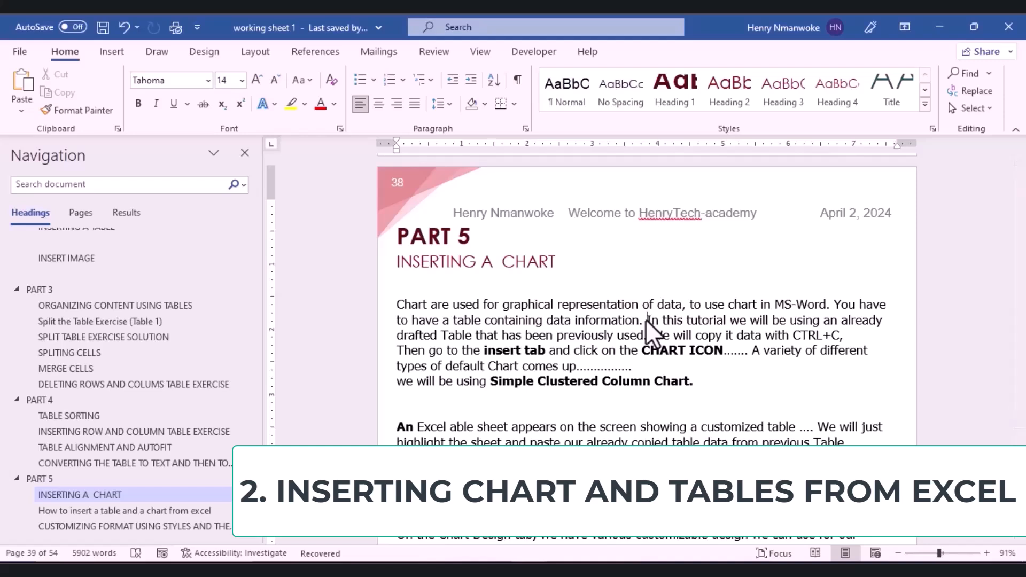
Step: Undo the merged tutorial lines with Ctrl+Z, select and copy Table 9, and scroll back to Part 5
key(ctrl+z)
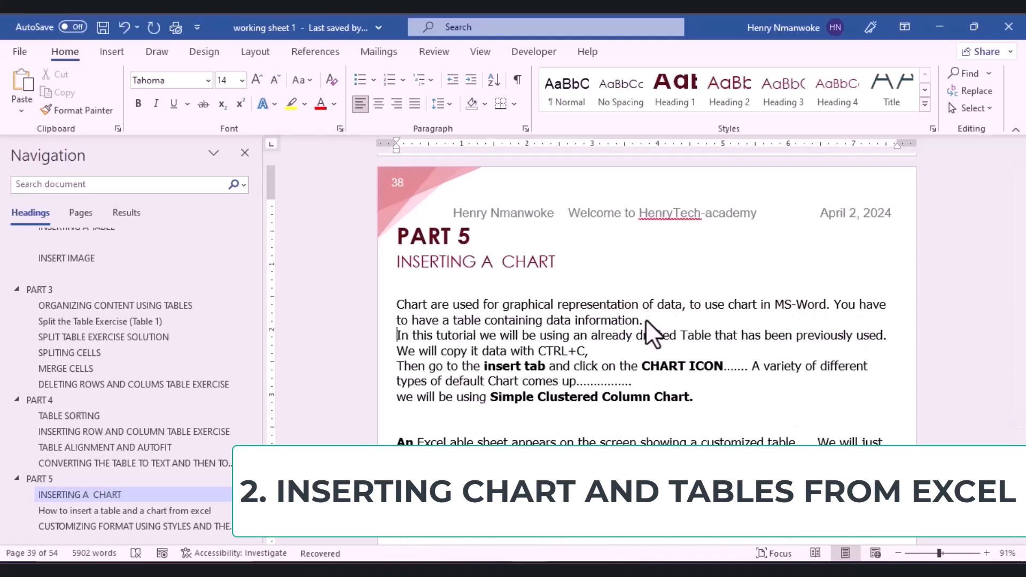
drag(1017, 428, 1017, 417)
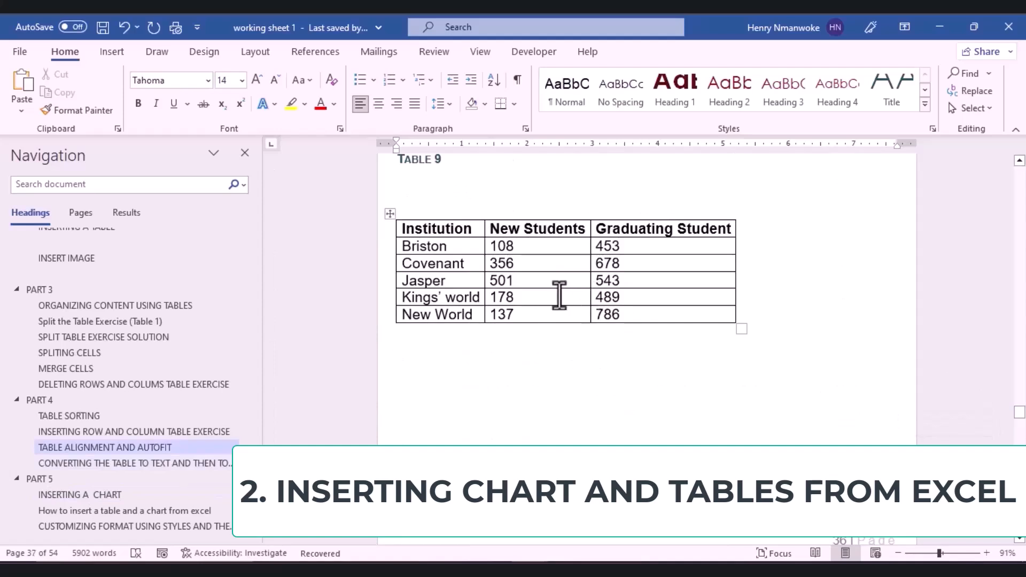
click(557, 294)
click(389, 214)
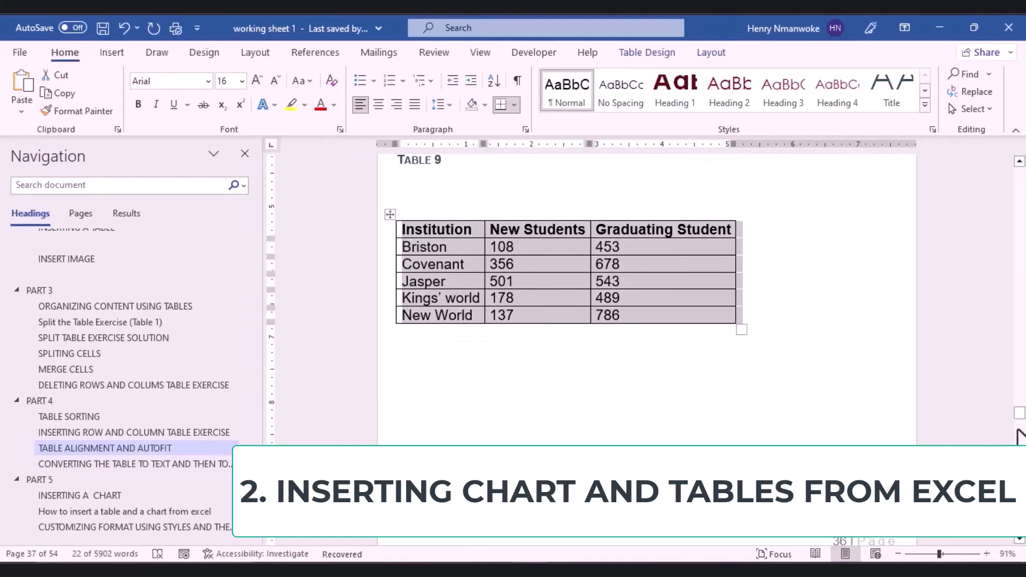
drag(1018, 420, 1018, 432)
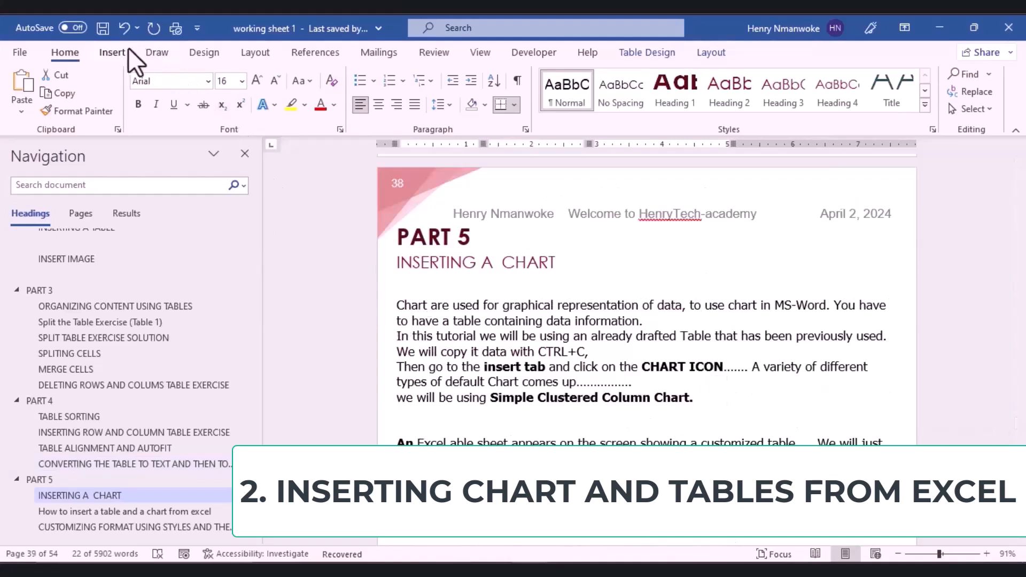
Step: Insert a Clustered Column chart after previewing line, pie, bar and 3-D column types
click(112, 53)
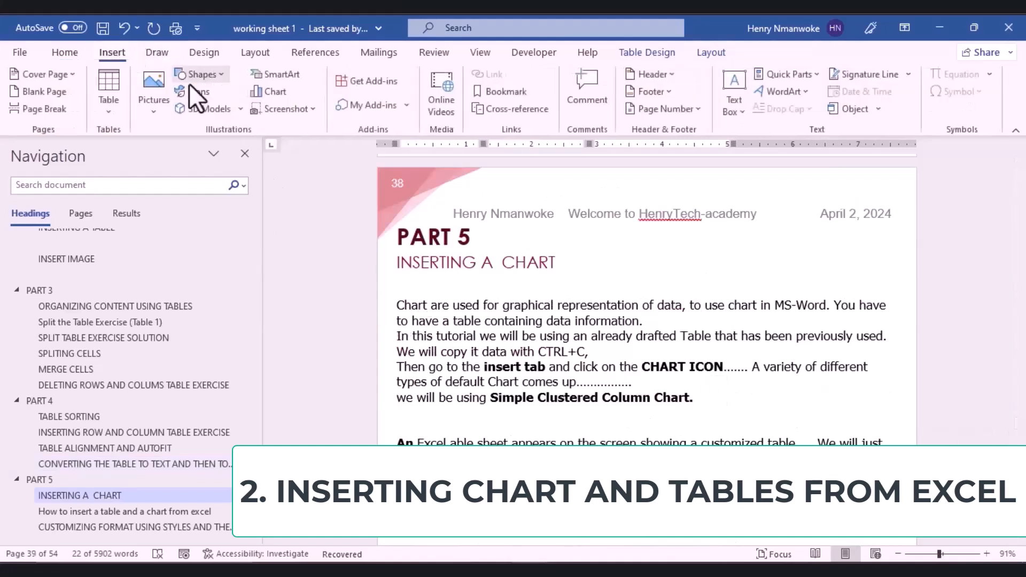
click(268, 93)
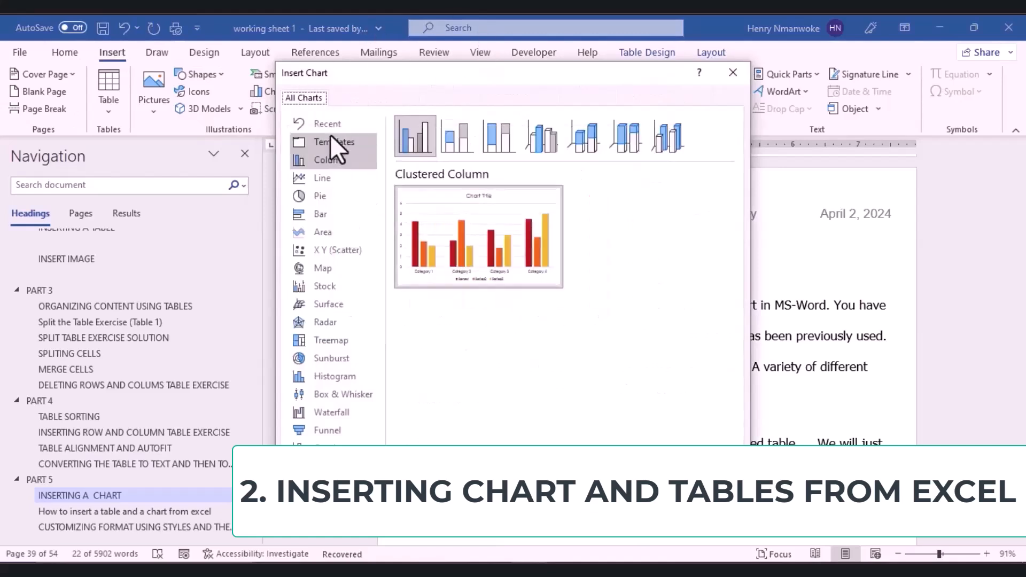
click(314, 176)
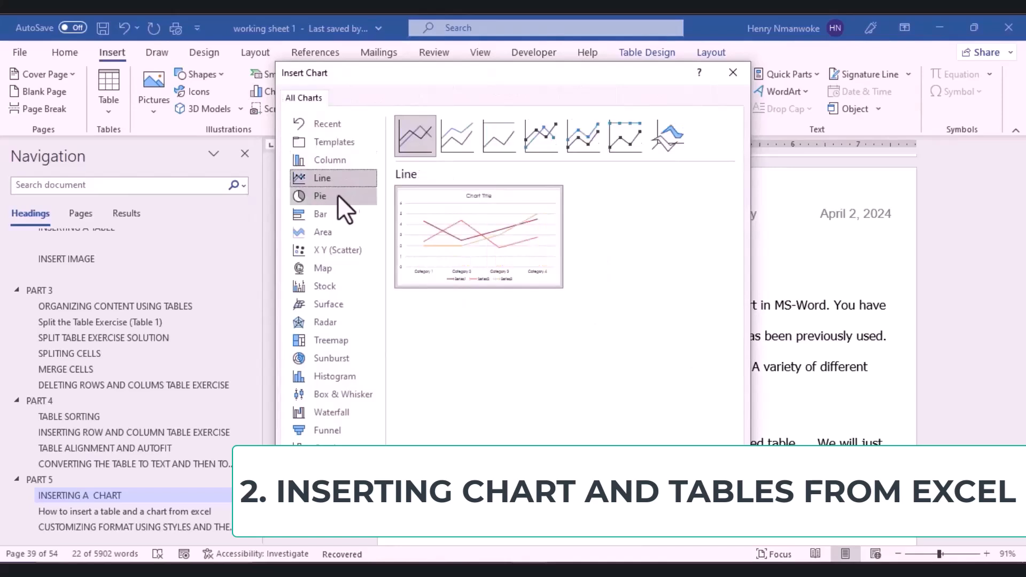
click(326, 201)
click(322, 215)
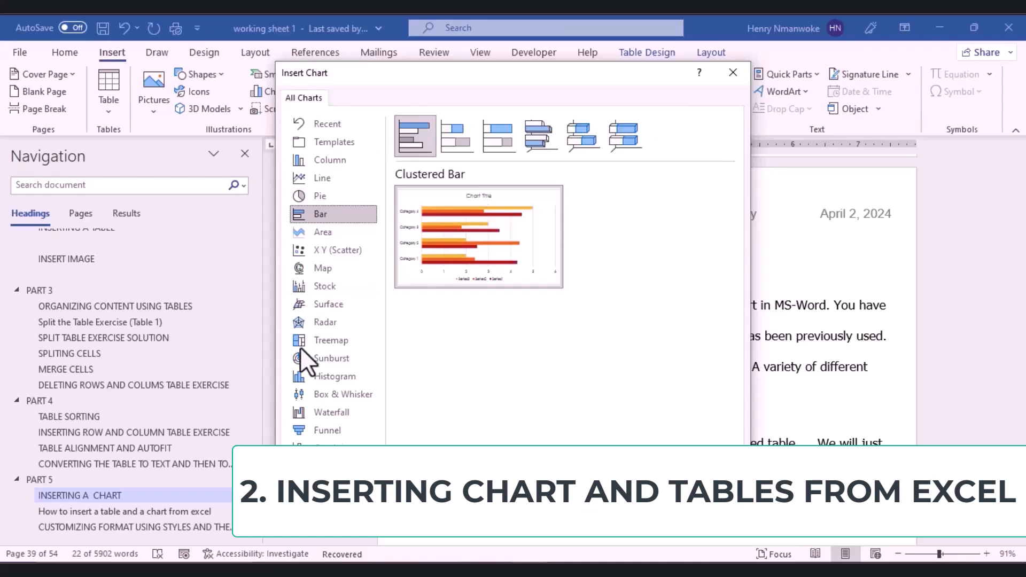
click(328, 160)
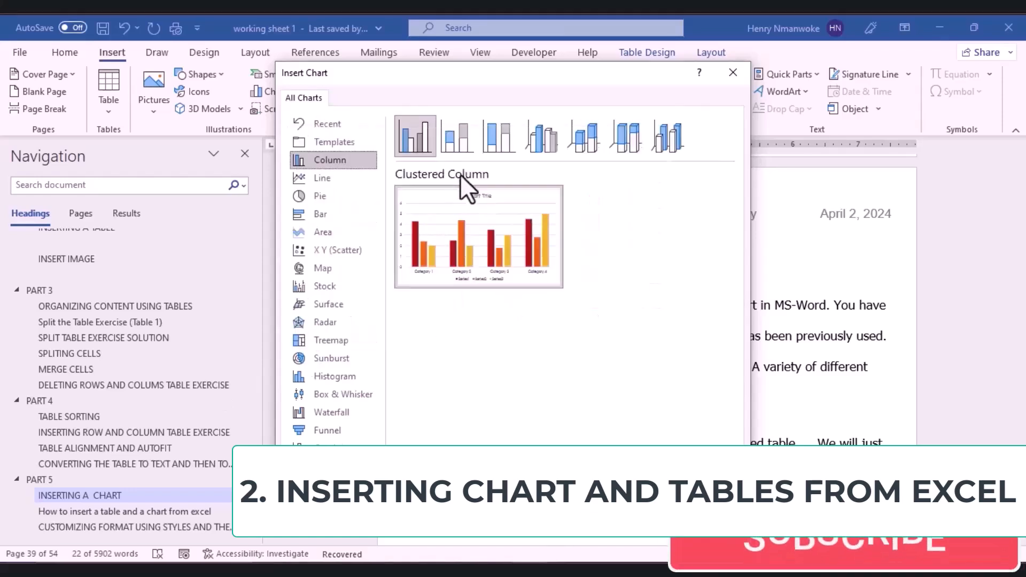
click(542, 138)
click(601, 137)
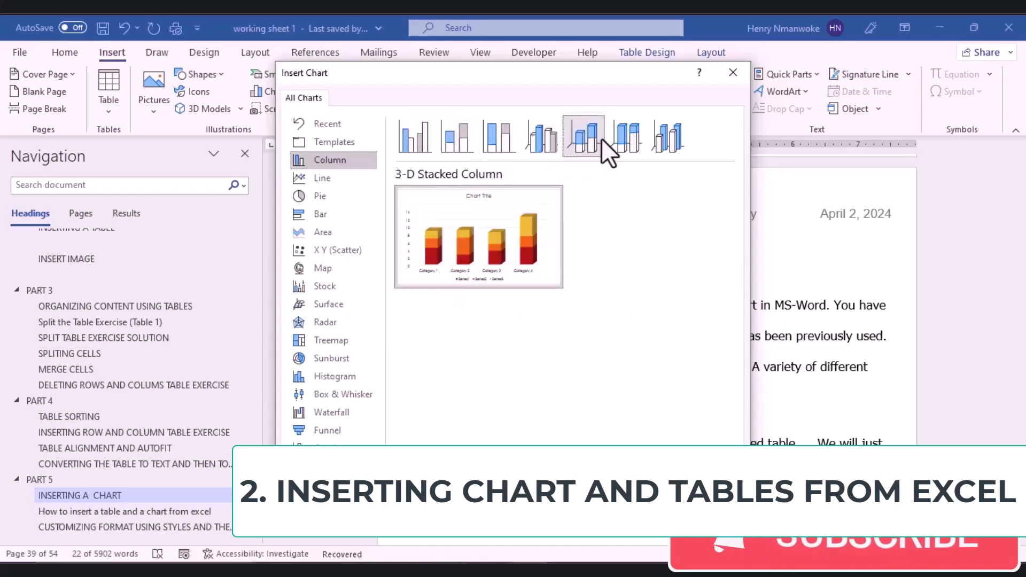
click(624, 137)
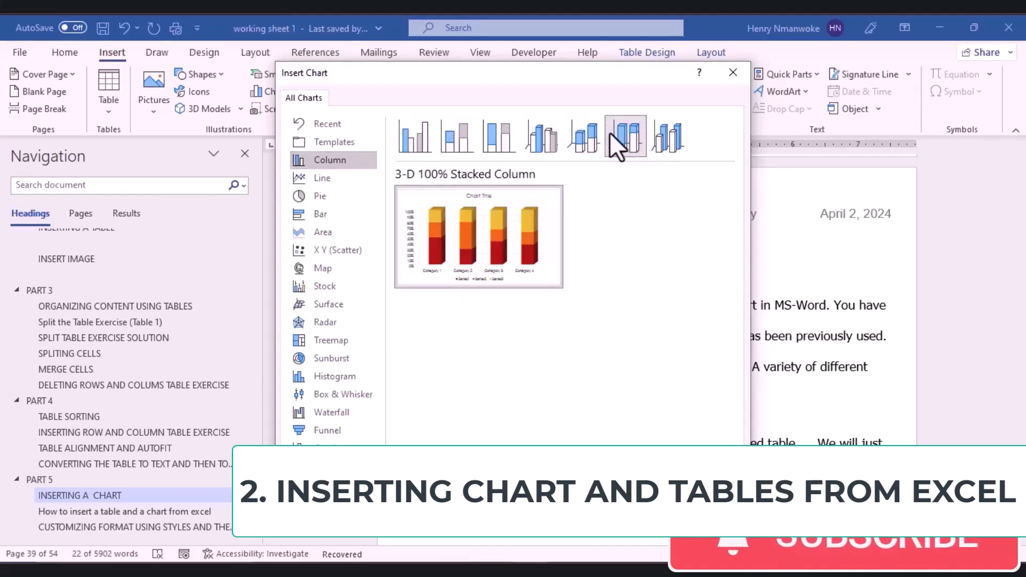
click(596, 135)
click(414, 138)
mouse_move(447, 190)
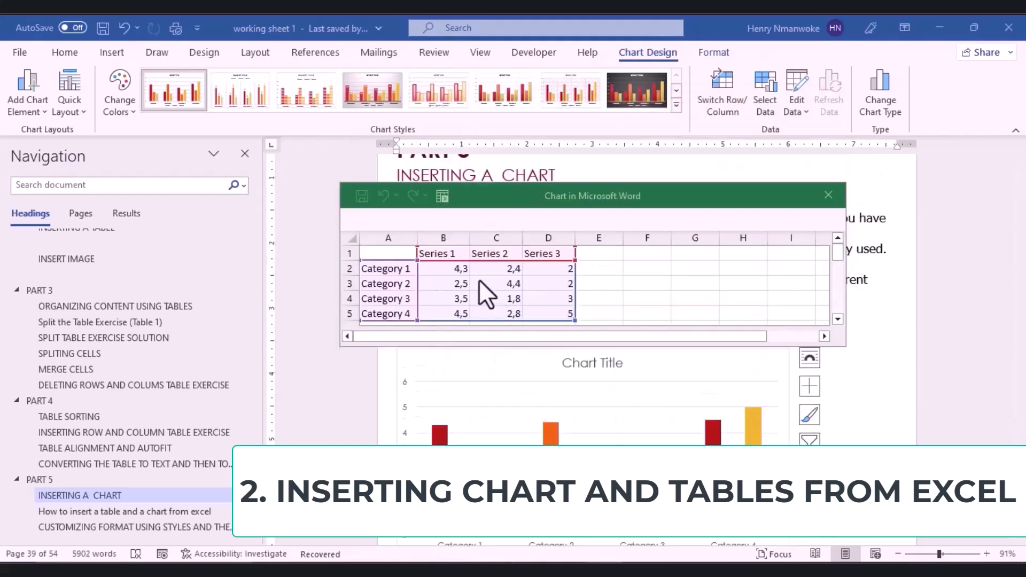
Step: Paste Table 9's institution data over the whole chart data sheet, accepting the size mismatch
click(352, 238)
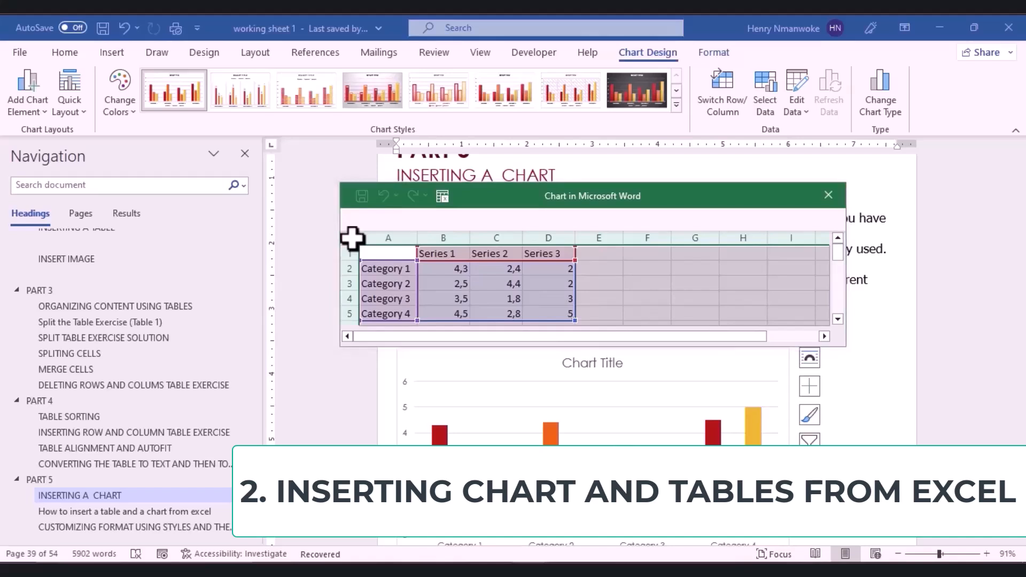
key(ctrl+v)
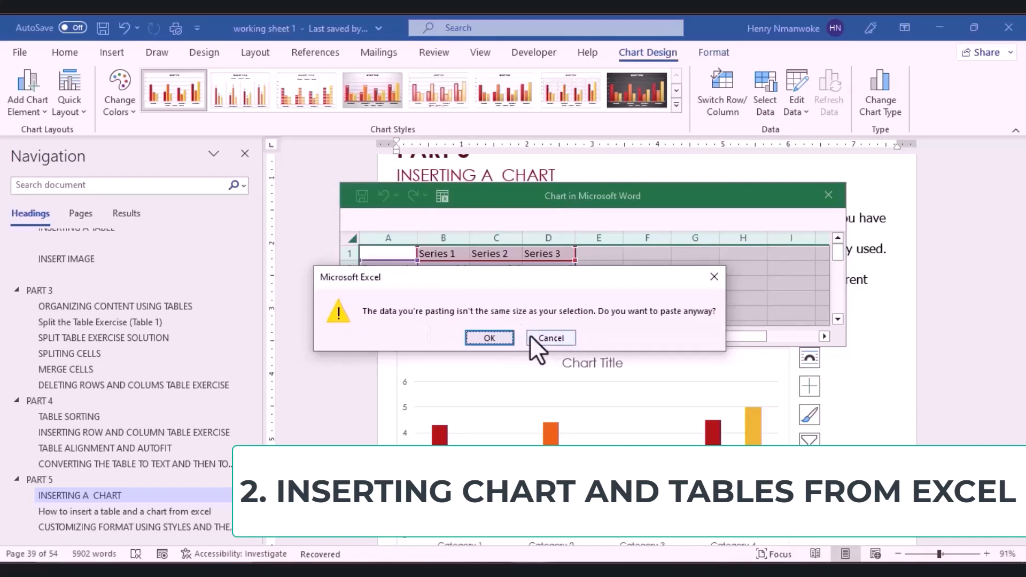
click(497, 338)
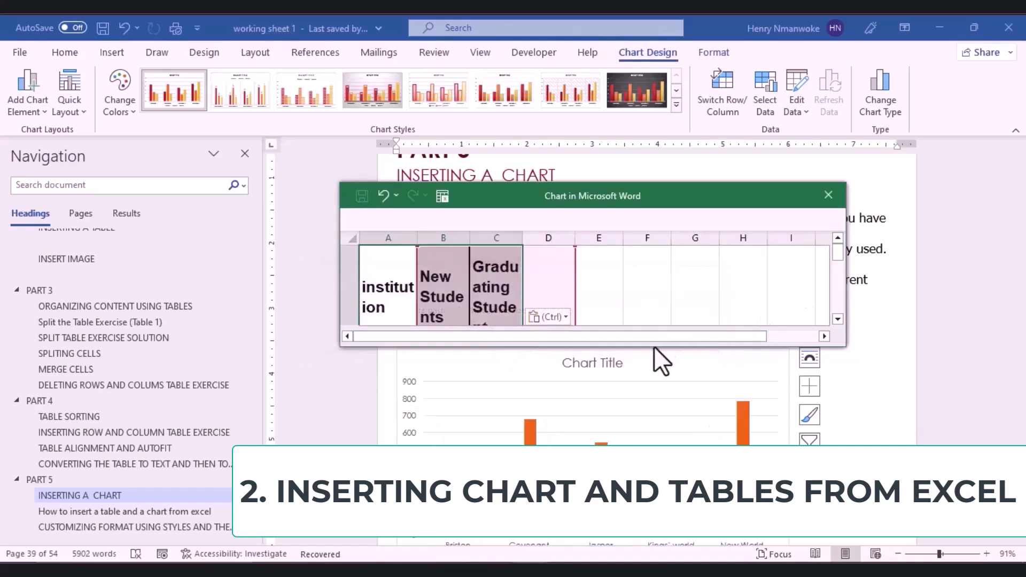
Step: Move and resize the data window so rows Briston through New World all show beside the text
drag(652, 348, 662, 416)
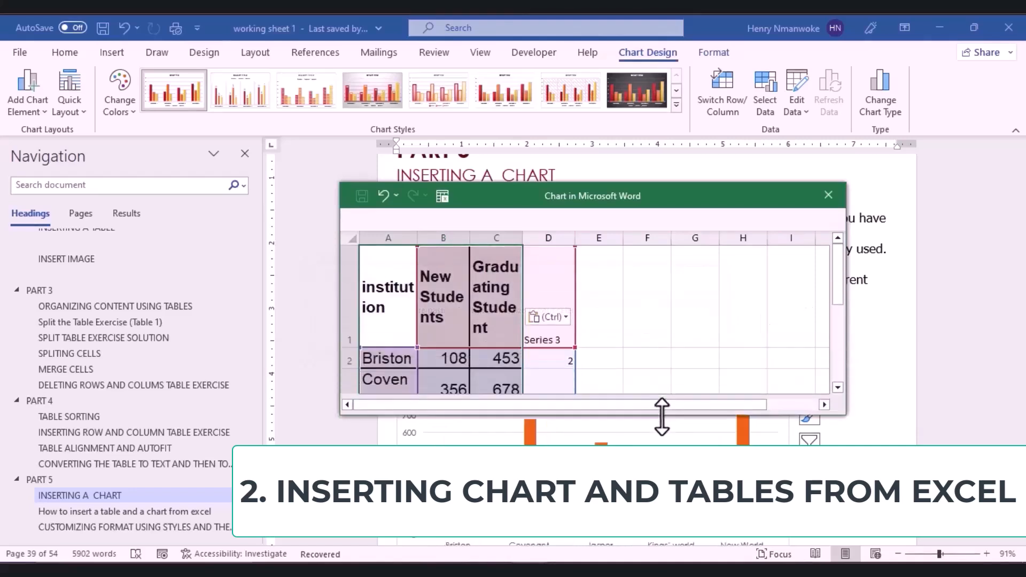
drag(518, 206, 253, 163)
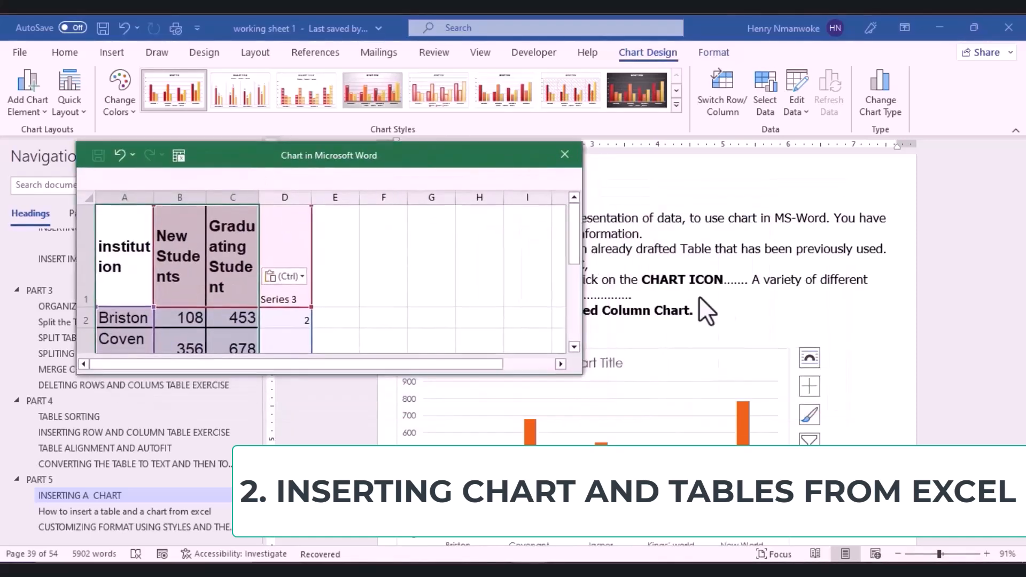
click(939, 387)
scroll(939, 387, down, 1)
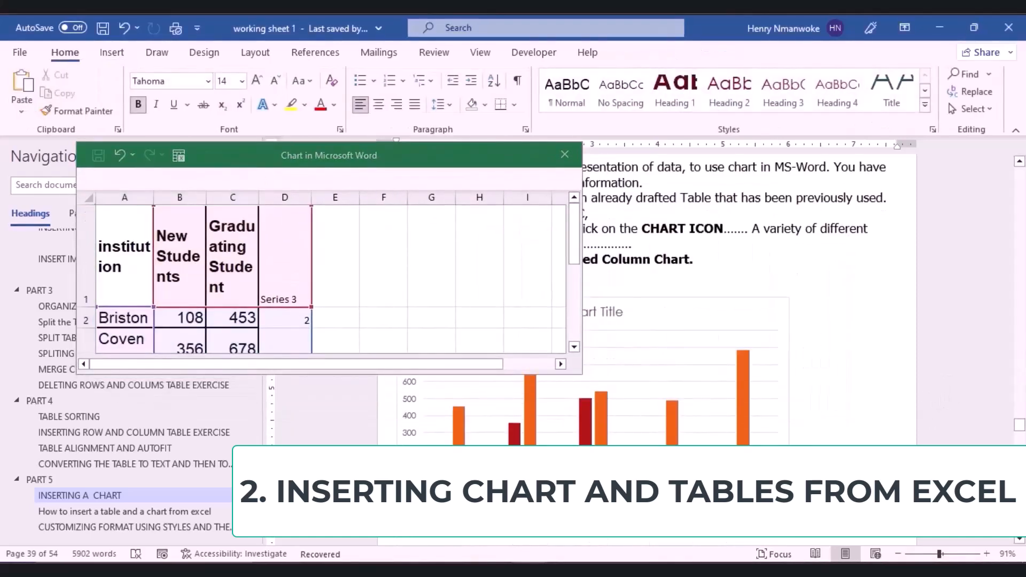
drag(390, 156, 311, 84)
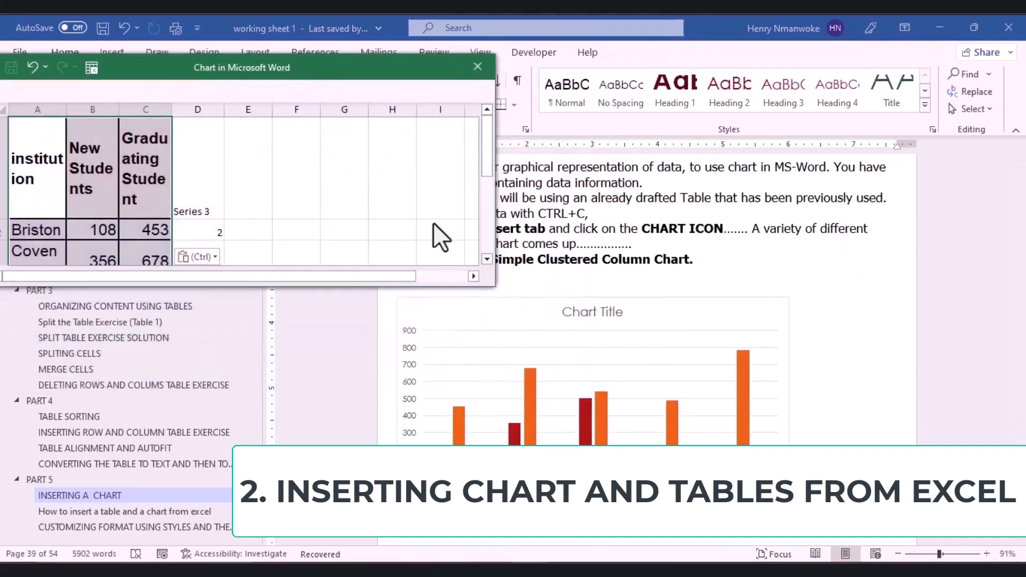
drag(484, 283, 645, 292)
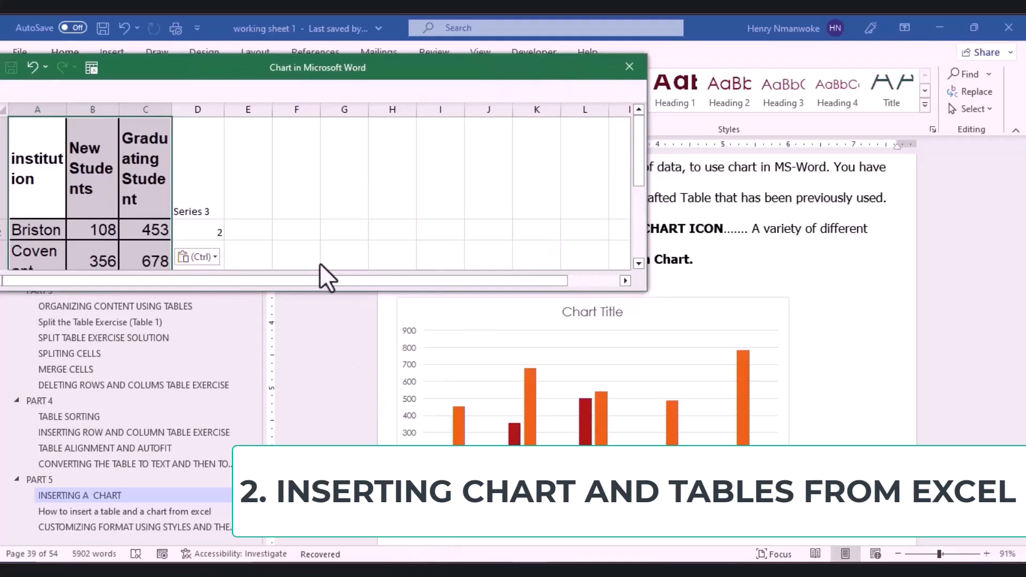
drag(314, 292, 269, 341)
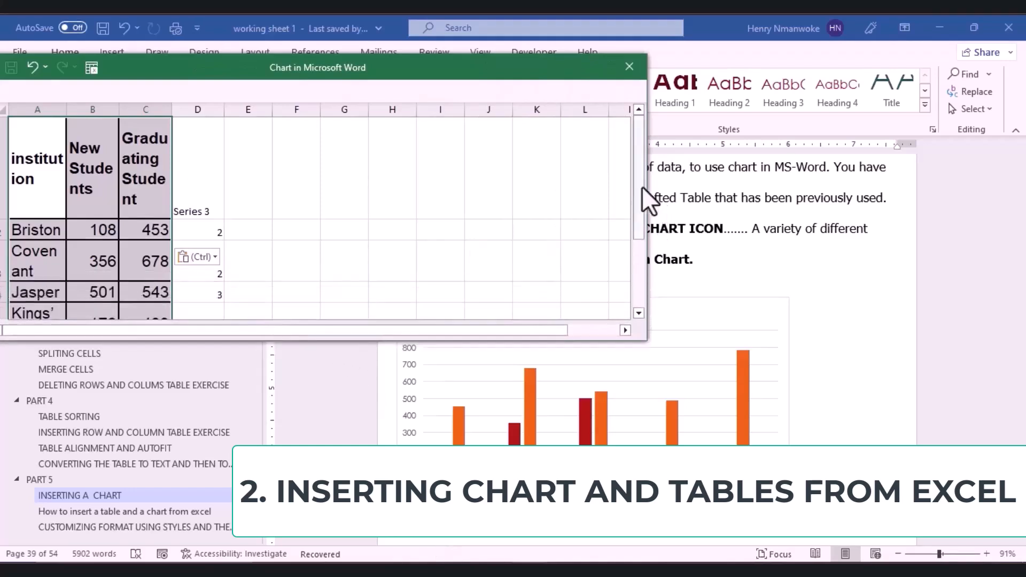
drag(654, 186, 316, 240)
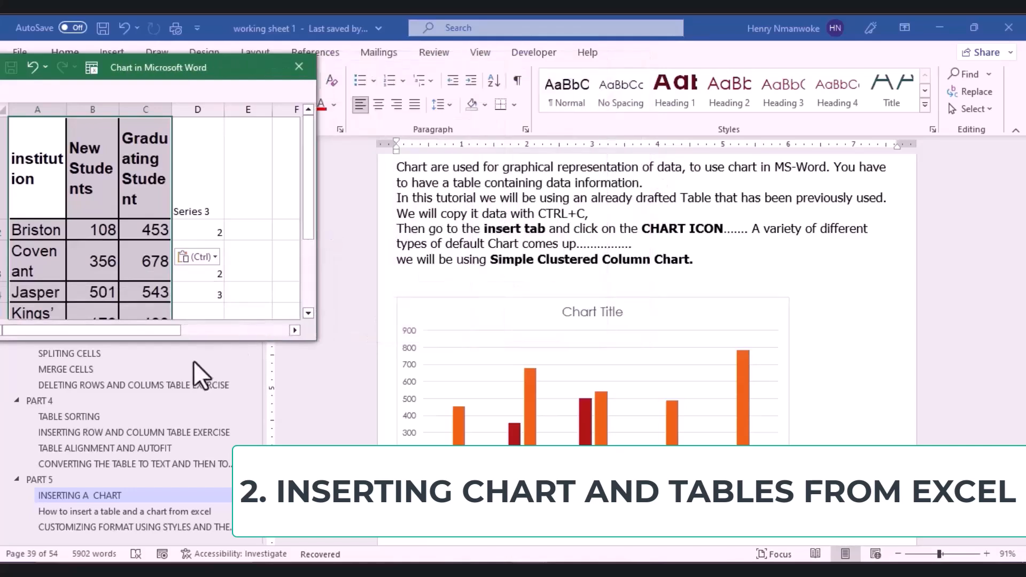
drag(192, 340, 191, 434)
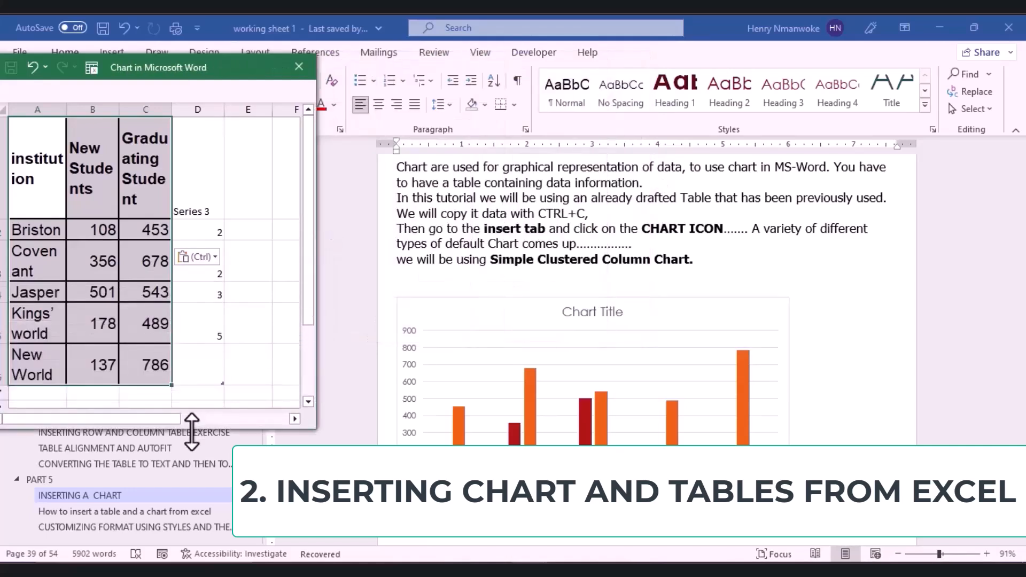
drag(317, 222, 343, 223)
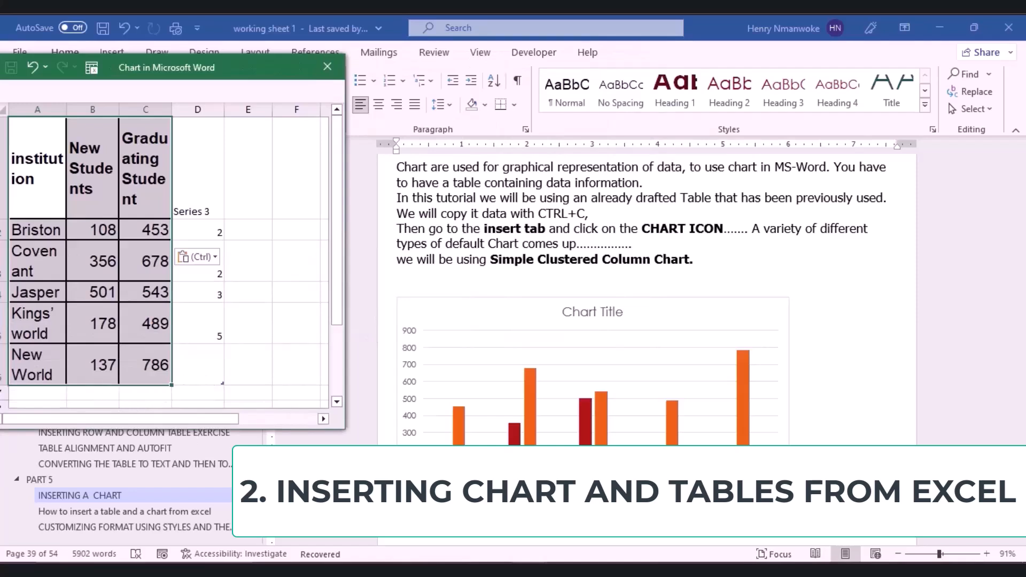
Step: Scroll down until the whole clustered column chart is visible, then select it and its data window
click(430, 418)
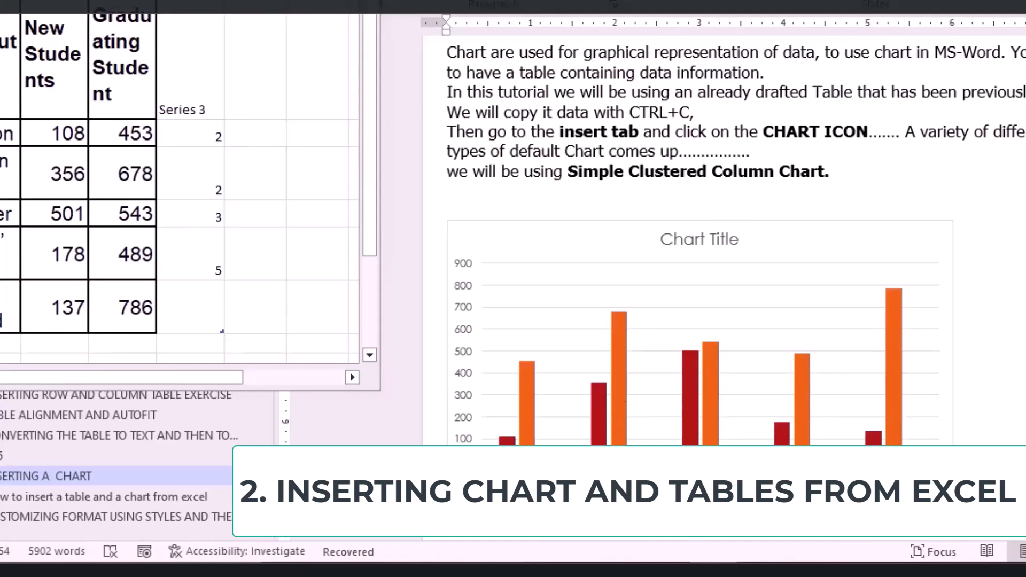
scroll(721, 240, down, 8)
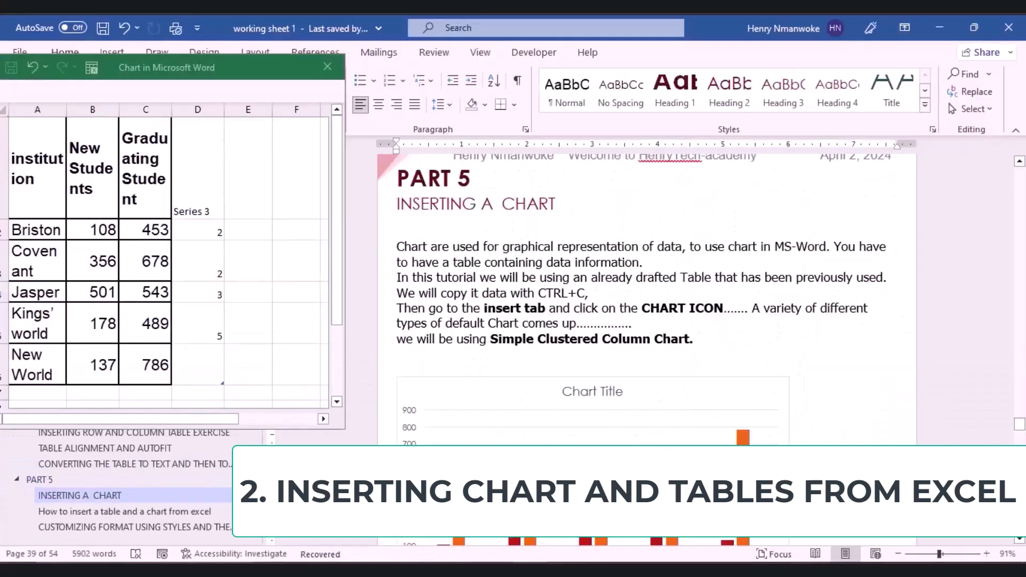
drag(1019, 424, 1019, 429)
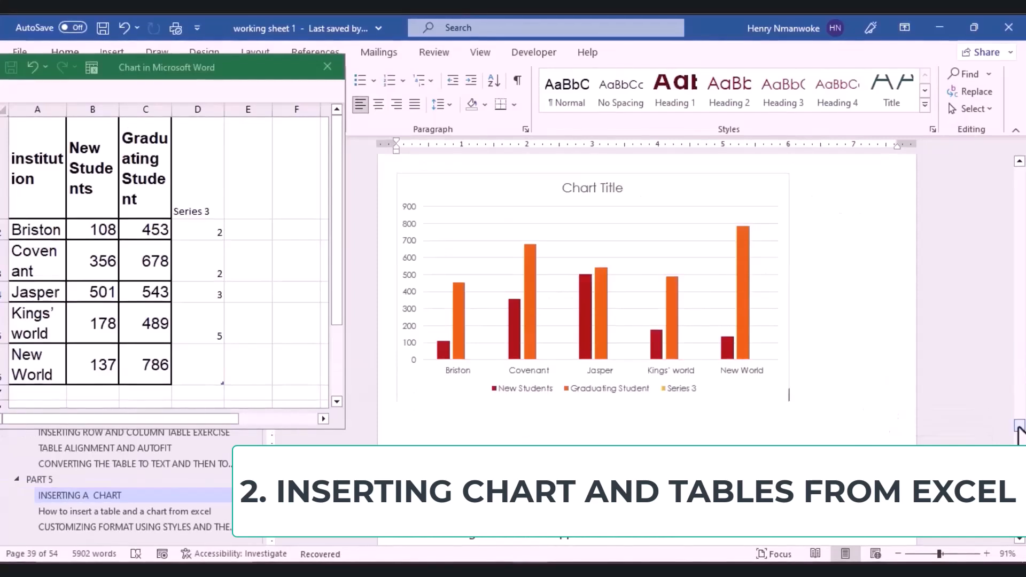
click(638, 341)
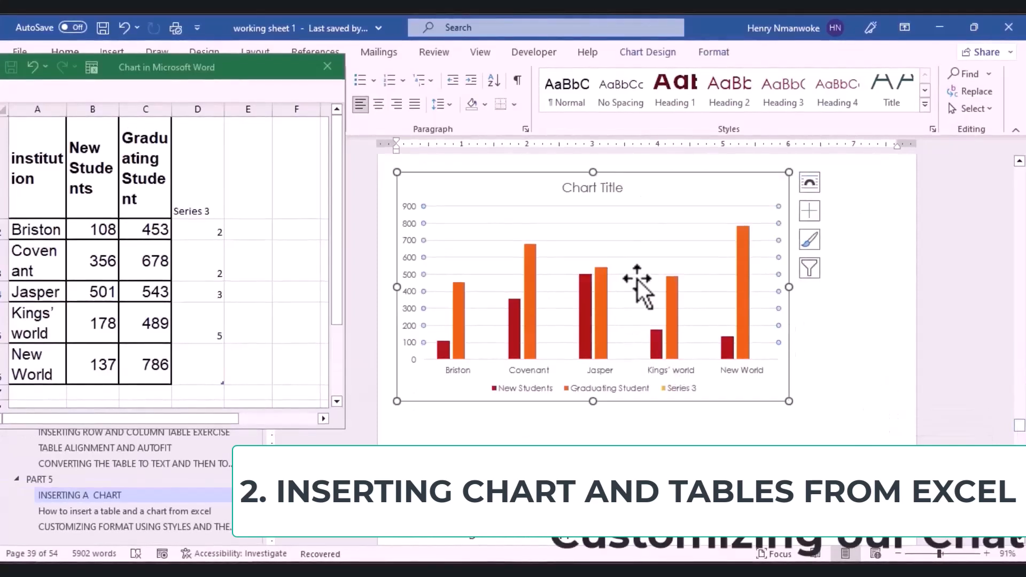
click(328, 75)
Step: Close the data sheet and browse Chart Design's Add Element, Quick Layout and Change Colors menus unchanged
click(329, 76)
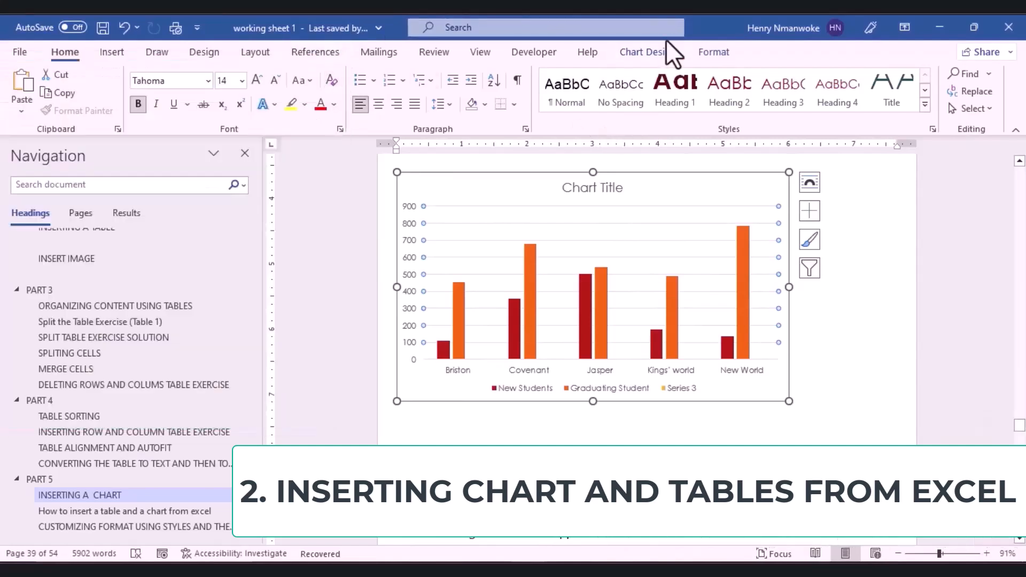
click(645, 53)
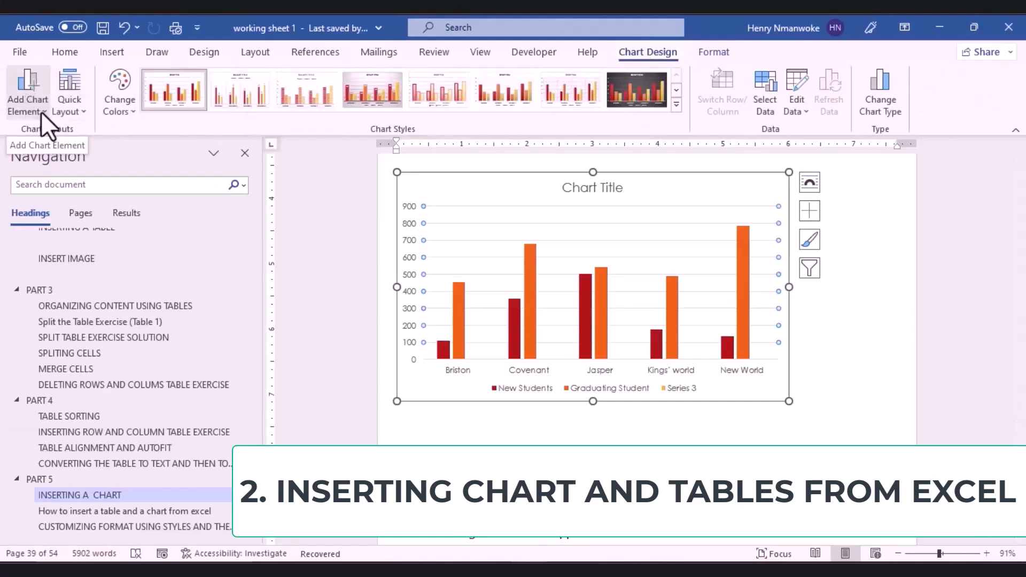
click(40, 111)
mouse_move(60, 143)
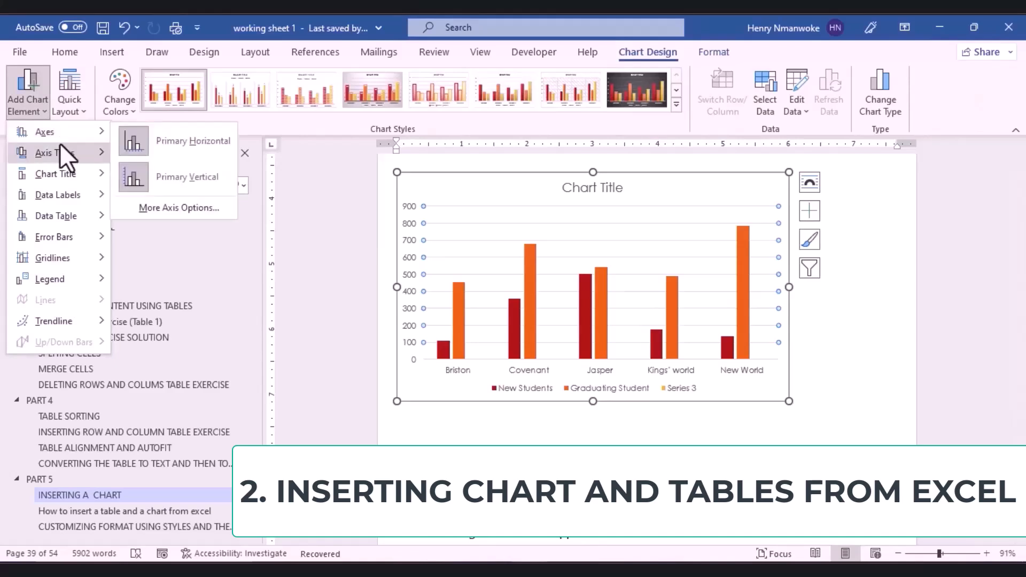
click(78, 108)
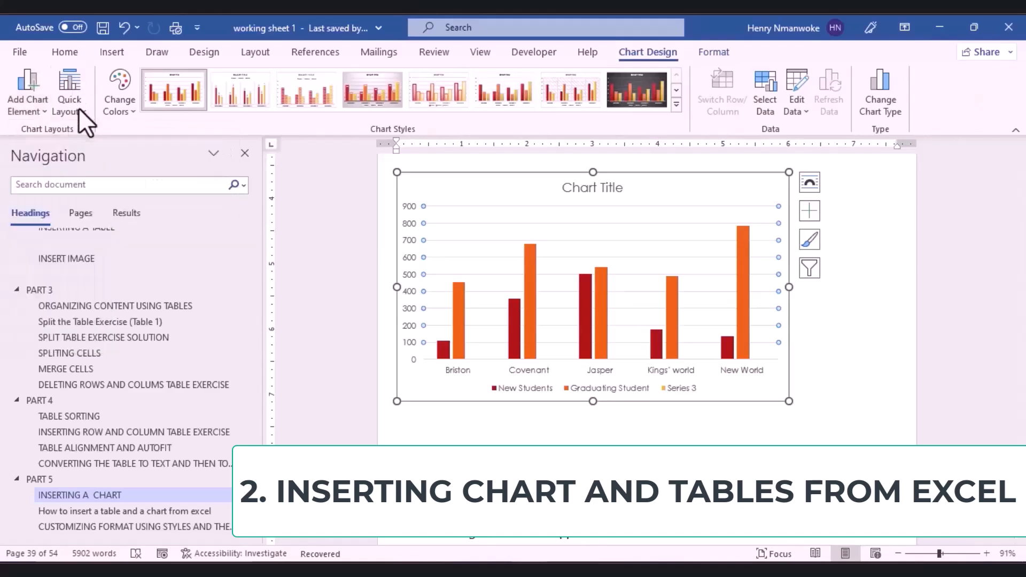
click(78, 108)
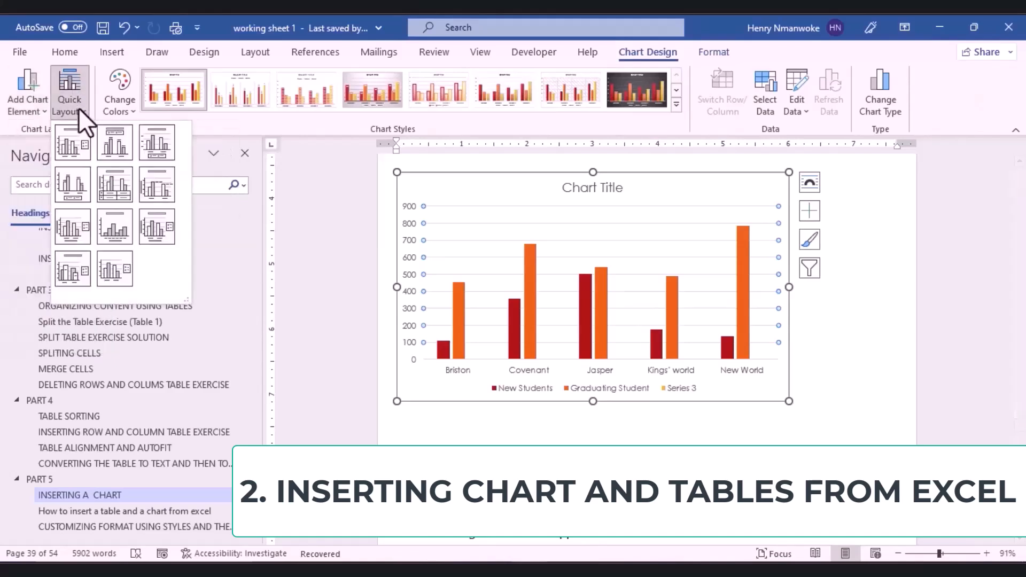
click(130, 103)
click(130, 102)
click(181, 151)
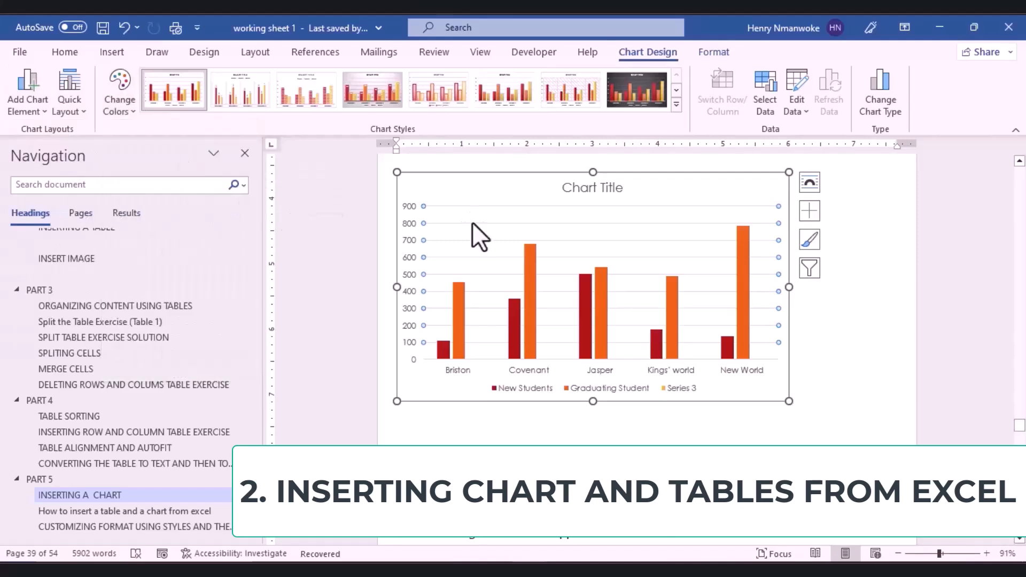
click(121, 88)
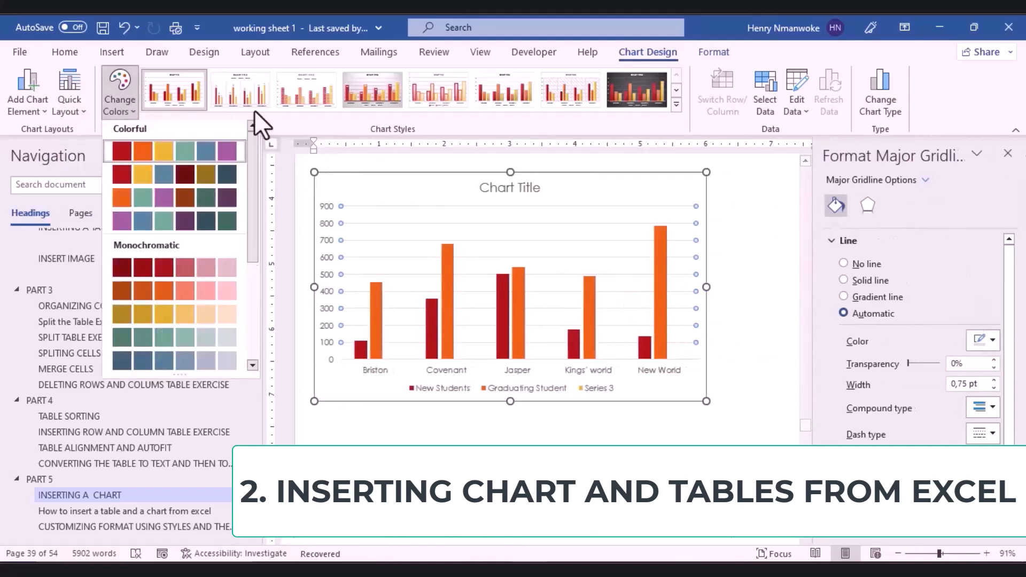
Step: Apply a gradient style, a purple-and-blue colour scheme, then a patterned chart style with axis values
click(674, 106)
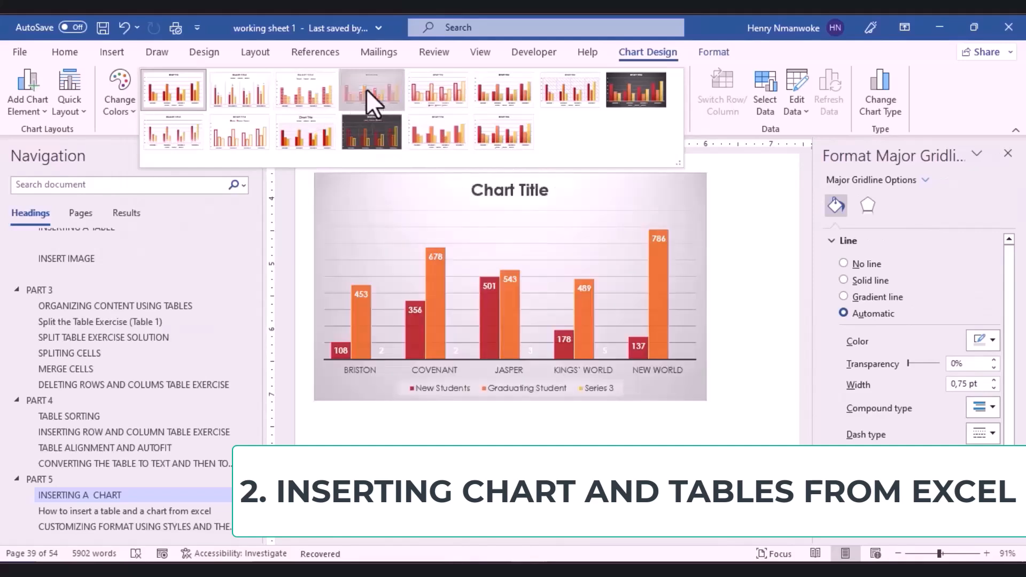
click(367, 89)
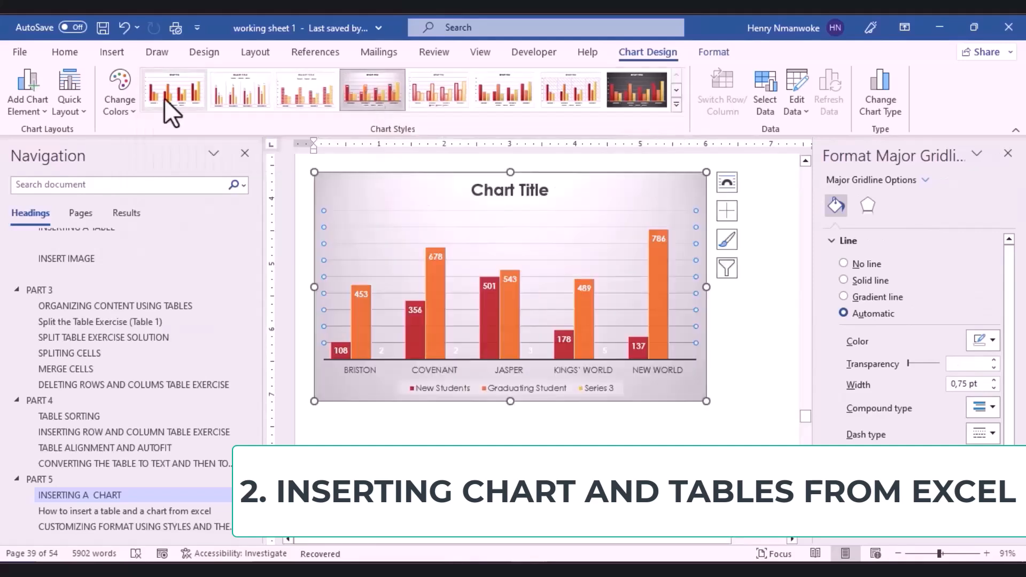
click(130, 104)
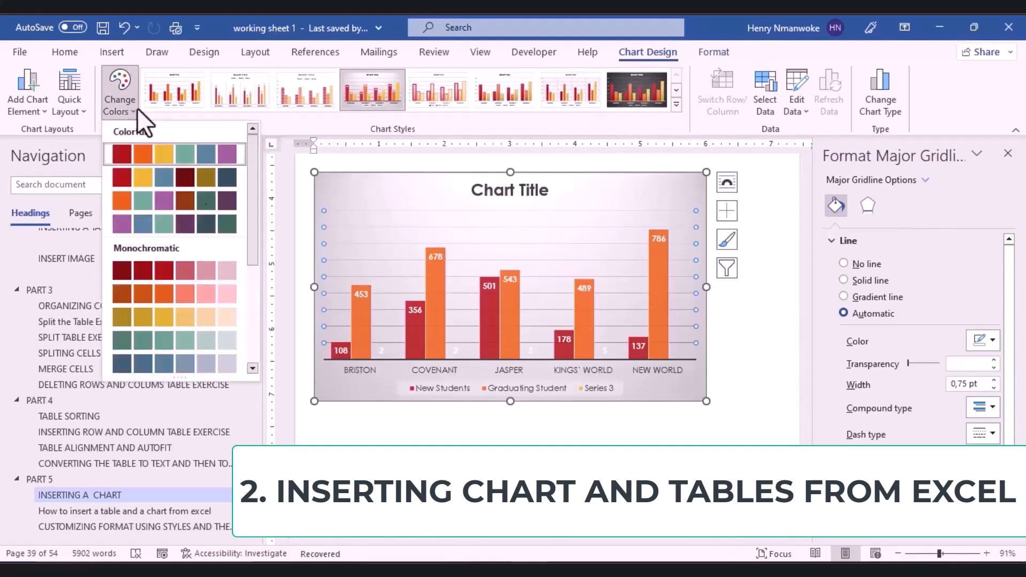
click(219, 230)
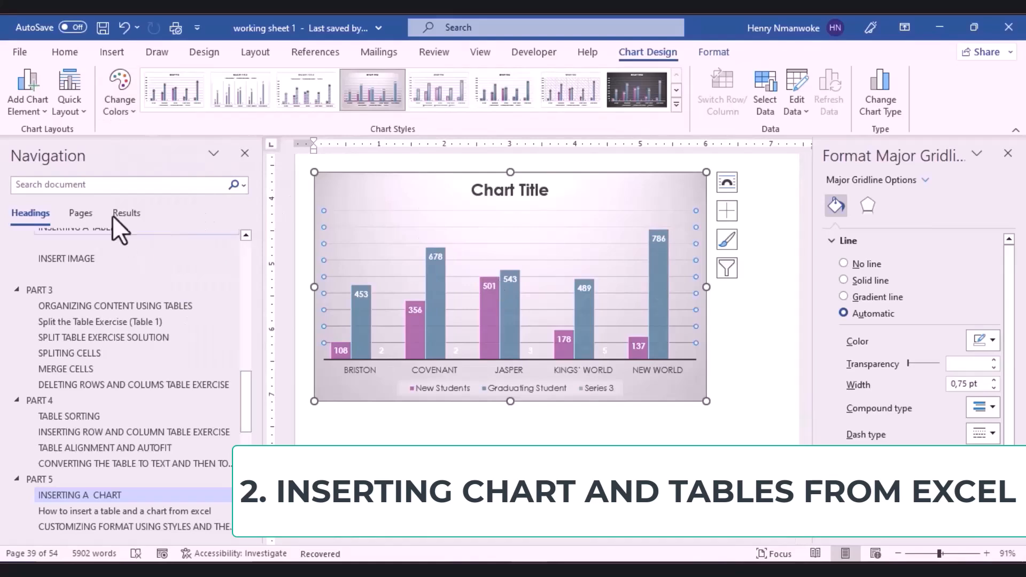
click(127, 100)
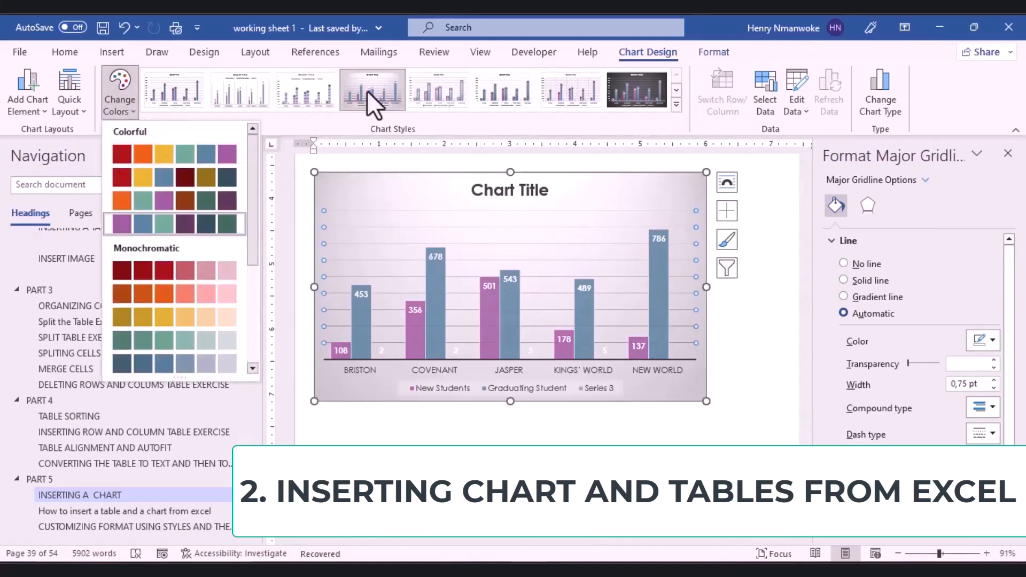
click(754, 87)
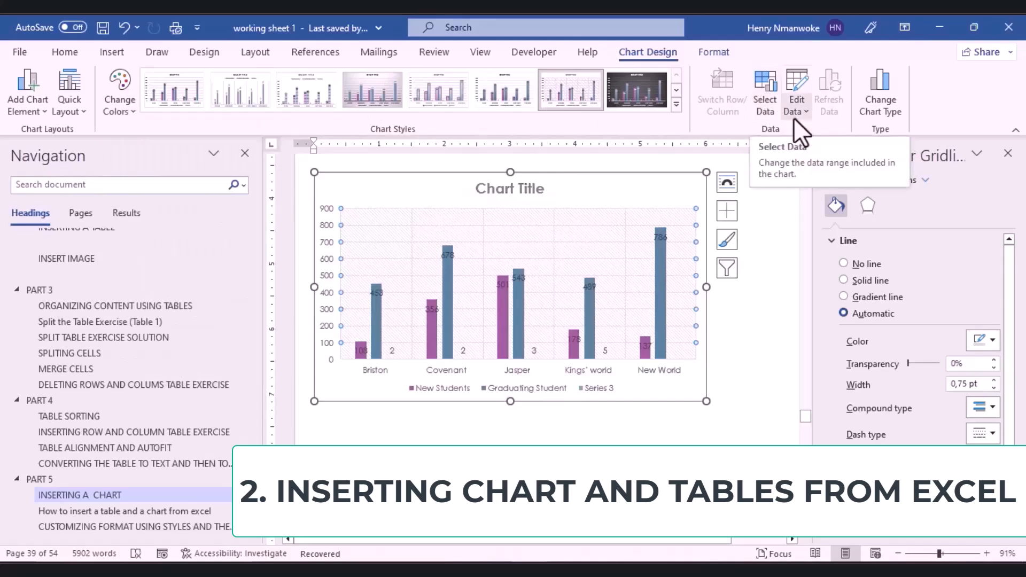
Step: Convert the chart to a pie, undo back to clustered columns, and show the Format tools
click(894, 98)
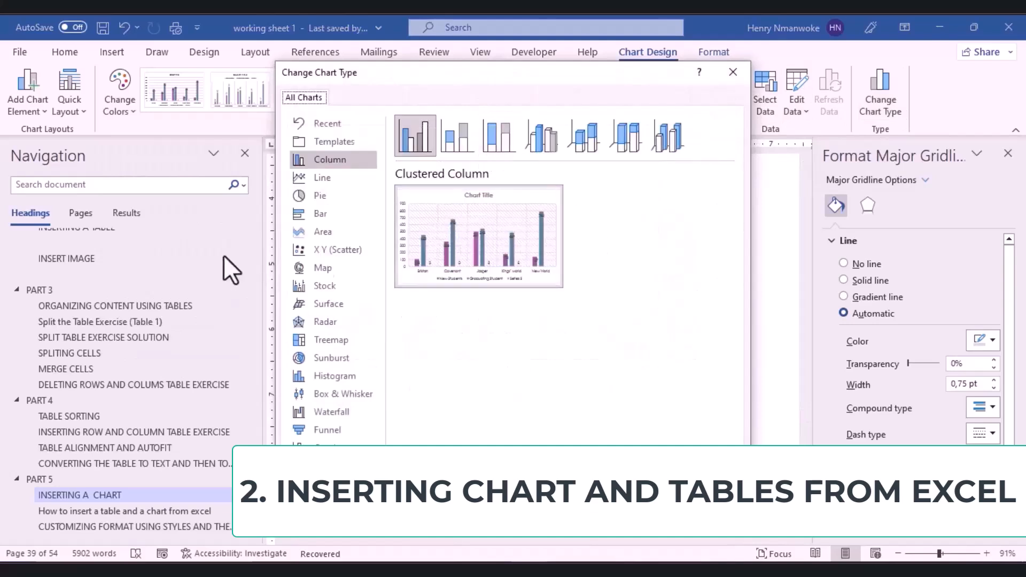
click(320, 197)
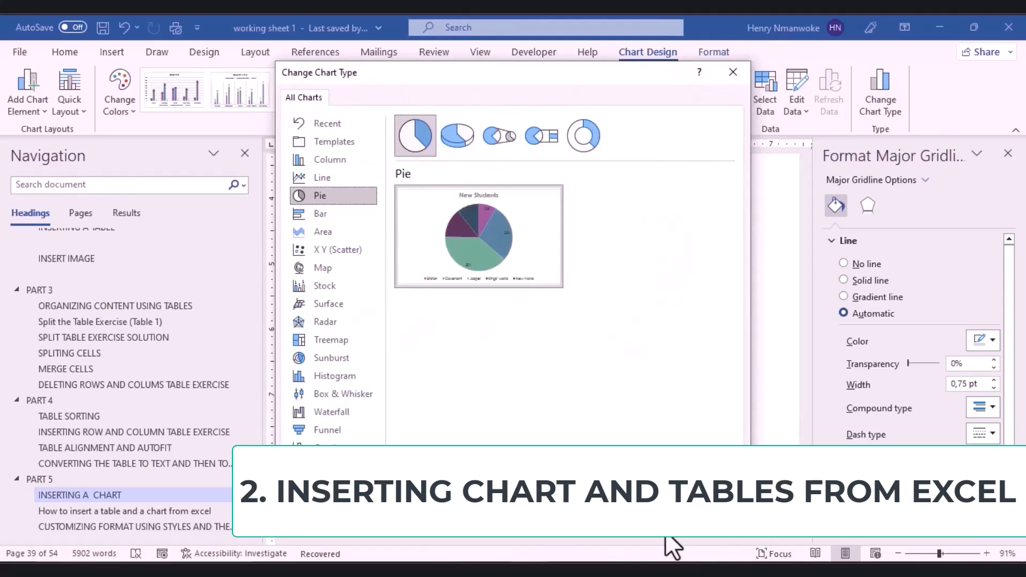
key(Return)
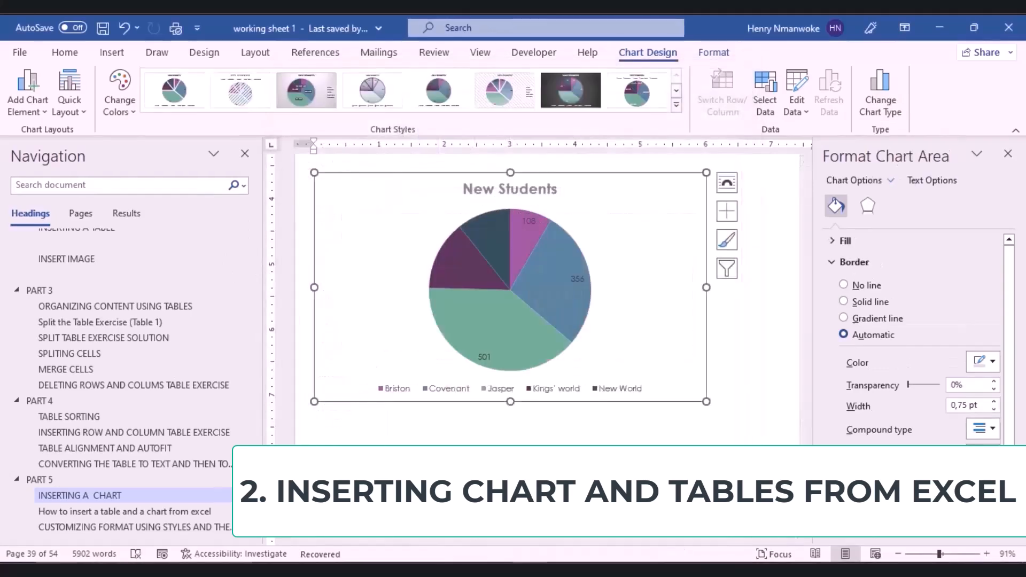
key(ctrl+z)
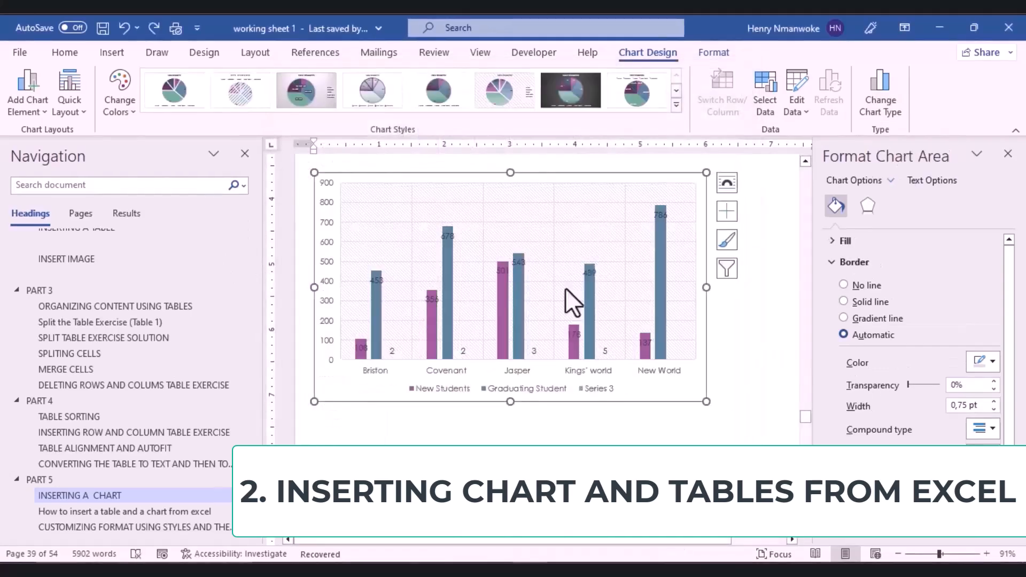
click(713, 54)
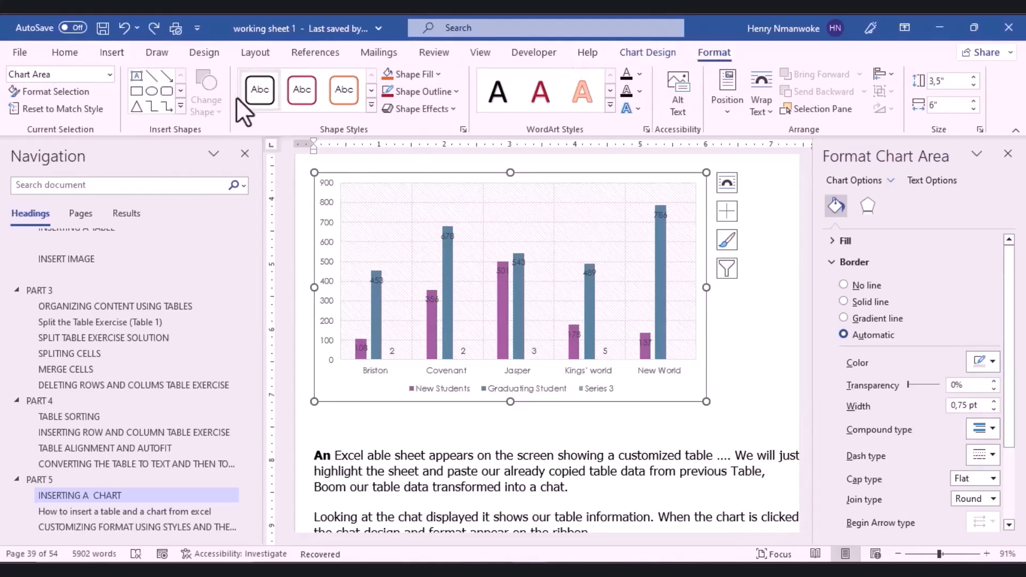
Step: Apply the bold red intense shape style to the whole chart, replacing a briefly tried gold outline
click(109, 75)
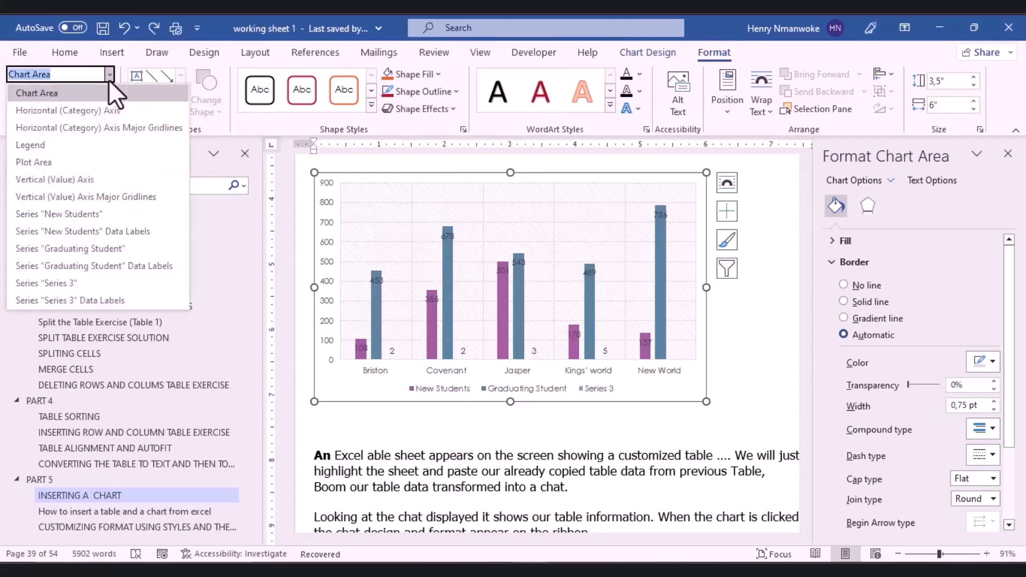
click(107, 78)
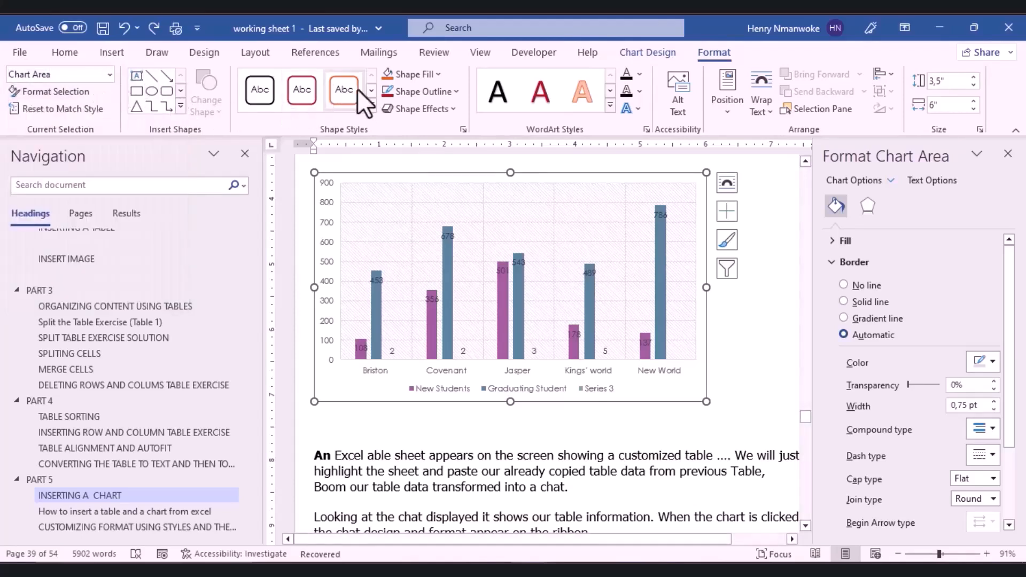
click(373, 105)
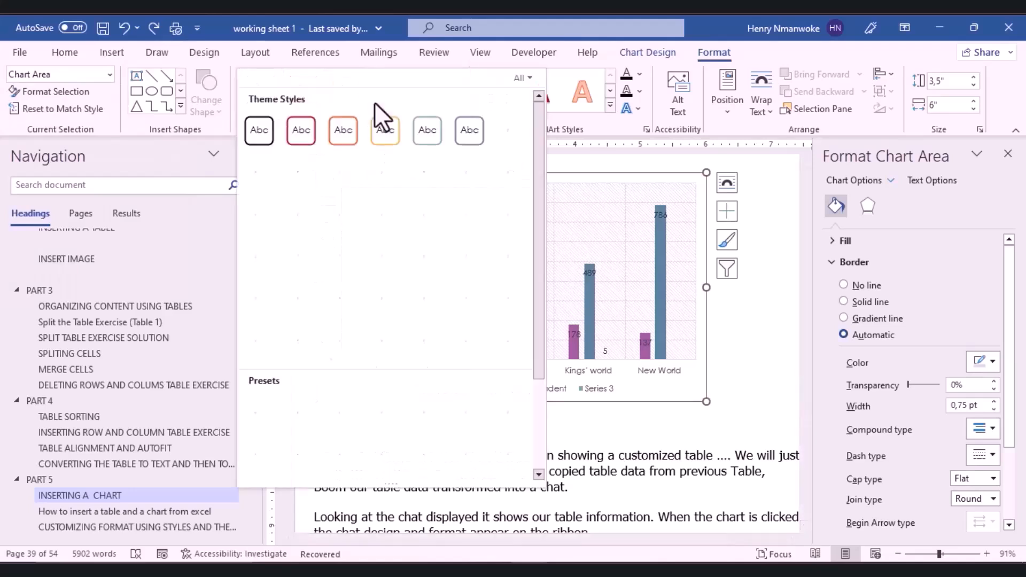
click(374, 143)
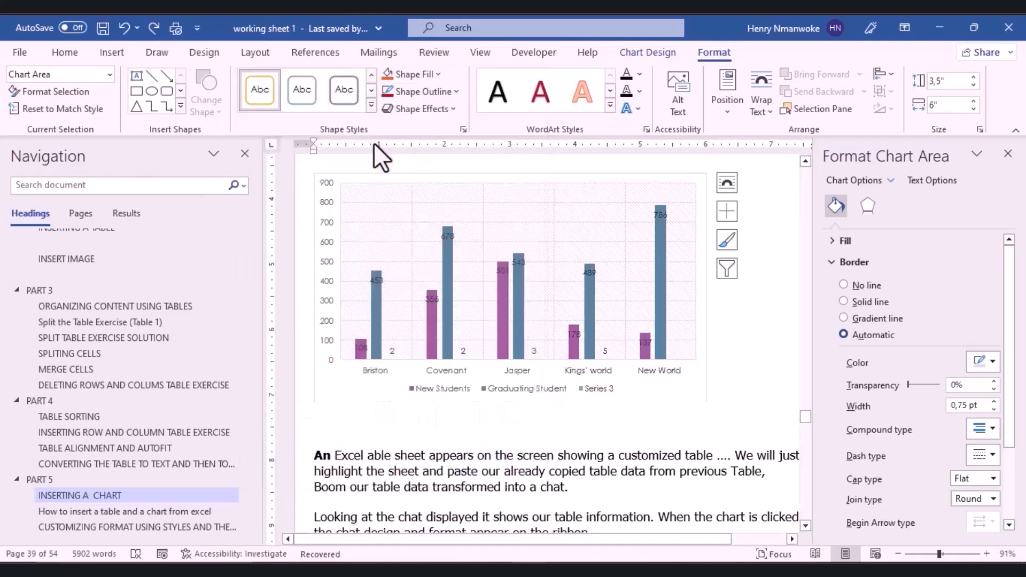
click(375, 102)
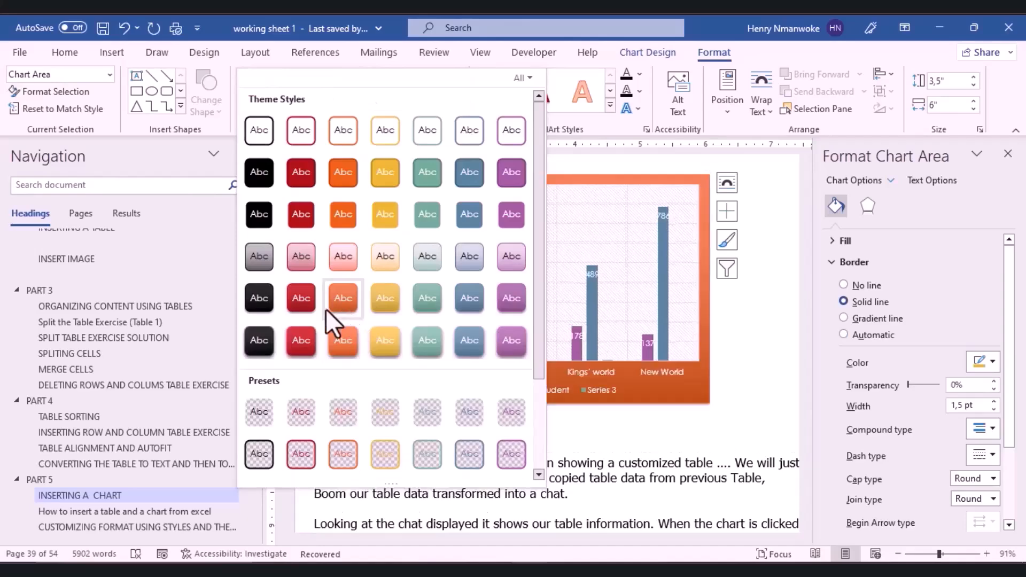
click(298, 310)
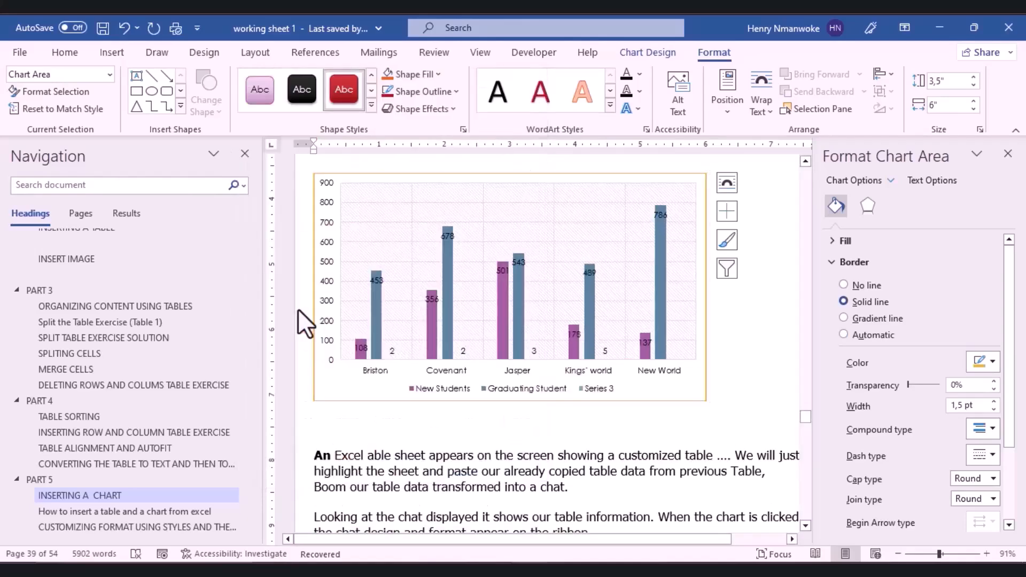
Step: Look through the Shape Fill colours and Shape Outline colour and weight options without changing them
click(437, 73)
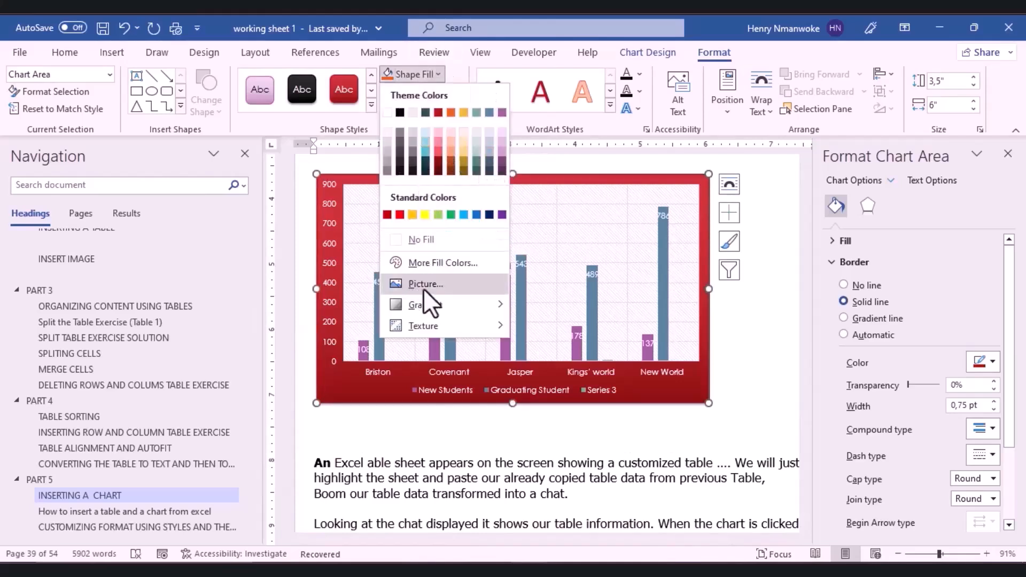
click(329, 139)
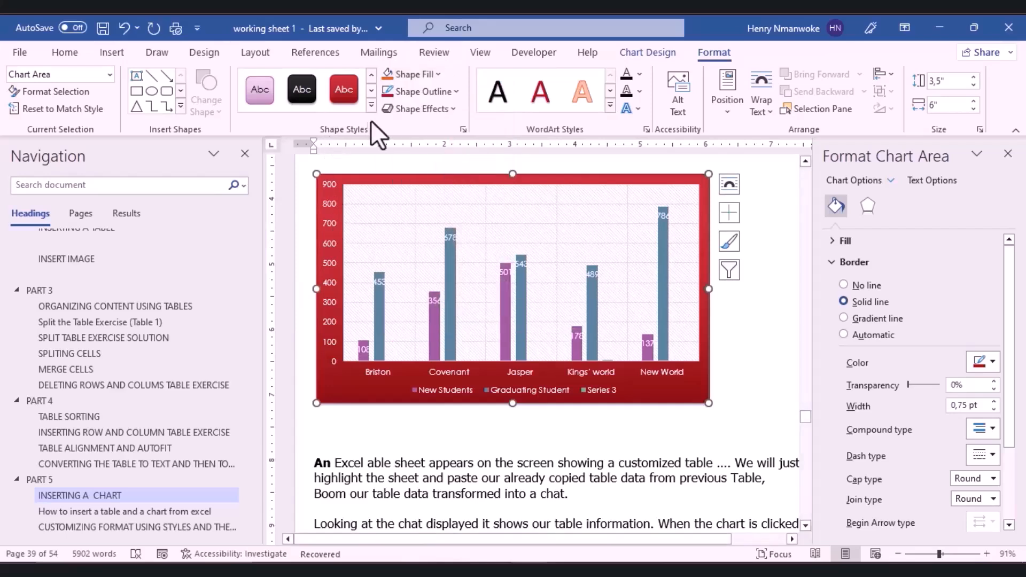
click(444, 85)
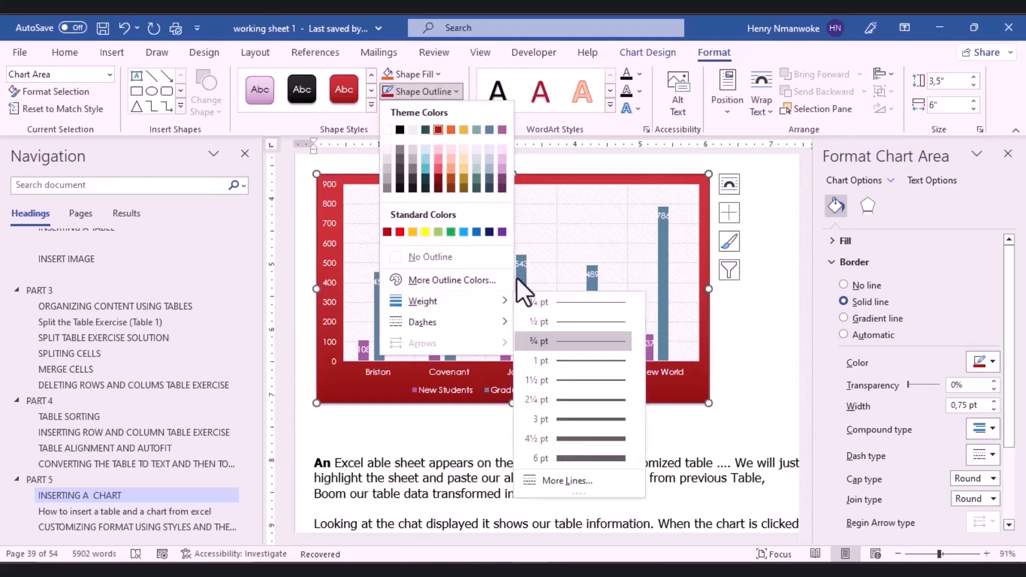
Step: Give the chart text the first plain black WordArt style
click(582, 139)
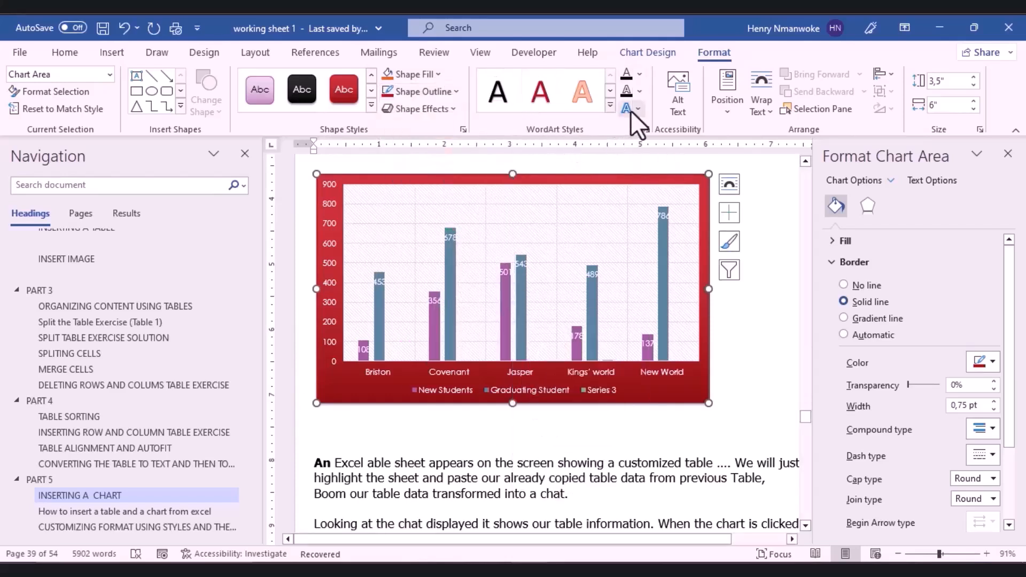
click(614, 107)
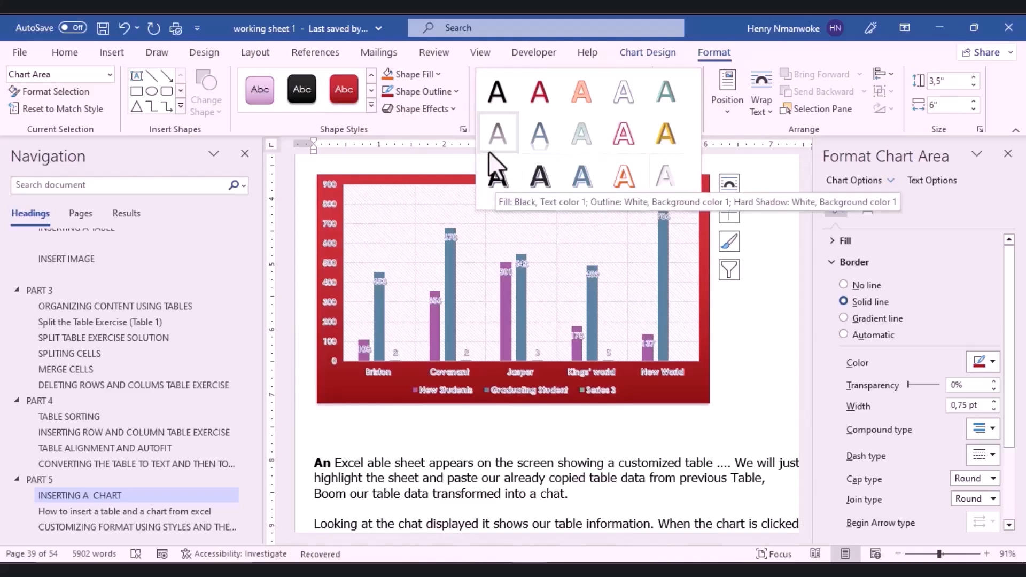
click(498, 80)
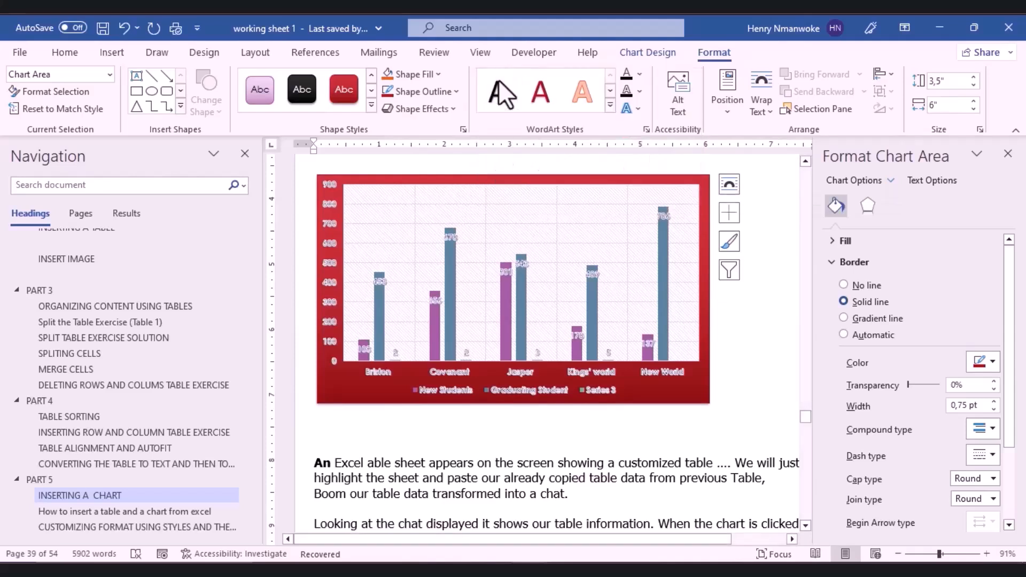
Step: Browse the Shadow, Reflection and Glow text effects, then open the chart's Alt Text pane
click(633, 109)
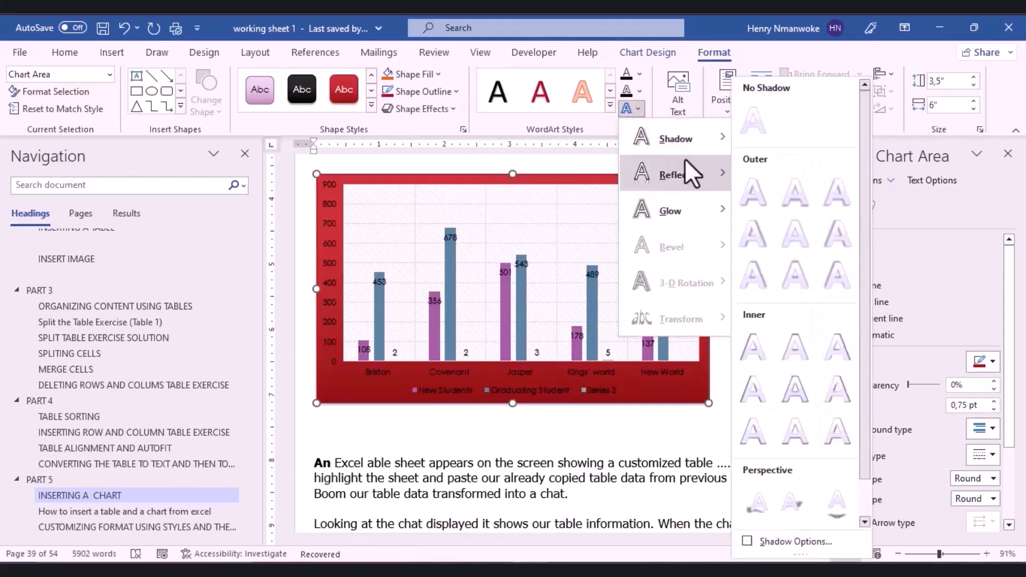
mouse_move(662, 181)
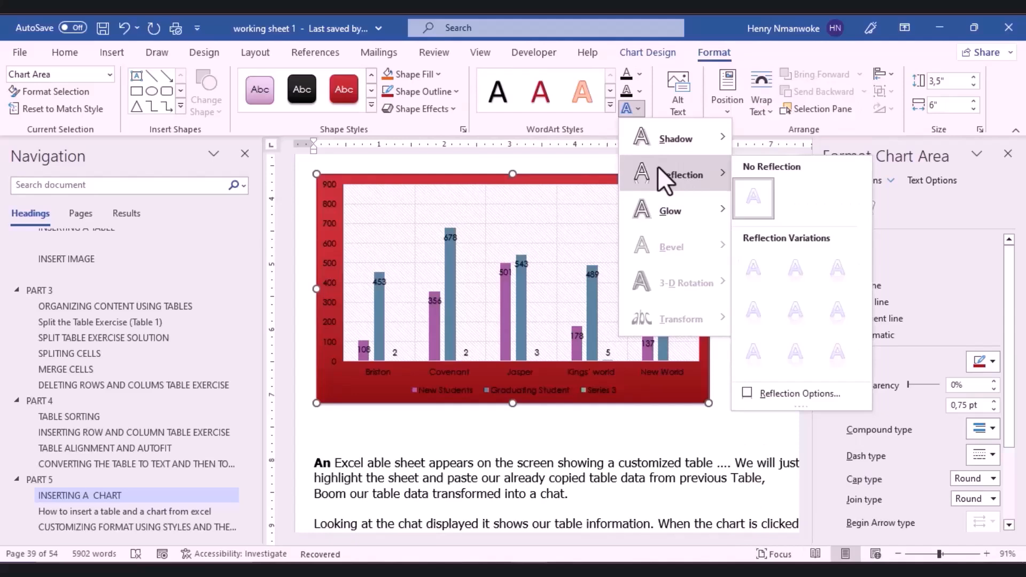
mouse_move(667, 157)
mouse_move(703, 219)
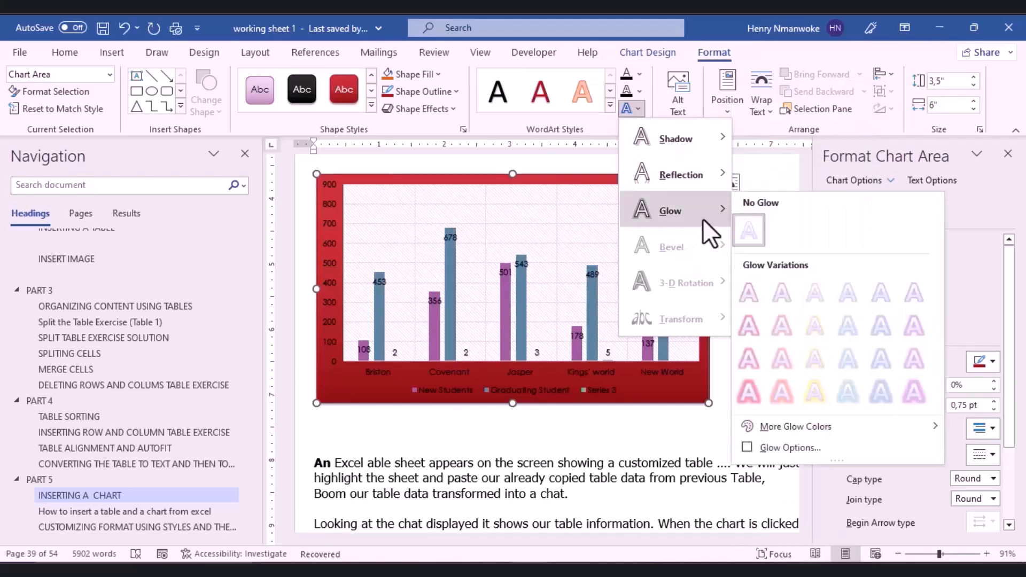
mouse_move(668, 138)
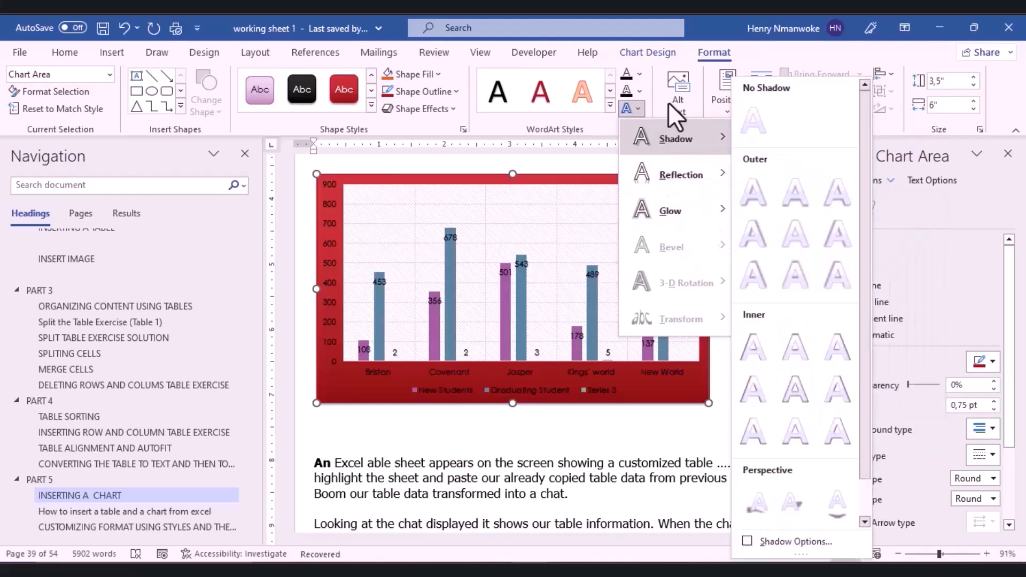
click(669, 102)
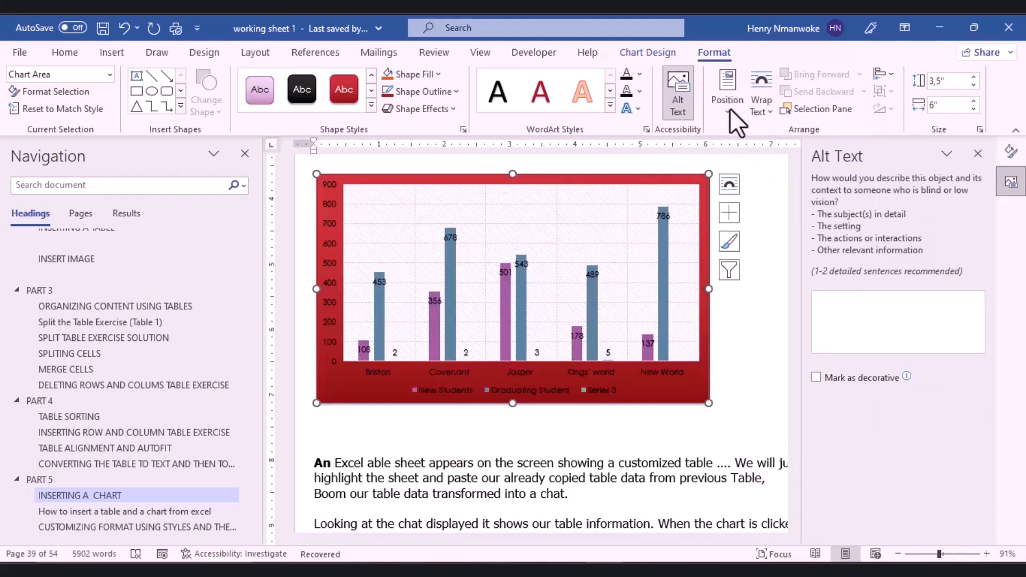
Step: Set the chart's text wrapping to Top and Bottom, confirming it in Layout Options
click(729, 108)
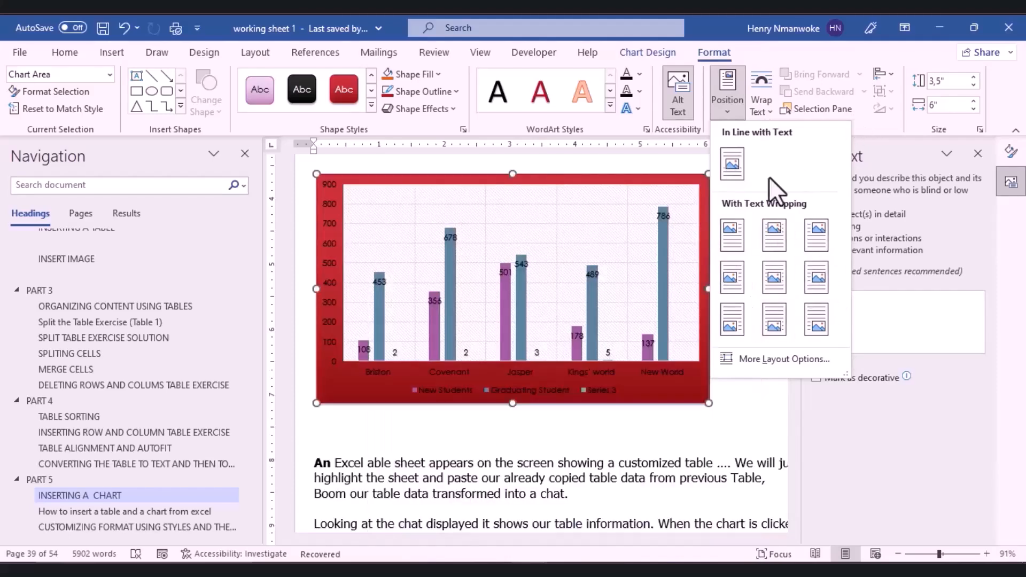
click(770, 104)
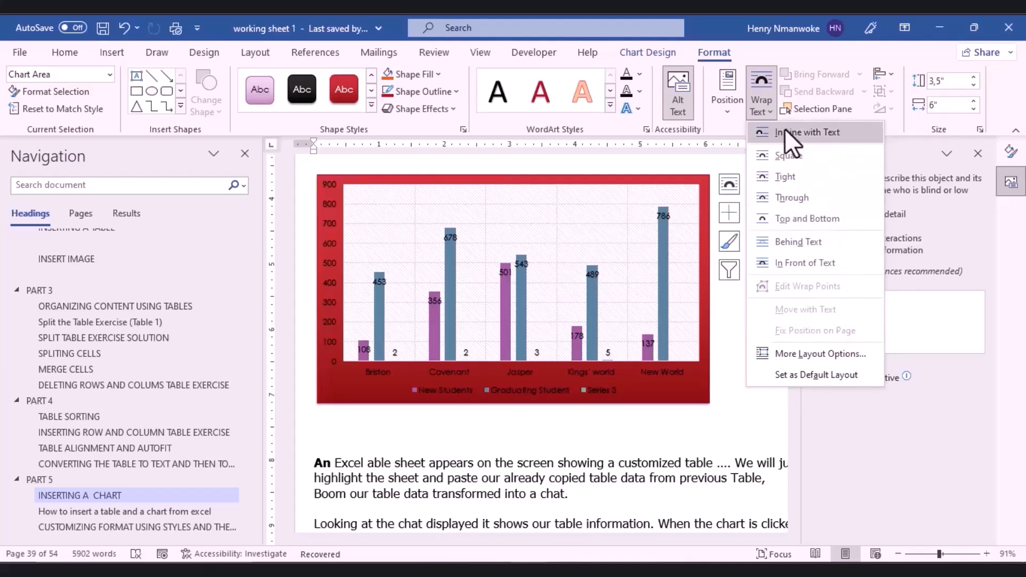
click(796, 219)
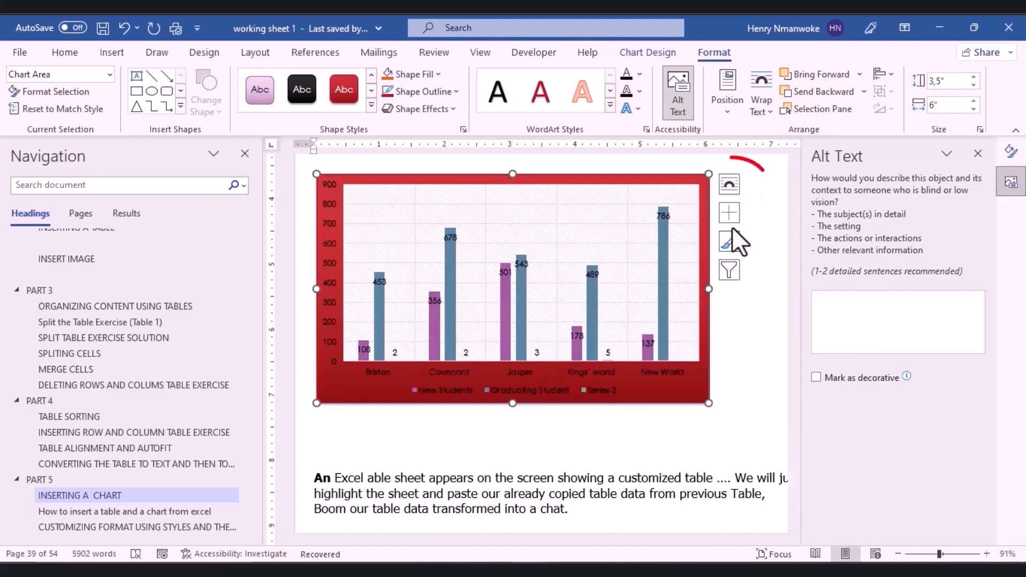
click(728, 188)
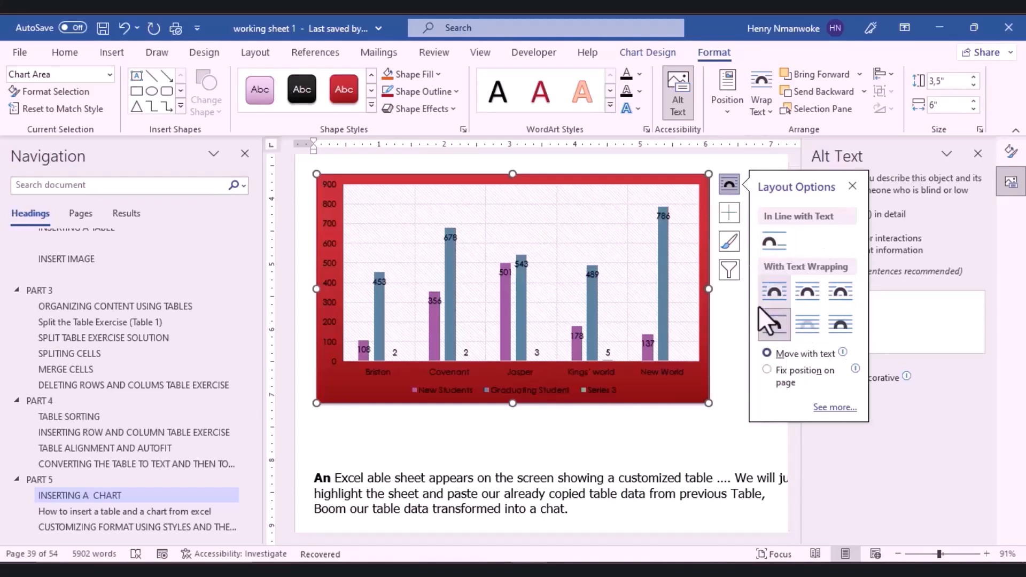
click(769, 323)
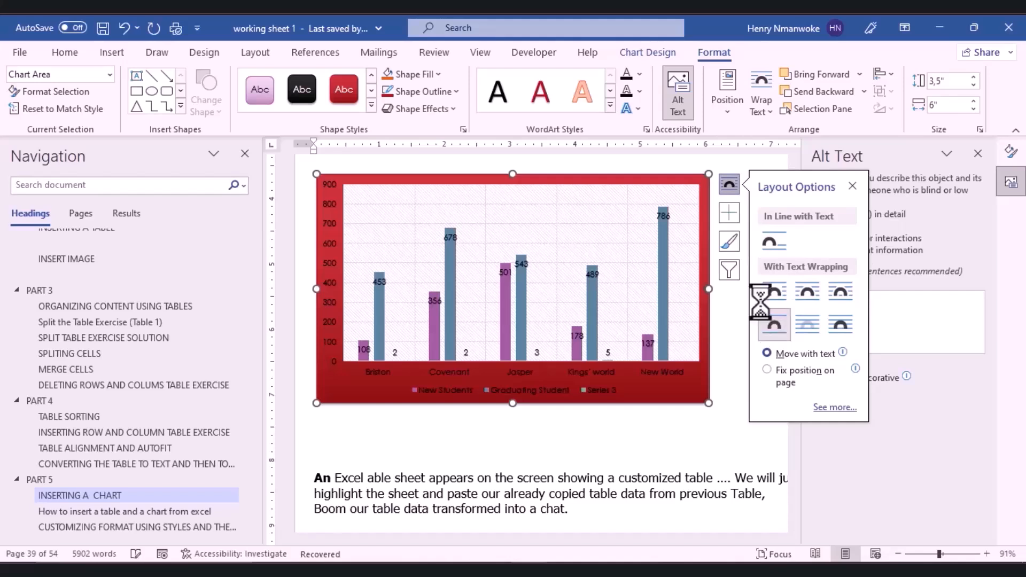
click(735, 220)
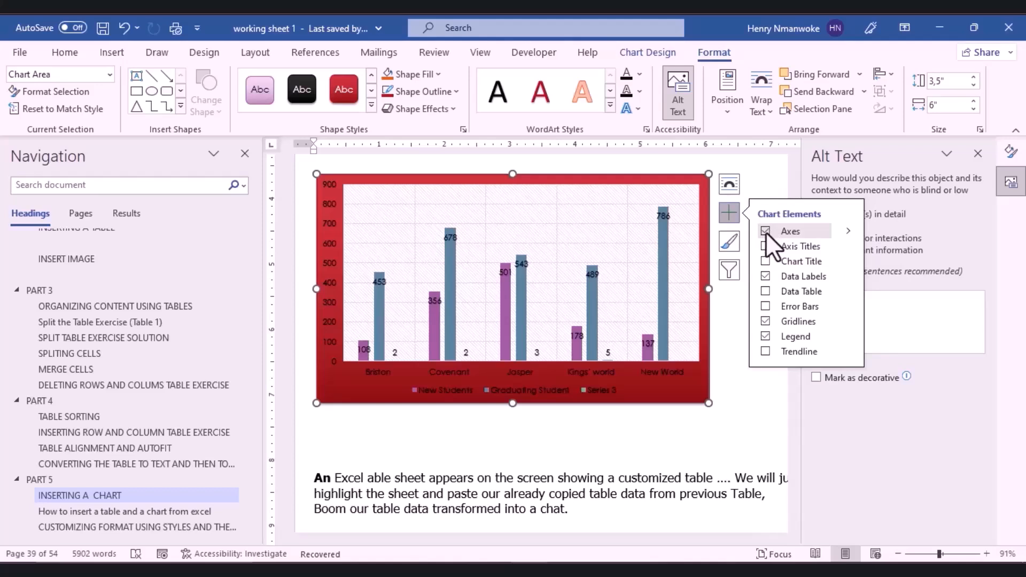
Step: Add axis titles and a chart title, and remove the data labels and data table
click(765, 231)
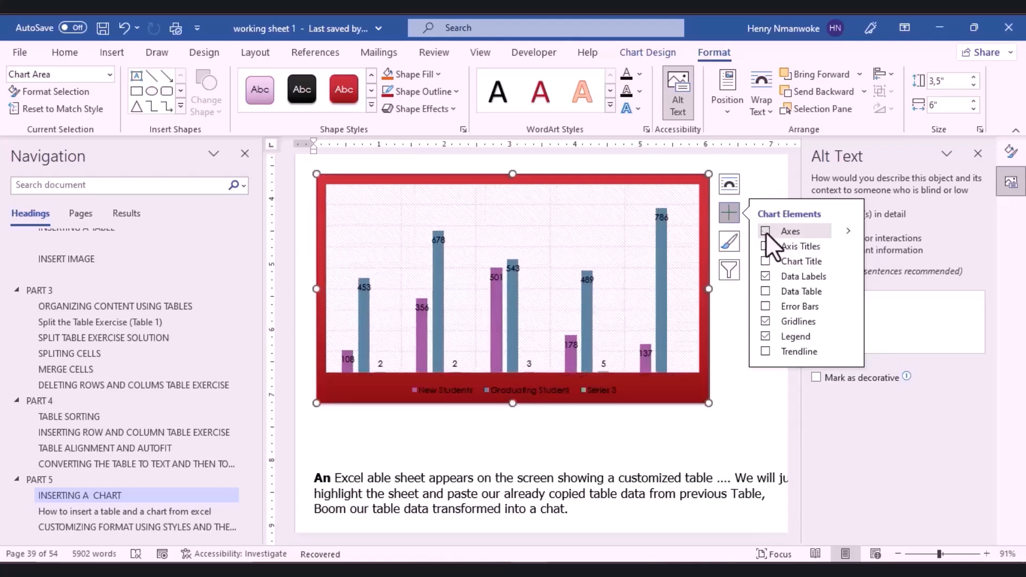
click(765, 232)
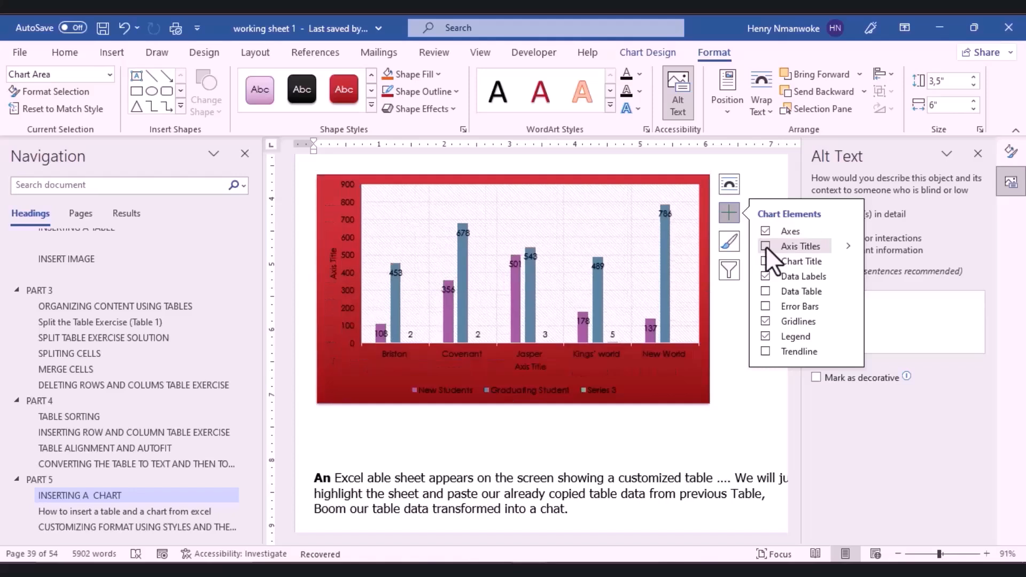
click(765, 245)
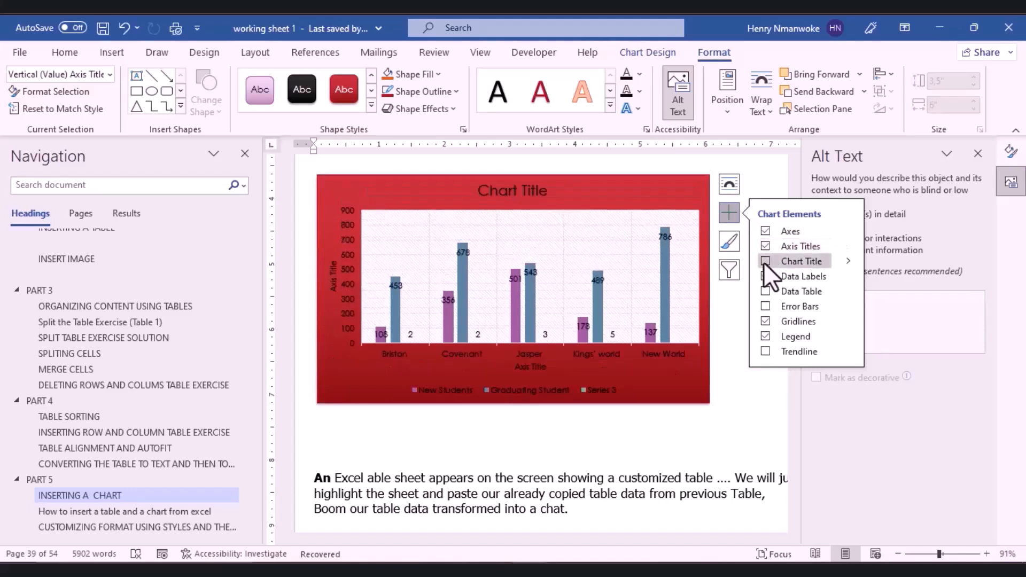
click(764, 262)
click(767, 293)
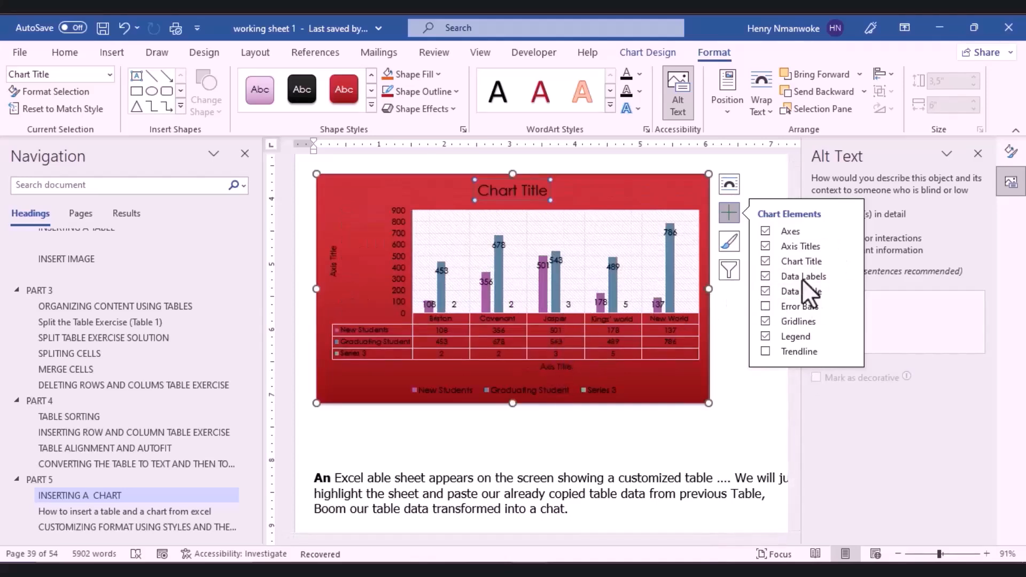
click(766, 276)
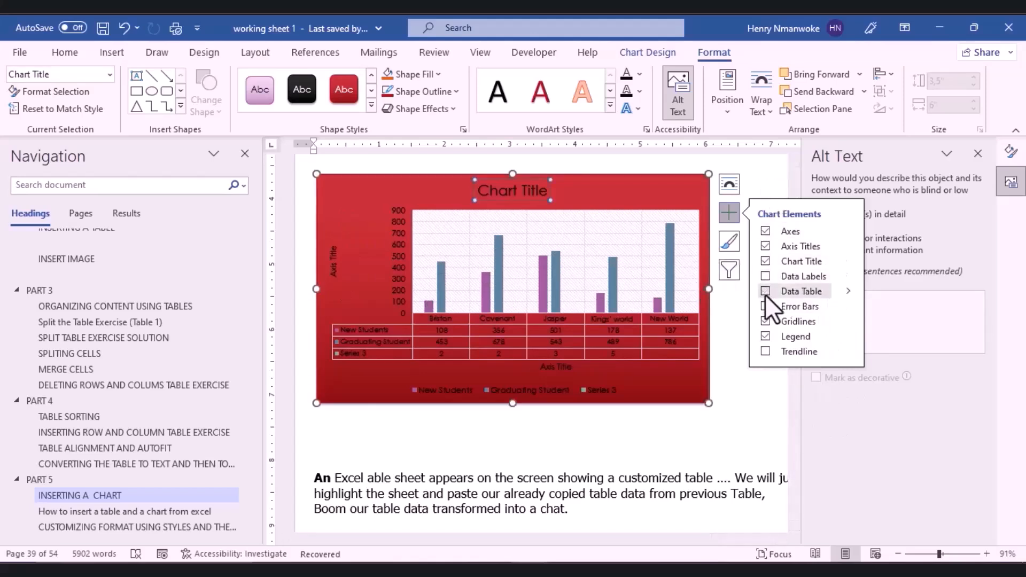
click(765, 291)
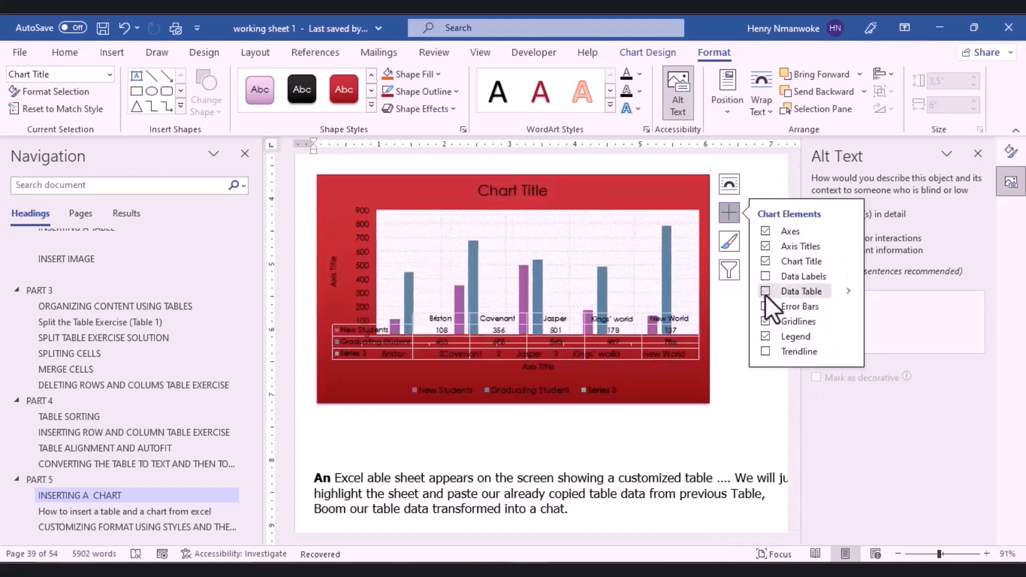
Step: Apply the dark charcoal chart style from the Chart Styles list and deselect the chart
click(728, 242)
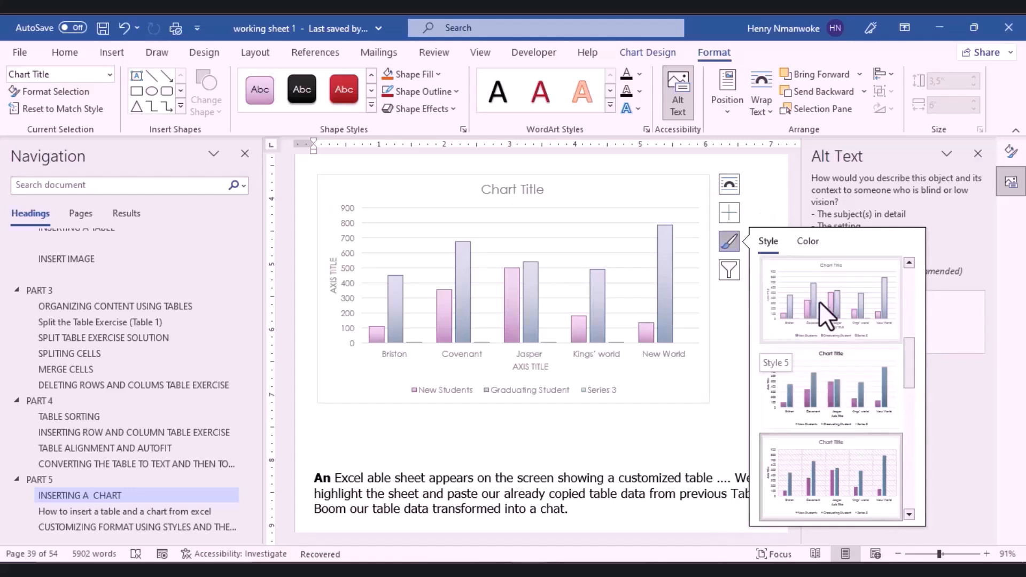
drag(911, 359, 915, 396)
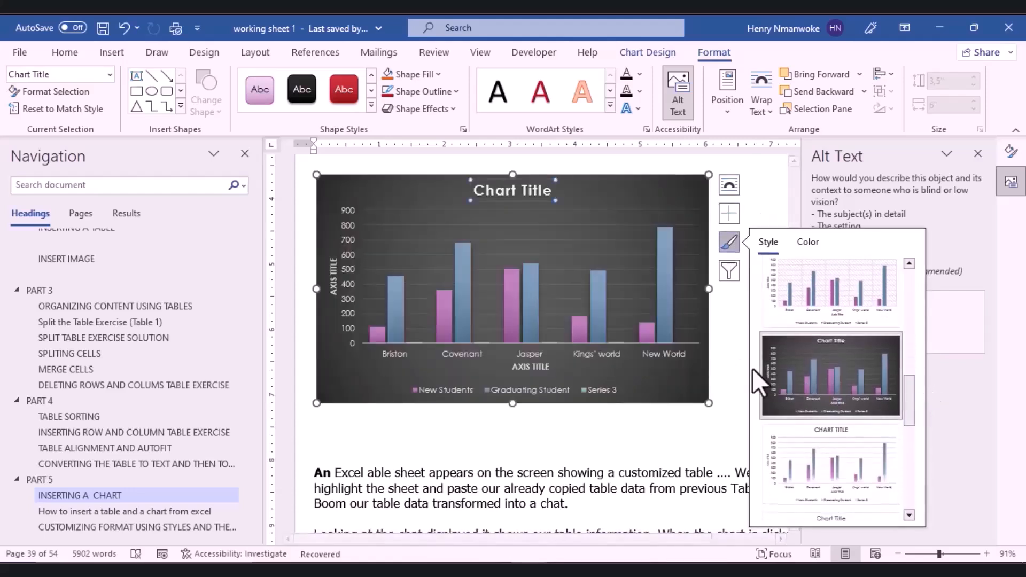
click(821, 369)
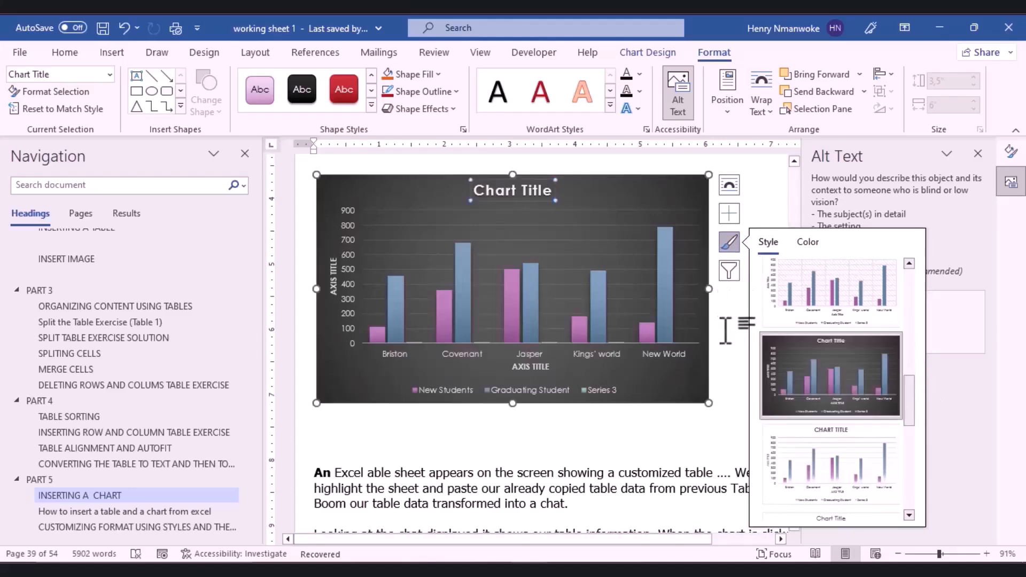
click(725, 330)
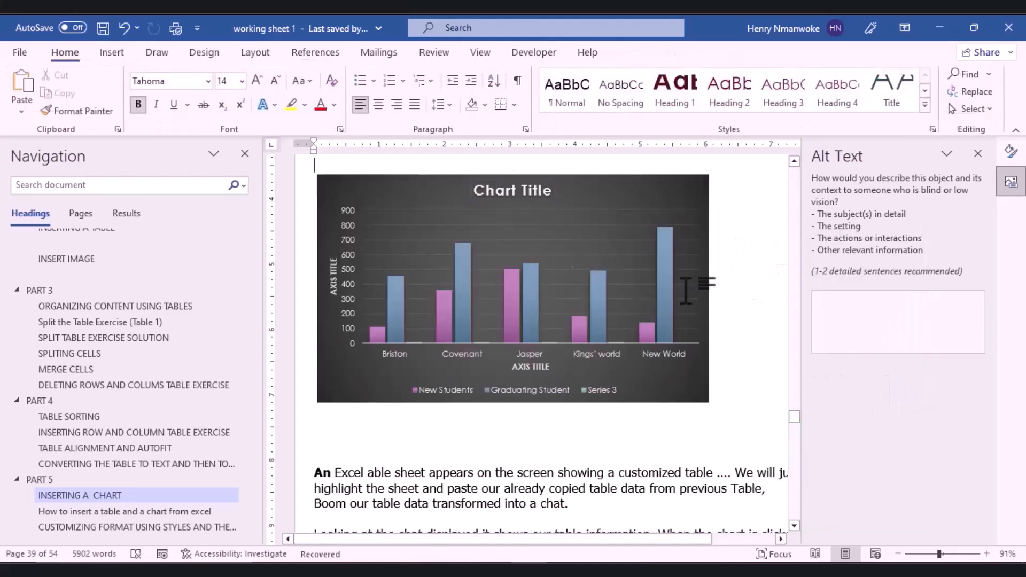
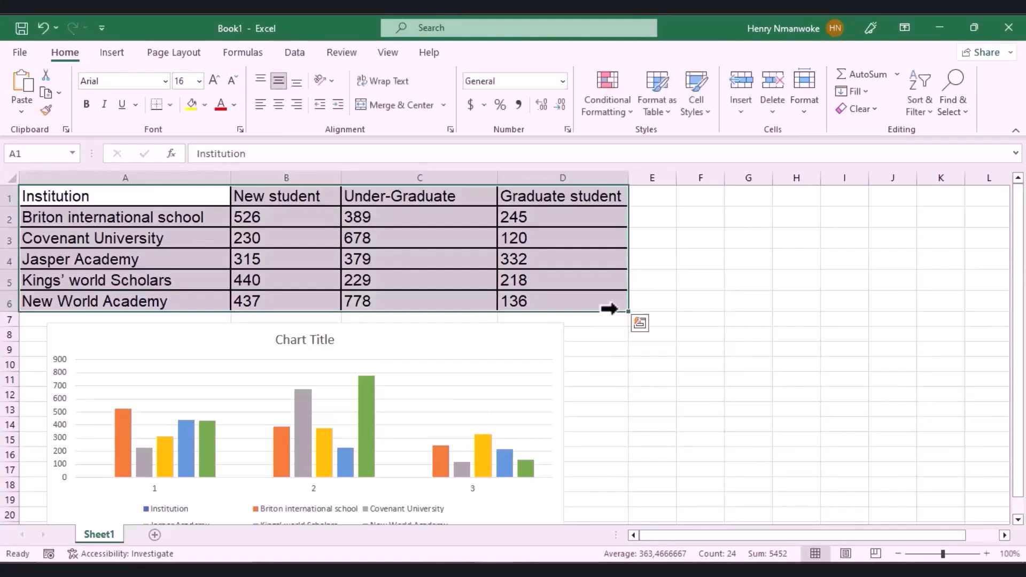
Step: Copy Excel range A1:D6 and open Word's paste options on a new line after 'excel simultaneously.'
key(ctrl+c)
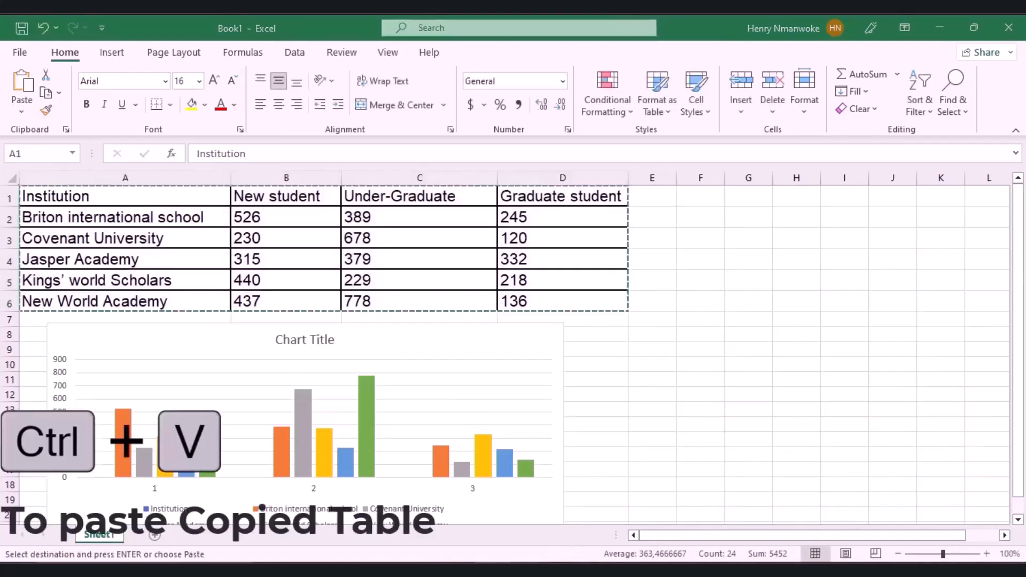
click(580, 527)
click(488, 516)
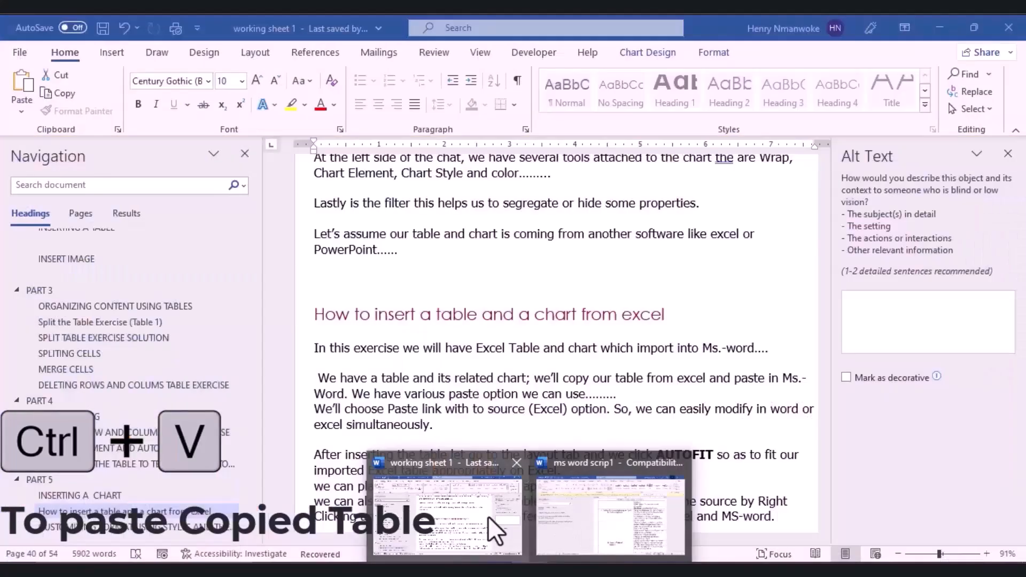
click(444, 426)
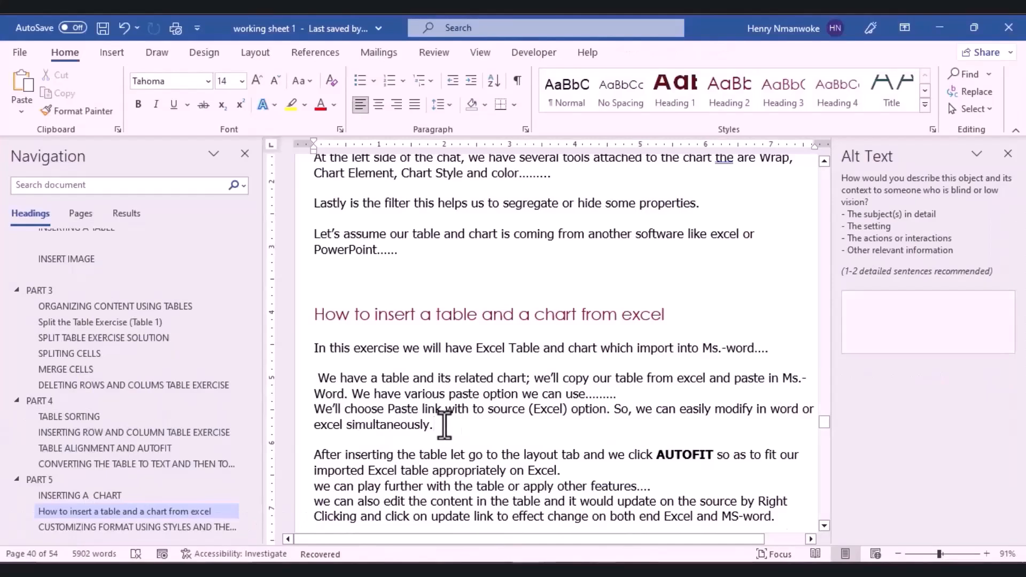
key(Return)
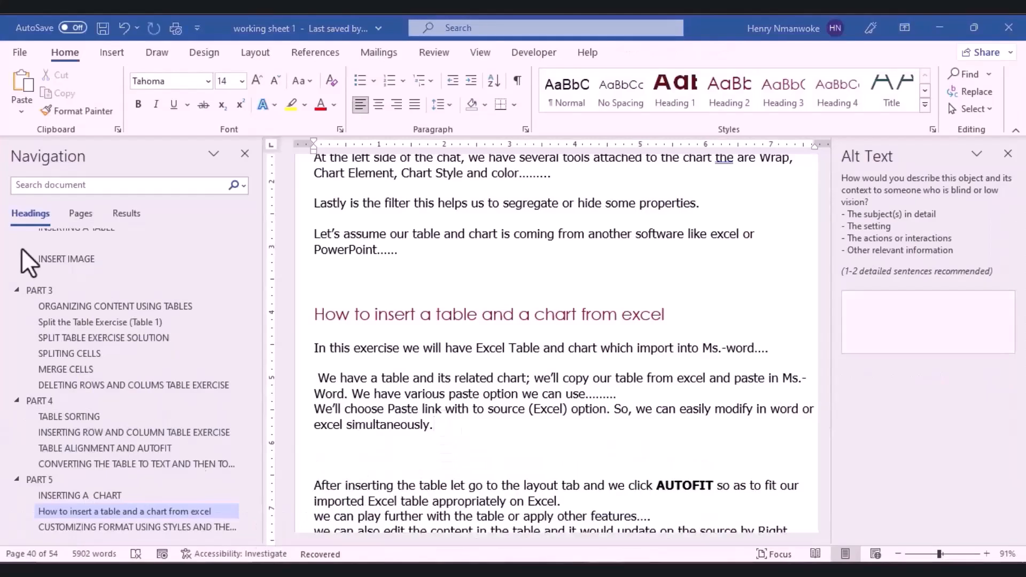
click(22, 112)
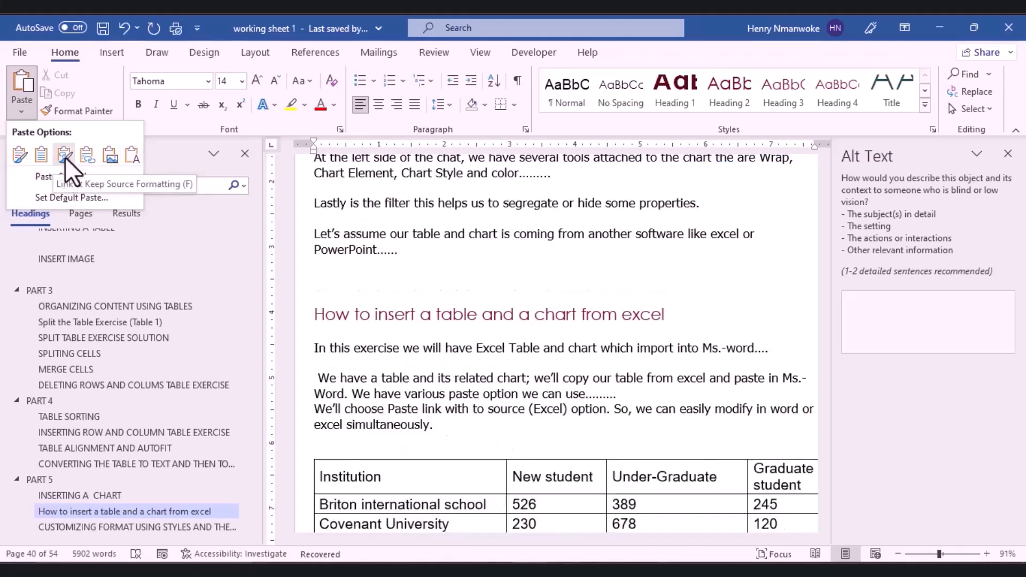
Step: Paste the table with Link & Keep Source Formatting and AutoFit it to the window
click(65, 156)
scroll(660, 318, down, 4)
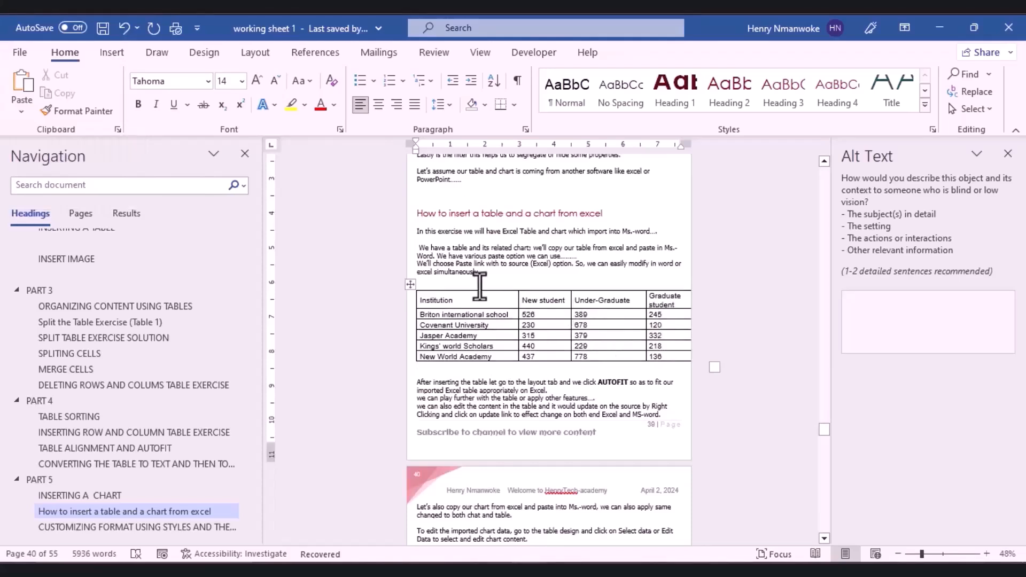
click(412, 288)
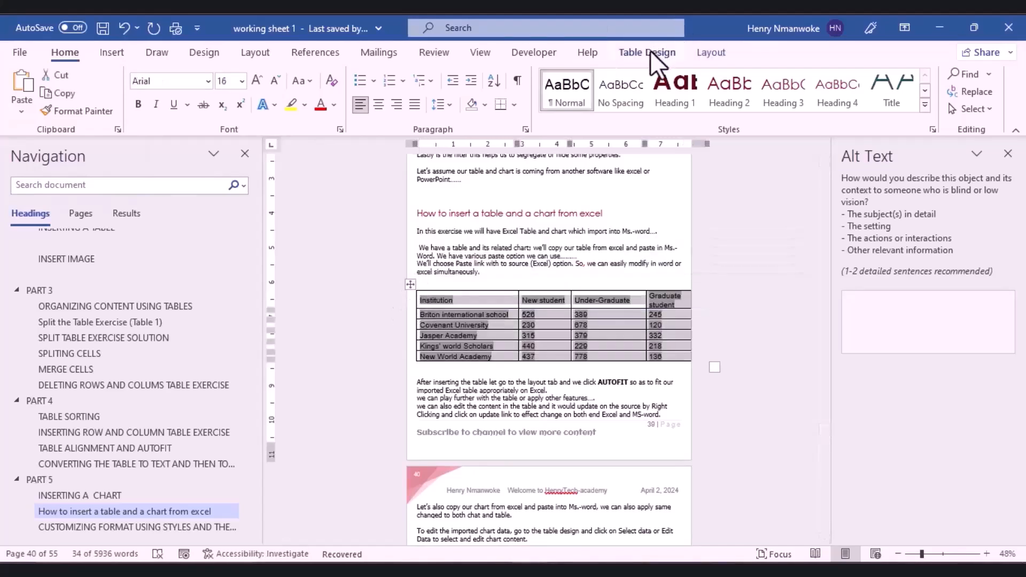
click(650, 50)
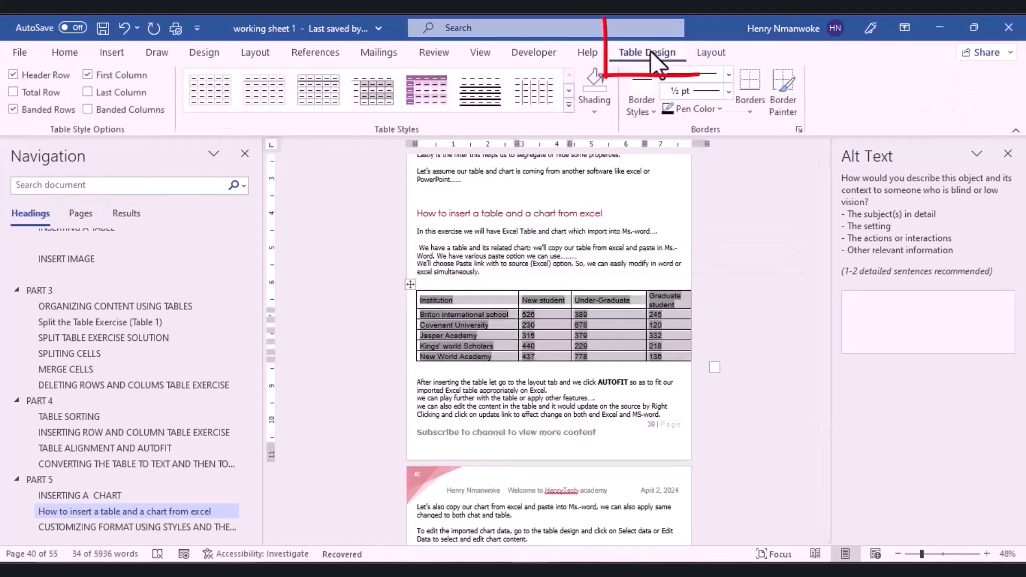
click(704, 55)
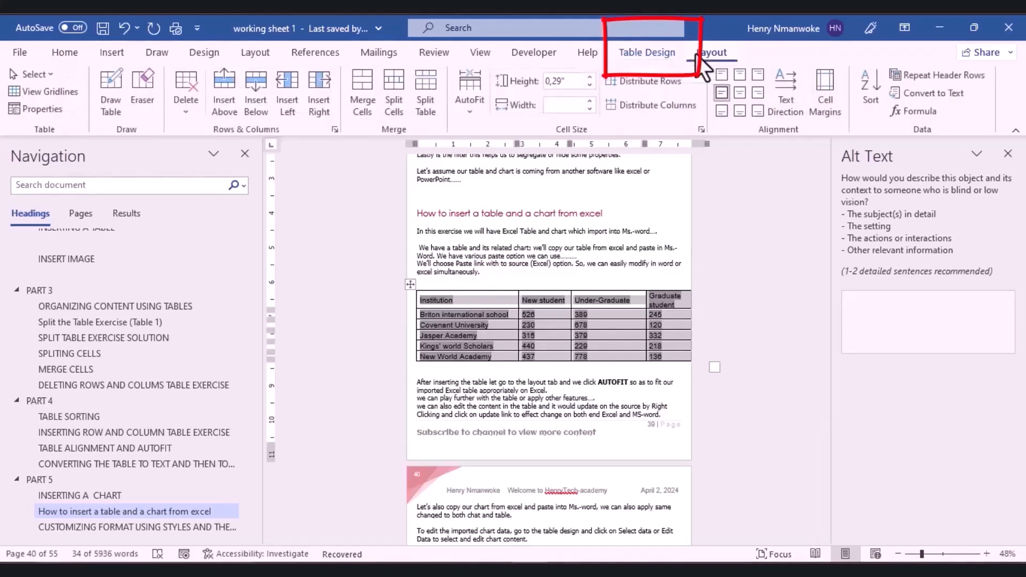
click(465, 107)
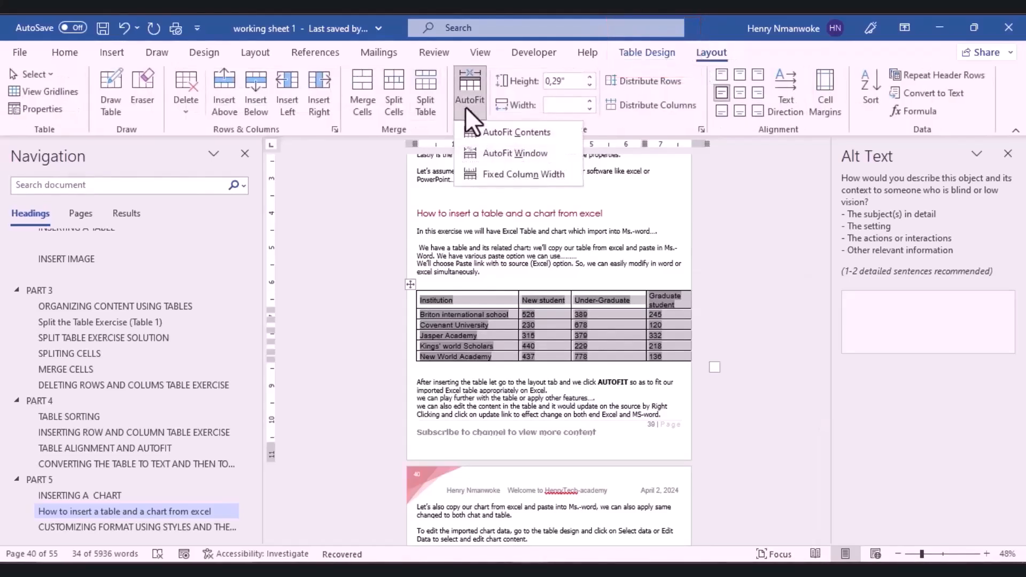
click(497, 152)
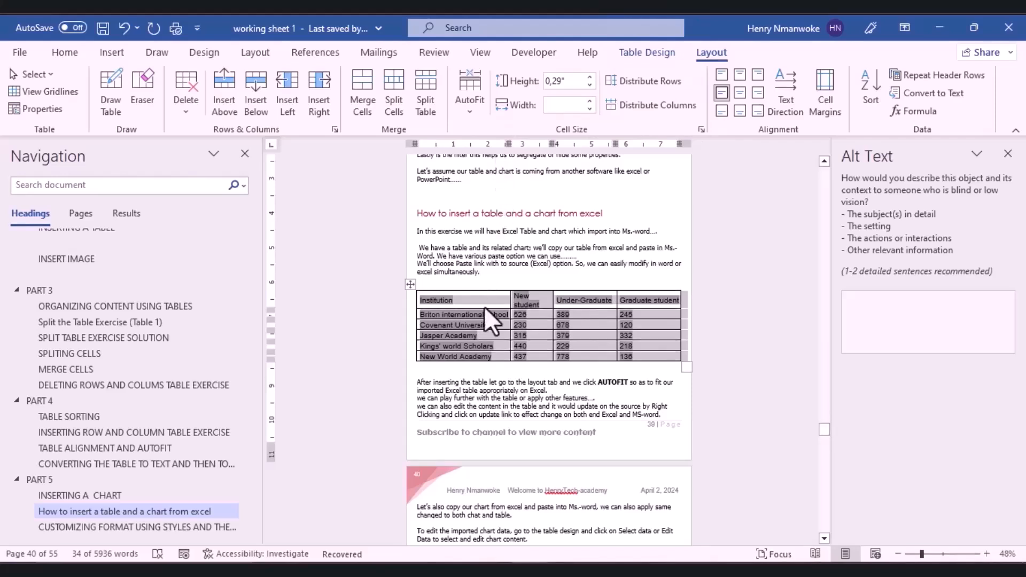
click(530, 436)
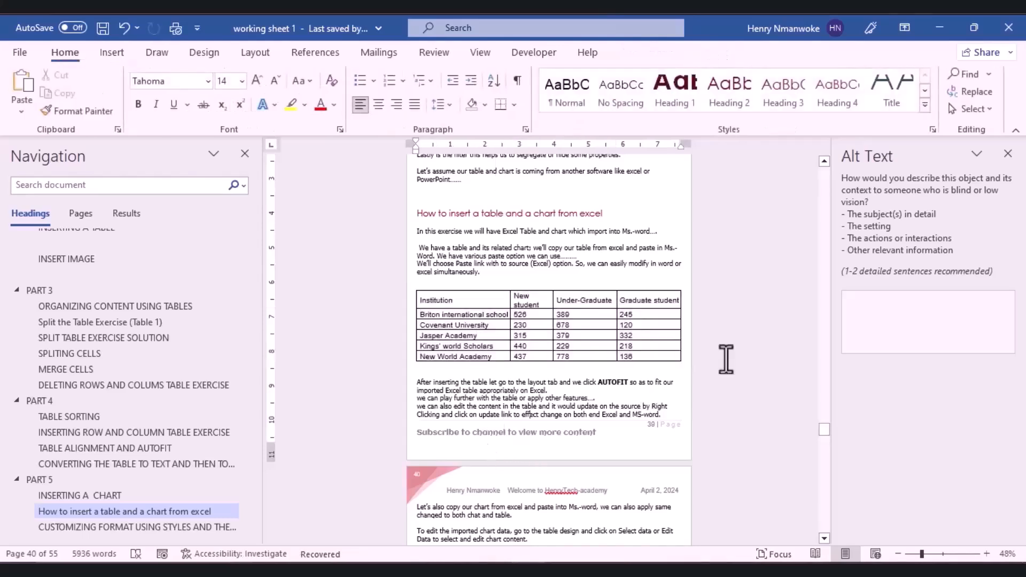
drag(825, 424, 828, 431)
Step: Copy the Excel column chart and paste it on page 41's empty line, then undo the plain paste
click(442, 369)
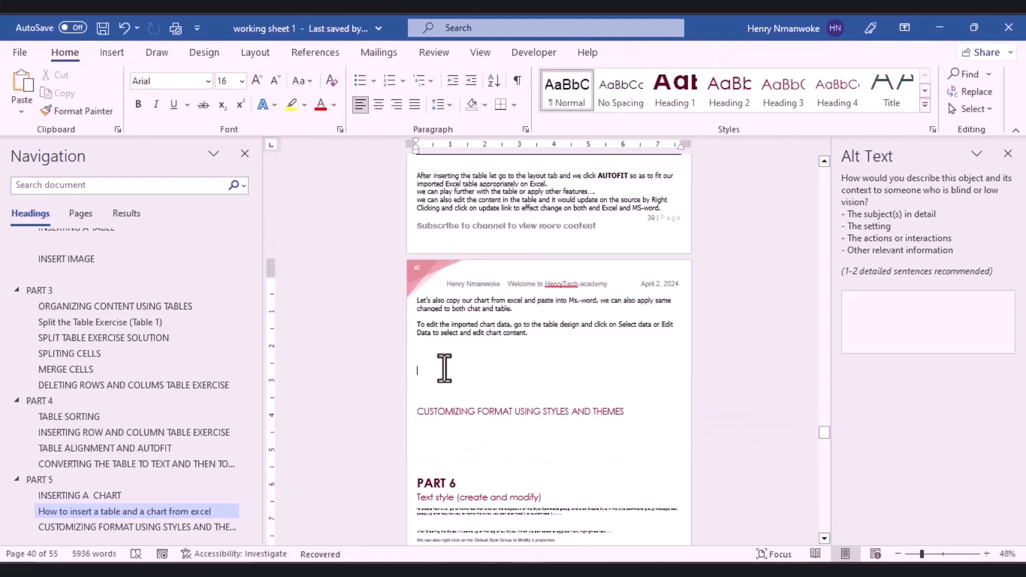
key(alt+Tab)
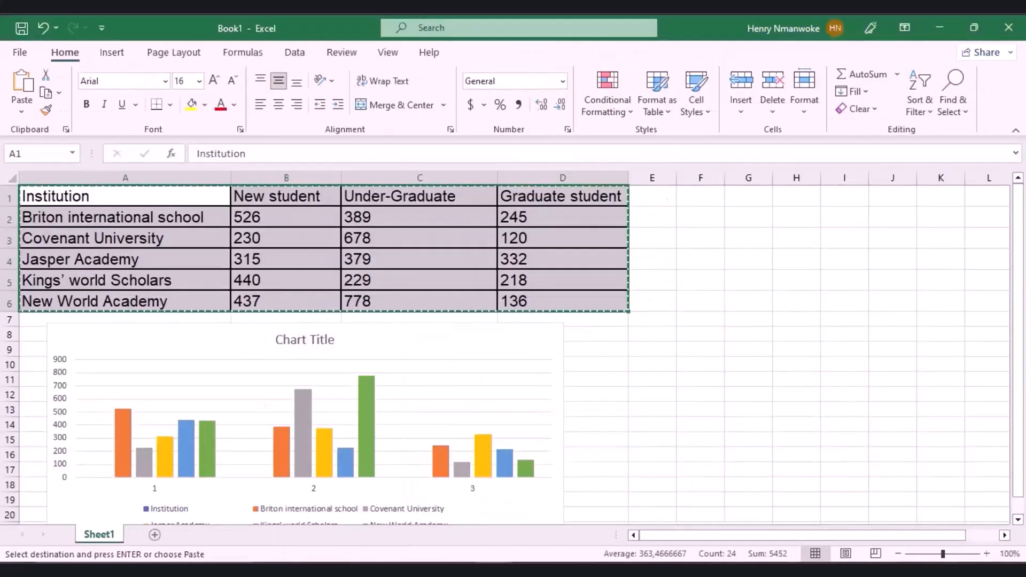
click(285, 409)
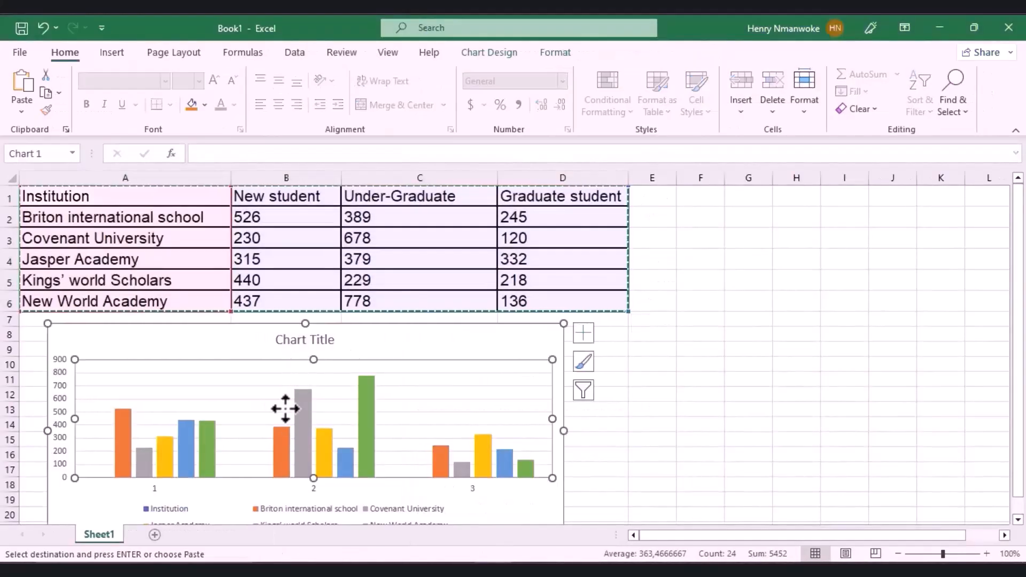
key(ctrl+c)
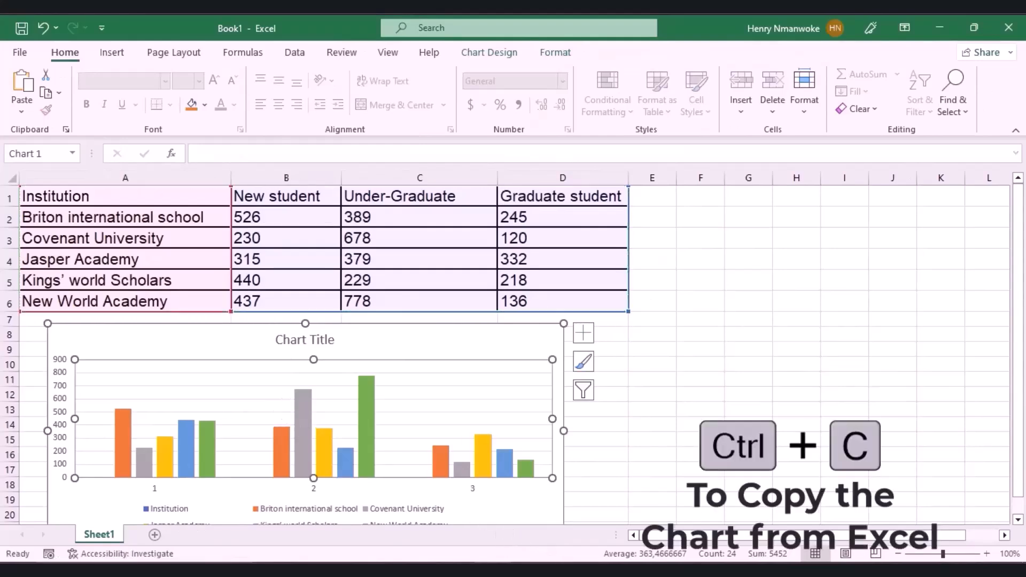
mouse_move(535, 569)
click(481, 504)
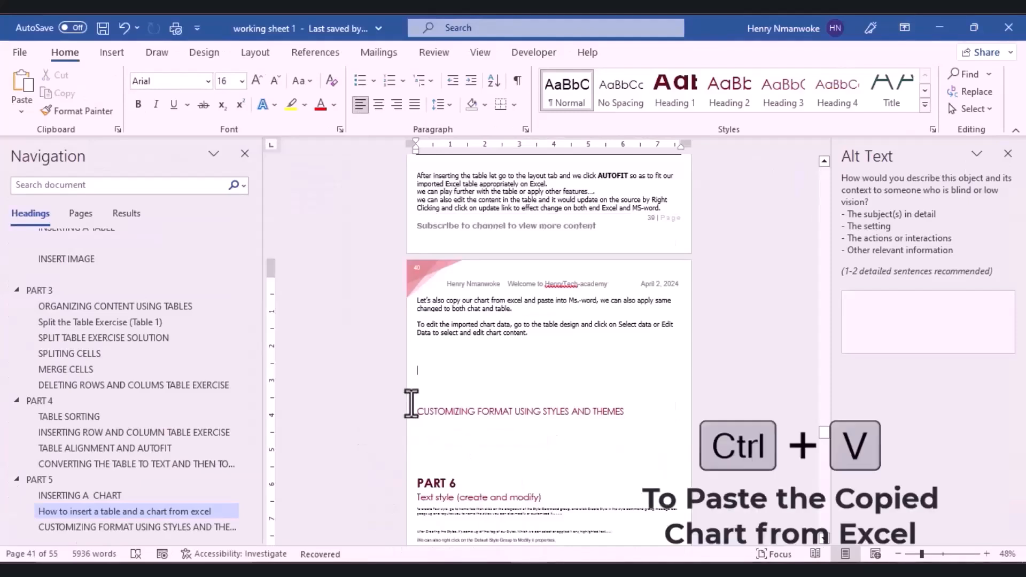
key(ctrl+v)
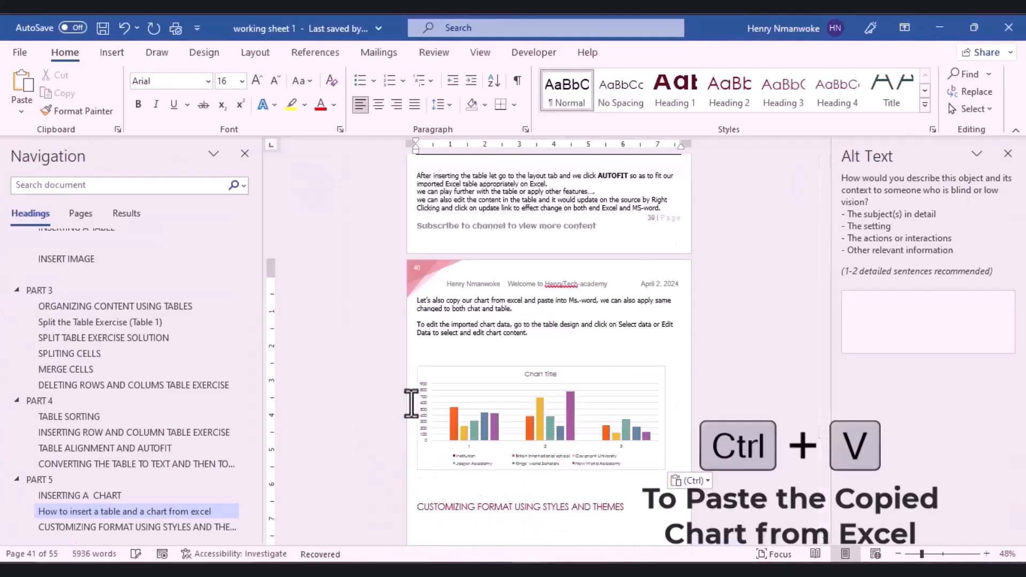
key(ctrl+z)
Step: Paste the chart with Keep Source Formatting & Embed Workbook and review its text wrapping options
click(27, 104)
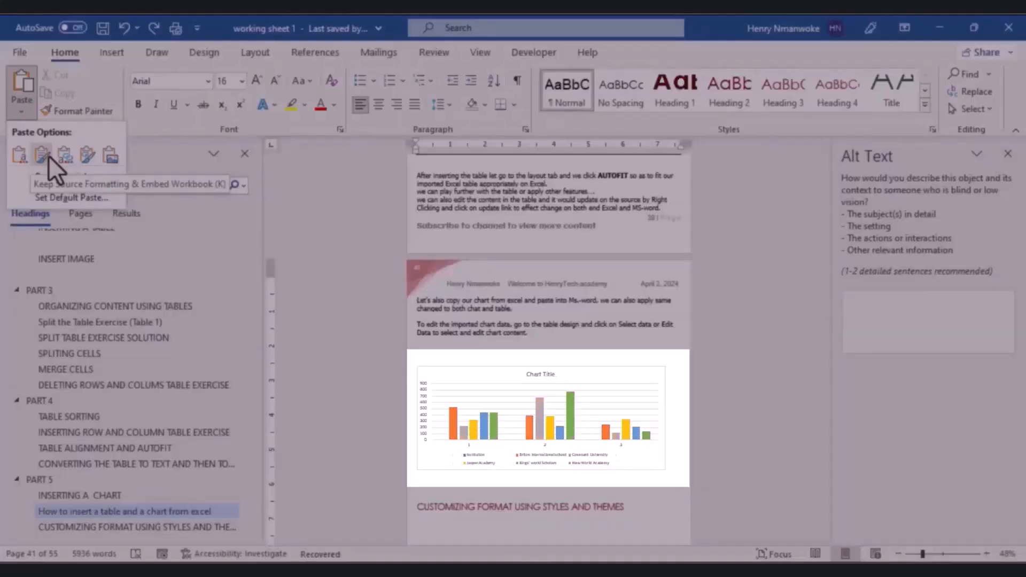
click(49, 156)
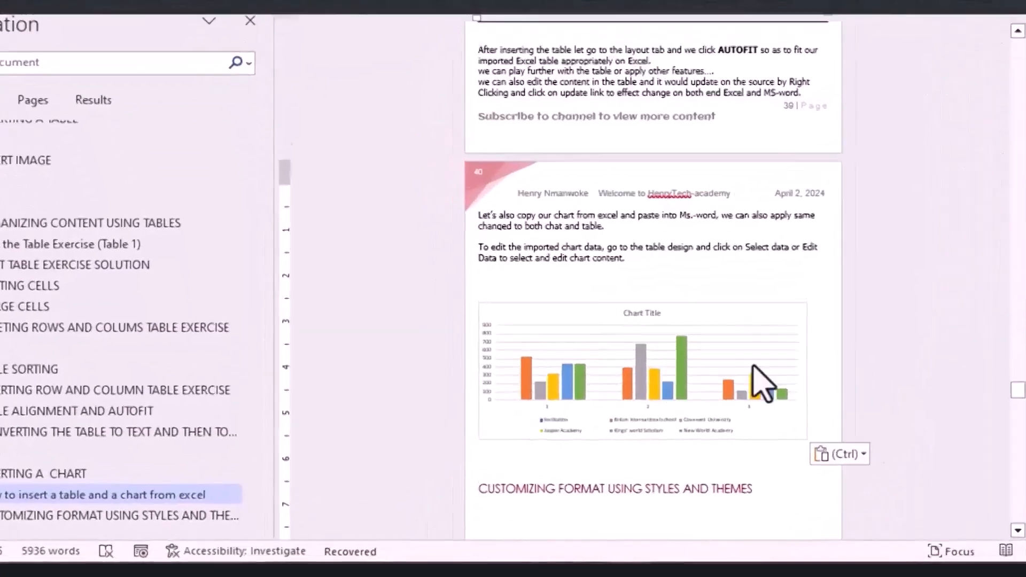
click(693, 384)
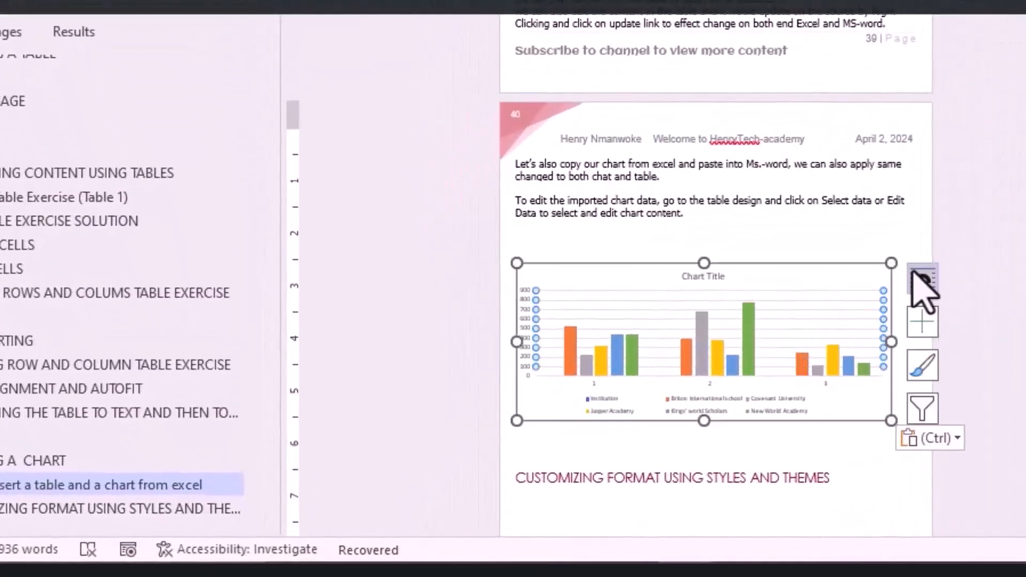
click(919, 277)
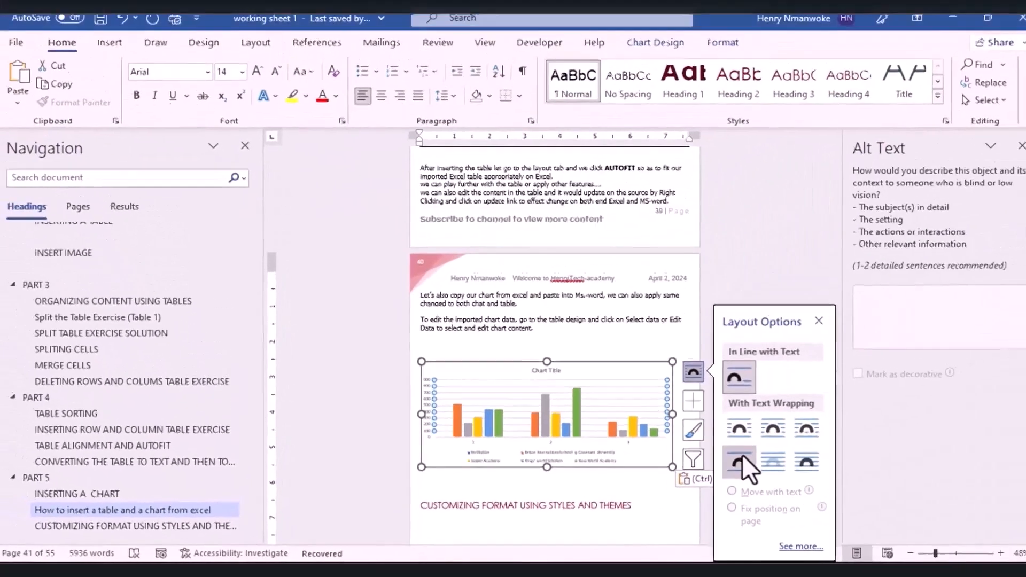
right_click(730, 462)
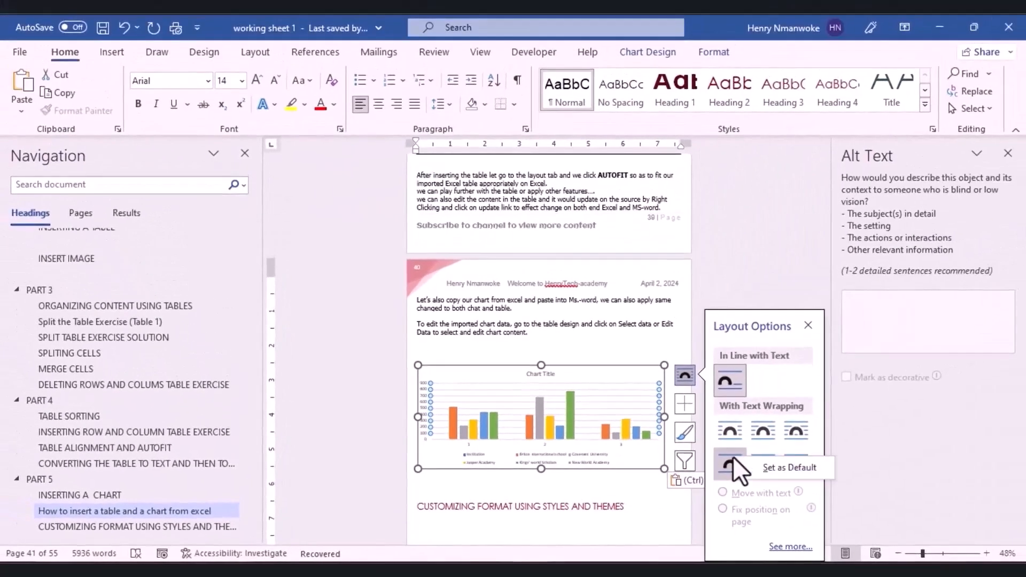
click(711, 49)
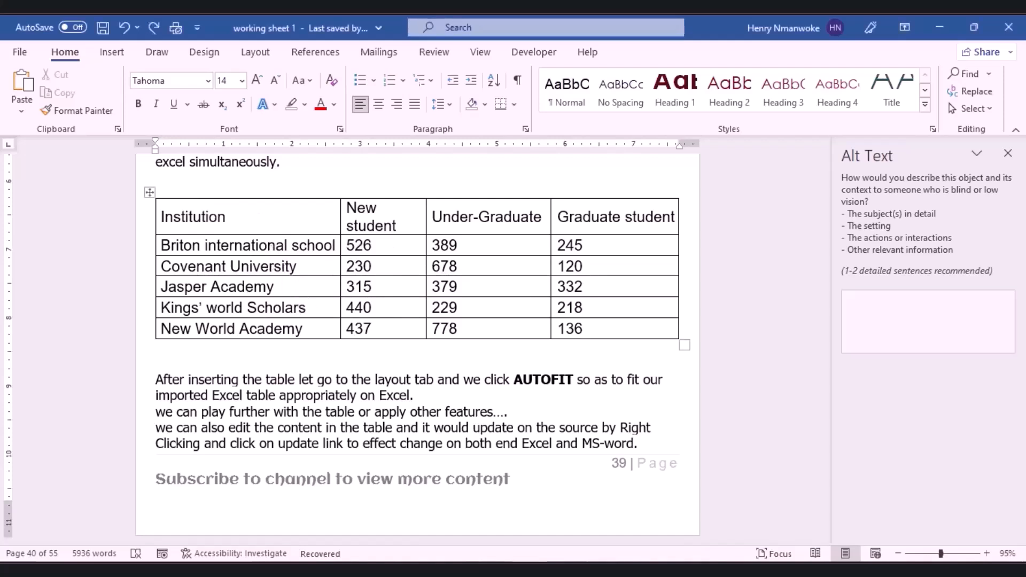
Step: In Book1, change cell B2 from 526 to 780
mouse_move(529, 570)
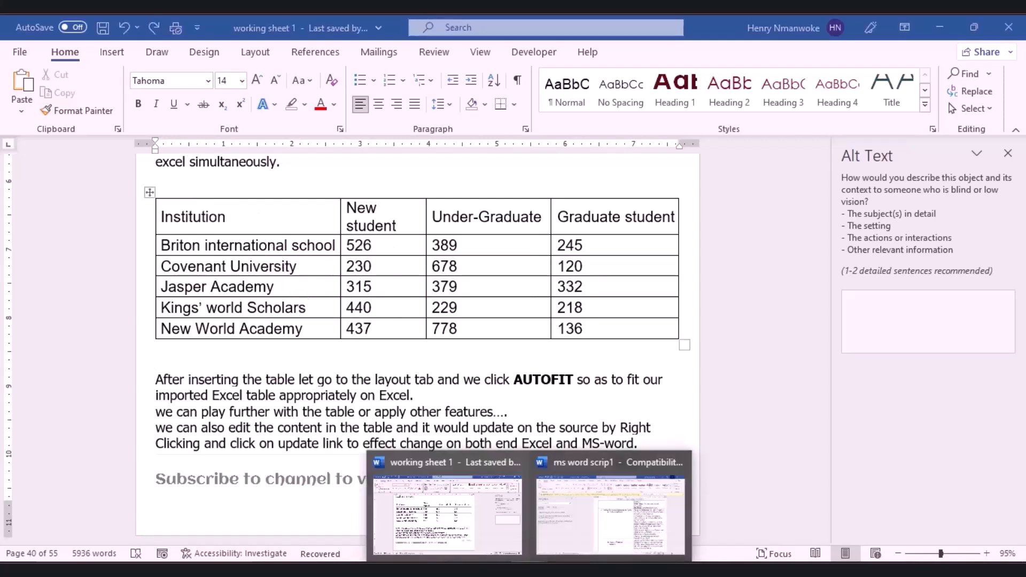
click(556, 570)
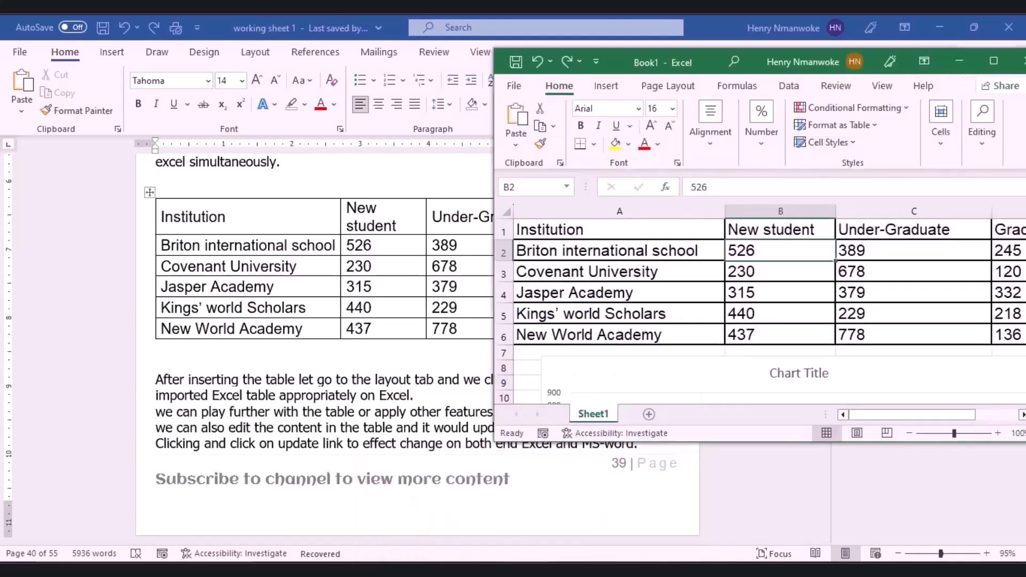
double_click(752, 252)
key(BackSpace)
key(BackSpace)
key(BackSpace)
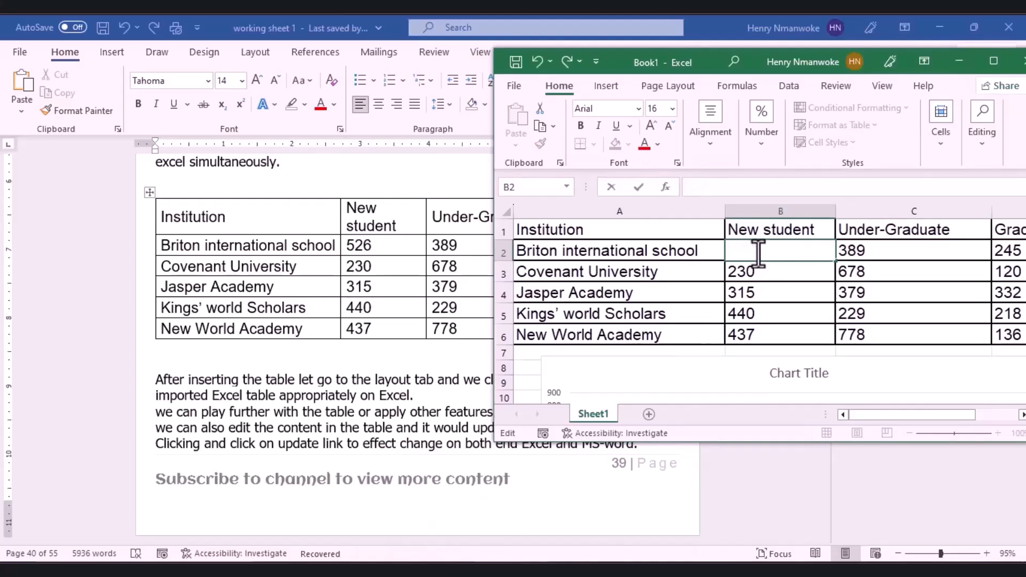
text(780)
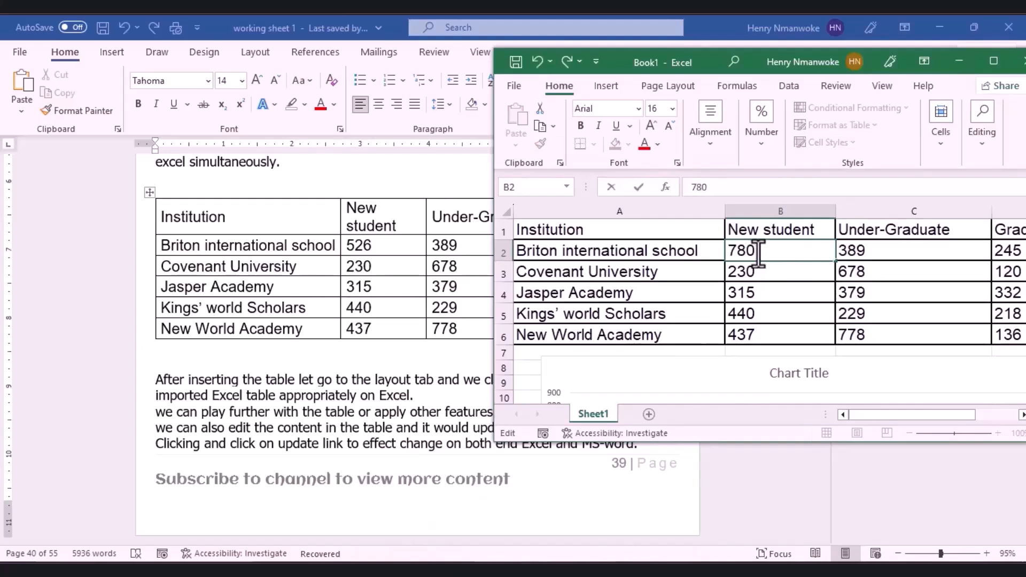
click(871, 256)
Step: Change C2 to 267 and D2 to 557, then return to the Word document
double_click(874, 256)
key(BackSpace)
key(BackSpace)
key(BackSpace)
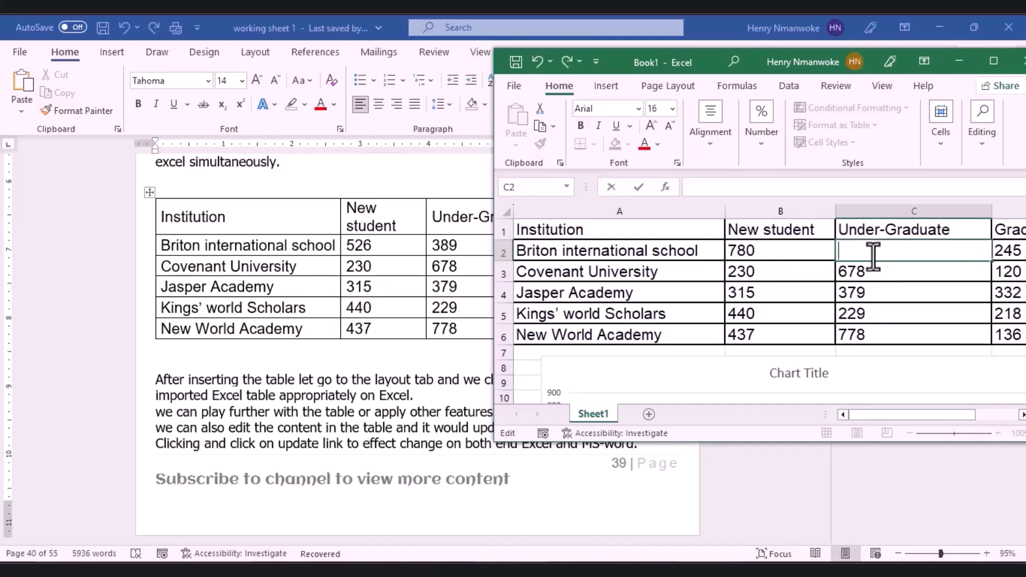
text(267)
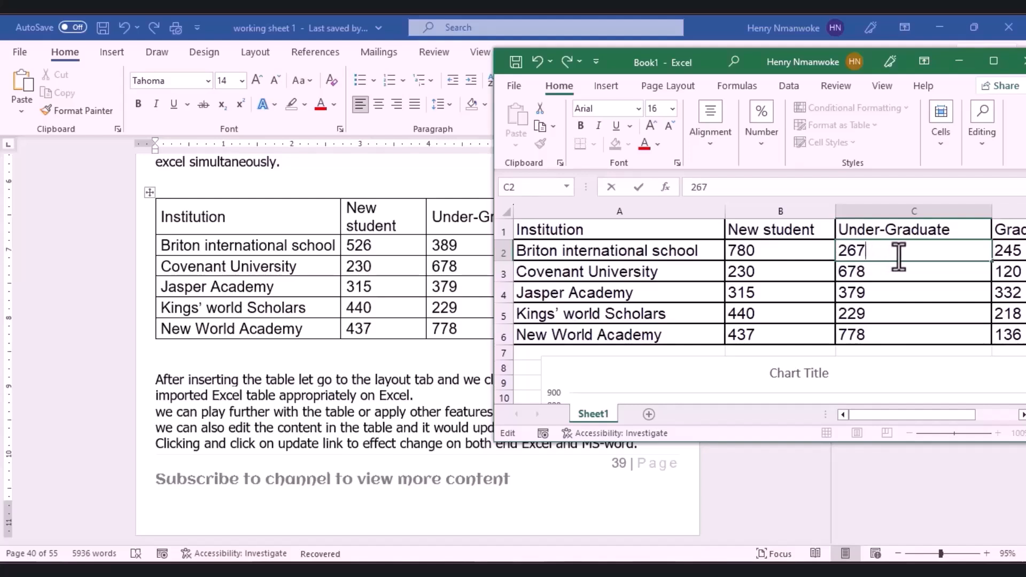
click(1003, 258)
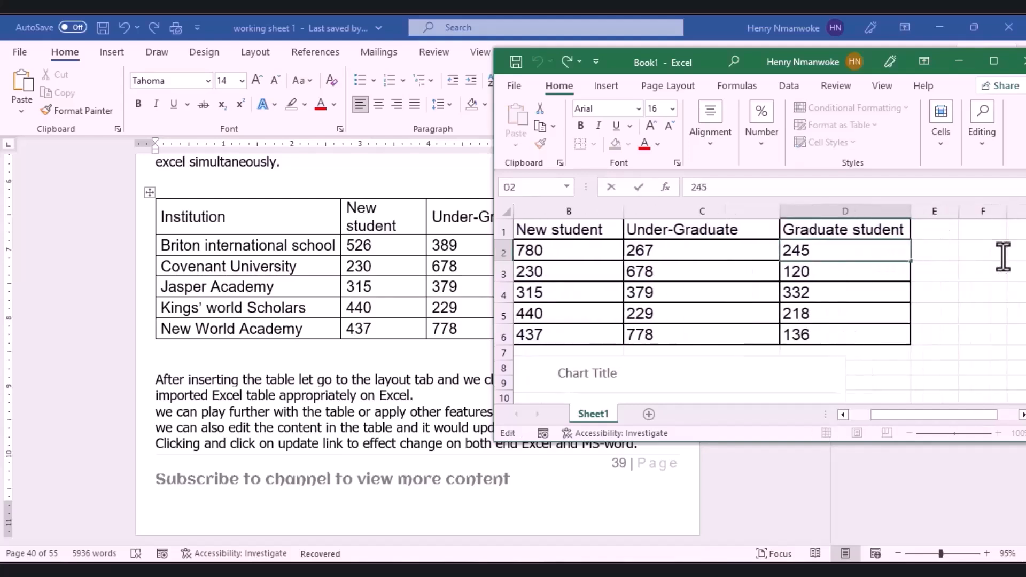
key(BackSpace)
key(BackSpace)
key(BackSpace)
text(557)
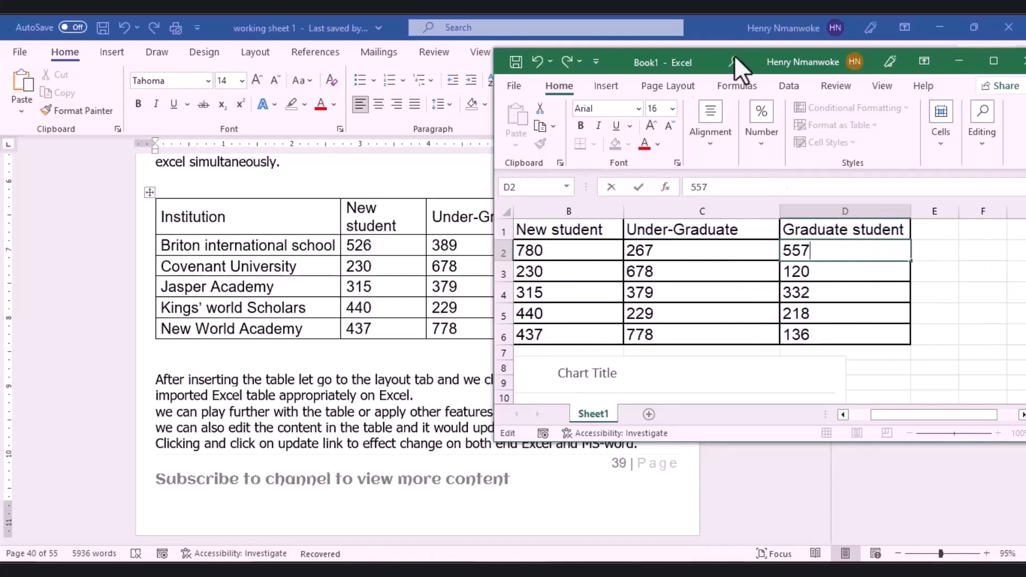
drag(702, 53, 829, 65)
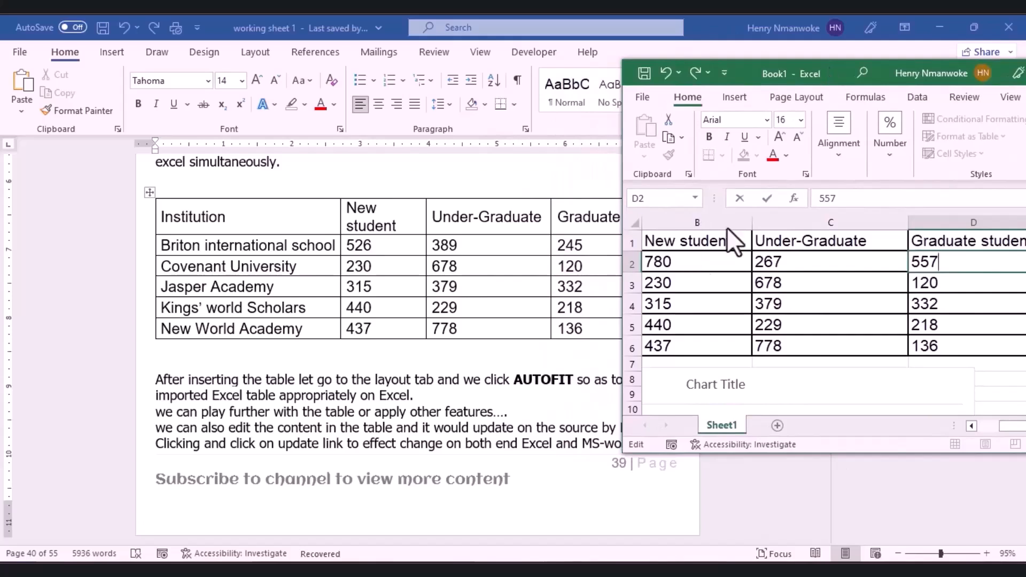
click(444, 271)
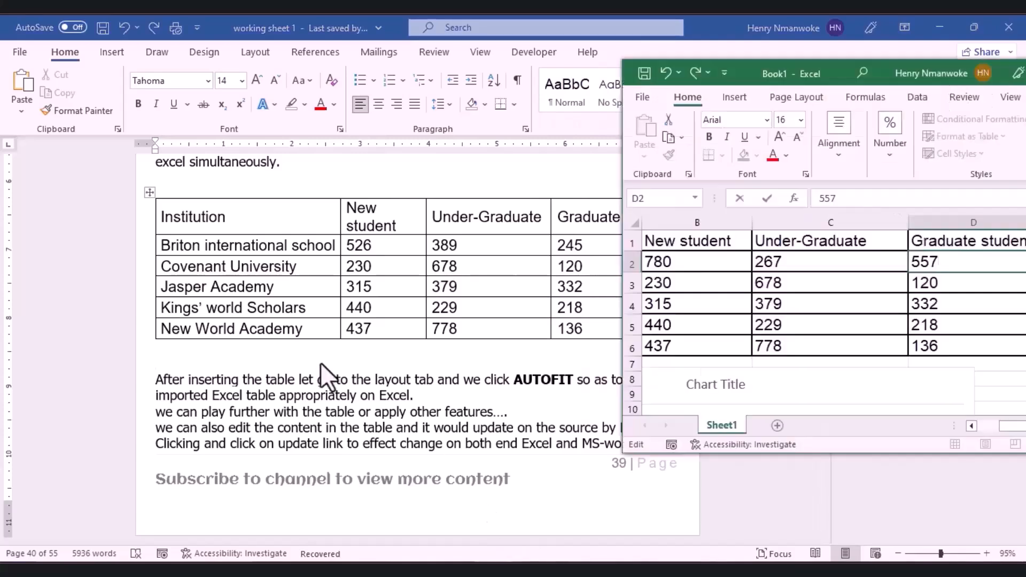
Step: Review the table's Linked Object > Links list, then refresh the table with Update Link
click(149, 191)
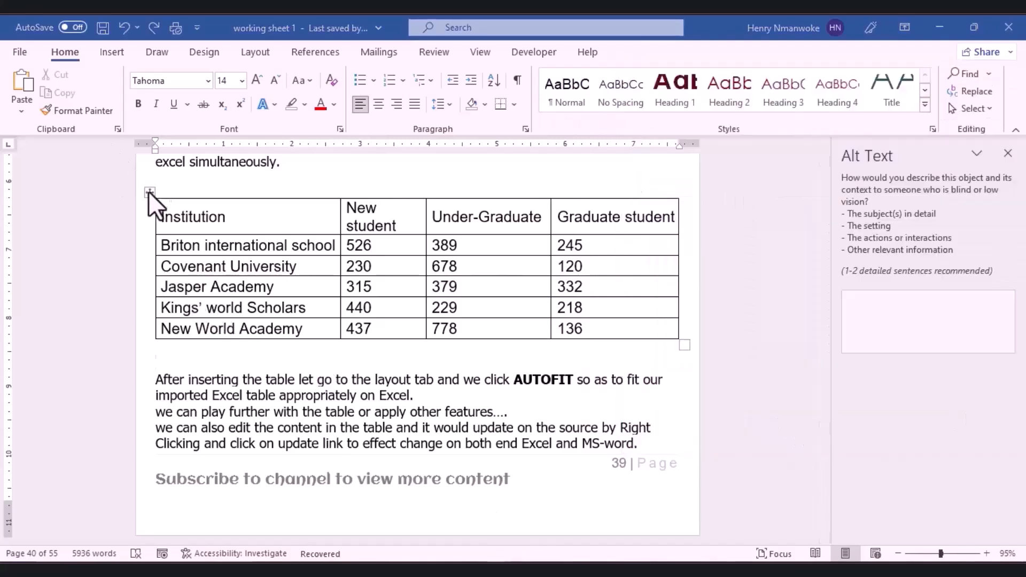
right_click(149, 191)
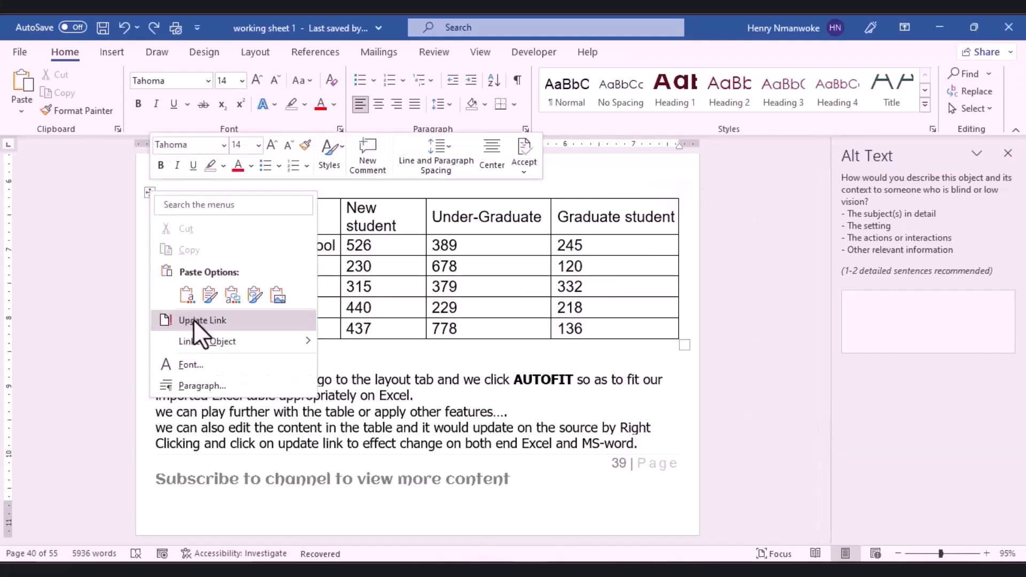
mouse_move(236, 339)
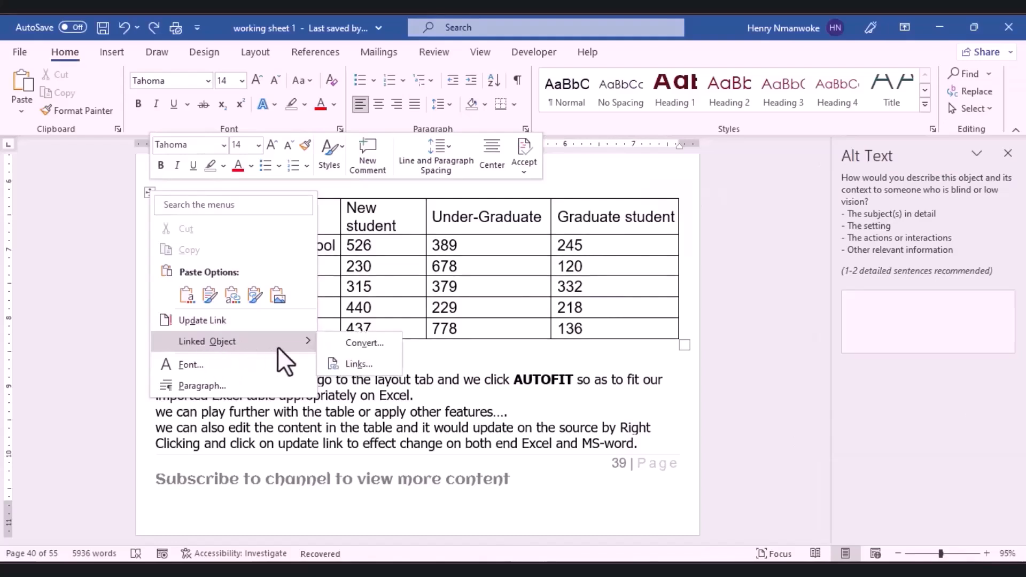
click(349, 364)
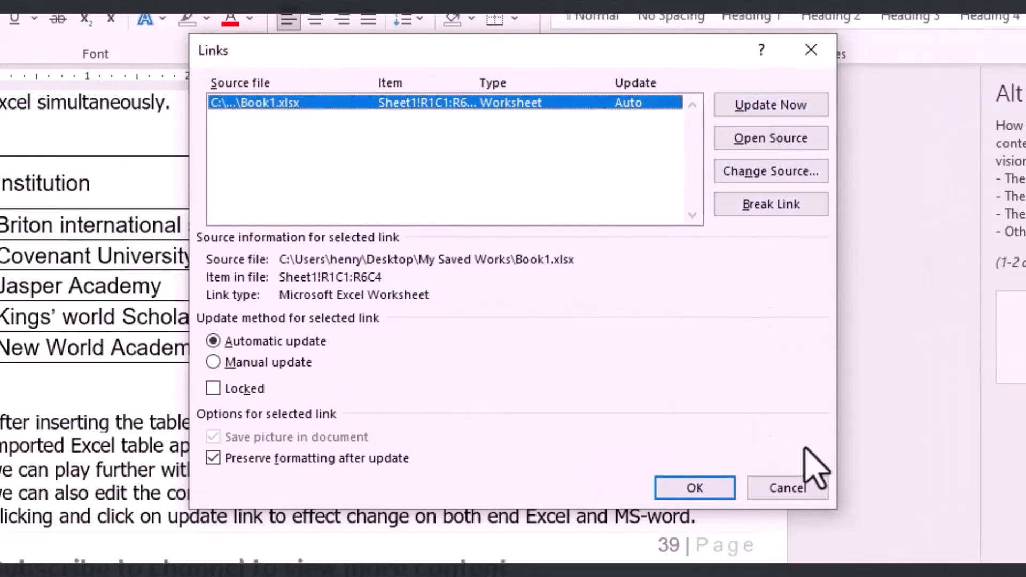
click(782, 489)
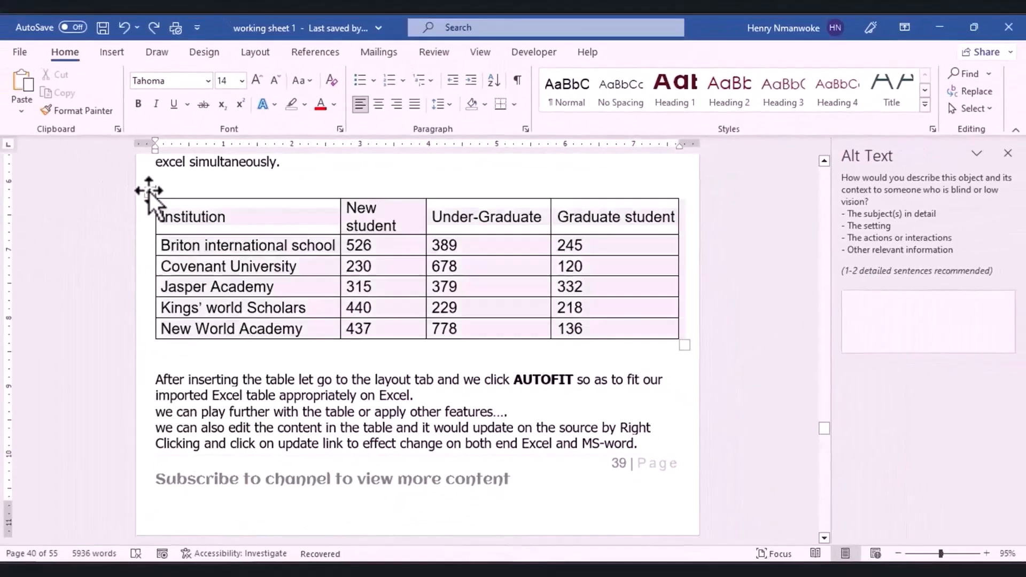
right_click(149, 191)
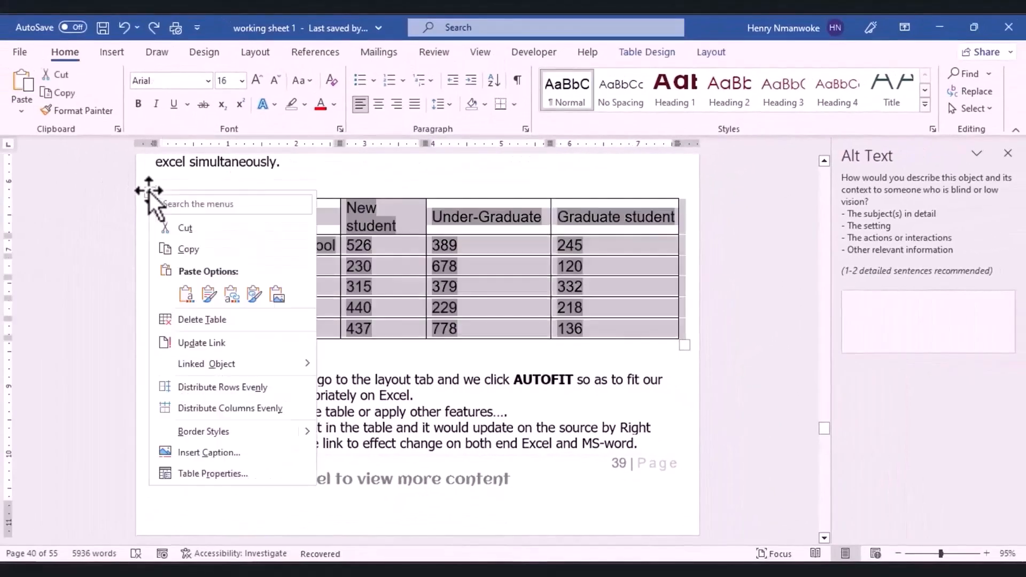
click(186, 344)
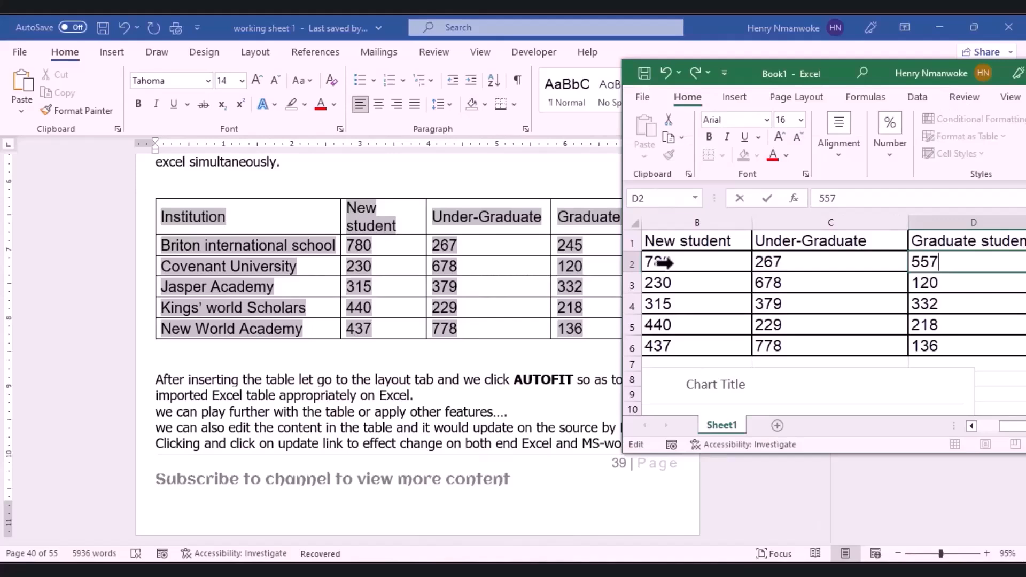
Step: Commit 557 as the graduate value in Excel, then undo in Word and select the linked table
click(664, 302)
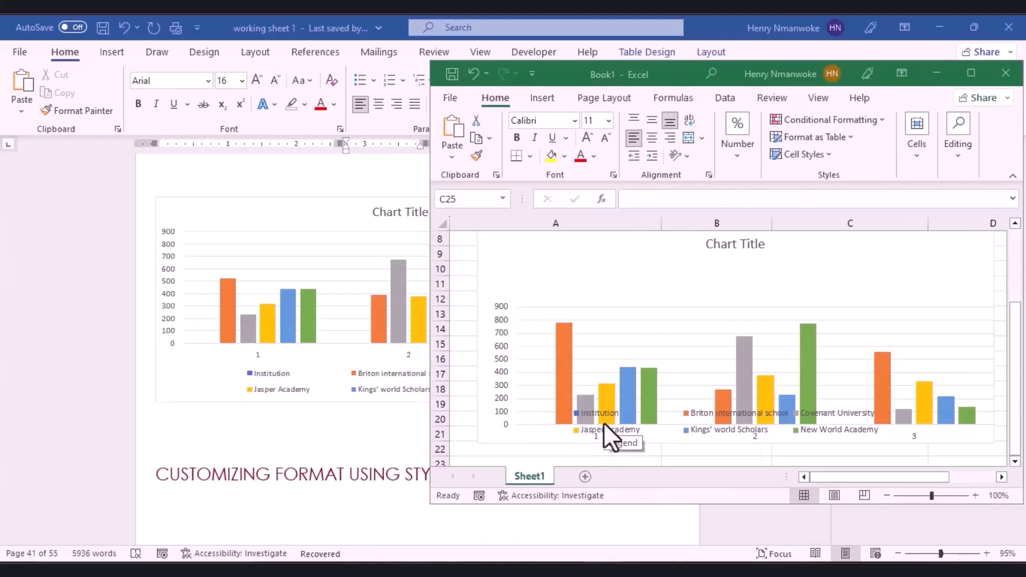
click(354, 384)
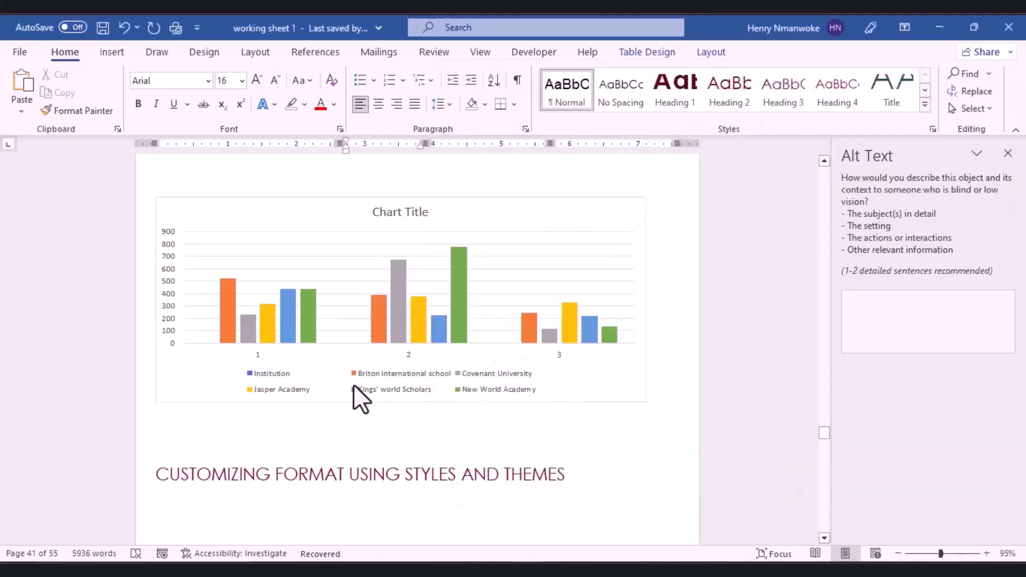
key(ctrl+z)
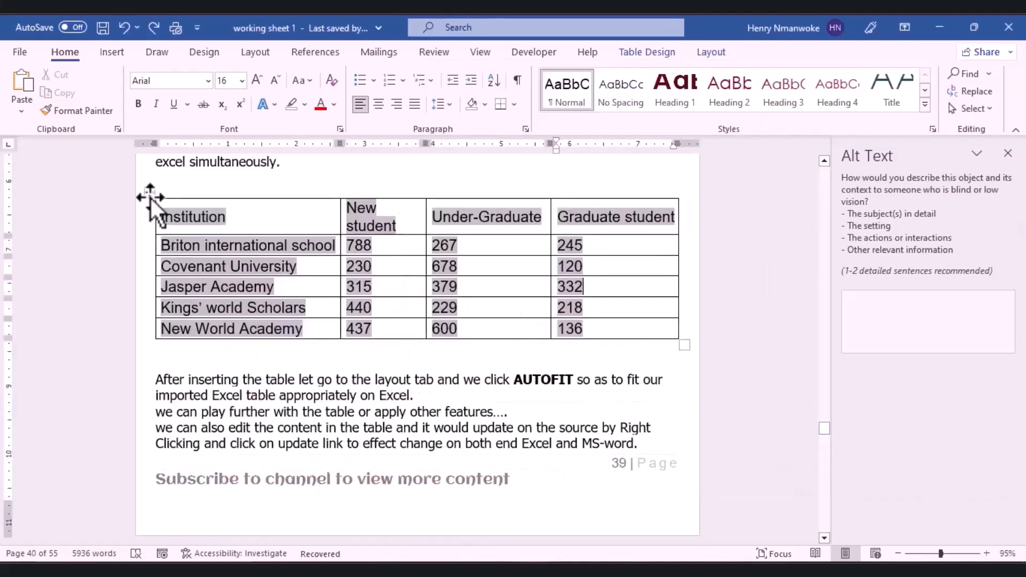
click(150, 197)
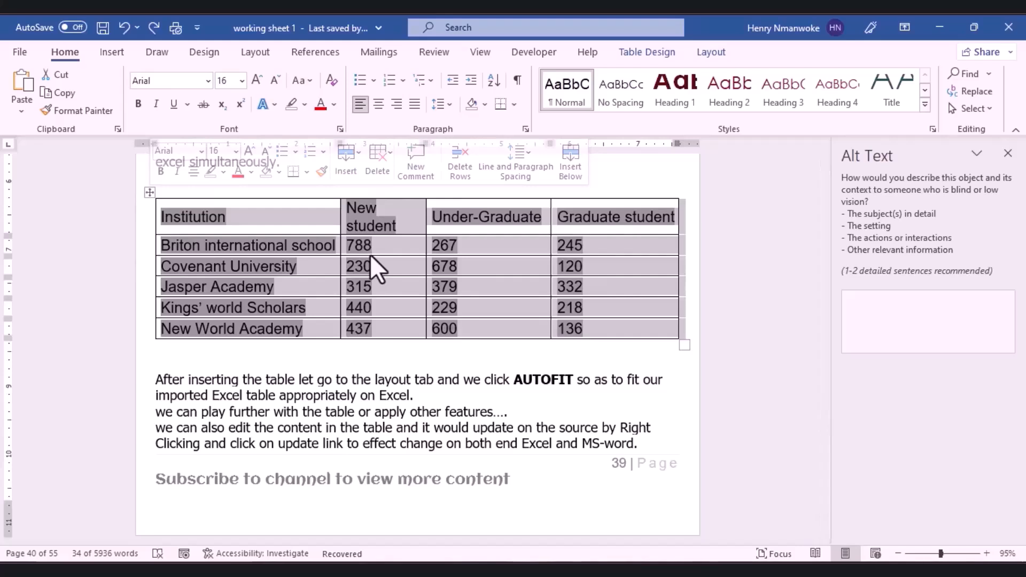
Step: Break the table's link to Book1.xlsx from Linked Object > Links and confirm with Yes
click(255, 249)
click(148, 197)
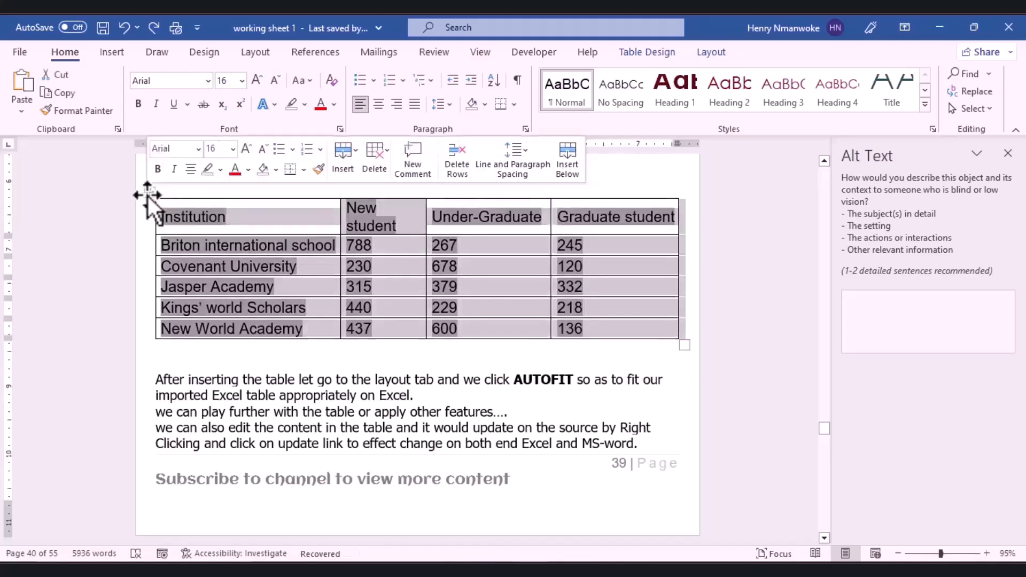
right_click(147, 197)
mouse_move(222, 368)
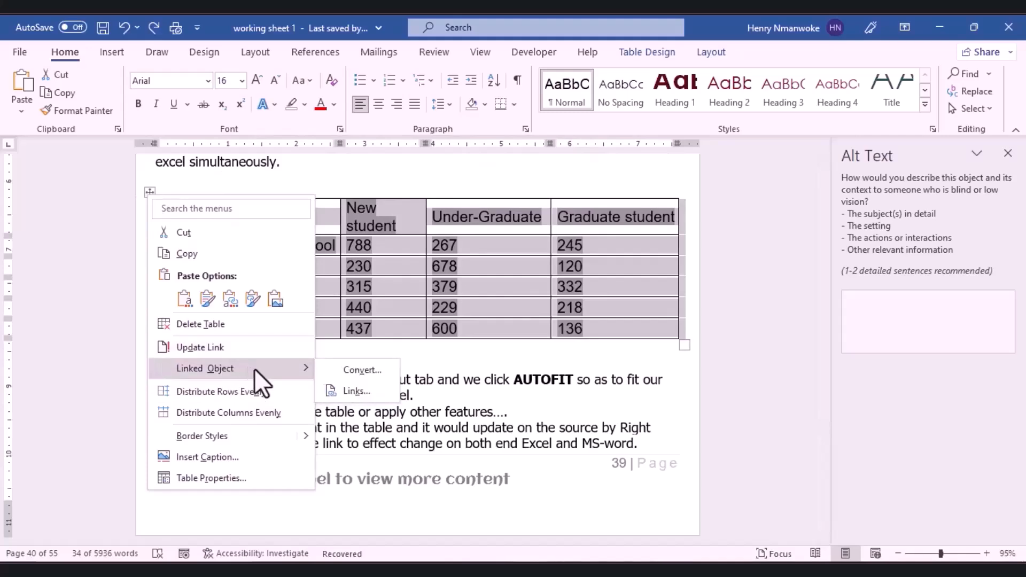
click(364, 393)
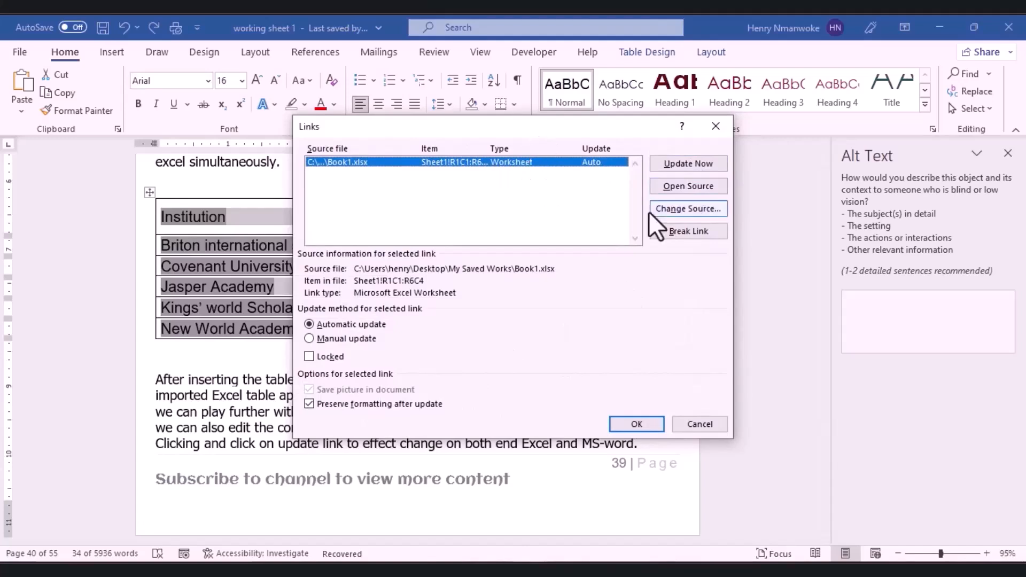
click(679, 235)
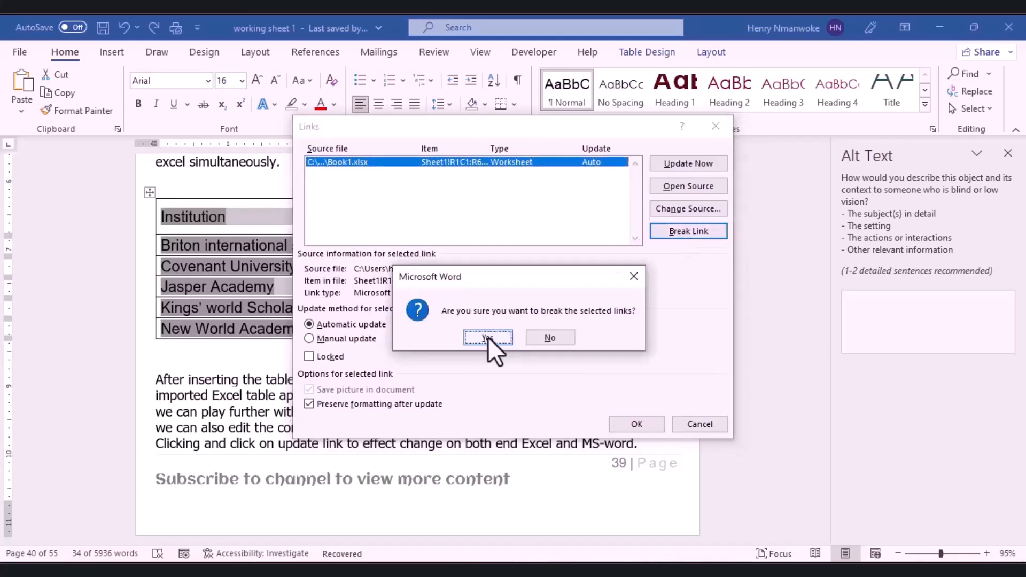
click(489, 336)
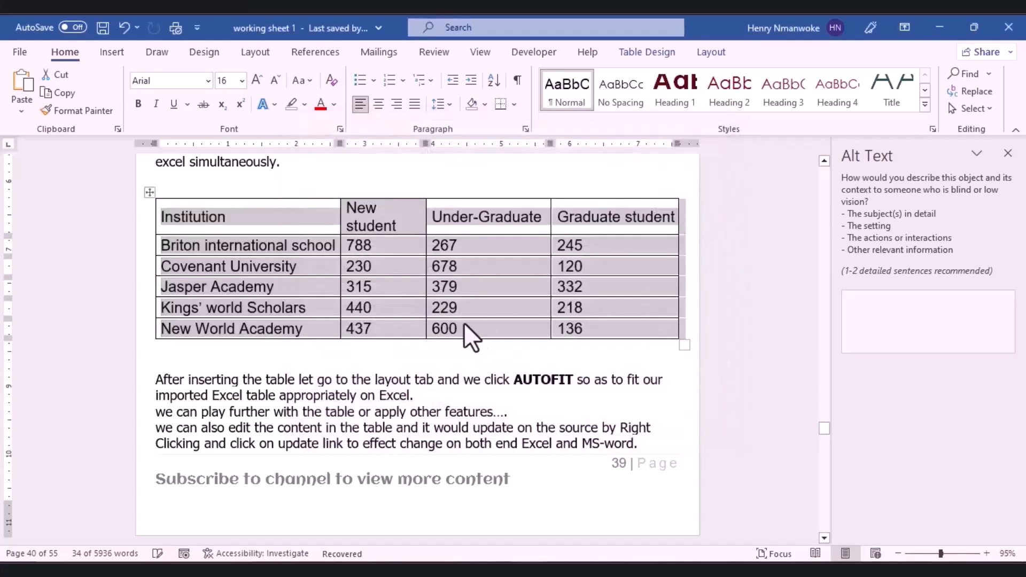
click(464, 323)
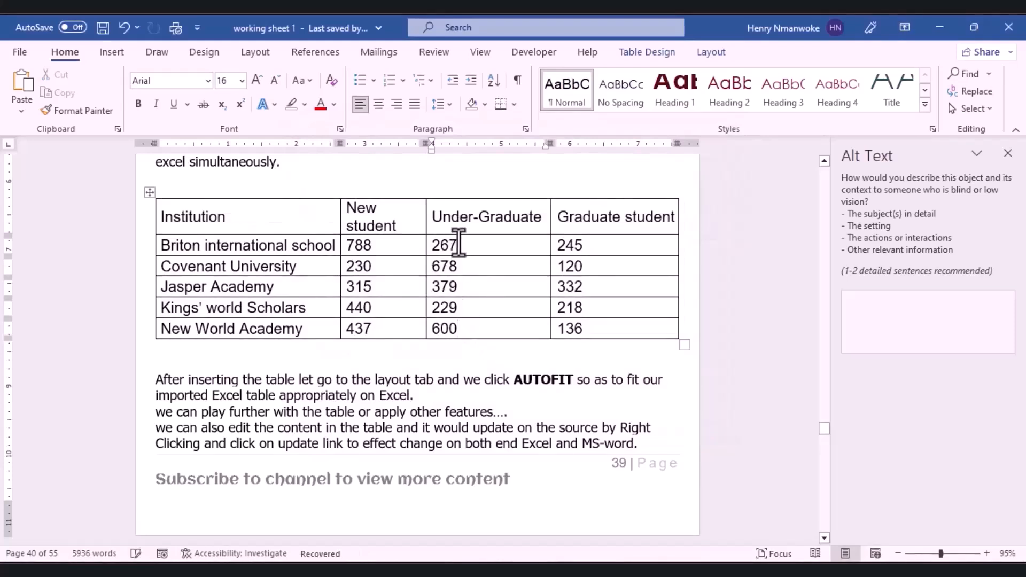
click(149, 192)
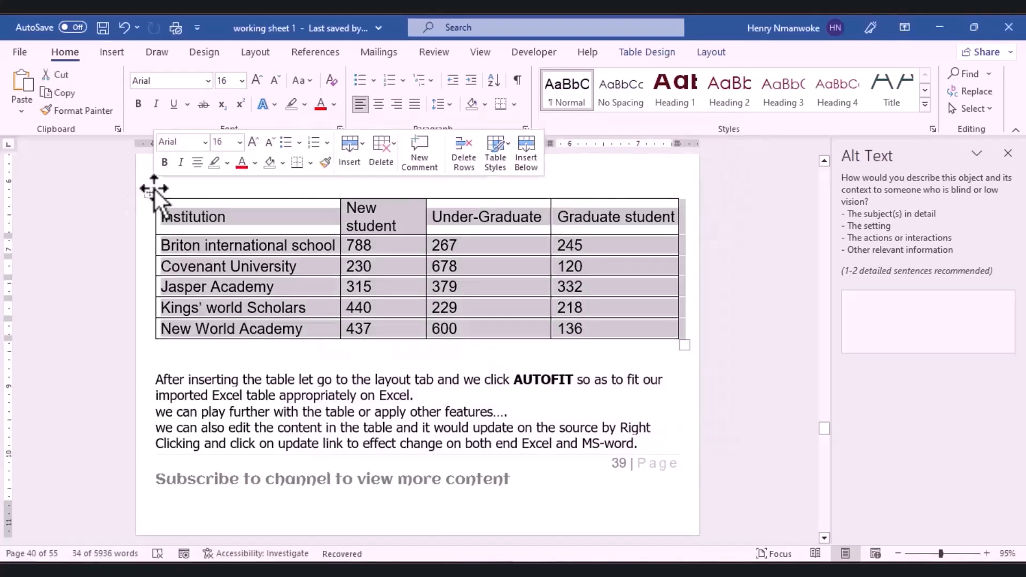
right_click(153, 192)
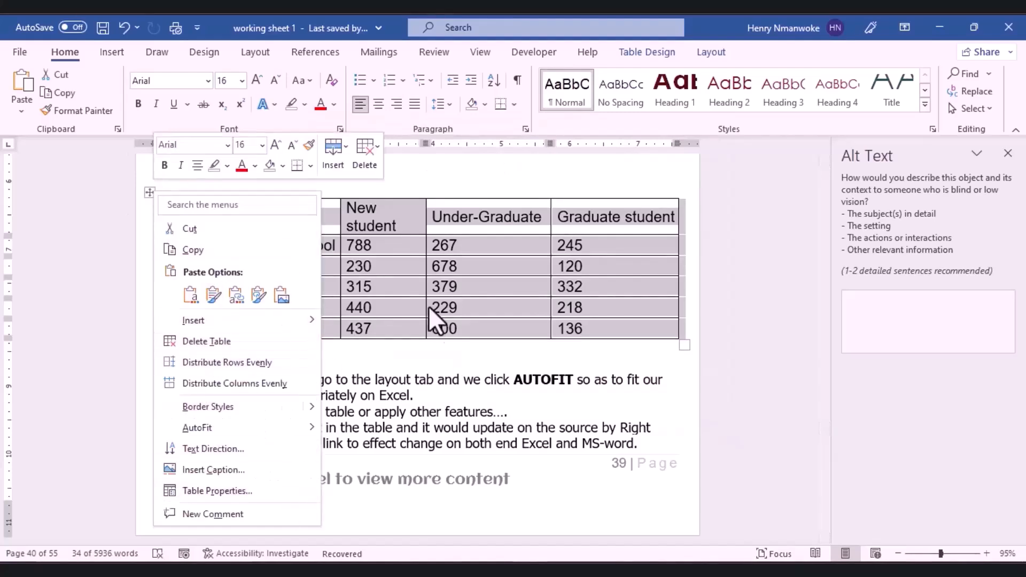
key(Escape)
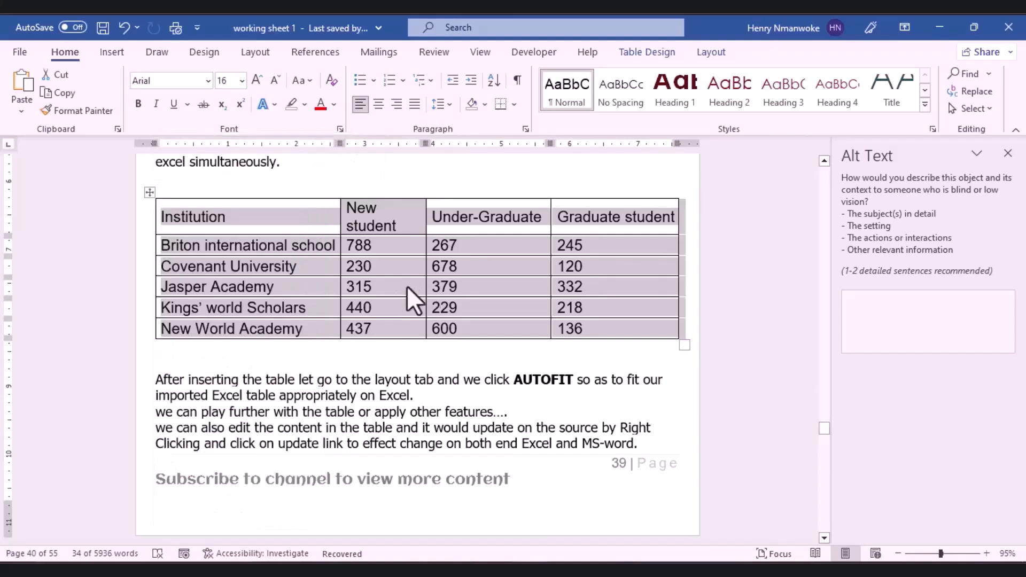
Step: Deselect the table in the working sheet document
click(374, 270)
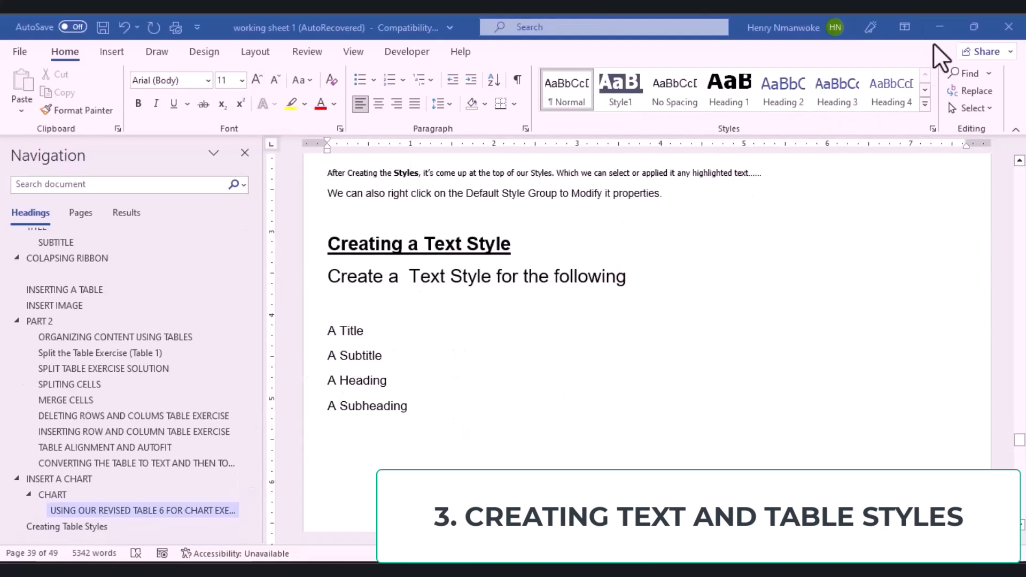
Step: Create the style 'A tile' at 36 pt with Automatic font colour and save it
click(925, 105)
click(740, 253)
text(A tile)
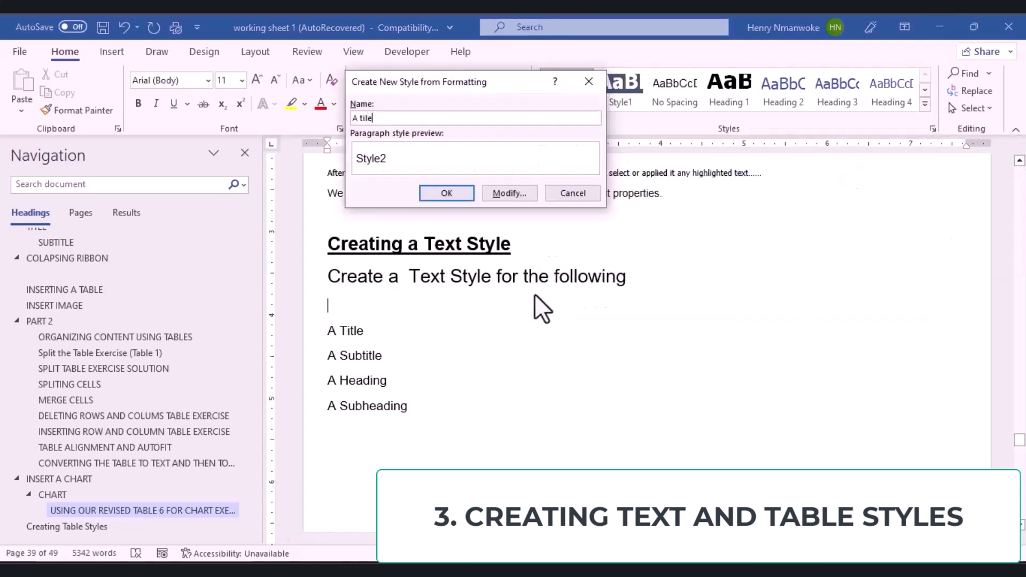
click(517, 194)
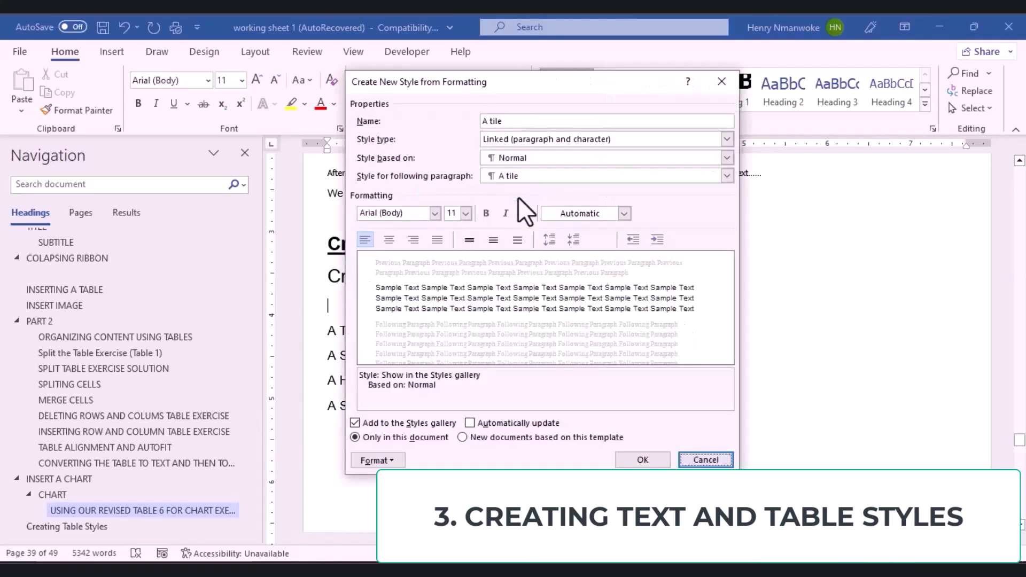
click(466, 213)
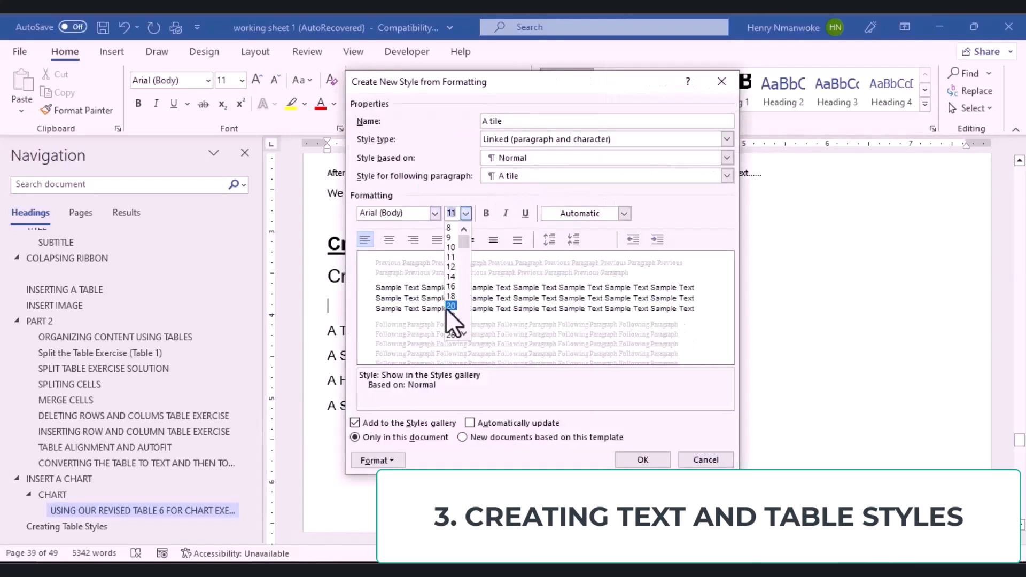
scroll(454, 336, down, 2)
click(458, 332)
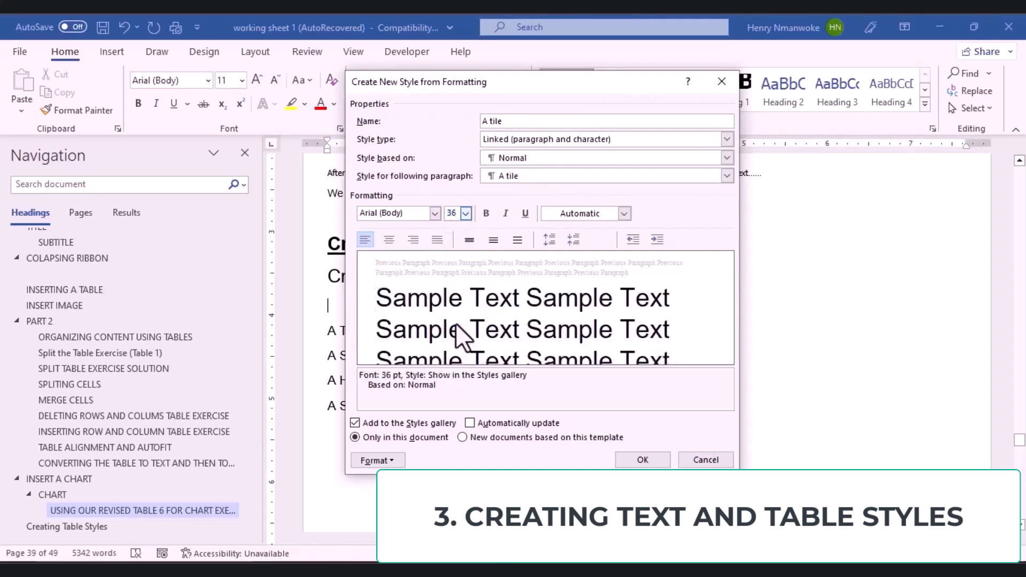
click(623, 214)
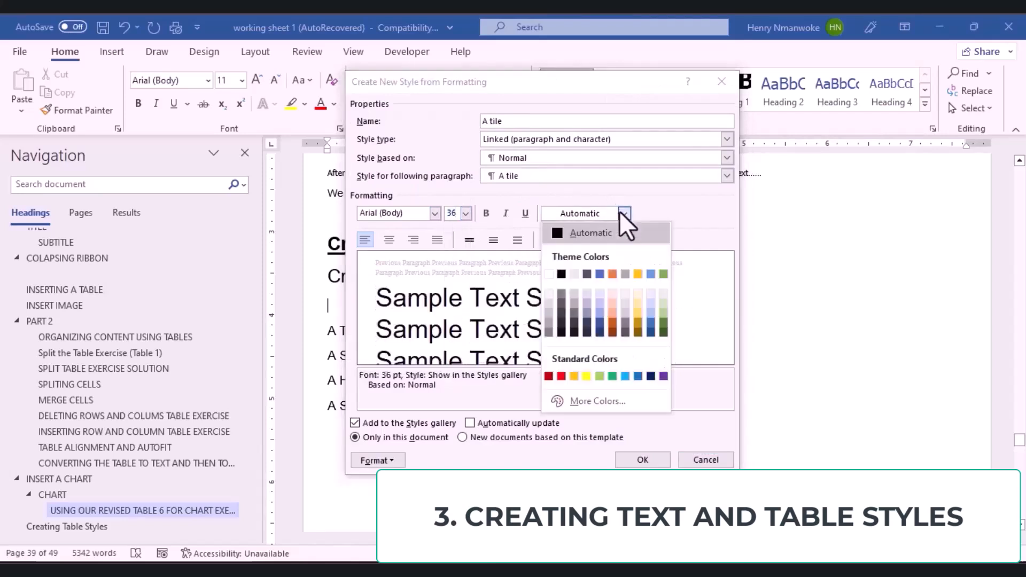
click(554, 230)
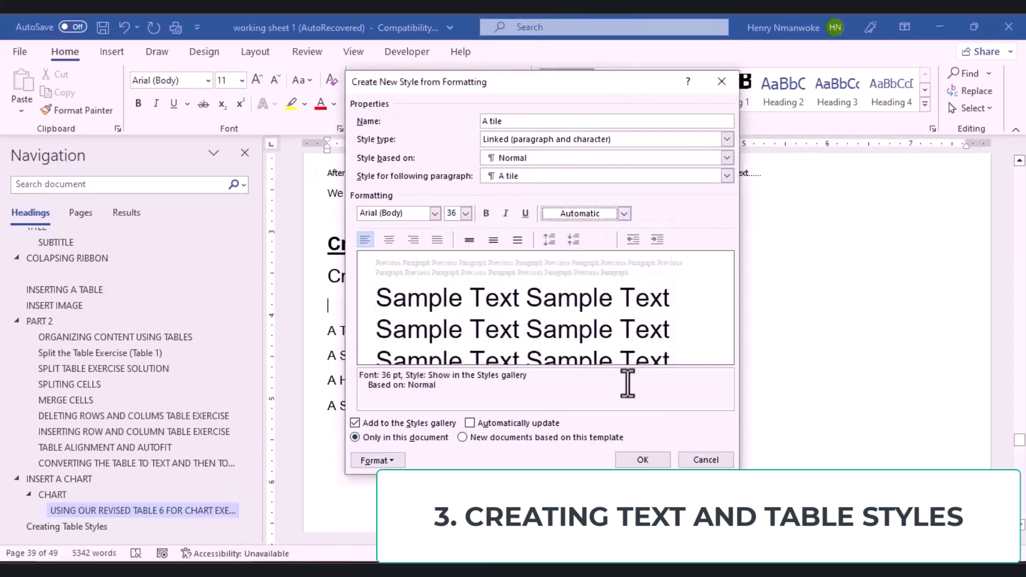
click(639, 459)
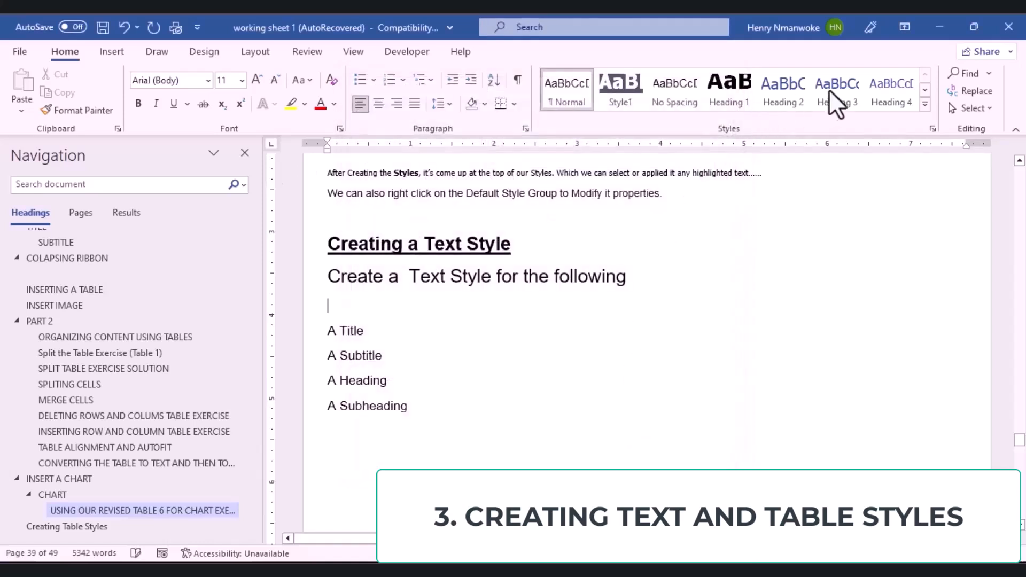
click(925, 104)
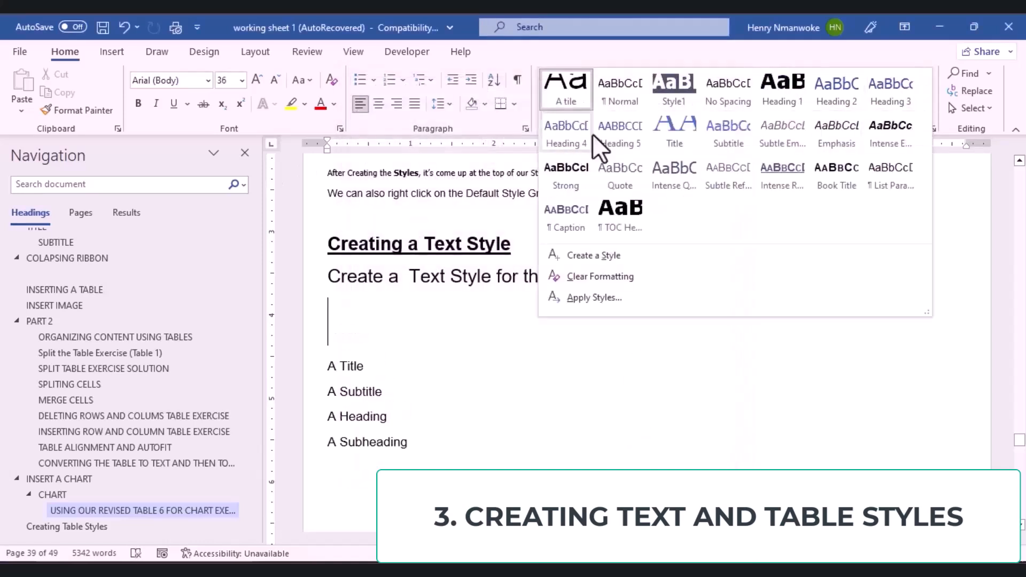
Step: Define the style 'A Subtitle', based on A tile, with a 24 pt font size
click(600, 256)
text(A Subtile)
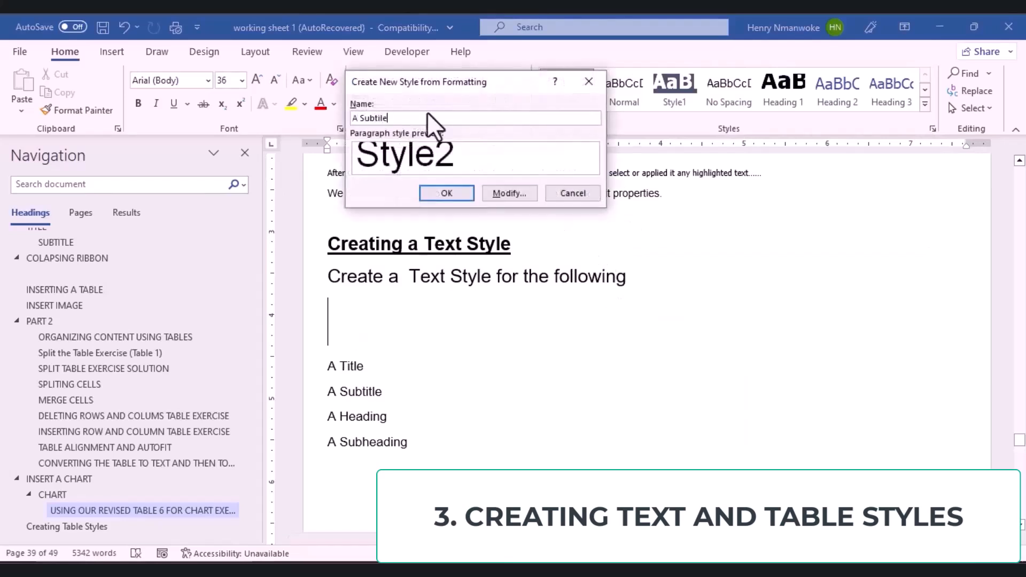
click(508, 193)
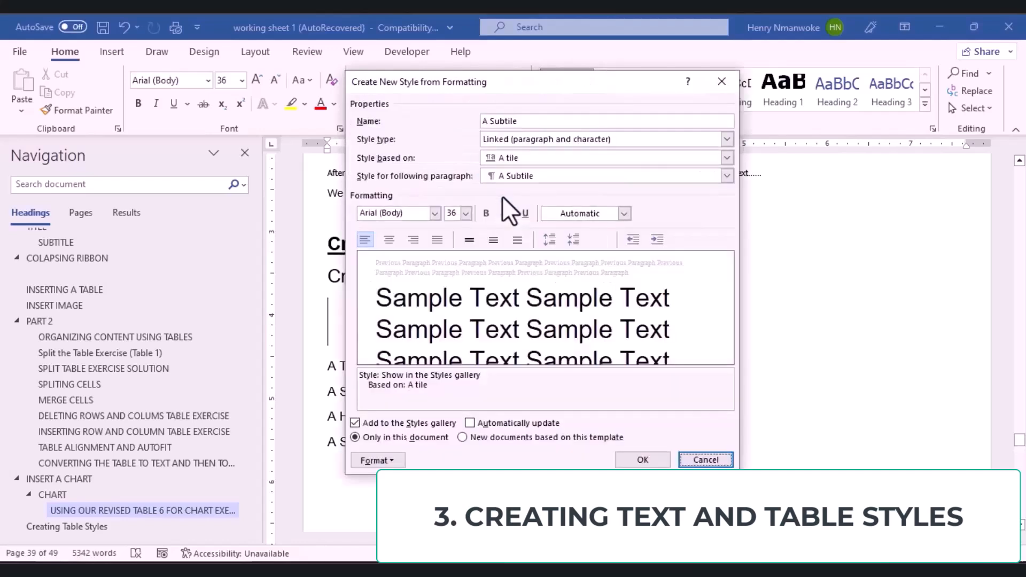
click(467, 213)
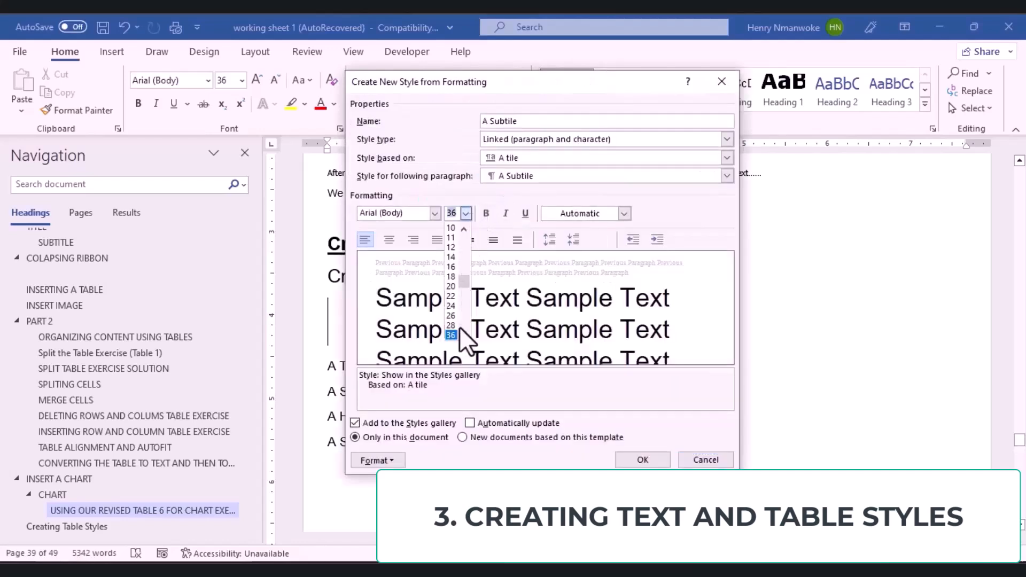
click(451, 306)
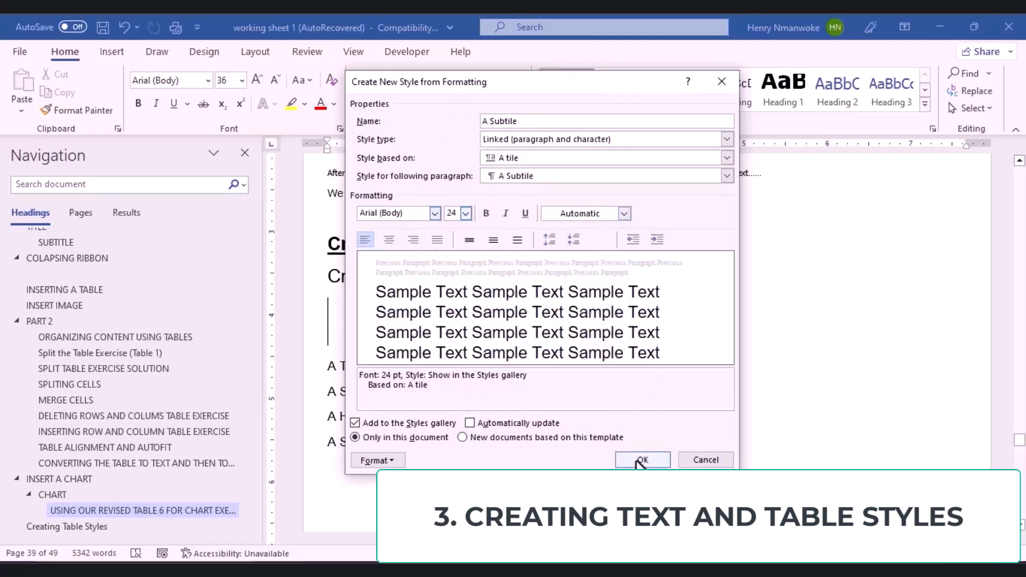
click(639, 459)
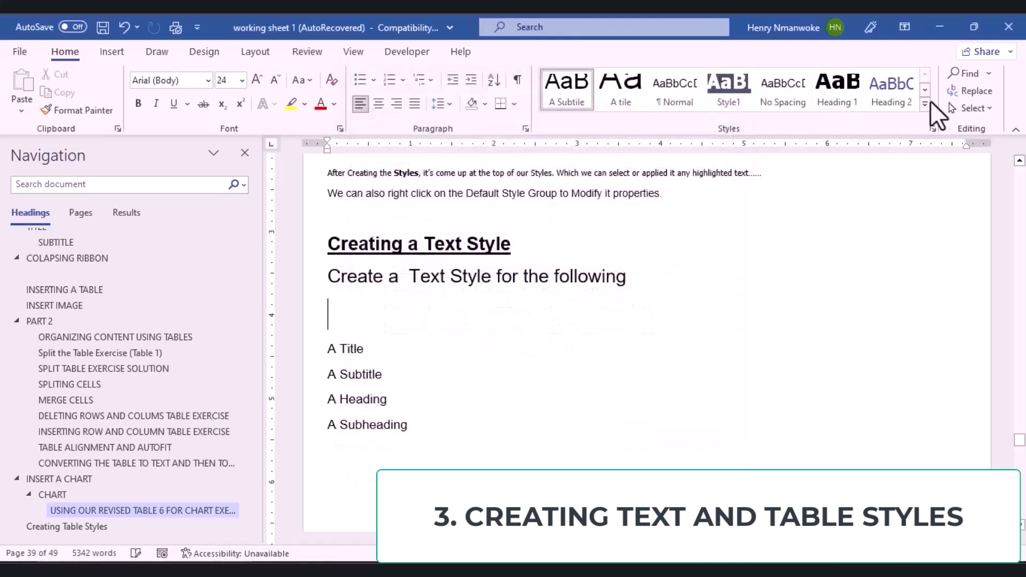
Step: Create the 'A Heading' style based on A Subtitle with 18 pt black text
click(925, 104)
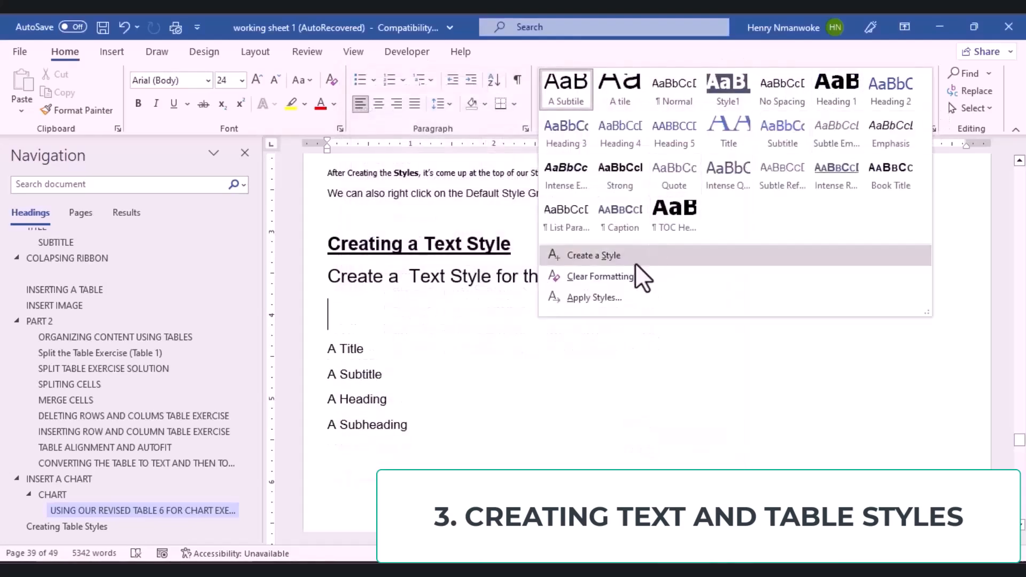
click(617, 256)
text(A Heading)
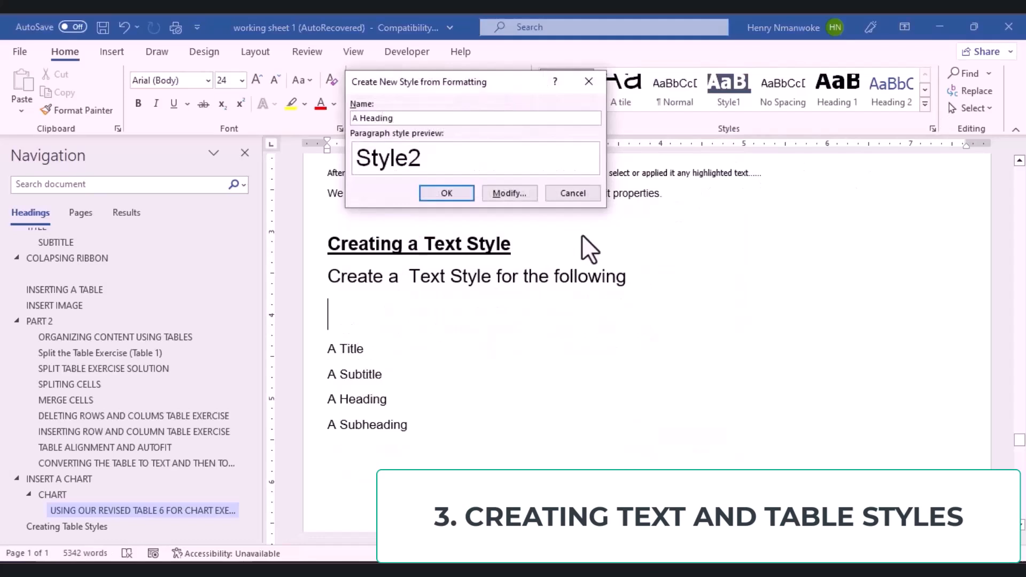
click(494, 193)
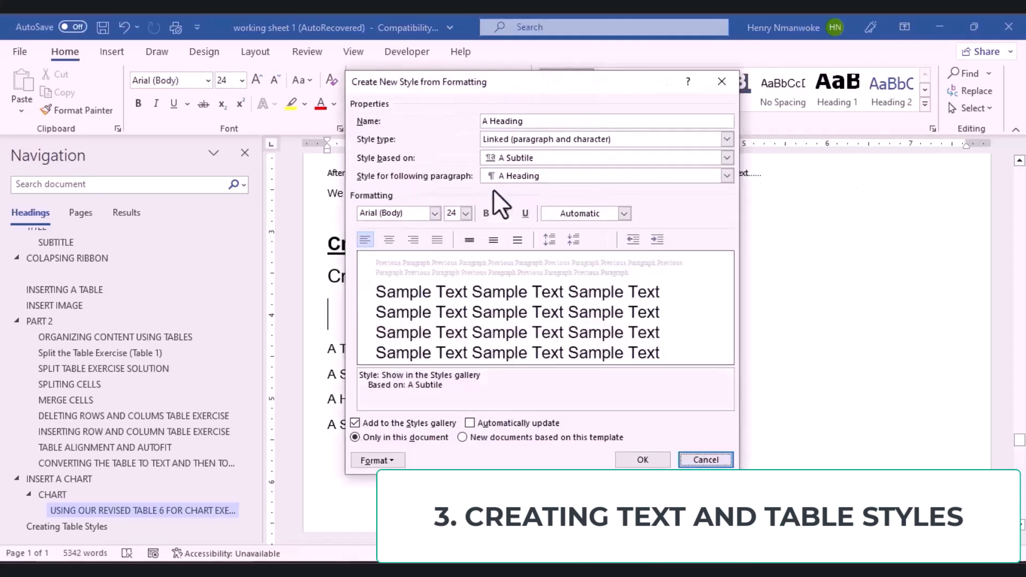
click(465, 213)
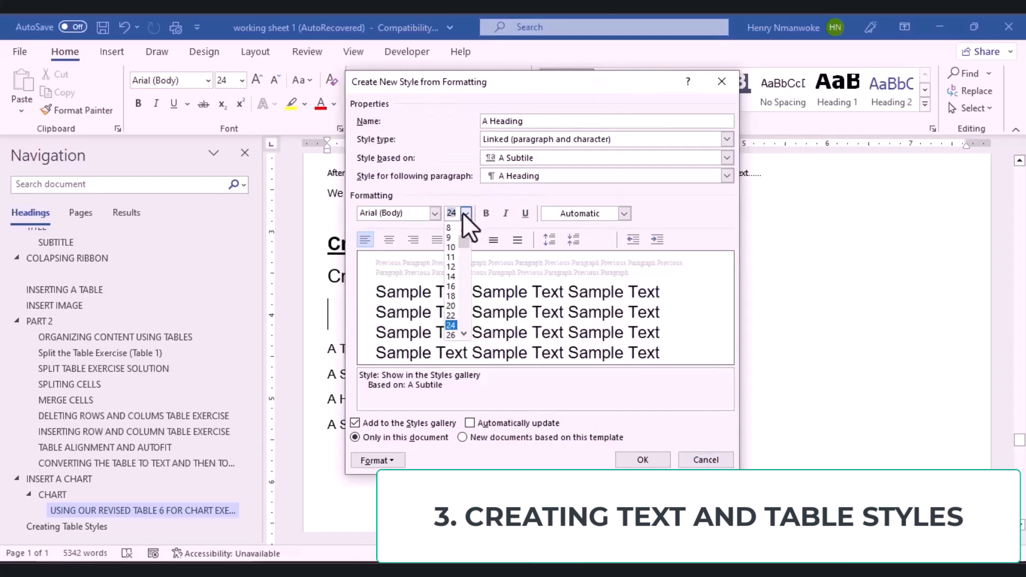
click(451, 307)
click(465, 213)
click(450, 296)
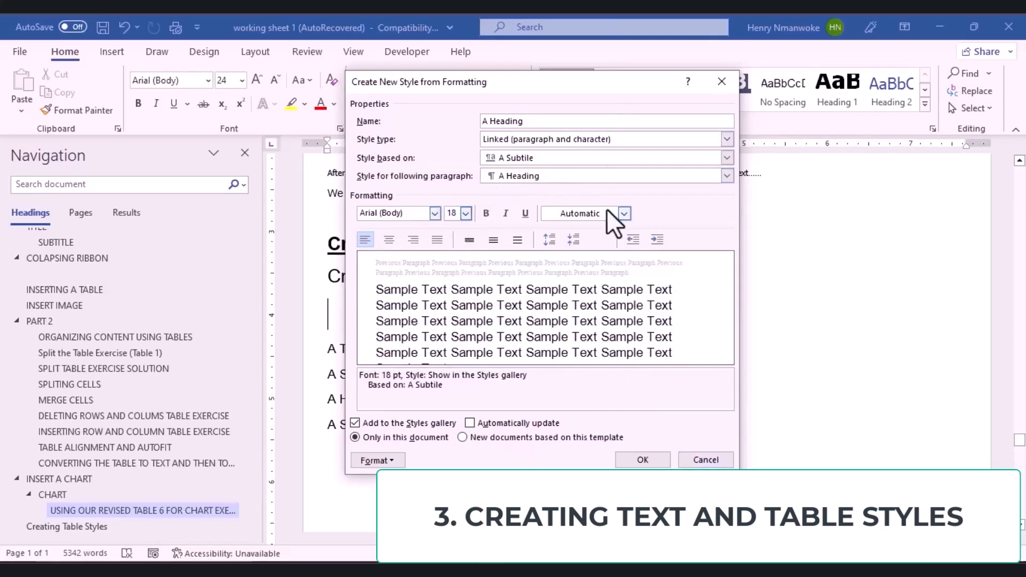
click(625, 213)
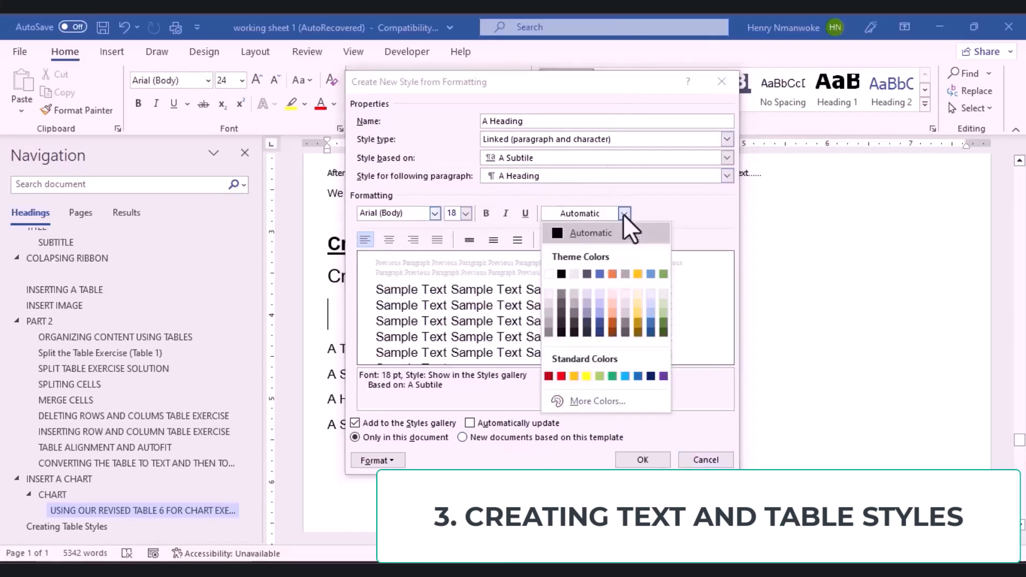
click(592, 235)
click(625, 213)
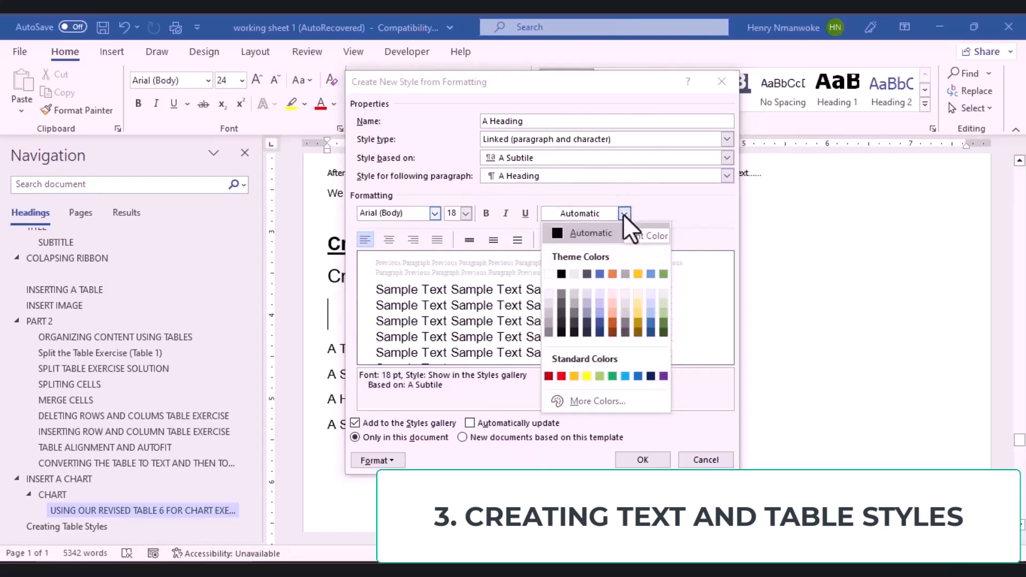
click(561, 274)
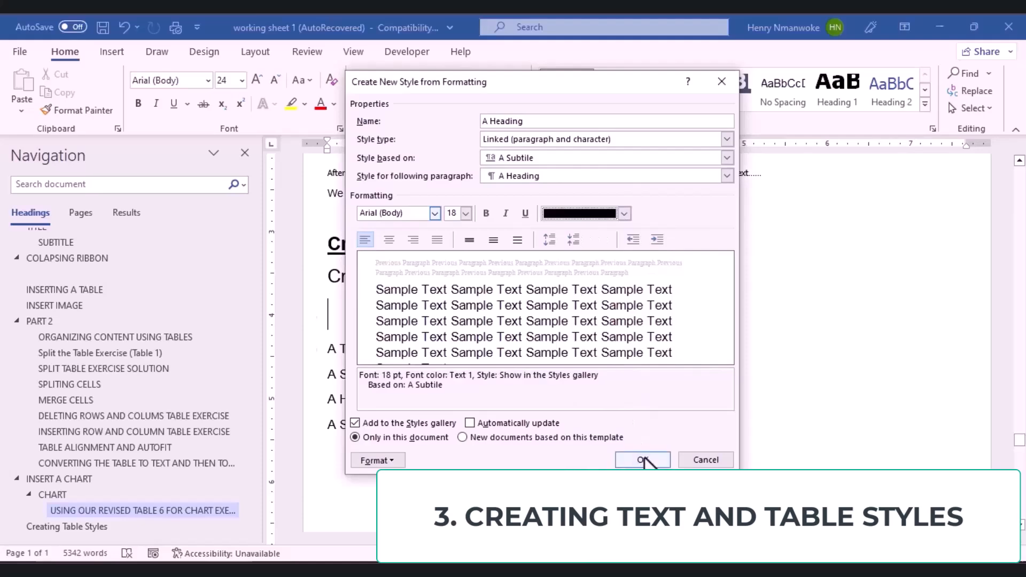
click(643, 460)
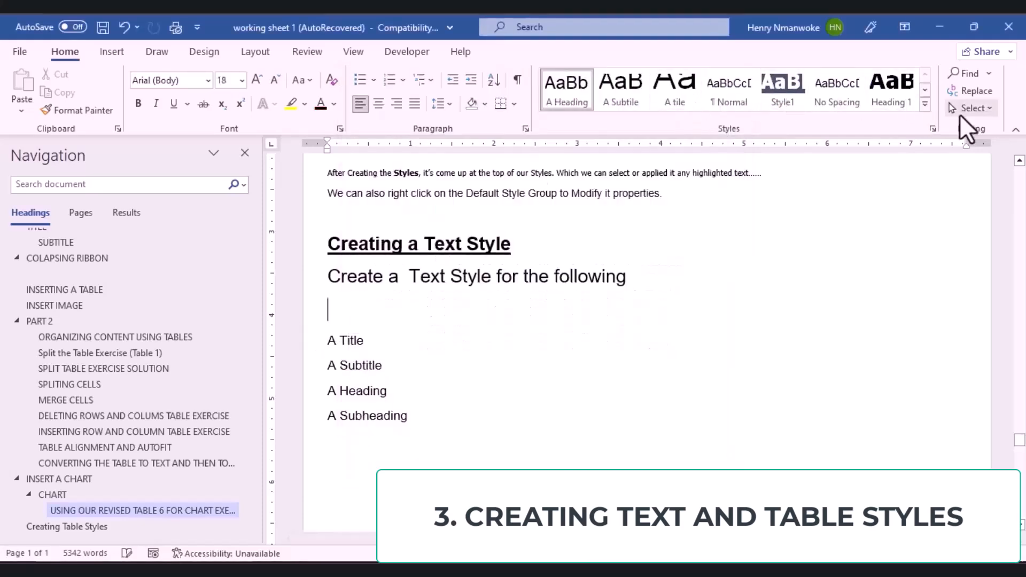
Step: Create the 'A SubHeading' style based on A Heading with 14 pt blue Accent 1 text
click(925, 105)
click(594, 255)
text(A SubHeading)
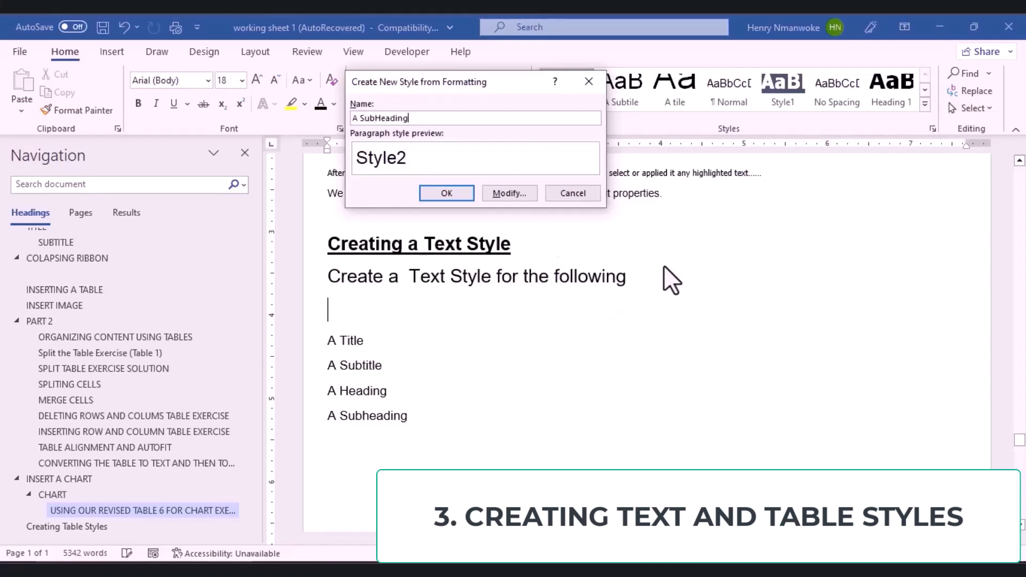
click(502, 194)
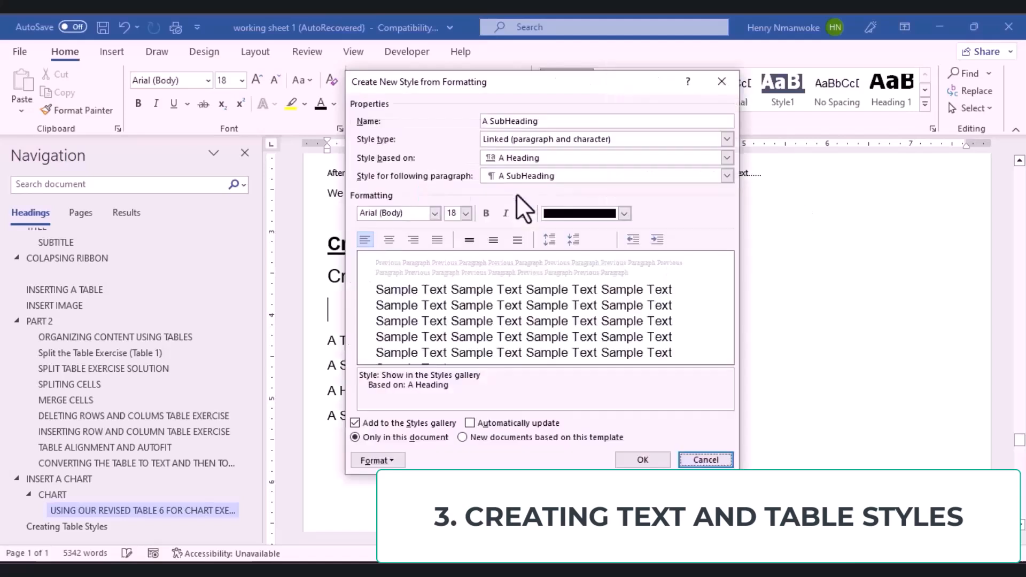
click(466, 213)
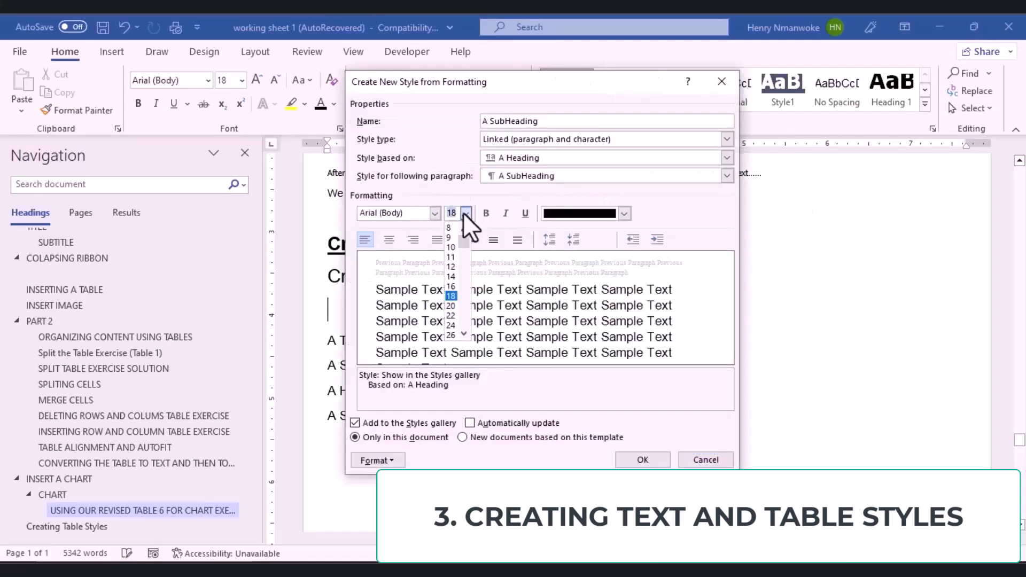
click(454, 278)
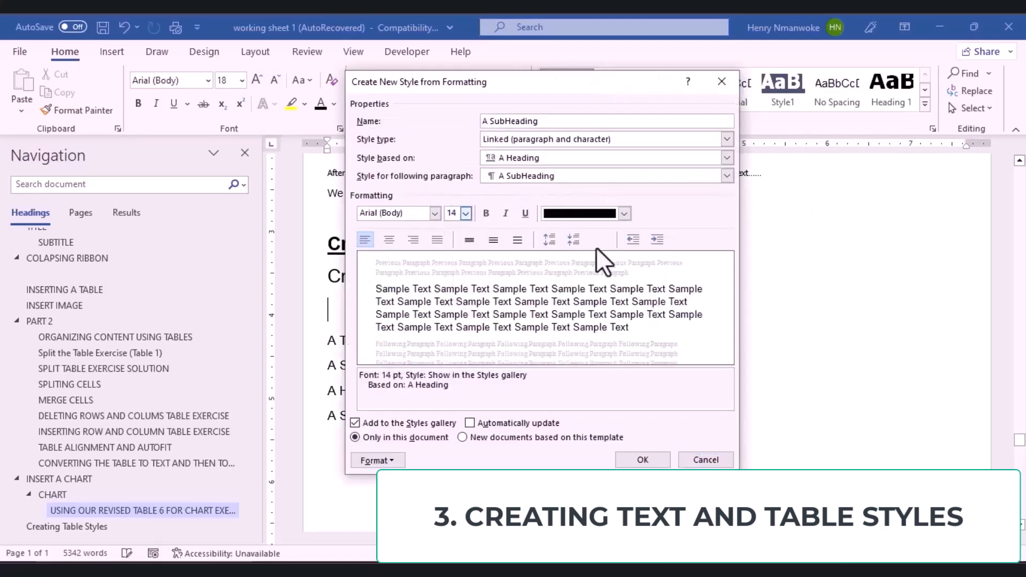
click(624, 214)
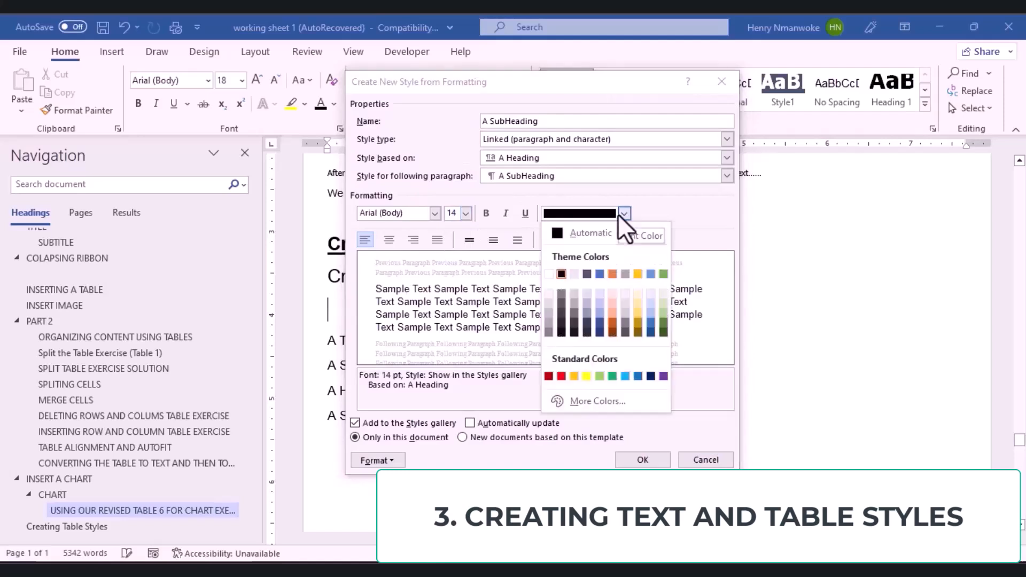
click(599, 274)
click(649, 460)
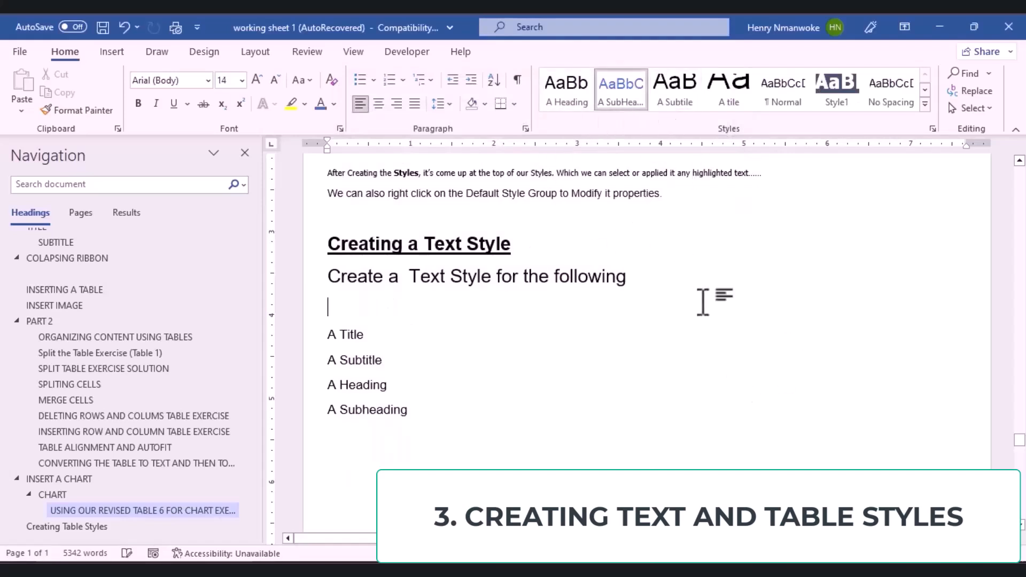
click(567, 107)
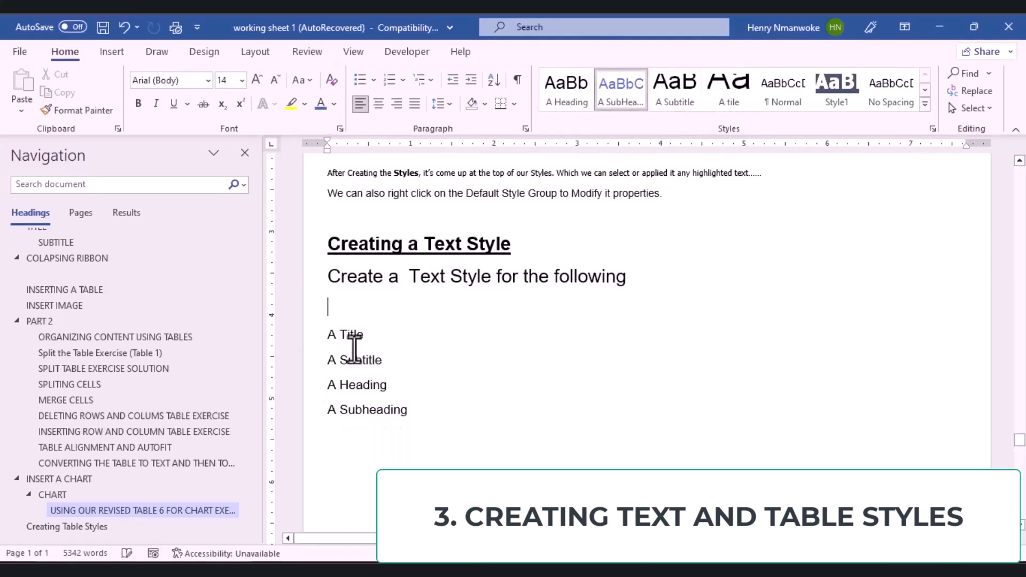
click(357, 335)
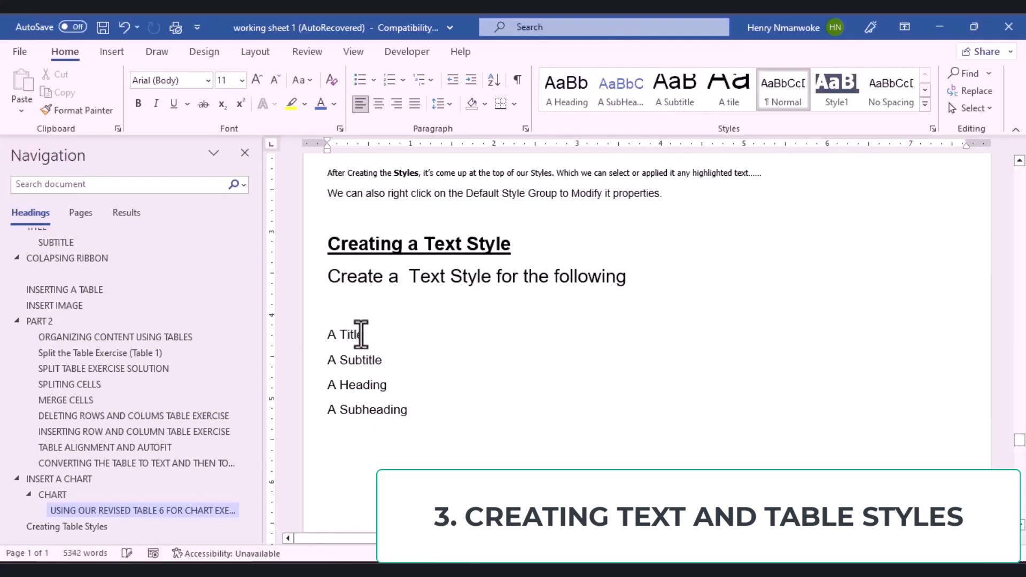
Step: Apply the A Title style to the A Title line
drag(367, 336, 313, 339)
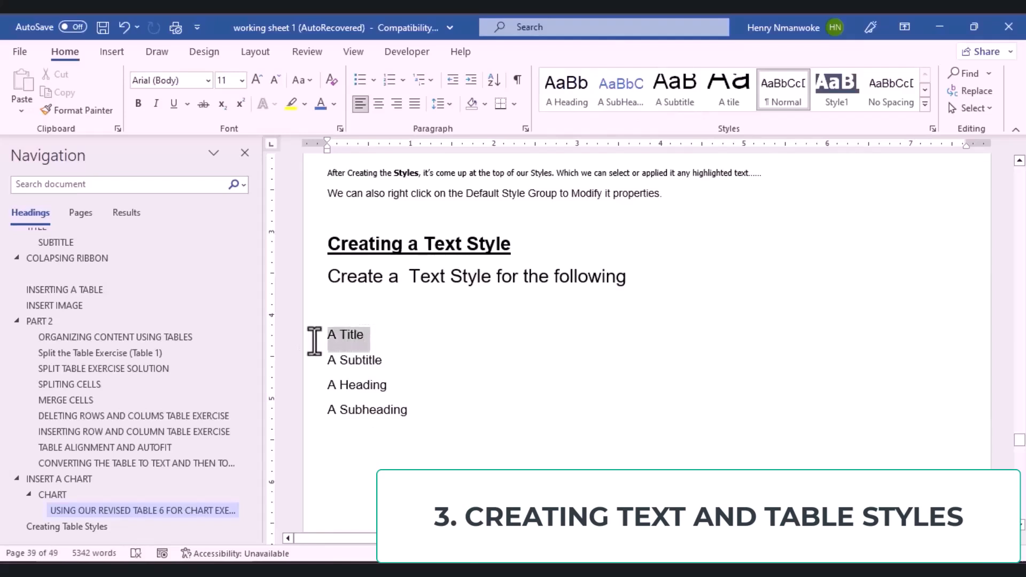
click(727, 91)
scroll(360, 369, down, 3)
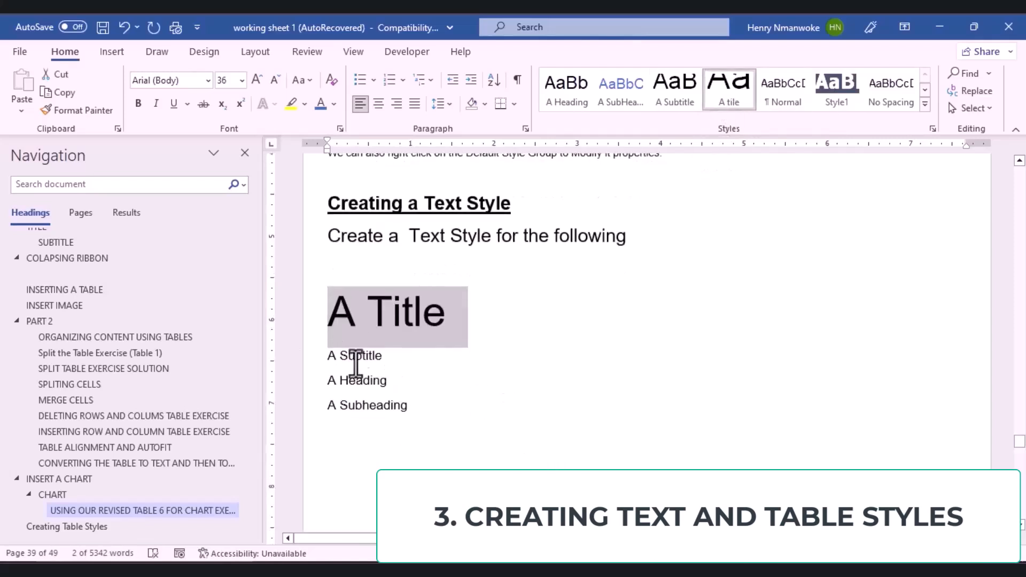
click(426, 287)
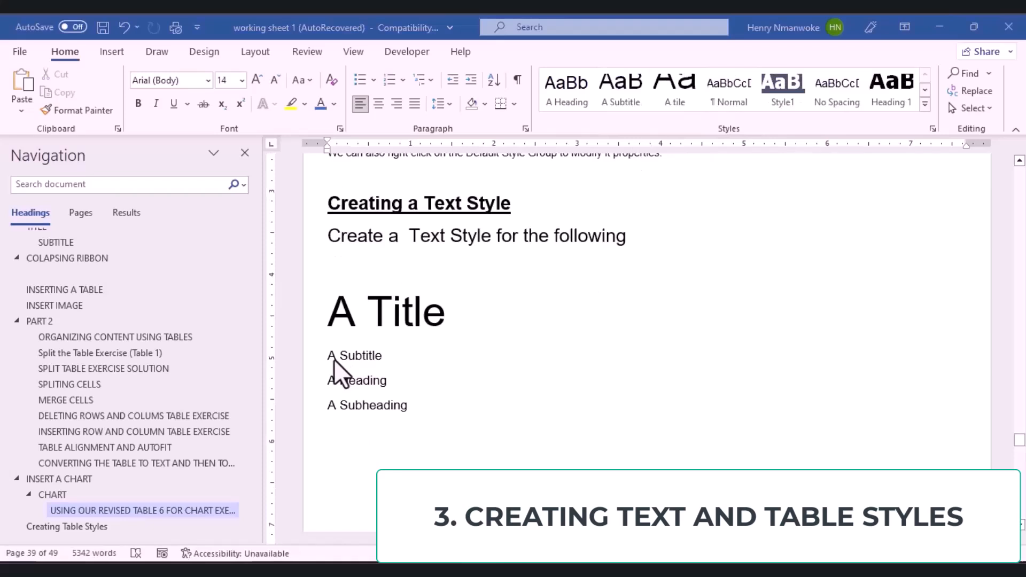
Step: Apply the A Subtitle style to the A Subtitle line
triple_click(364, 357)
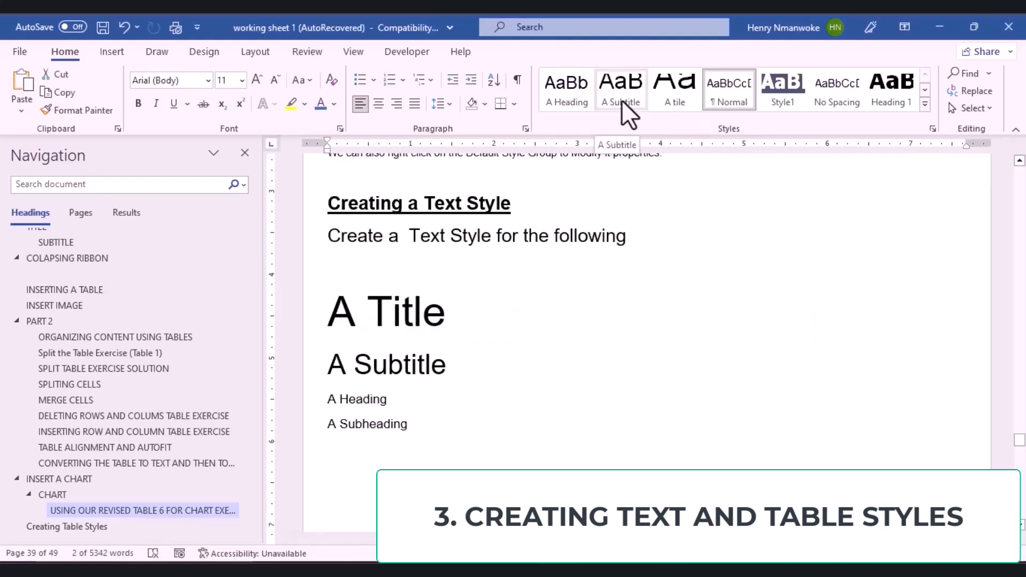
click(623, 103)
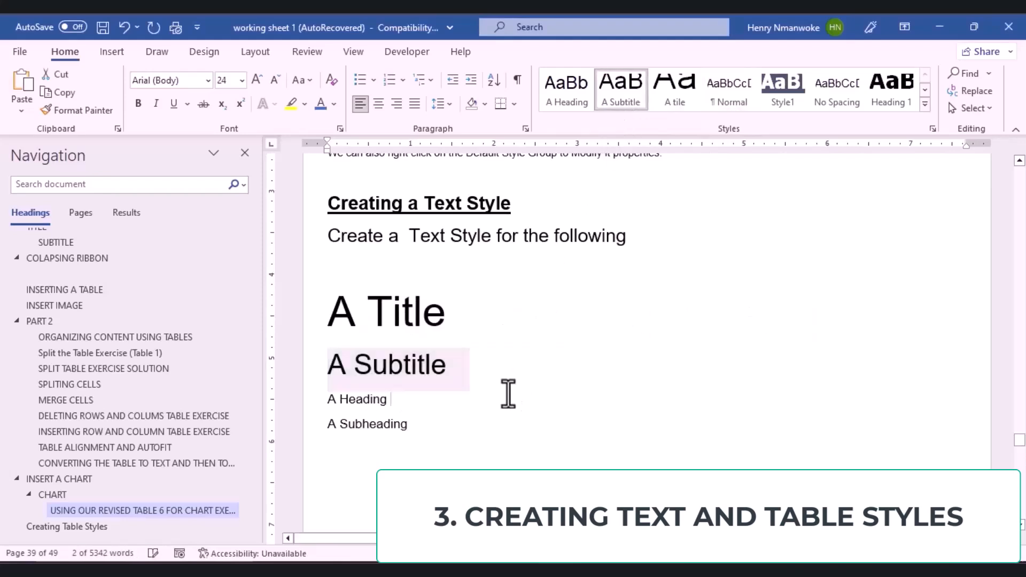
click(506, 393)
scroll(366, 413, down, 1)
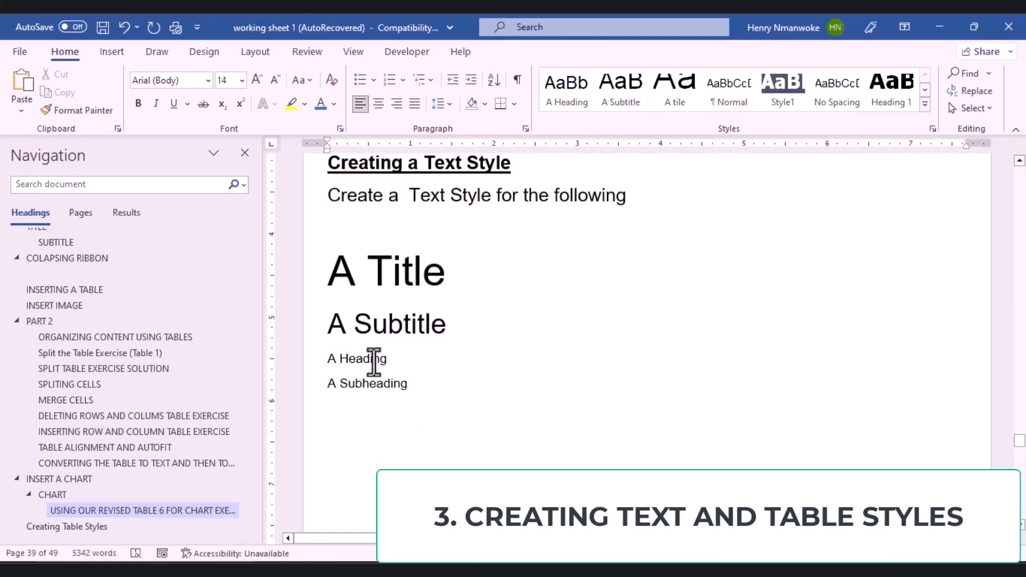
Step: Select the whole A Heading line and apply the A Heading style
double_click(369, 359)
click(280, 455)
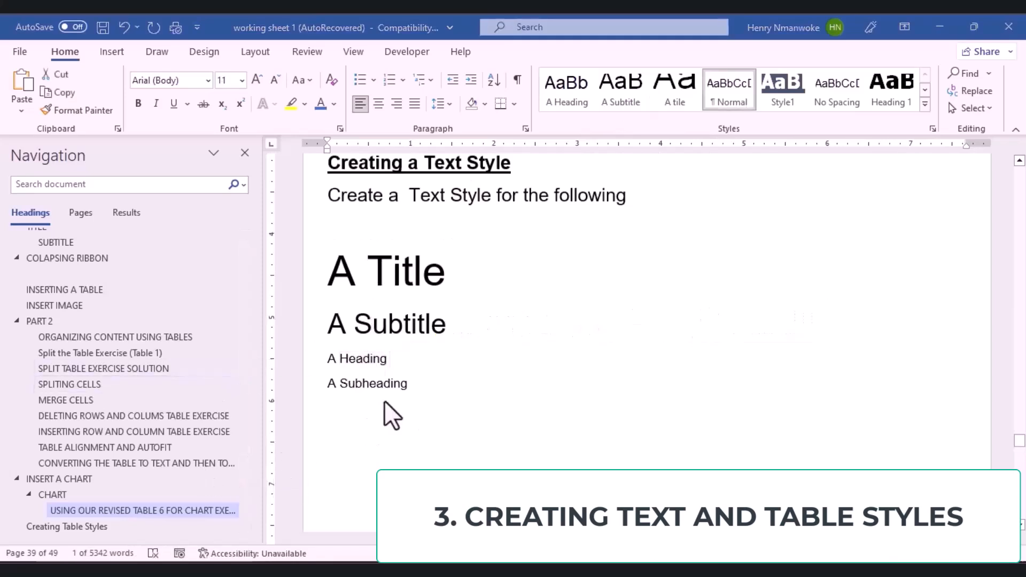
double_click(389, 367)
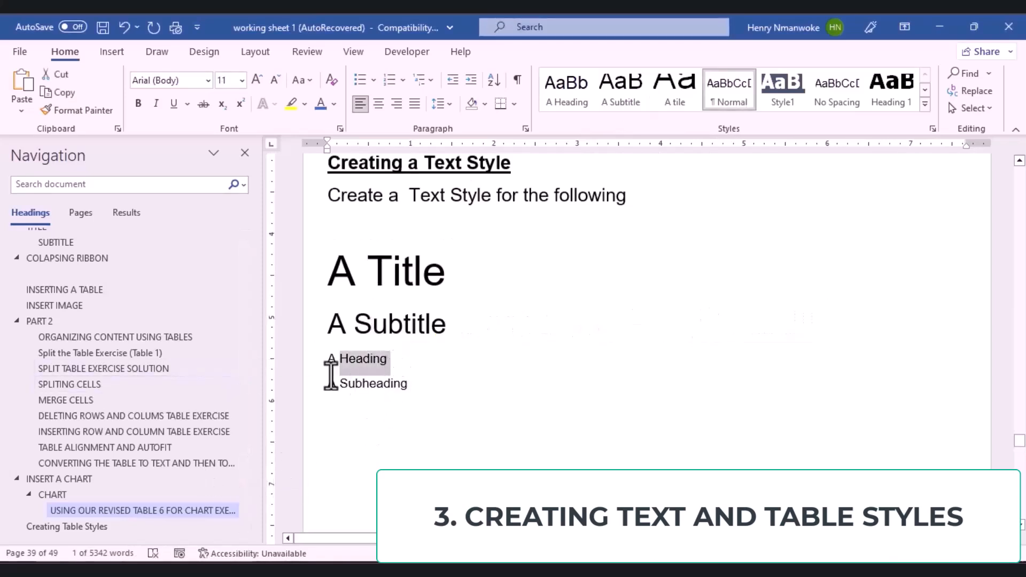
click(326, 368)
drag(327, 363, 410, 356)
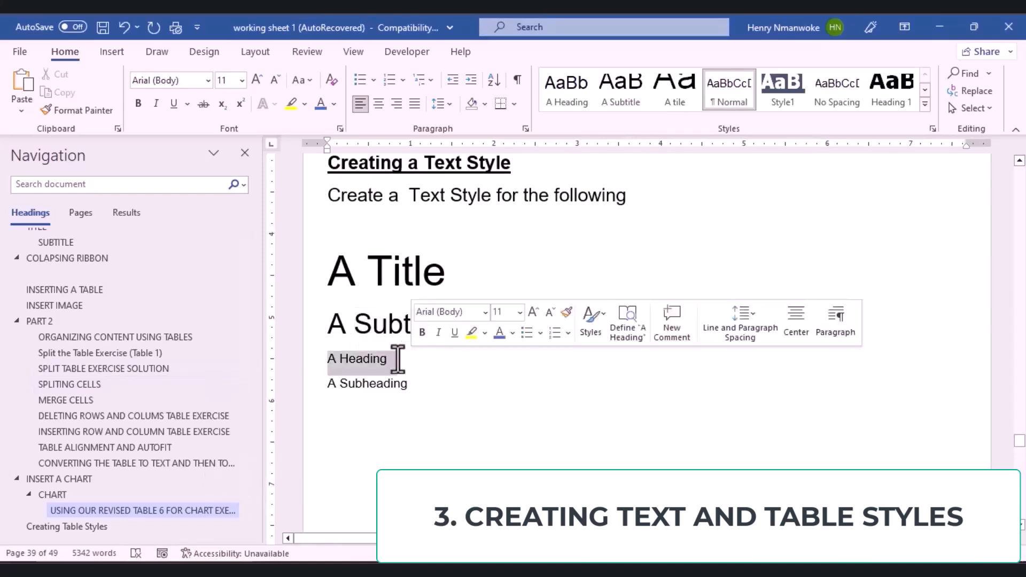
click(564, 94)
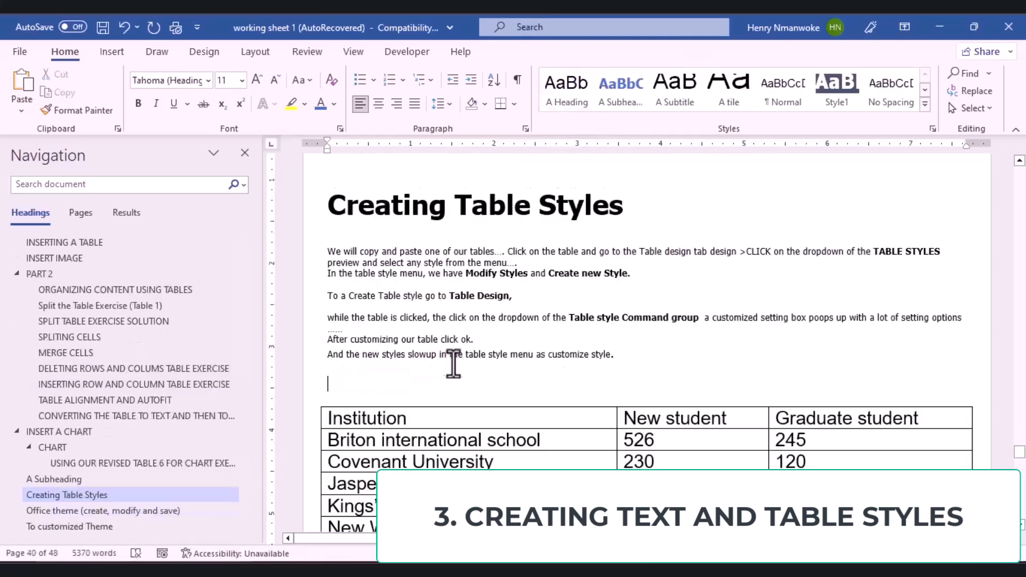
Step: Scroll to the Institution table and select the entire table with its selector
drag(502, 317, 465, 354)
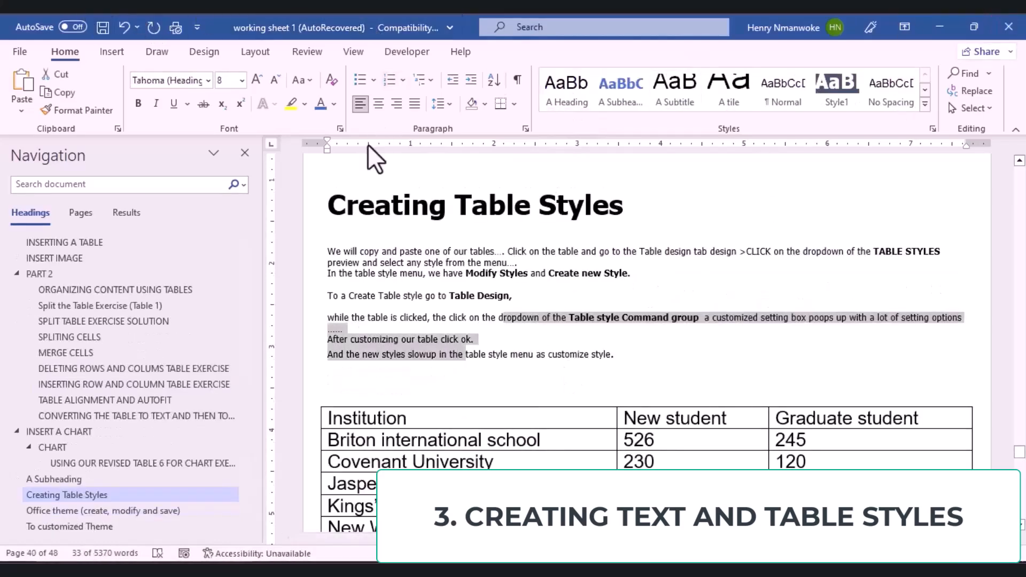
click(622, 282)
scroll(460, 342, down, 1)
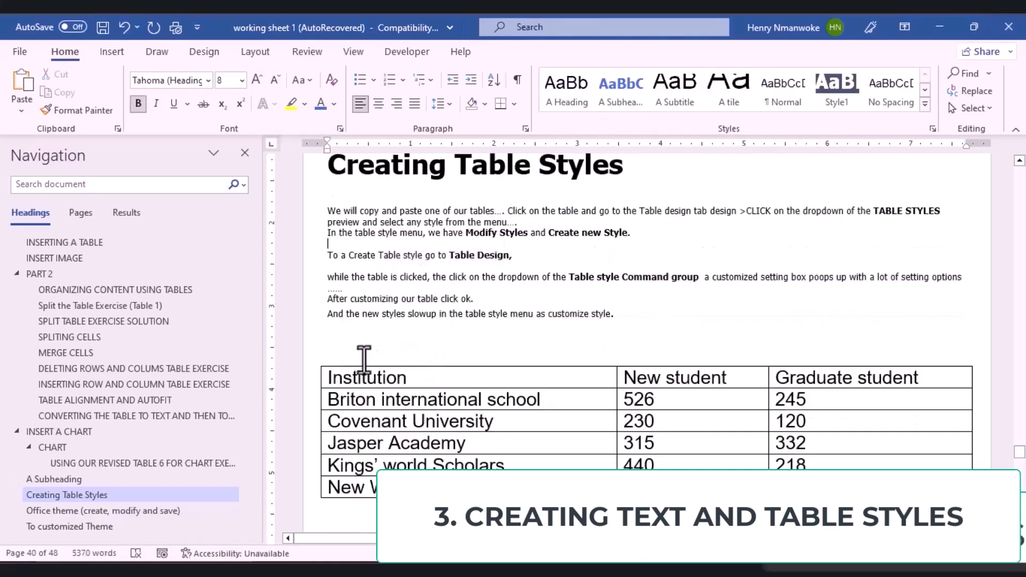
scroll(360, 355, down, 1)
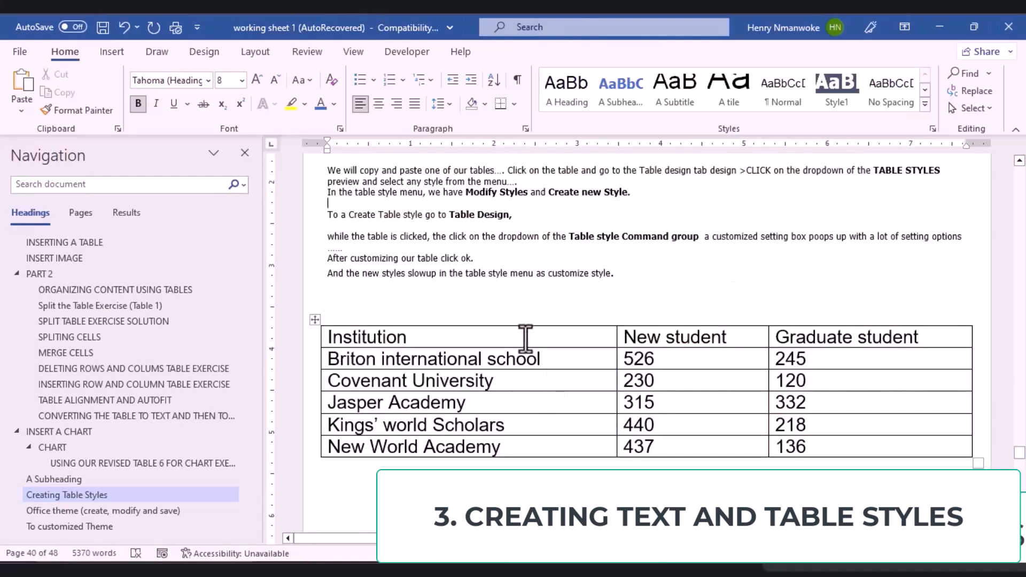
scroll(441, 321, up, 3)
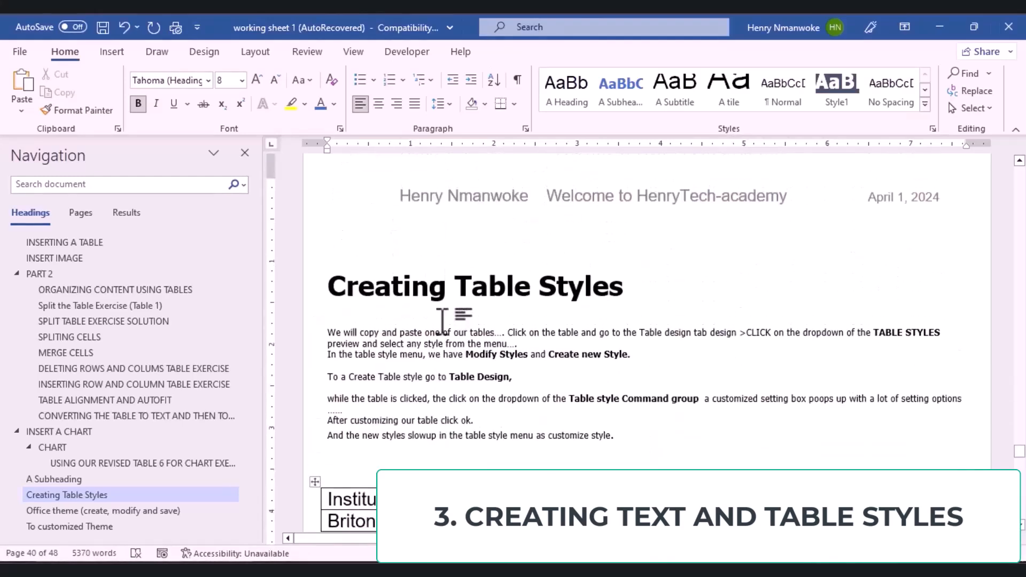
scroll(442, 320, down, 3)
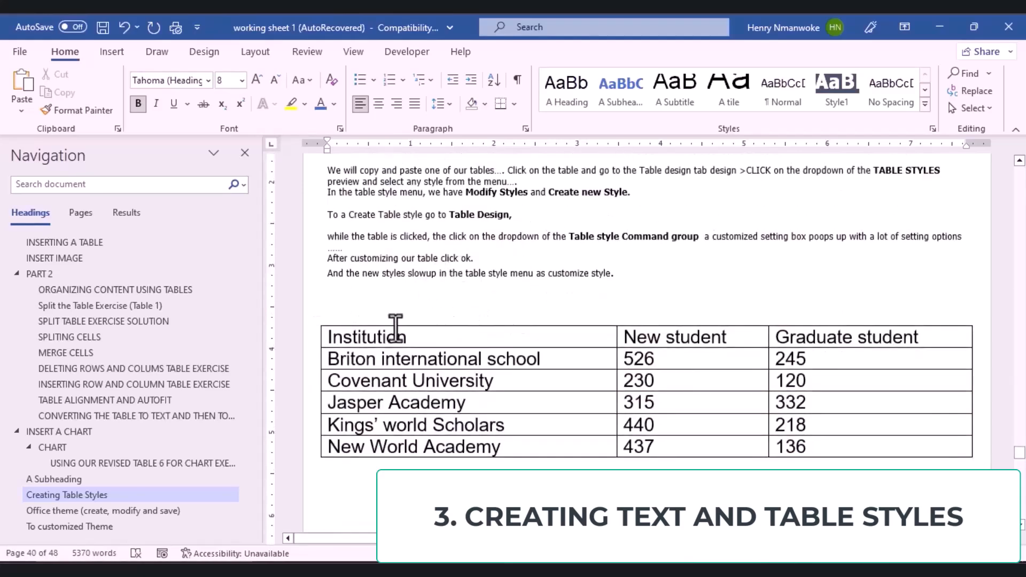
click(396, 323)
click(314, 319)
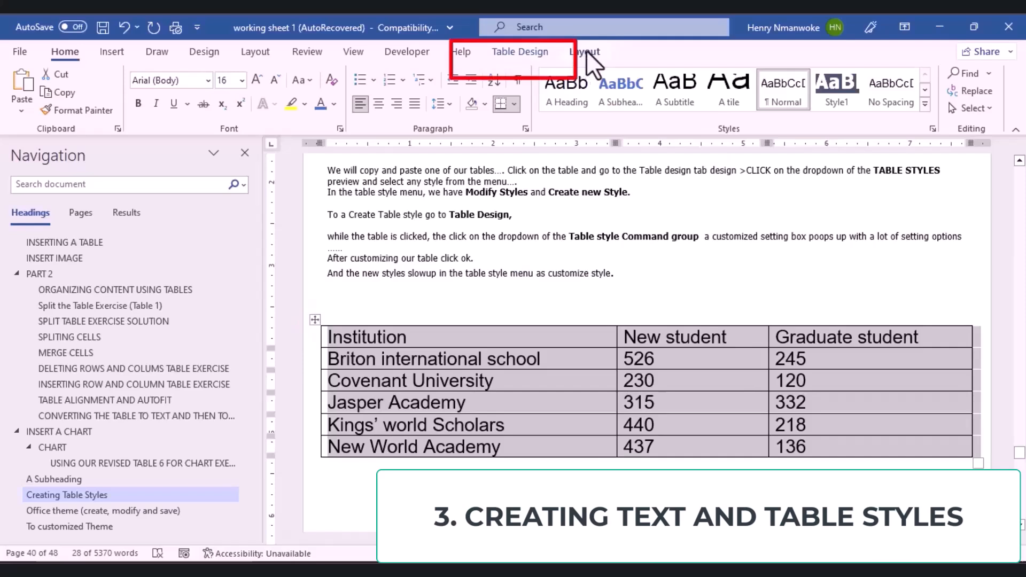
Step: Apply the green Grid Table 5 Dark - Accent 6 style from the Table Design gallery
click(517, 53)
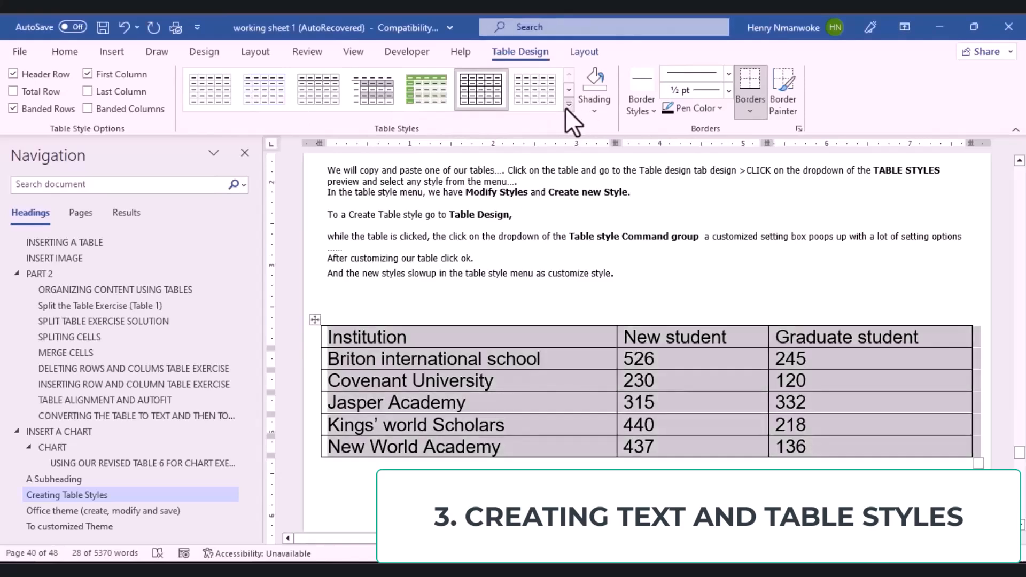
click(568, 105)
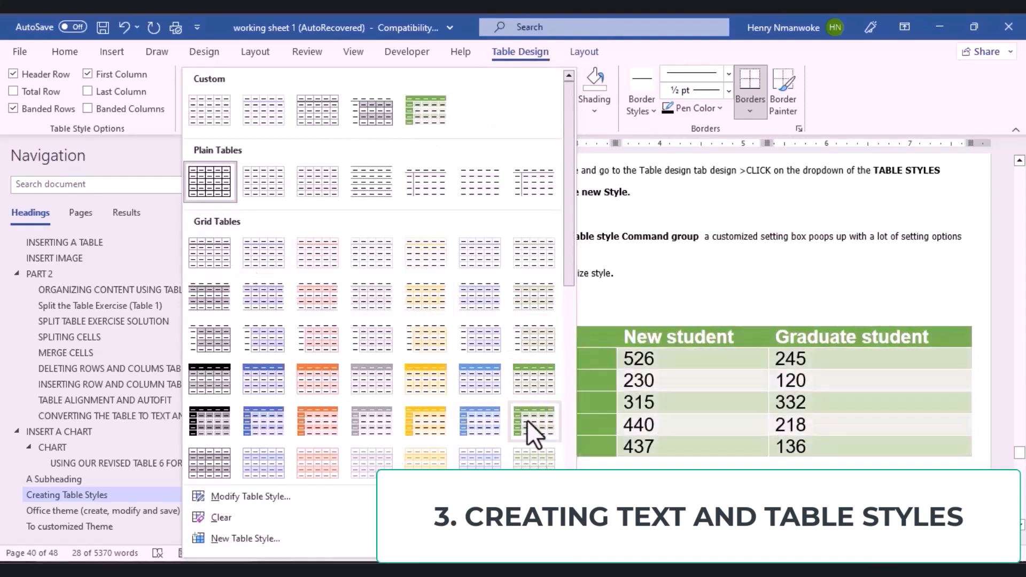
click(527, 420)
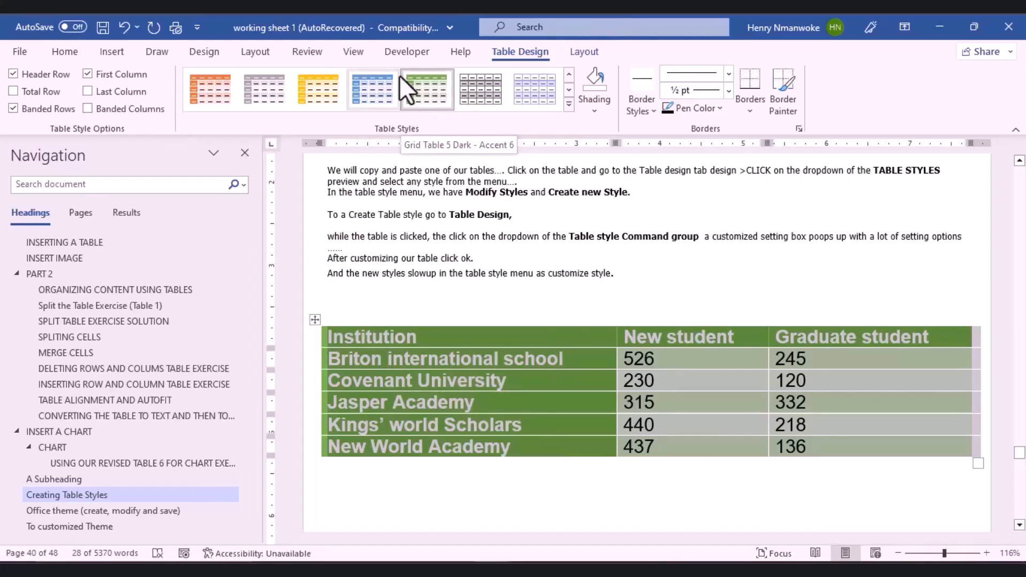
Step: Start modifying the green grid table style, keeping Table Normal as its base
right_click(439, 88)
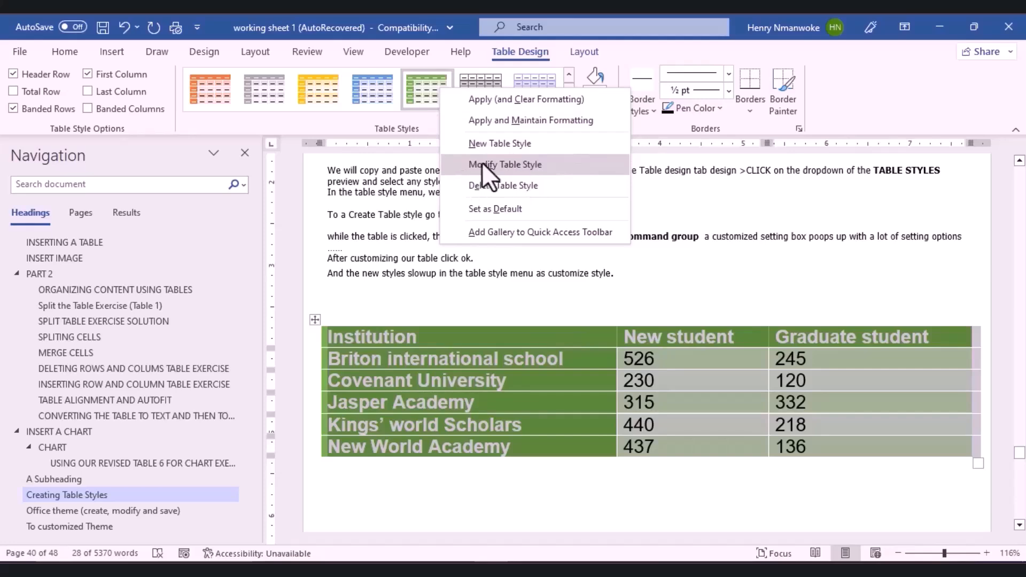
click(518, 164)
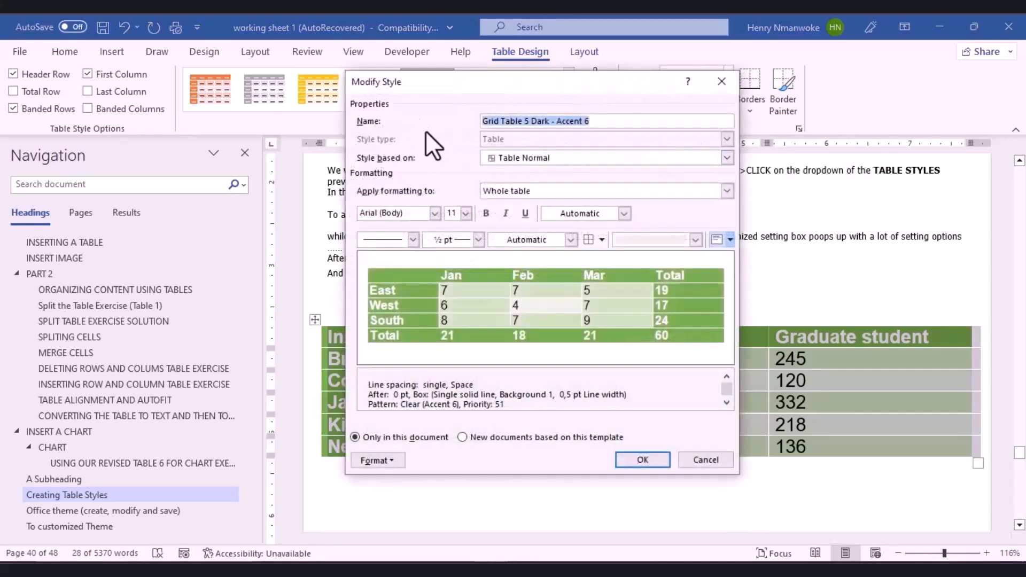
drag(449, 89, 291, 233)
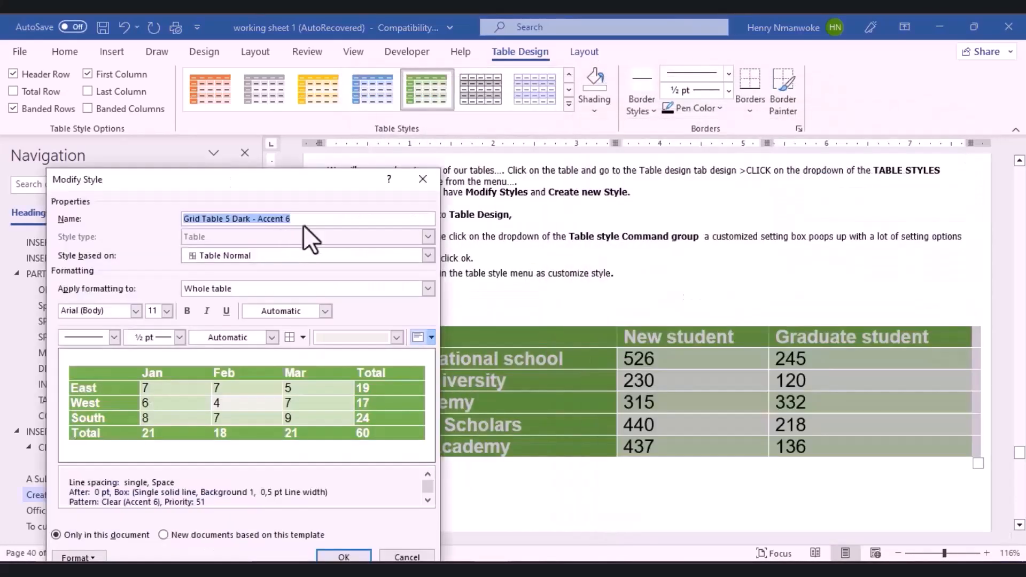
click(294, 219)
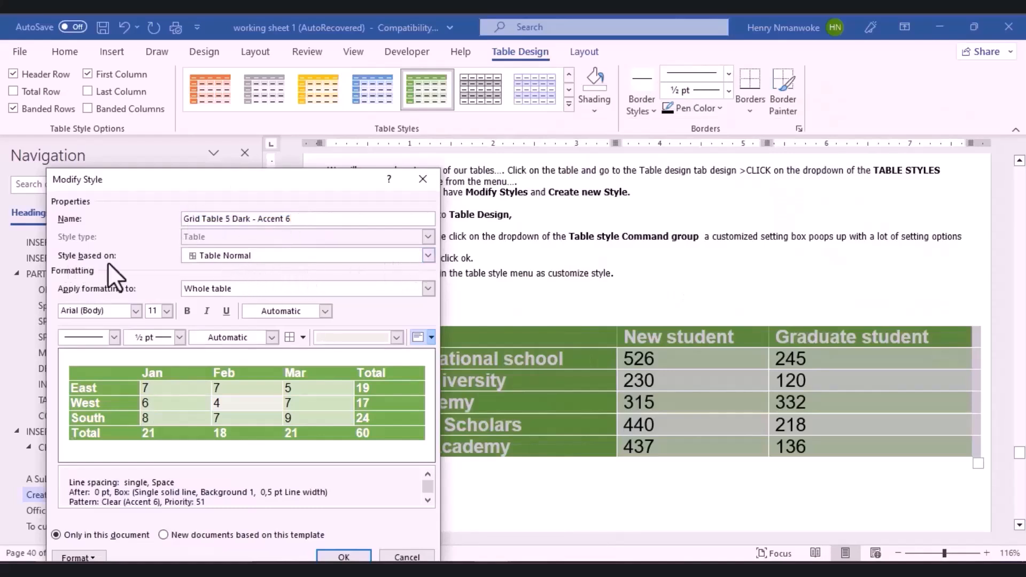
click(429, 255)
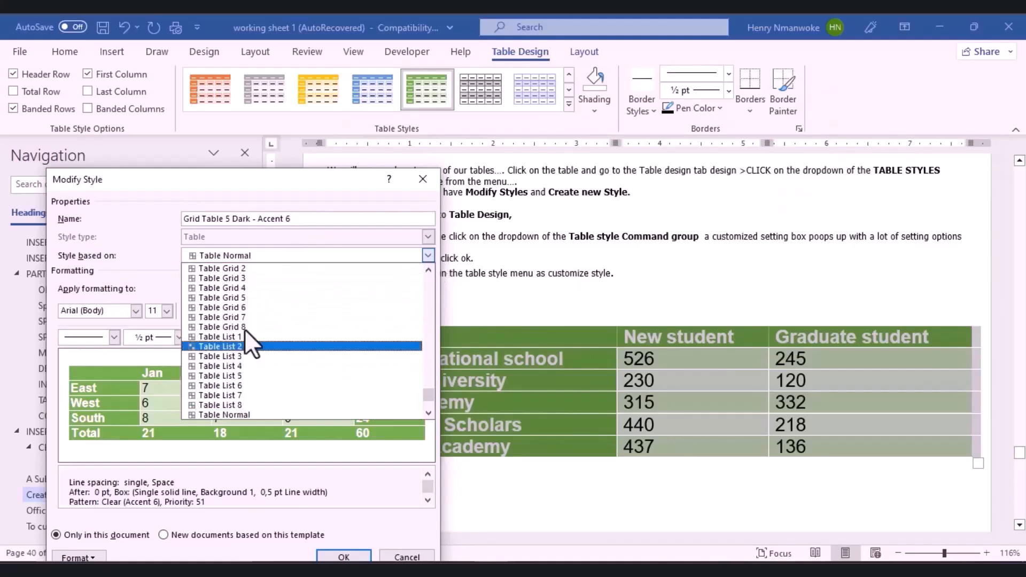
click(152, 226)
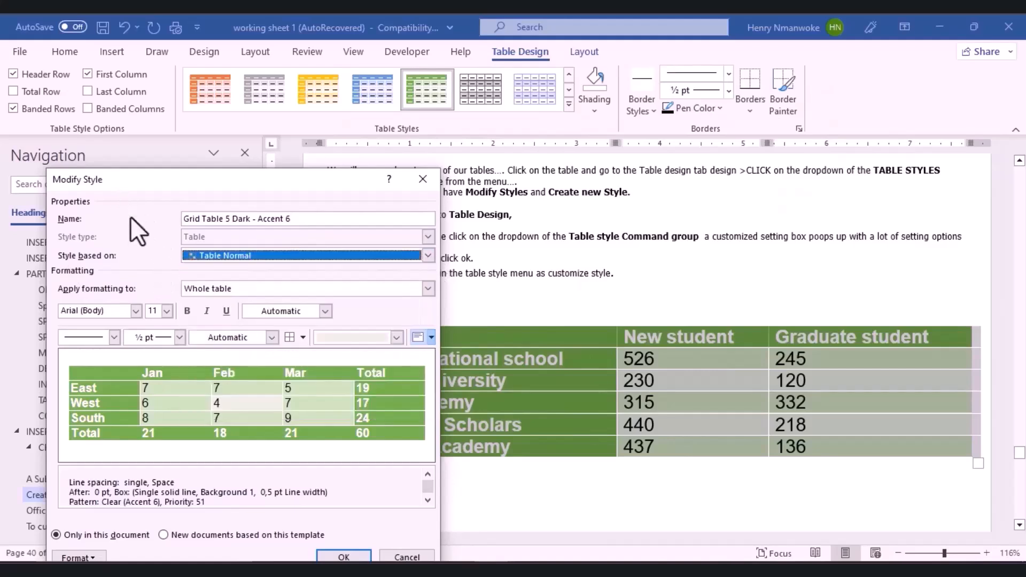
Step: Set the style's text to Tahoma 12 pt in red and confirm the change
click(136, 312)
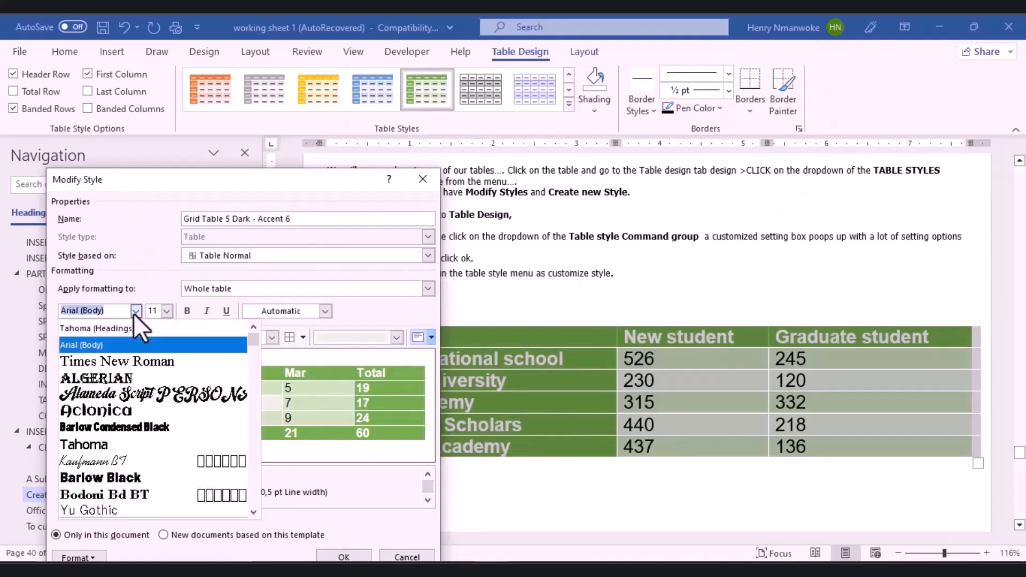
click(108, 447)
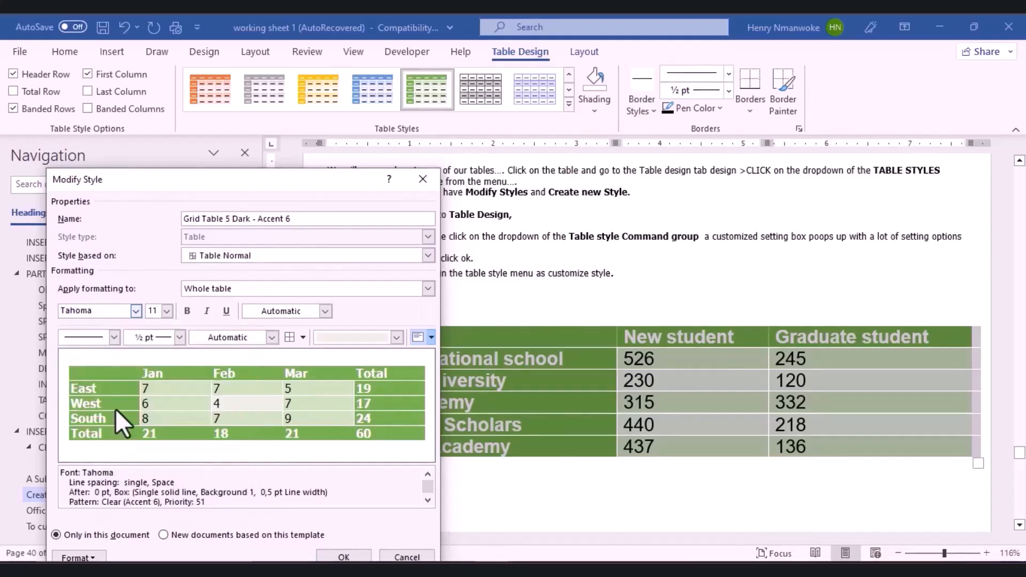
click(167, 312)
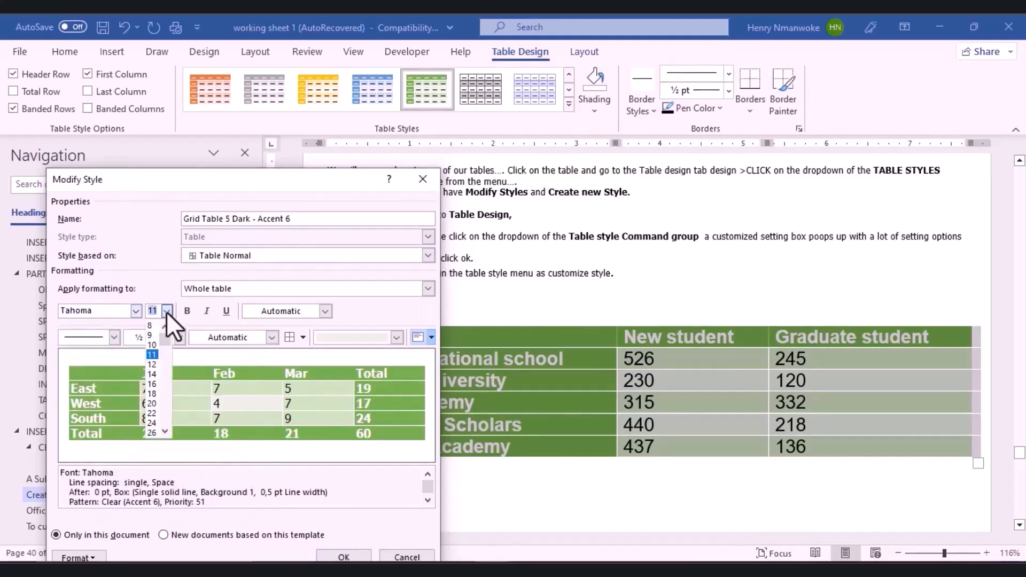
click(153, 365)
click(326, 312)
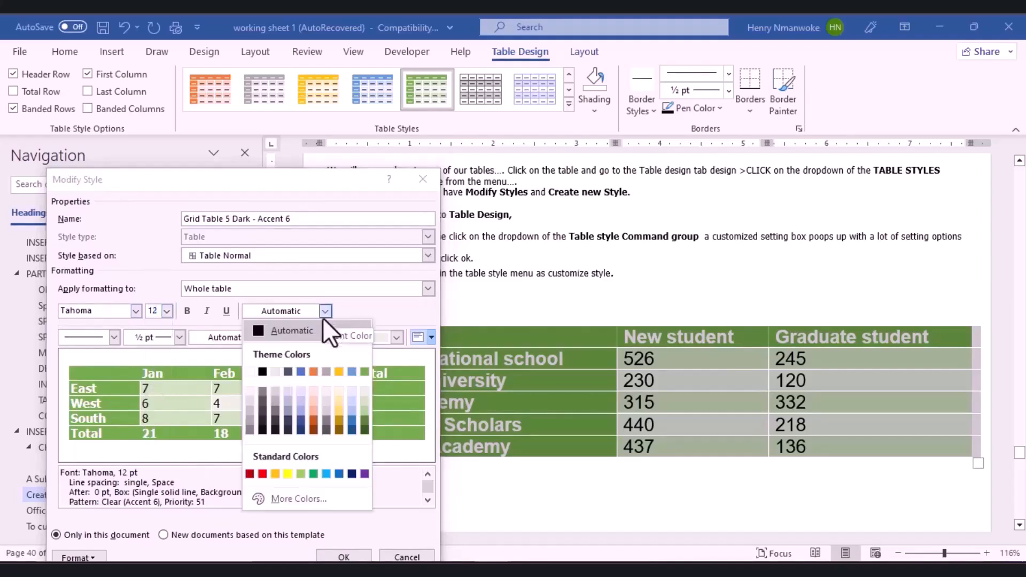
click(262, 474)
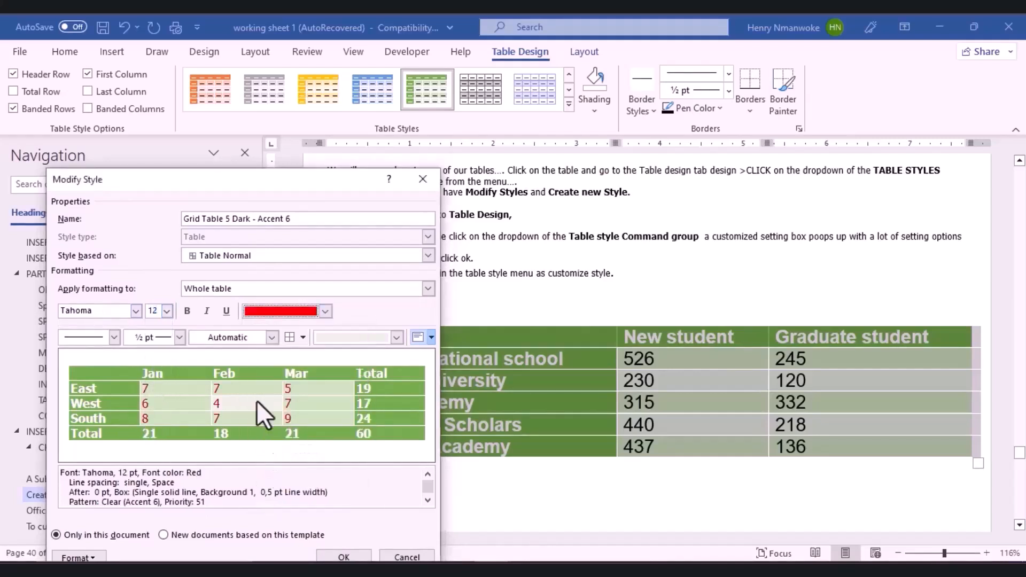
click(179, 337)
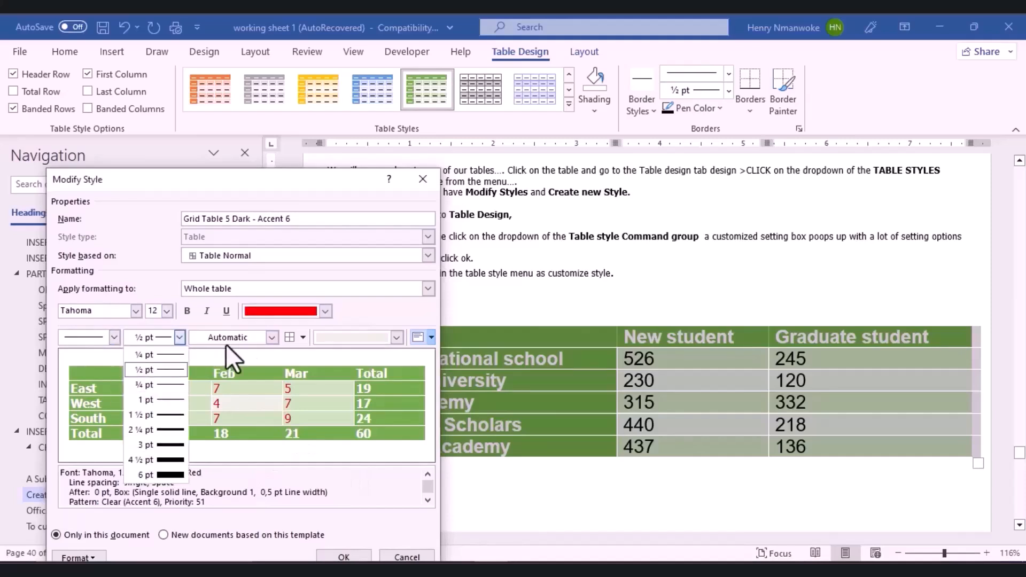
click(277, 335)
click(272, 337)
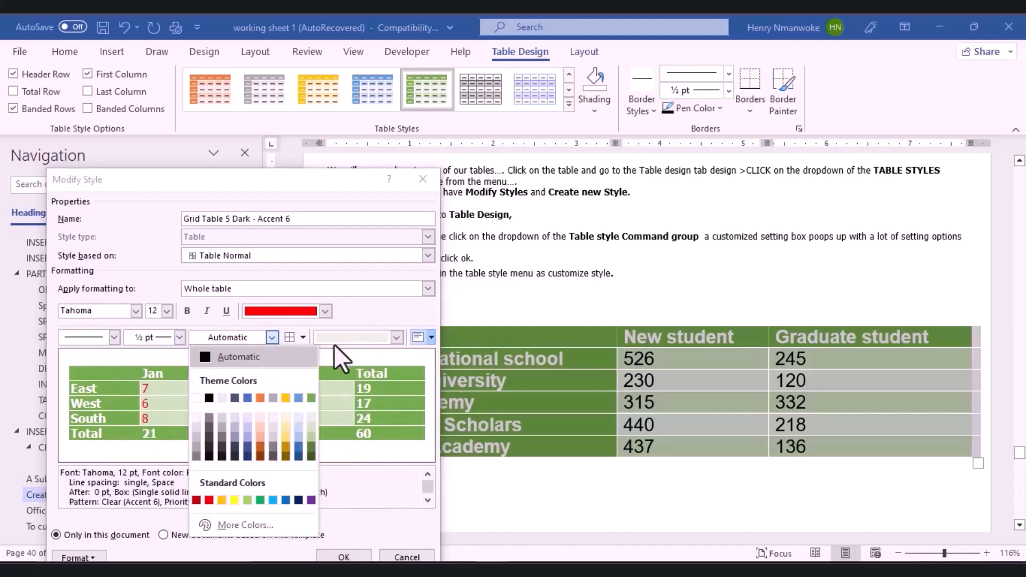
click(373, 316)
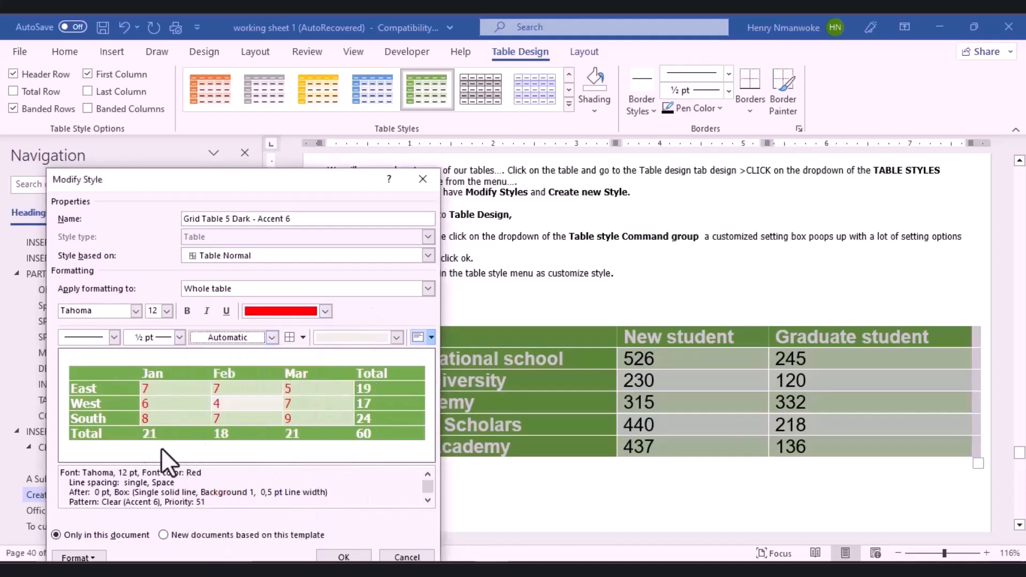
scroll(242, 475, down, 1)
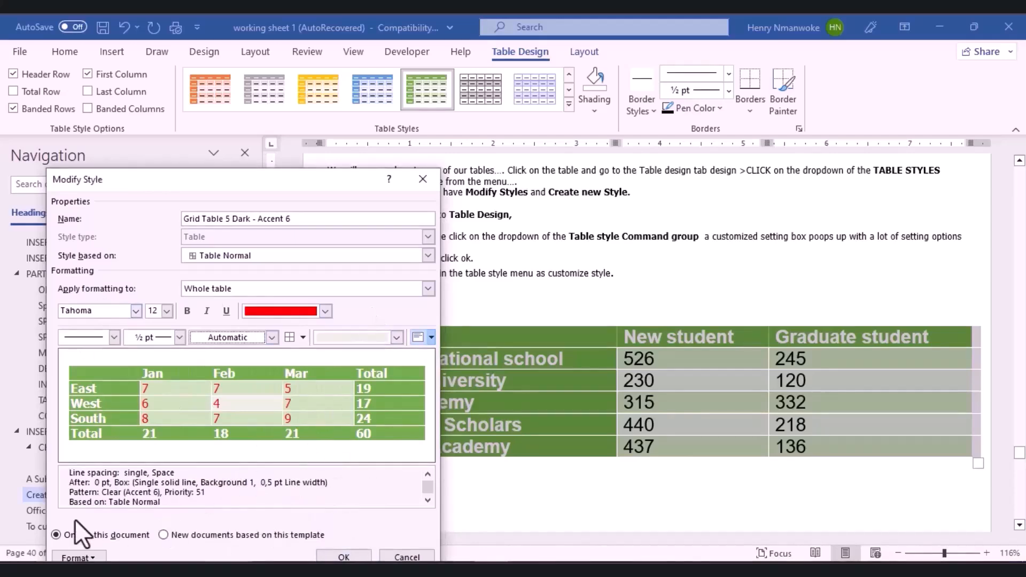
click(344, 557)
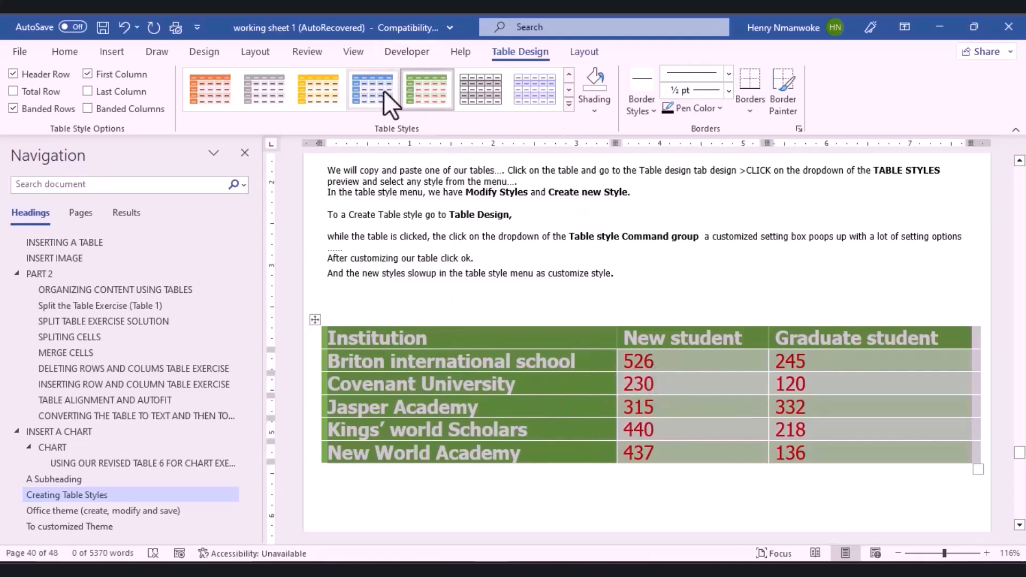
Step: Start a new table style named 'My Table Style' based on Table Colorful 1
right_click(396, 99)
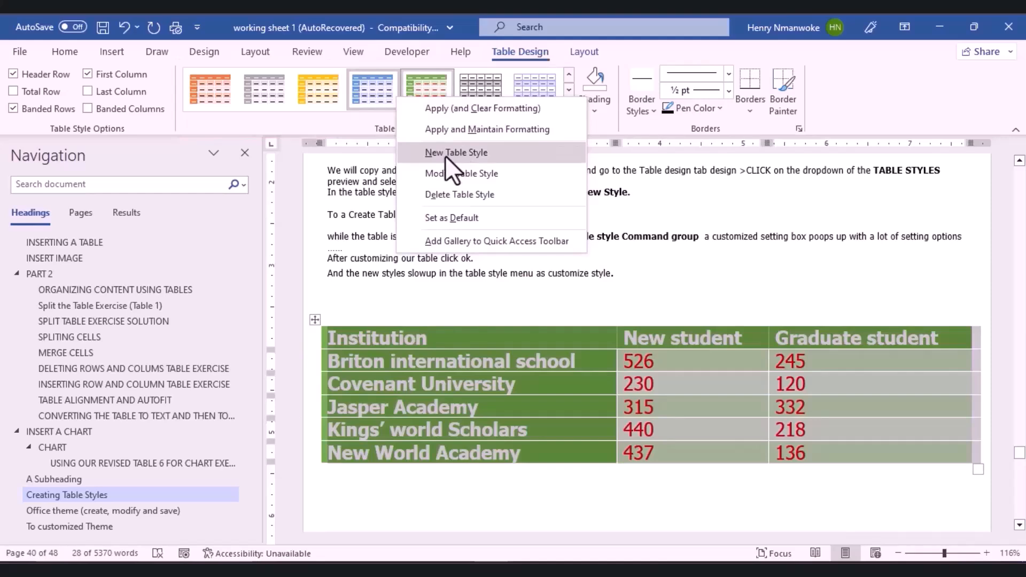
click(589, 68)
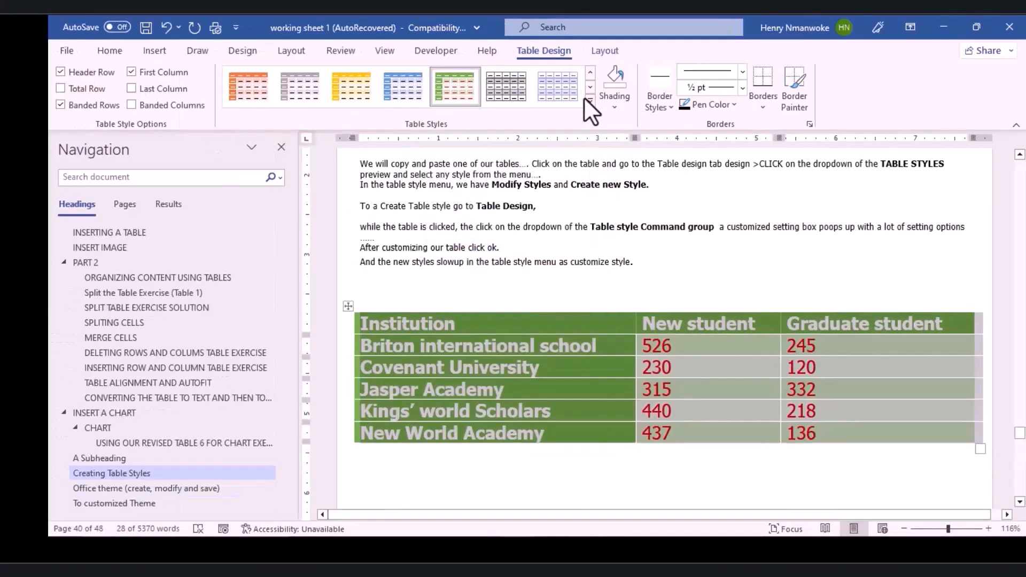
click(568, 105)
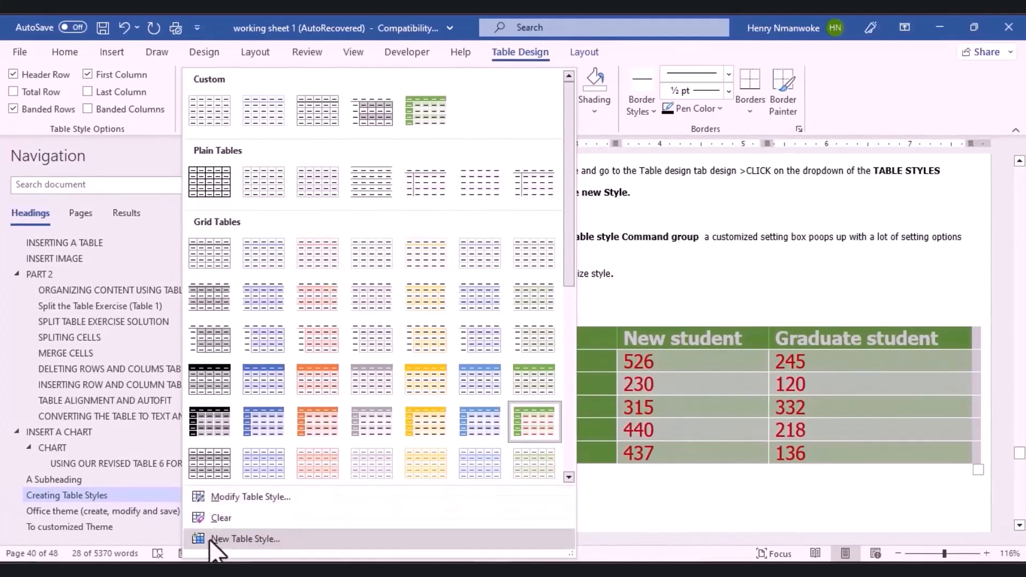
click(241, 539)
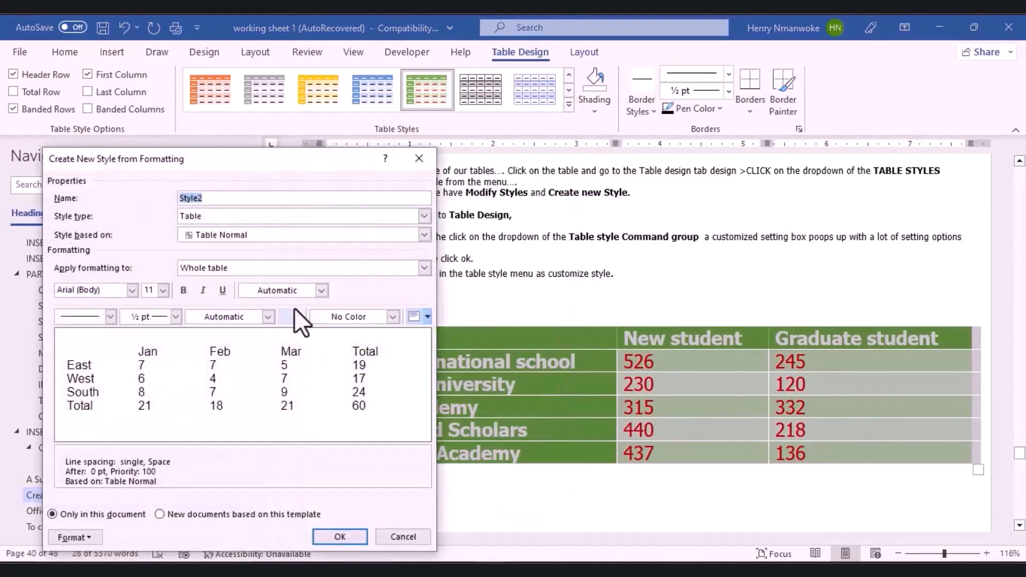
text(M)
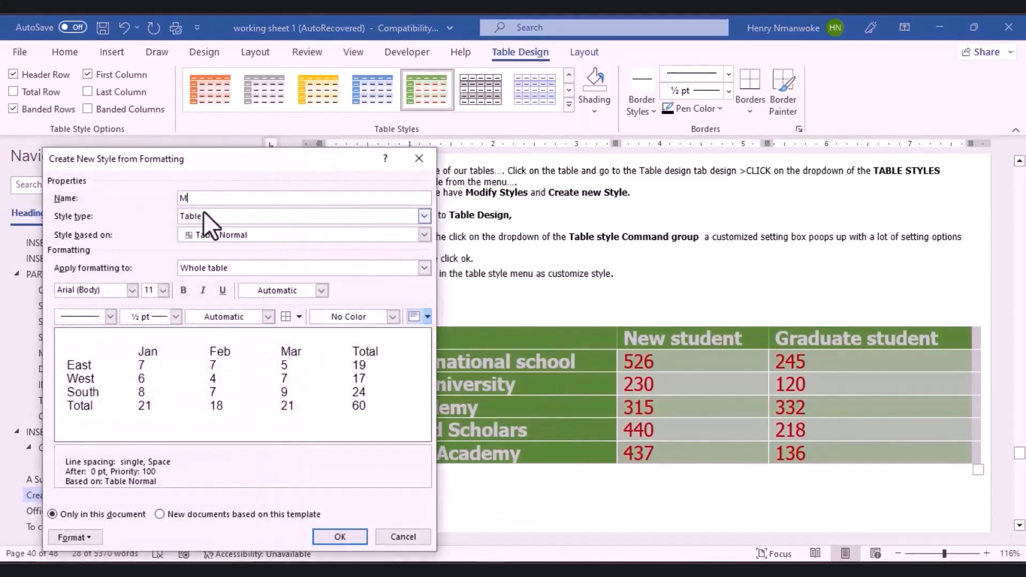
text(y T)
text(able Style)
click(423, 234)
scroll(284, 313, up, 3)
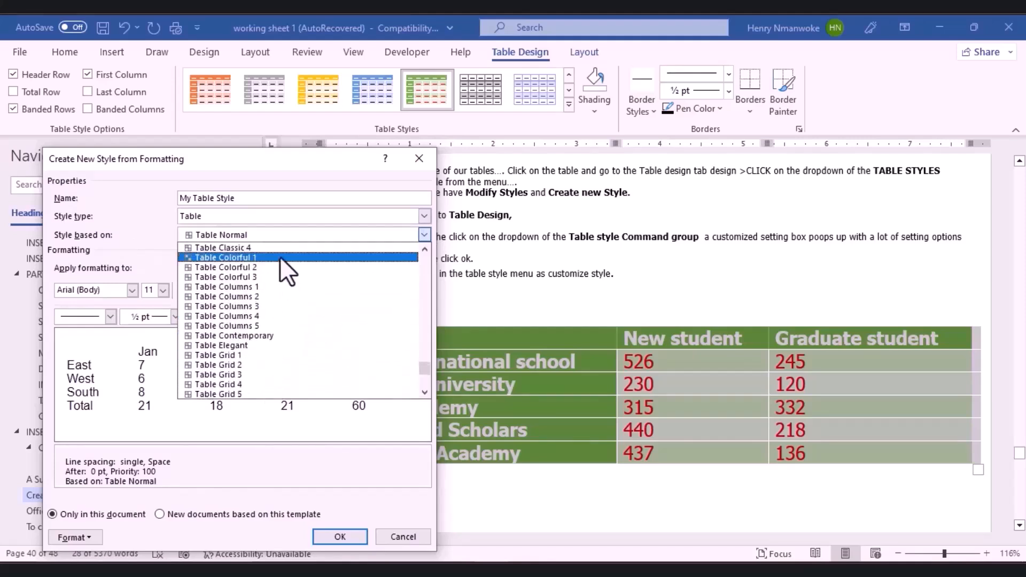
click(276, 259)
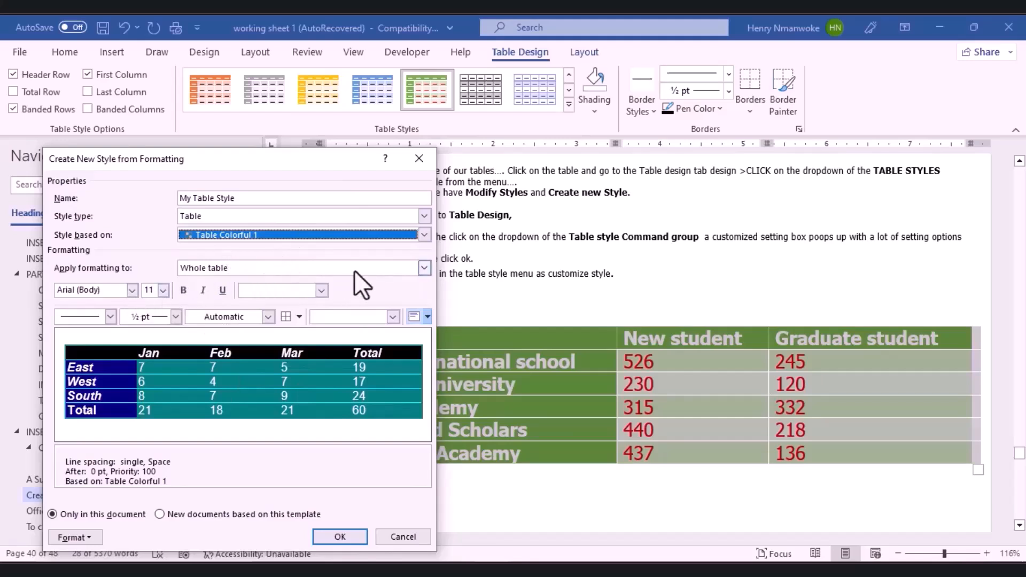
Step: Give its header row 12 pt Times New Roman orange text and save the style
click(424, 269)
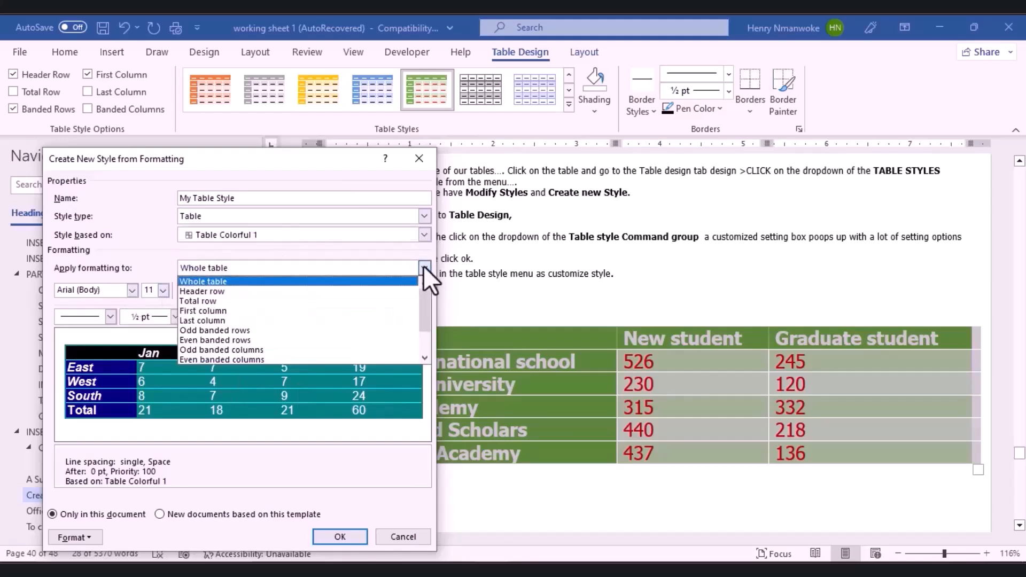
click(293, 291)
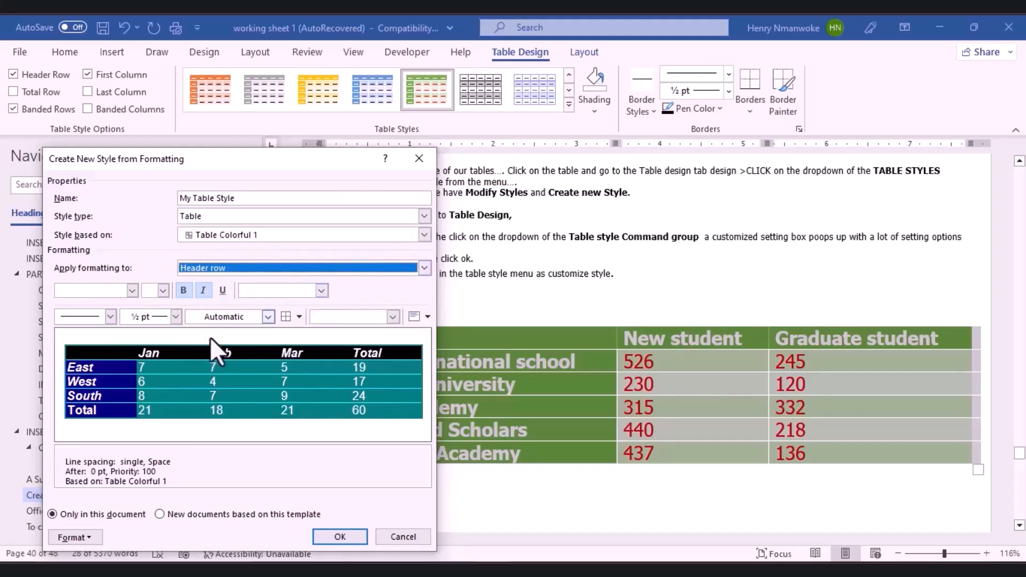
click(132, 291)
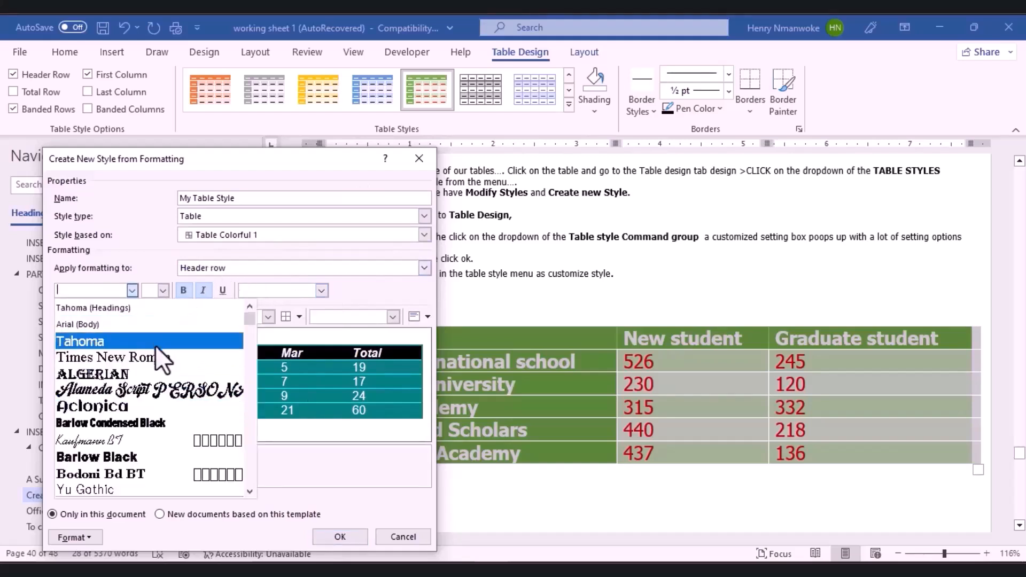
click(140, 358)
click(163, 292)
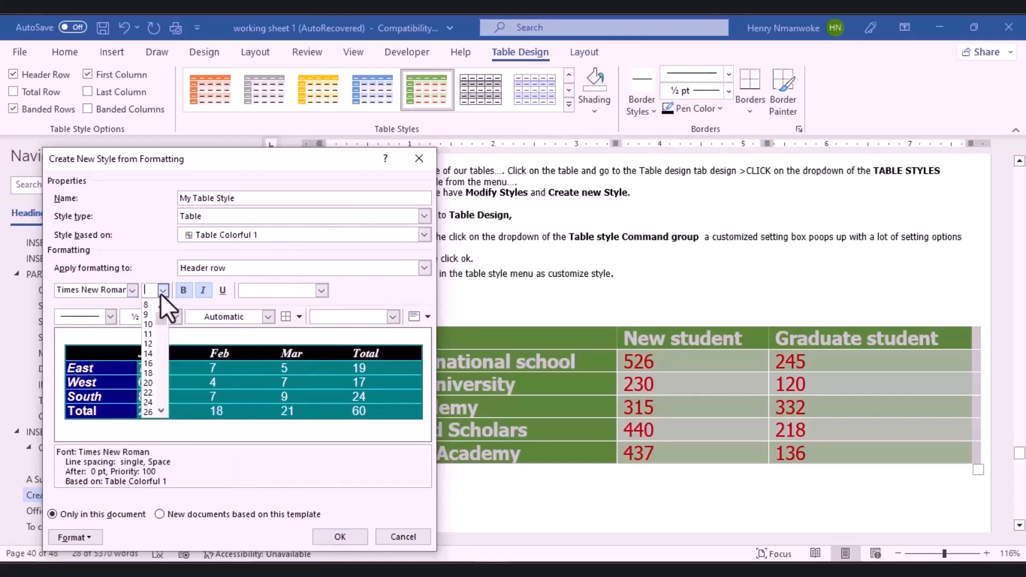
click(147, 345)
click(321, 291)
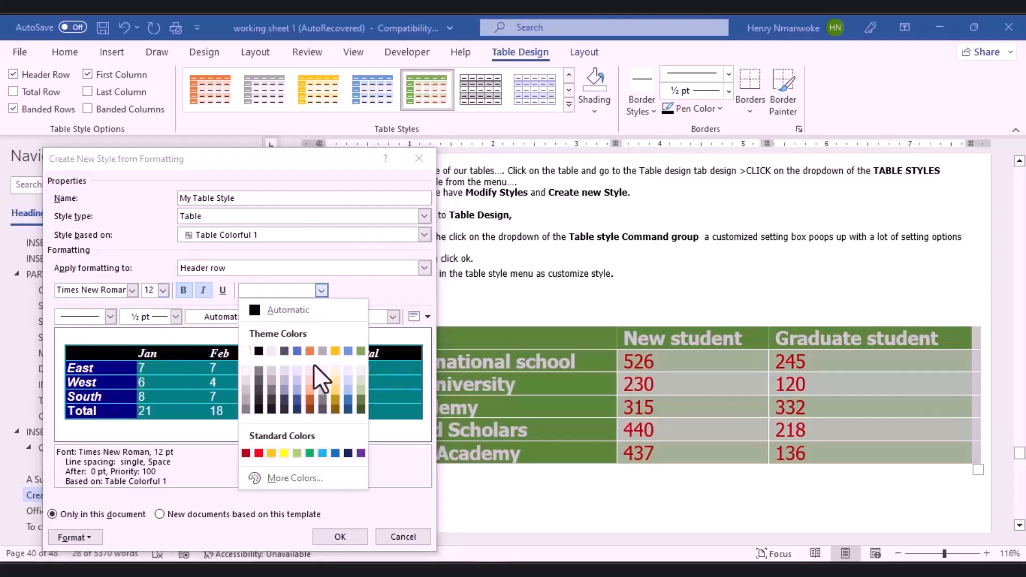
click(310, 351)
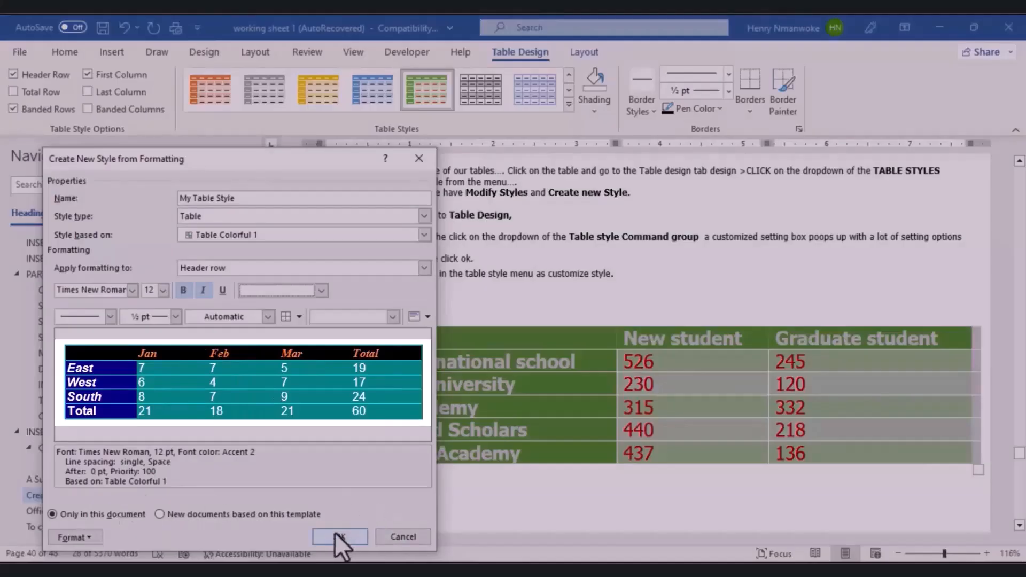
click(334, 532)
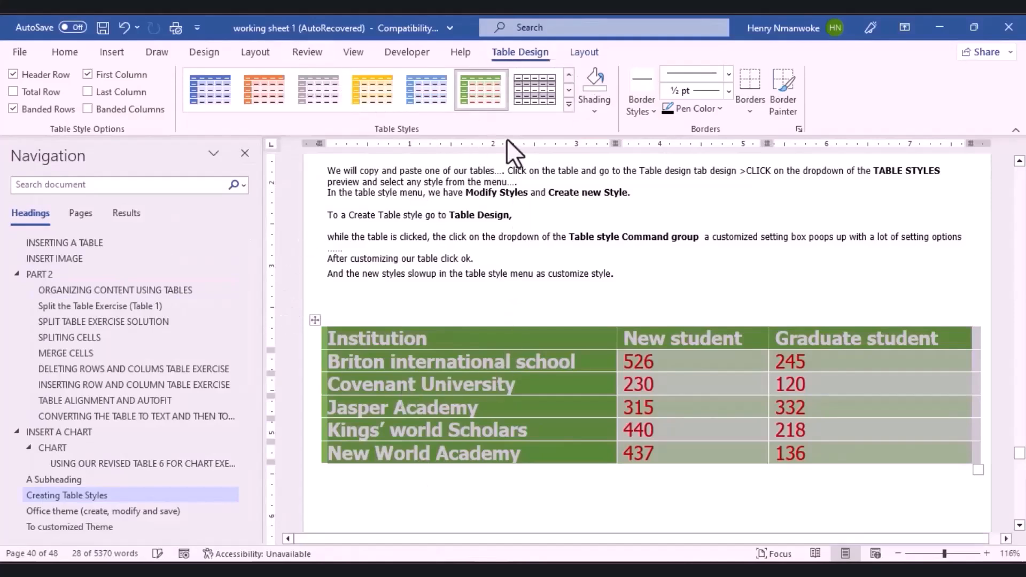
Step: Select the Institution table and apply the custom My Table Style from the gallery
click(494, 487)
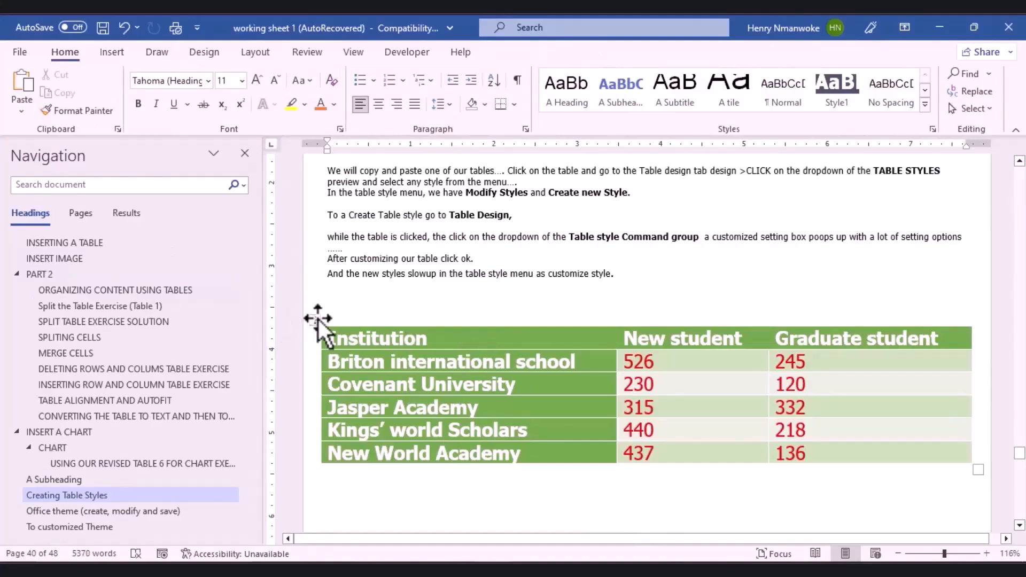
click(318, 320)
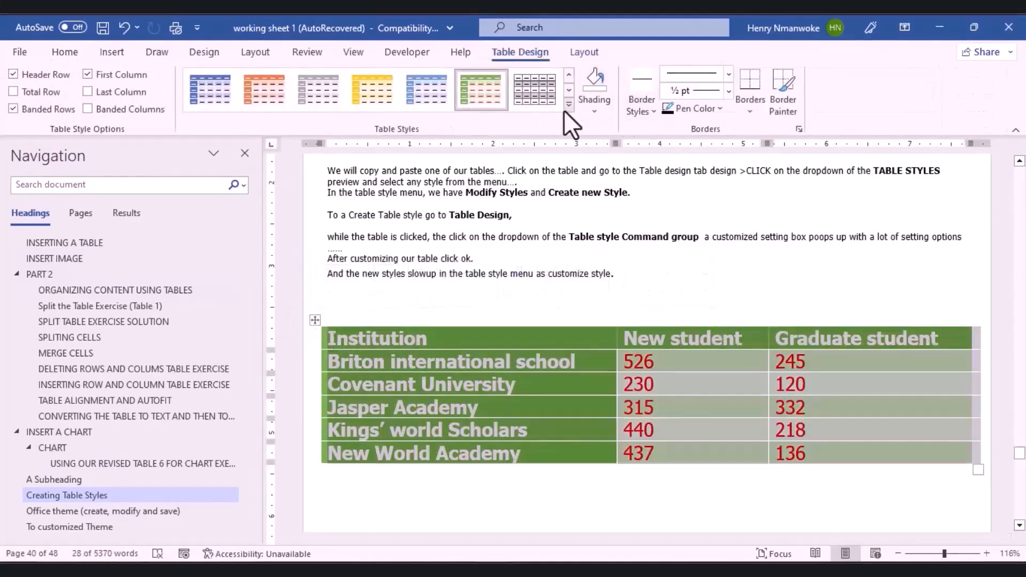
click(569, 104)
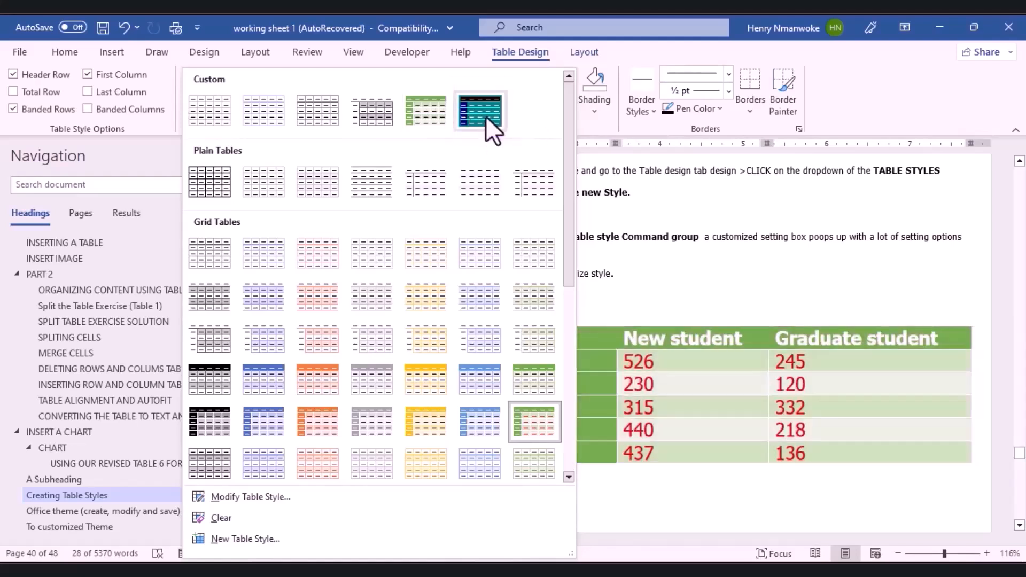
click(486, 116)
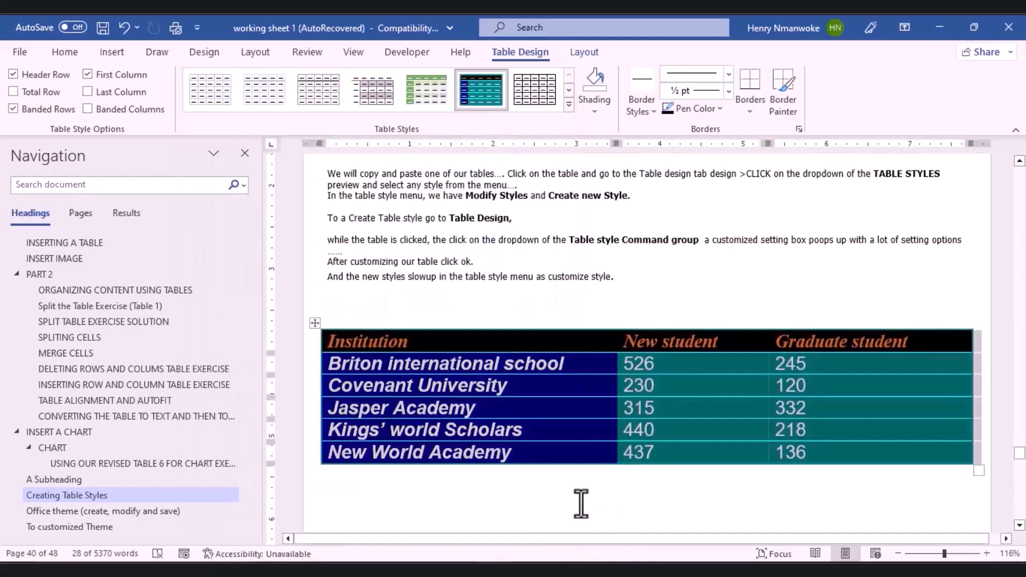
click(583, 497)
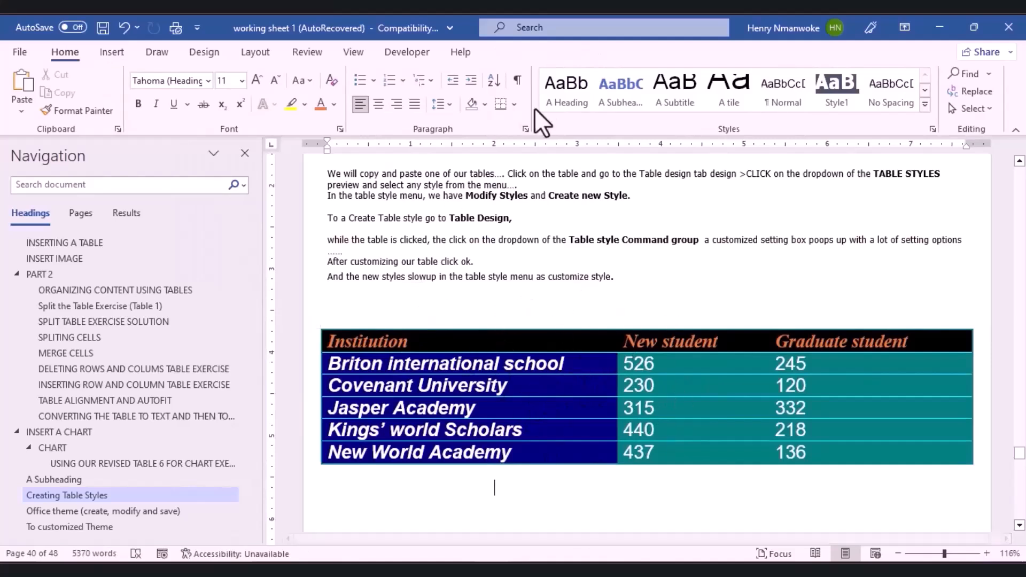
click(546, 363)
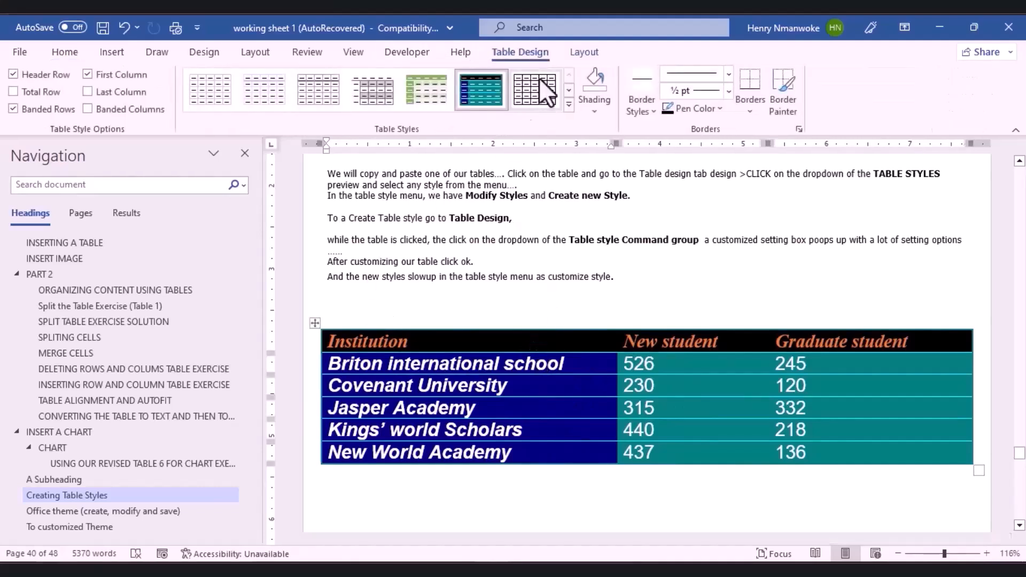
Step: Modify My Table Style with yellow text, red borders and red cell shading
right_click(486, 98)
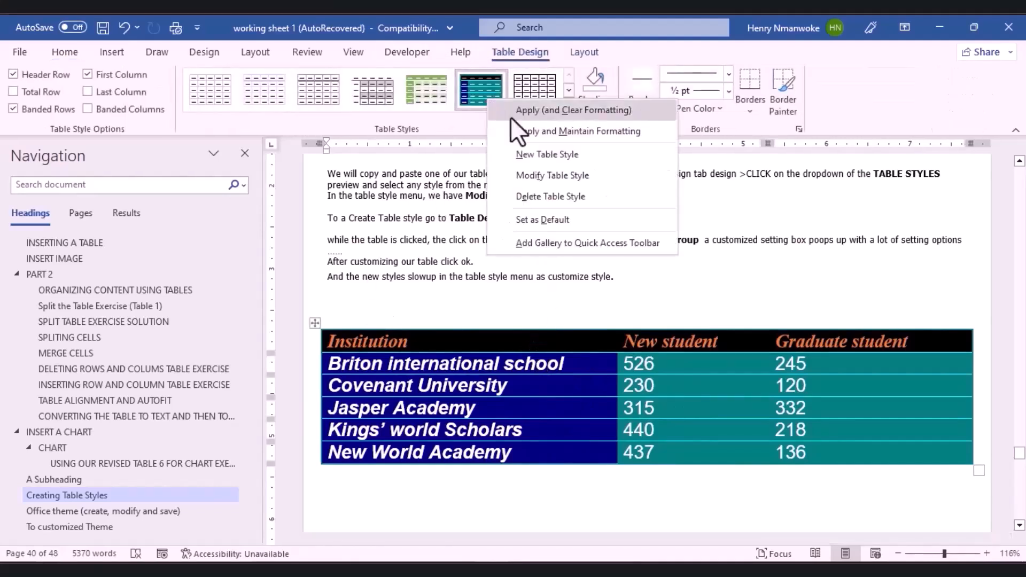
click(546, 181)
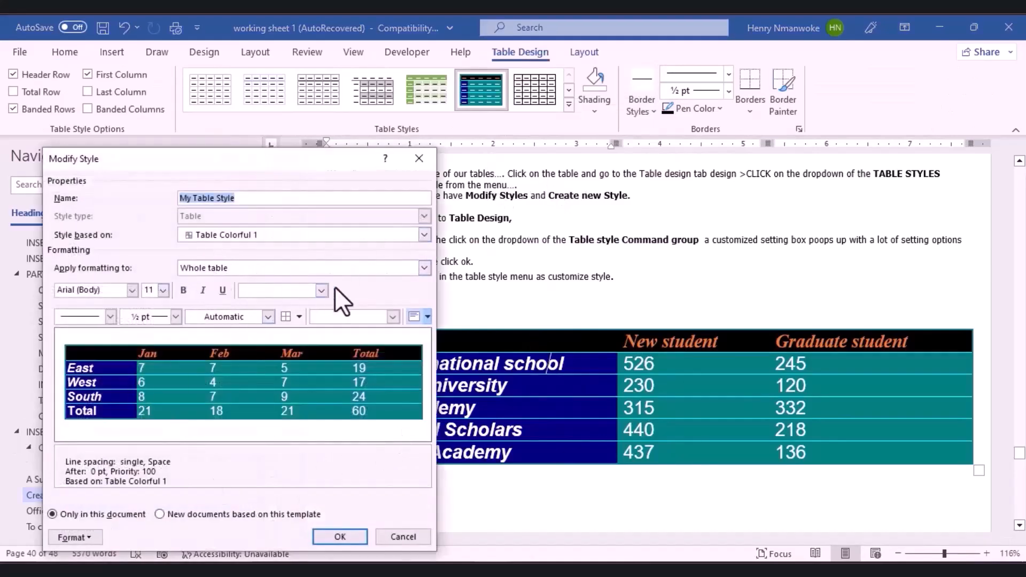
click(322, 289)
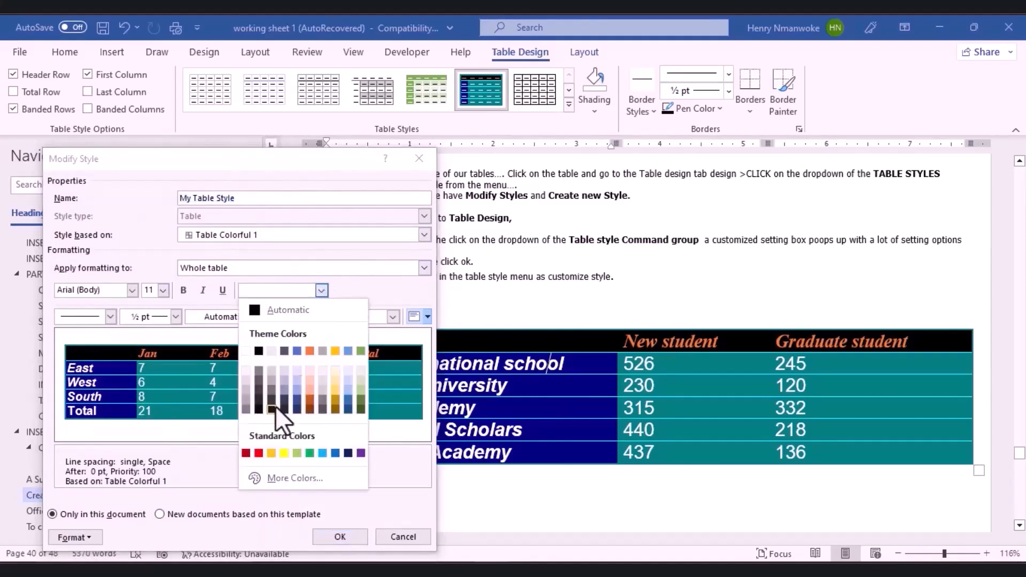
click(286, 452)
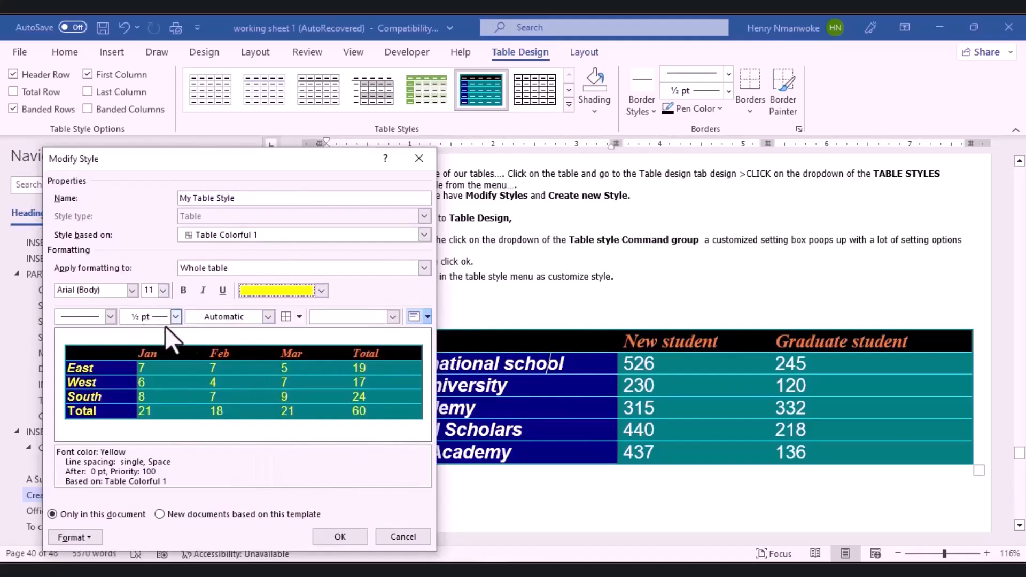
click(263, 315)
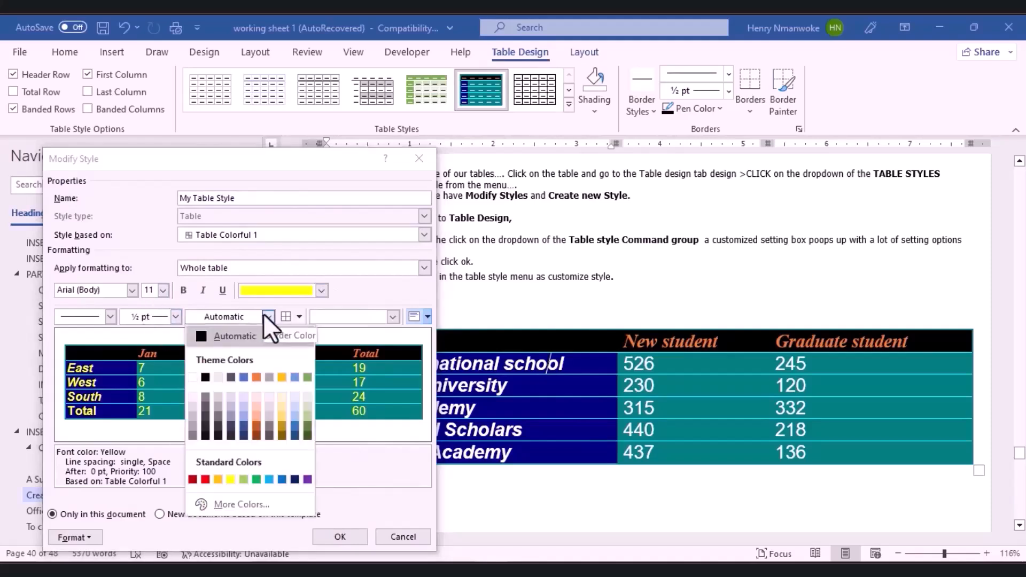
click(206, 479)
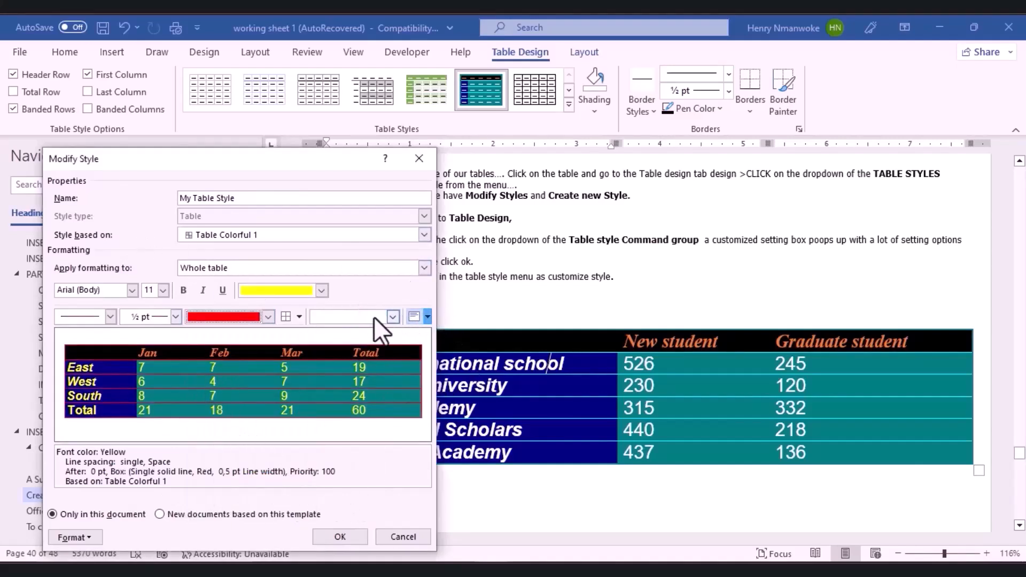
click(391, 320)
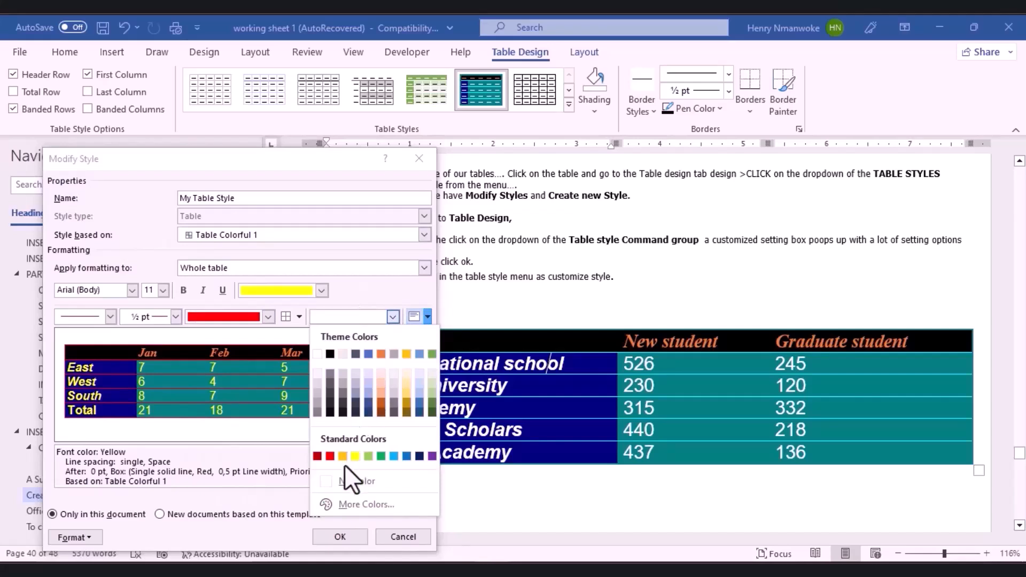
click(330, 456)
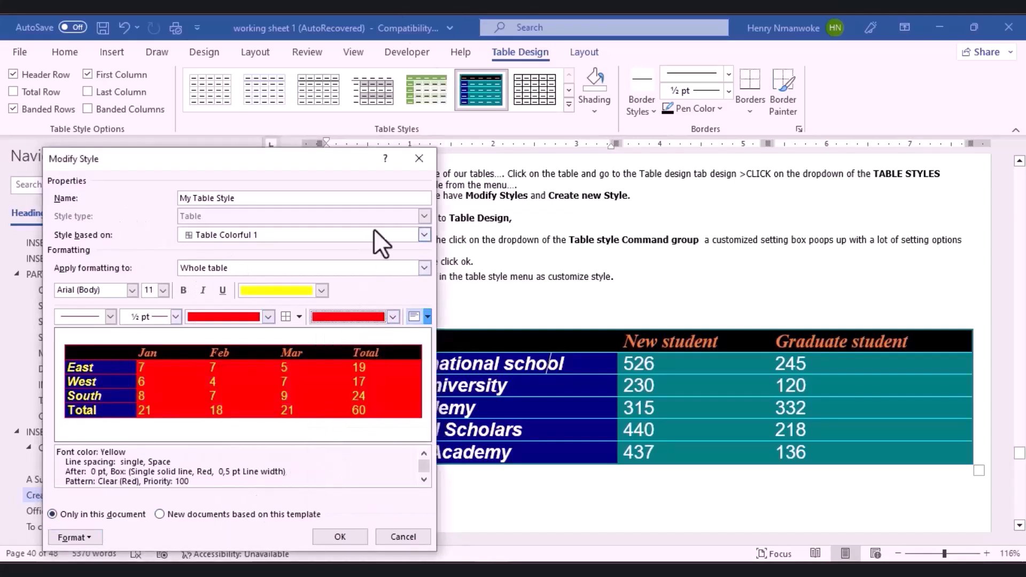
Step: Base My Table Style on Colorful List and save the changes
click(424, 235)
scroll(281, 302, up, 1)
click(279, 248)
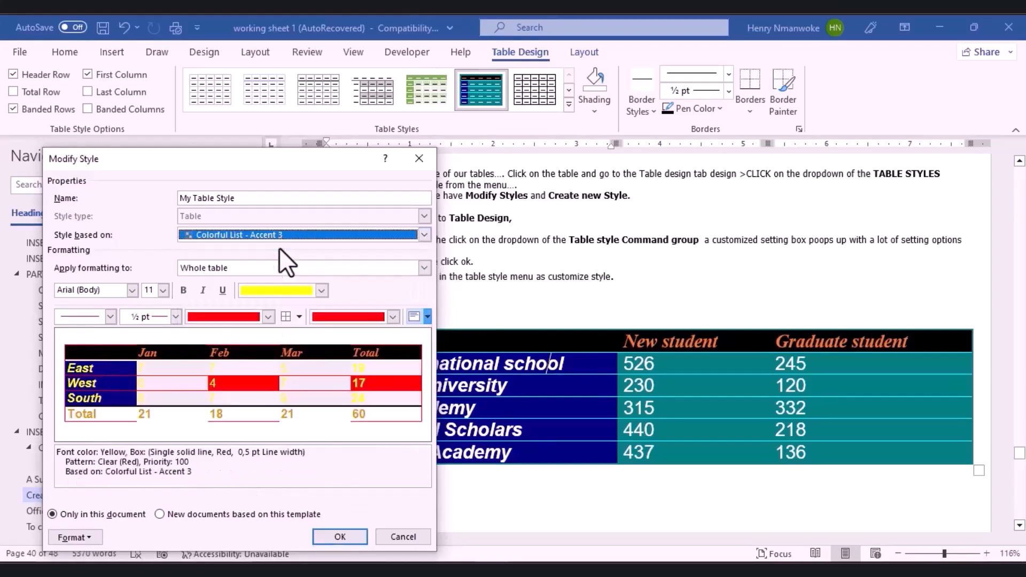
click(424, 235)
scroll(324, 263, up, 1)
scroll(322, 264, up, 2)
click(291, 278)
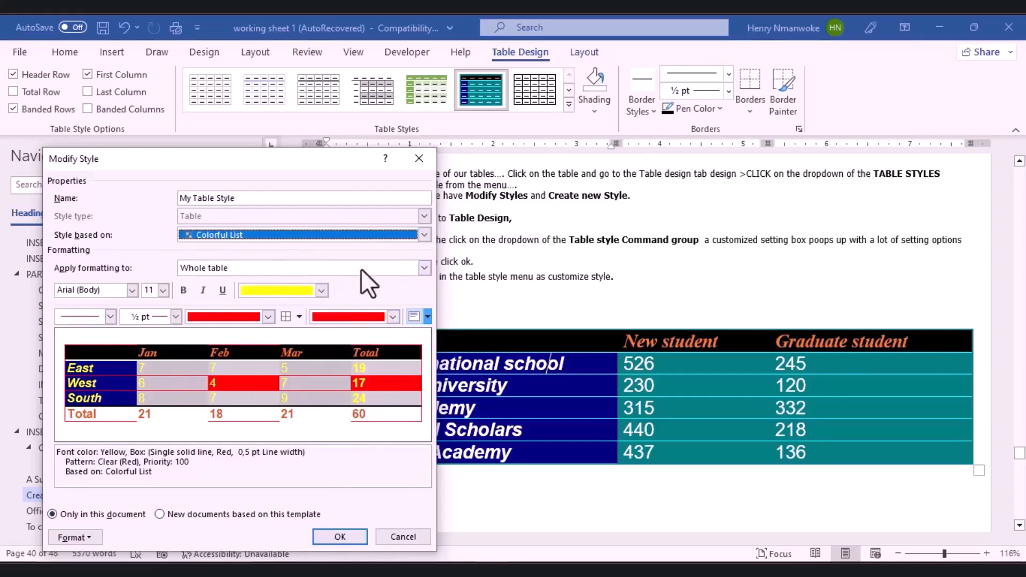
click(340, 537)
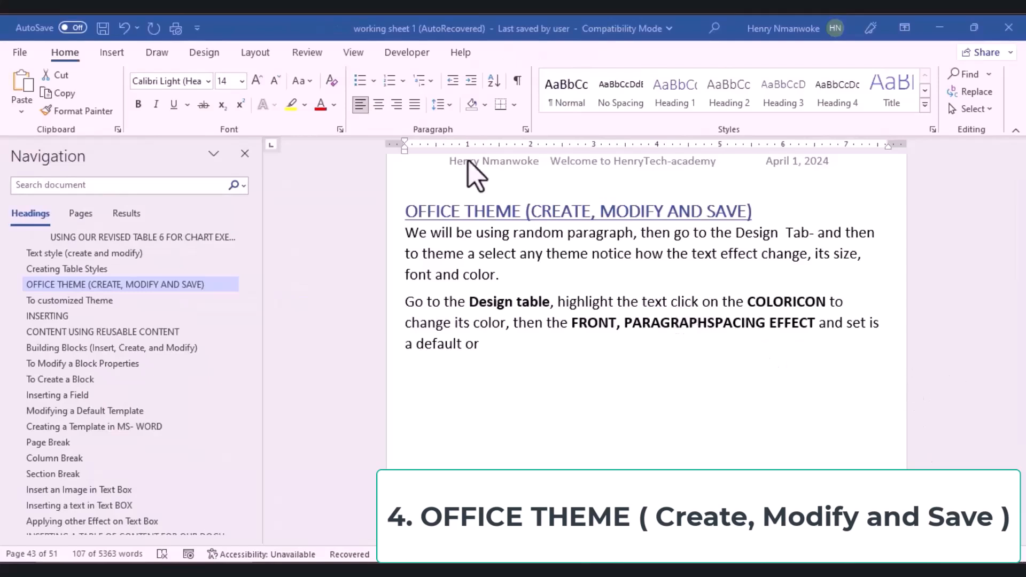
Step: Apply the Organic document theme, then scroll down to the Office Theme section
click(217, 55)
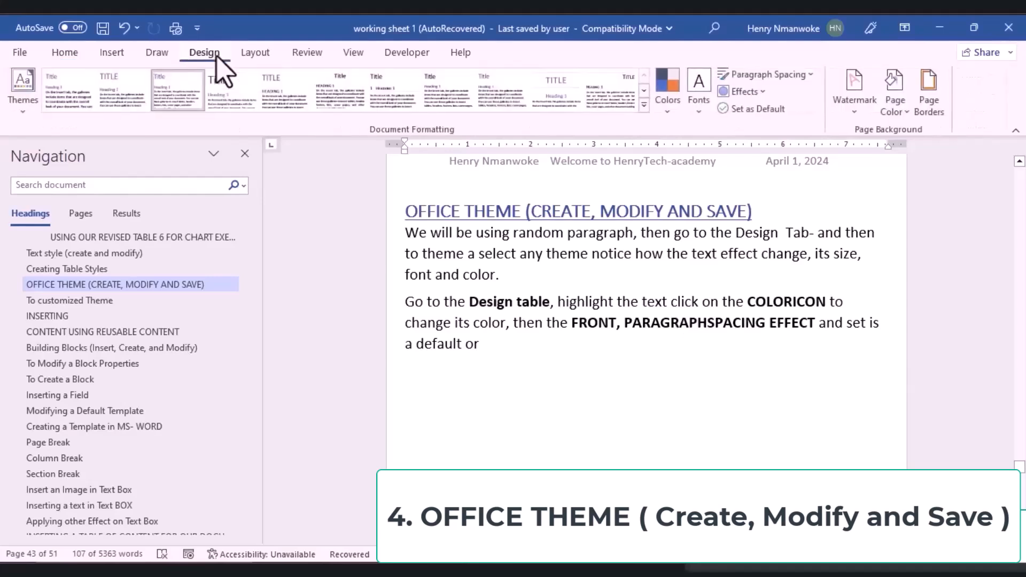
click(23, 114)
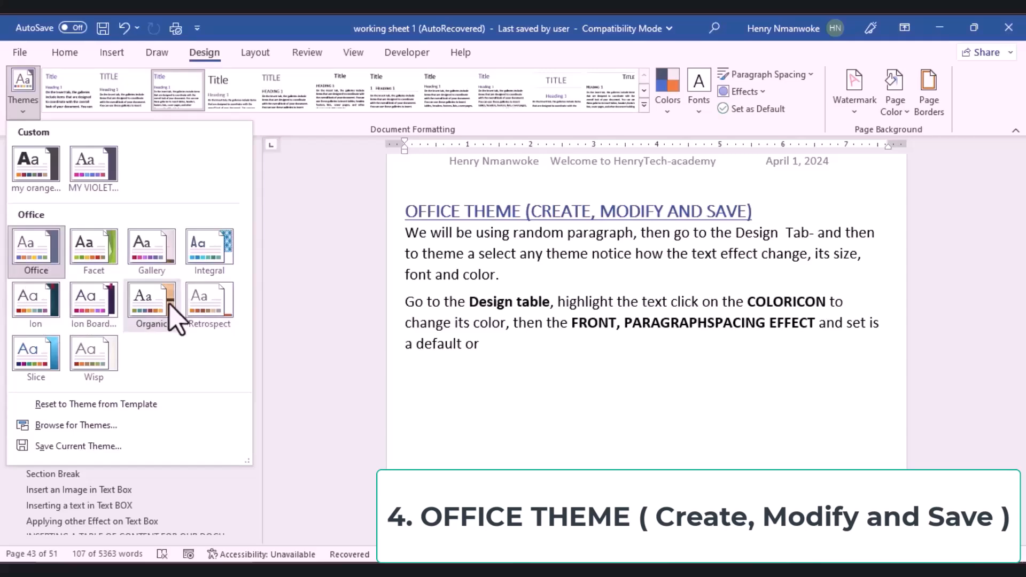
key(Escape)
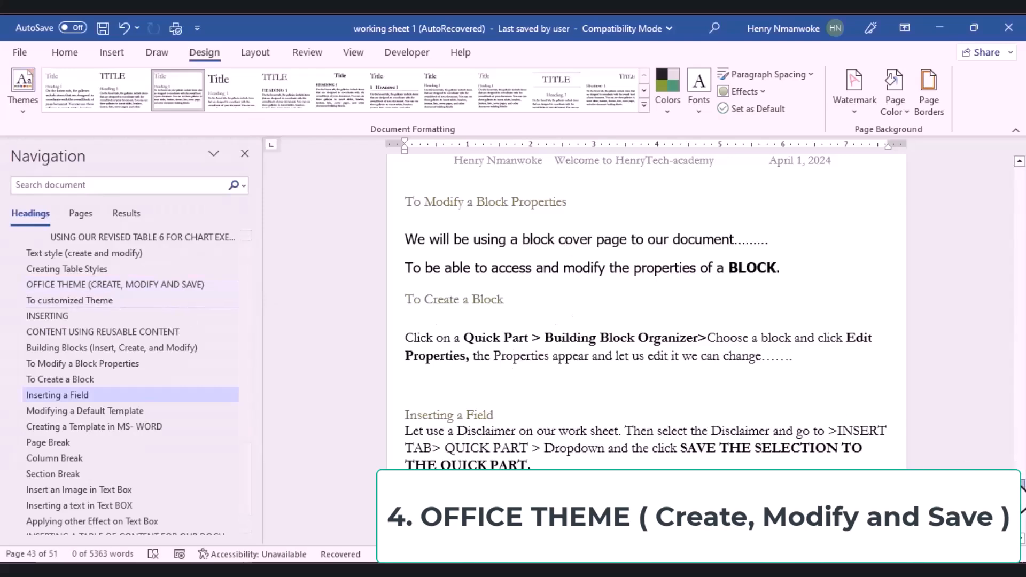
scroll(646, 310, down, 5)
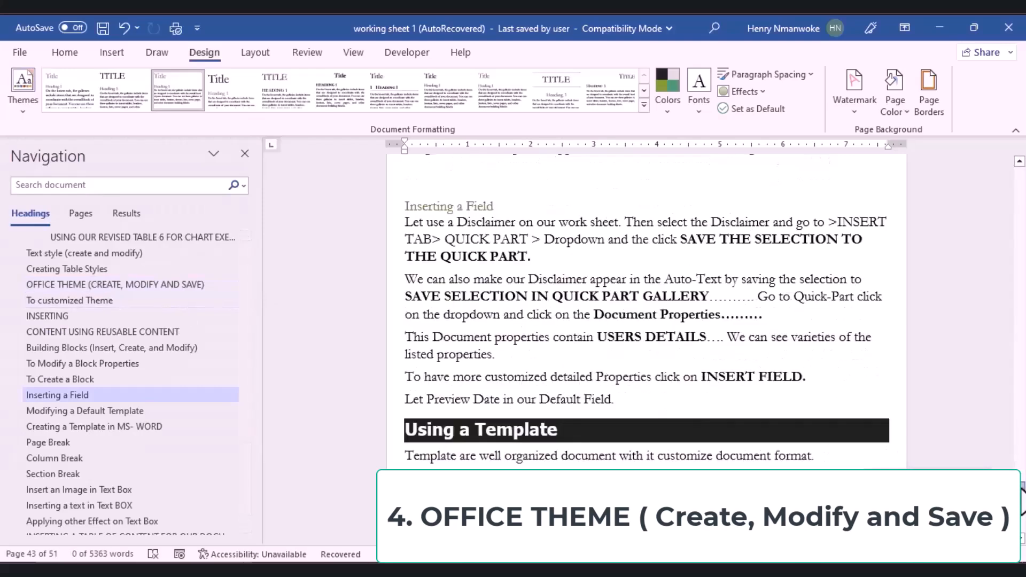
scroll(1021, 494, down, 6)
scroll(1022, 494, down, 9)
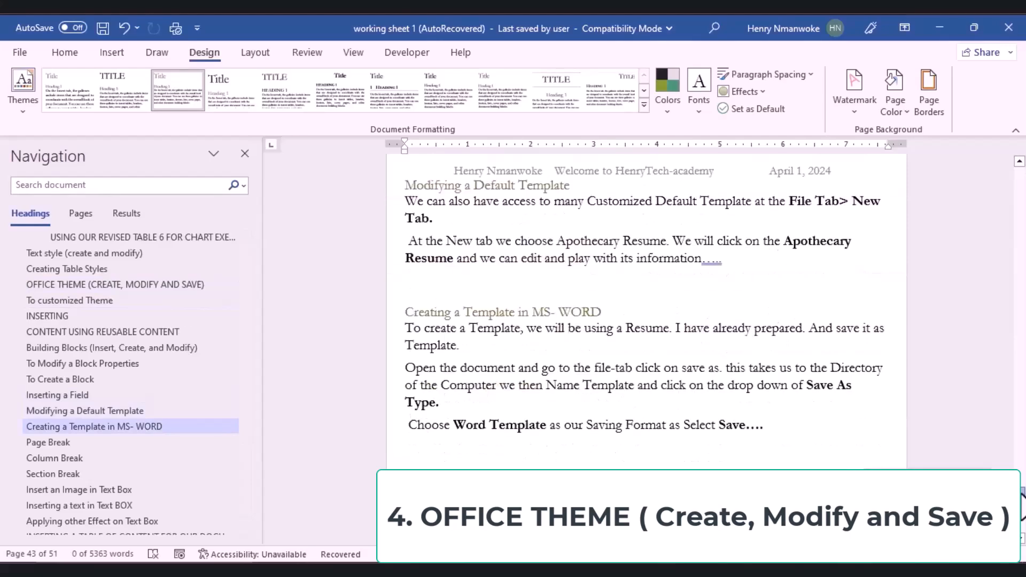
scroll(1022, 500, down, 15)
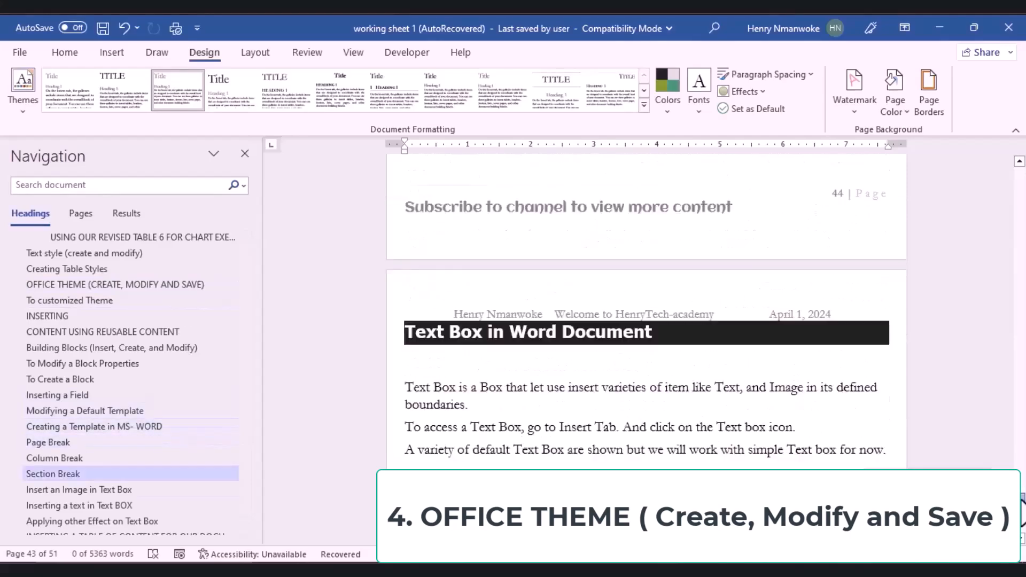
drag(1022, 526, 1022, 489)
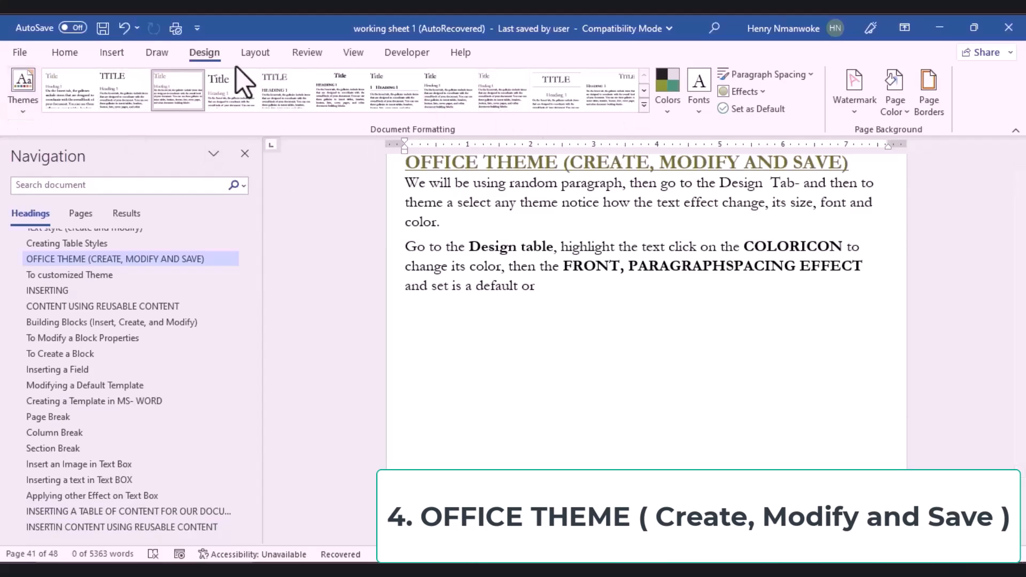
Step: Apply a centred-title style set and place the cursor on the empty line below the Office Theme section
click(644, 104)
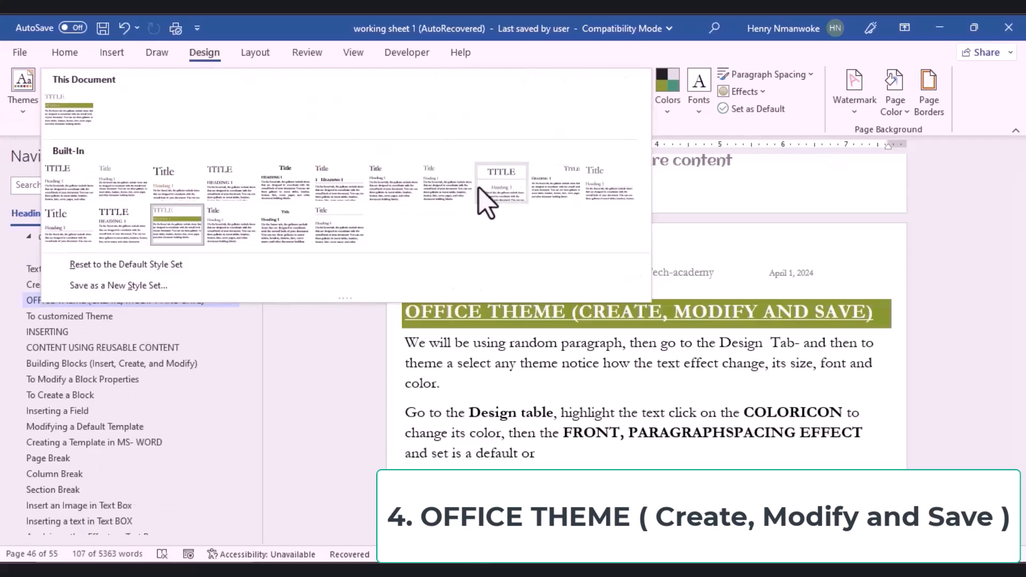
click(498, 194)
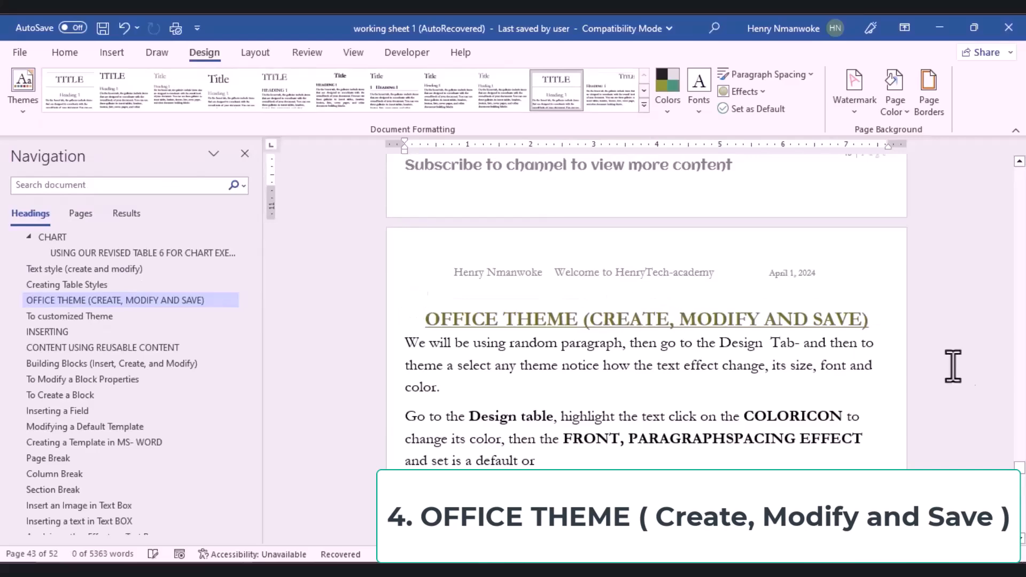
drag(1019, 469, 1021, 470)
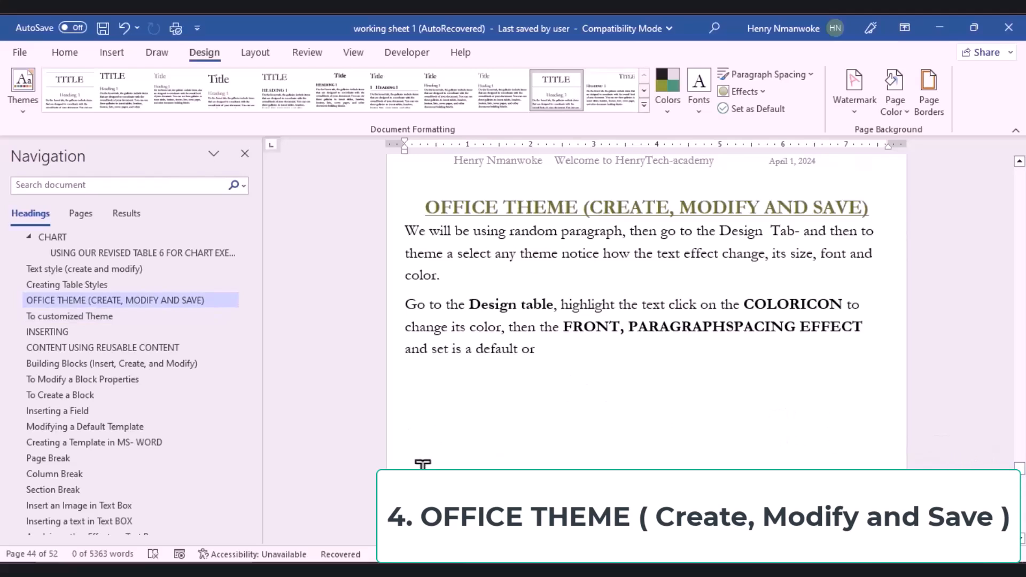
click(424, 434)
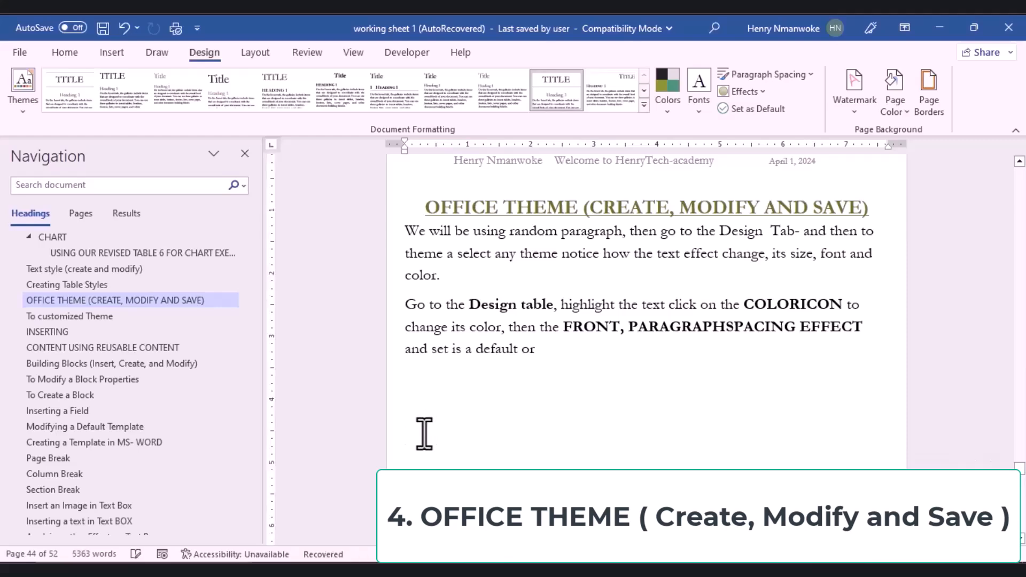
Step: Paste the Introduction to HTML chapter and push its title onto the next page
key(ctrl+v)
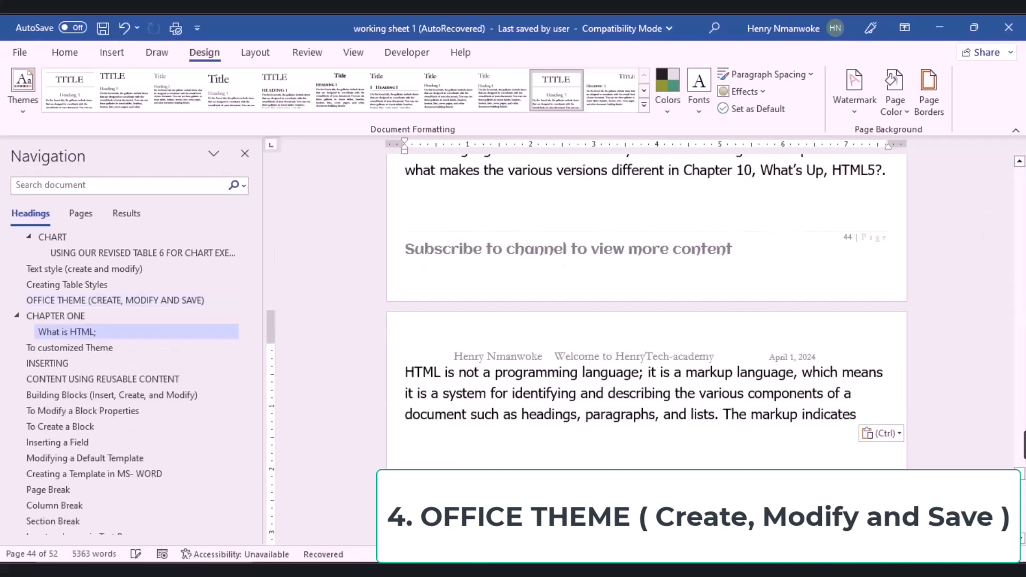
drag(1019, 481, 1021, 470)
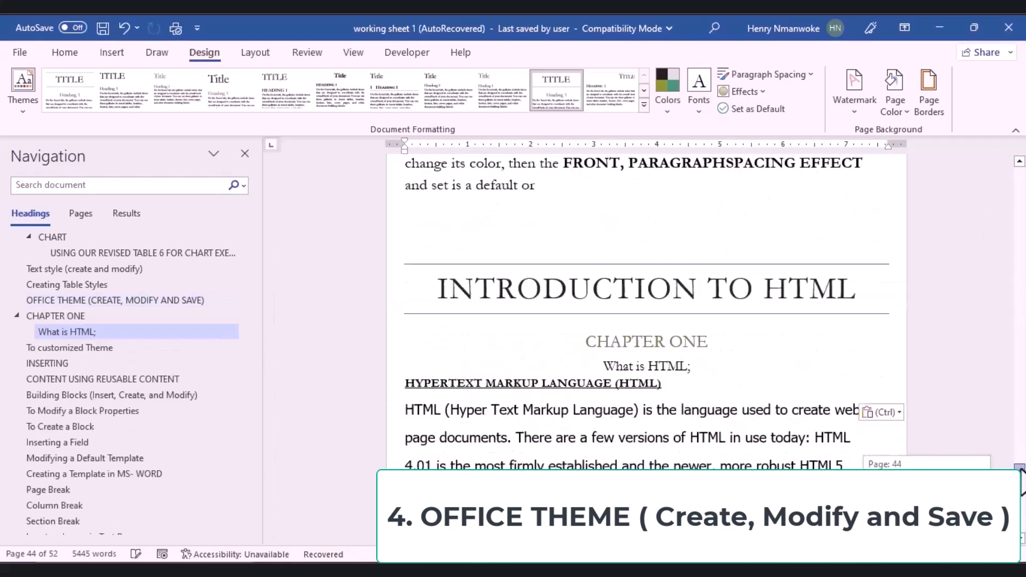
click(670, 267)
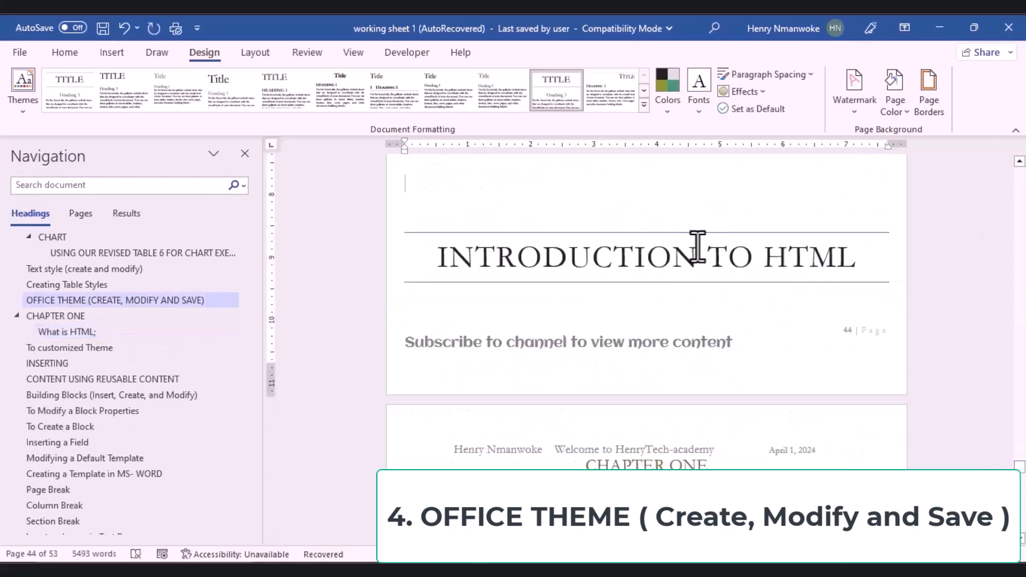
key(Return)
key(Return)
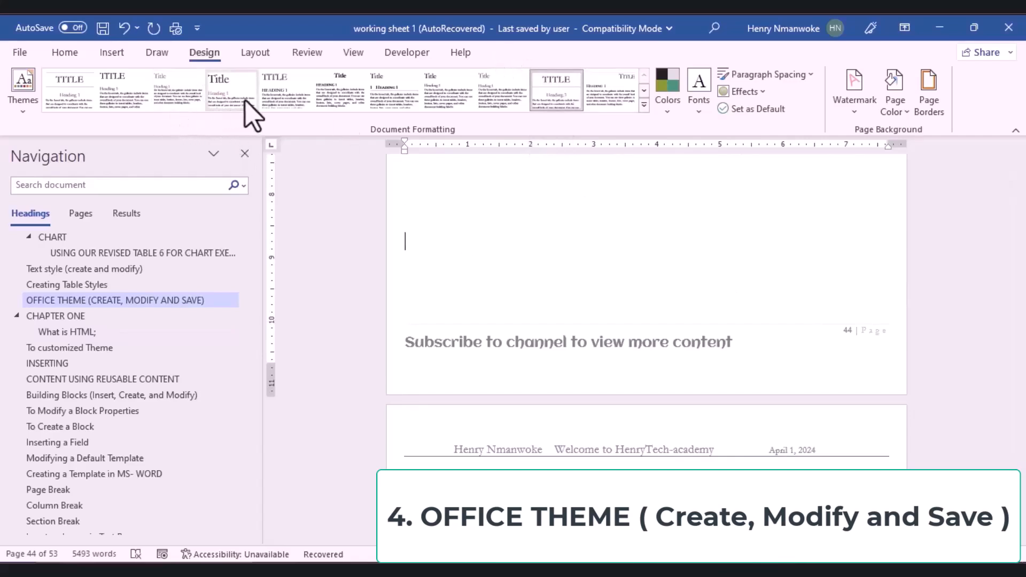
Step: Try a different style set on the document, then undo it
click(280, 106)
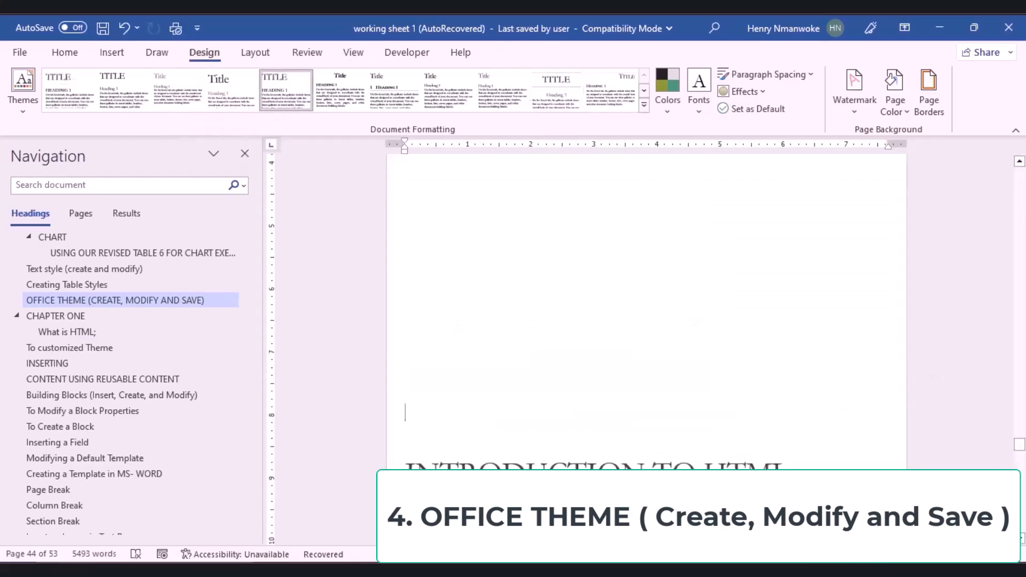
drag(1020, 448, 1021, 467)
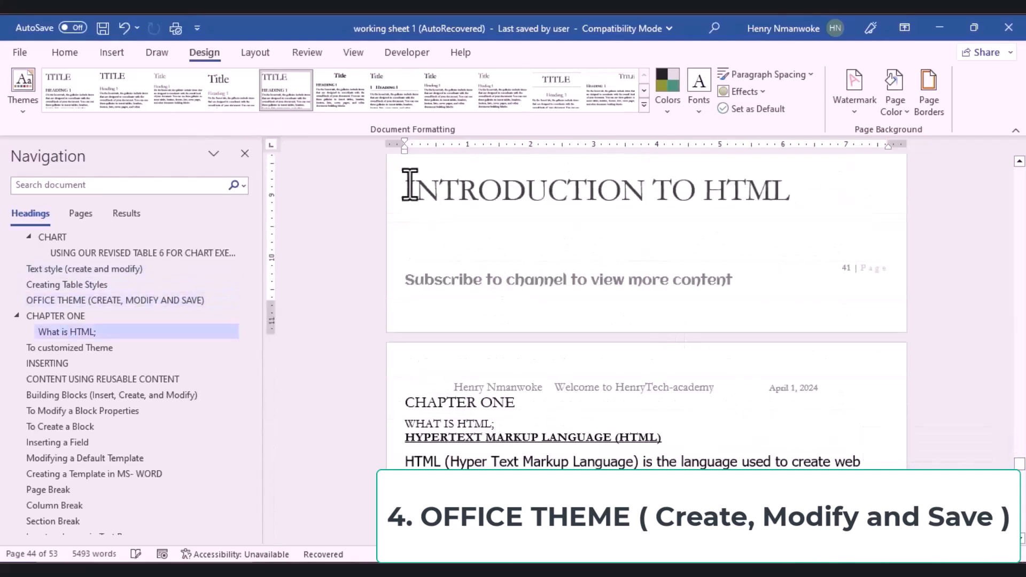
key(ctrl+z)
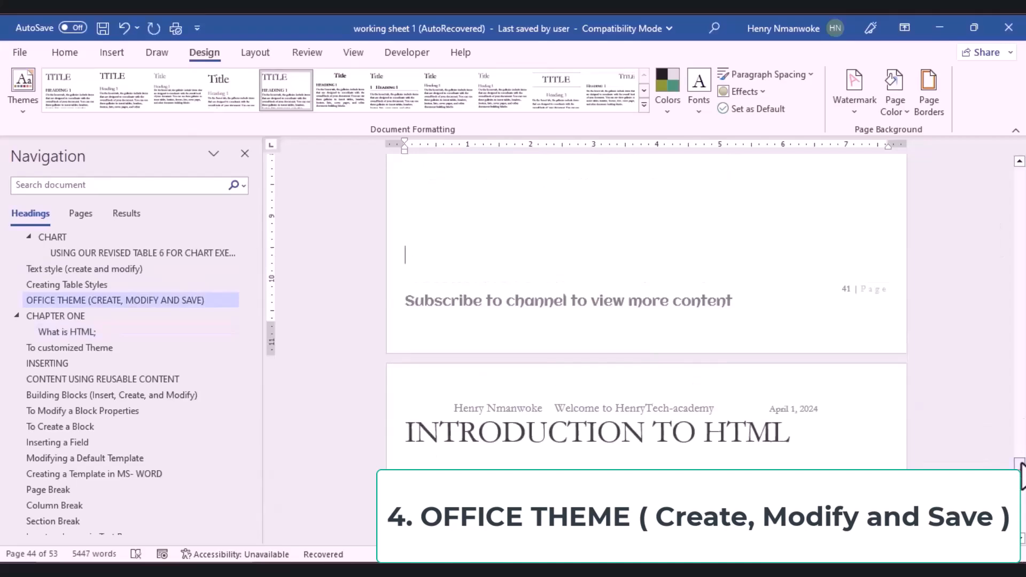
drag(1021, 468, 1021, 472)
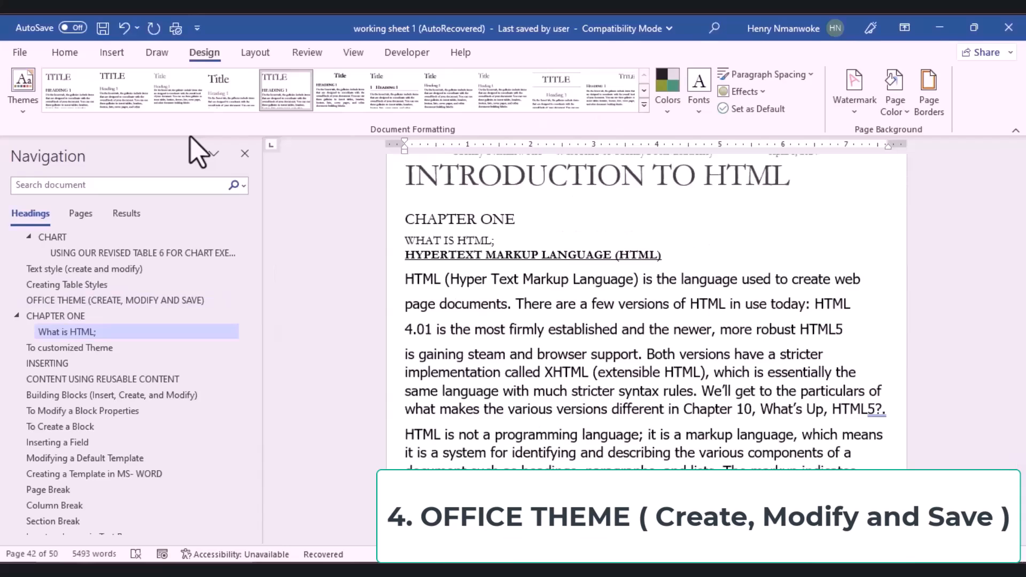
click(23, 111)
click(23, 111)
click(23, 112)
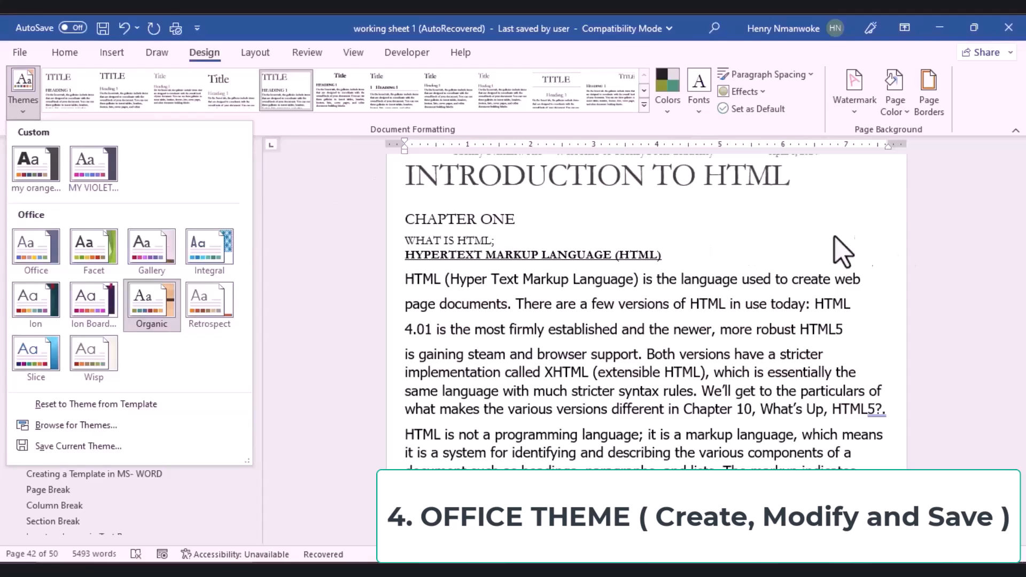
click(1012, 471)
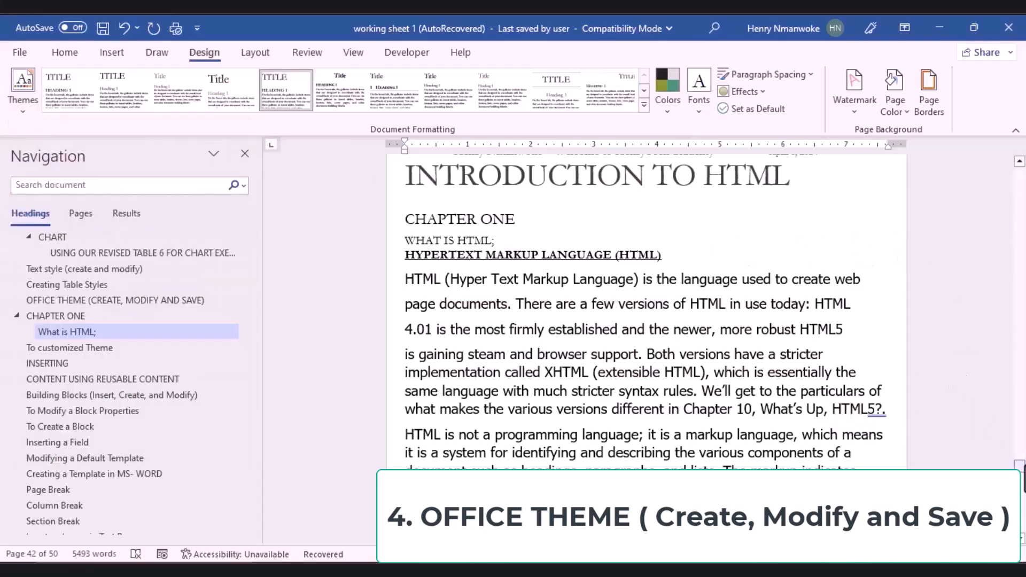
drag(1020, 467, 1019, 466)
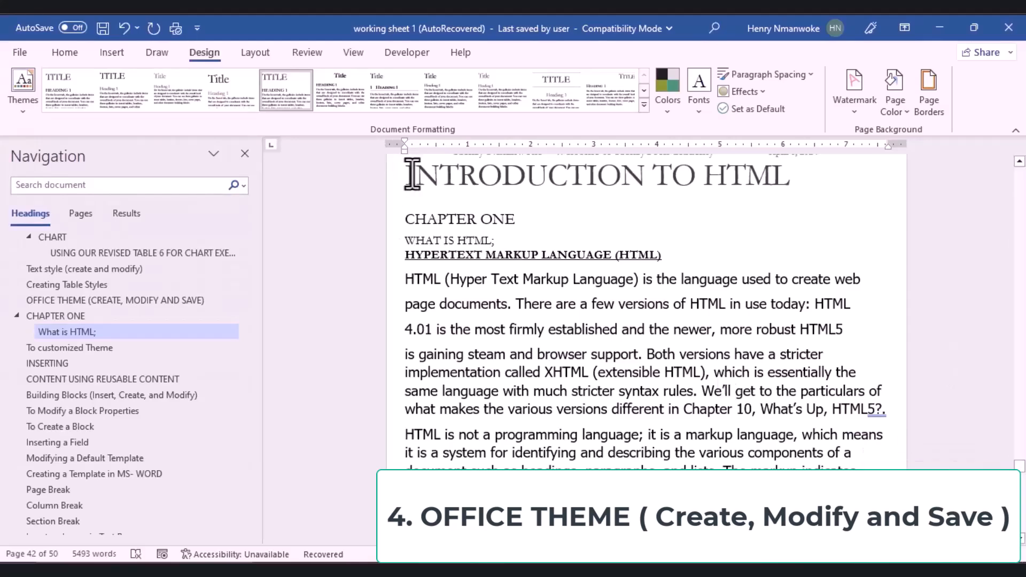
scroll(408, 171, down, 3)
drag(469, 257, 821, 427)
click(513, 418)
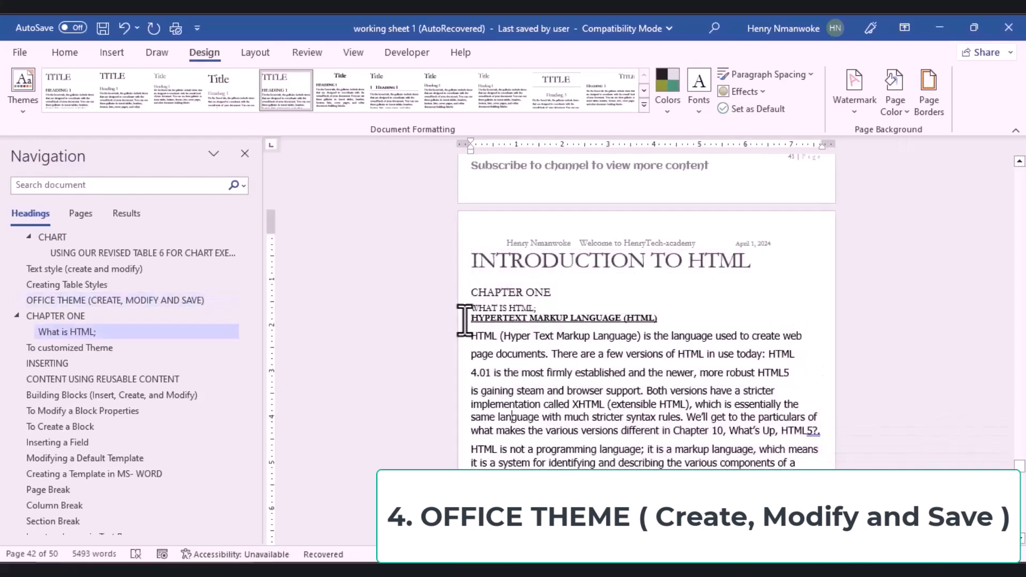
drag(465, 263, 777, 485)
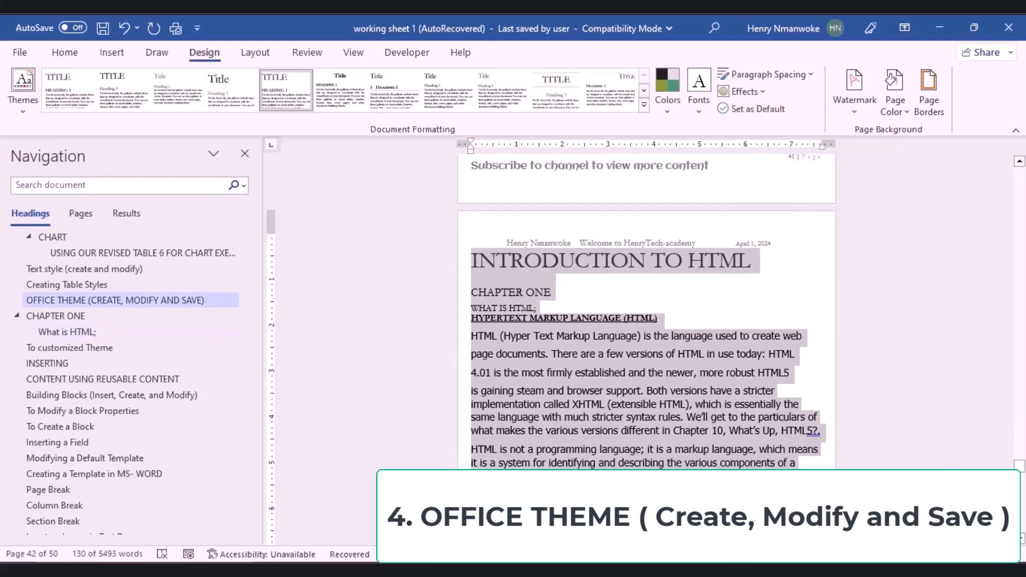
click(778, 495)
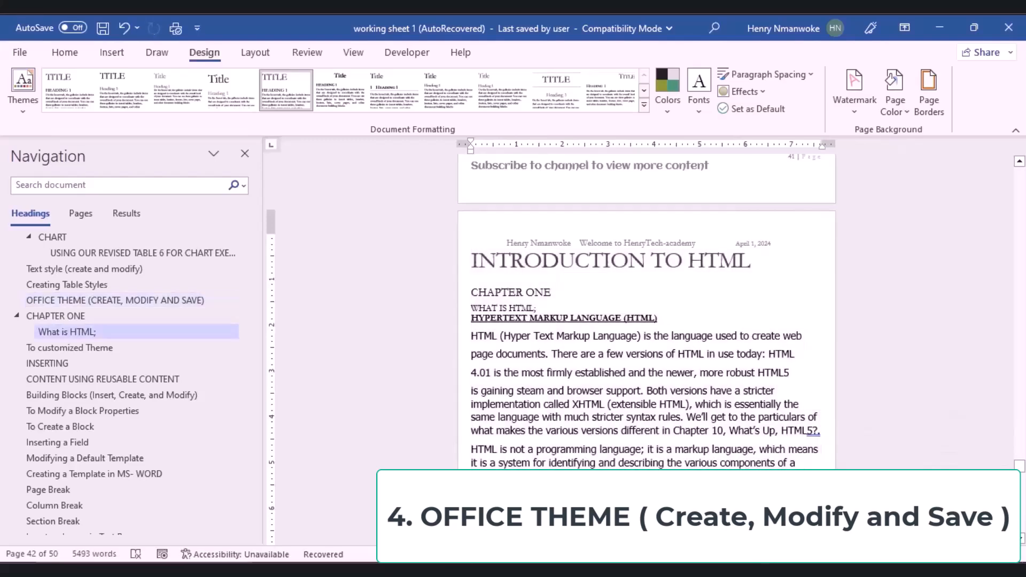
drag(1021, 480, 1021, 484)
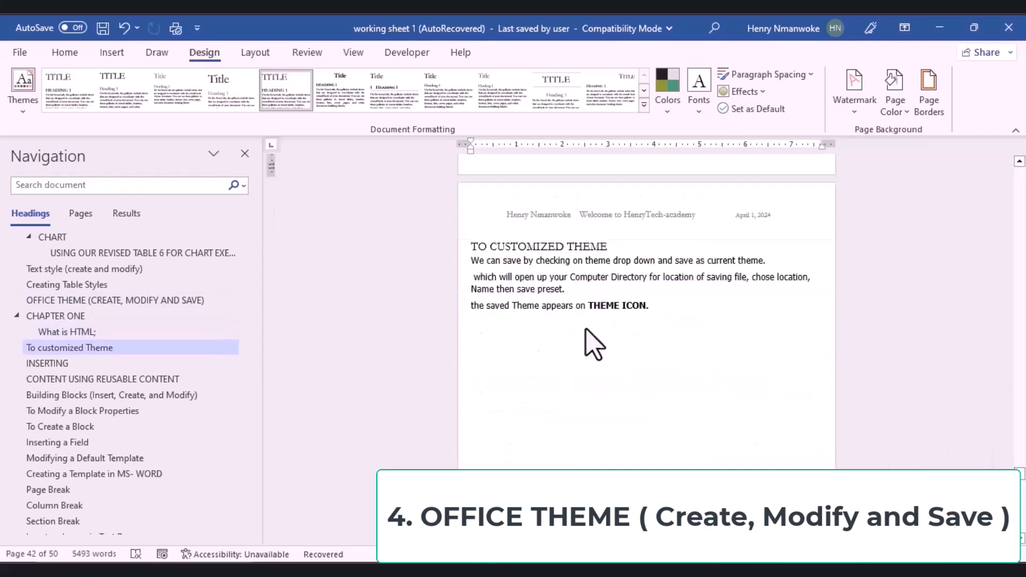
Step: Retitle the heading 'TO CUSTOMIZED AND CREATE A THEME' and review the HTML chapter text below it
key(ctrl+z)
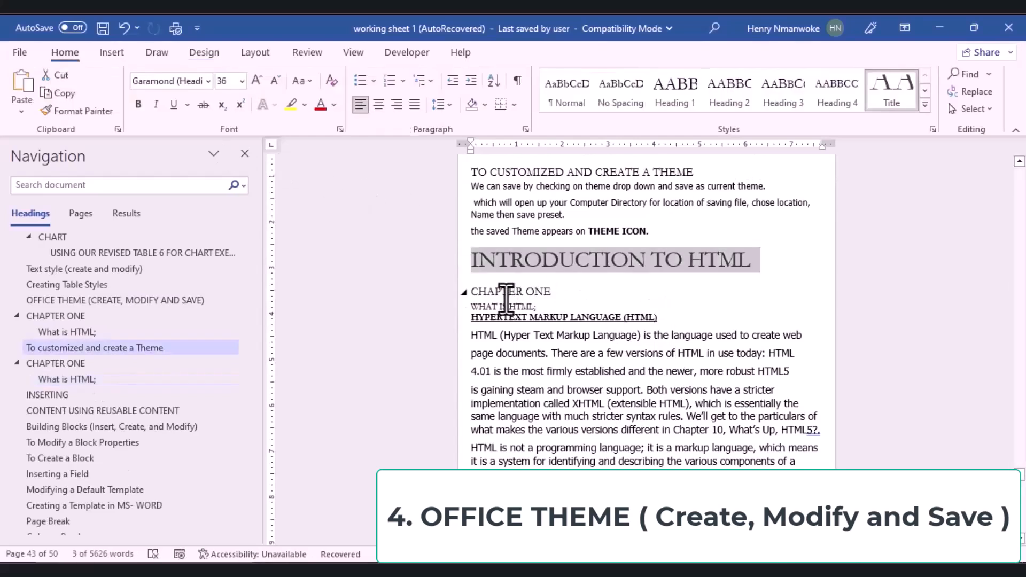
double_click(506, 293)
double_click(504, 306)
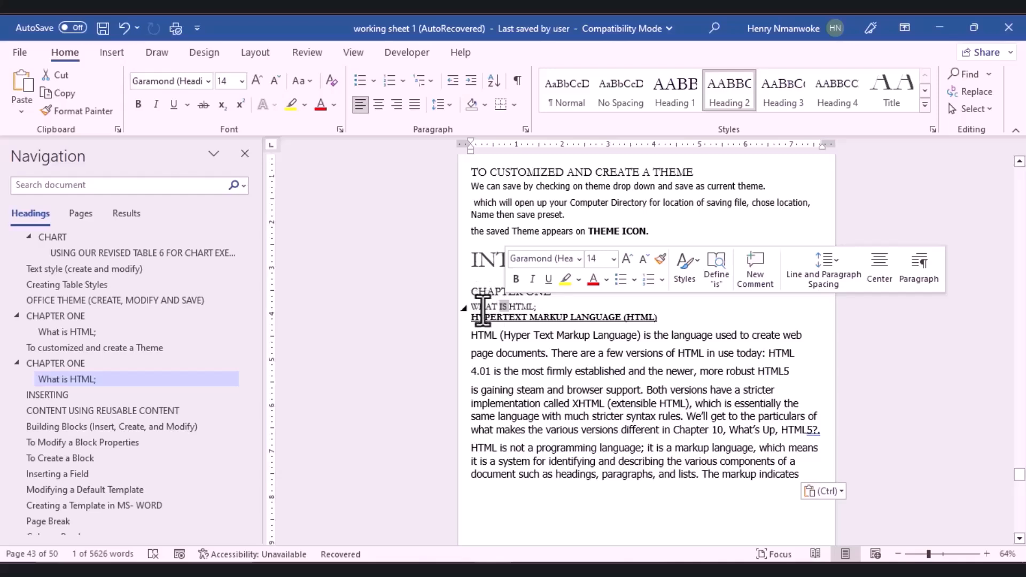
double_click(483, 306)
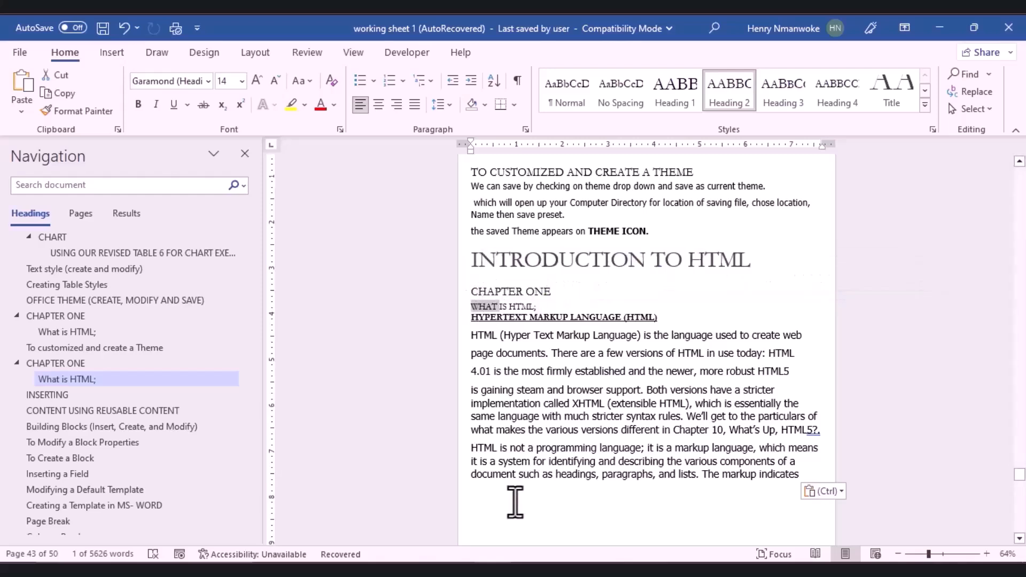
click(510, 494)
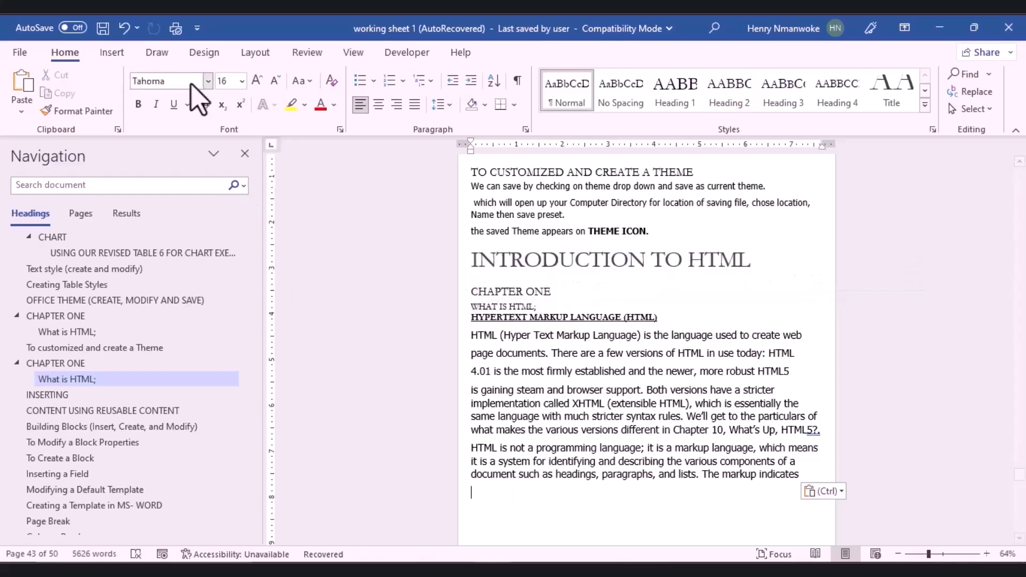
click(193, 57)
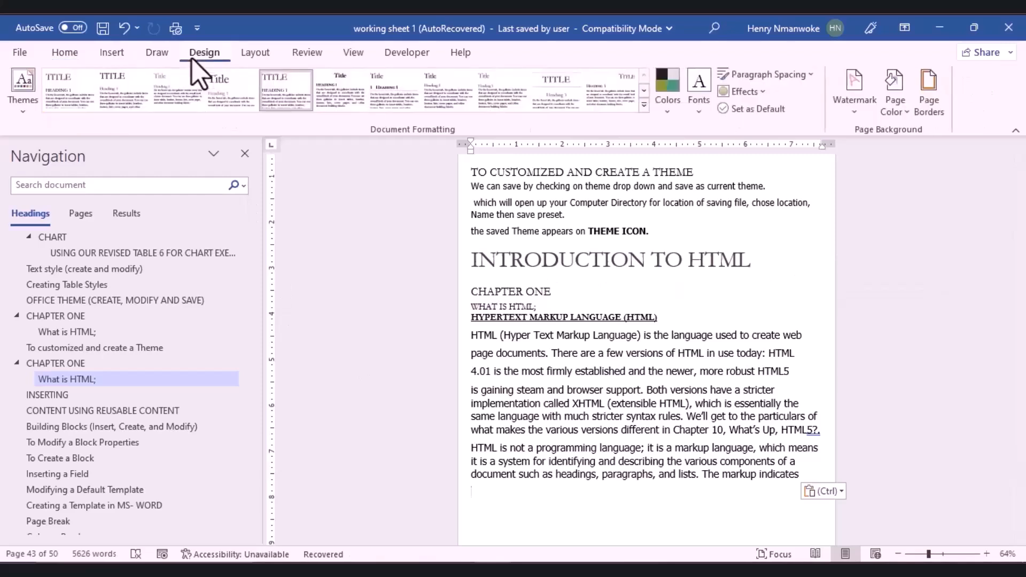
Step: Open Customize Colors without saving, then apply the Marquee theme colour palette
click(667, 113)
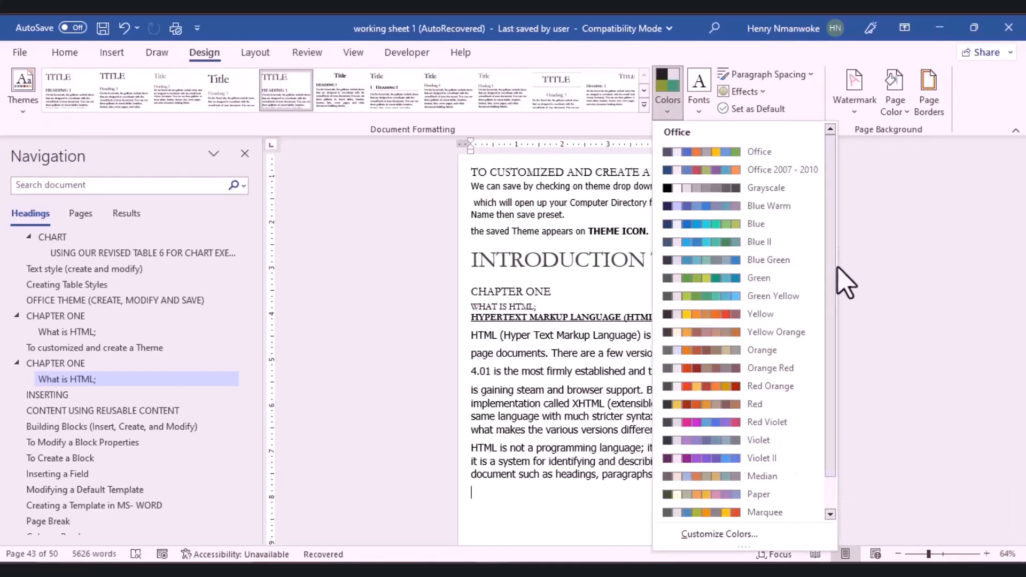
drag(832, 270, 727, 484)
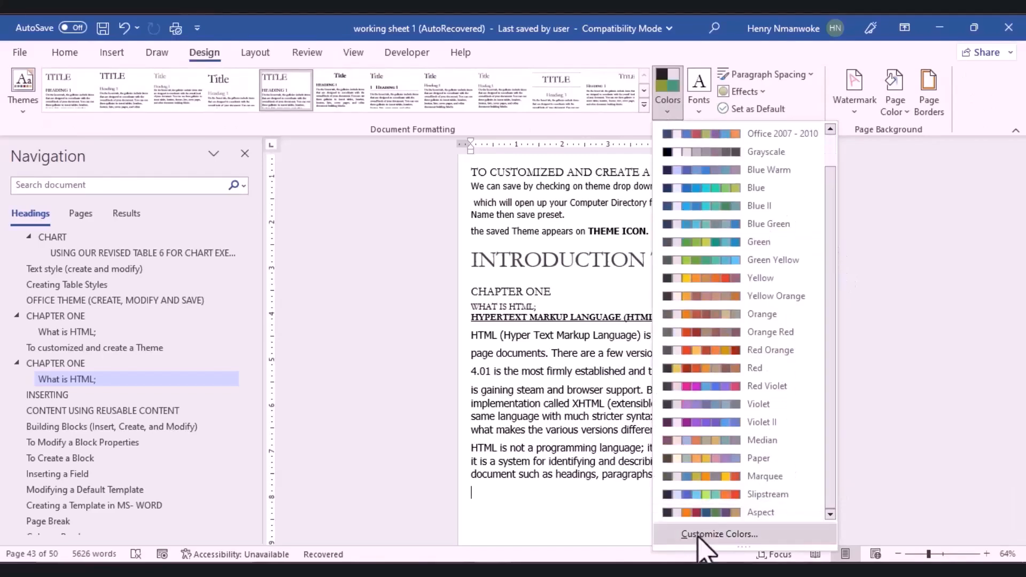
click(699, 536)
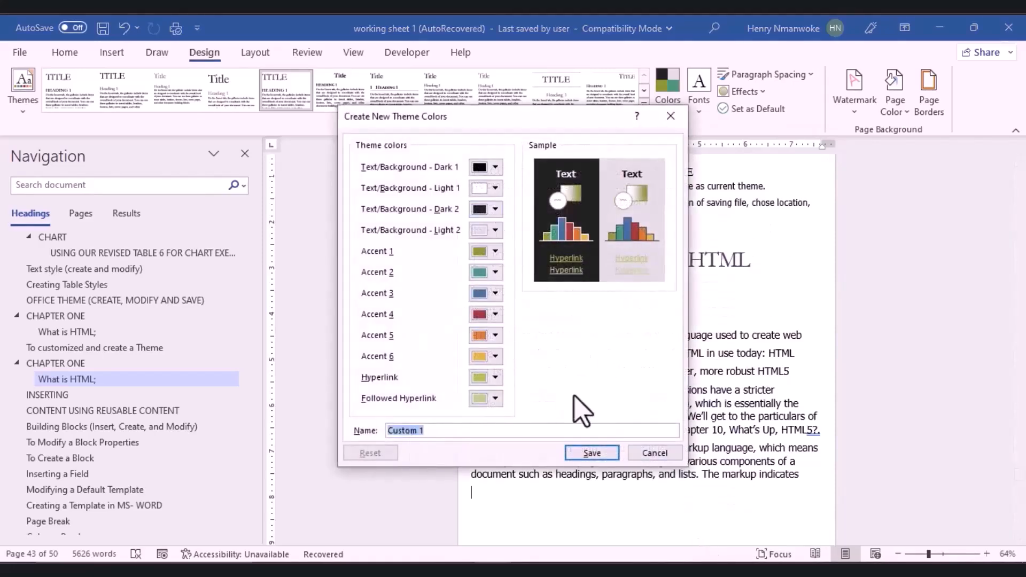
click(657, 454)
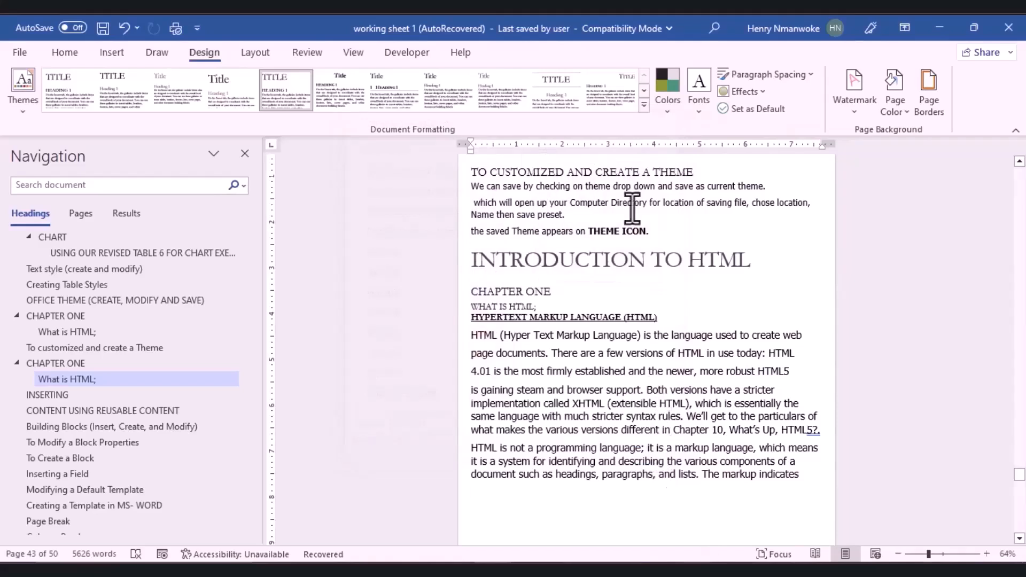
click(672, 115)
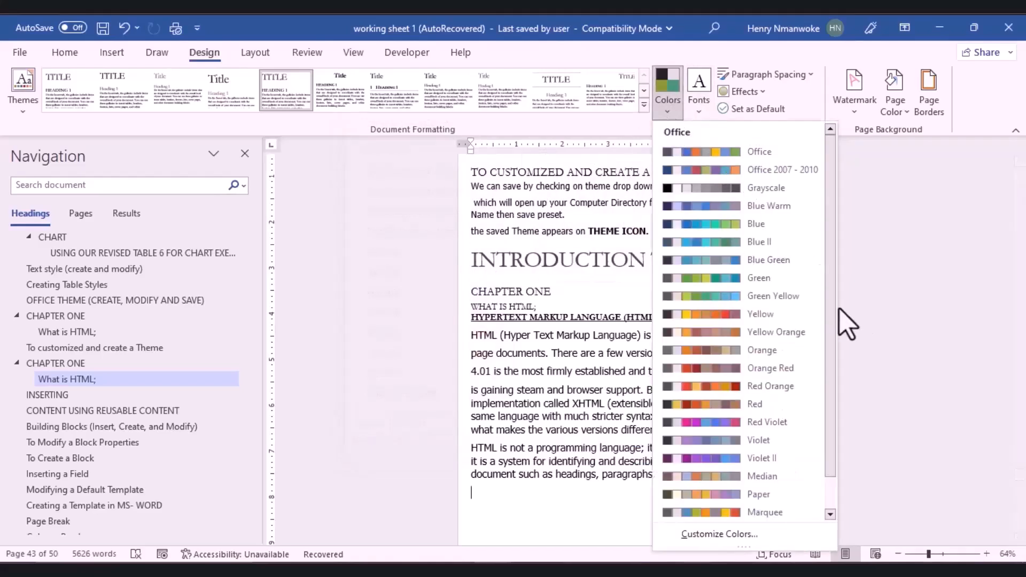
scroll(839, 323, down, 2)
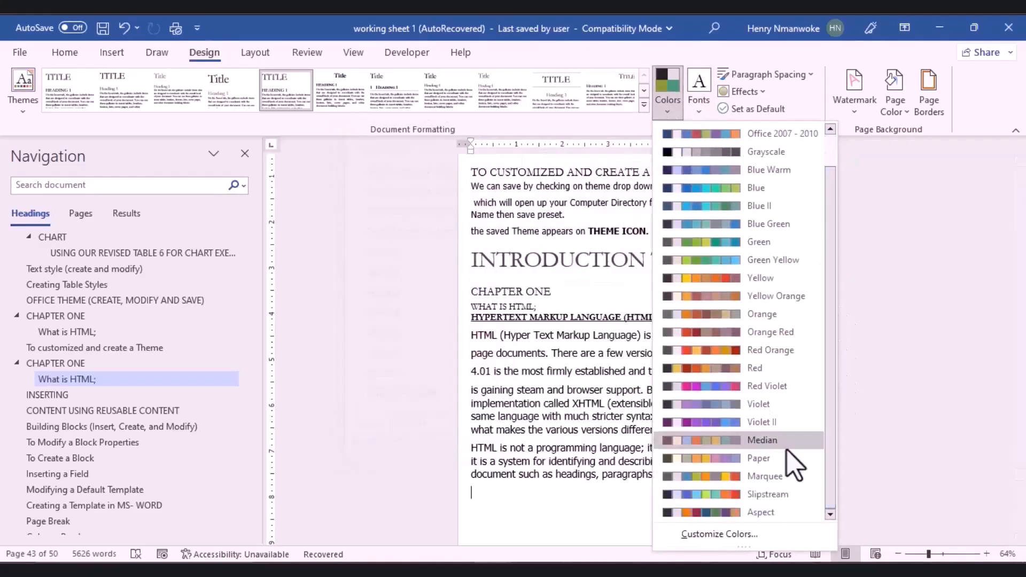
click(763, 475)
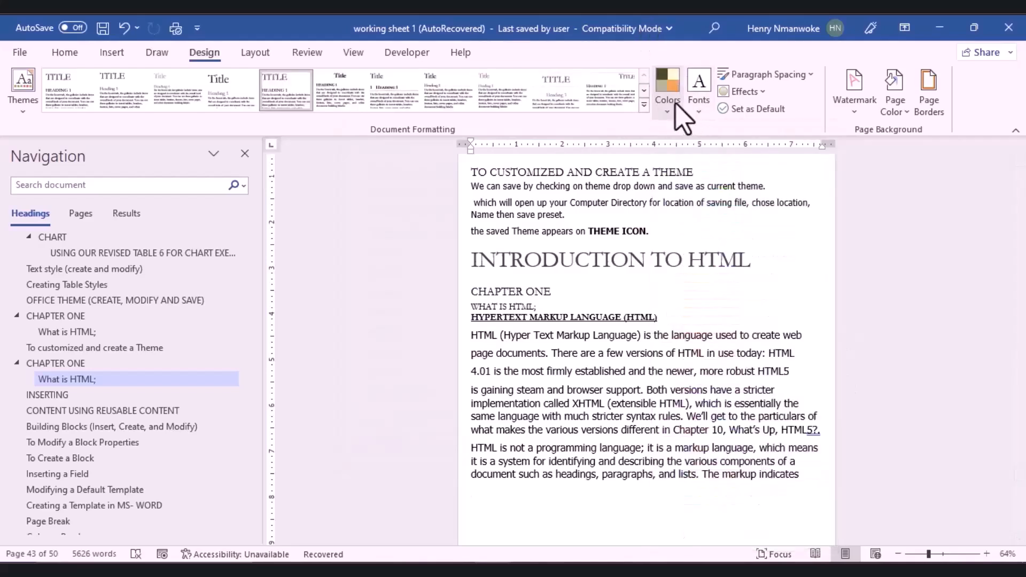
Step: Browse the theme font sets and close the list without applying one
click(696, 115)
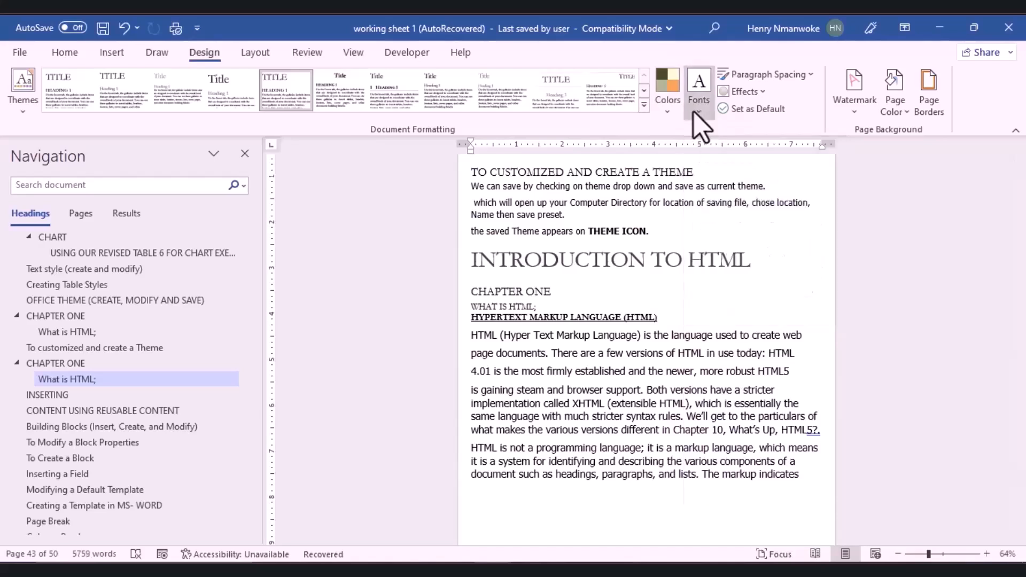
drag(860, 193, 867, 270)
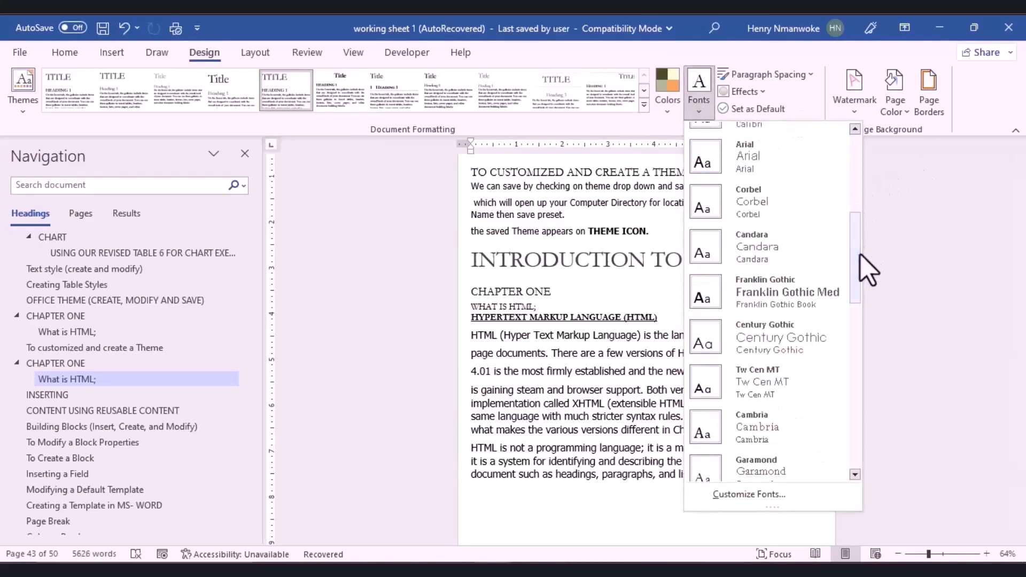
scroll(834, 289, down, 3)
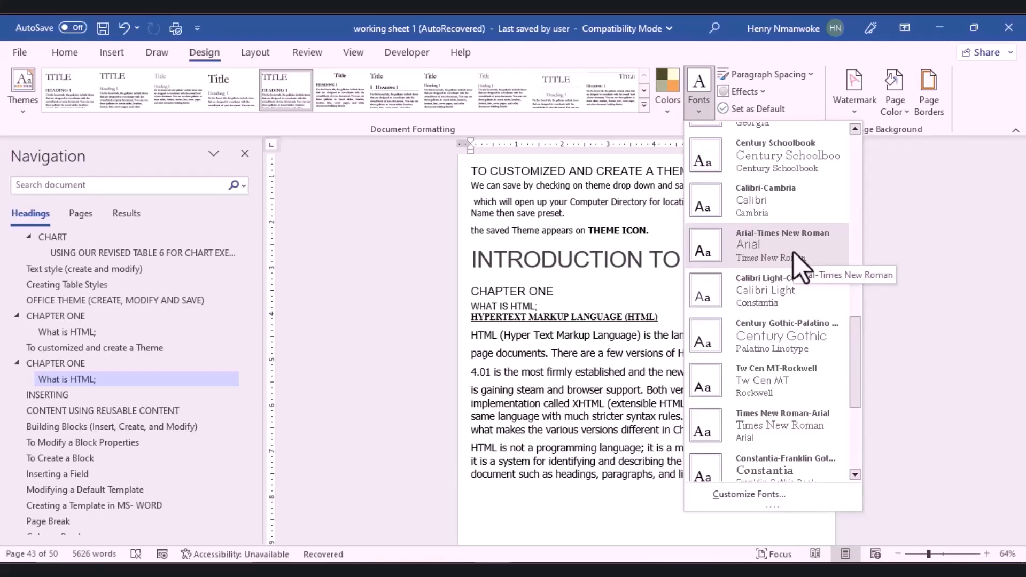
key(Escape)
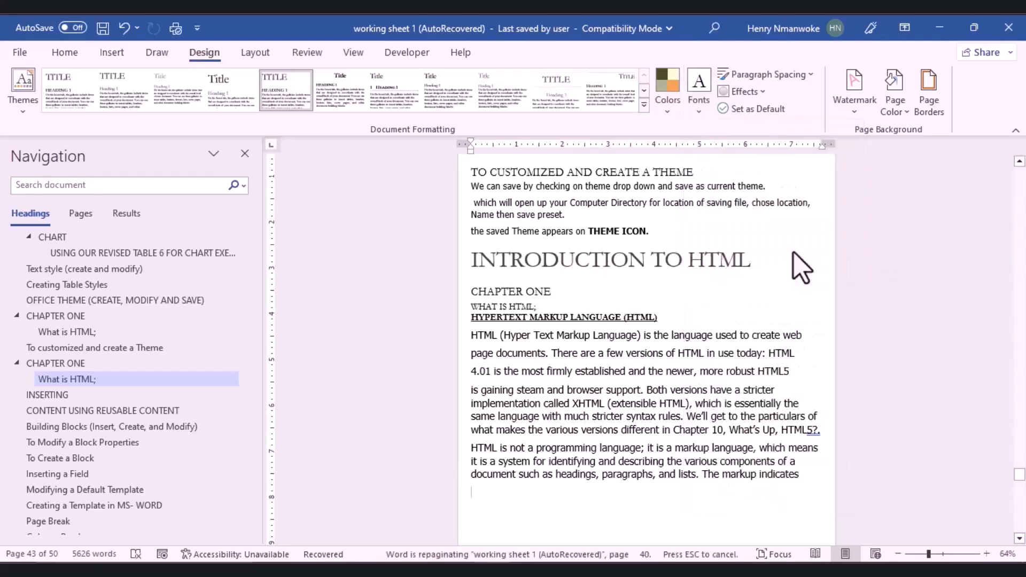
Step: Save custom theme fonts 'Custom 4' with Arial headings and Times New Roman body
click(697, 107)
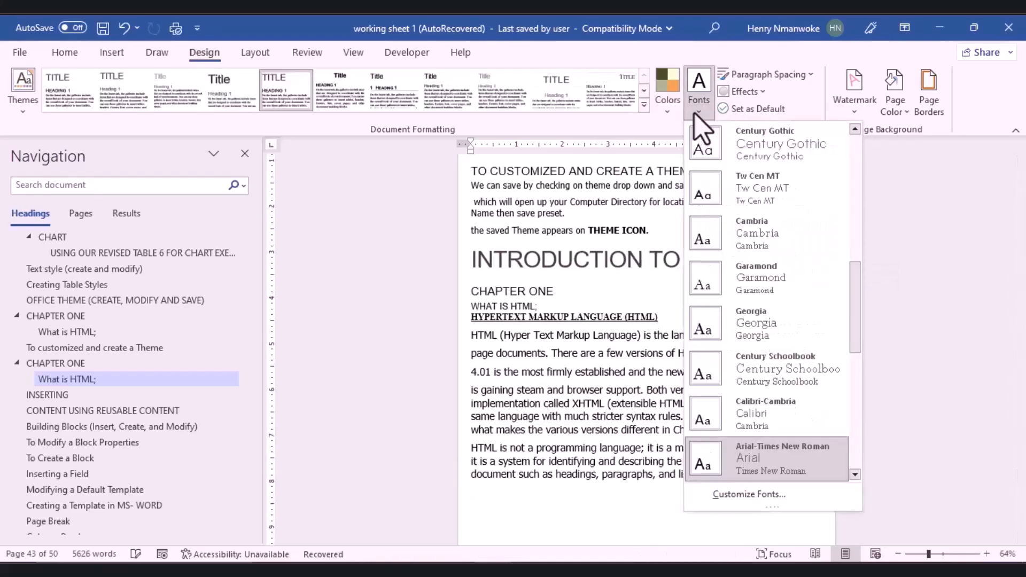
click(718, 501)
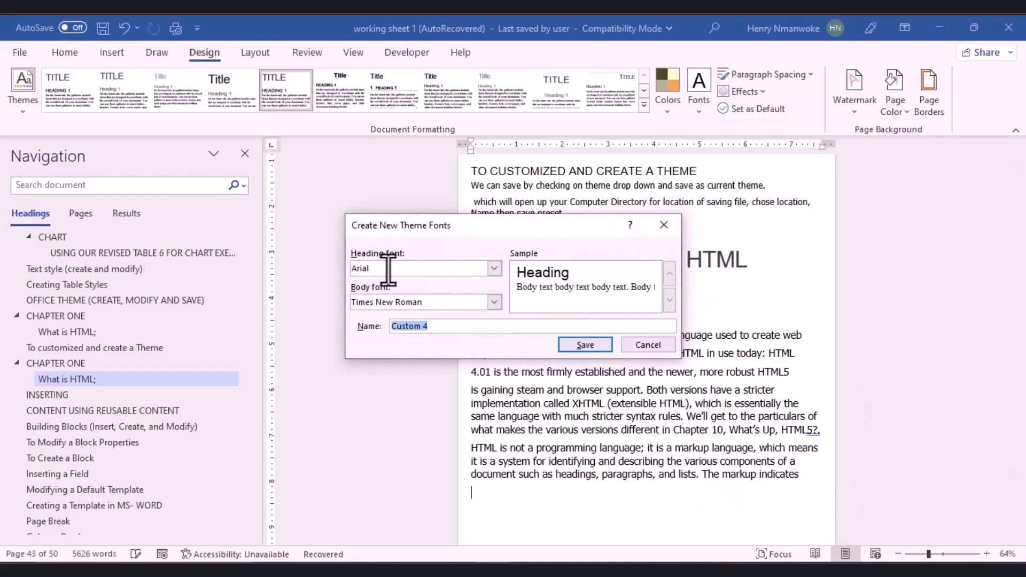
click(494, 268)
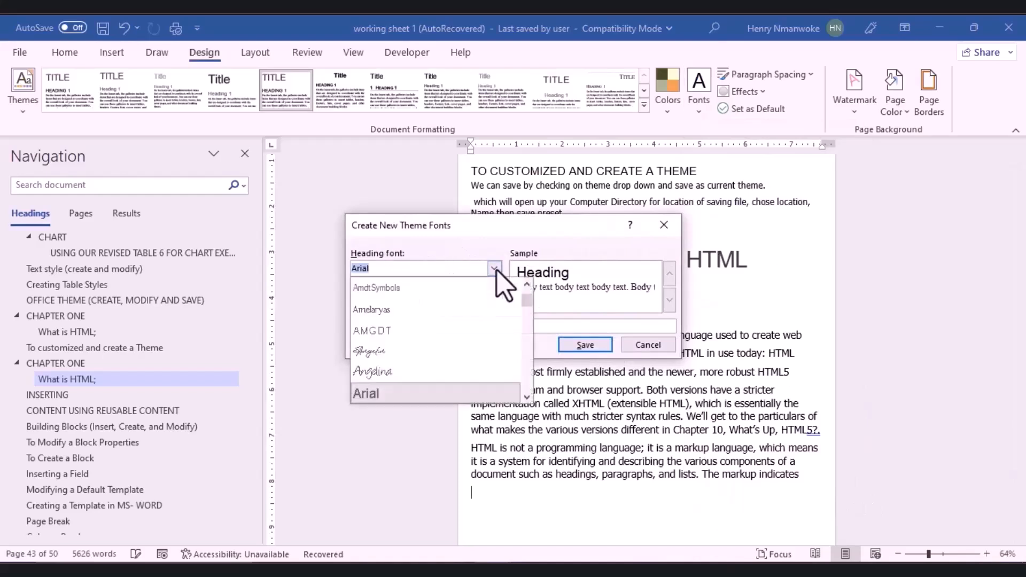
click(496, 269)
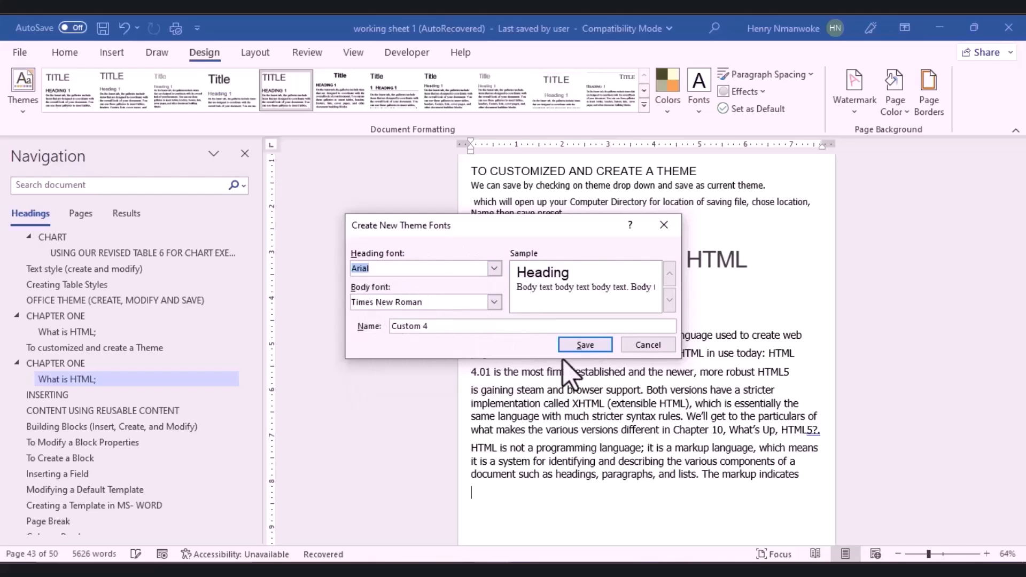
click(581, 348)
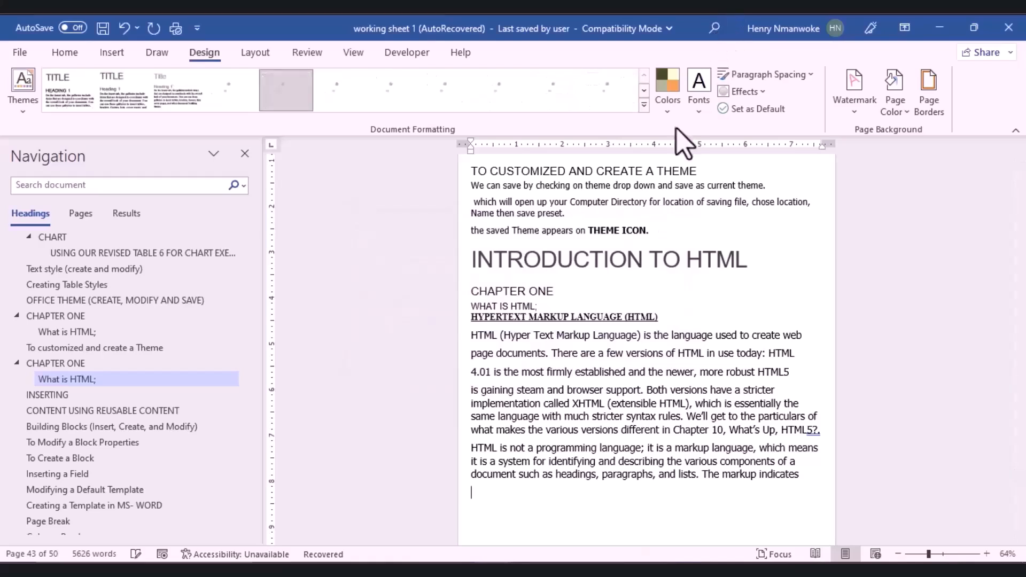
Step: Set paragraph spacing to Open, choose a different theme effect, and show the Themes gallery
click(809, 76)
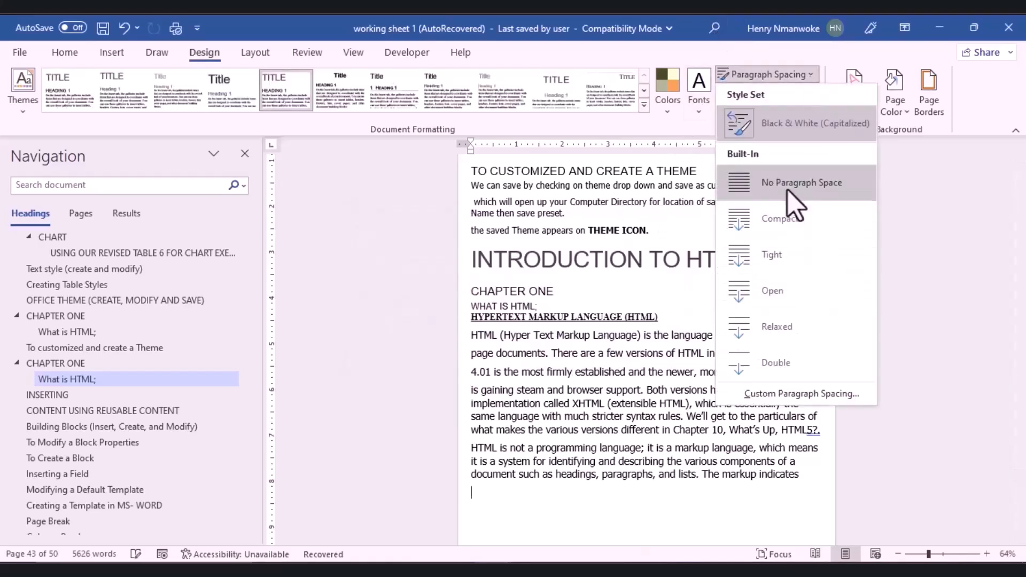
click(770, 291)
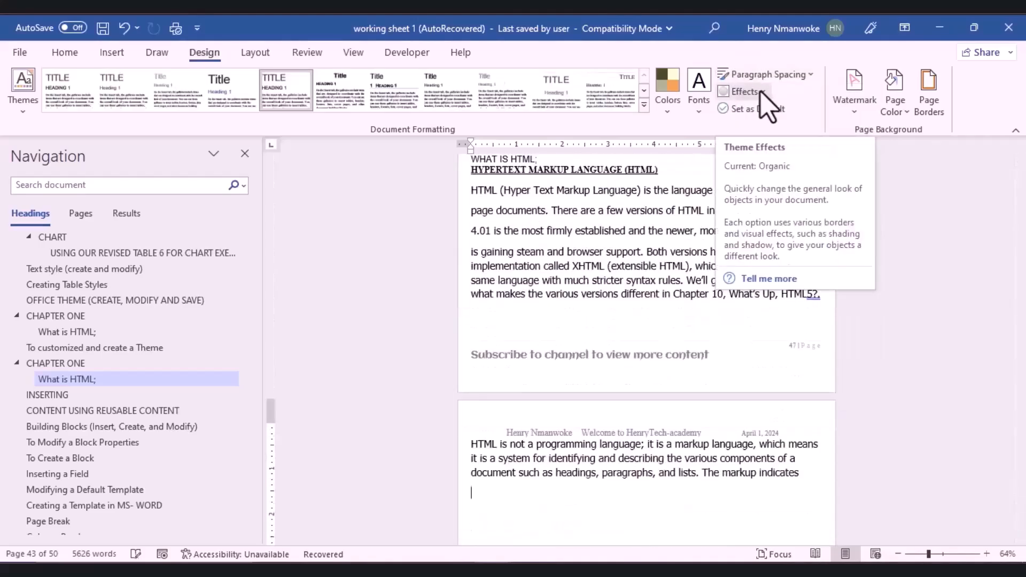
click(759, 92)
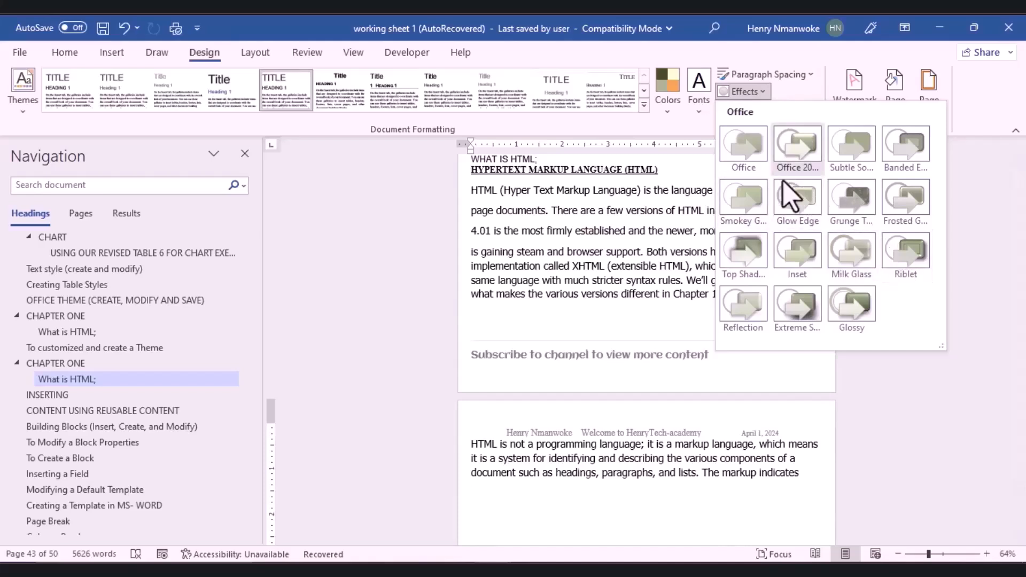
click(792, 198)
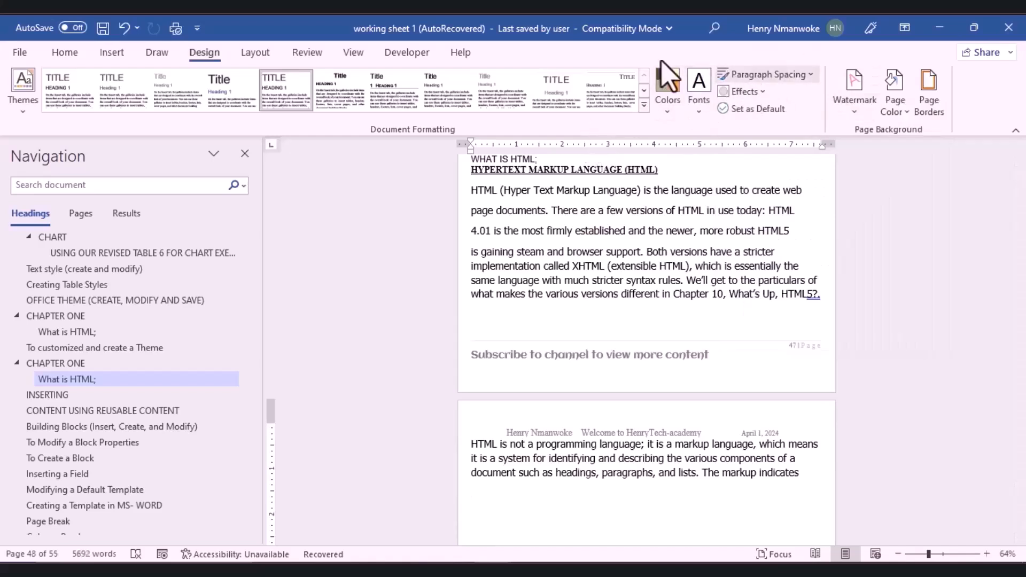
click(23, 113)
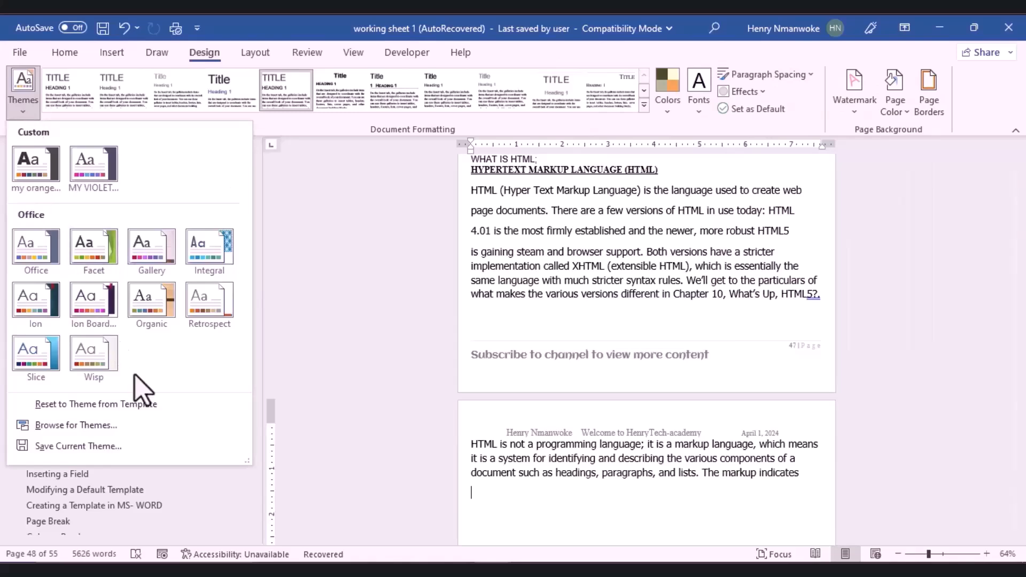
Step: Save the current theme as a theme file named 'Paper' instead of Theme1
click(75, 449)
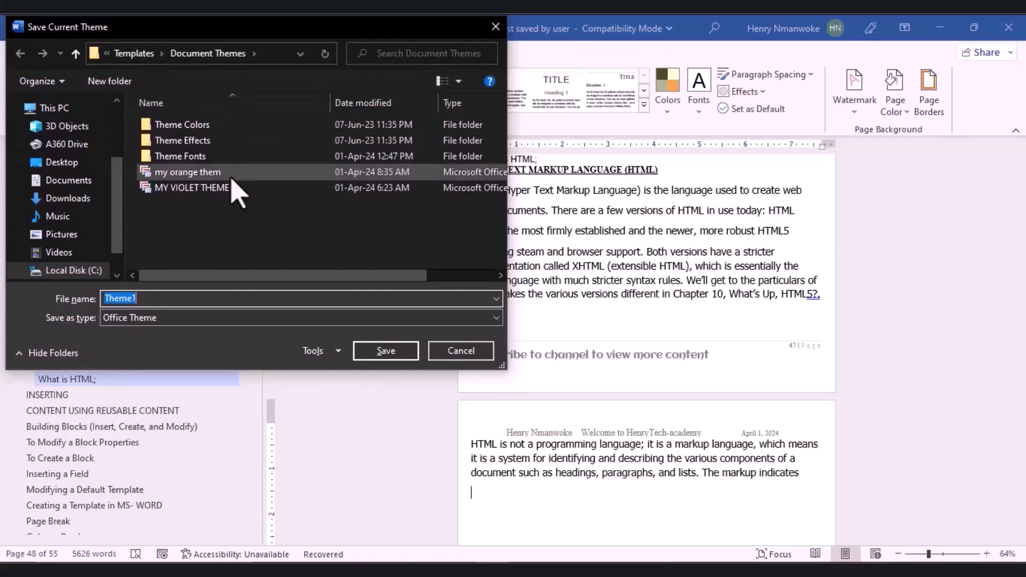
key(BackSpace)
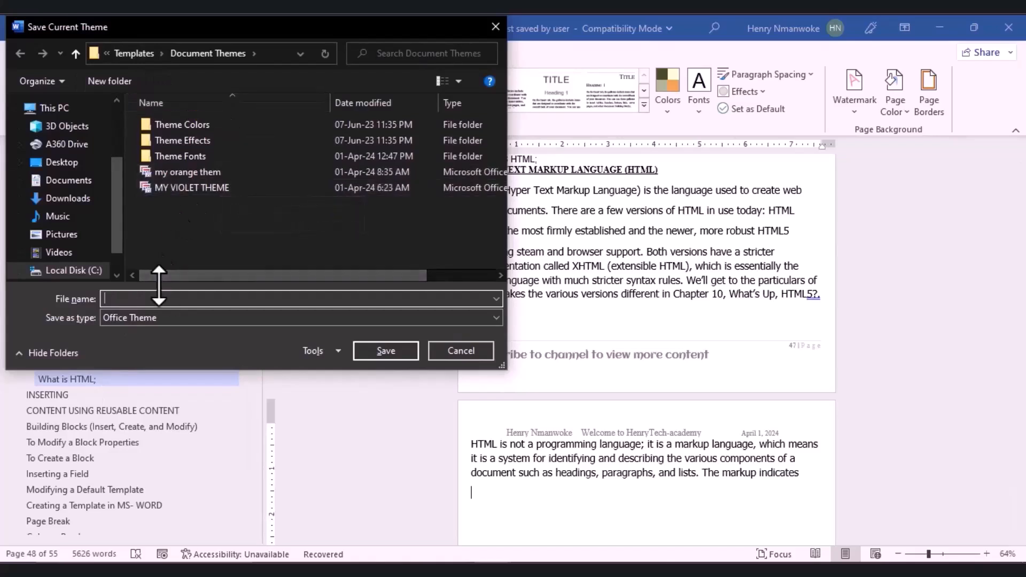
text(Paper)
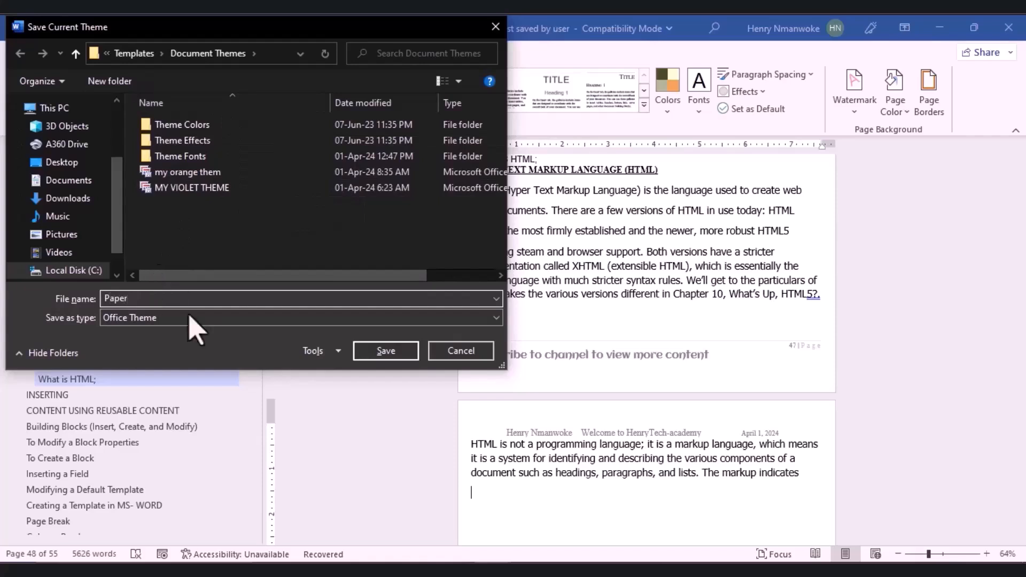
click(374, 356)
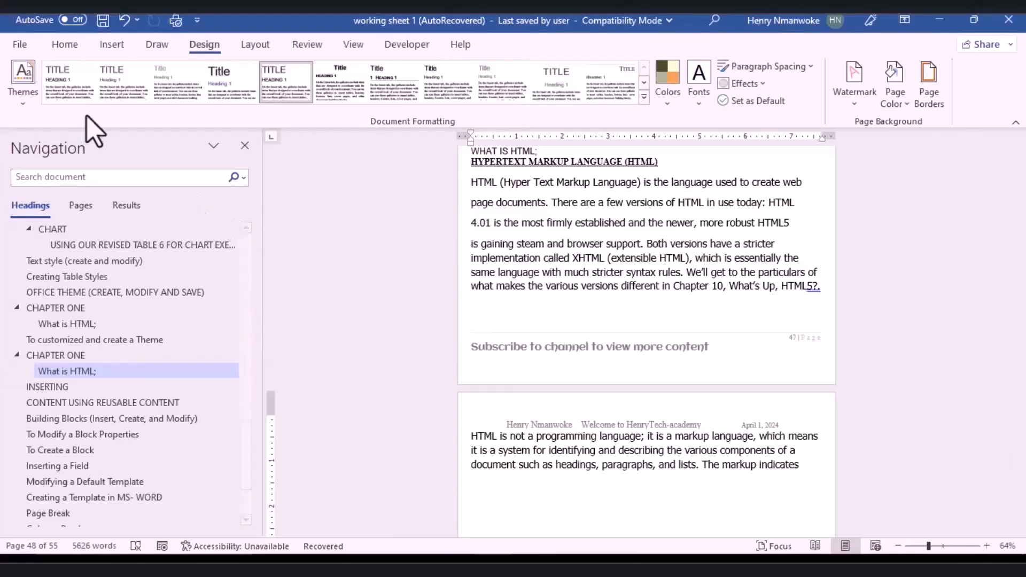
click(23, 80)
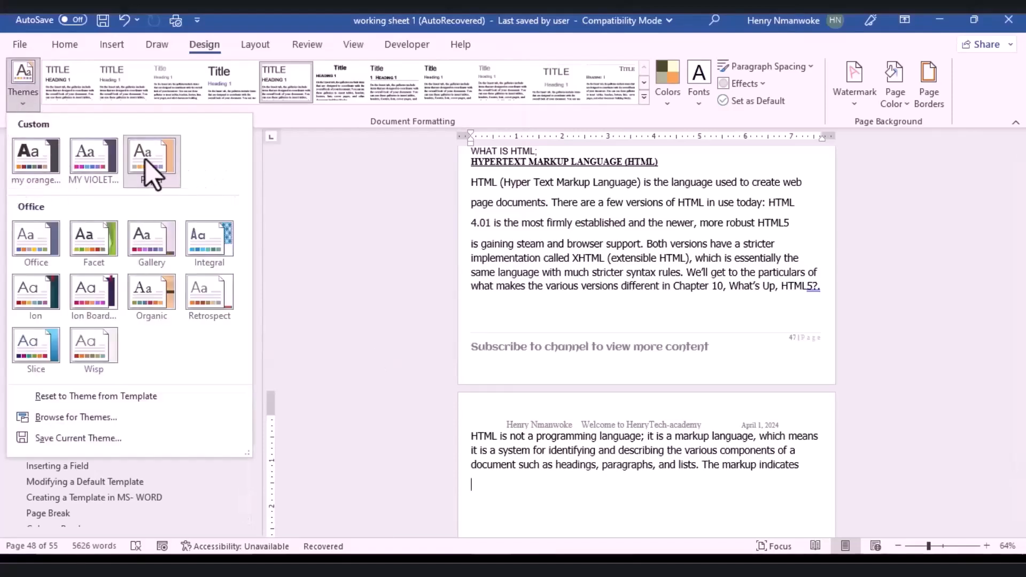
Step: Apply the custom Paper theme and a different style set from the Document Formatting gallery
click(160, 171)
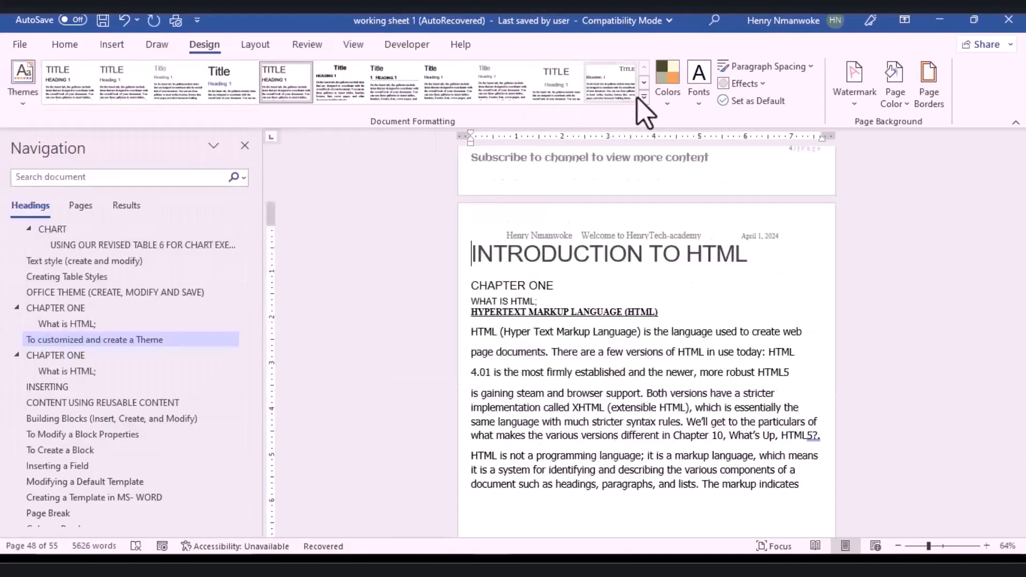
click(645, 98)
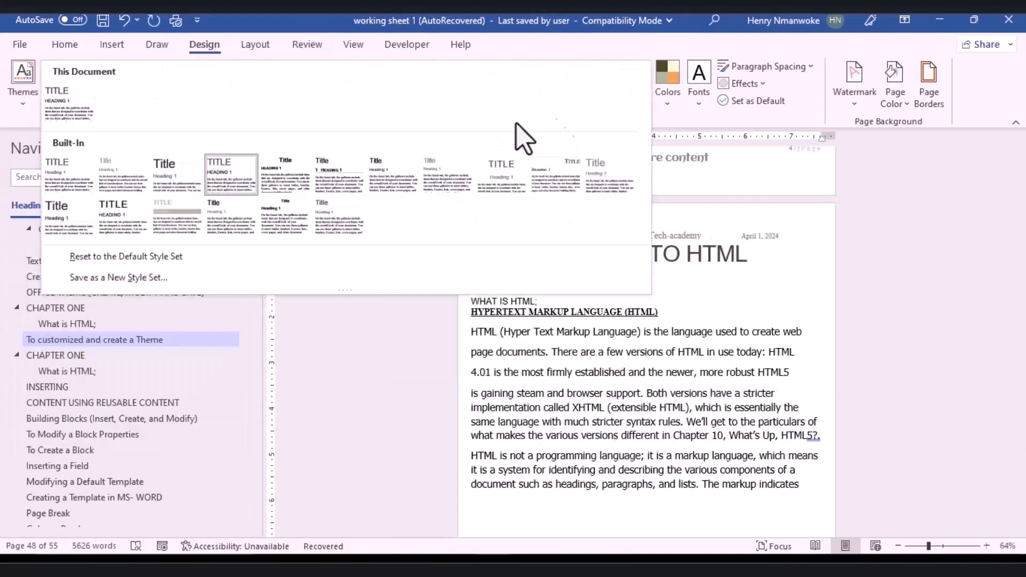
click(159, 227)
mouse_move(1022, 468)
mouse_down()
mouse_move(1024, 460)
mouse_move(1024, 474)
mouse_up()
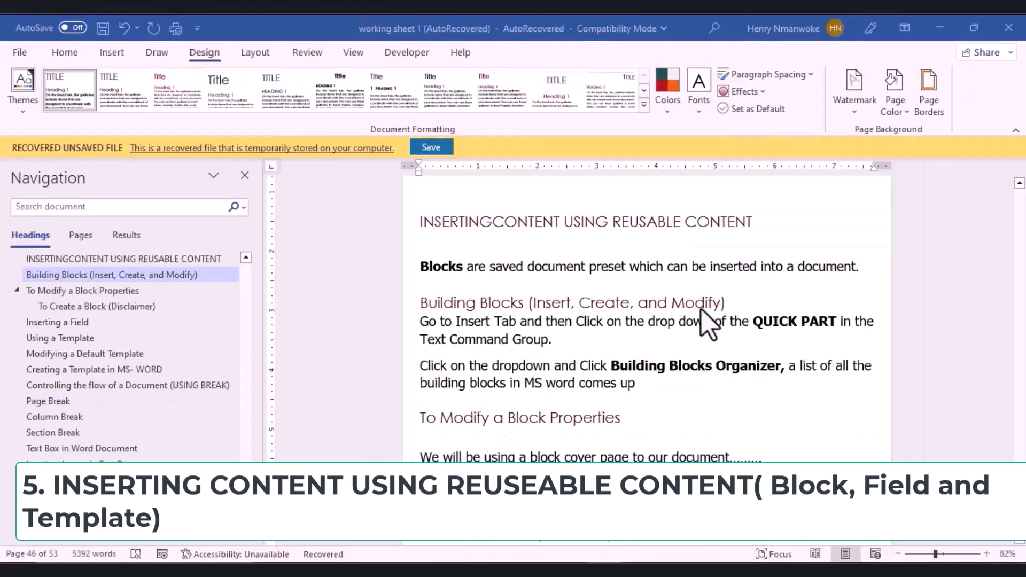
Step: Separate INSERTING and CONTENT in the heading, then select the 'To Modify a Block Properties' heading
click(491, 220)
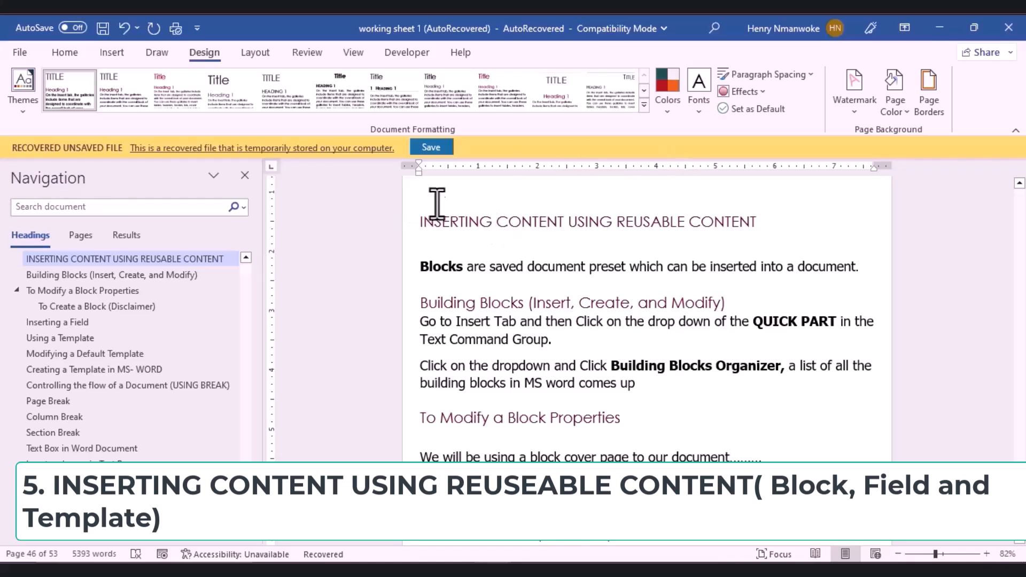
click(314, 321)
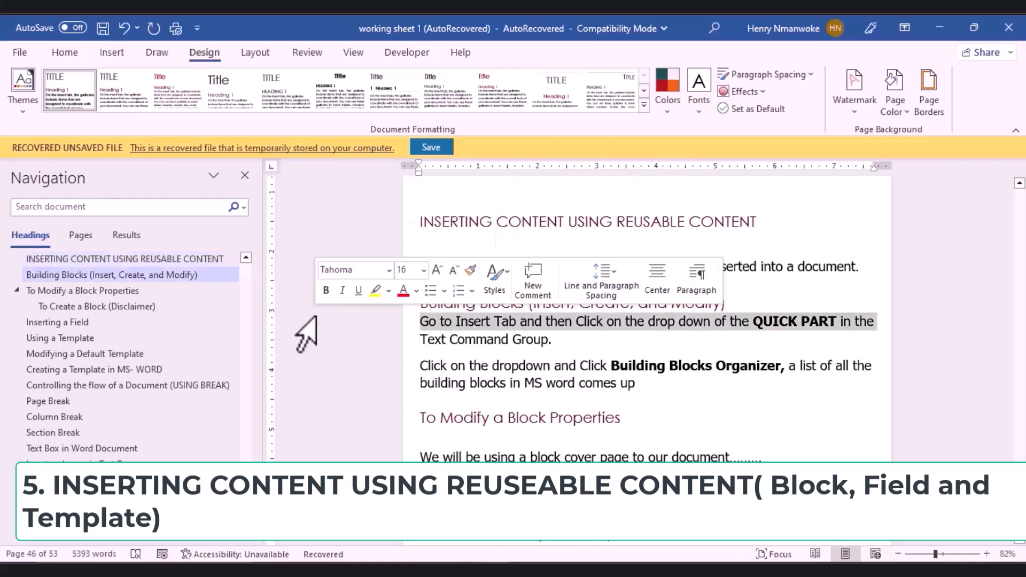
click(300, 419)
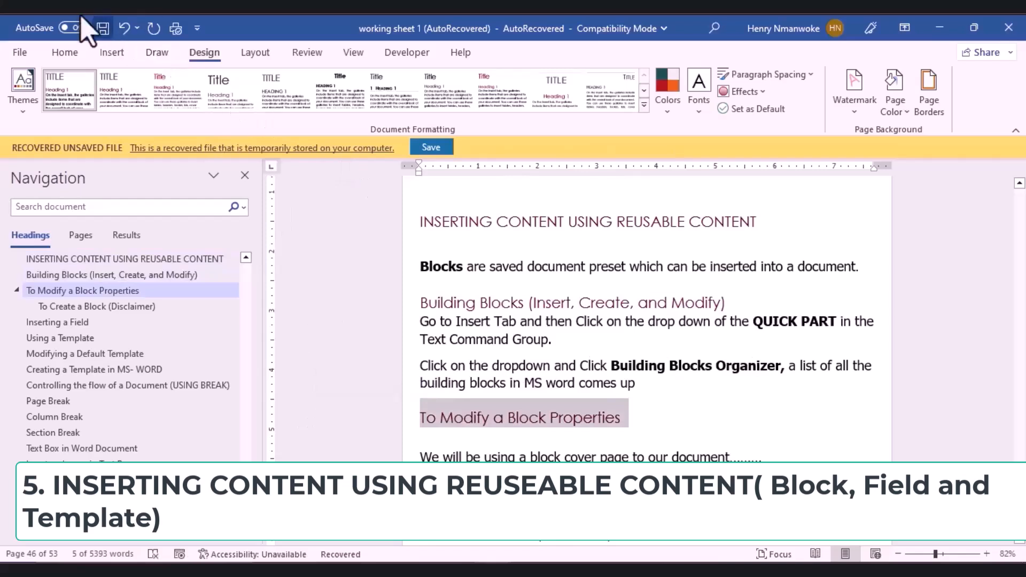
click(113, 58)
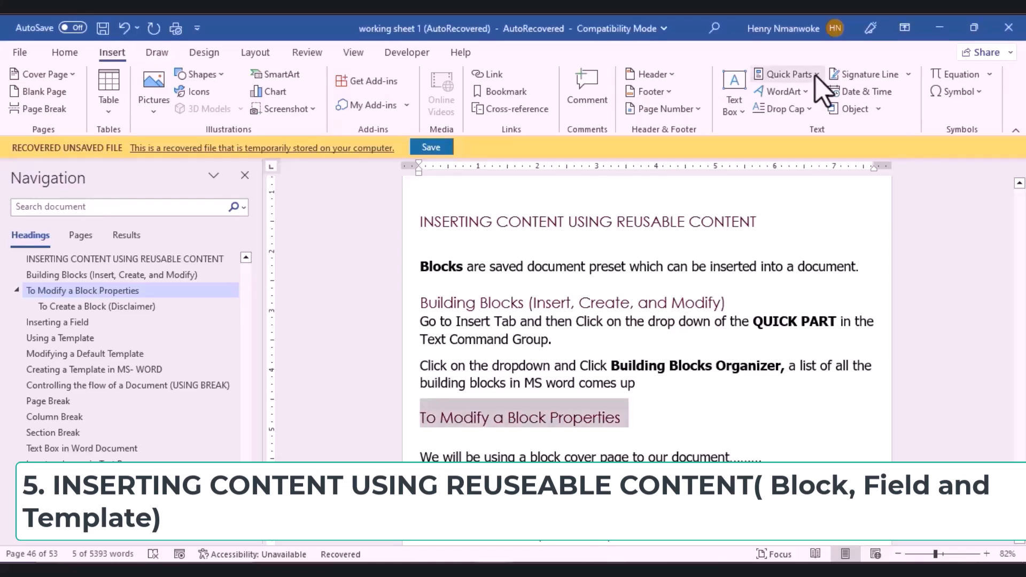
Step: Insert the Simple Text Box building block via the Building Blocks Organizer
click(816, 75)
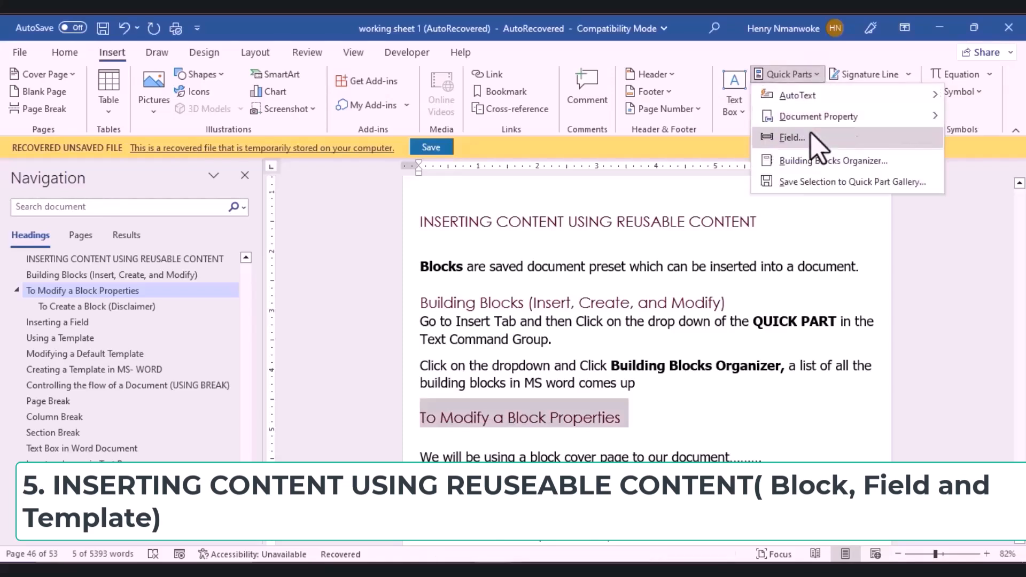
click(810, 161)
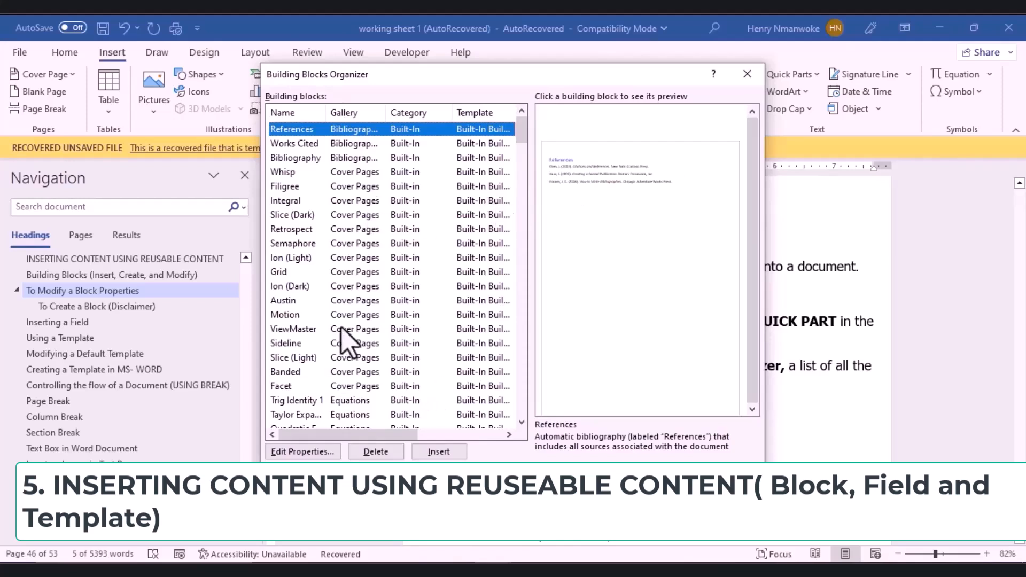
drag(518, 132, 518, 164)
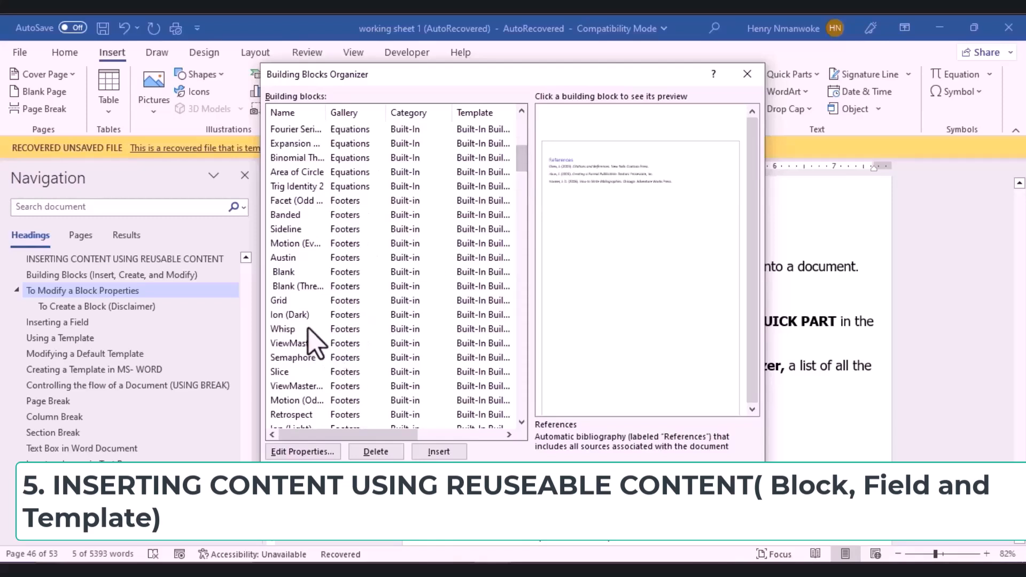
click(308, 301)
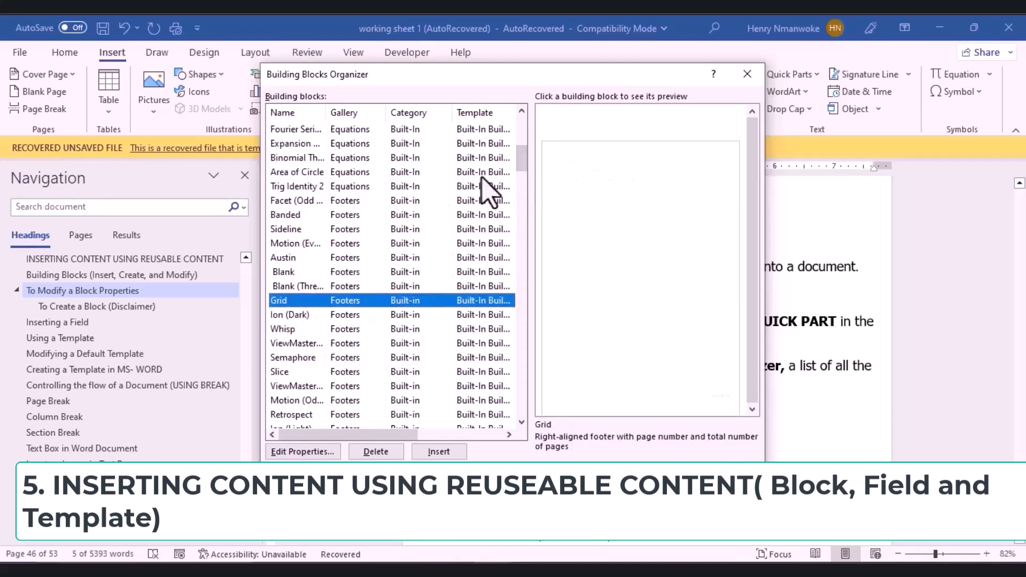
scroll(309, 211, down, 3)
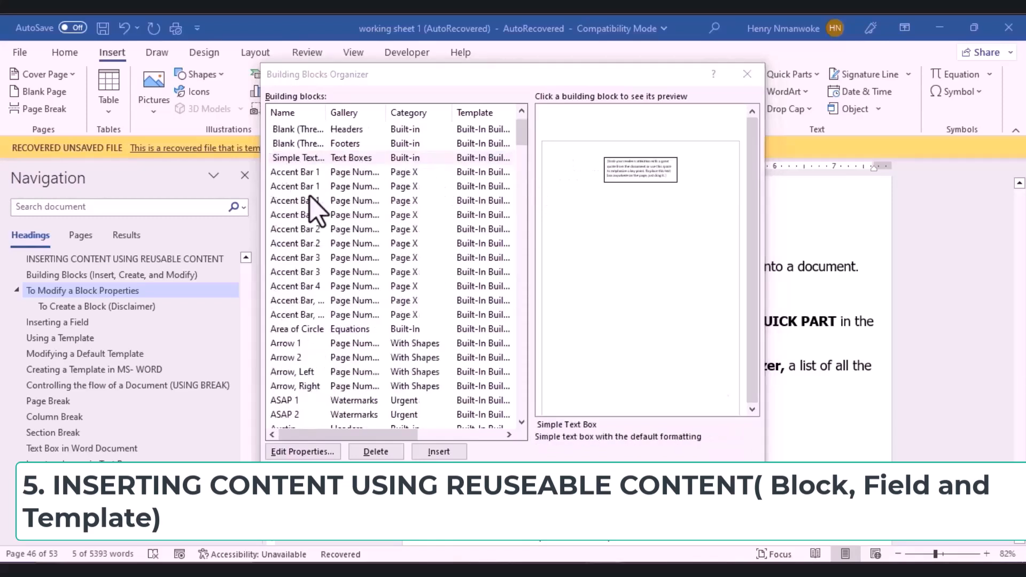
click(404, 162)
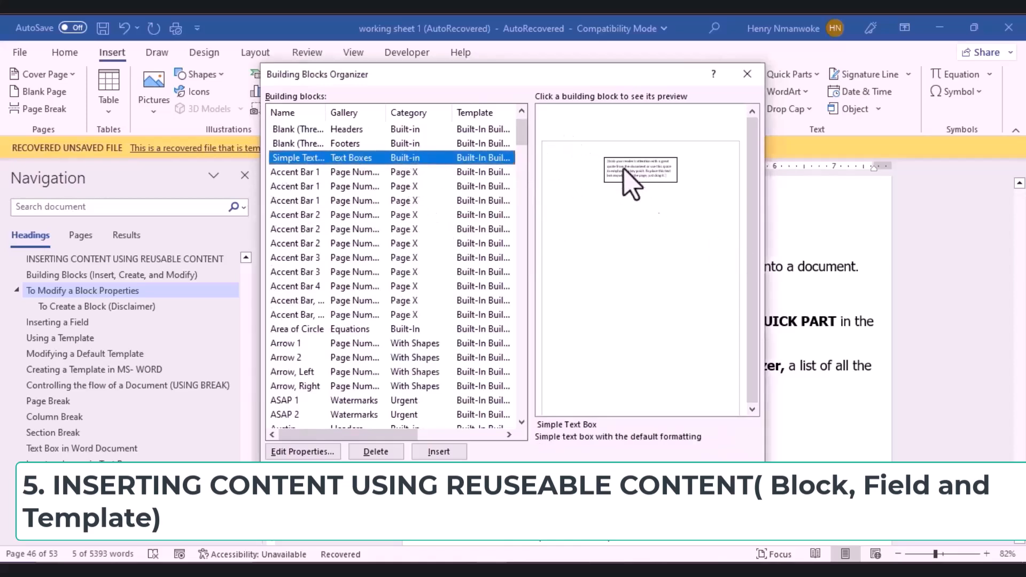
click(439, 451)
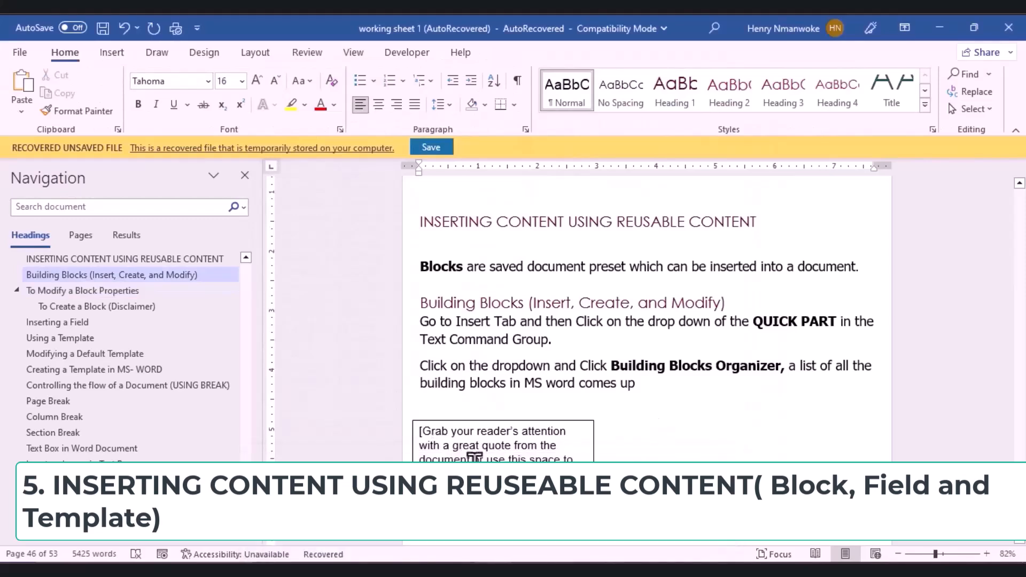
Step: Replace the text box placeholder with 'Text box inserted' and return to the body text below
click(477, 459)
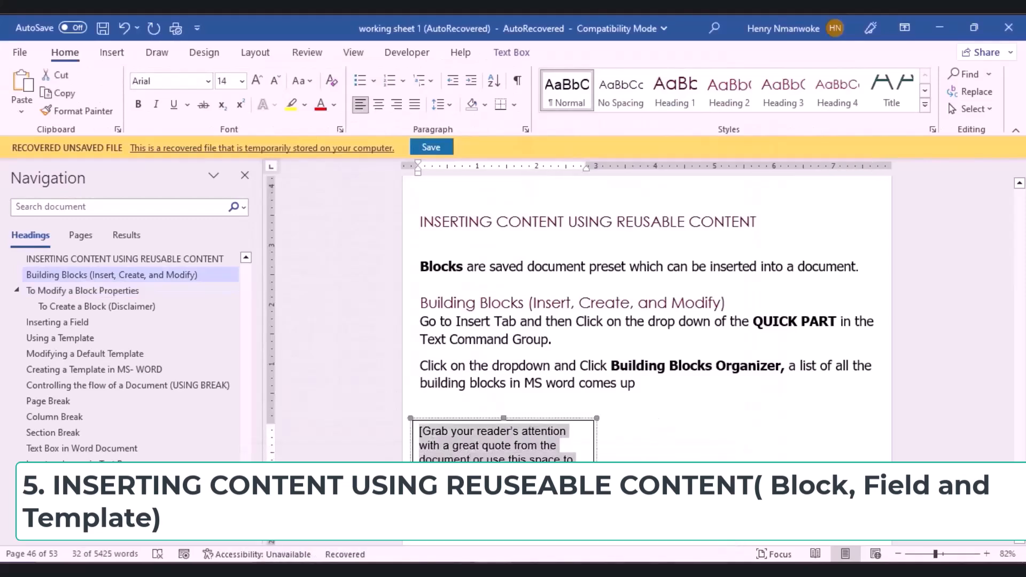
key(Delete)
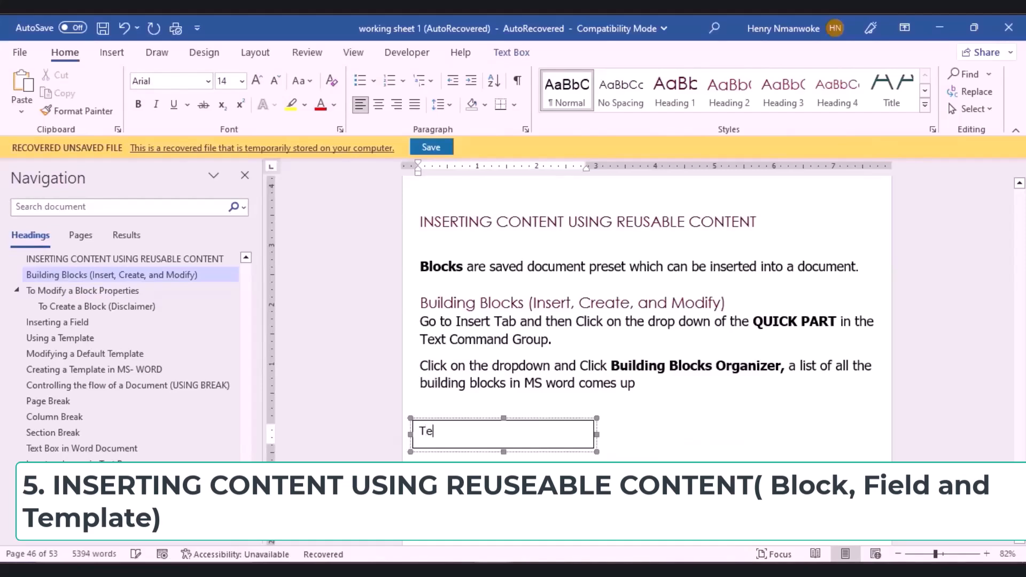
text(Text  box inserted)
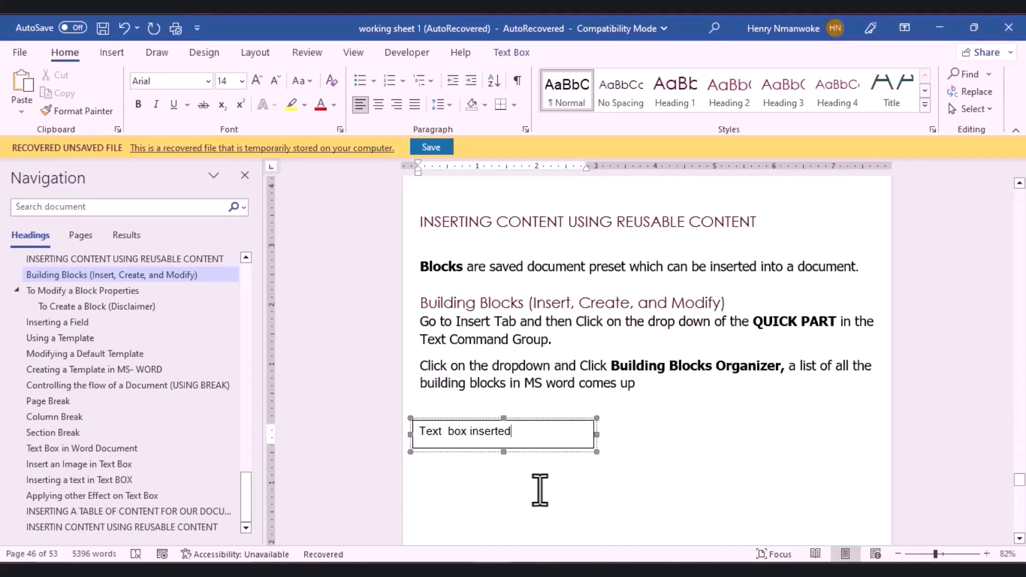
click(539, 490)
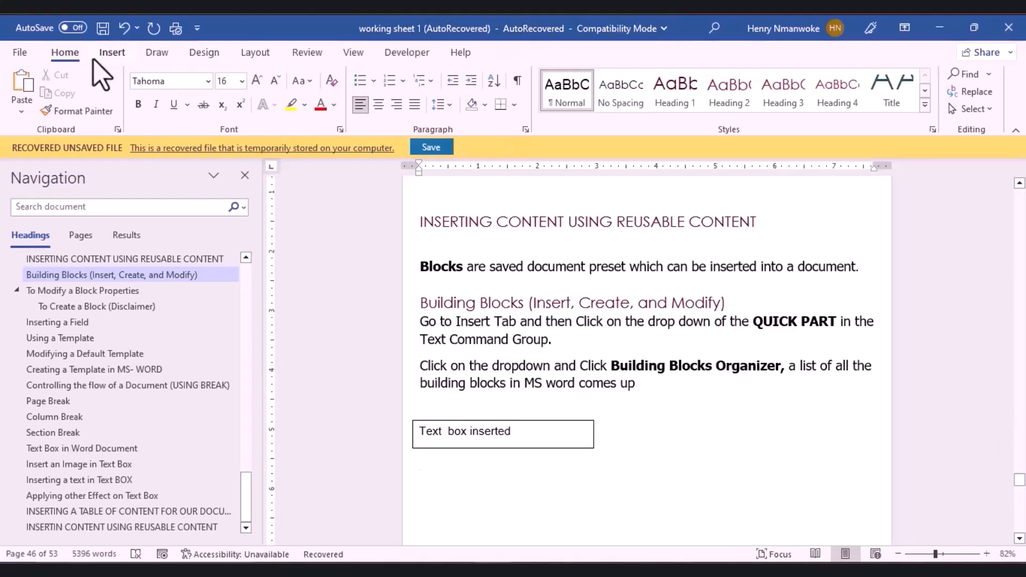
Step: Select Calendar 1 in the Building Blocks Organizer under Insert > Quick Parts
click(111, 53)
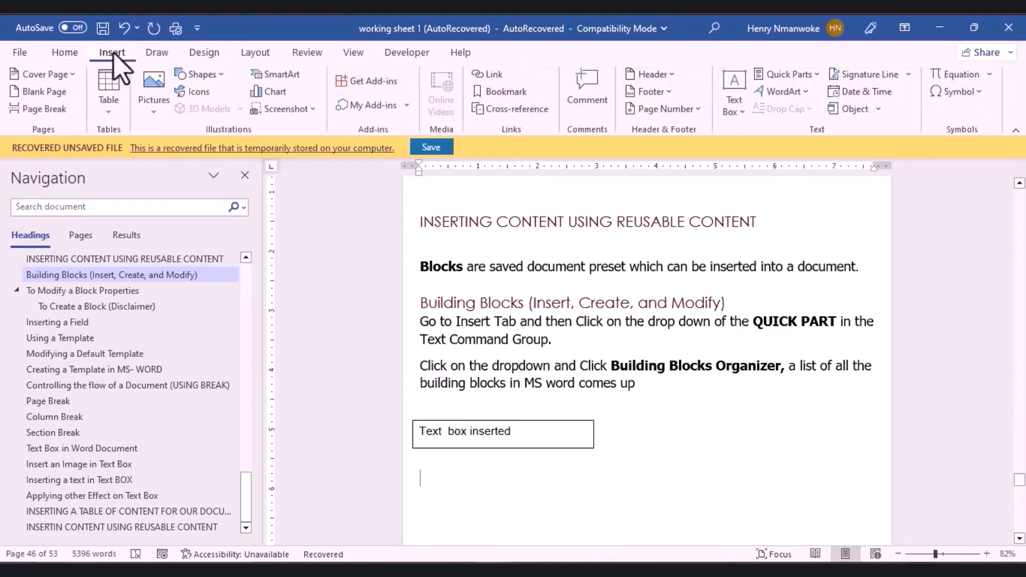
click(813, 76)
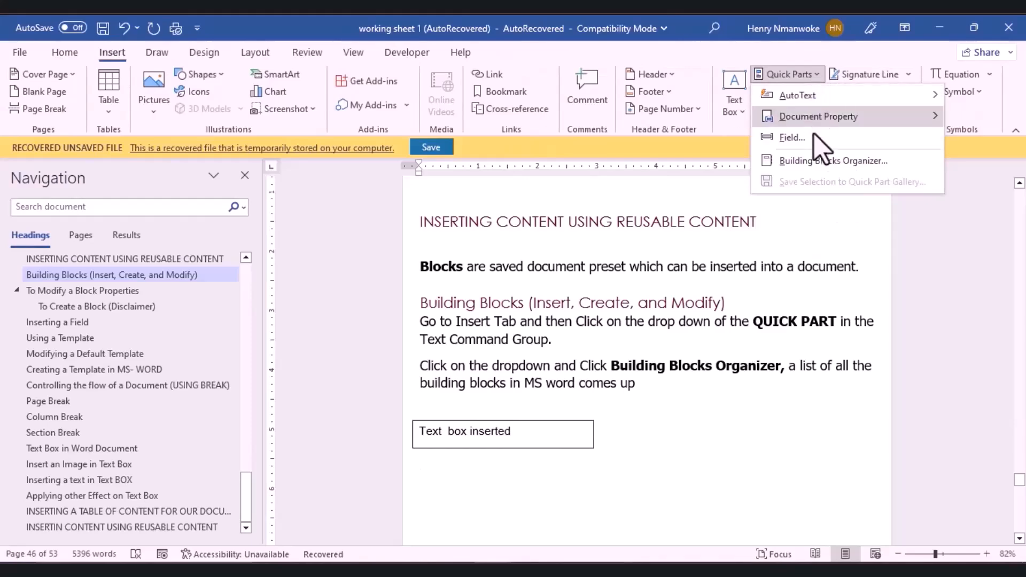
click(826, 162)
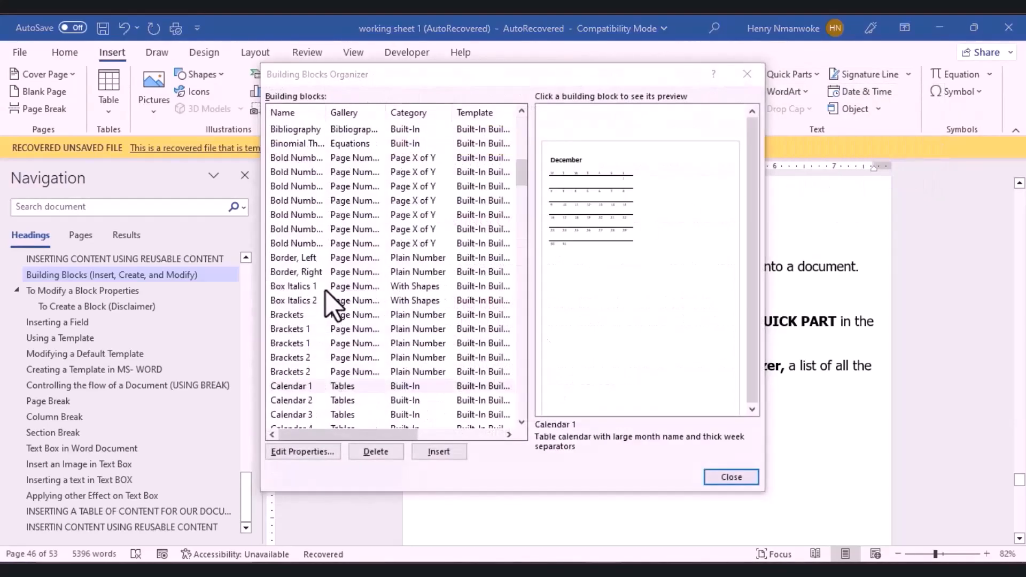
click(311, 389)
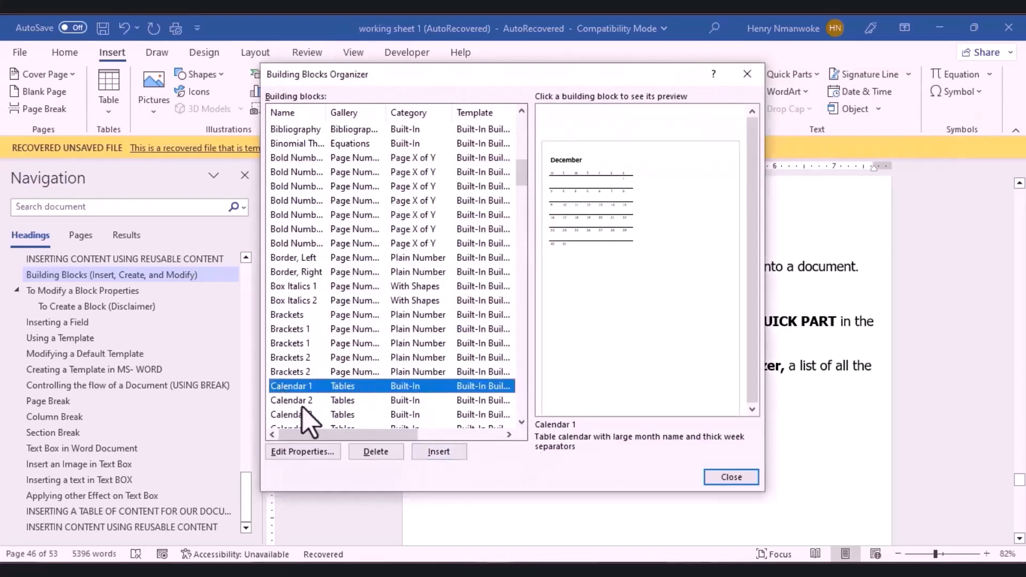
Step: Keep Calendar 1 in the Tables gallery and Built-In category, confirm redefining it, and insert it
click(299, 453)
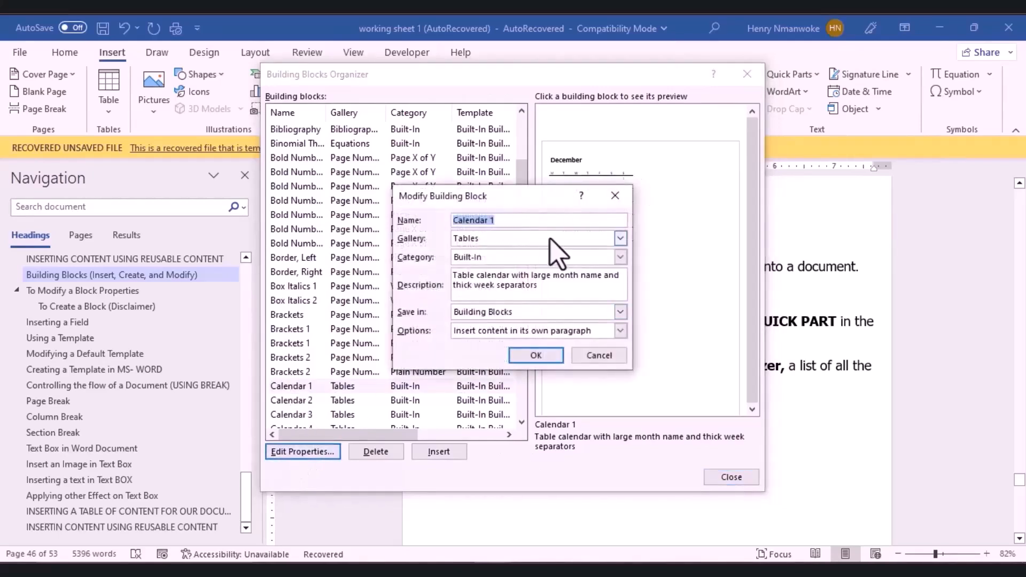
click(622, 239)
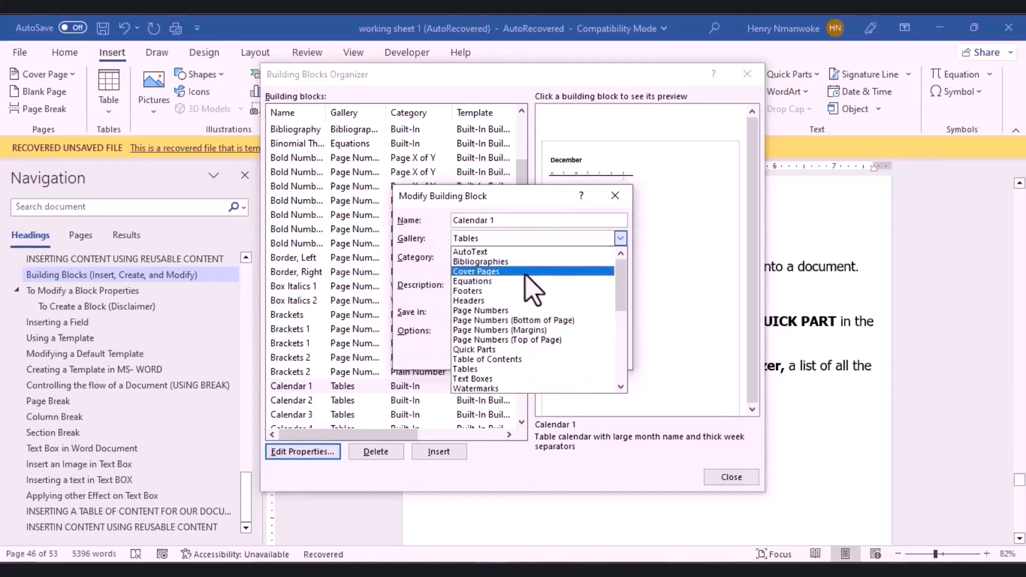
click(493, 372)
click(620, 258)
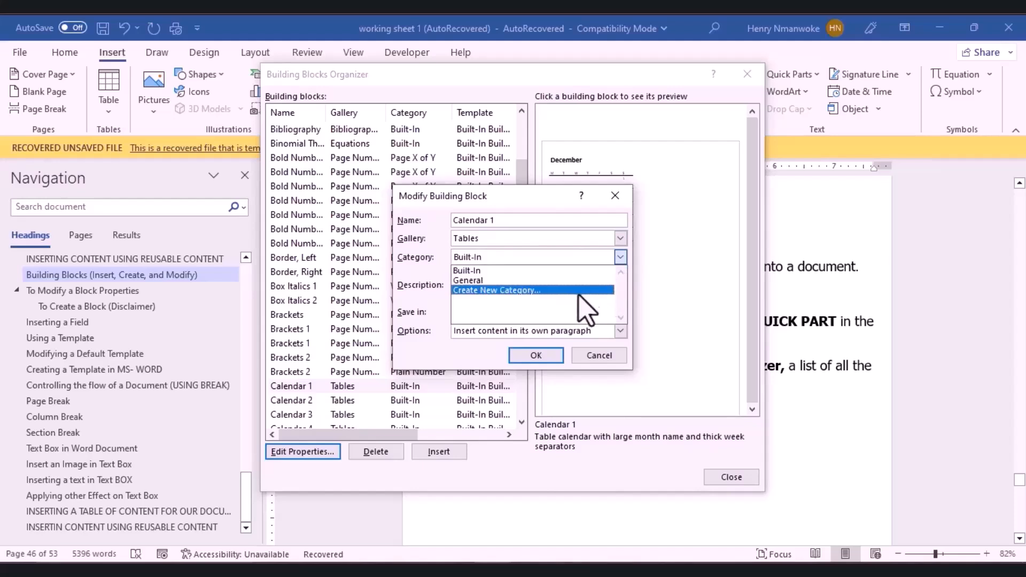
click(537, 271)
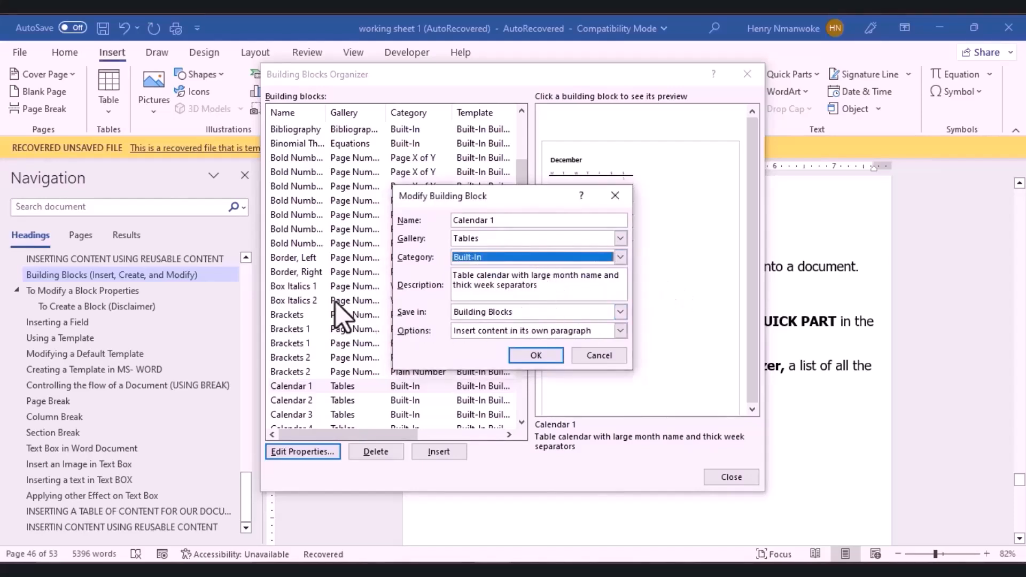
click(342, 278)
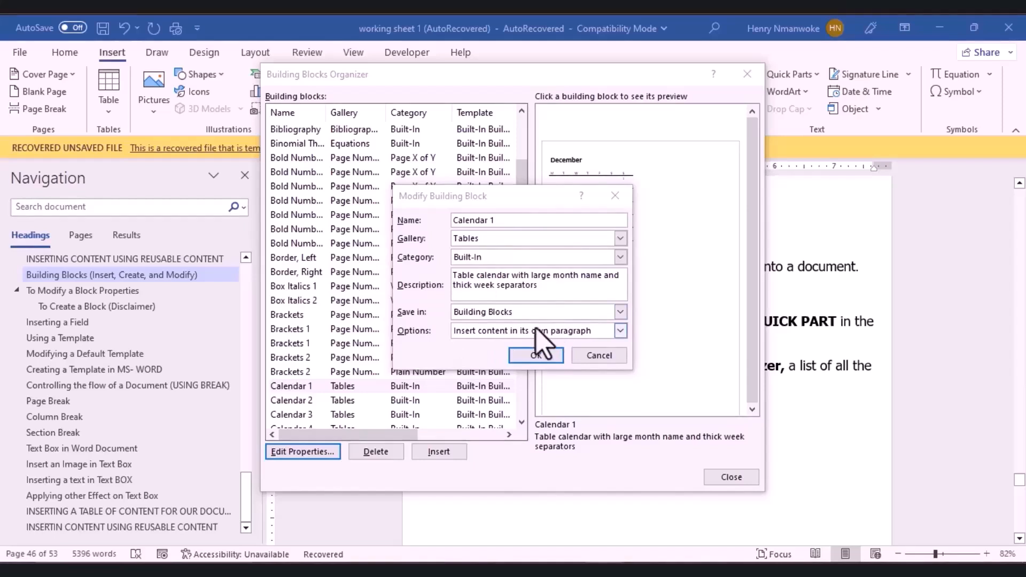
click(535, 356)
click(487, 338)
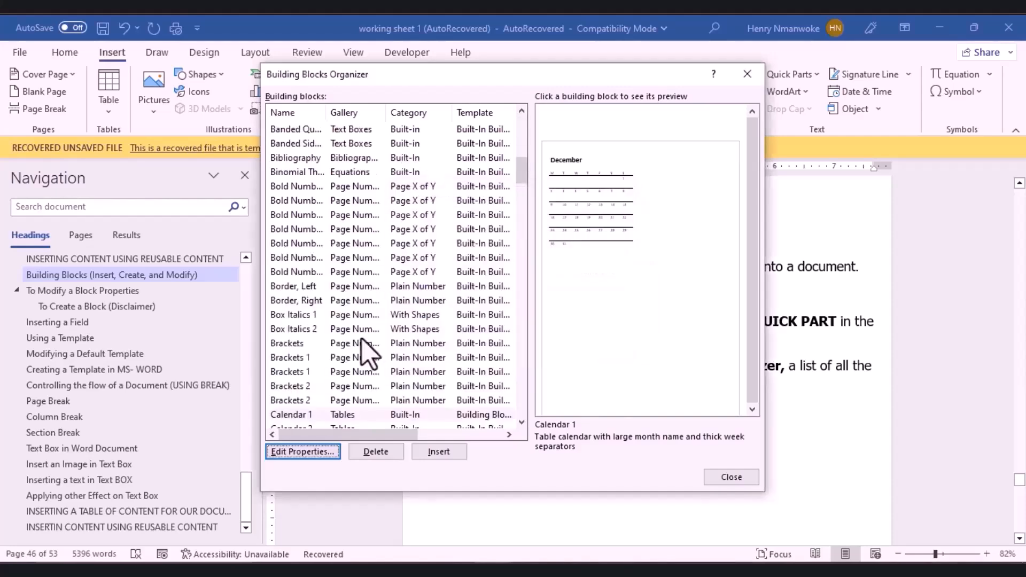
click(439, 453)
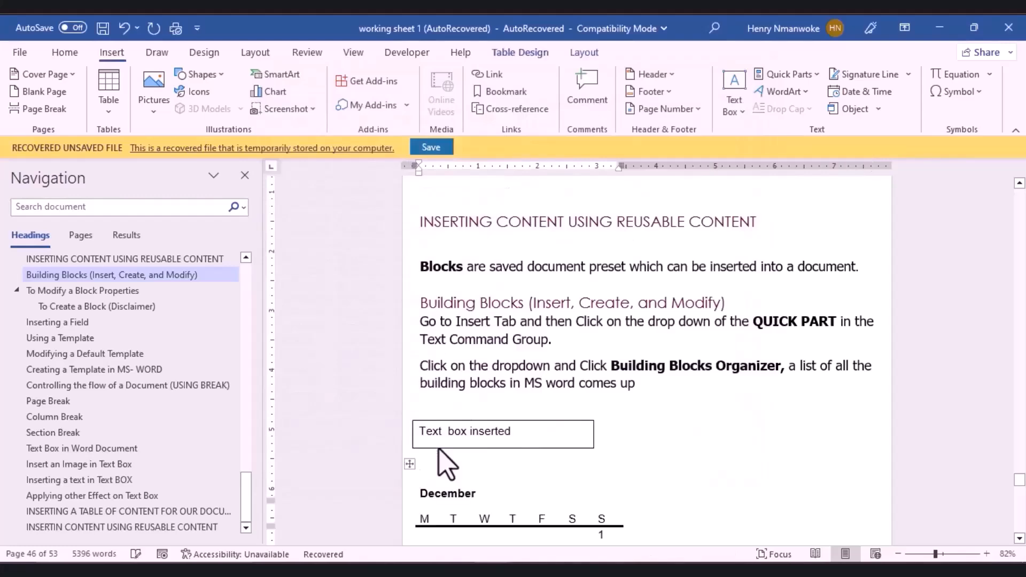
Step: Change the calendar's month title from December to April
drag(1020, 479, 1019, 485)
click(521, 457)
click(447, 411)
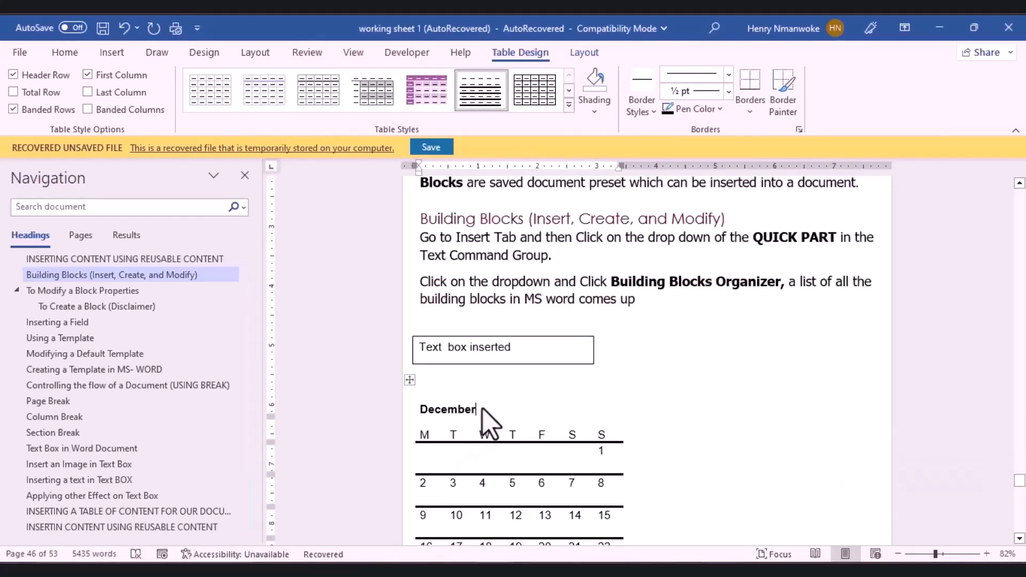
key(BackSpace)
key(BackSpace)
key(BackSpace)
key(BackSpace)
key(BackSpace)
key(BackSpace)
key(BackSpace)
key(BackSpace)
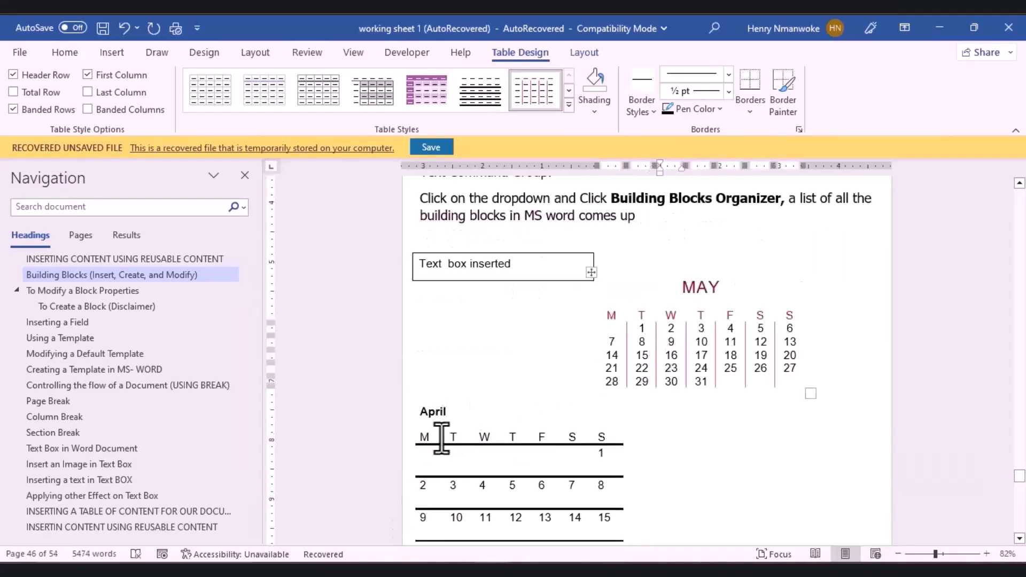
Step: Shade the April calendar's weekday header row red
click(442, 437)
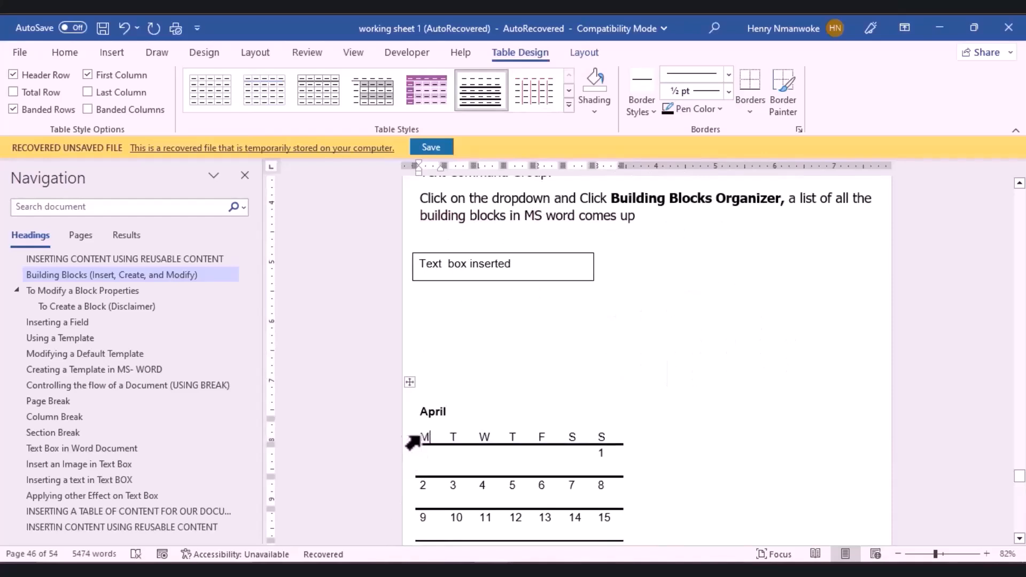
drag(420, 437, 643, 433)
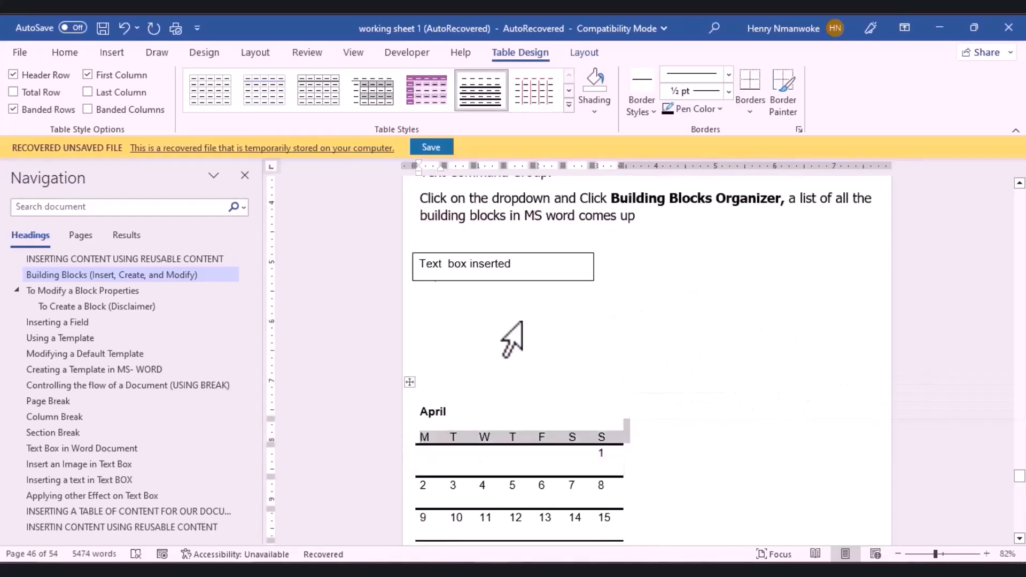
click(74, 53)
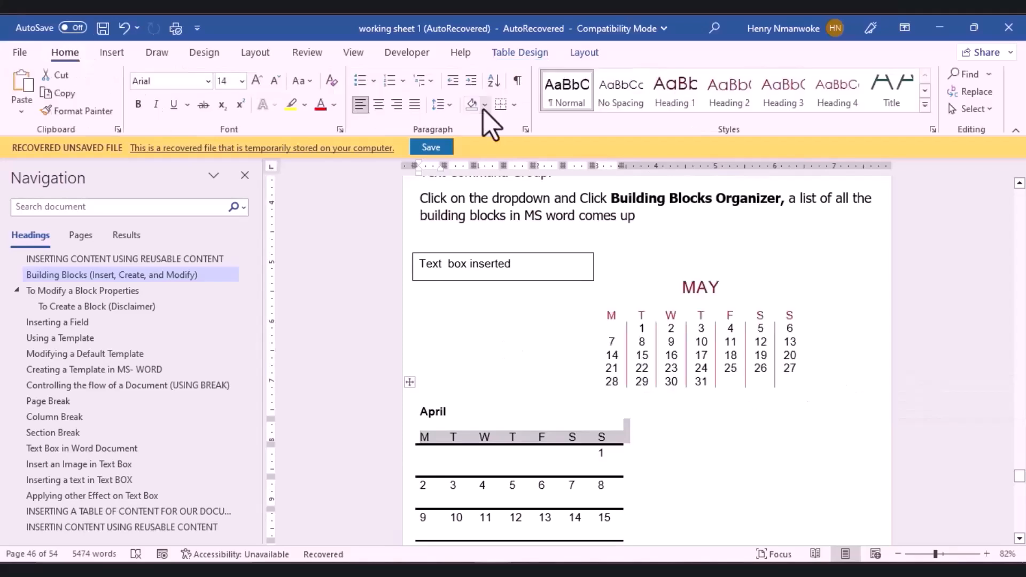
click(485, 105)
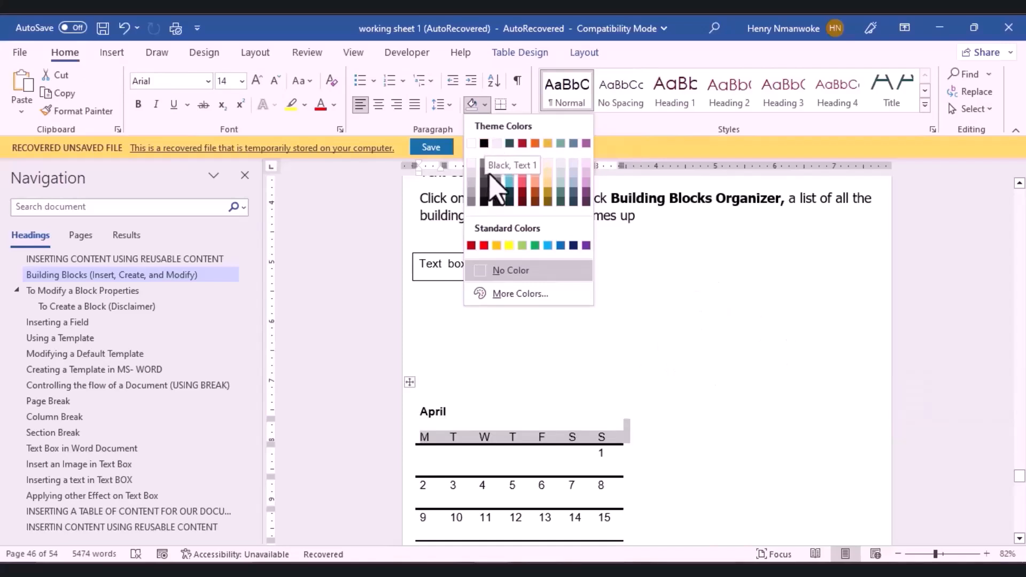
click(522, 183)
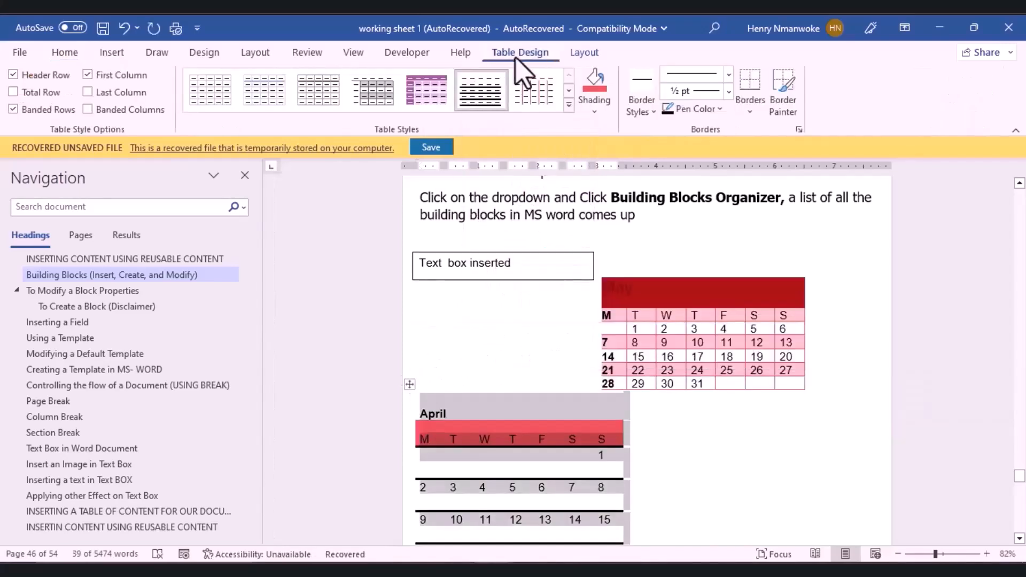
Step: Apply the teal Grid Table style to the April calendar
click(594, 112)
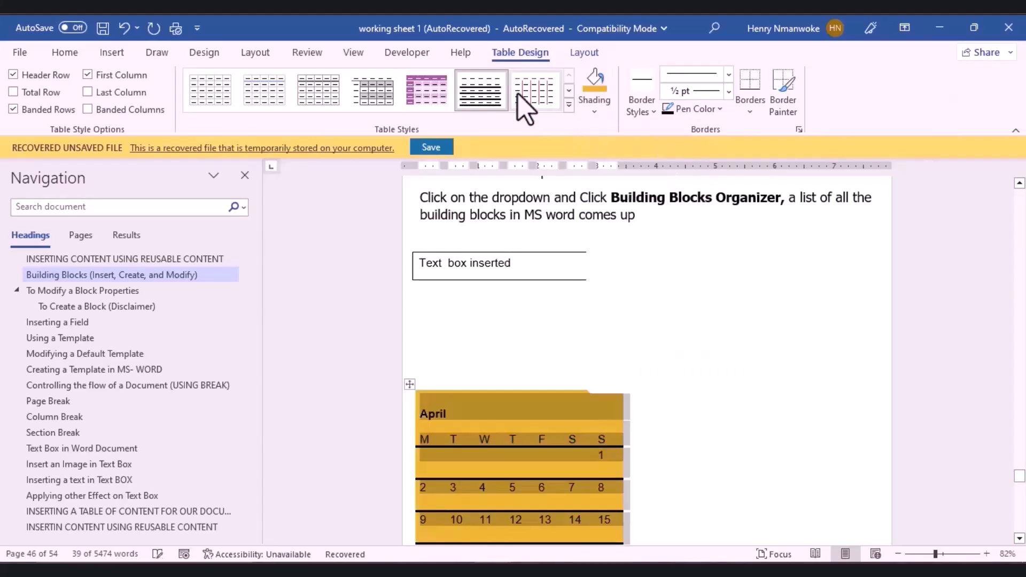
click(569, 106)
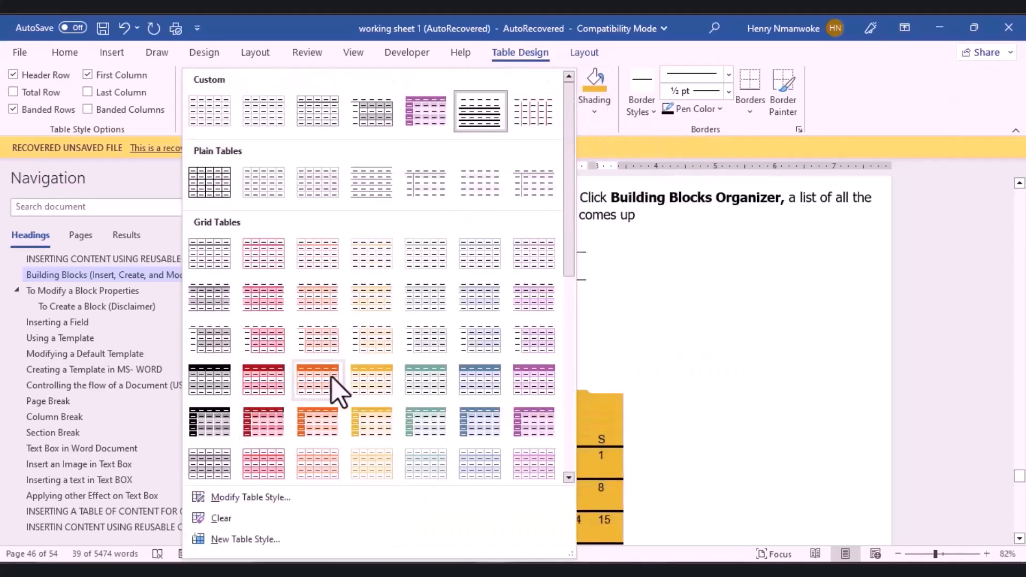
click(431, 376)
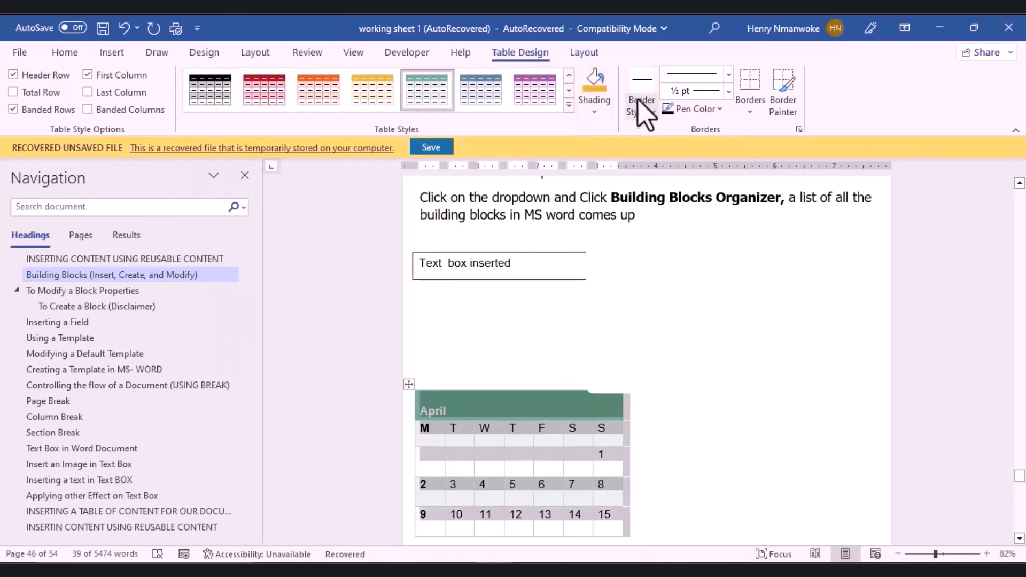
click(590, 53)
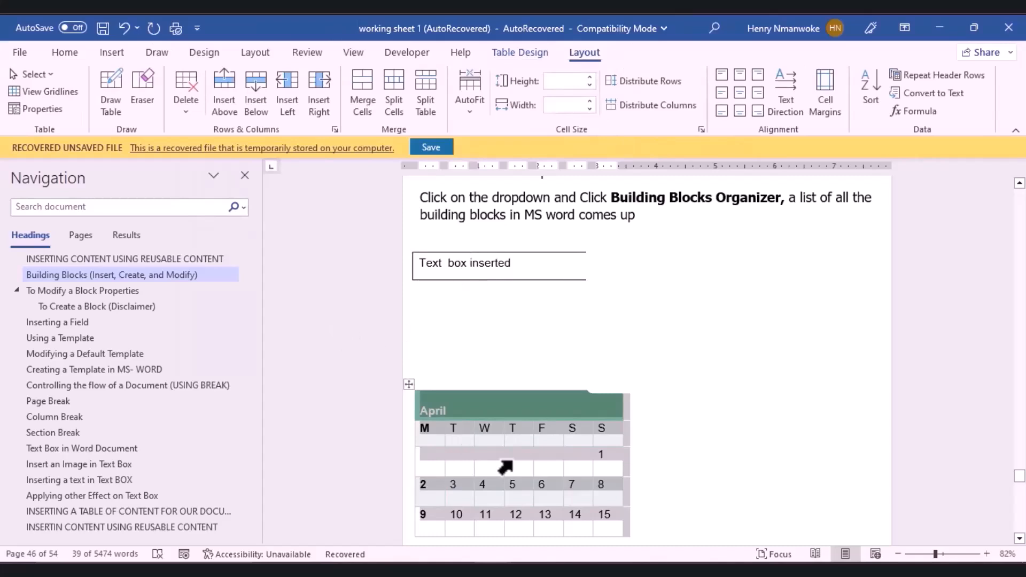
Step: Scroll down to the Disclaimer section on page 47 and place the caret in its text
click(758, 534)
scroll(1021, 470, down, 7)
click(1020, 473)
click(1024, 504)
scroll(477, 275, down, 6)
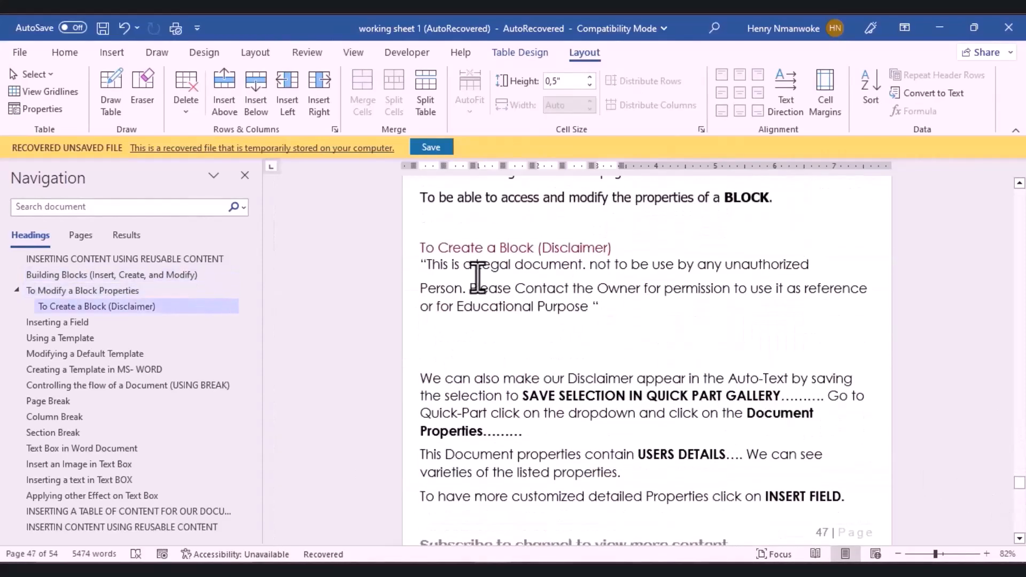
click(413, 262)
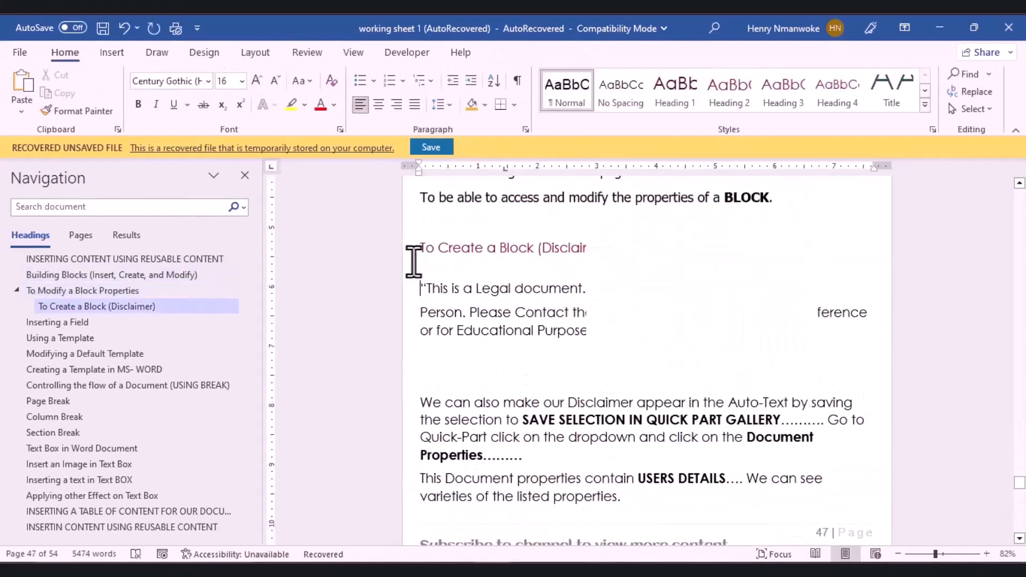
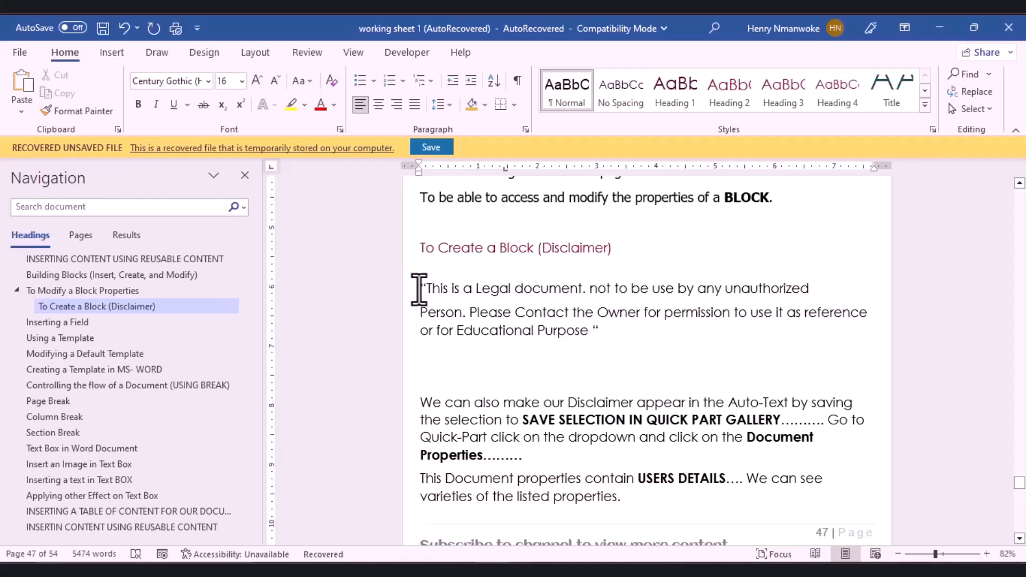
Step: Apply the Intense Emphasis style to the quoted disclaimer paragraph
drag(420, 289, 600, 328)
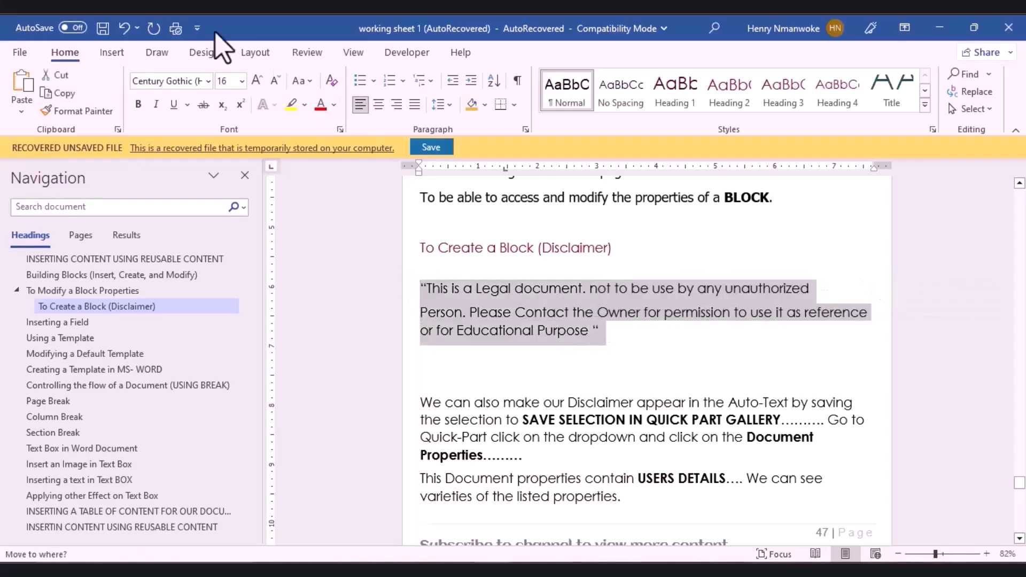
click(925, 105)
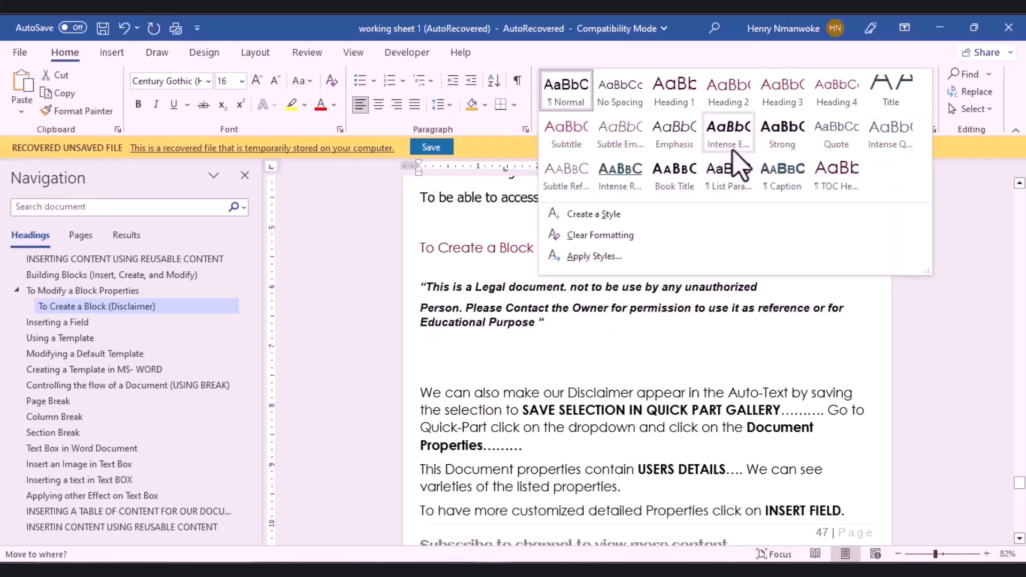
click(733, 154)
Step: Modify the Intense Emphasis style so its font colour is dark red Accent 1
right_click(739, 96)
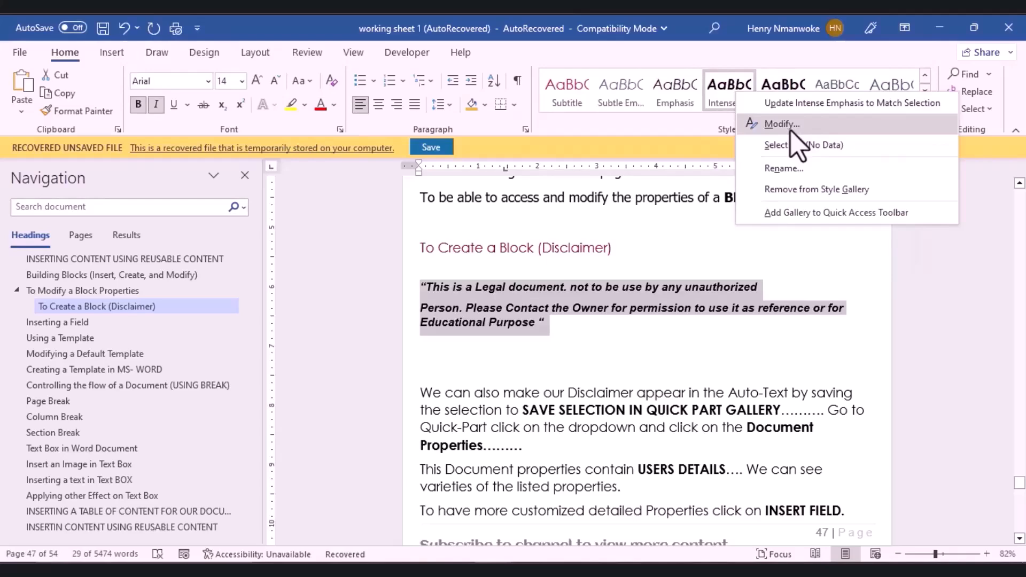
click(791, 126)
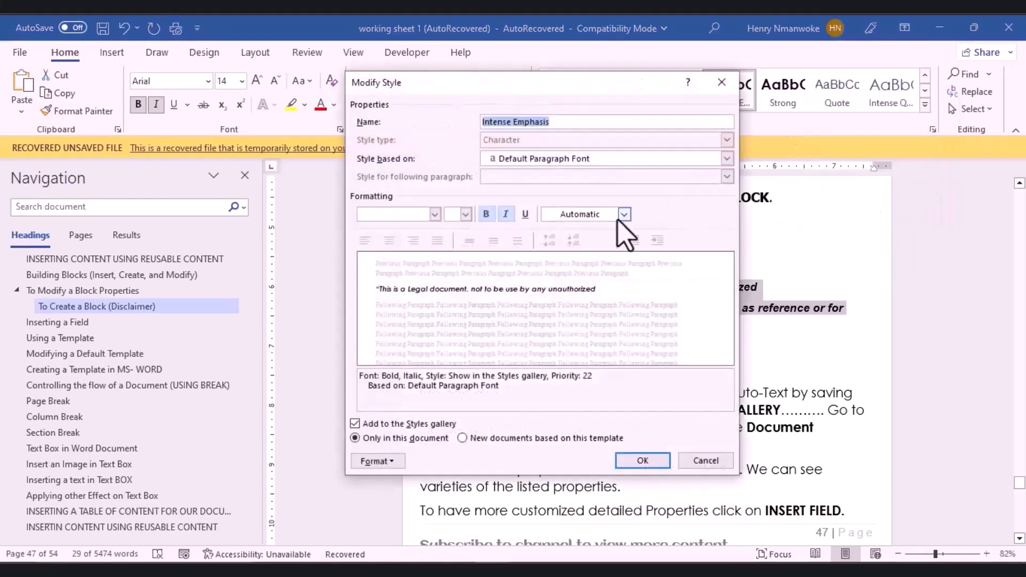
click(625, 214)
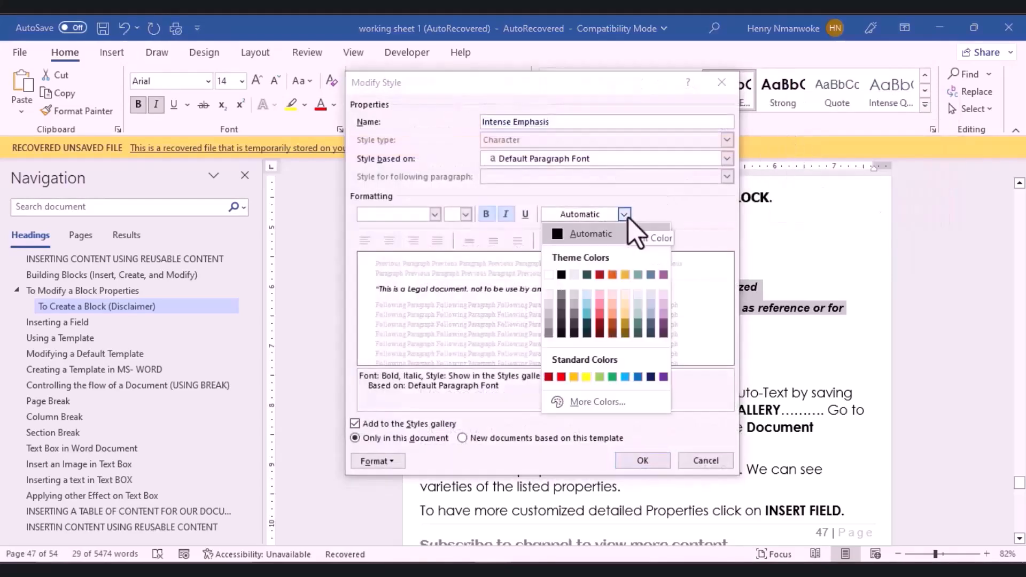
click(613, 274)
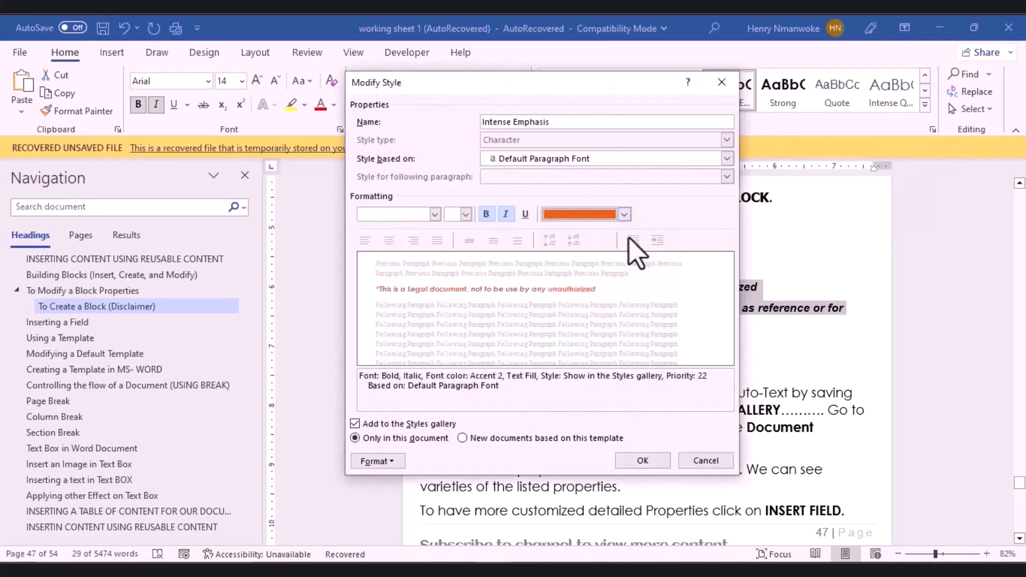
click(624, 215)
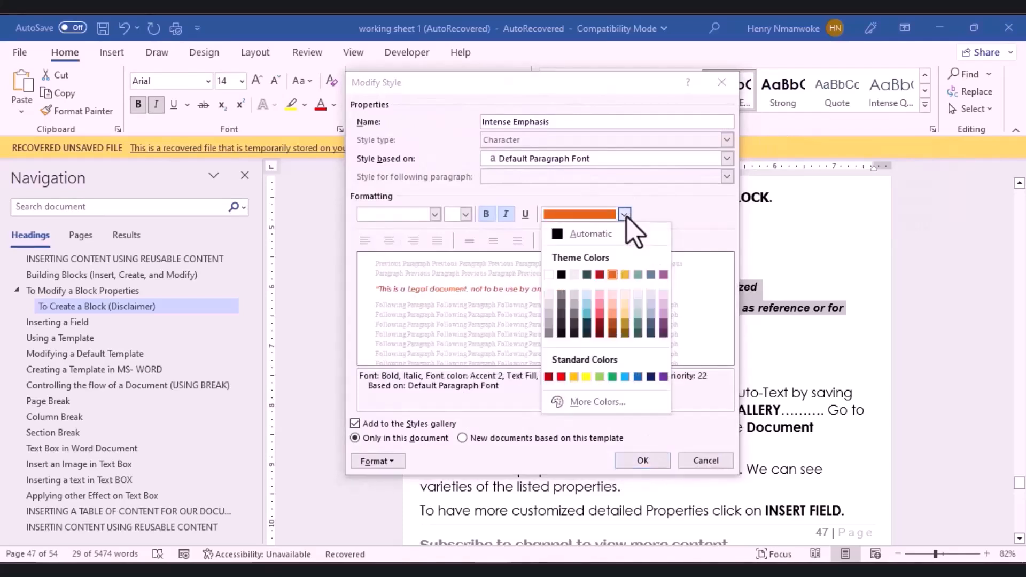
click(600, 275)
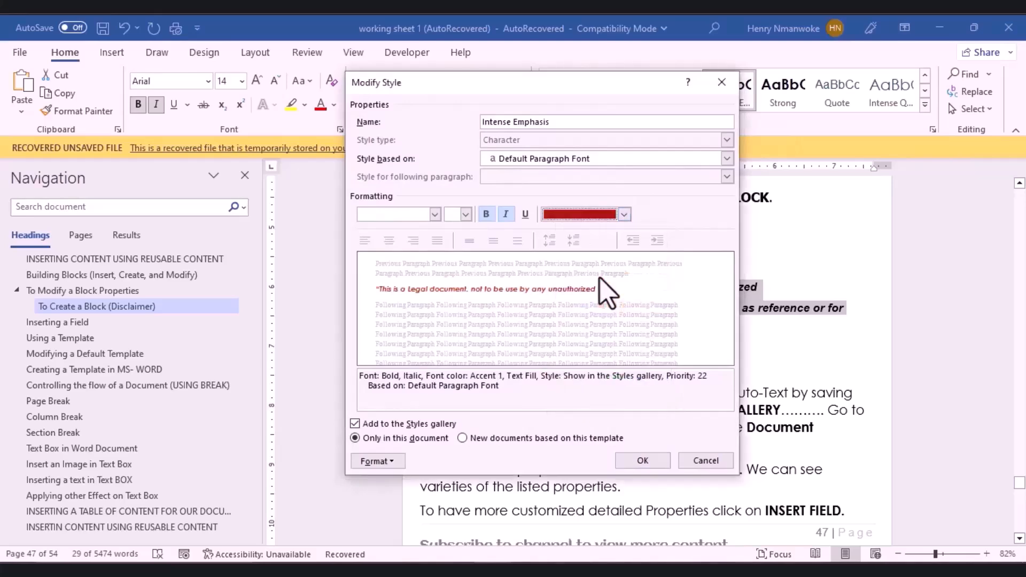
click(647, 464)
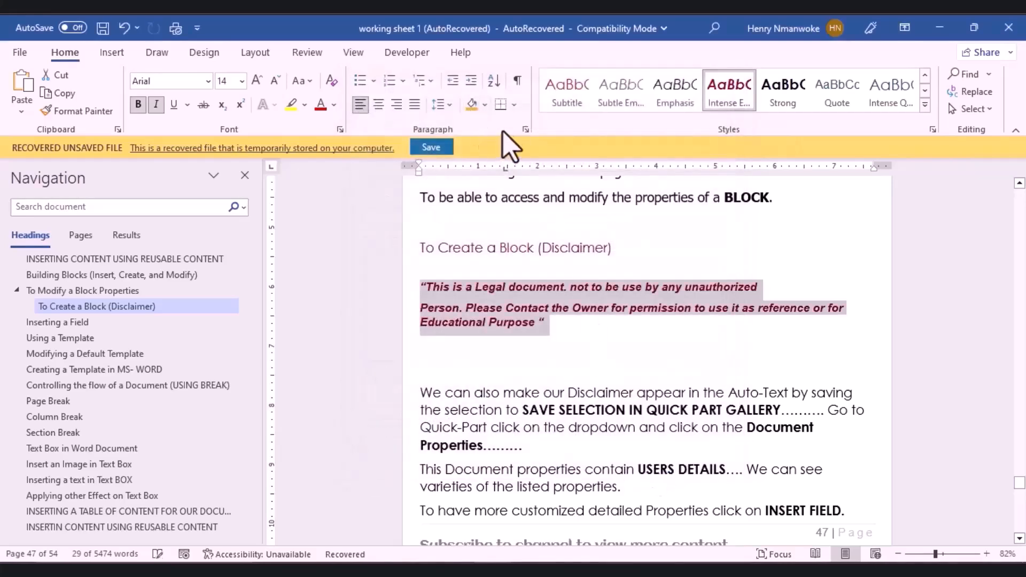
click(514, 105)
Step: Surround the disclaimer paragraph with an All Borders box
click(541, 232)
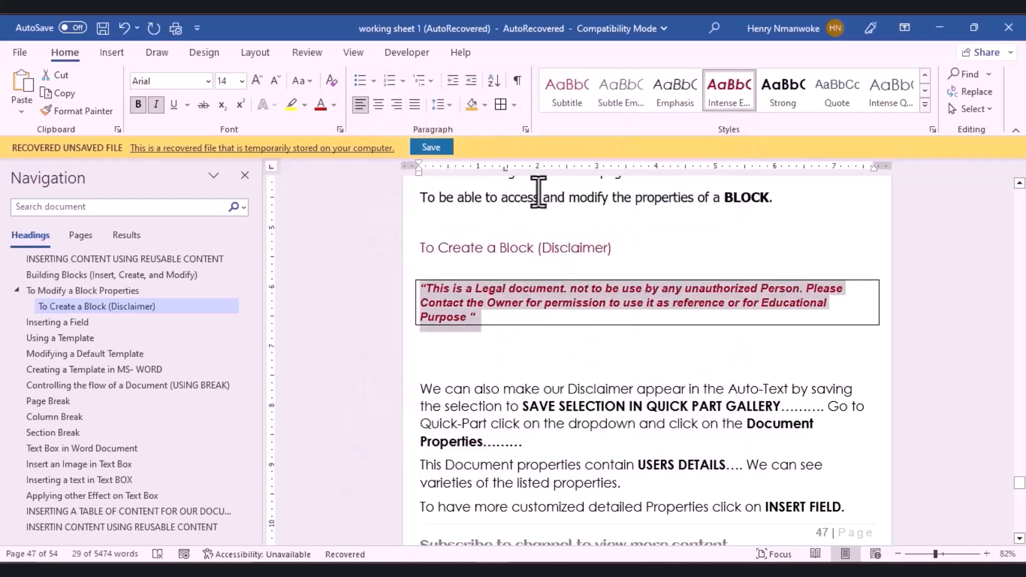
click(436, 289)
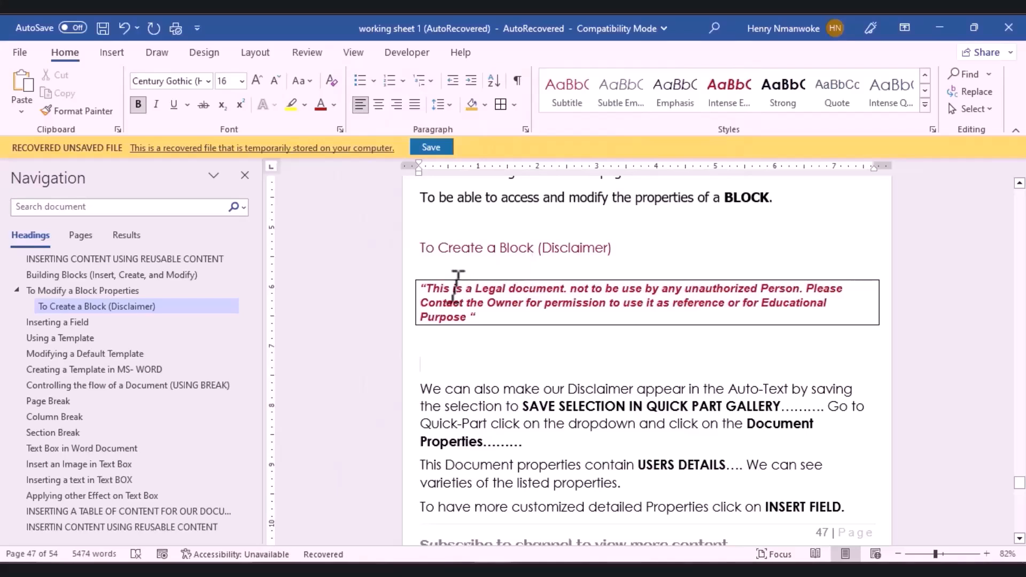
drag(422, 262, 517, 342)
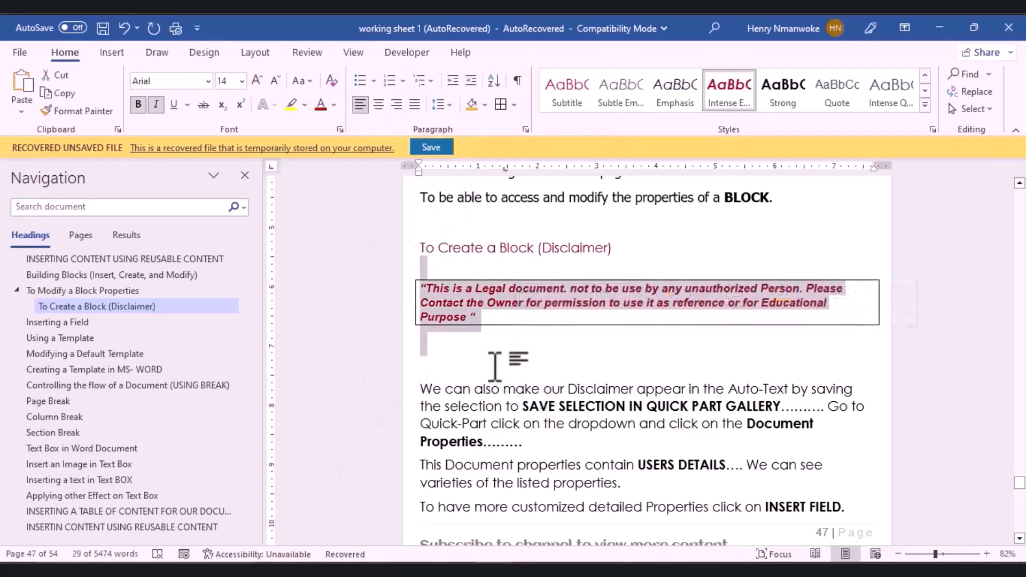
click(475, 351)
Step: Select the boxed disclaimer text and open Quick Parts on the Insert tab
drag(416, 272, 504, 320)
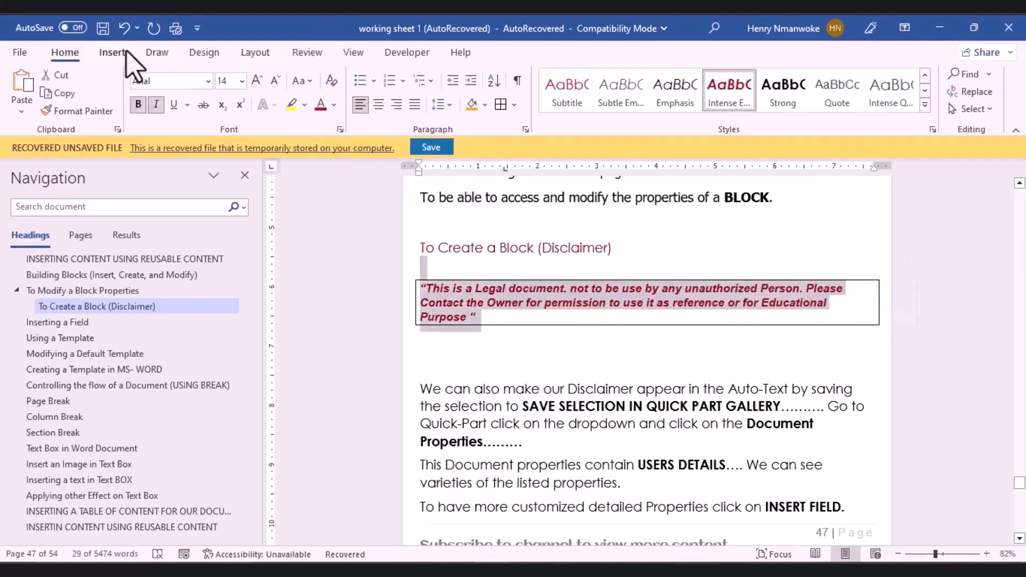
click(110, 52)
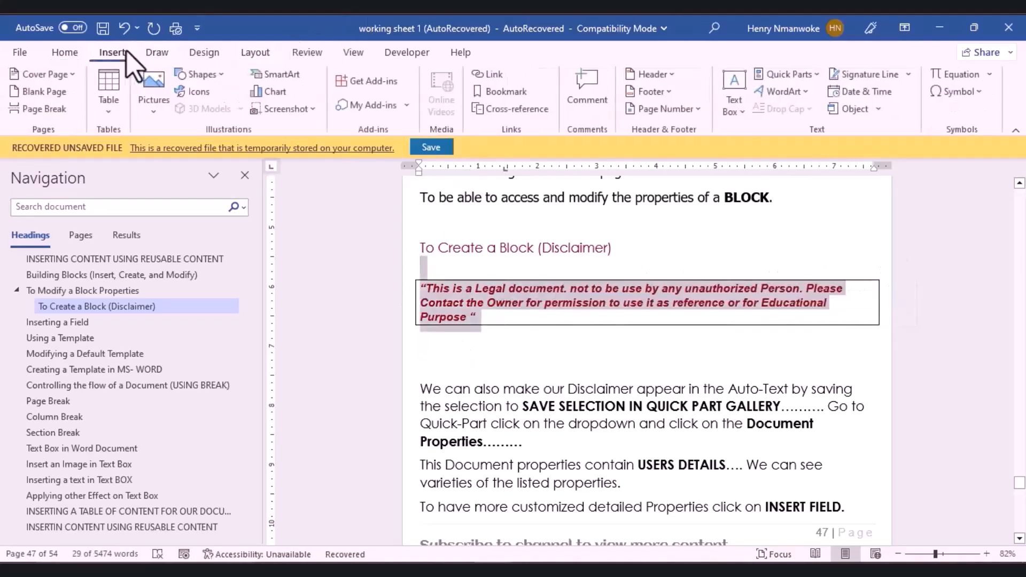
click(816, 76)
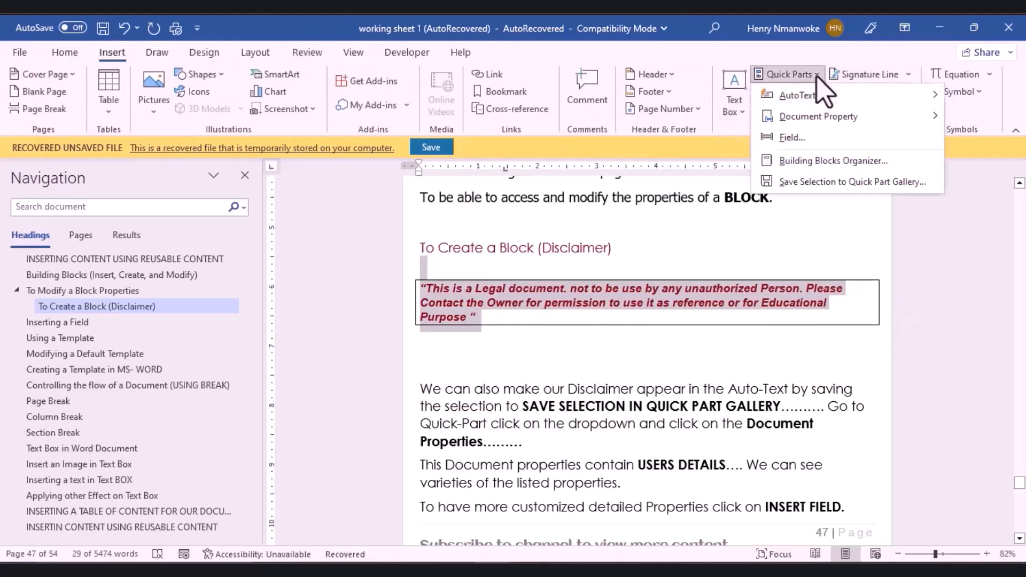
Step: Save the boxed disclaimer as 'our Disclaimer' in Quick Parts, General category, inserting content only
click(820, 191)
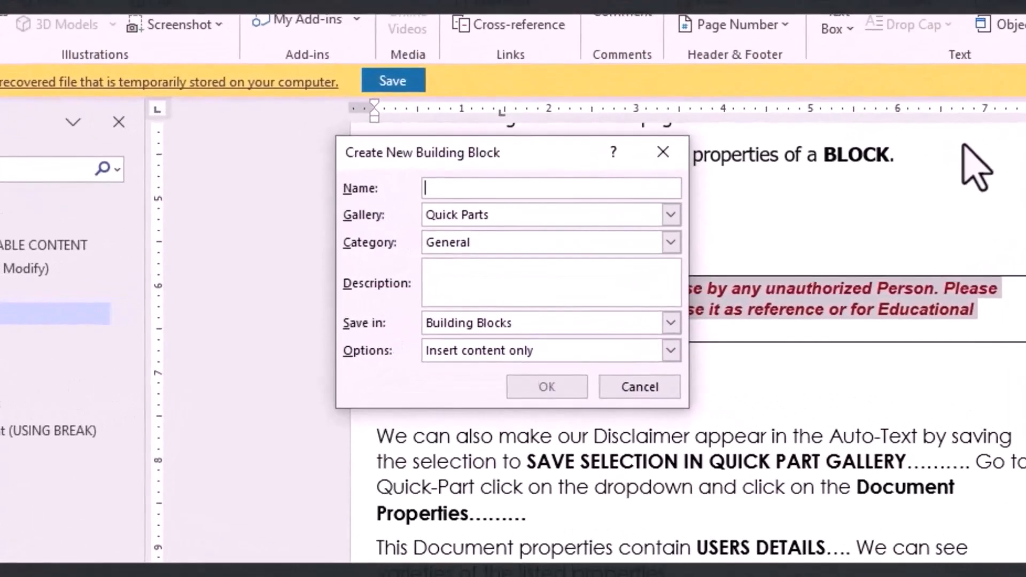
text(our Disclaimer)
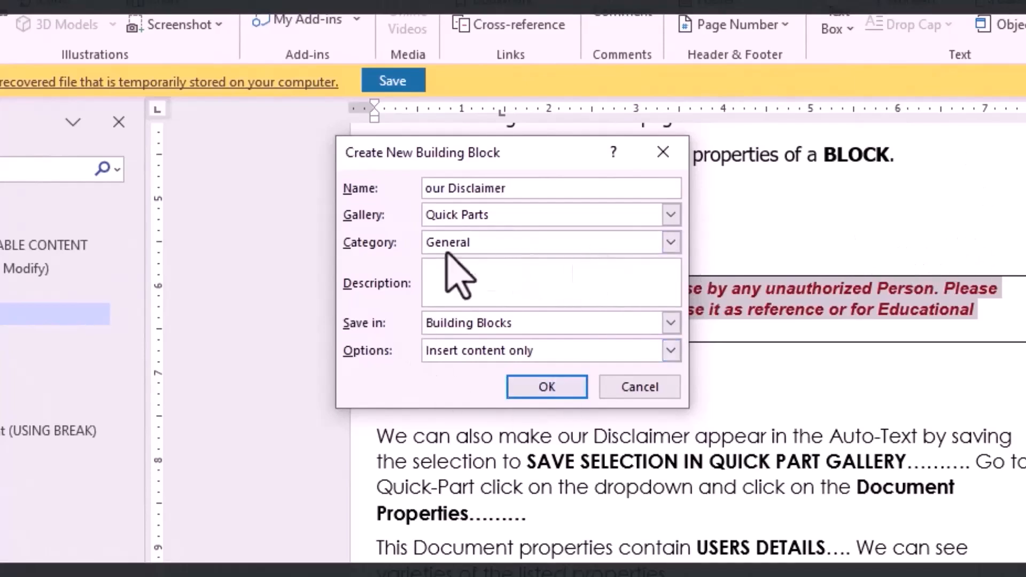
click(436, 287)
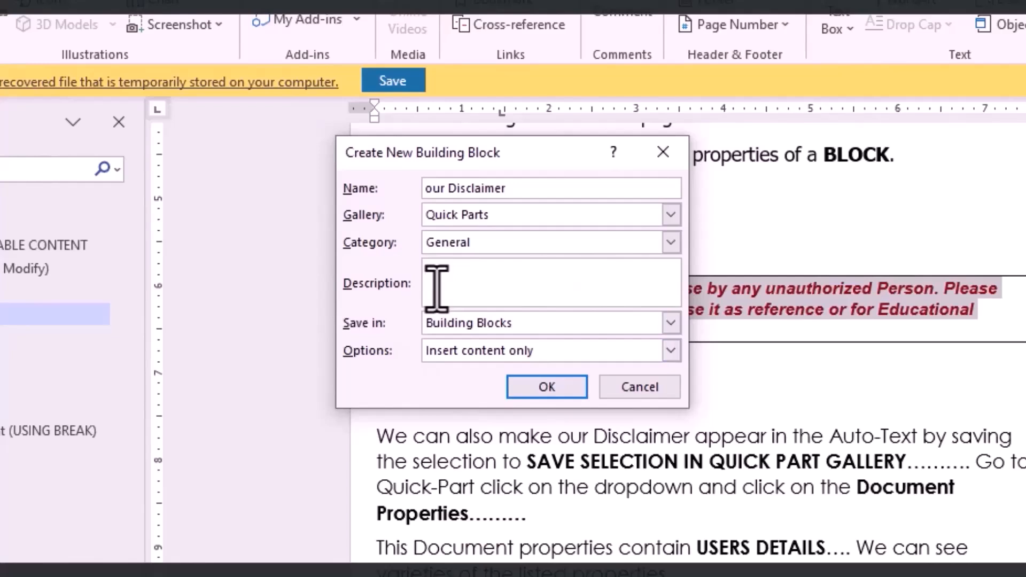
click(672, 244)
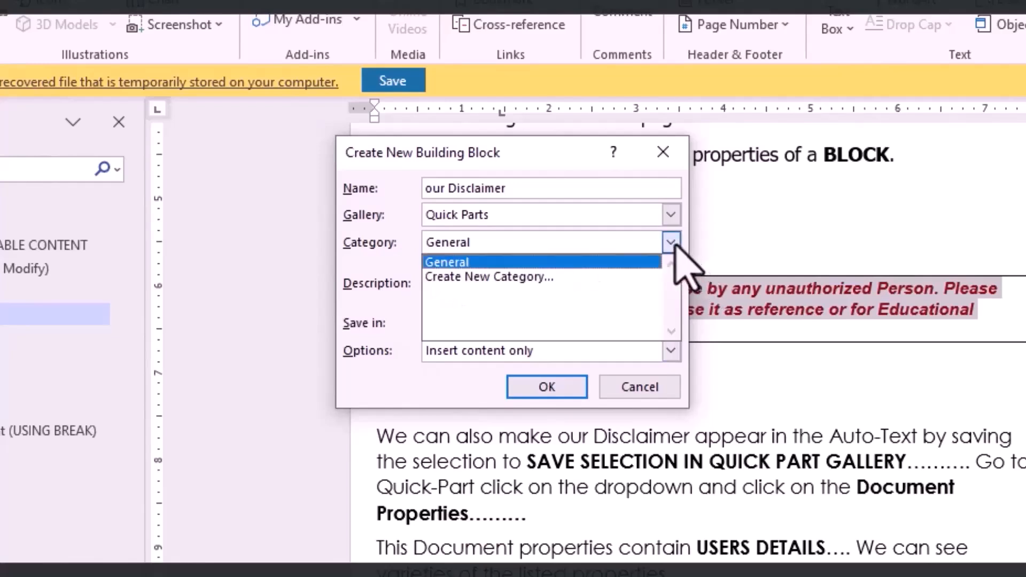
click(672, 243)
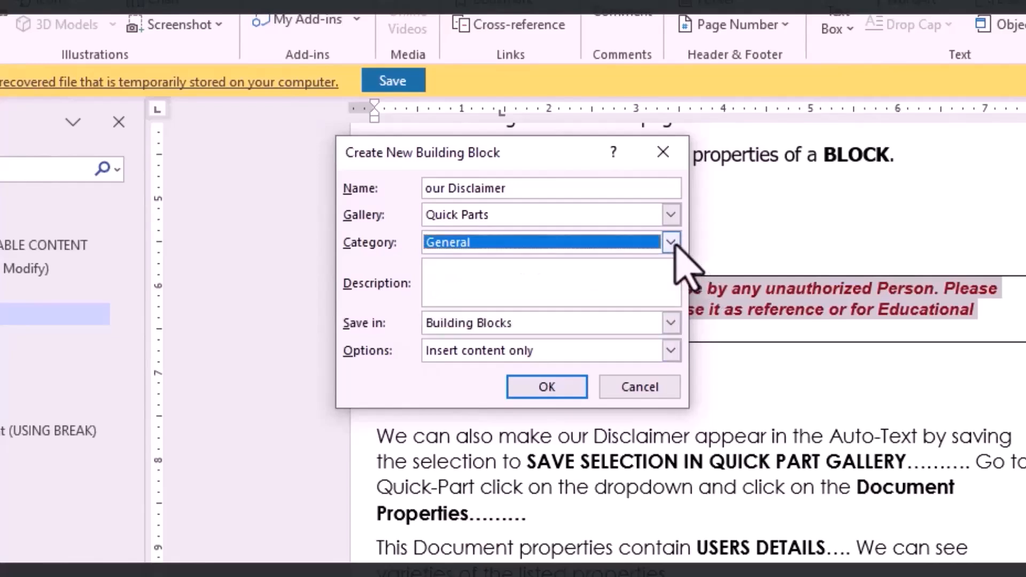
click(672, 215)
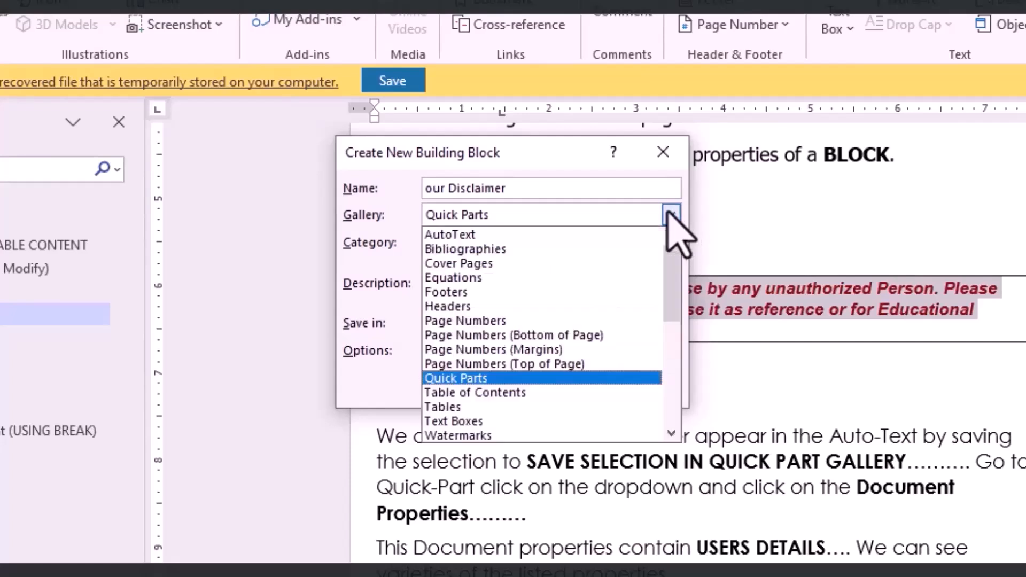
click(484, 379)
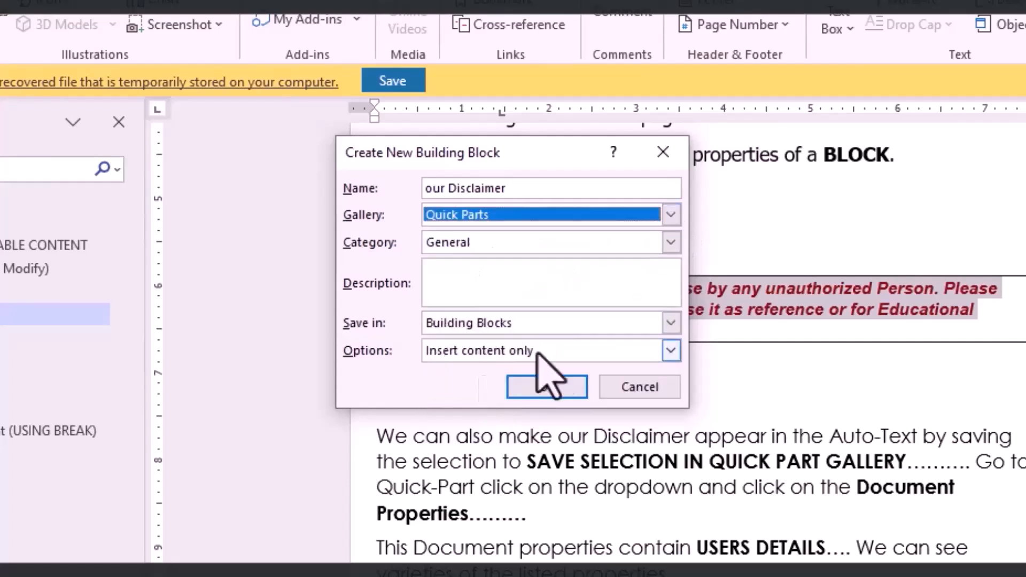
click(672, 351)
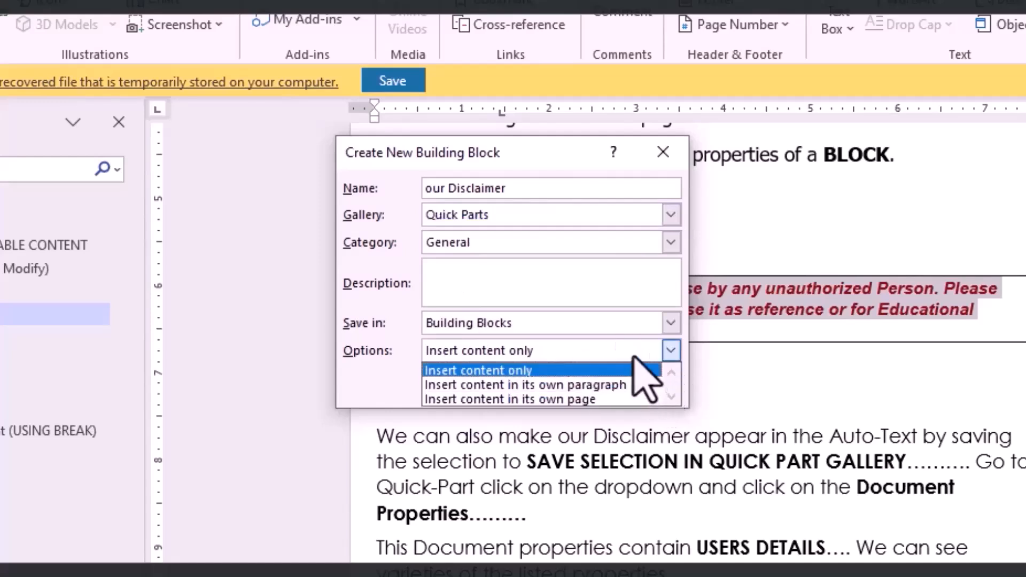
click(671, 351)
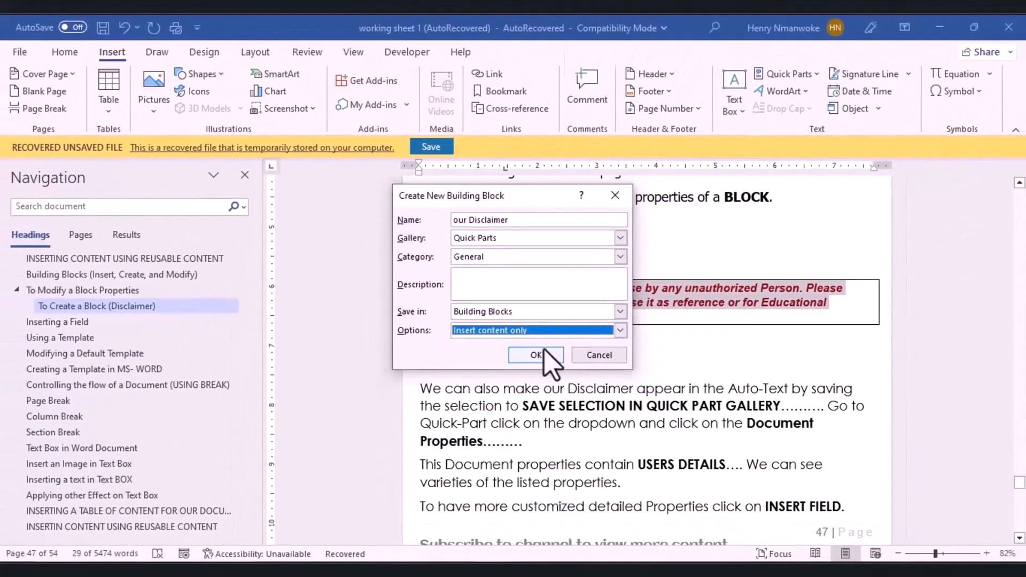
click(536, 355)
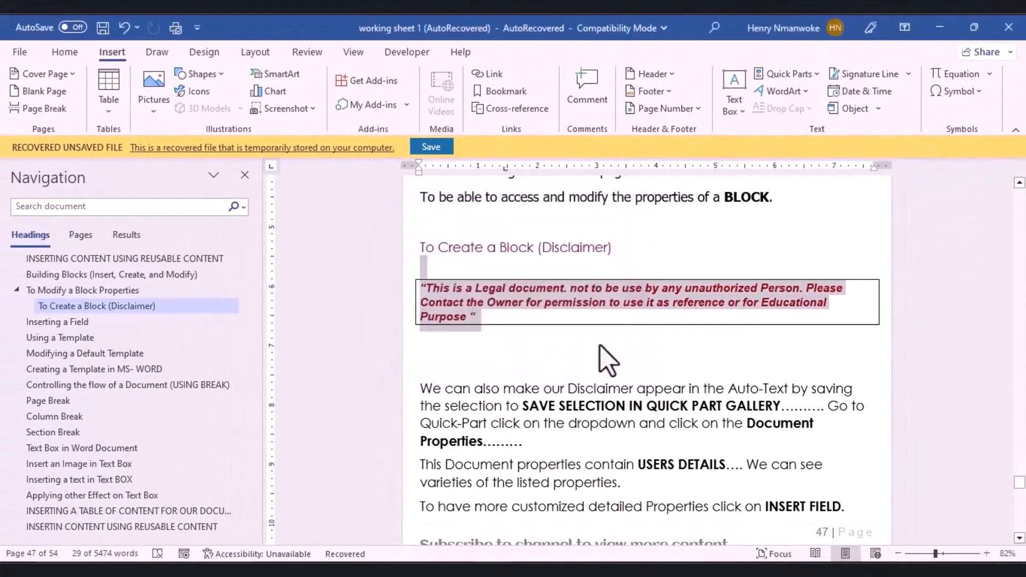
Step: Confirm 'our Disclaimer' is in Quick Parts, then insert it on a new line below the box
click(678, 332)
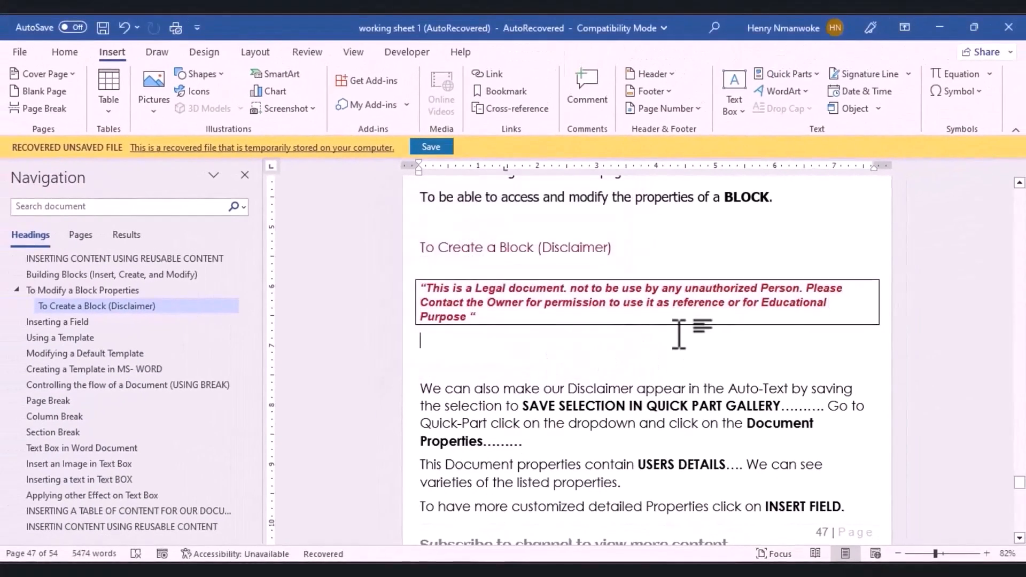
click(816, 76)
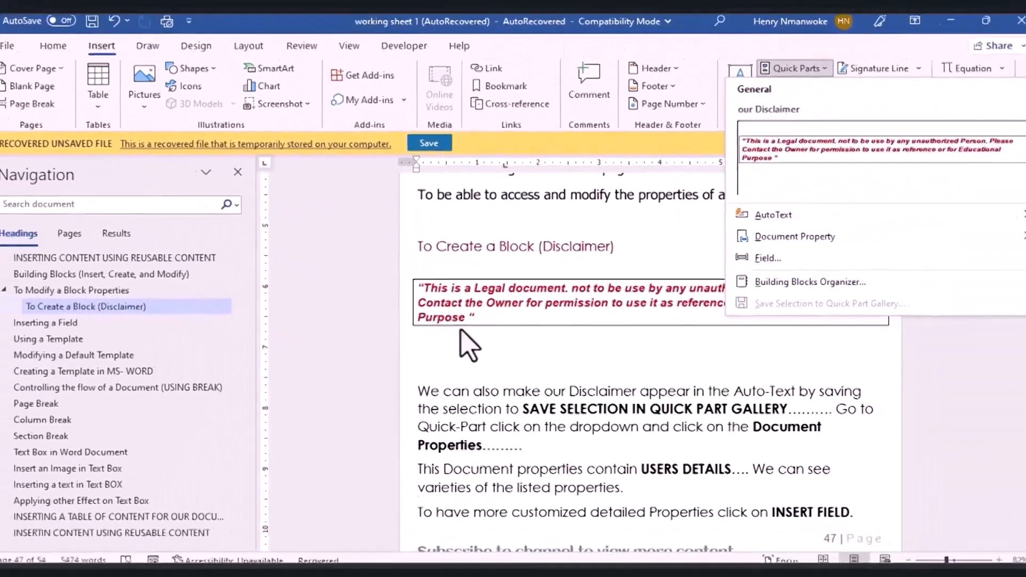
click(391, 391)
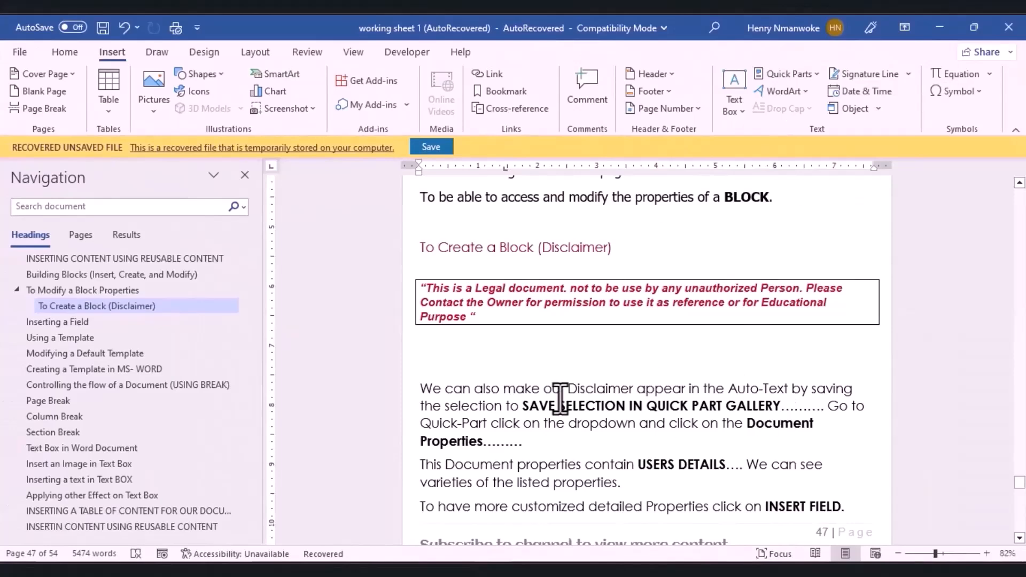
key(Return)
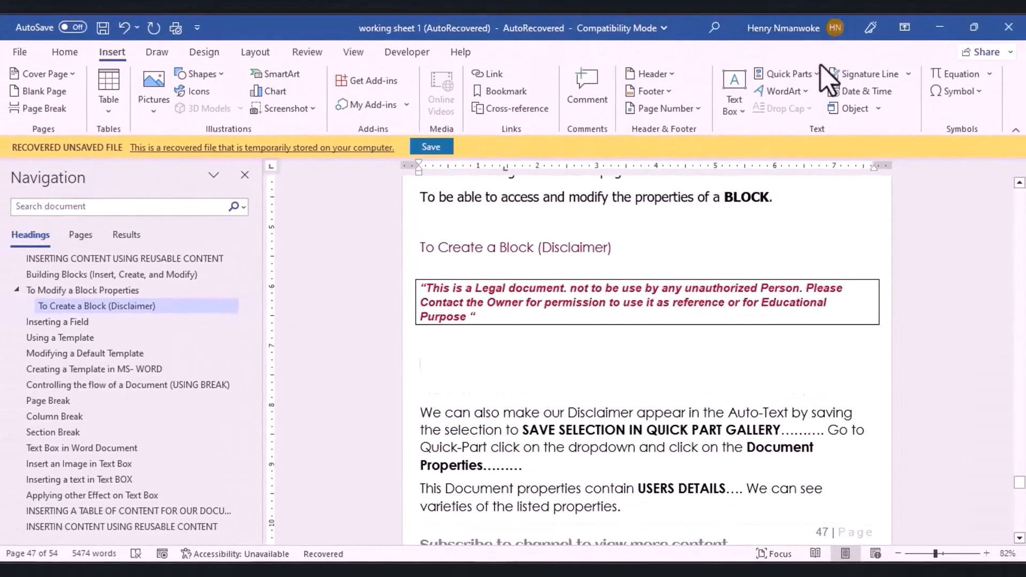
click(802, 74)
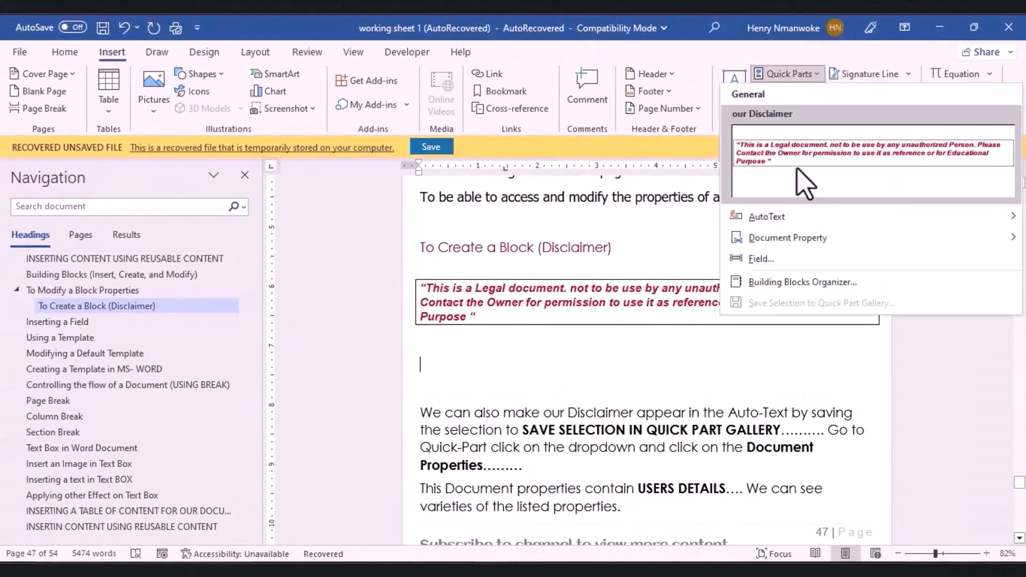
click(804, 184)
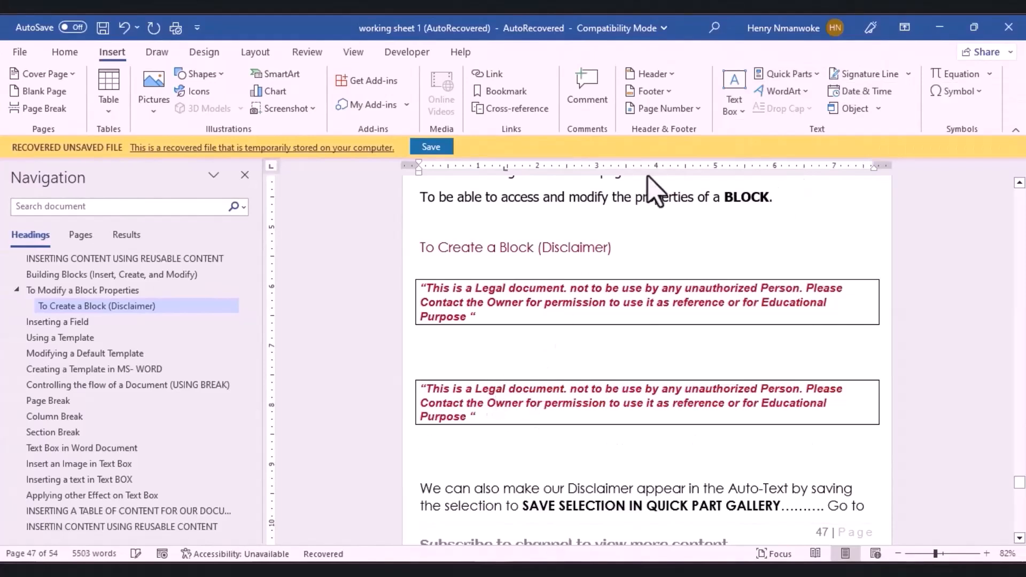
Step: Select the second disclaimer box
click(790, 74)
mouse_move(816, 219)
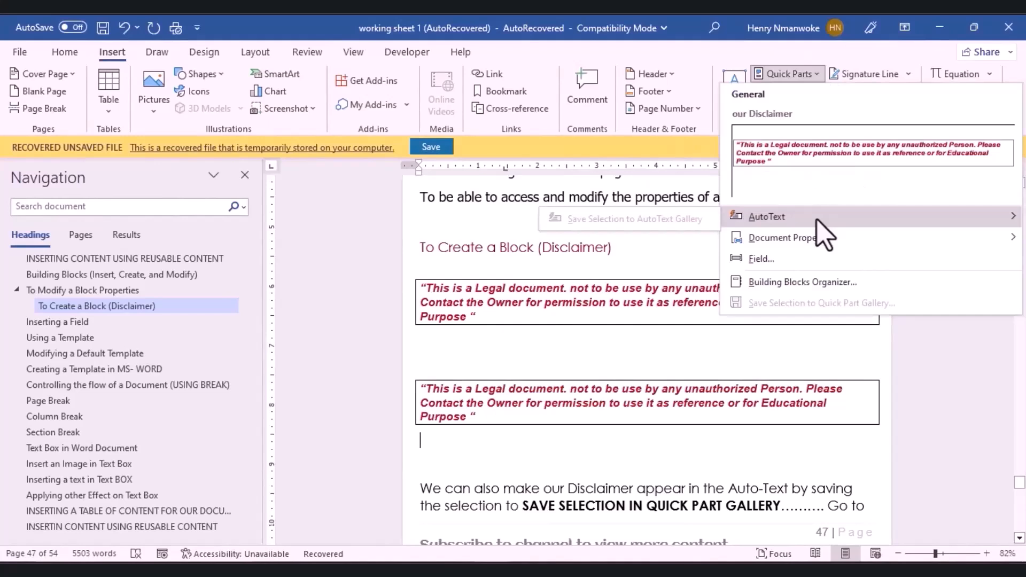
click(449, 396)
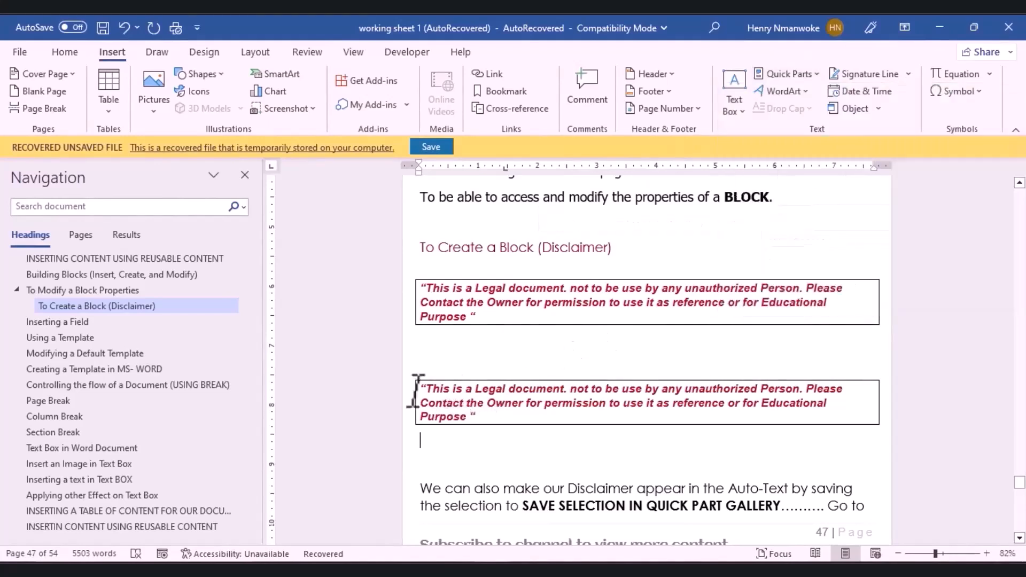
drag(421, 381, 492, 442)
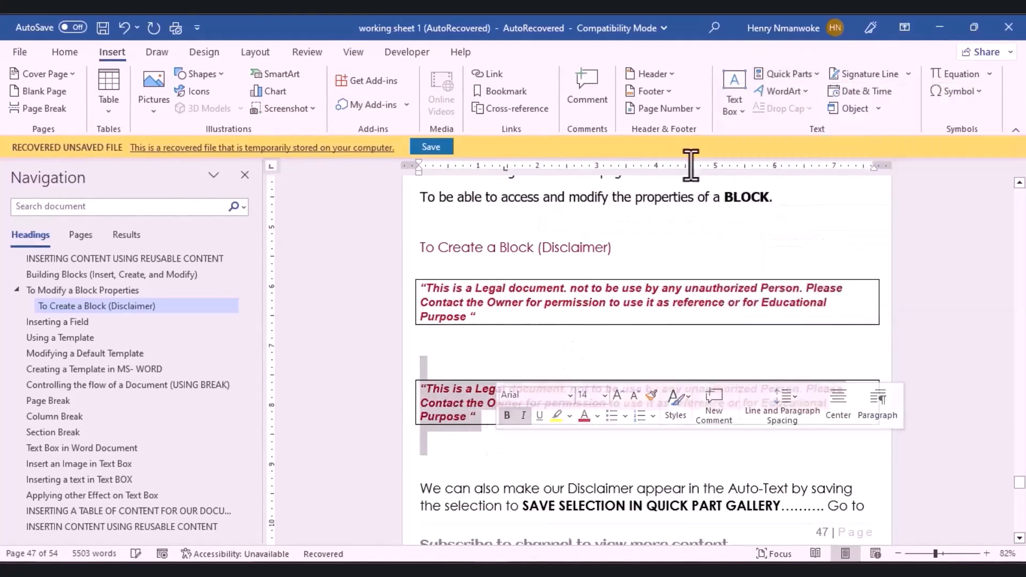
Step: Save the selection to the AutoText gallery as 'our disclaimer' and confirm it is listed
click(812, 74)
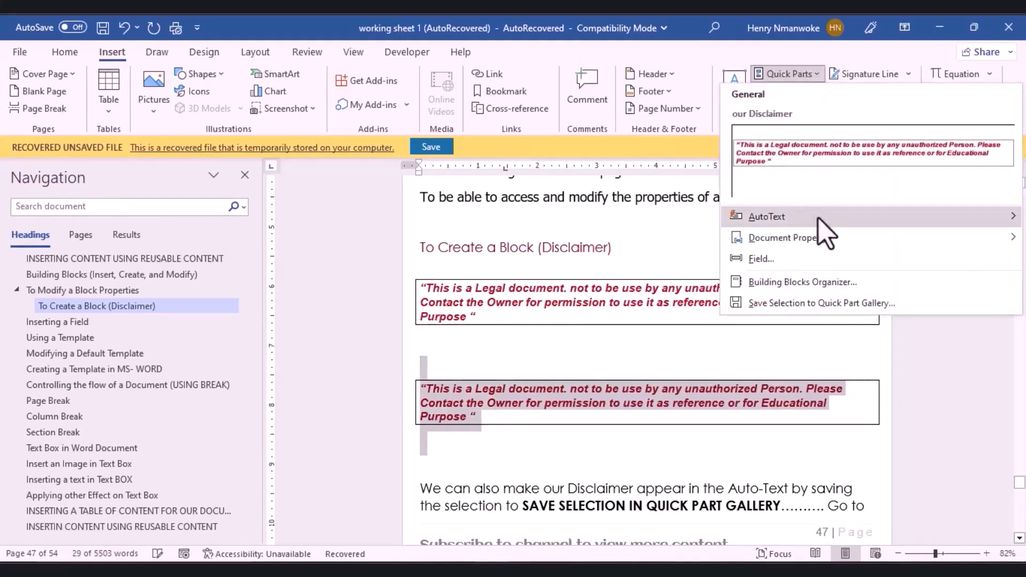
mouse_move(810, 218)
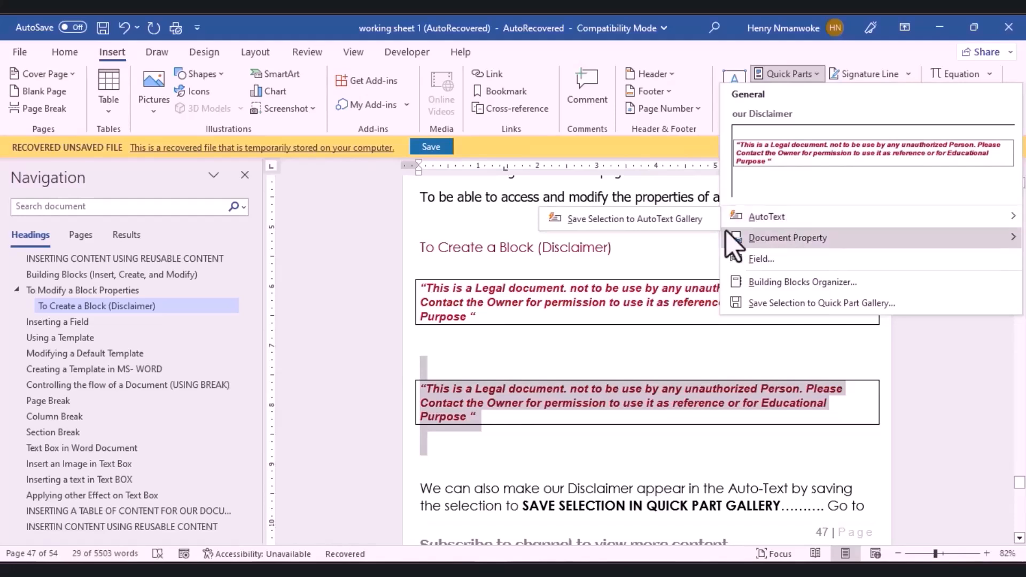
mouse_move(753, 218)
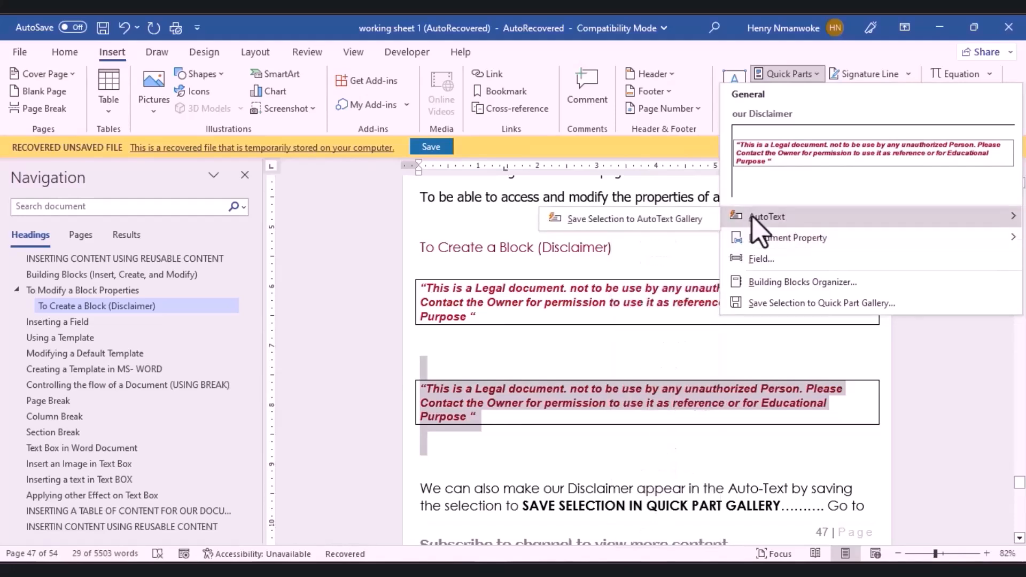
click(685, 227)
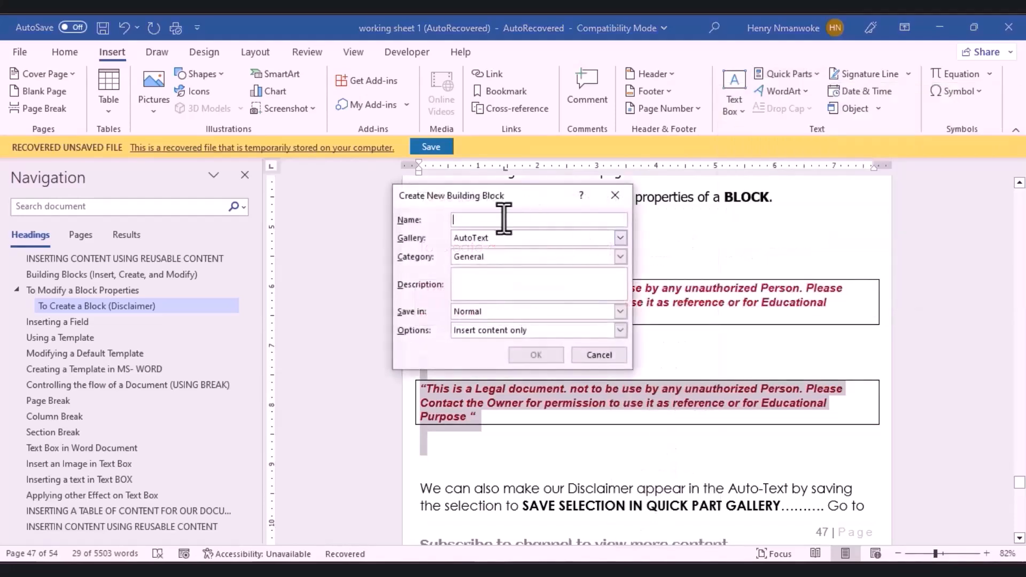
text(o)
key(BackSpace)
text(our disclaimer)
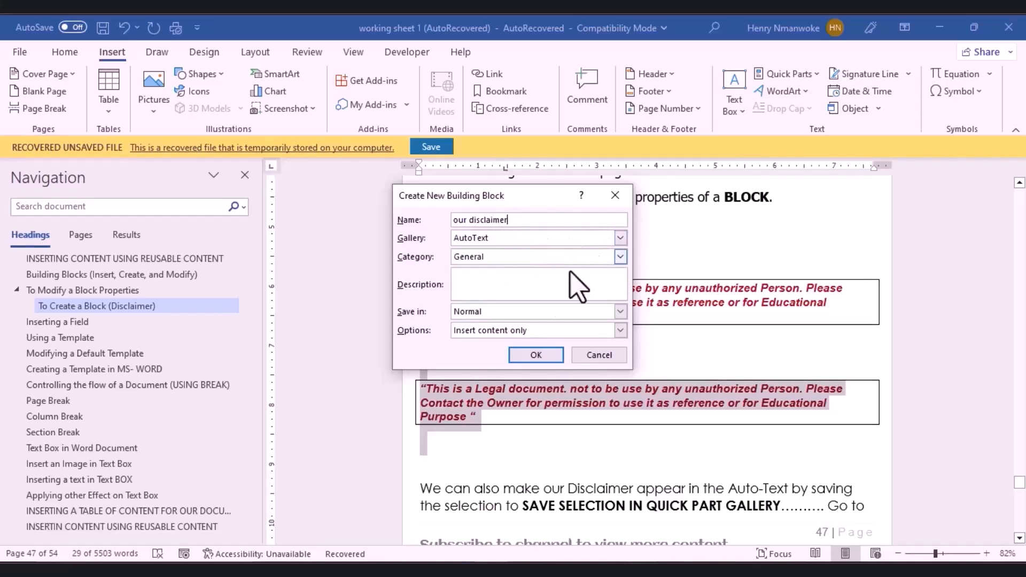
click(534, 354)
click(816, 78)
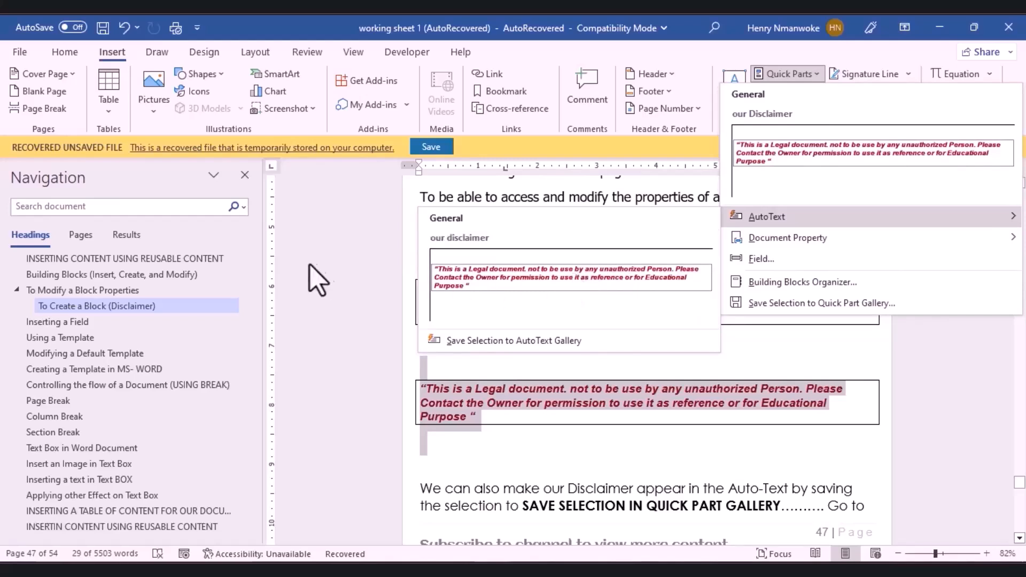
click(324, 280)
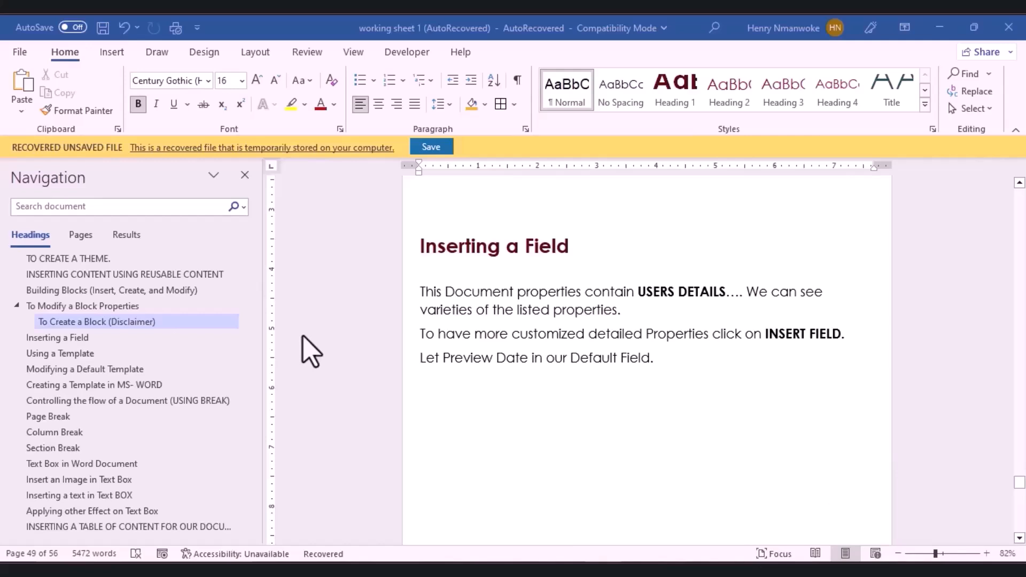
Step: Insert the document's Author property at the top of the Inserting a Field page
click(120, 51)
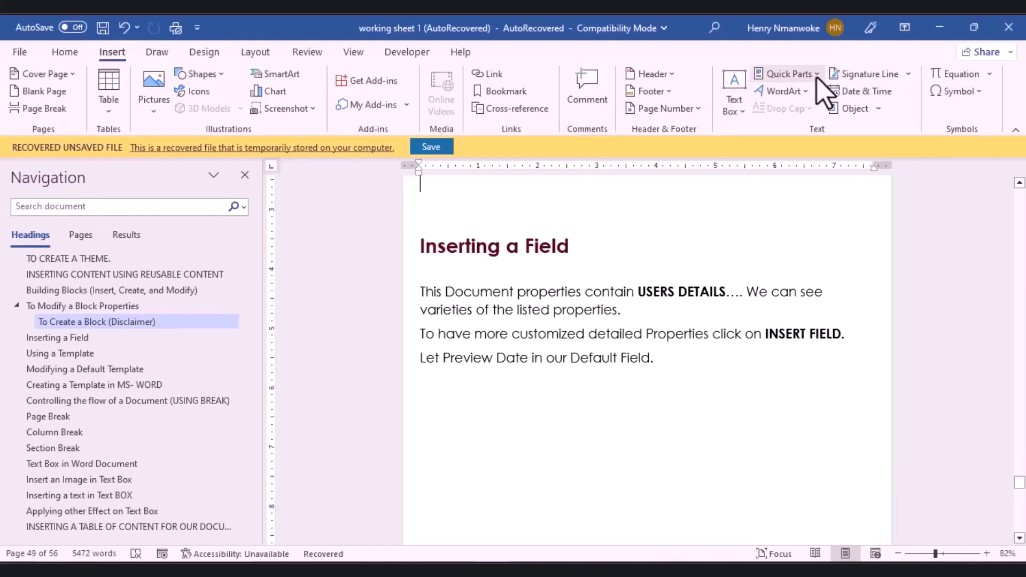
click(817, 78)
mouse_move(825, 225)
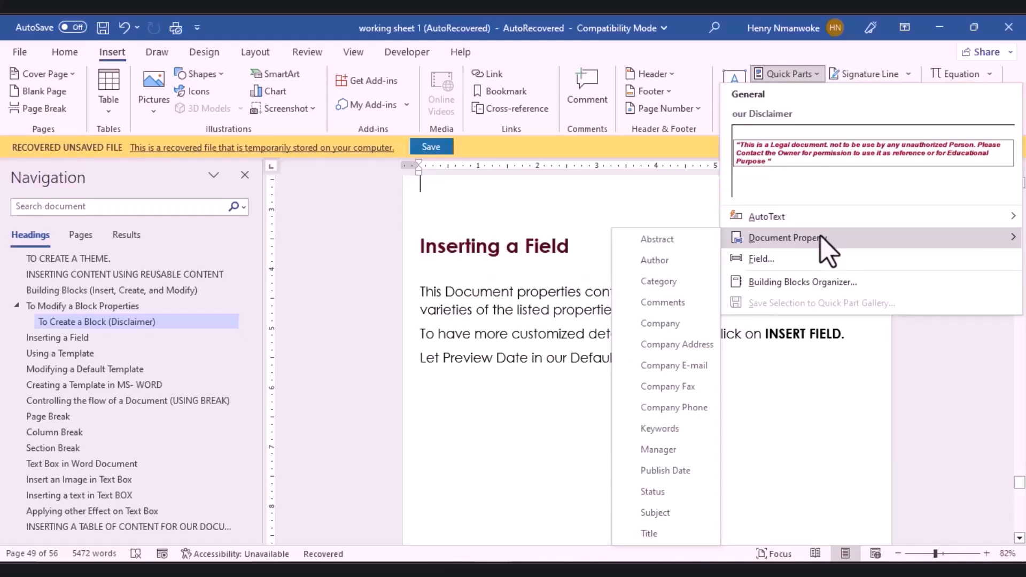
click(671, 260)
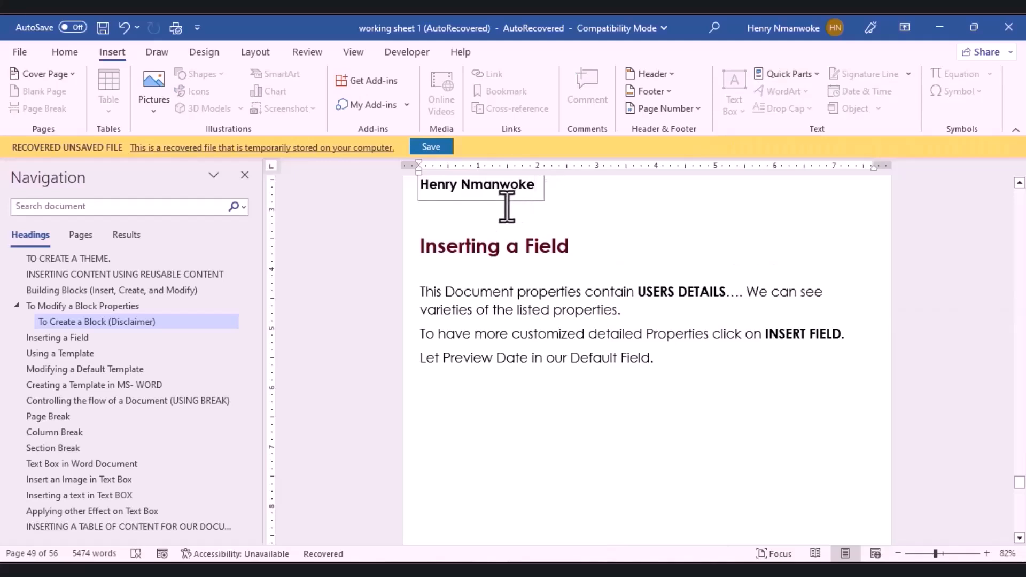
click(484, 217)
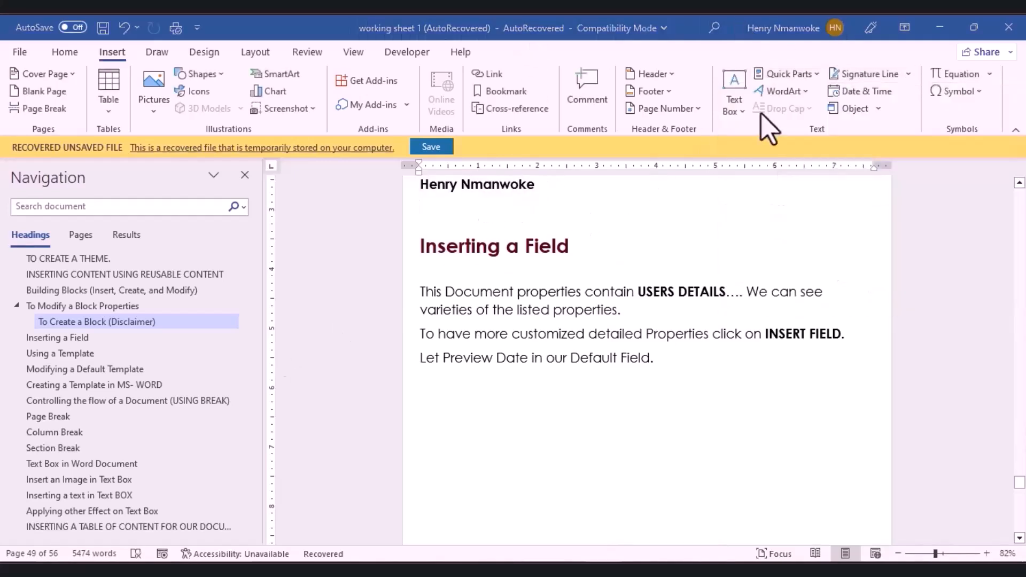
Step: Insert a Company E-mail property below the author and type the e-mail address
click(814, 75)
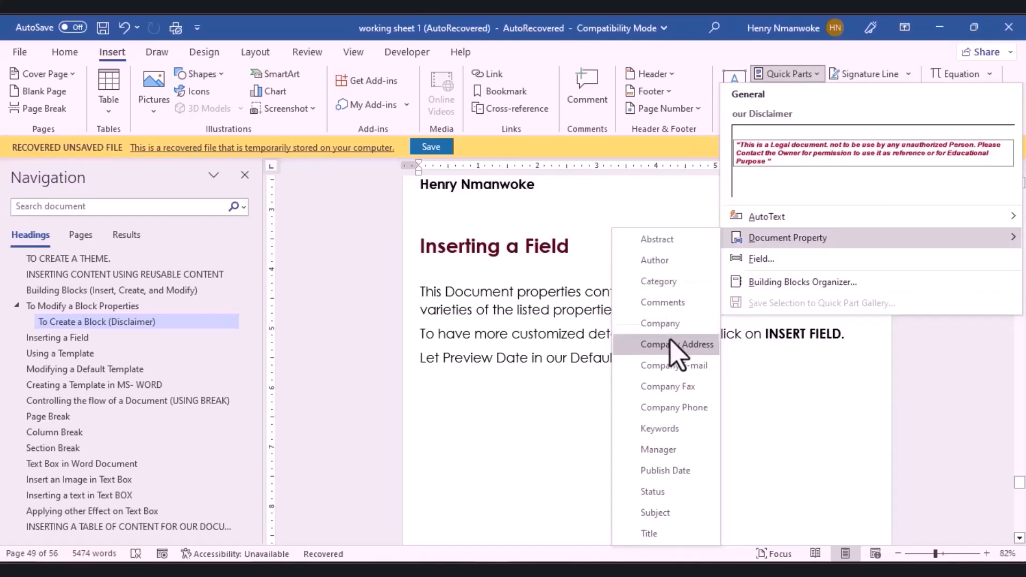
click(676, 366)
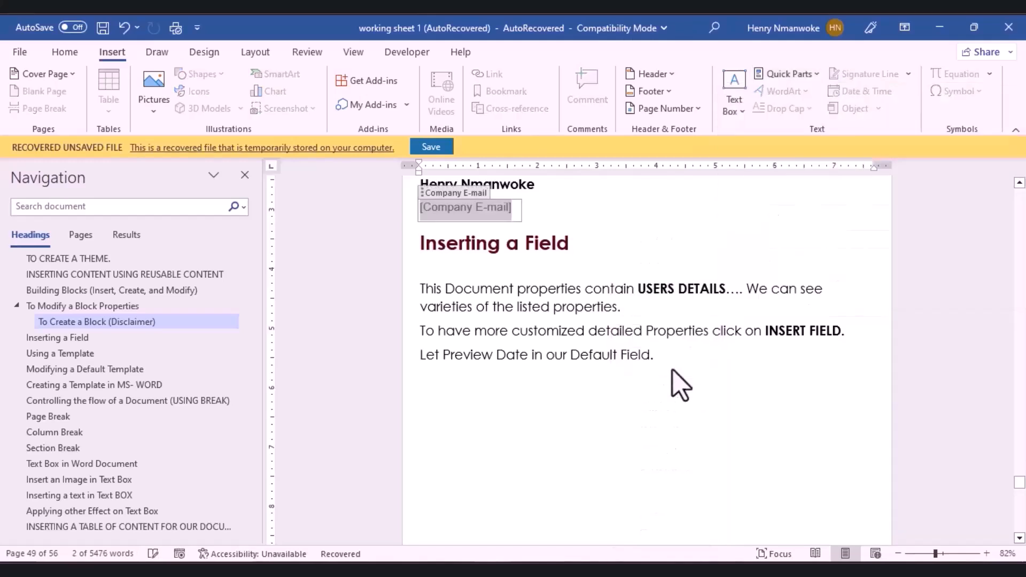
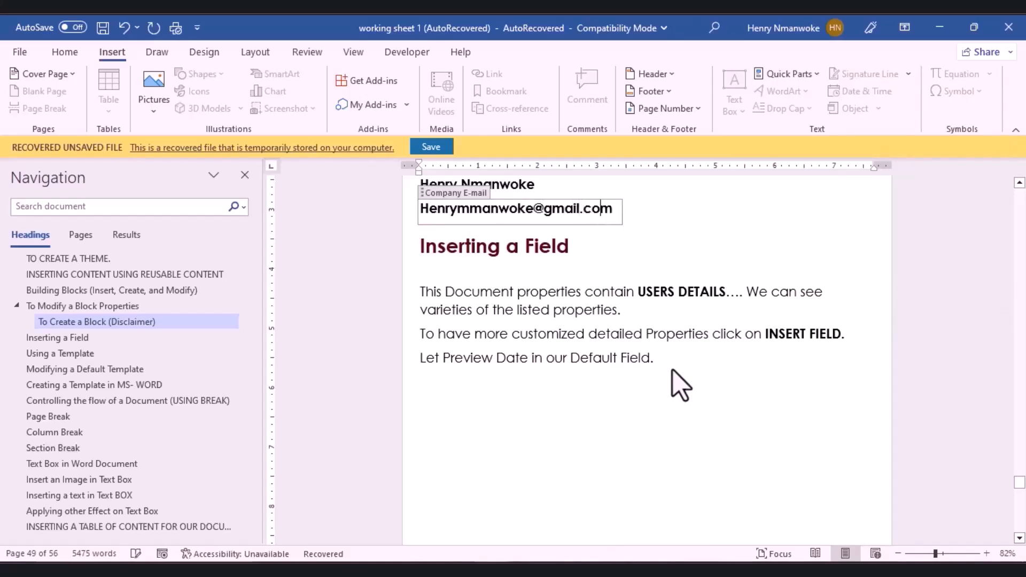
click(704, 443)
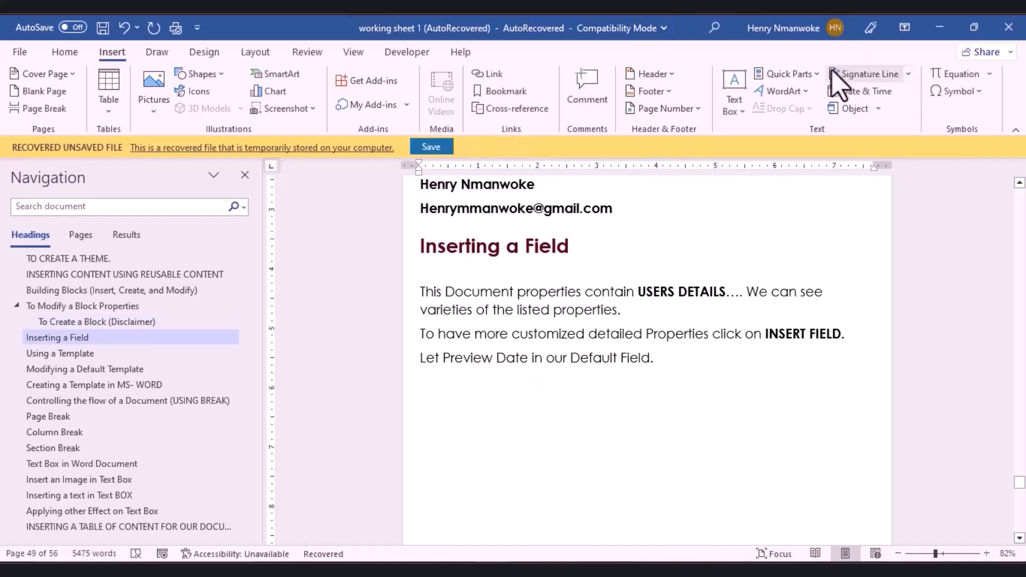
click(816, 75)
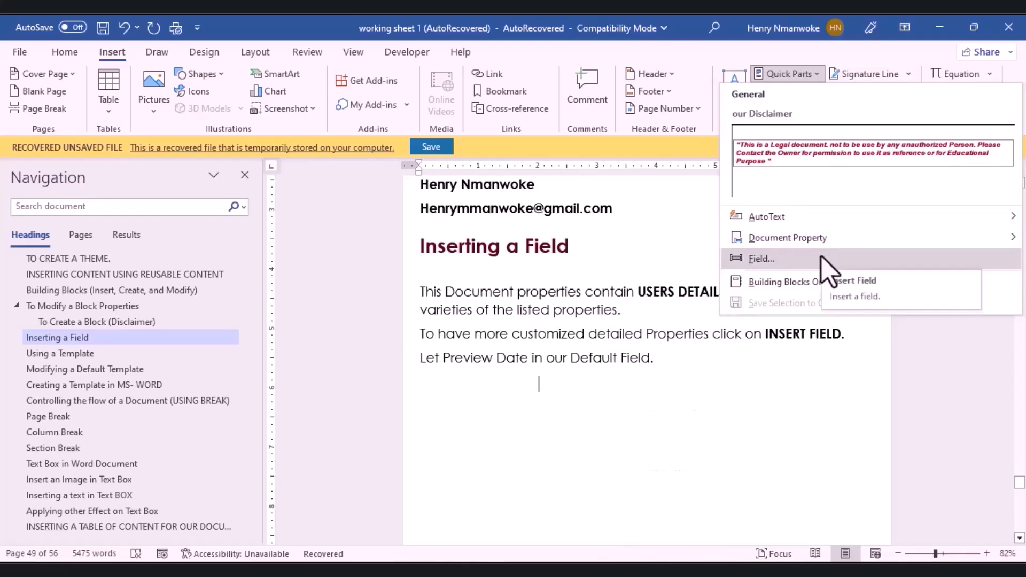
Step: In the Field dialog, choose the Date and Time category's Time field with dddd, MMMM d, yyyy format
click(829, 270)
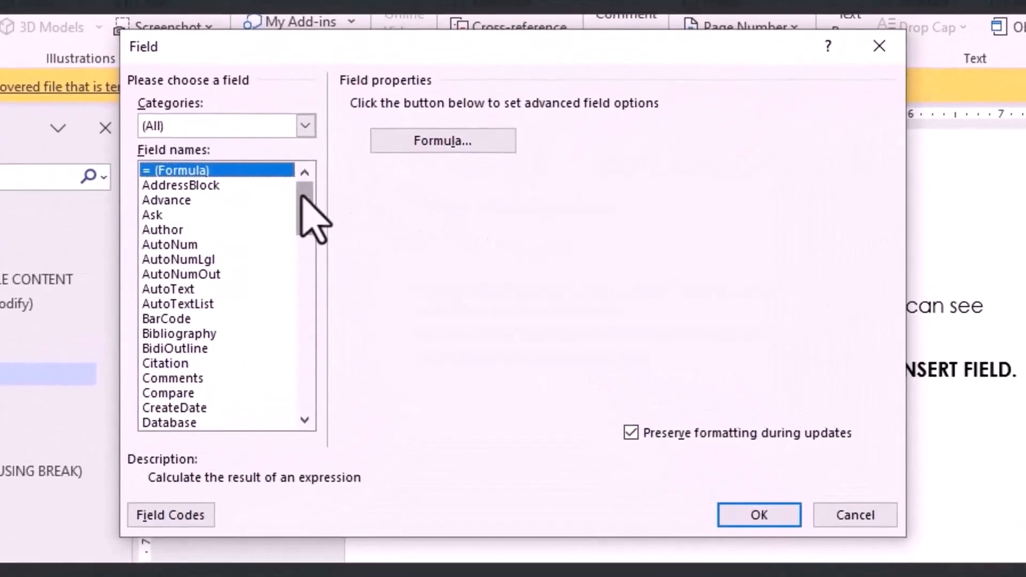
click(305, 126)
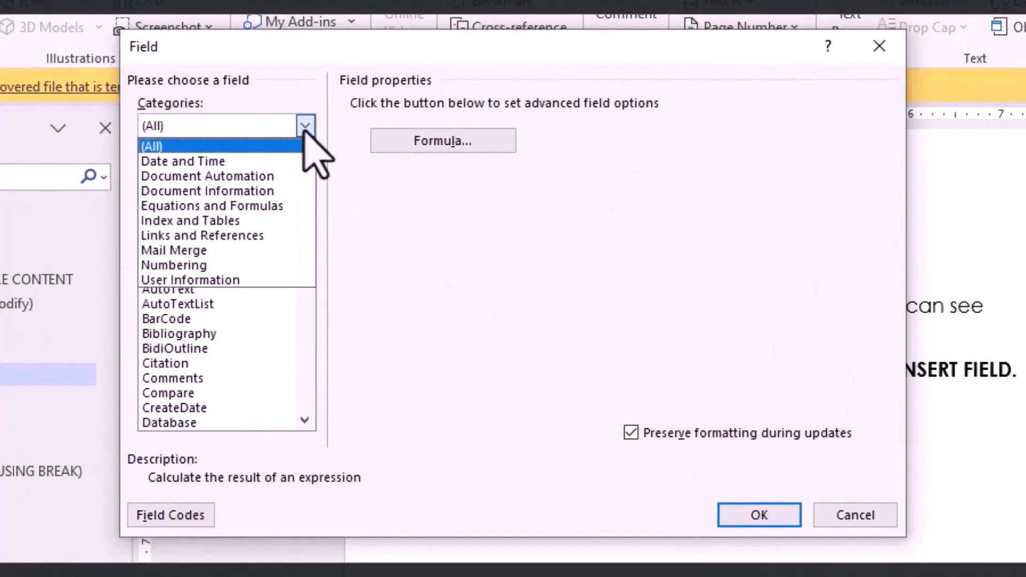
click(279, 161)
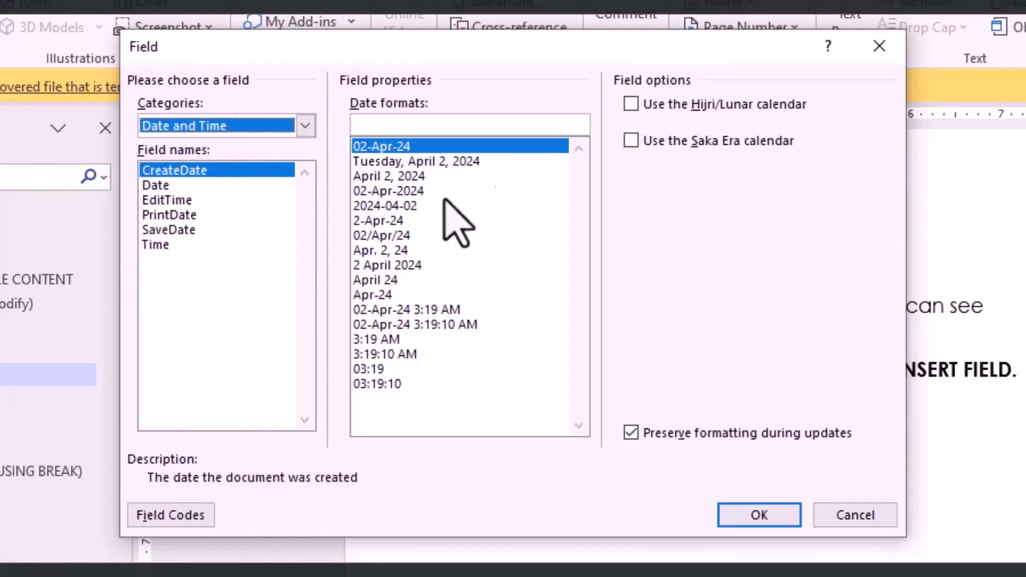
click(363, 161)
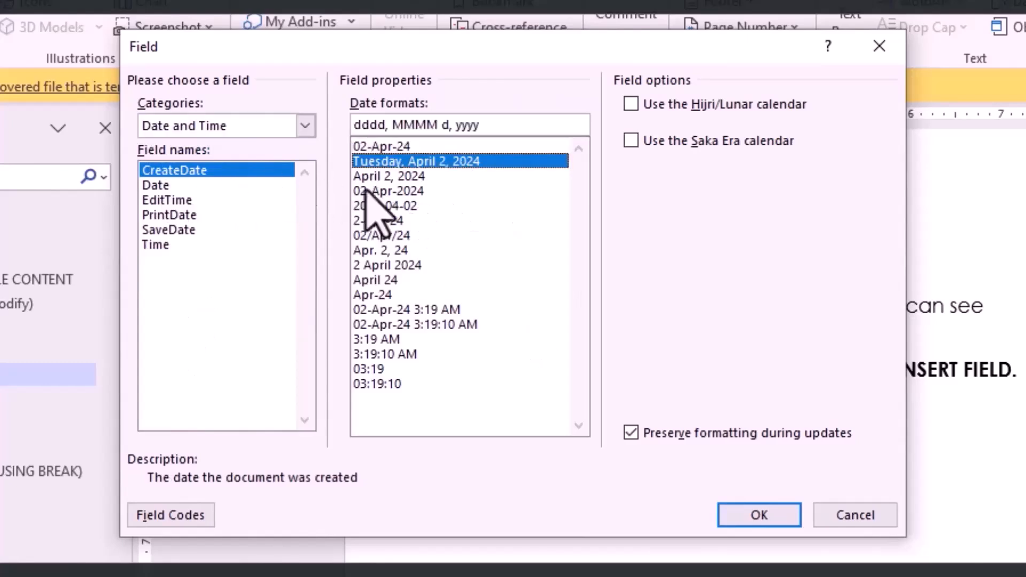
click(157, 185)
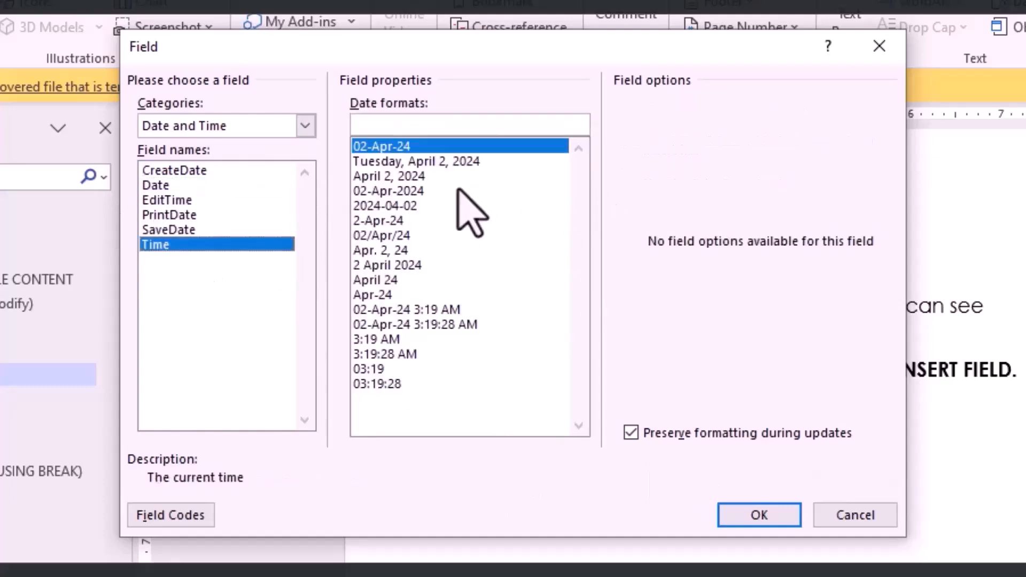
click(425, 160)
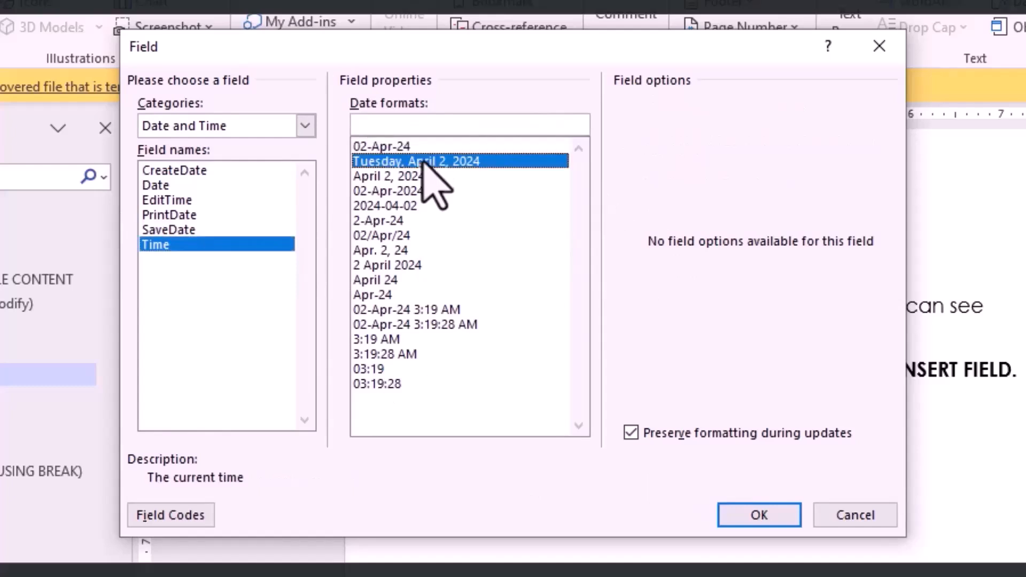
Step: Toggle between the field code and field properties views to inspect the Time field's code
click(157, 515)
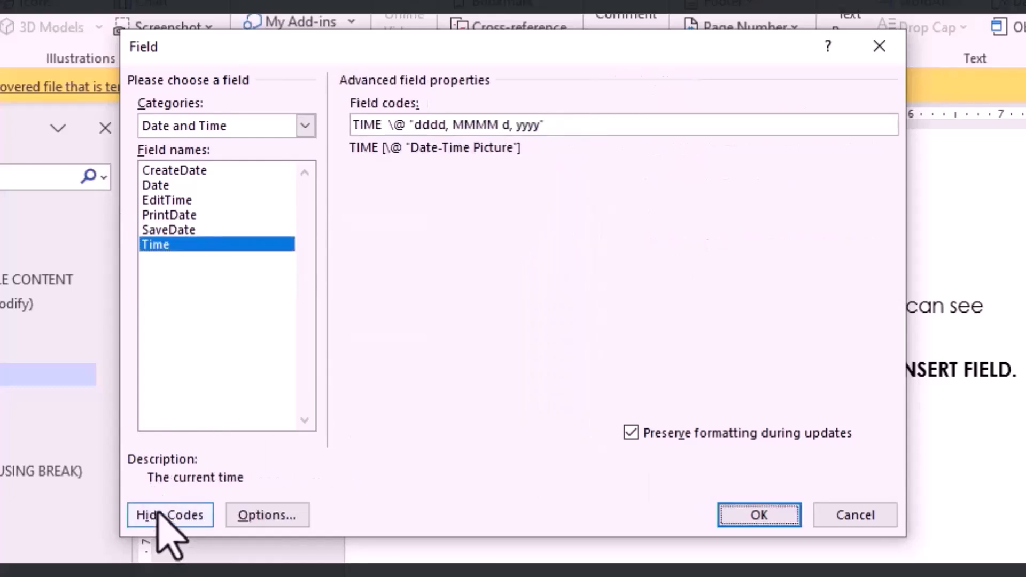
click(450, 124)
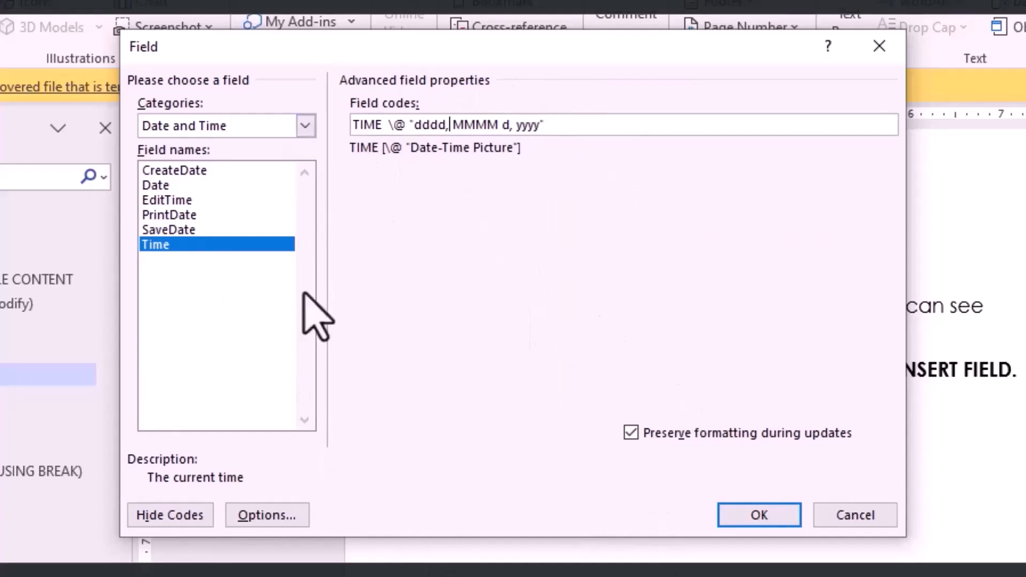
click(208, 510)
click(174, 516)
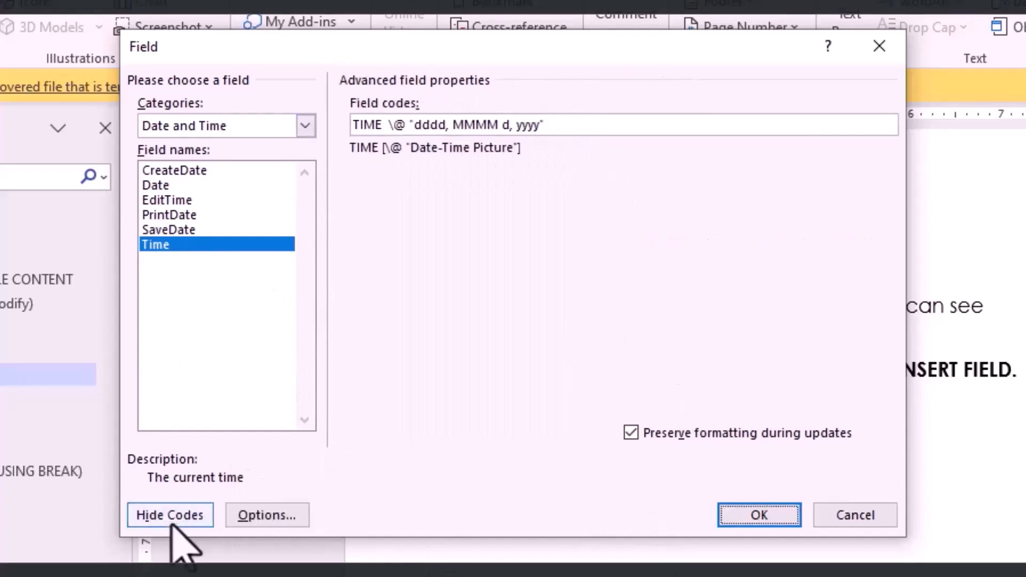
click(181, 516)
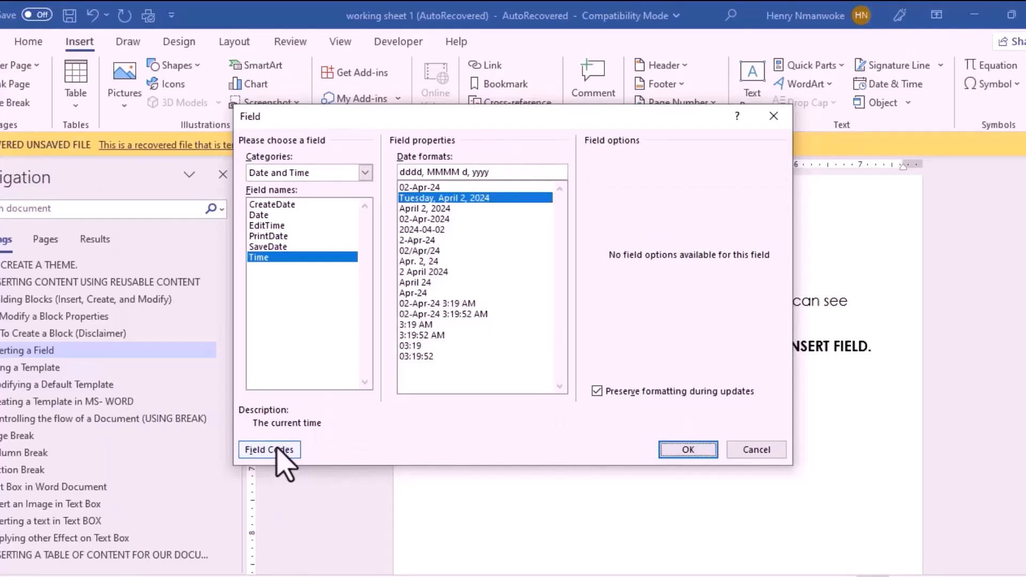
Step: Switch the field code to CreateDate and add the dddd, MMMM d, yyyy format switch
click(276, 453)
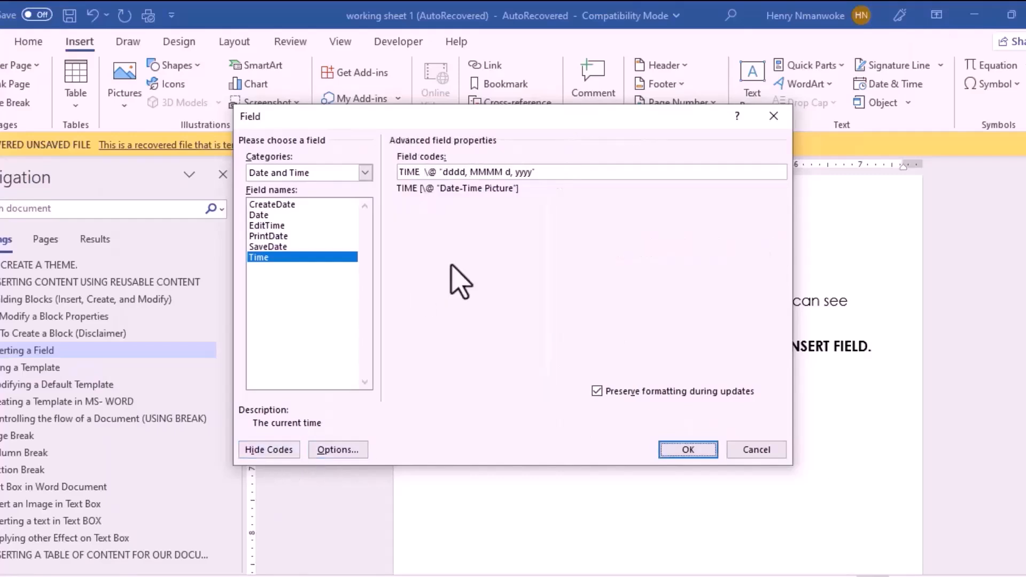
click(328, 350)
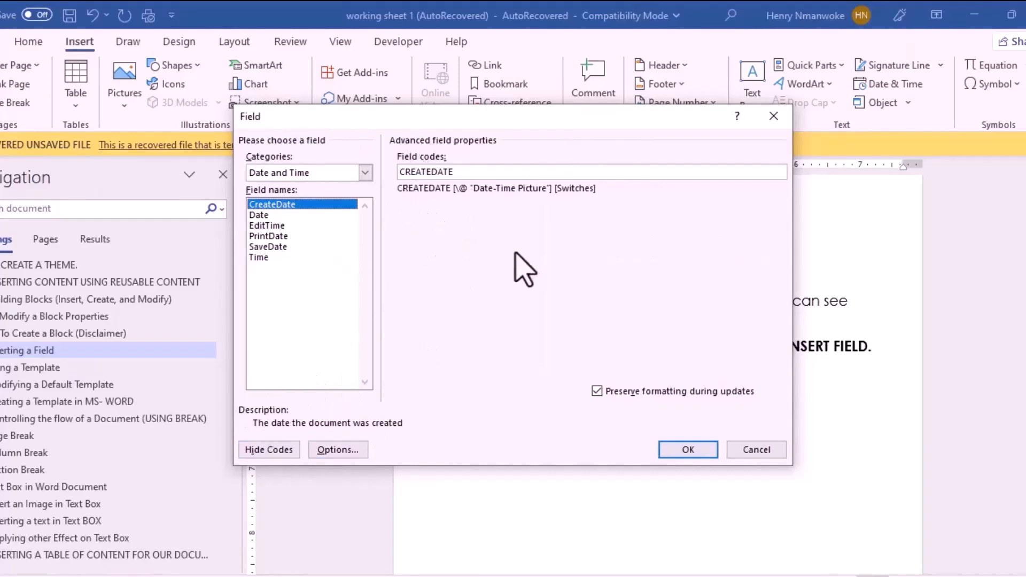
click(340, 450)
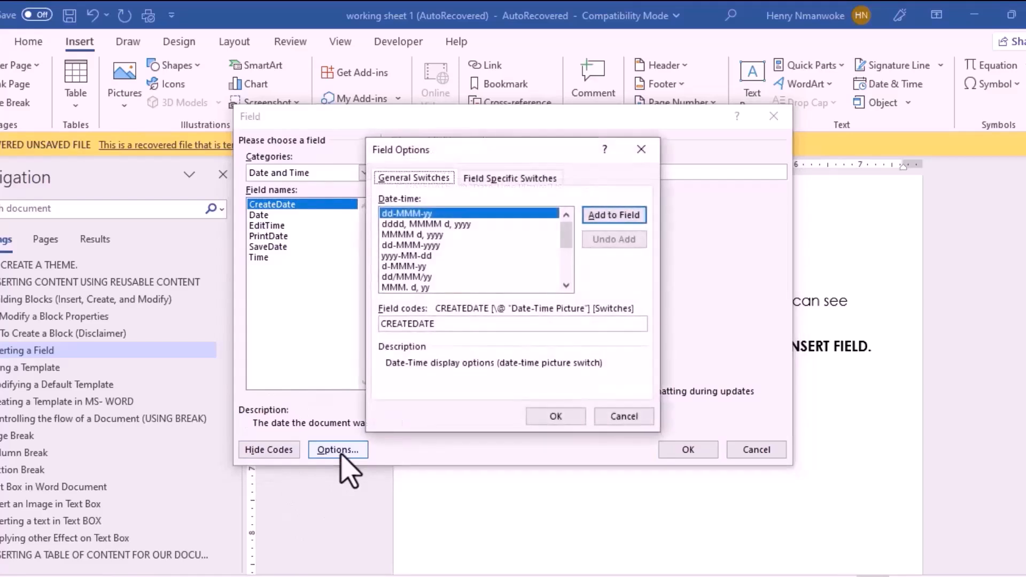
click(449, 224)
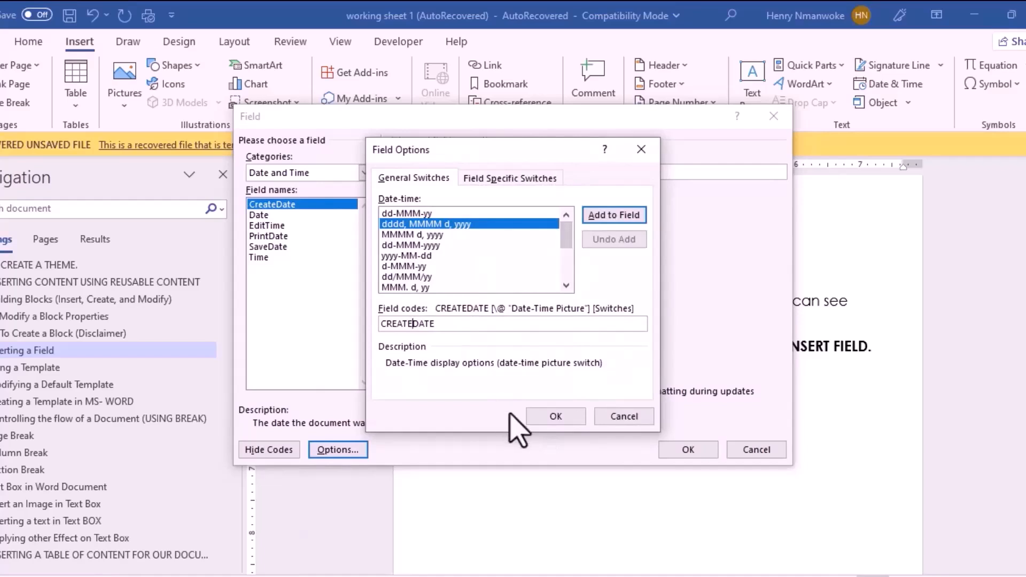
click(549, 416)
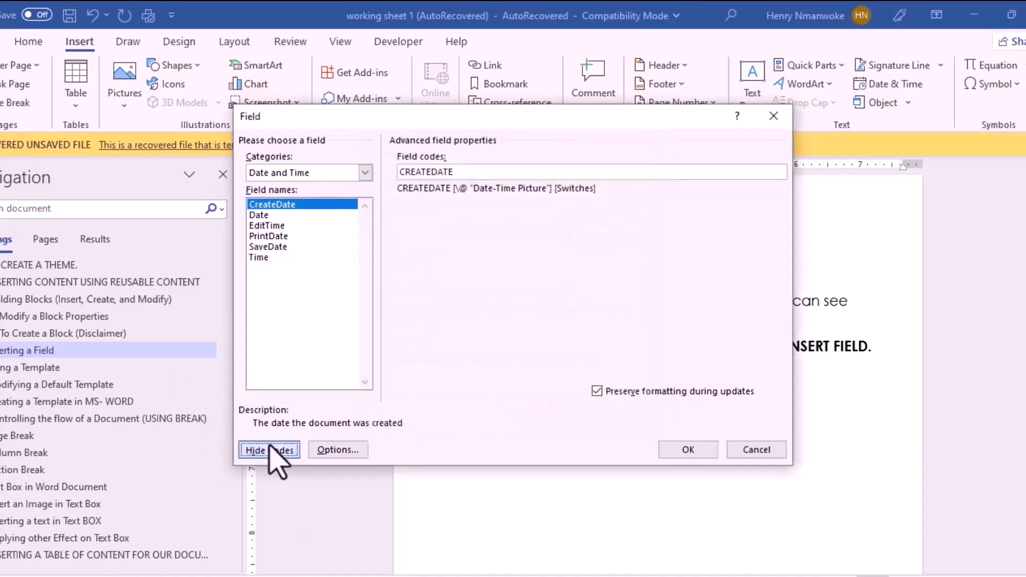
click(247, 450)
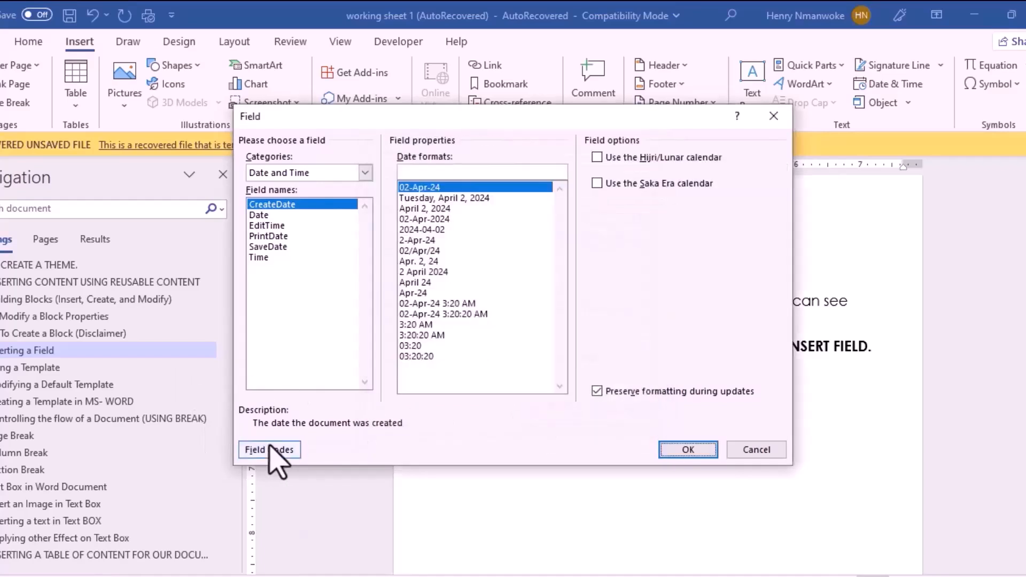
Step: Insert the long-format creation date field, showing Saturday, March 16, 2024, below the header
click(448, 198)
click(688, 450)
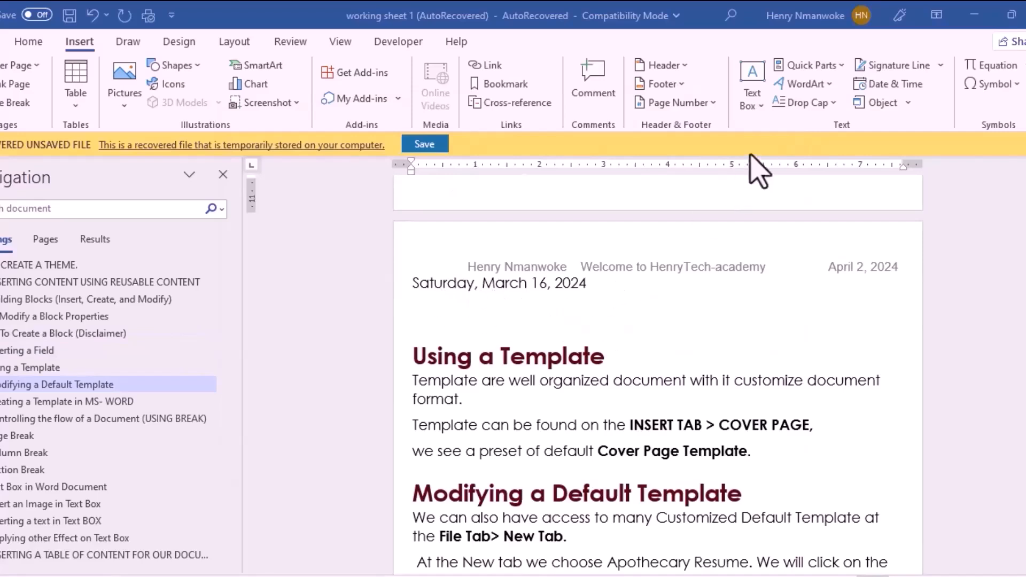
click(838, 69)
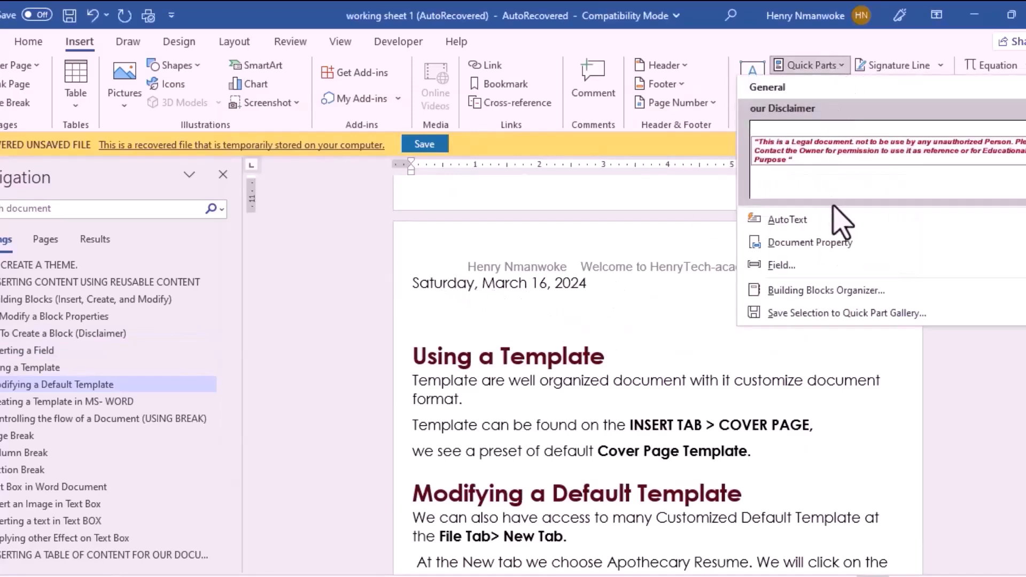
click(569, 319)
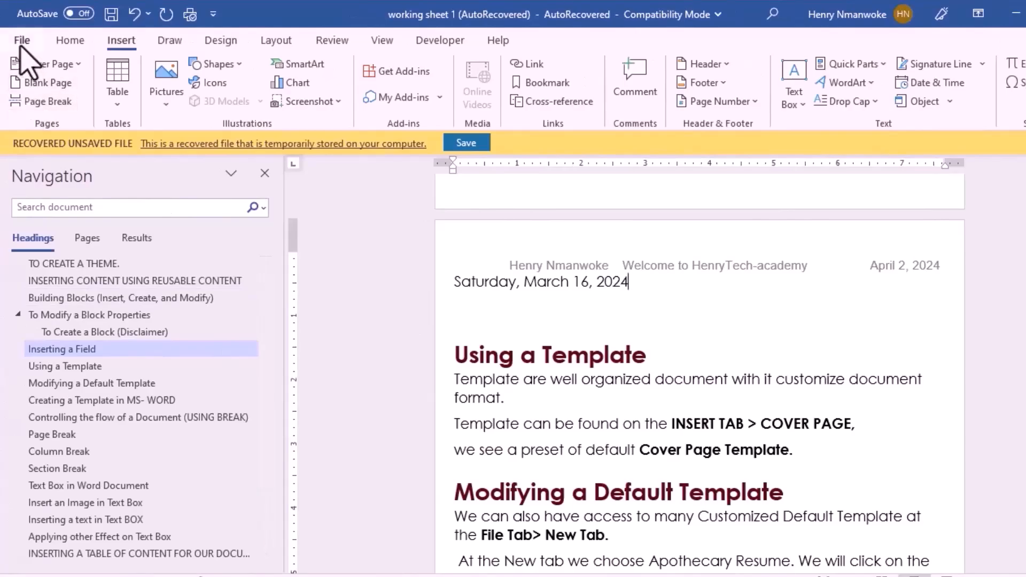
Step: Open File > New and browse the new-document template gallery
click(21, 41)
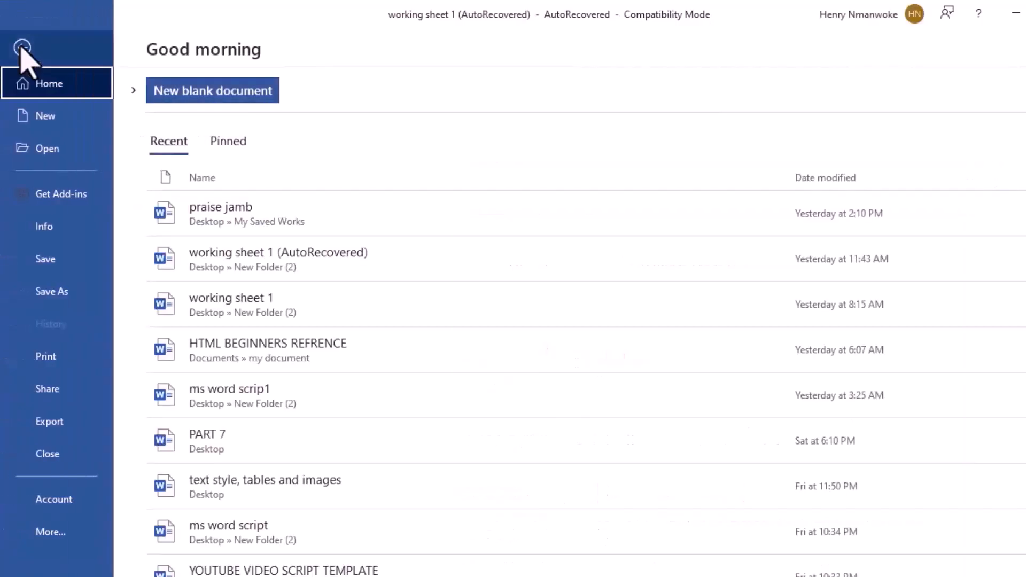
click(52, 122)
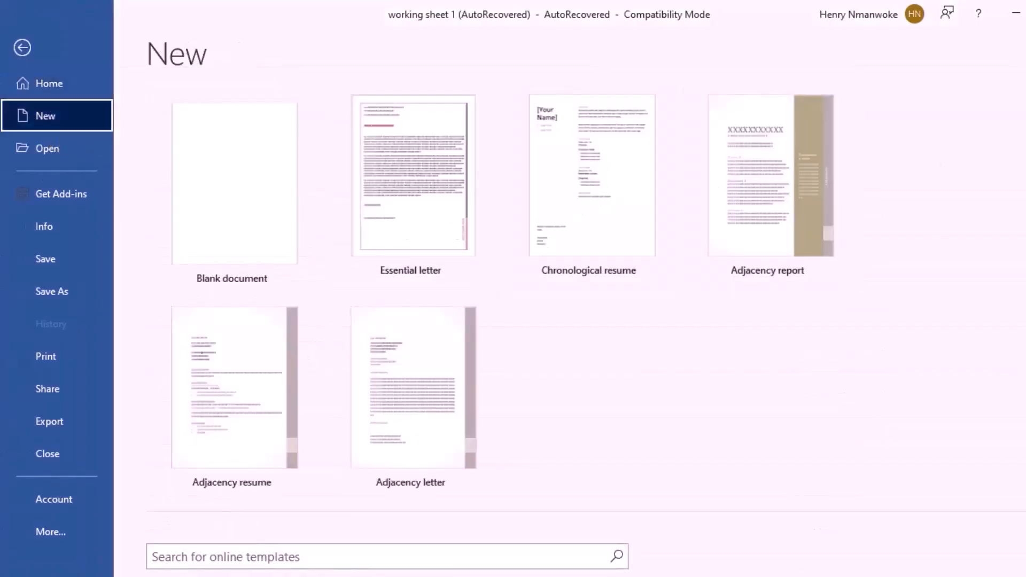
scroll(586, 332, down, 6)
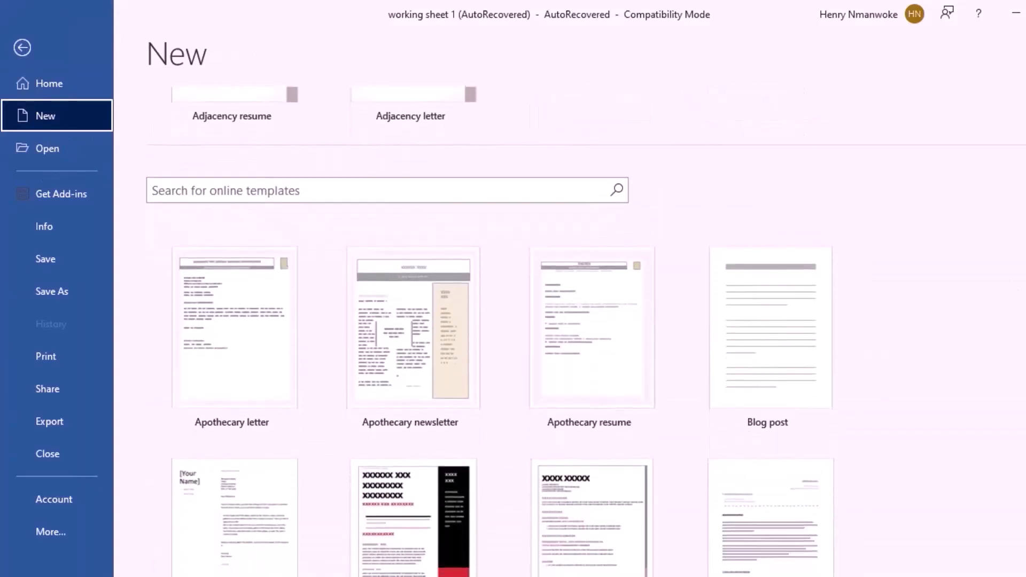
Step: Search the online templates for 'birthday letter'
click(537, 190)
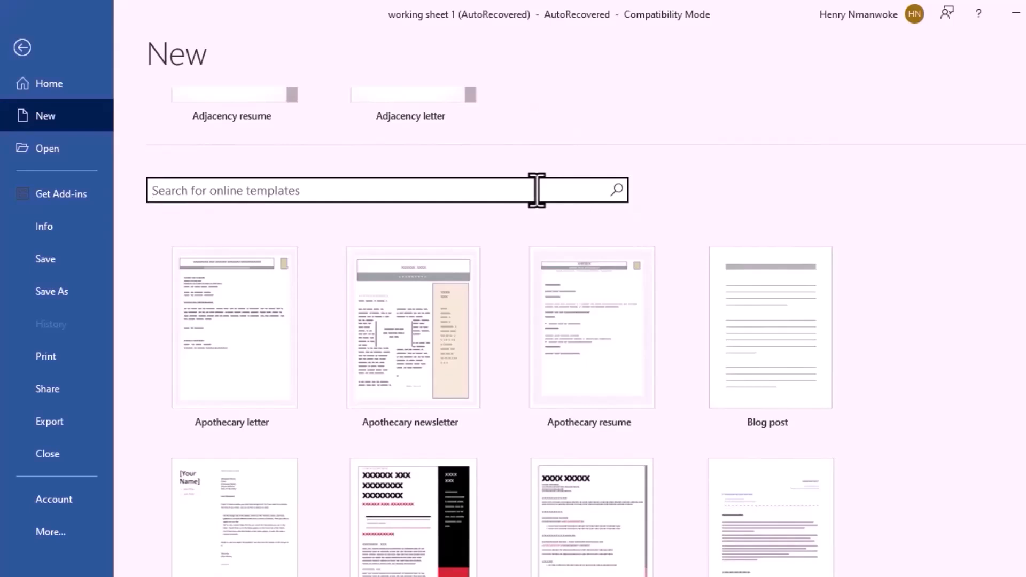
text(birthday letter)
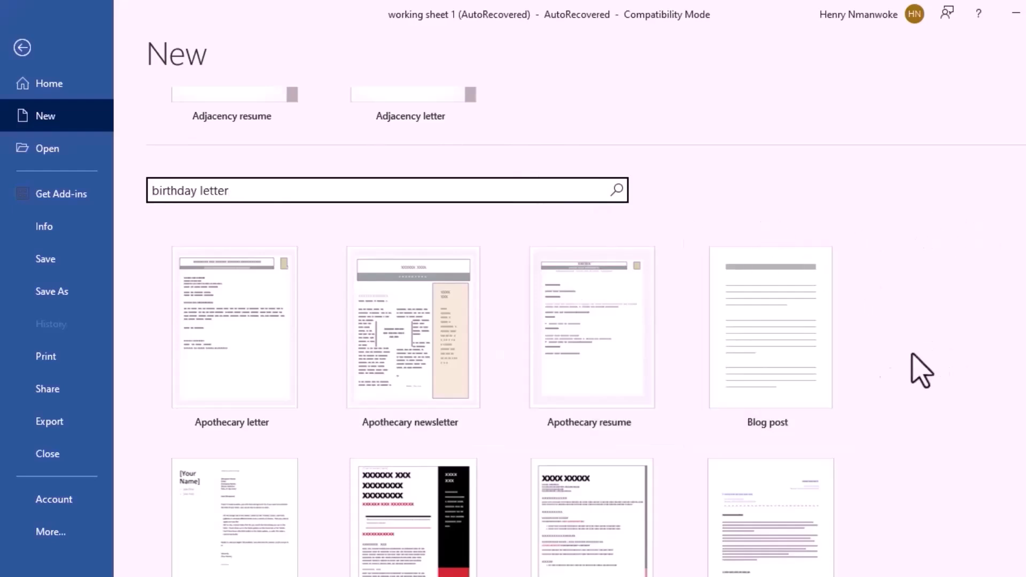
scroll(586, 332, down, 4)
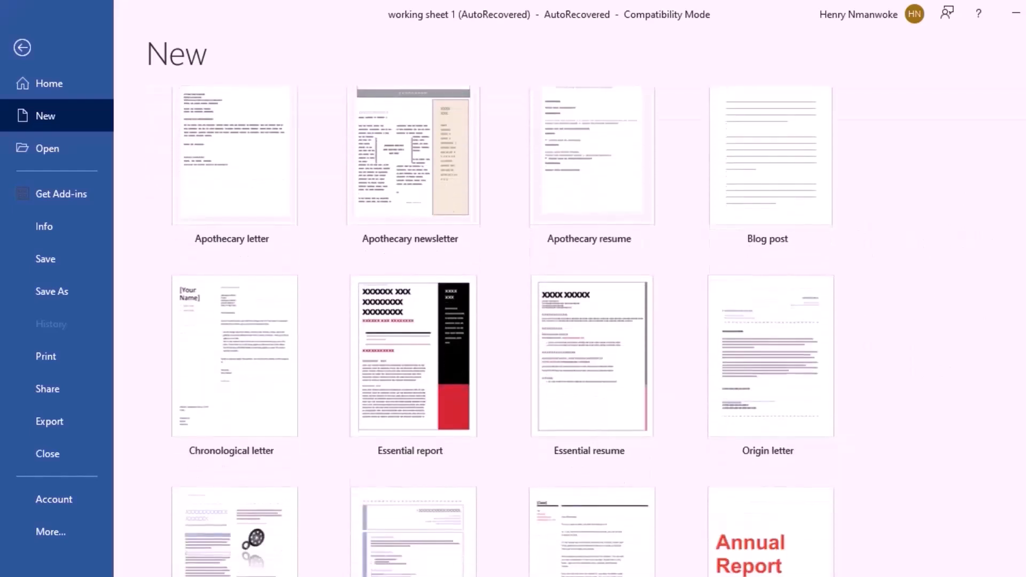
scroll(569, 332, up, 2)
scroll(570, 332, down, 2)
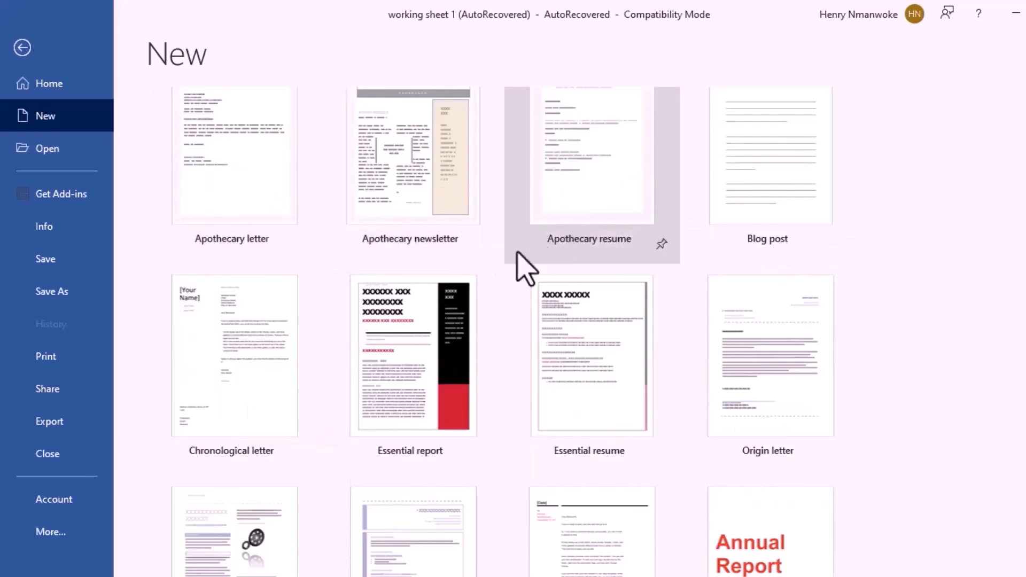
Step: Open the Apothecary résumé template as a new document and look through it
key(Escape)
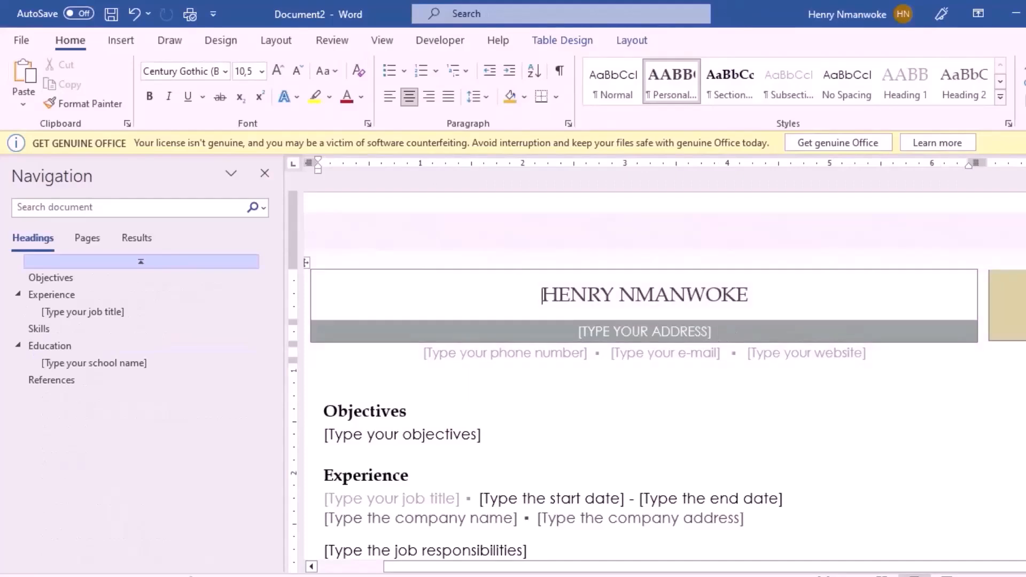
scroll(657, 369, down, 5)
scroll(656, 369, up, 4)
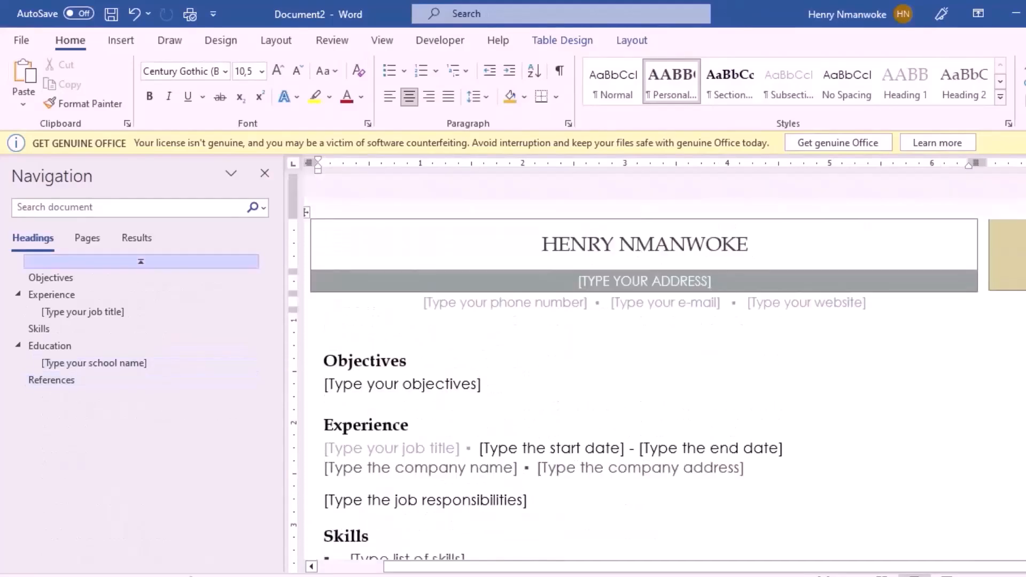
scroll(656, 369, up, 1)
scroll(657, 369, down, 4)
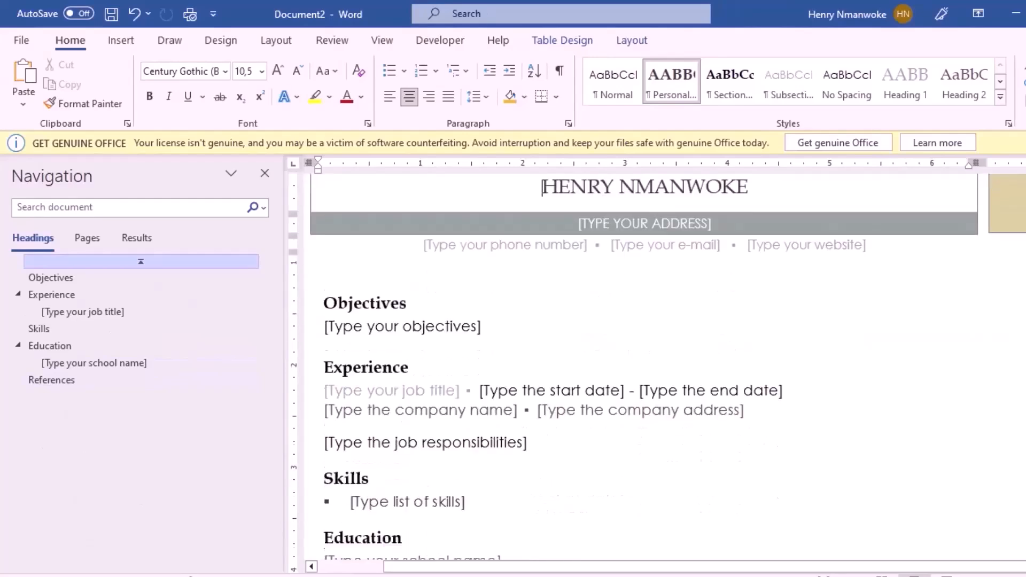
scroll(656, 369, up, 4)
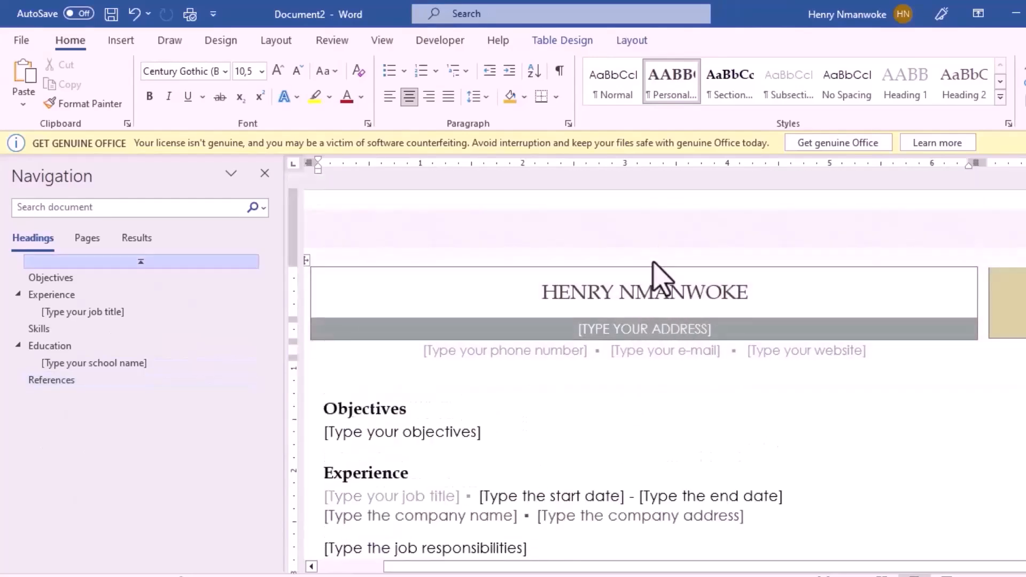
Step: Fill the résumé header's address placeholder with the city and country, selecting the other contact placeholders
click(639, 291)
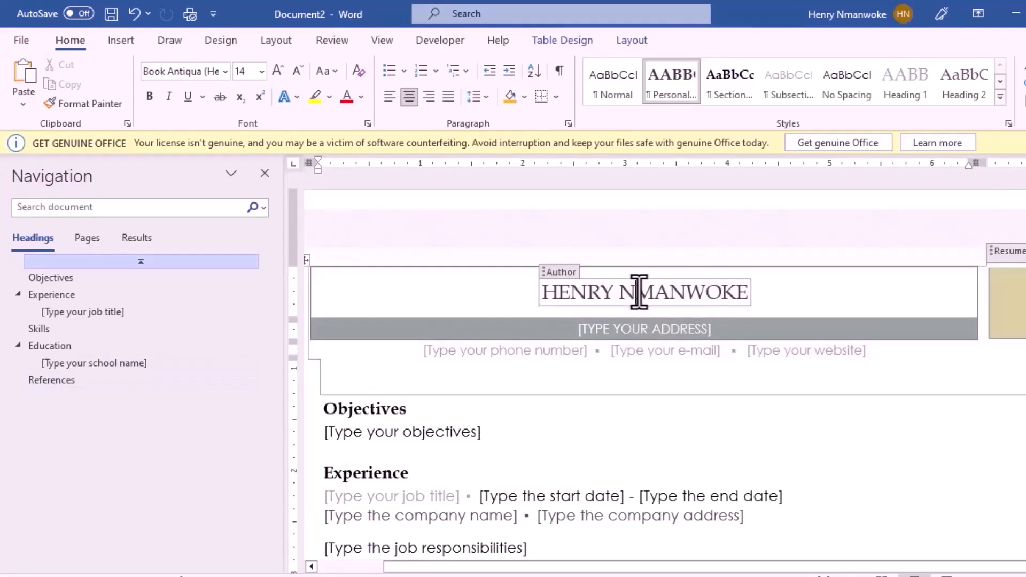
click(634, 330)
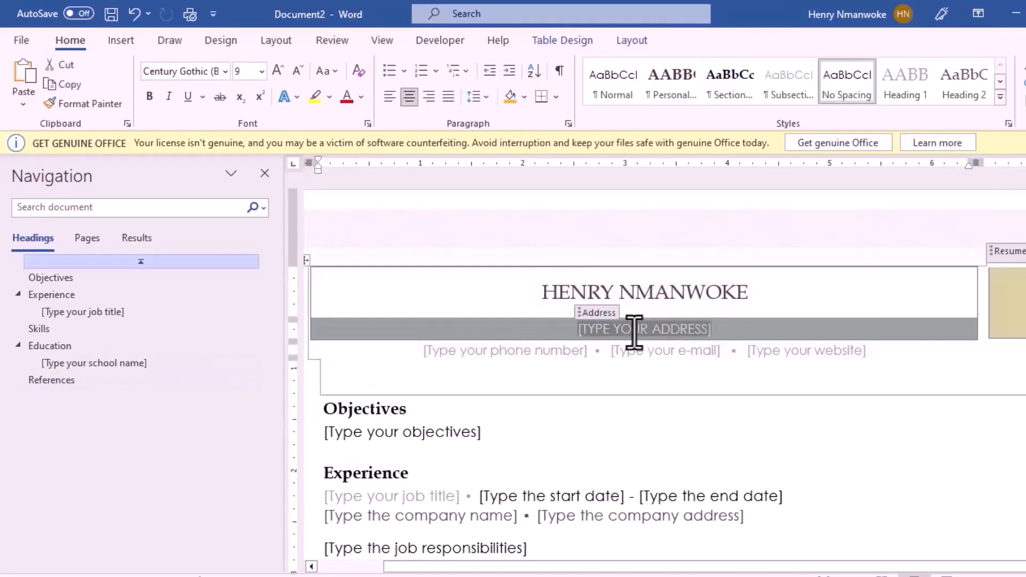
text(LAGOS NIGERIA)
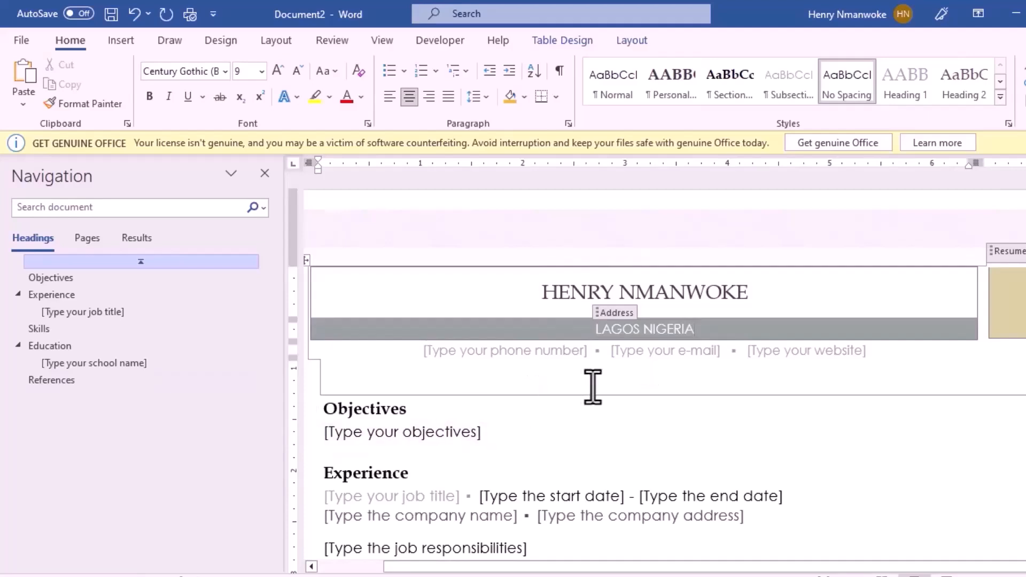
click(522, 360)
click(507, 352)
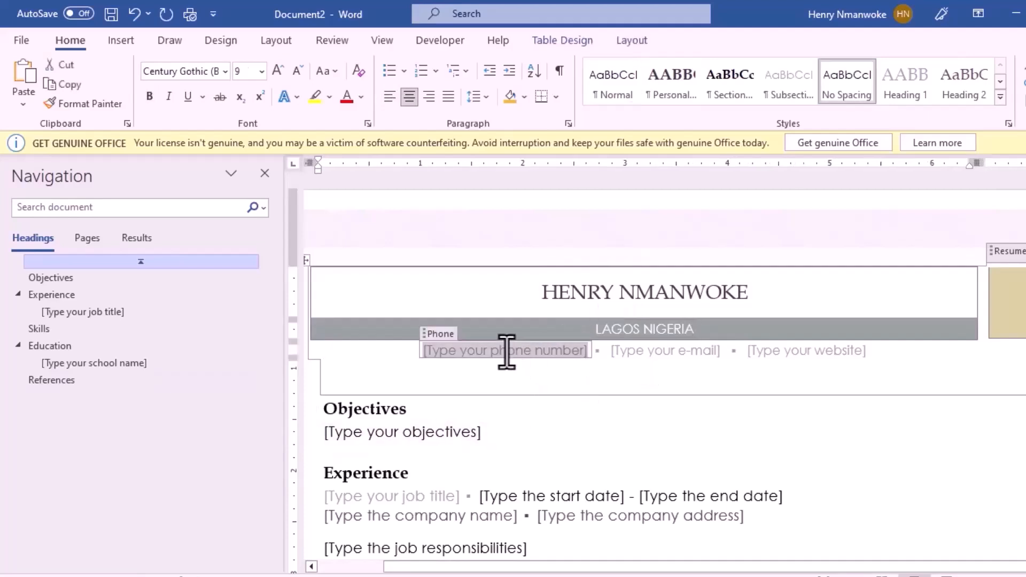
click(810, 351)
click(404, 430)
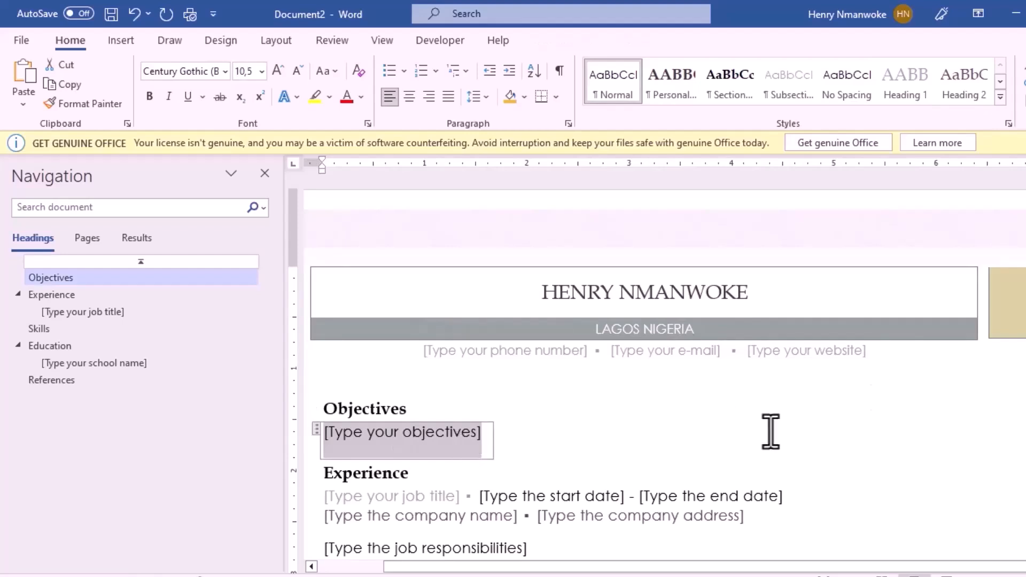
Step: Move down past Skills to the References section and place the caret after its placeholder
scroll(657, 366, down, 2)
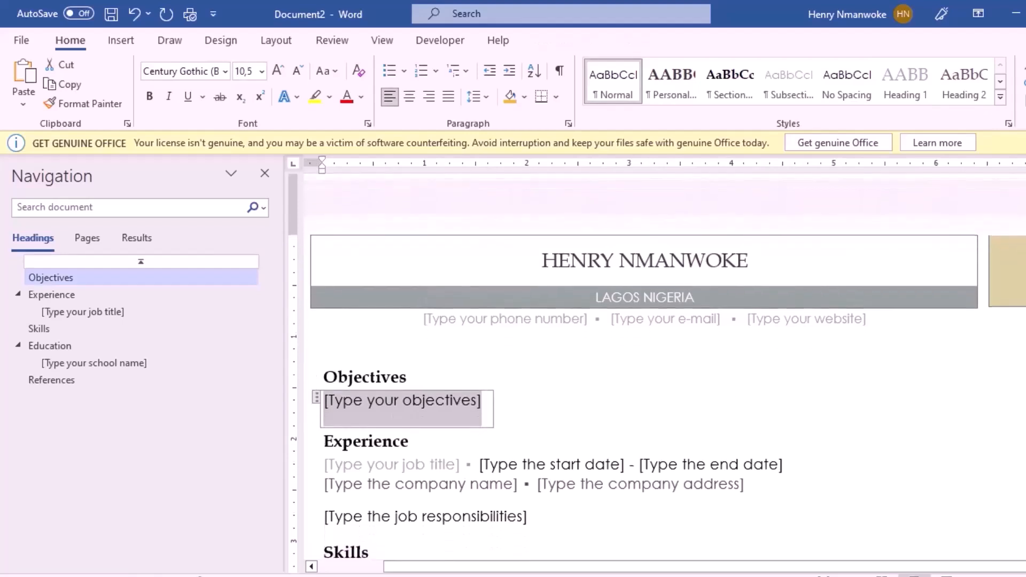
scroll(630, 367, down, 1)
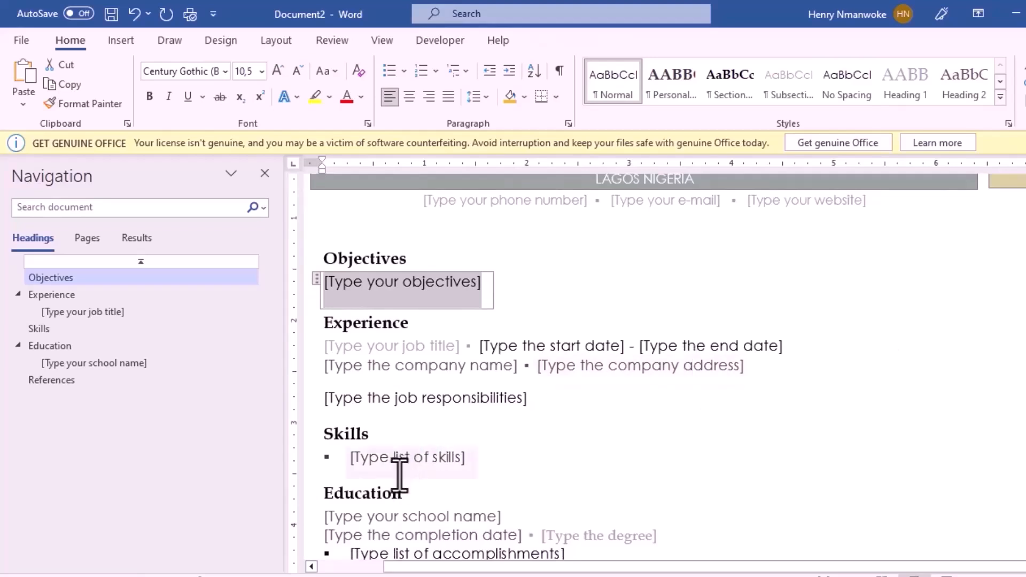
click(412, 444)
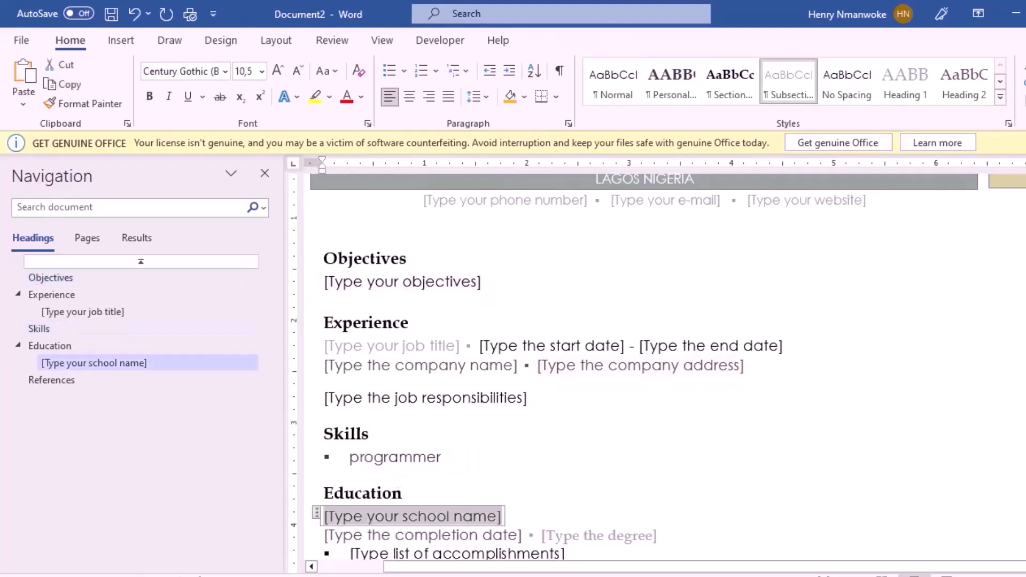
scroll(657, 369, down, 4)
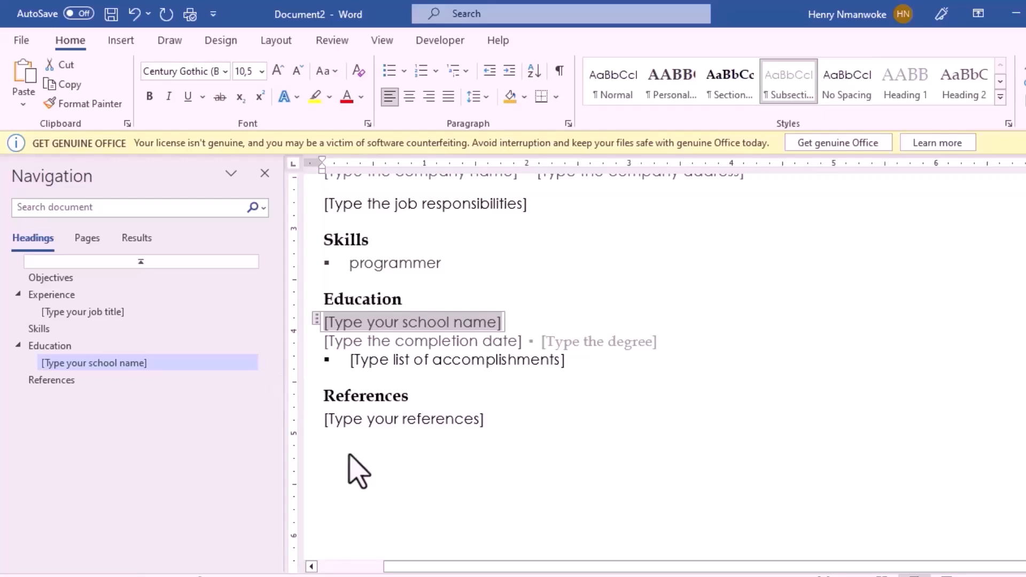
scroll(874, 384, down, 1)
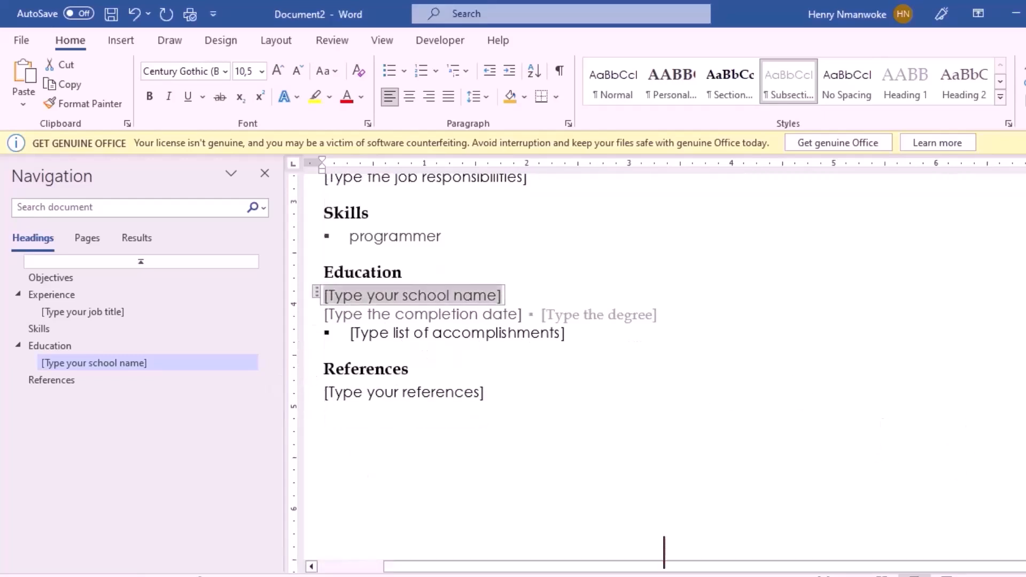
scroll(665, 366, up, 5)
scroll(665, 367, down, 3)
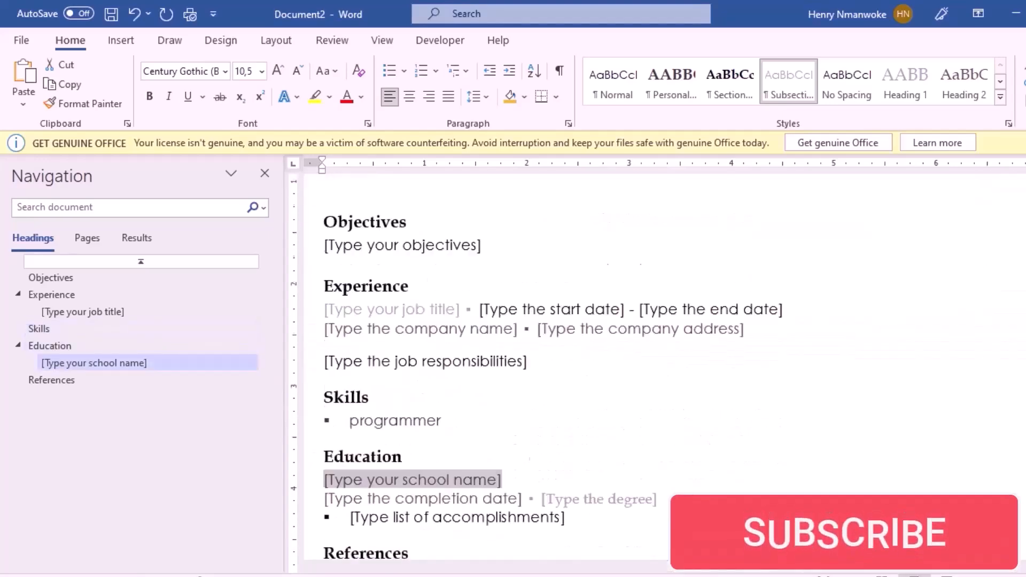
scroll(535, 374, down, 3)
click(396, 507)
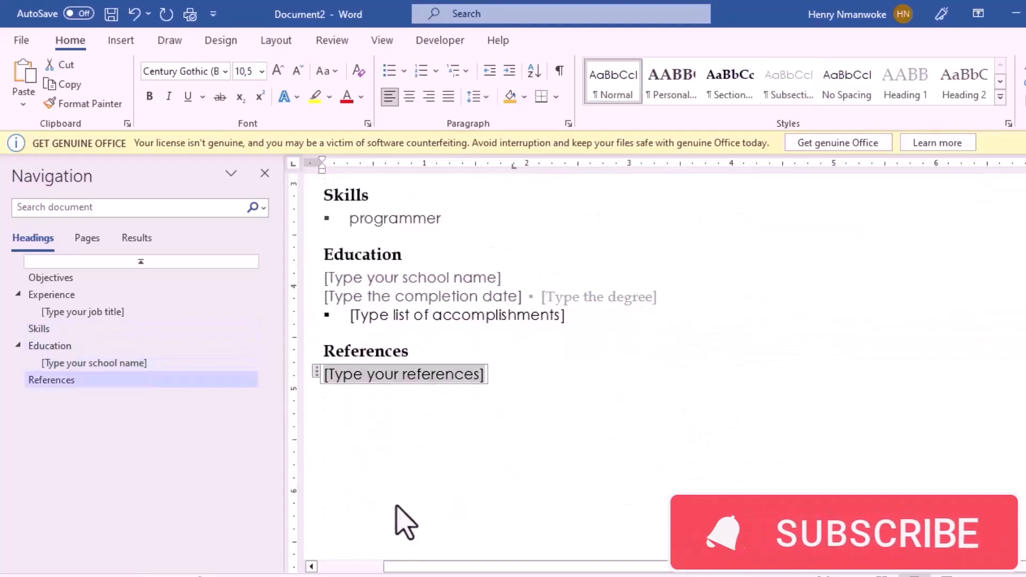
click(554, 409)
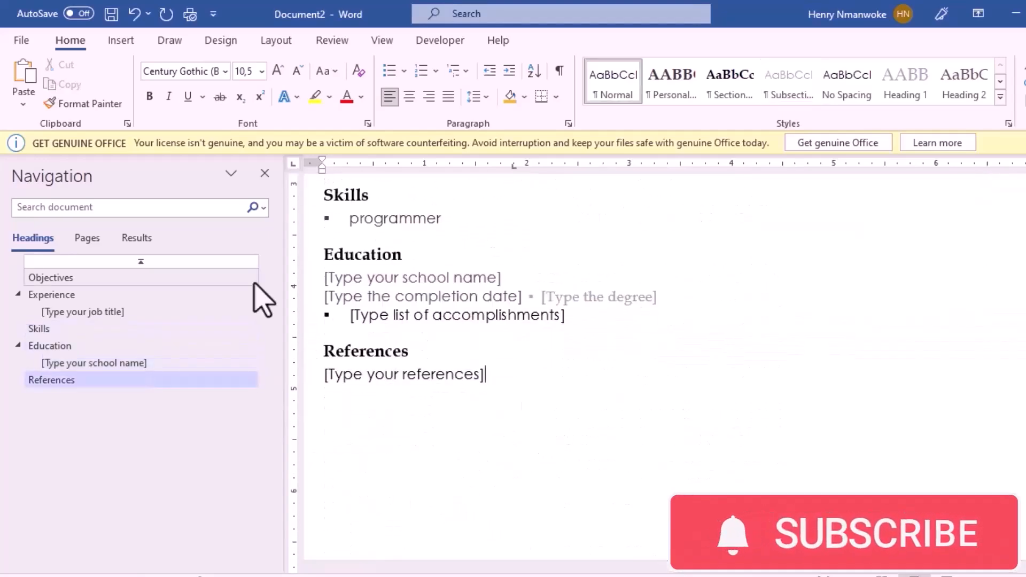
click(121, 41)
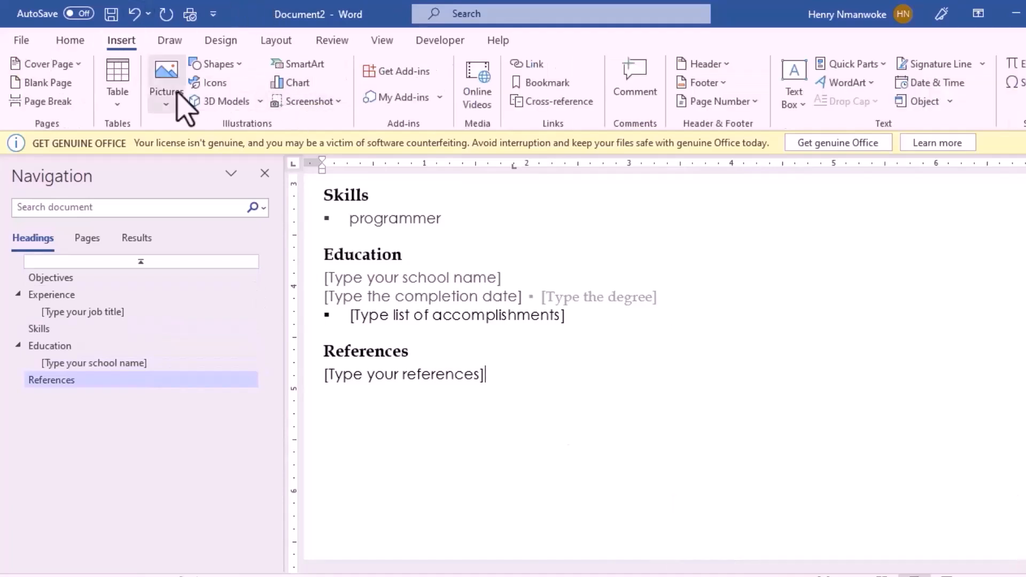
Step: Insert the Filigree design from the Cover Page gallery at the front of the résumé
click(75, 64)
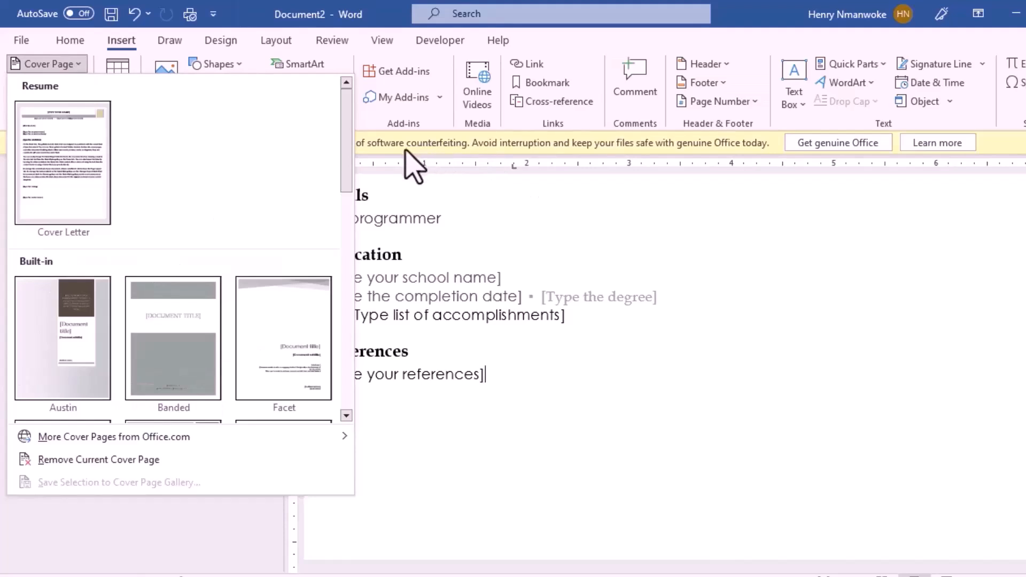
mouse_move(90, 444)
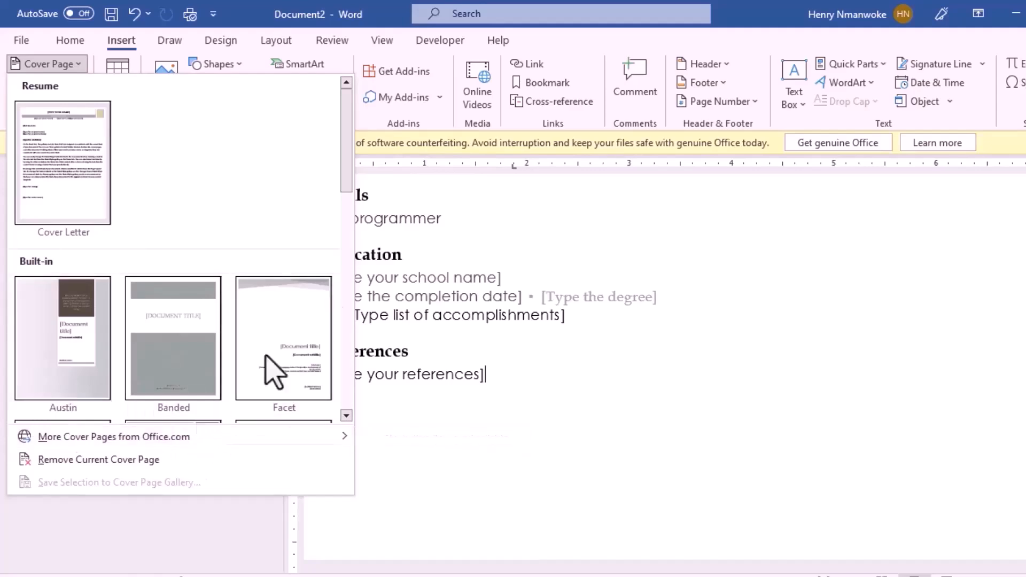
drag(347, 171, 348, 229)
drag(338, 299, 355, 235)
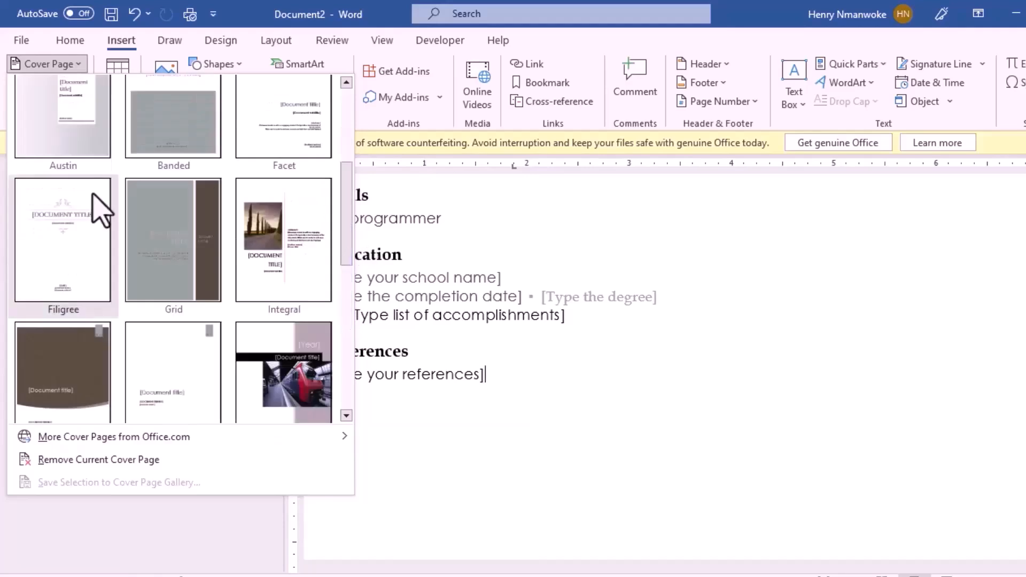
click(80, 208)
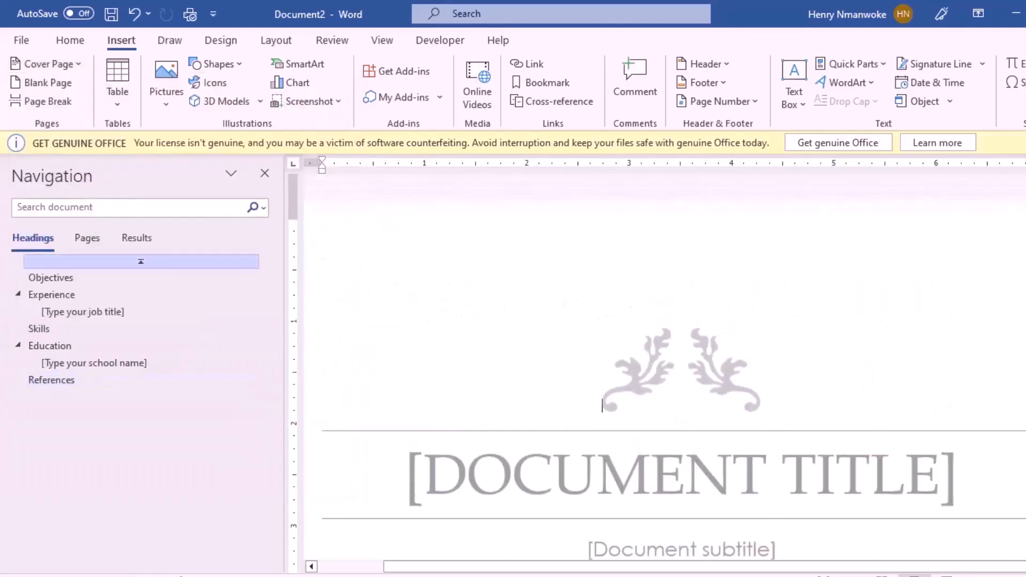
Step: Replace the [DOCUMENT TITLE] placeholder with MY RESUME'EE, then select the subtitle placeholder
mouse_move(1025, 233)
mouse_down()
mouse_move(1025, 336)
mouse_move(1025, 234)
mouse_up()
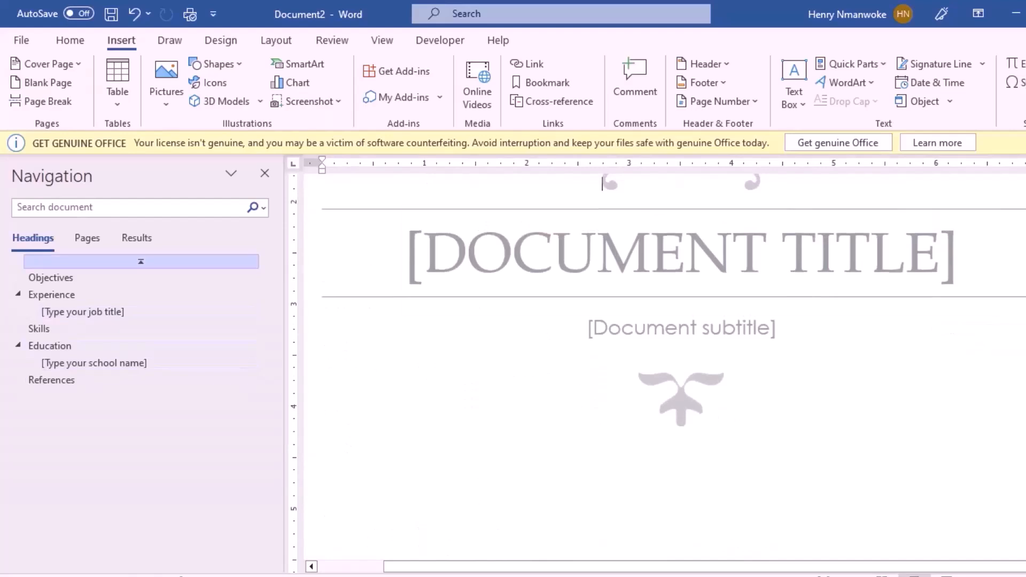
click(625, 247)
text(MY )
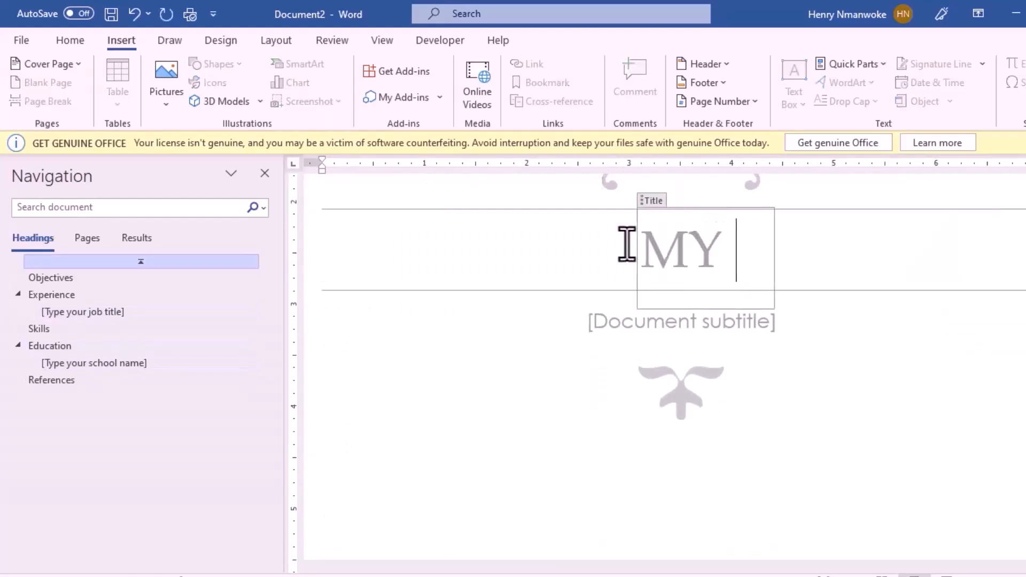
text(RESU)
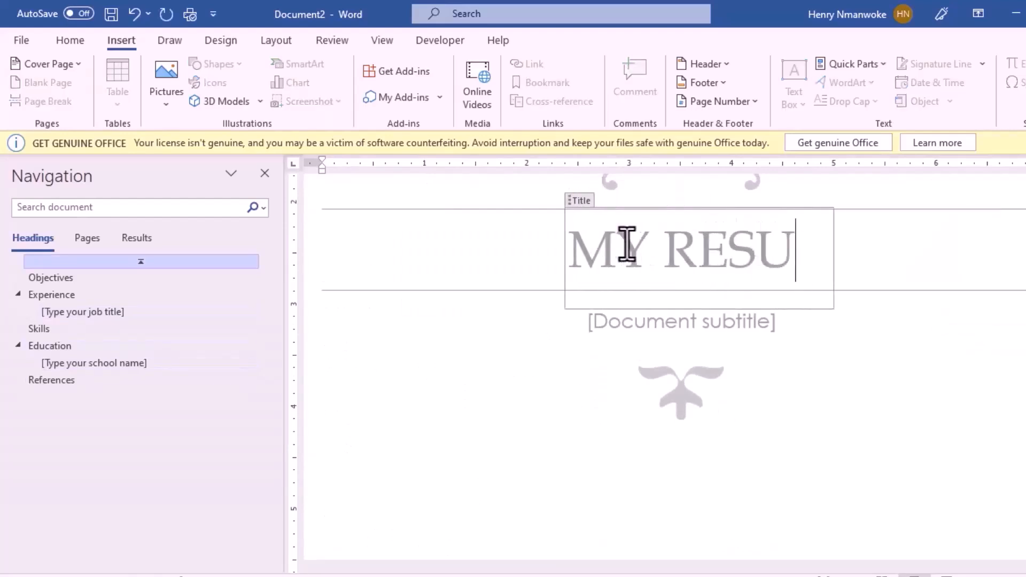
text(ME'EE)
double_click(733, 252)
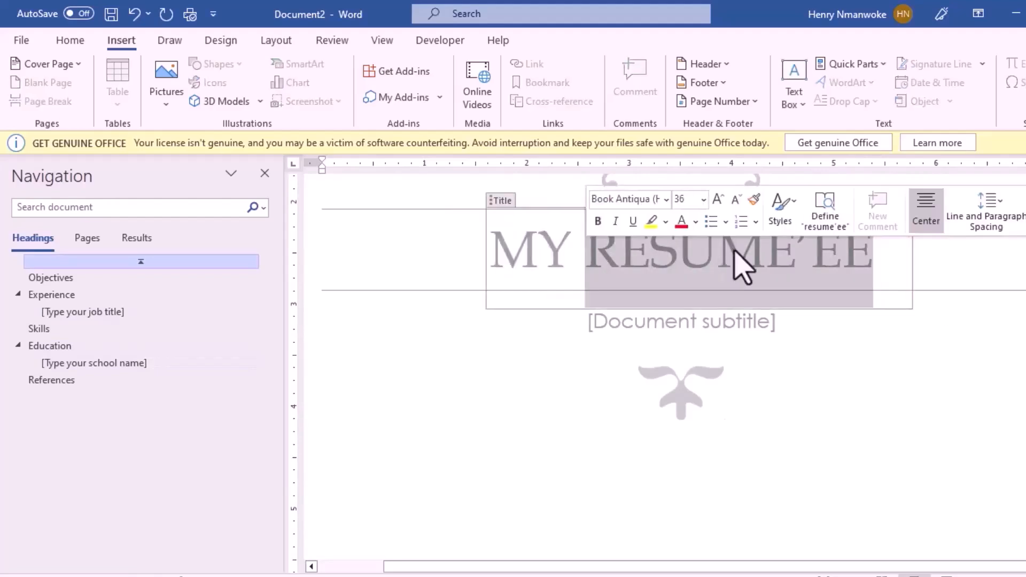
click(734, 250)
double_click(736, 252)
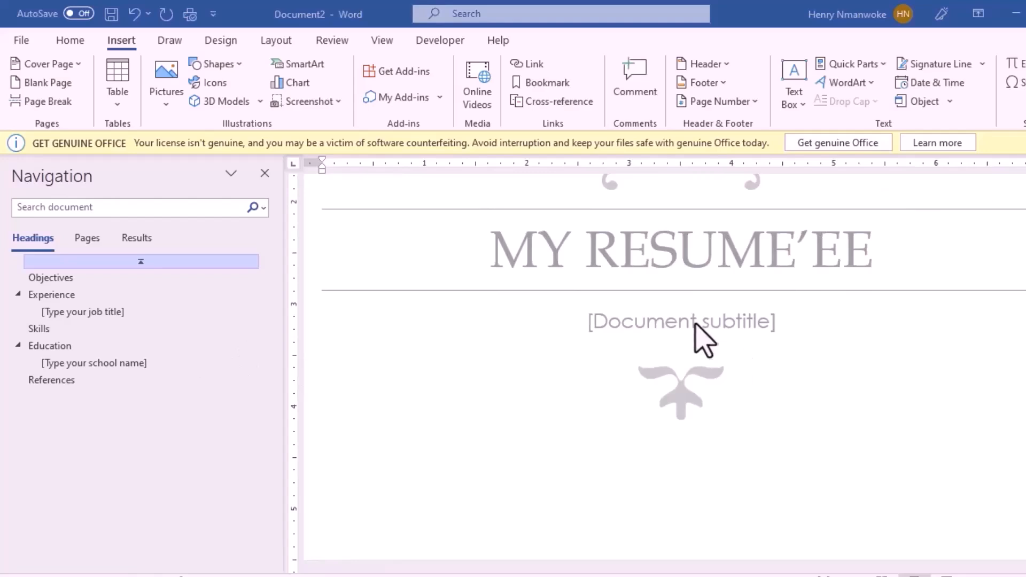
click(695, 324)
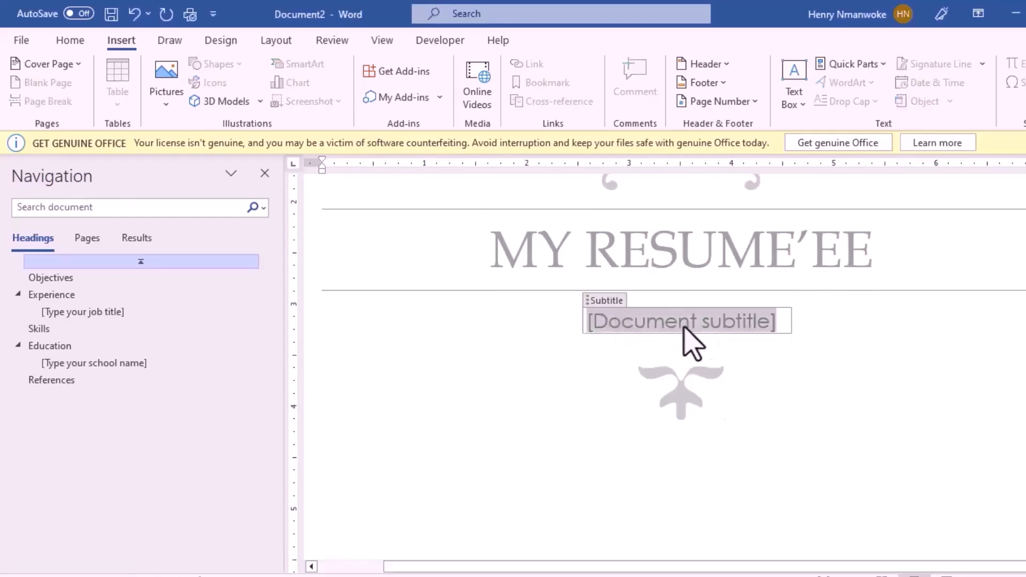
Step: Capitalise Lagos in the cover page's address line by adding a capital L
scroll(984, 381, down, 10)
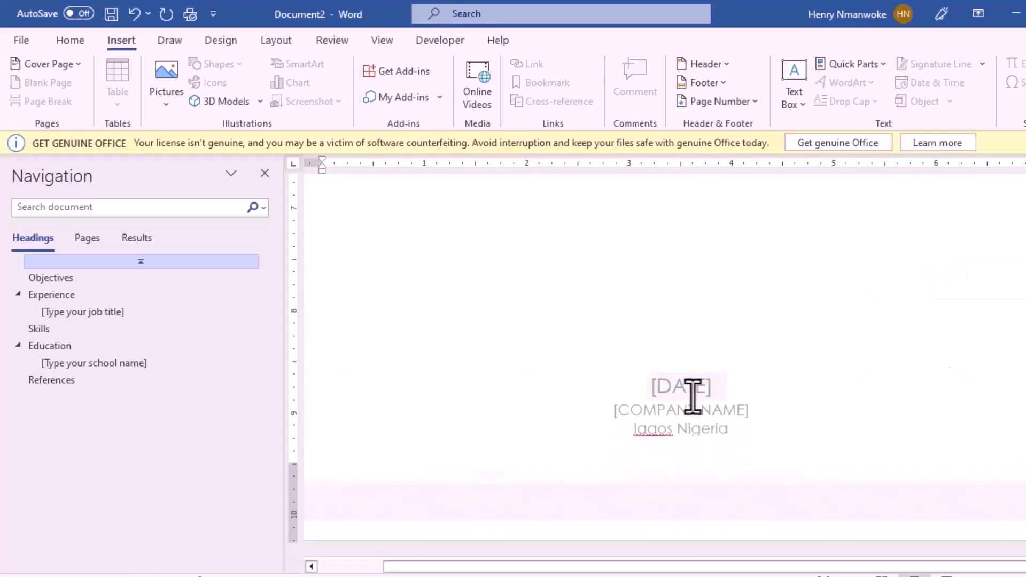
click(684, 392)
click(653, 415)
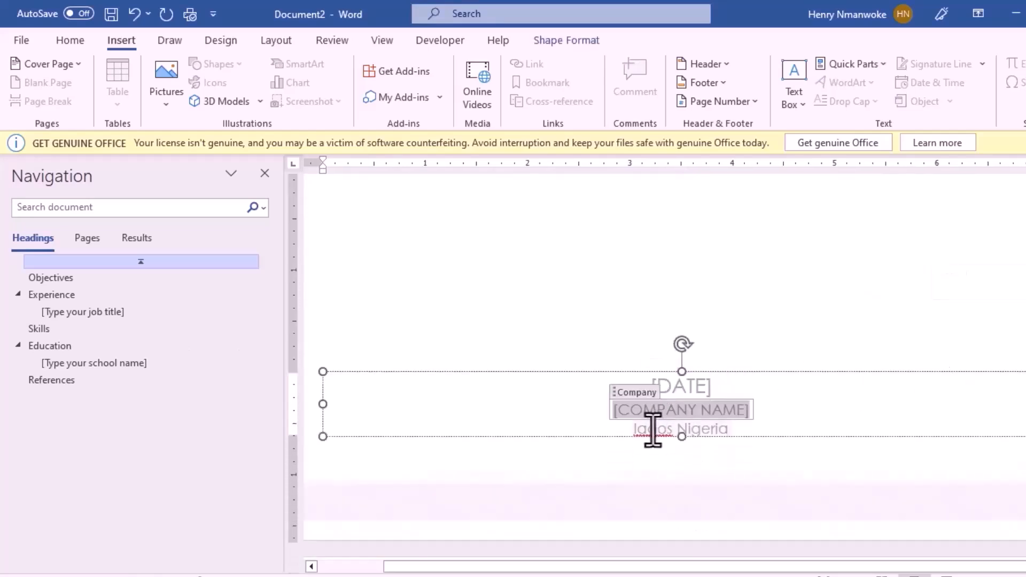
click(660, 436)
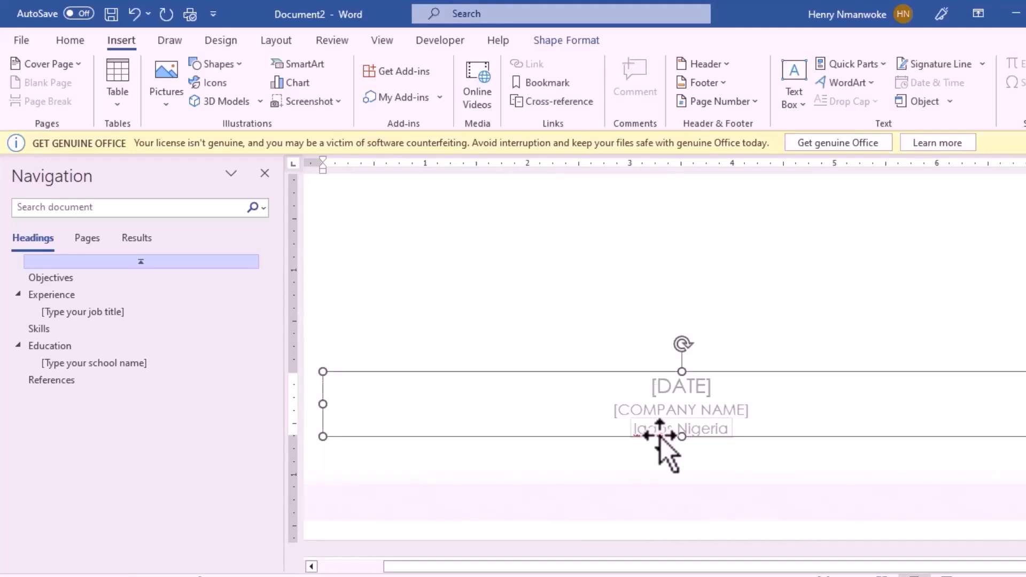
click(638, 428)
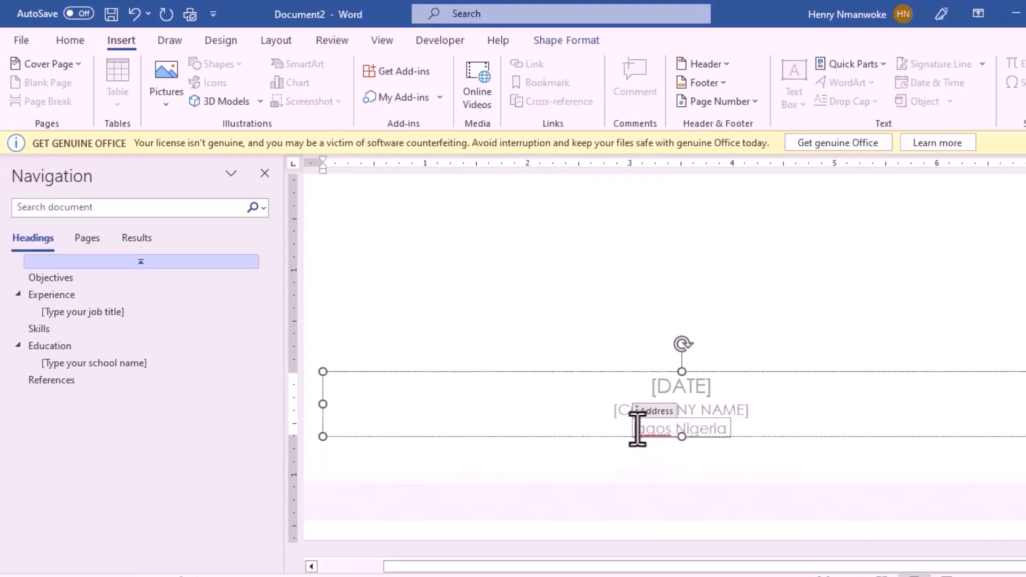
text(L)
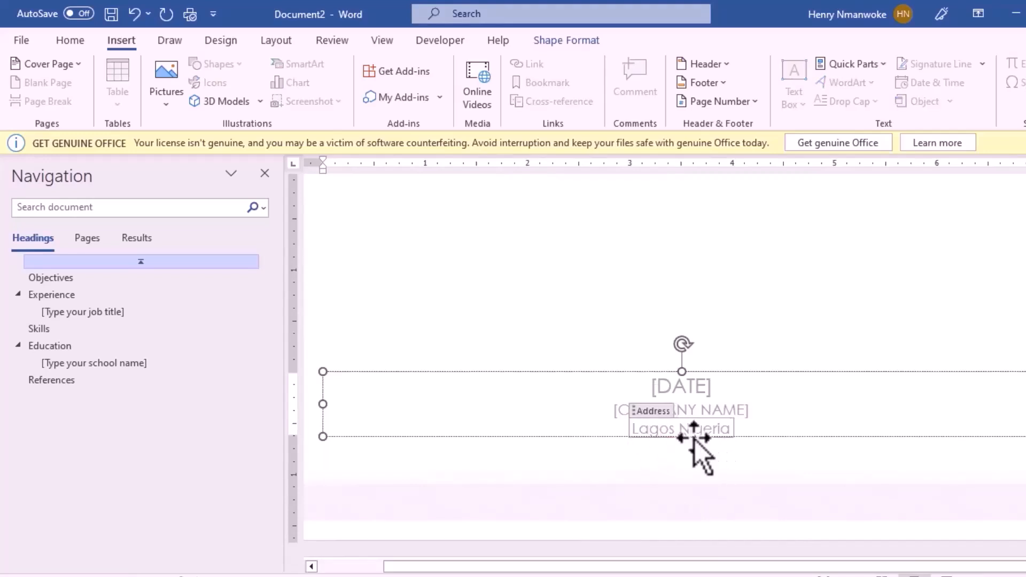
click(681, 434)
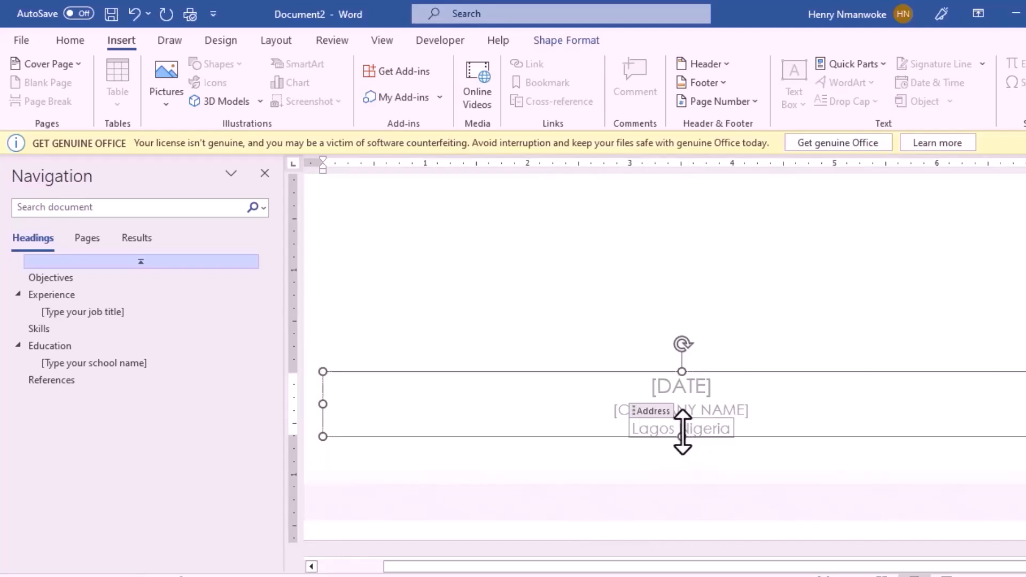
Step: Enter 18-04-2024 in the [DATE] placeholder so it reads APRIL 18, 2024
click(665, 392)
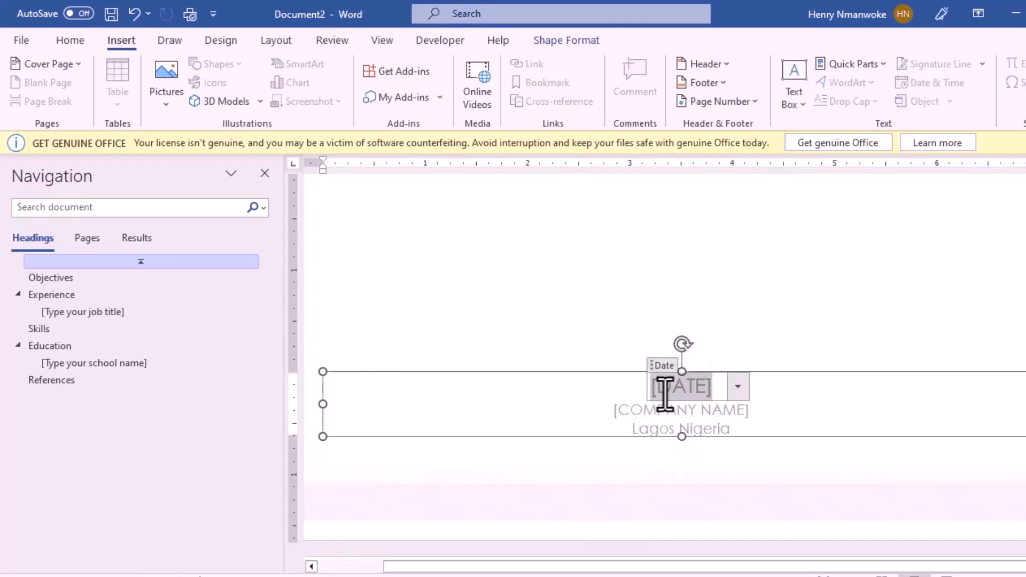
text(18-04-2024)
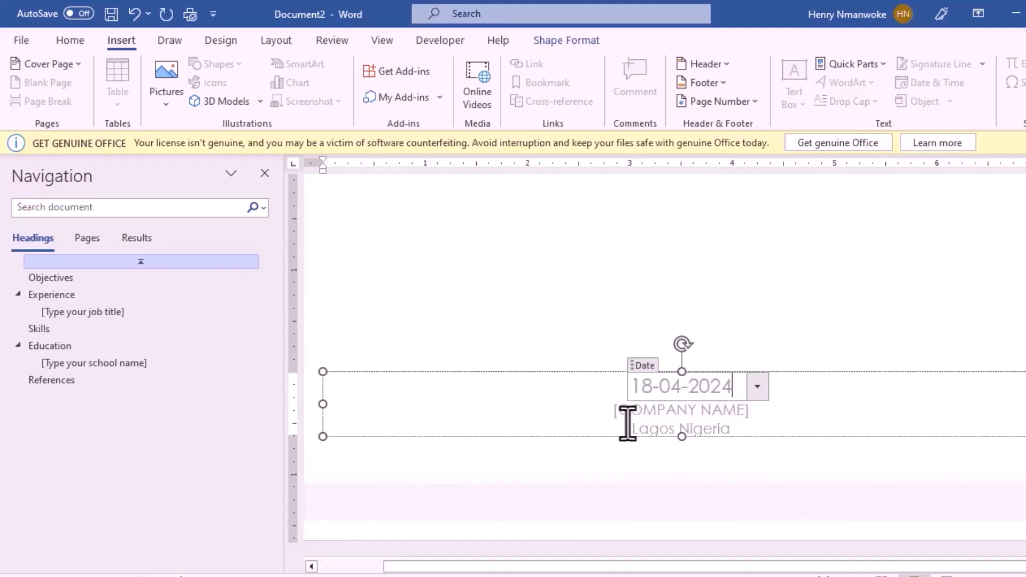
click(651, 472)
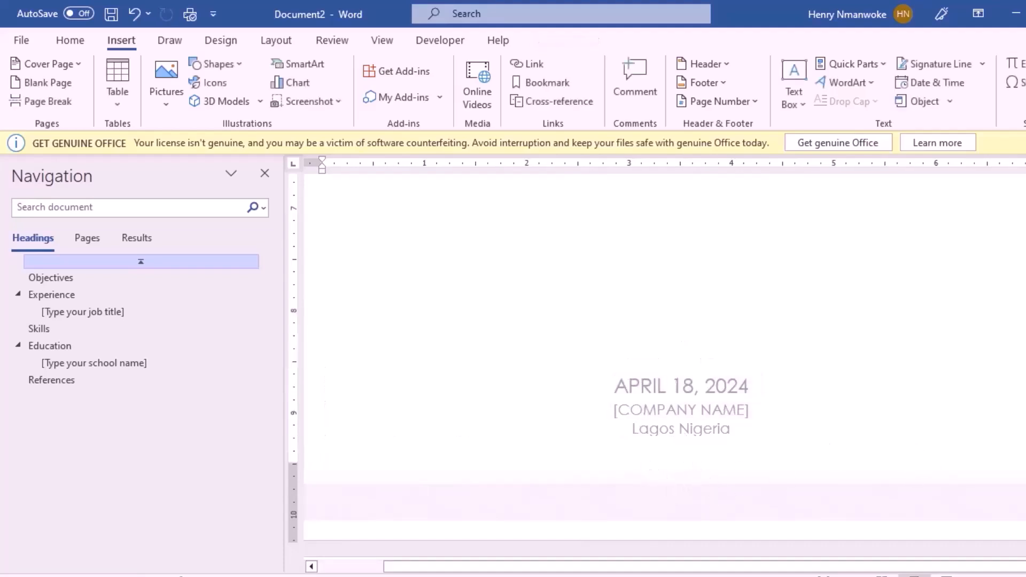
scroll(663, 363, down, 5)
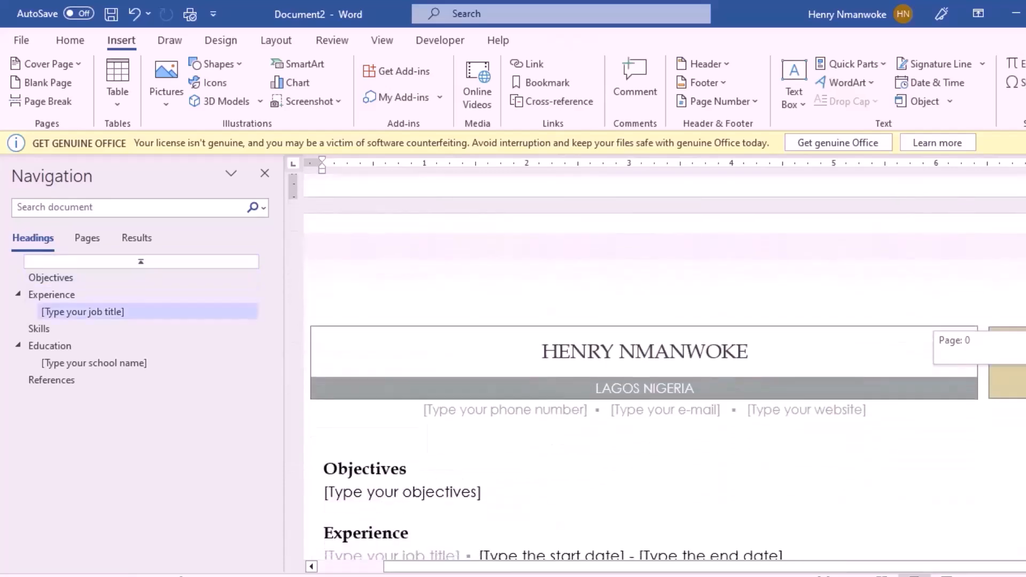
scroll(663, 364, down, 2)
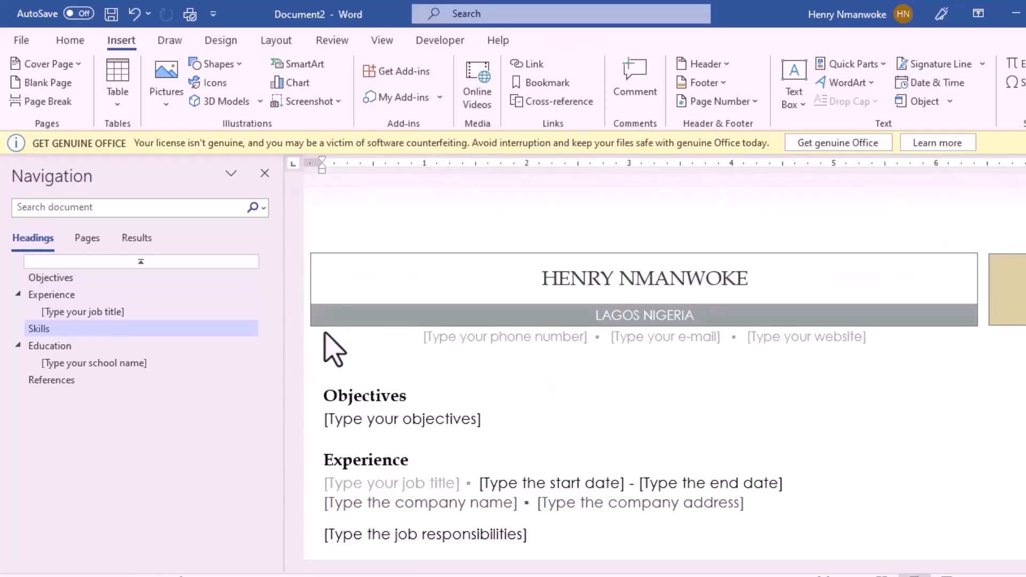
Step: Switch to the working sheet 1 (AutoRecovered) window with Alt+Tab
key(alt+Tab)
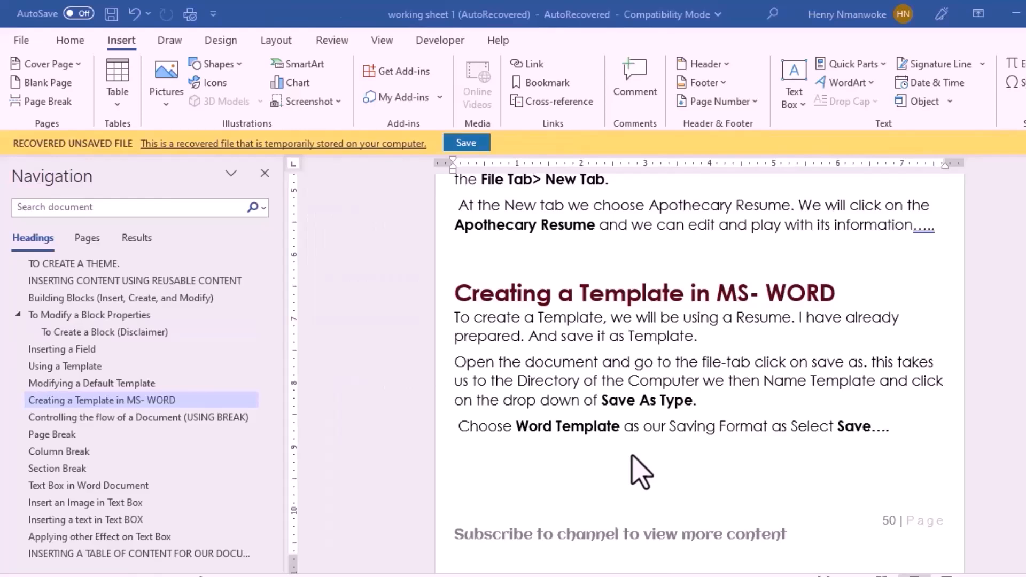
Step: Open company cv1 from the recent files, after dismissing the janet cv error
click(21, 42)
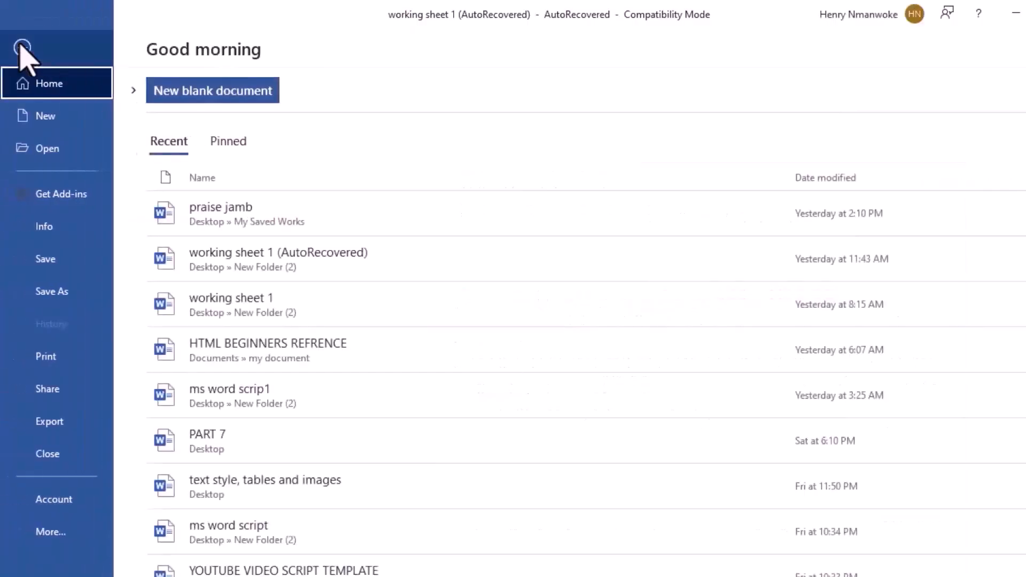
click(74, 153)
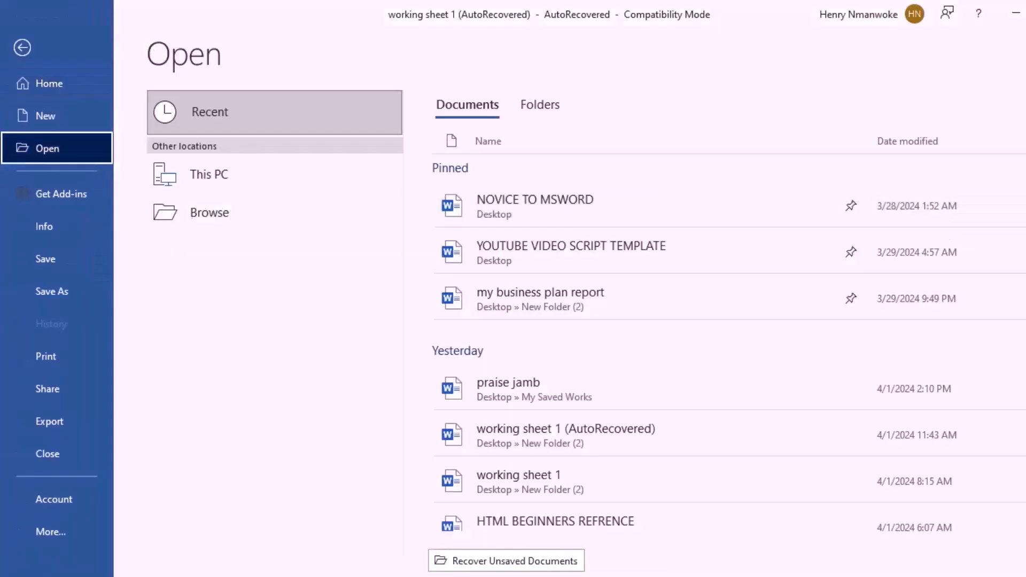
scroll(727, 331, down, 5)
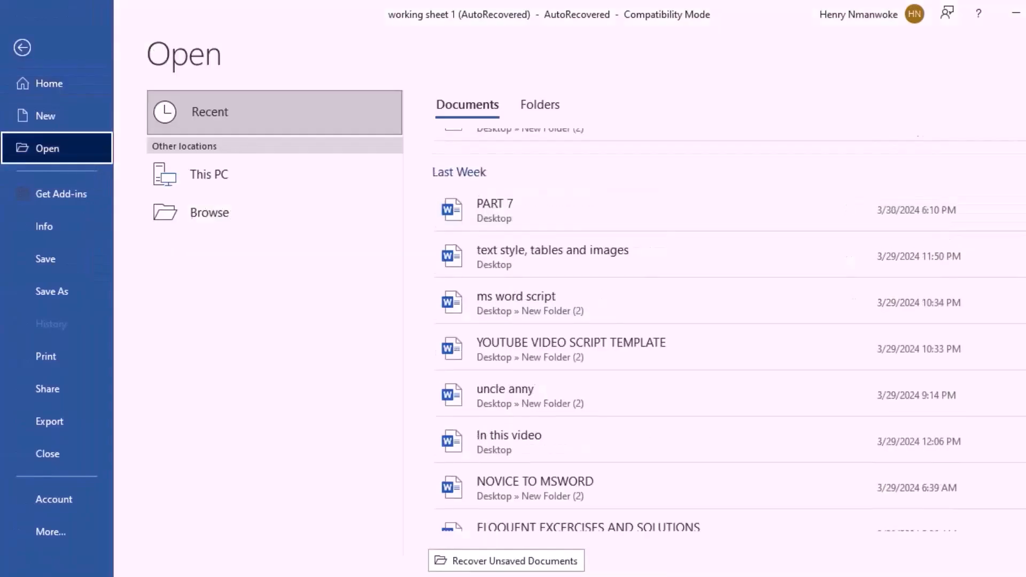
scroll(727, 331, down, 10)
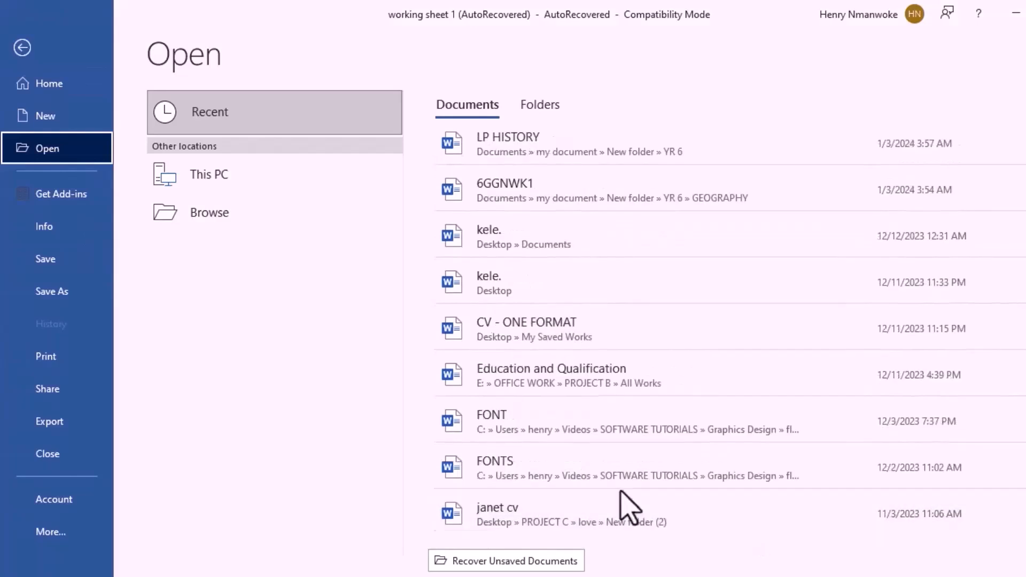
click(535, 513)
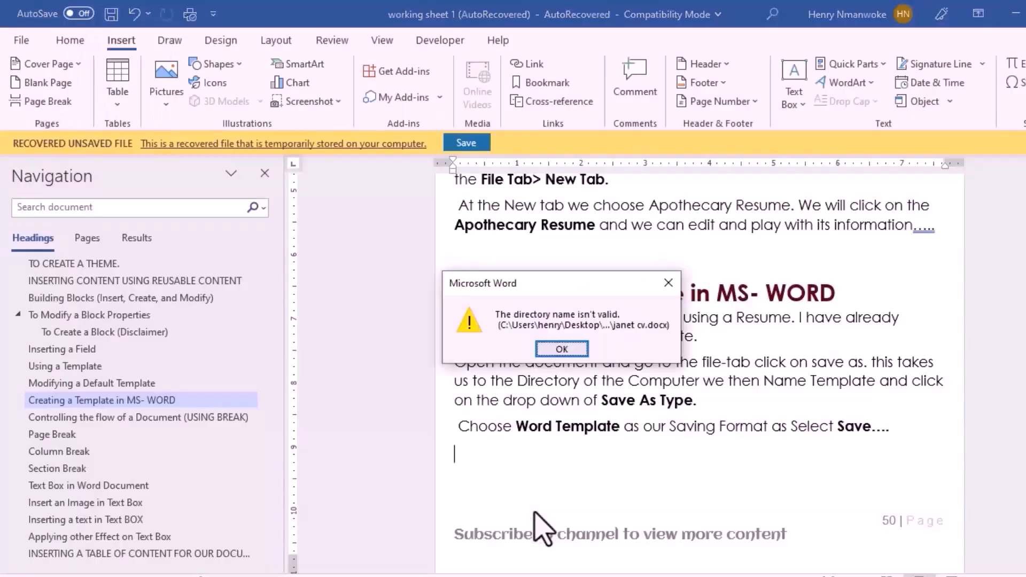
key(Return)
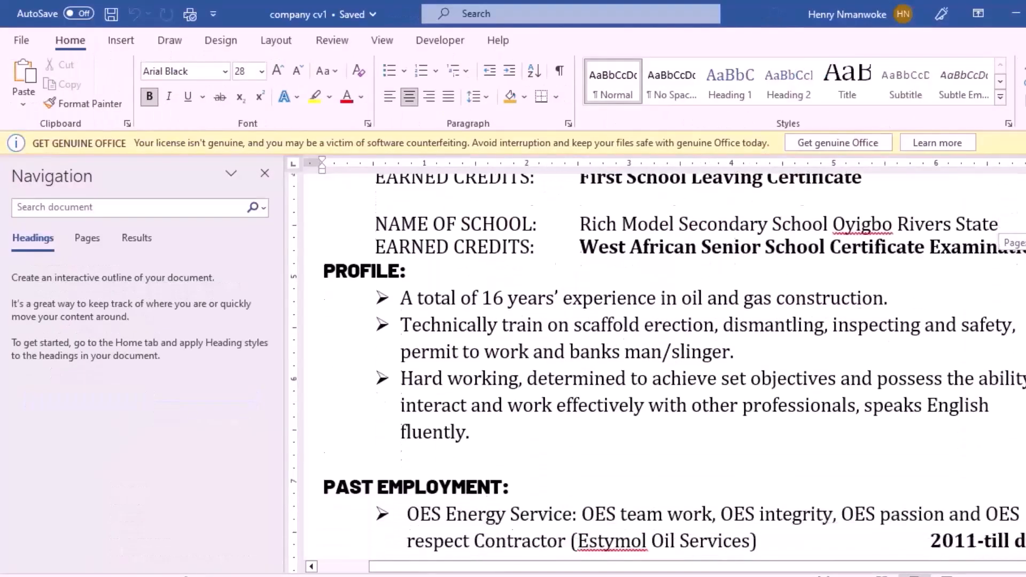
Step: Replace the original name in the company cv1 heading with another person's full name
scroll(658, 367, down, 2)
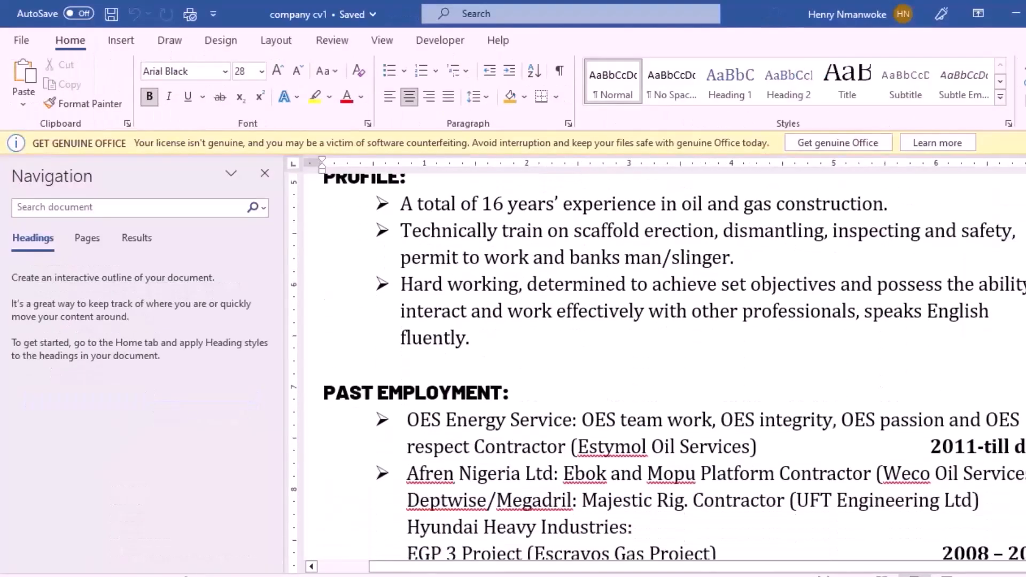
scroll(664, 367, down, 5)
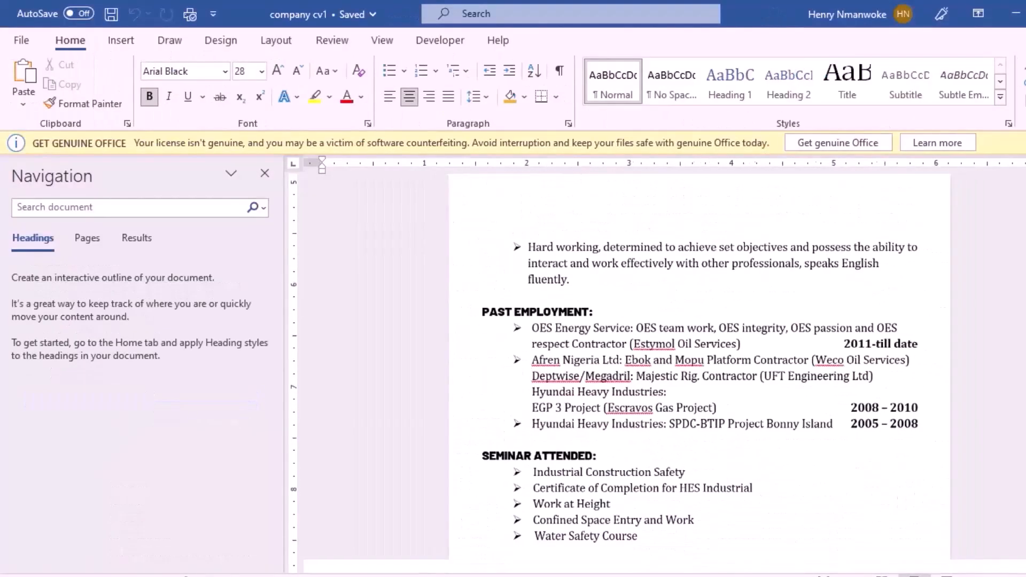
scroll(699, 374, down, 8)
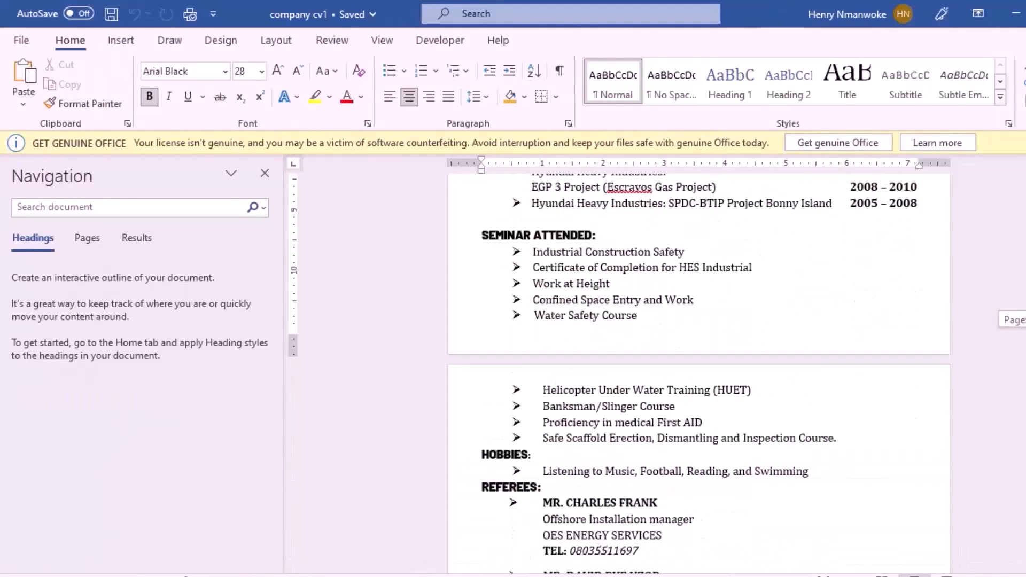
drag(1025, 403, 1025, 236)
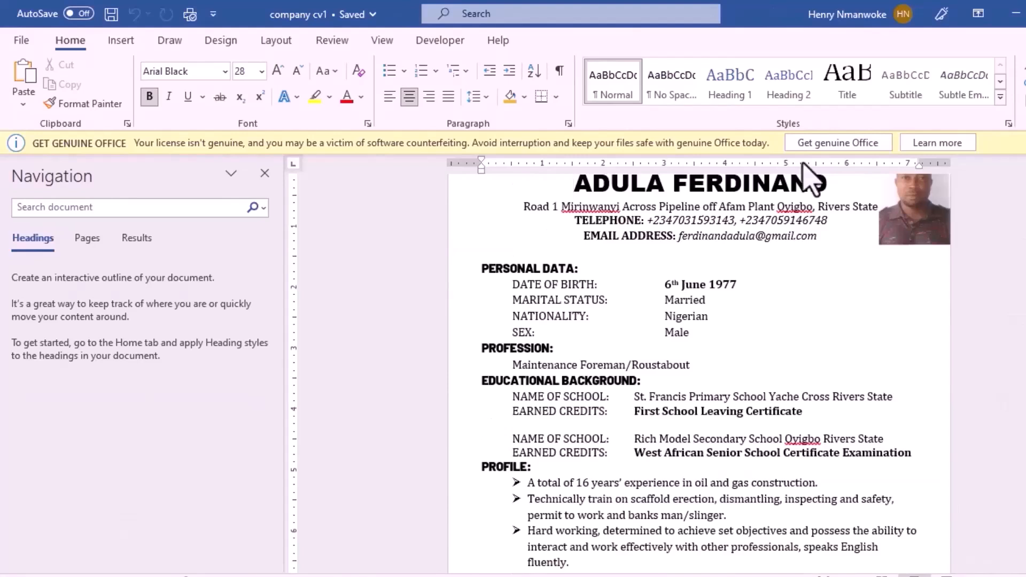
click(829, 185)
key(BackSpace)
key(BackSpace)
key(BackSpace)
key(BackSpace)
key(BackSpace)
key(BackSpace)
key(BackSpace)
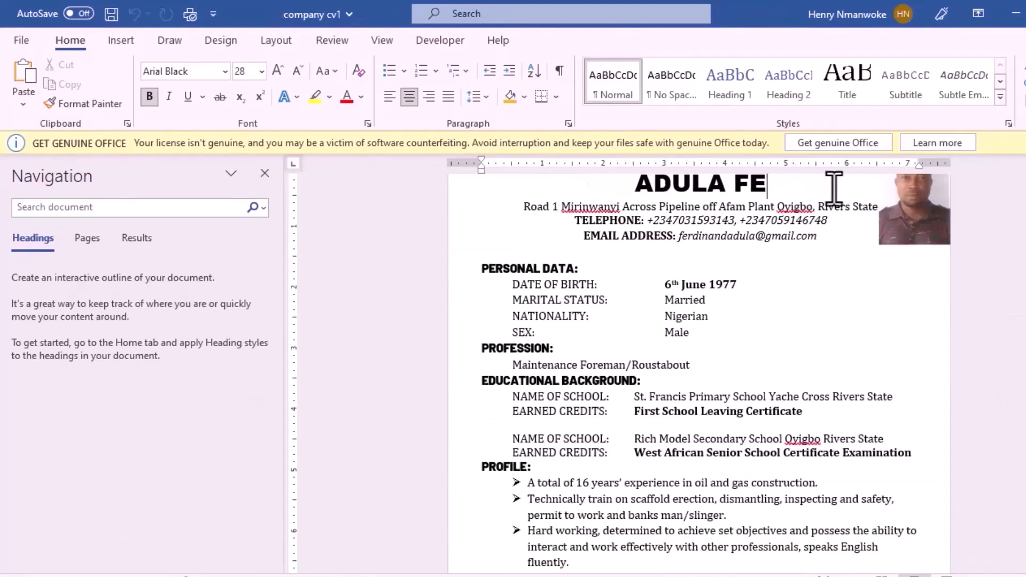
key(BackSpace)
key(BackSpace)
key(BackSpace)
key(BackSpace)
key(BackSpace)
key(BackSpace)
key(BackSpace)
key(BackSpace)
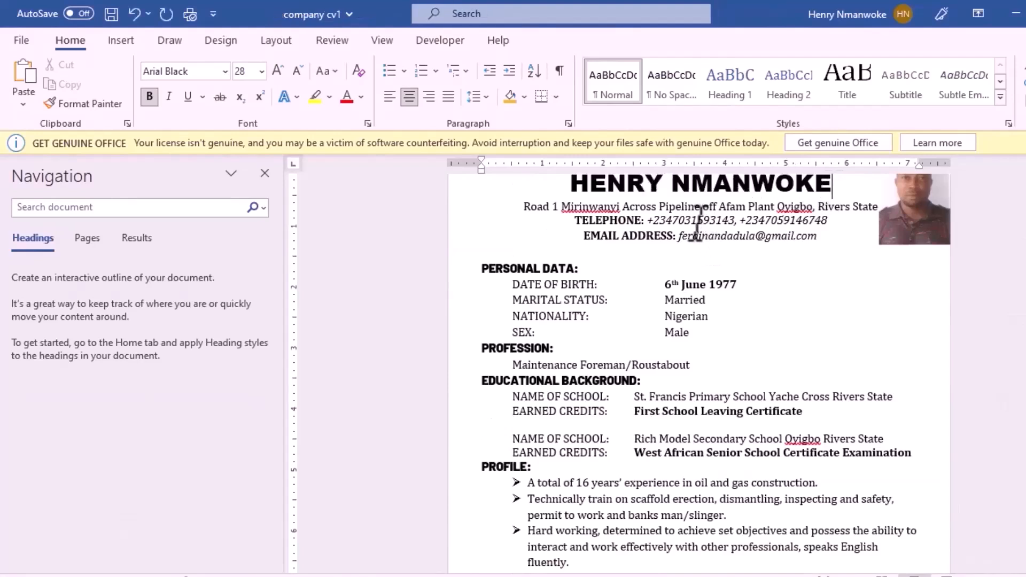
click(610, 206)
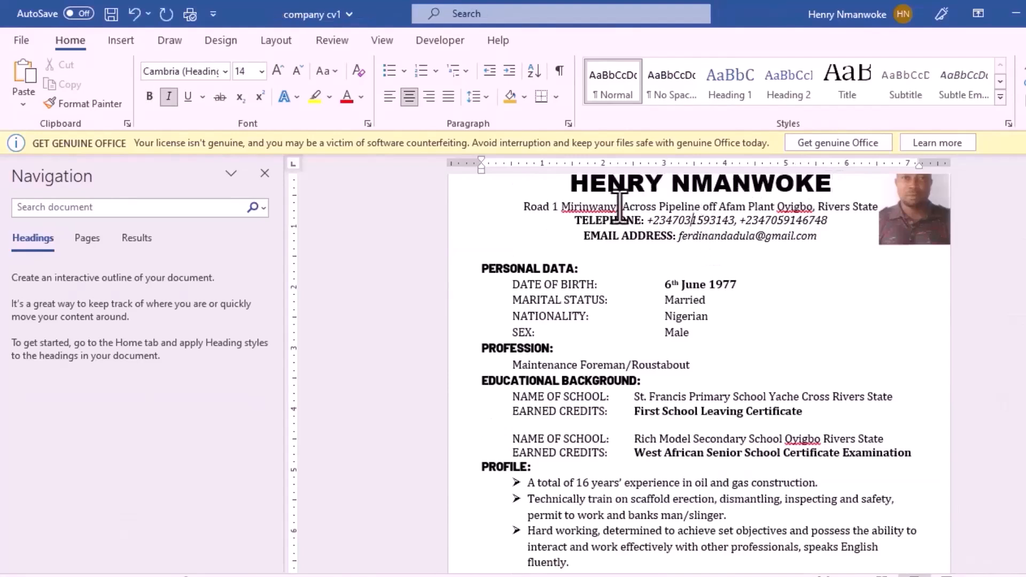
click(897, 227)
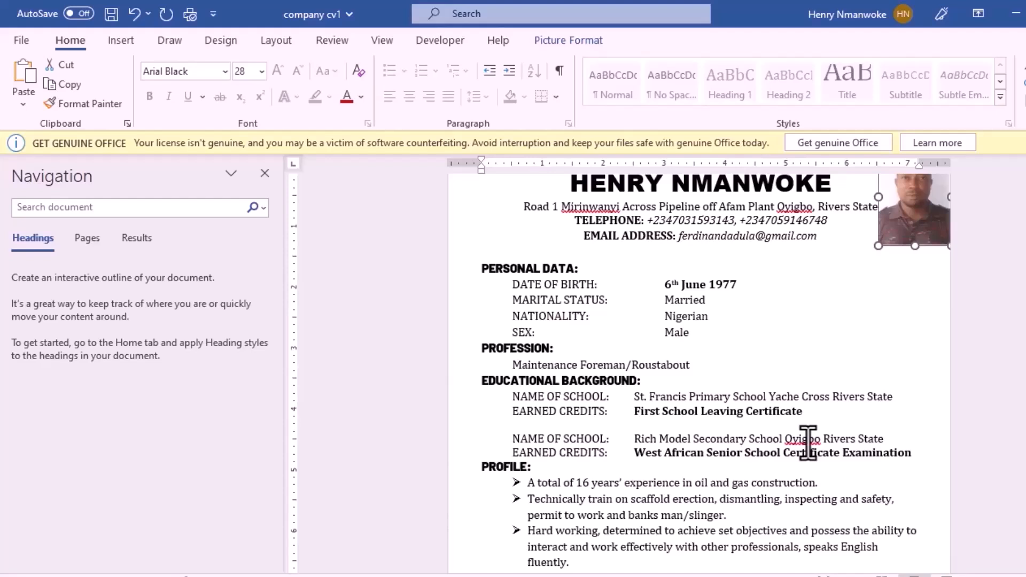
Step: Save the résumé as a Word Template named 'My Company Template' in Custom Office Templates
click(22, 42)
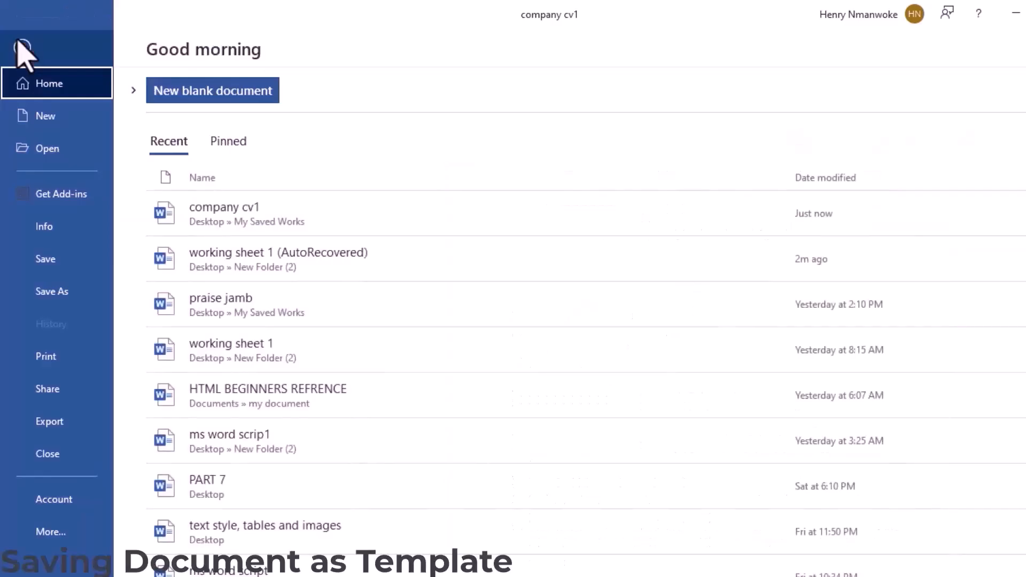
click(61, 291)
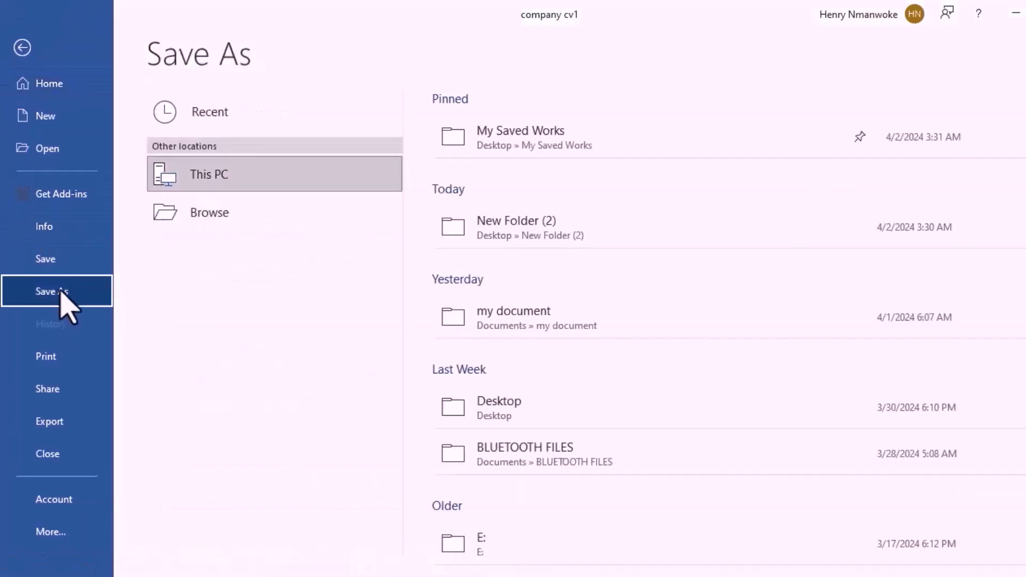
click(346, 178)
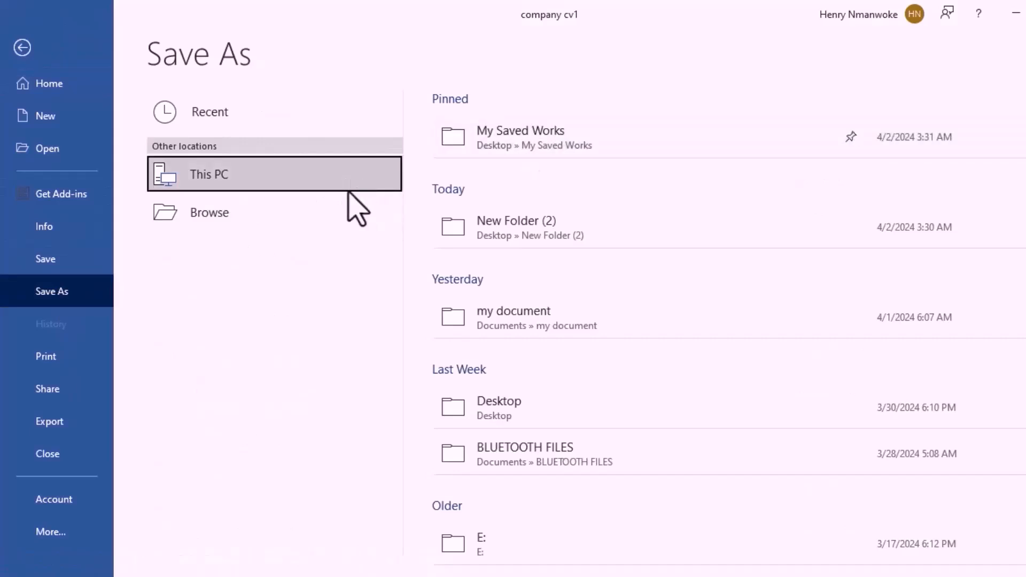
click(567, 122)
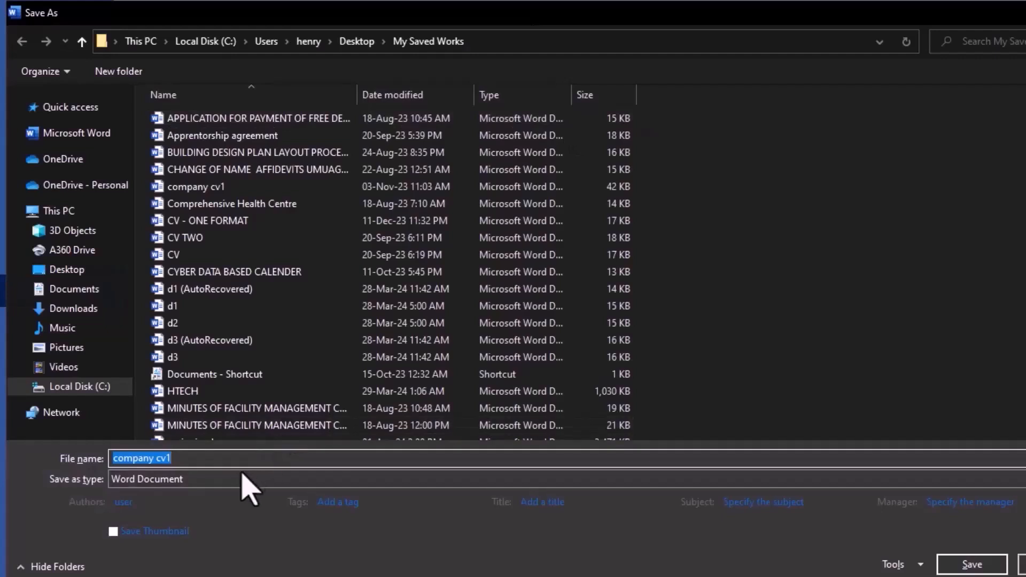
click(239, 495)
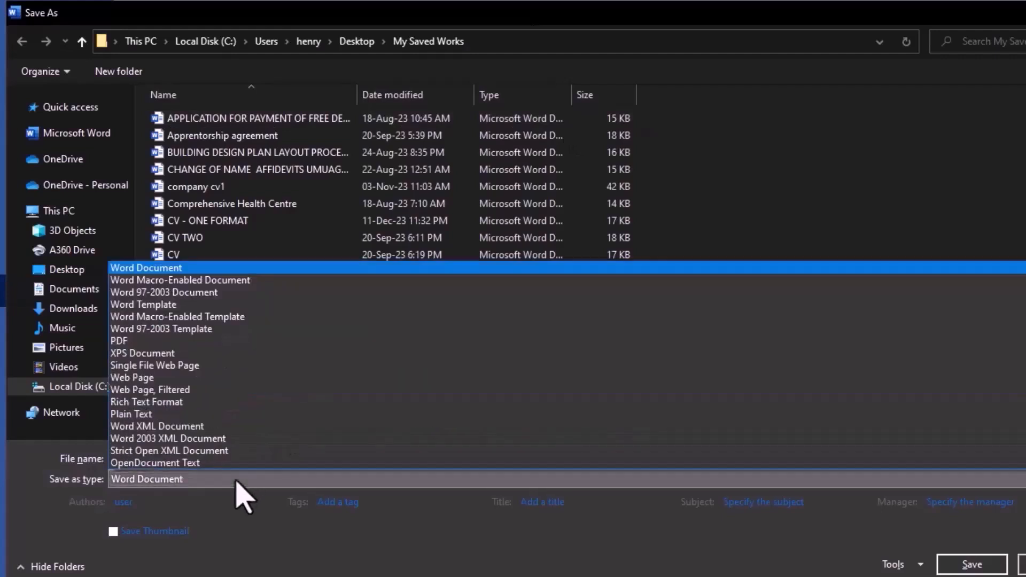
click(265, 308)
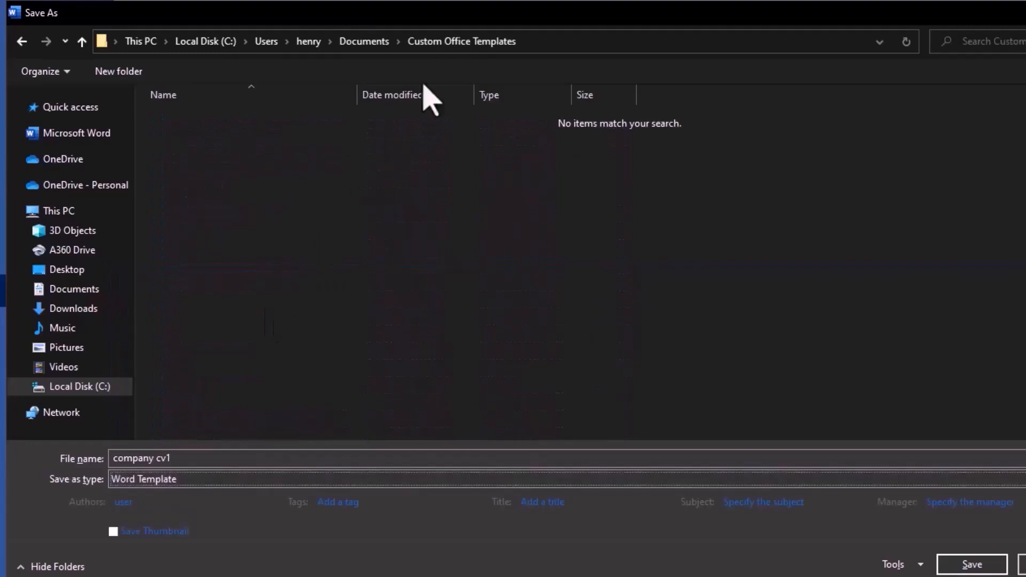
click(176, 458)
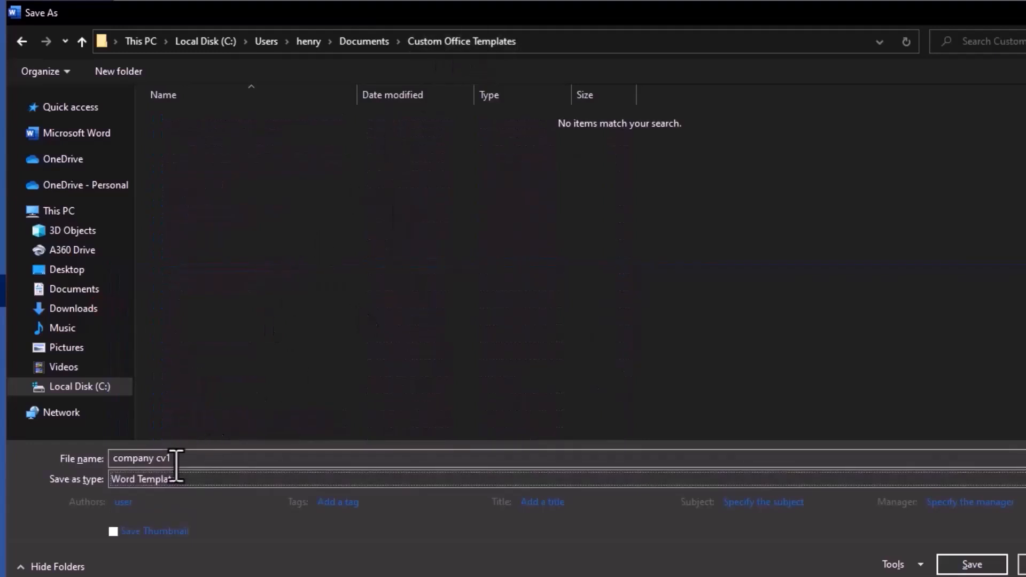
click(177, 459)
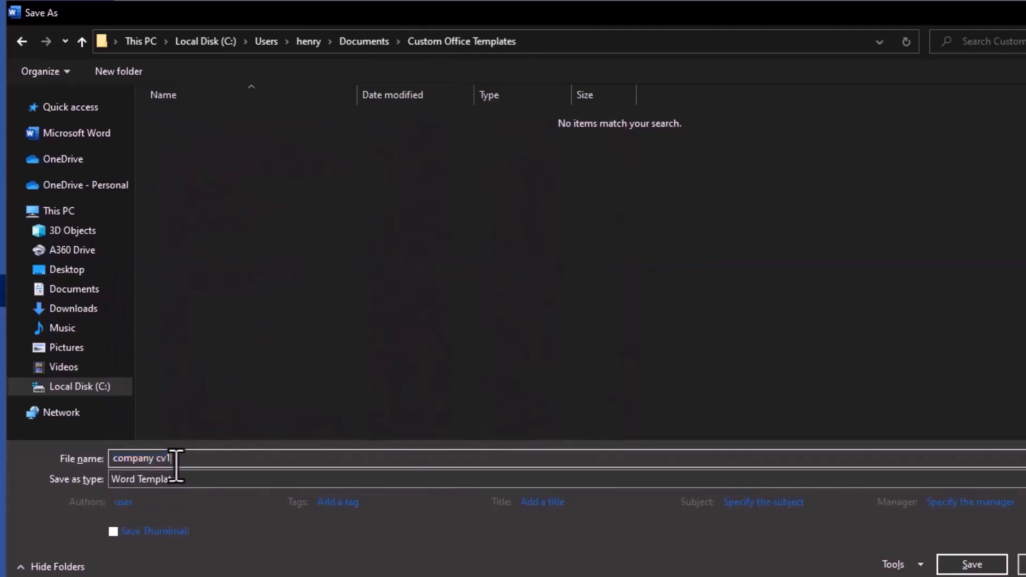
key(BackSpace)
key(BackSpace)
key(BackSpace)
key(BackSpace)
key(BackSpace)
key(BackSpace)
key(BackSpace)
key(BackSpace)
key(BackSpace)
key(BackSpace)
key(BackSpace)
text(My Company Te)
text(mplate)
click(954, 567)
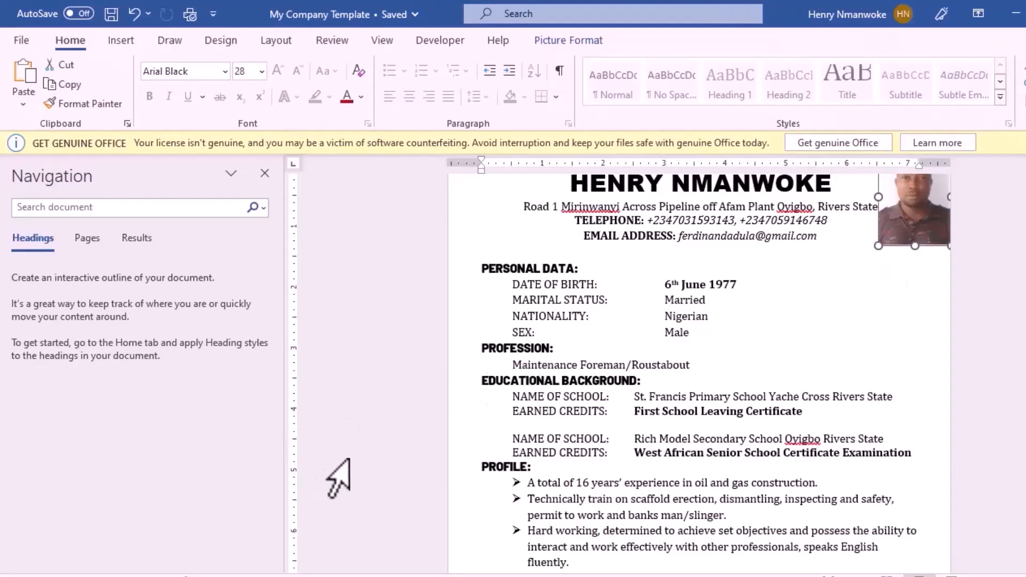
Step: Create a new blank document, Document4, with Ctrl+N
click(405, 452)
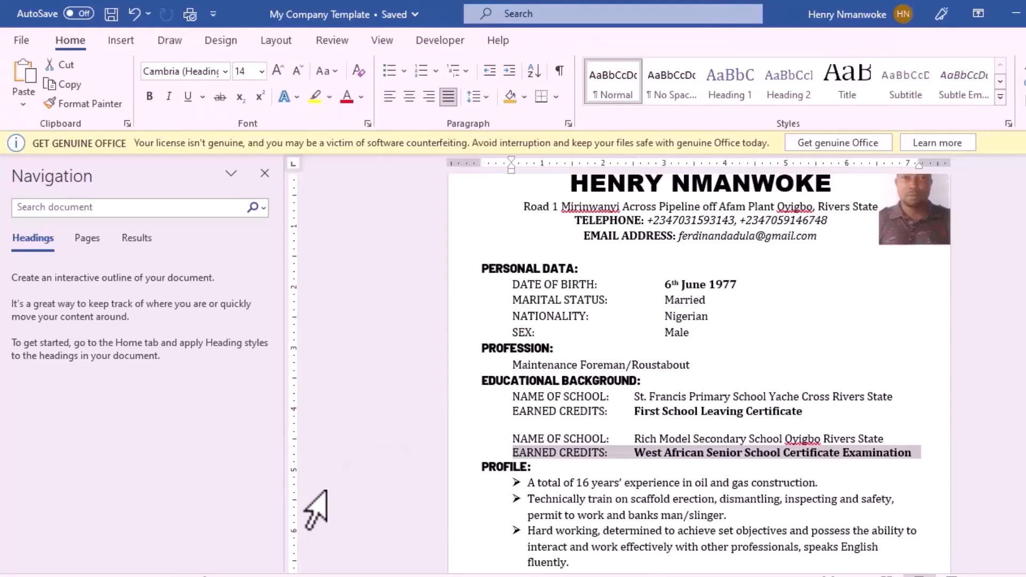
key(ctrl+n)
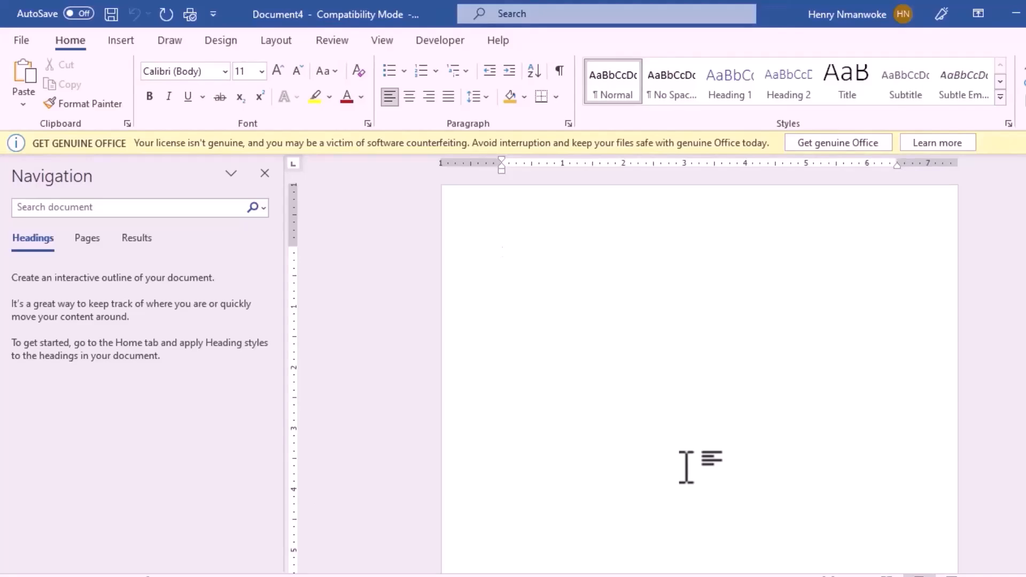
Step: Create Document5 from the personal My Company Template in File > New
click(21, 42)
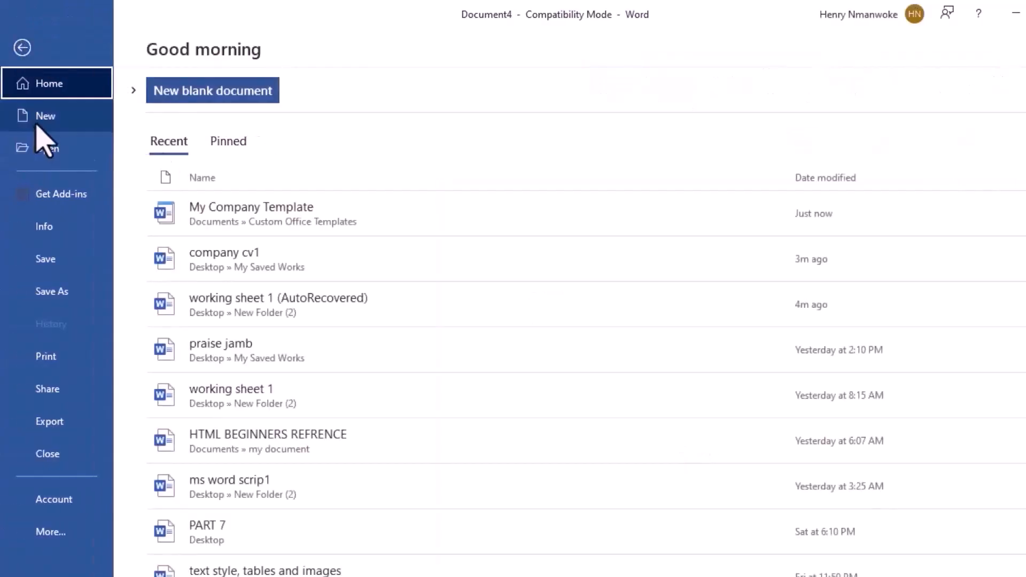
click(38, 126)
scroll(280, 481, down, 2)
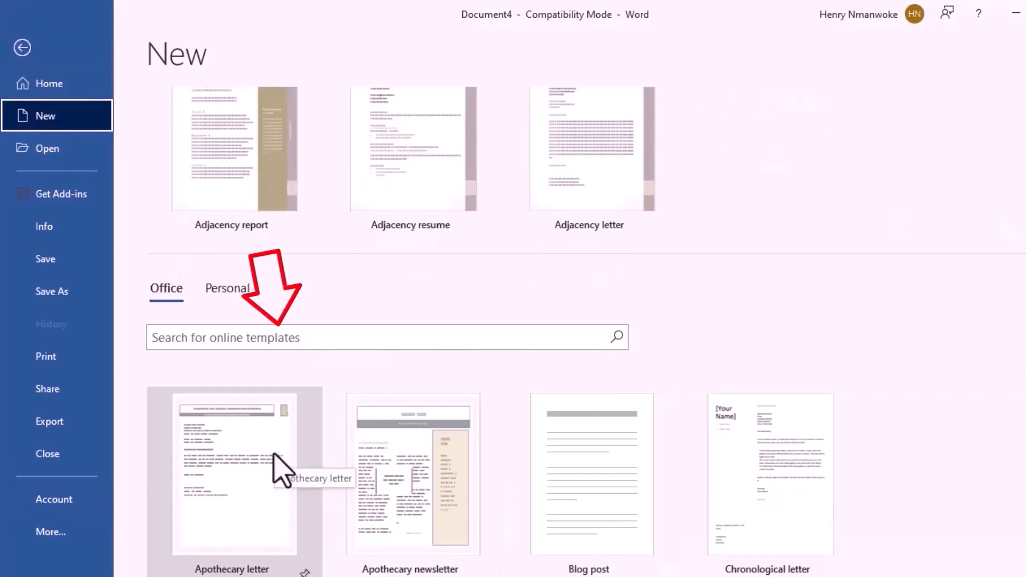
click(229, 290)
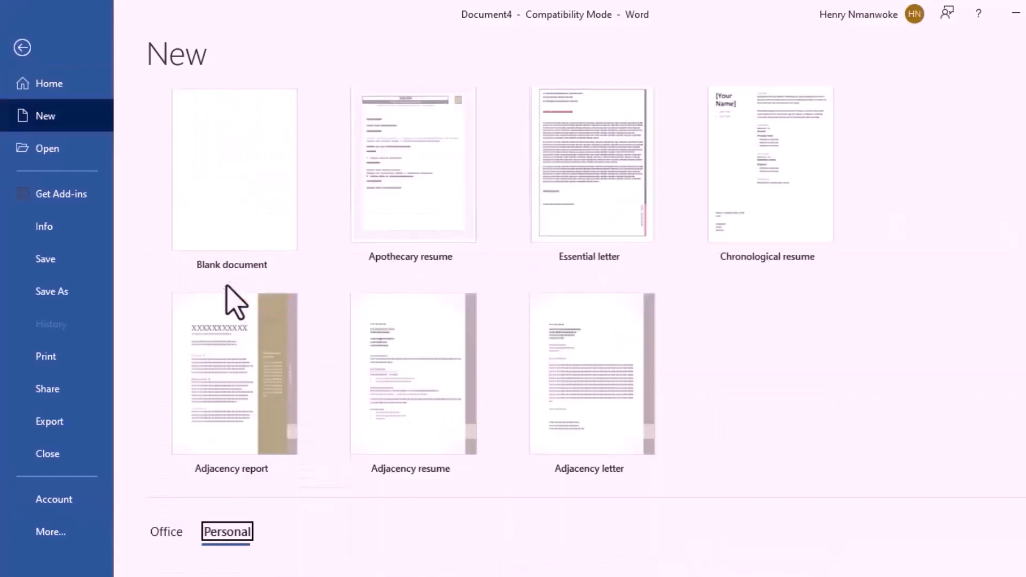
scroll(842, 398, down, 4)
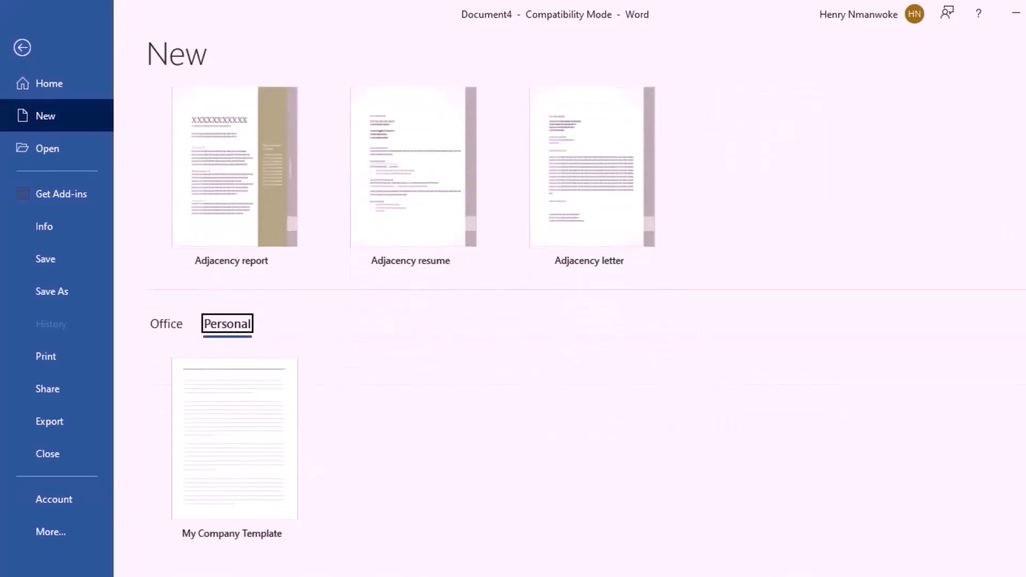
click(240, 489)
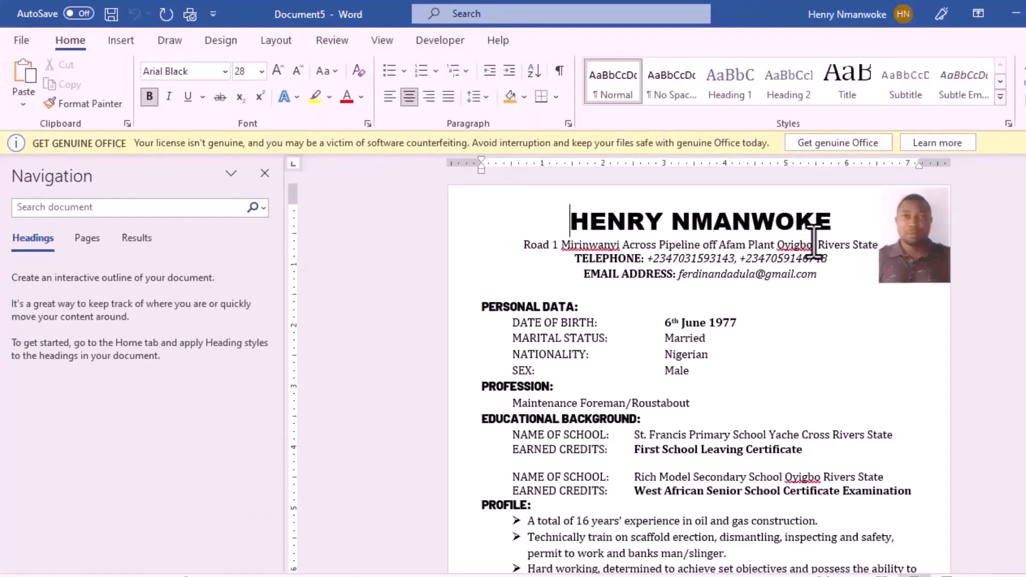
Step: Select the profile photo, then click into the telephone line of the new résumé copy
click(930, 251)
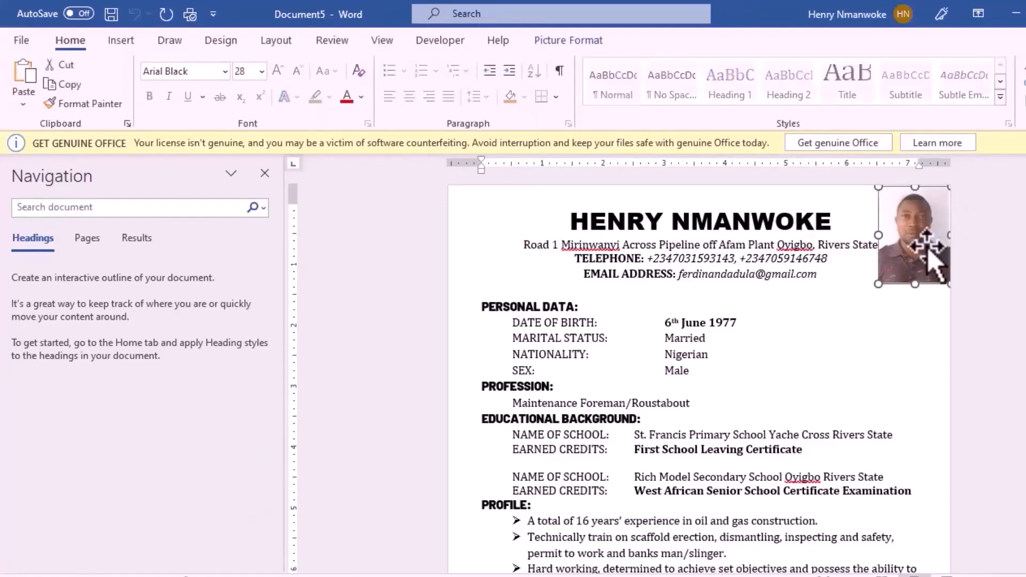
click(746, 255)
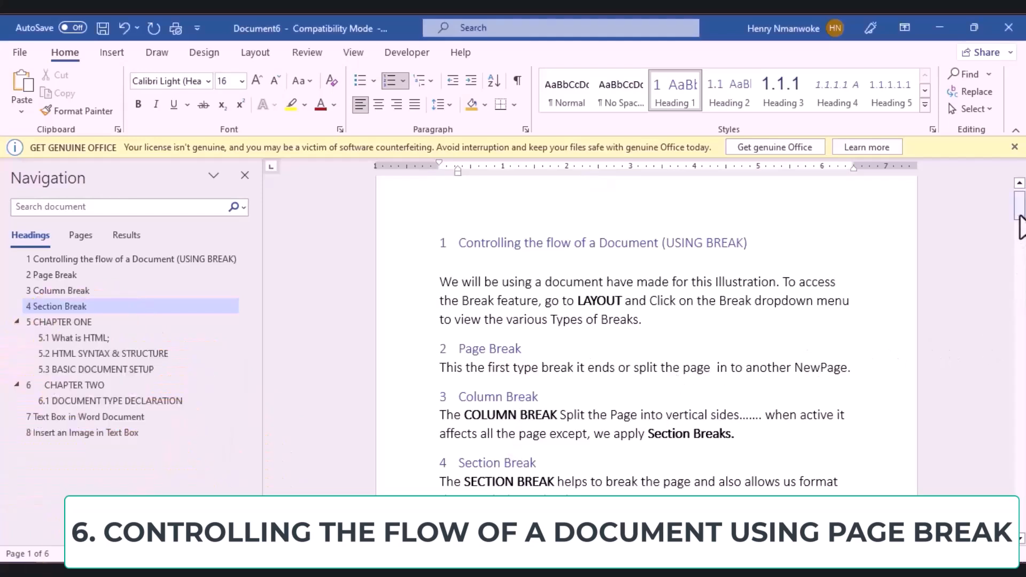
click(1020, 223)
click(488, 263)
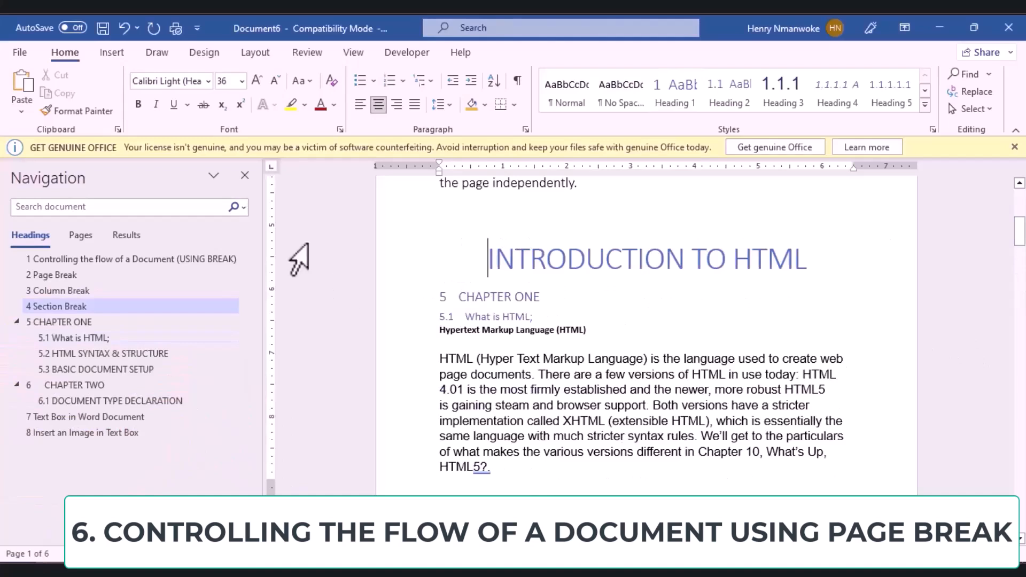
click(270, 55)
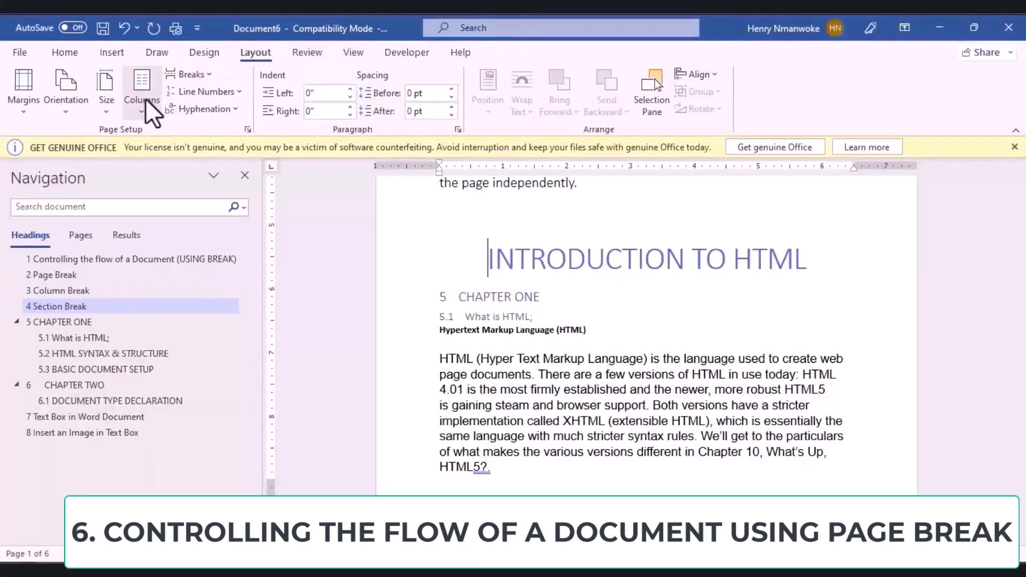
click(492, 468)
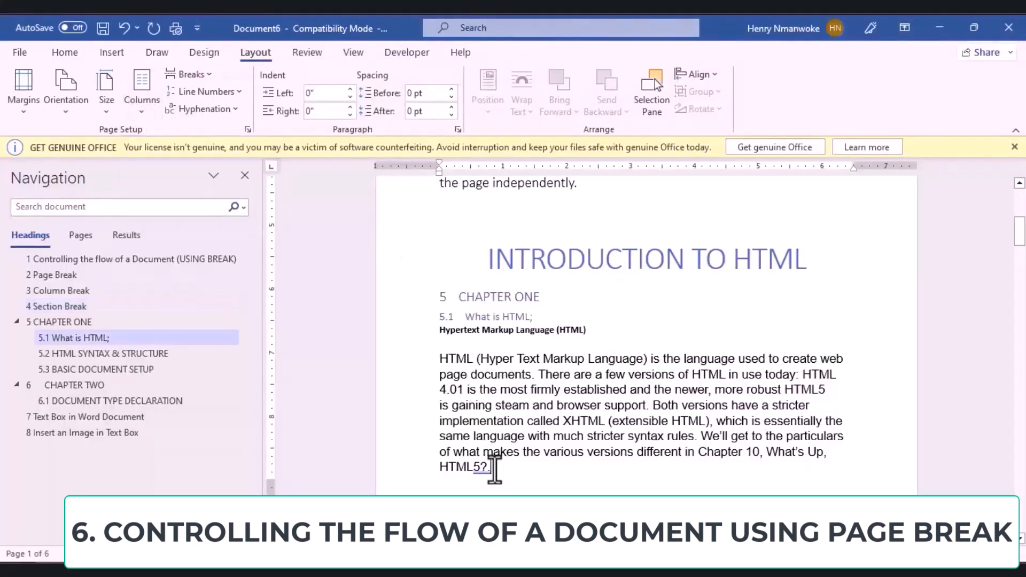
click(141, 93)
click(159, 185)
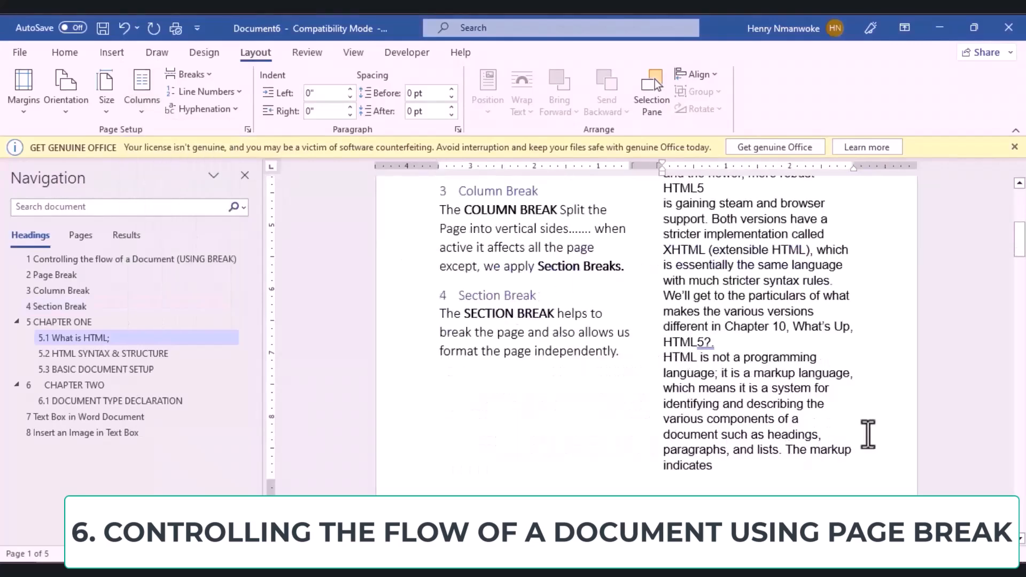
click(1022, 274)
drag(1019, 286, 1022, 212)
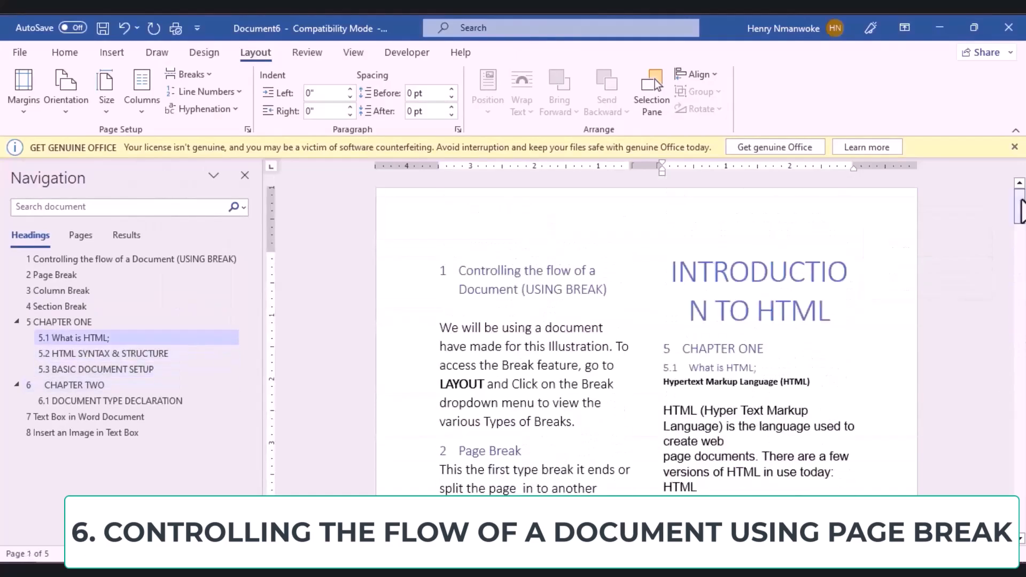
key(ctrl+z)
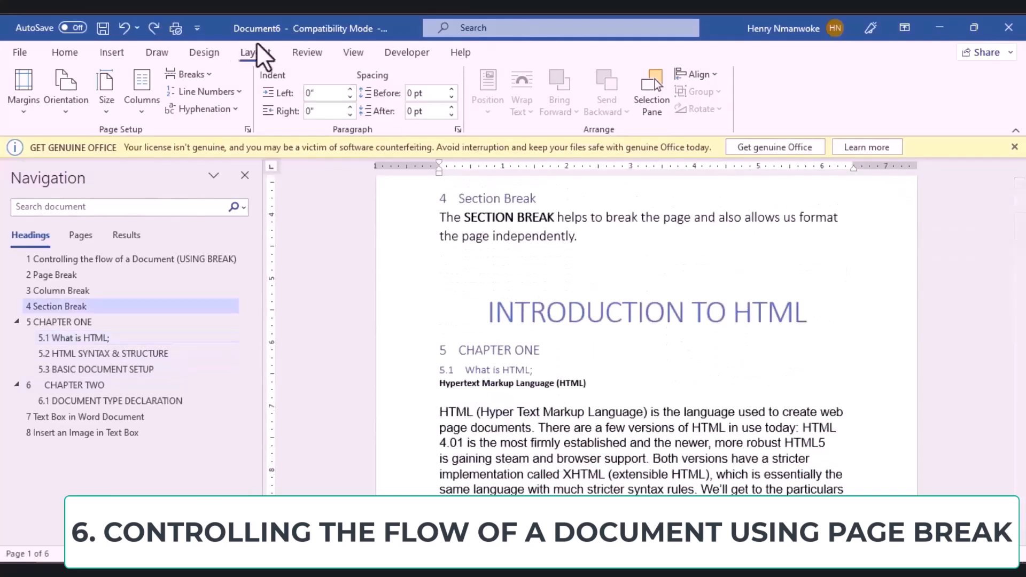
Step: Insert a page break before the INTRODUCTION TO HTML heading
click(207, 76)
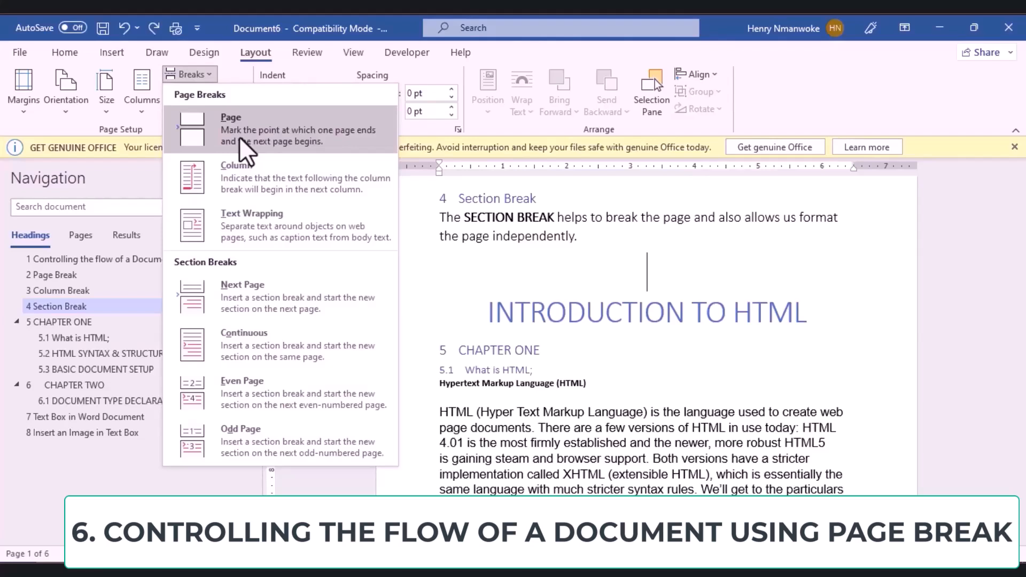
click(239, 136)
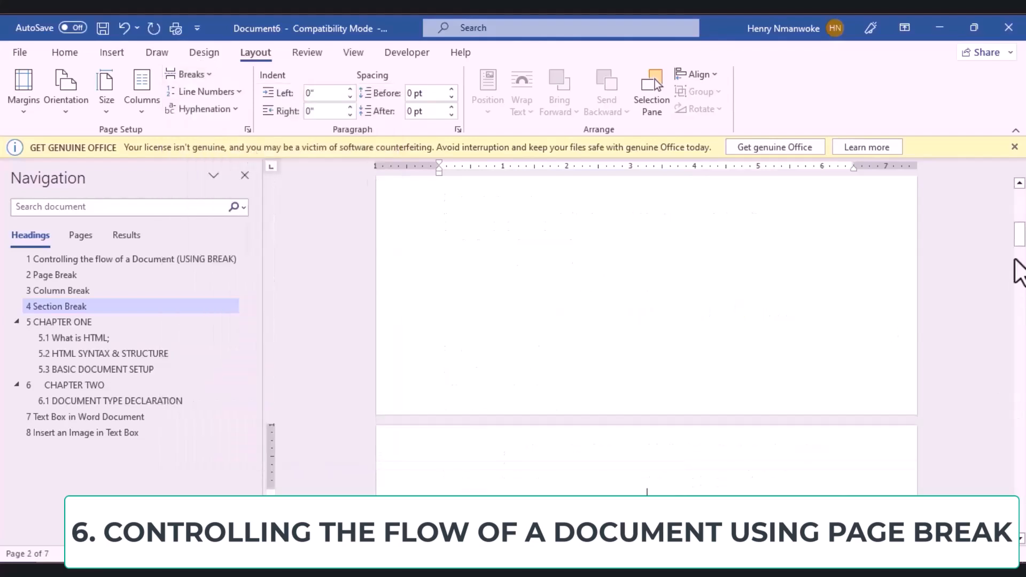
drag(1019, 230, 1024, 255)
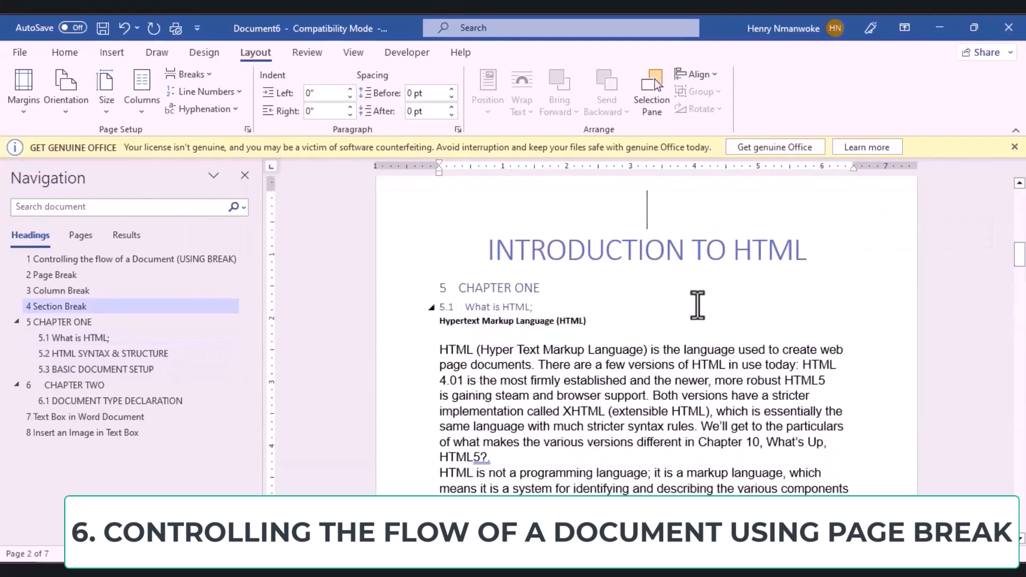
Step: Try a two-column layout for the INTRODUCTION TO HTML chapter text
click(137, 98)
click(174, 185)
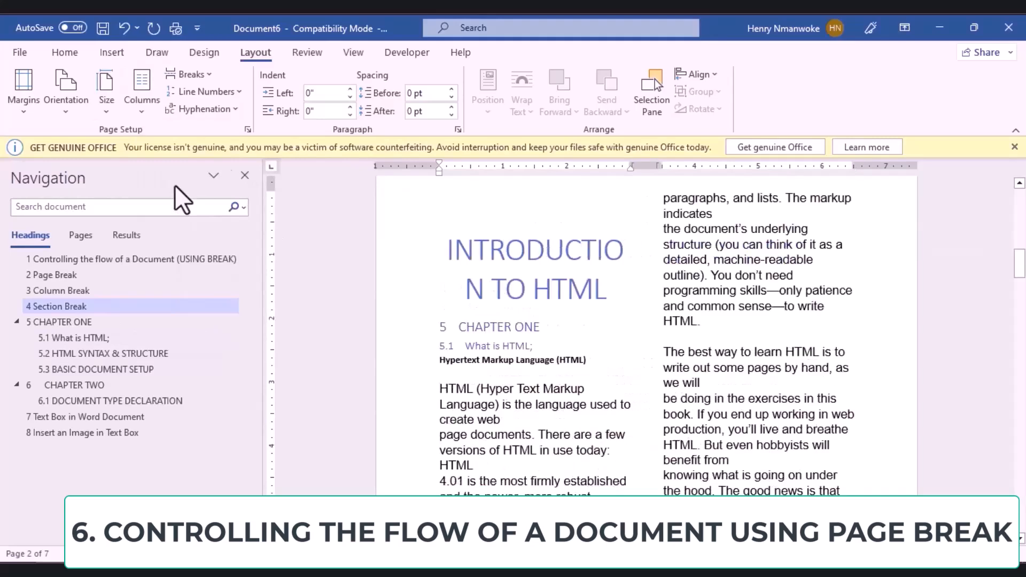
mouse_move(1022, 283)
mouse_down()
mouse_move(1017, 211)
mouse_move(1021, 308)
mouse_move(1015, 206)
mouse_move(1021, 278)
mouse_up()
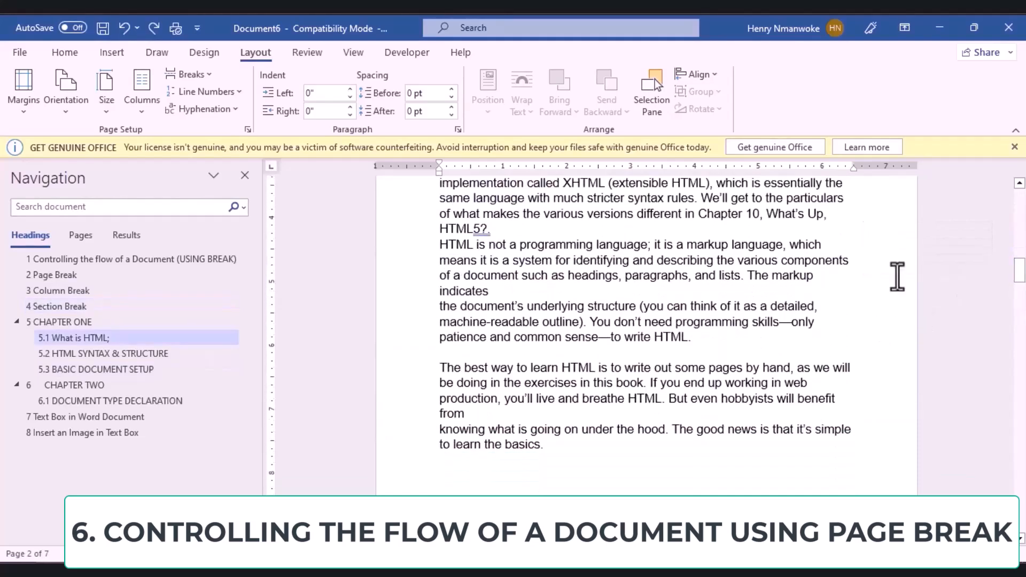
Step: Insert a Next Page section break at INTRODUCTION TO HTML and show page thumbnails
click(207, 77)
click(86, 296)
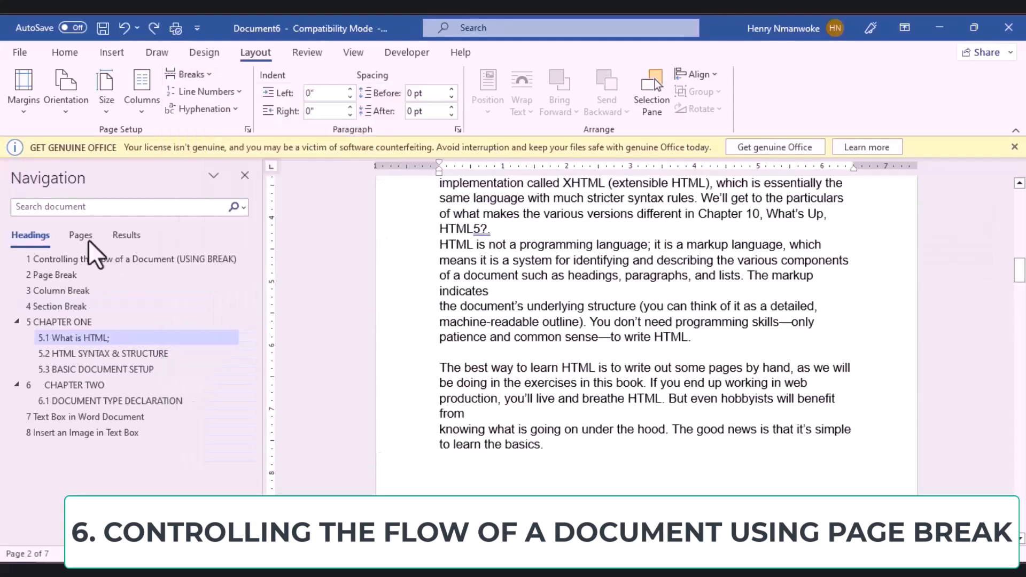
drag(1018, 279, 1014, 273)
click(187, 75)
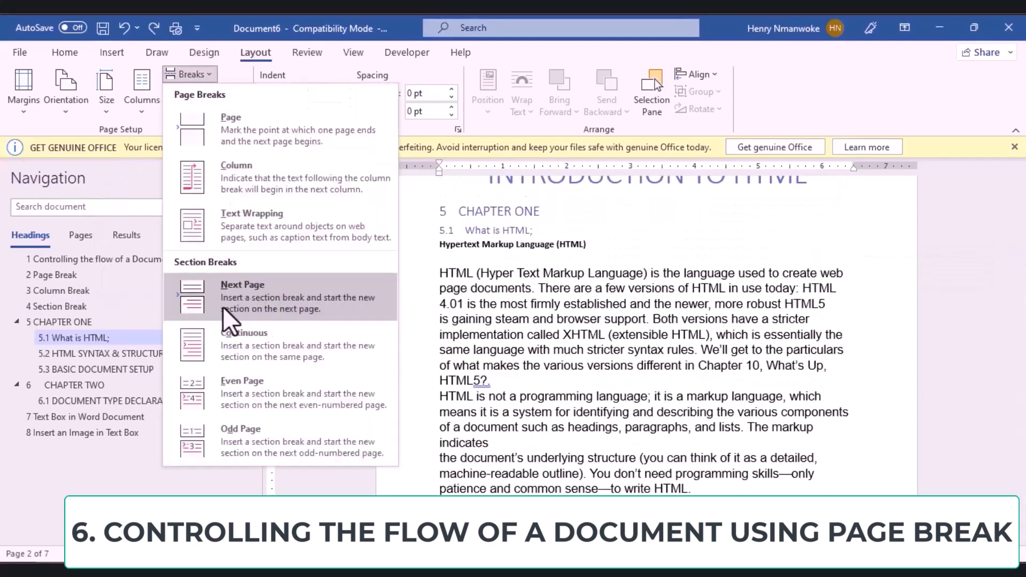
click(250, 313)
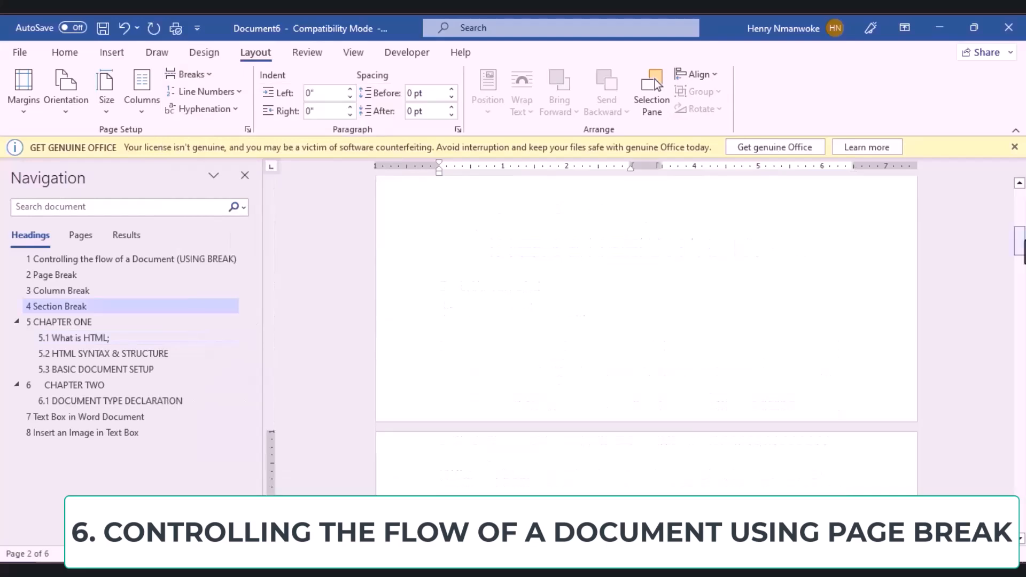
drag(1020, 242, 1020, 208)
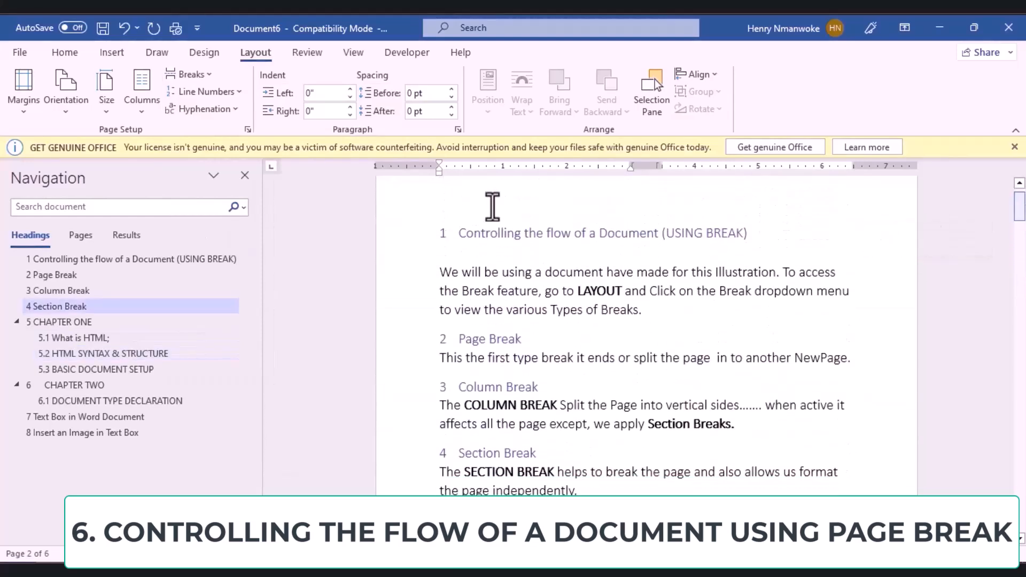
click(81, 235)
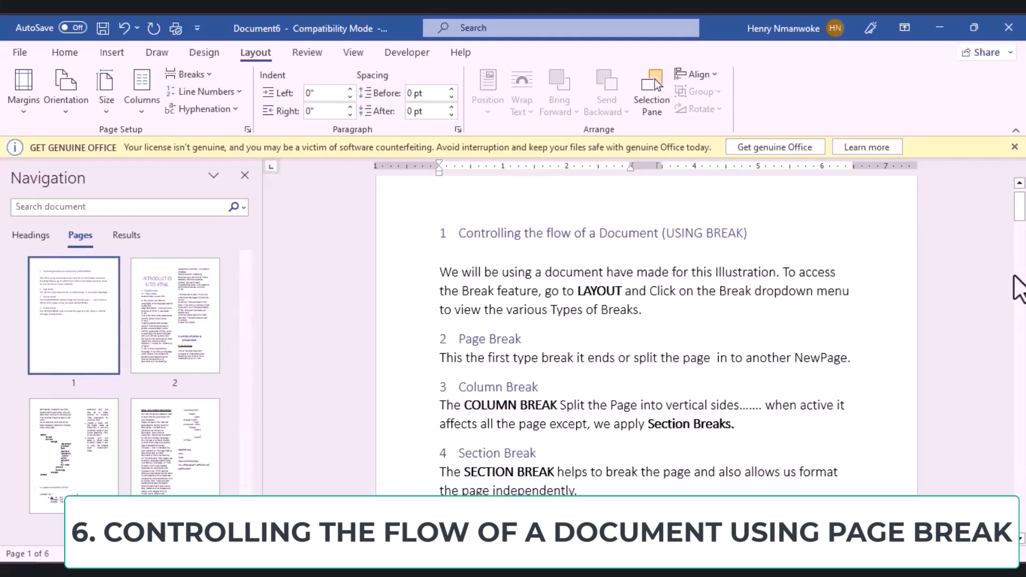
Step: Undo the two-column layout and add a Next Page section break after the chapter text
key(ctrl+z)
drag(1019, 244, 1017, 294)
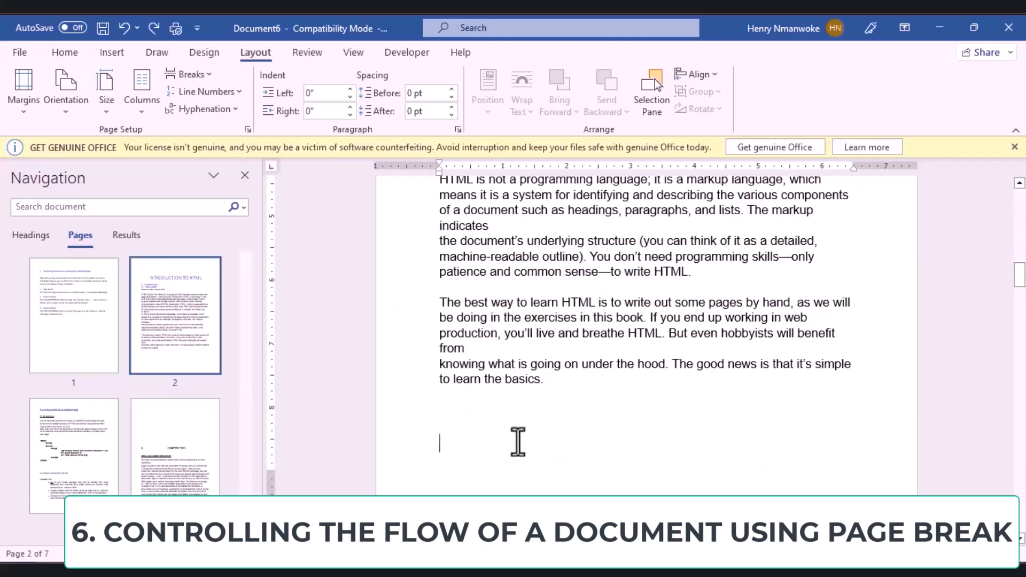
click(209, 73)
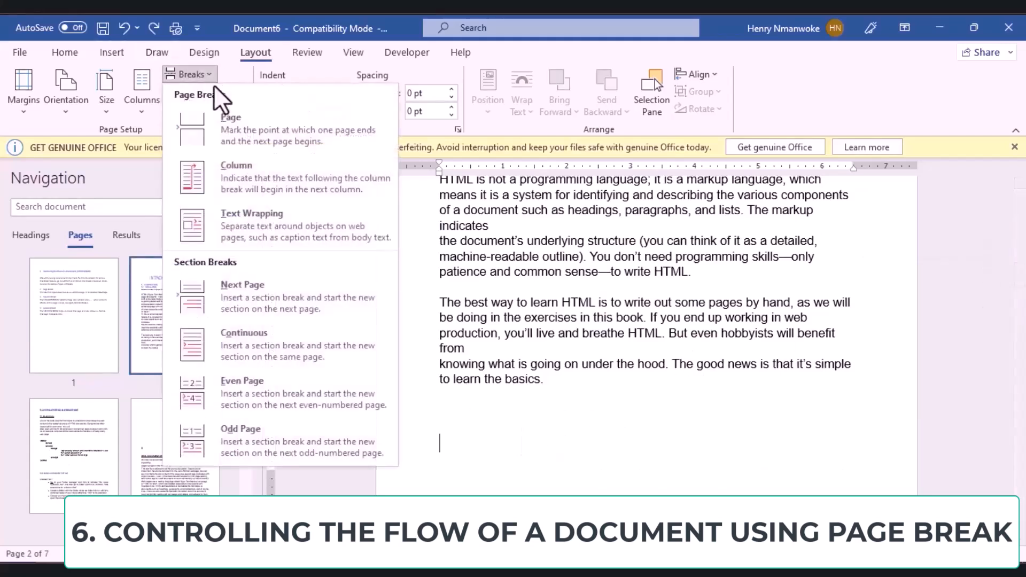
click(276, 293)
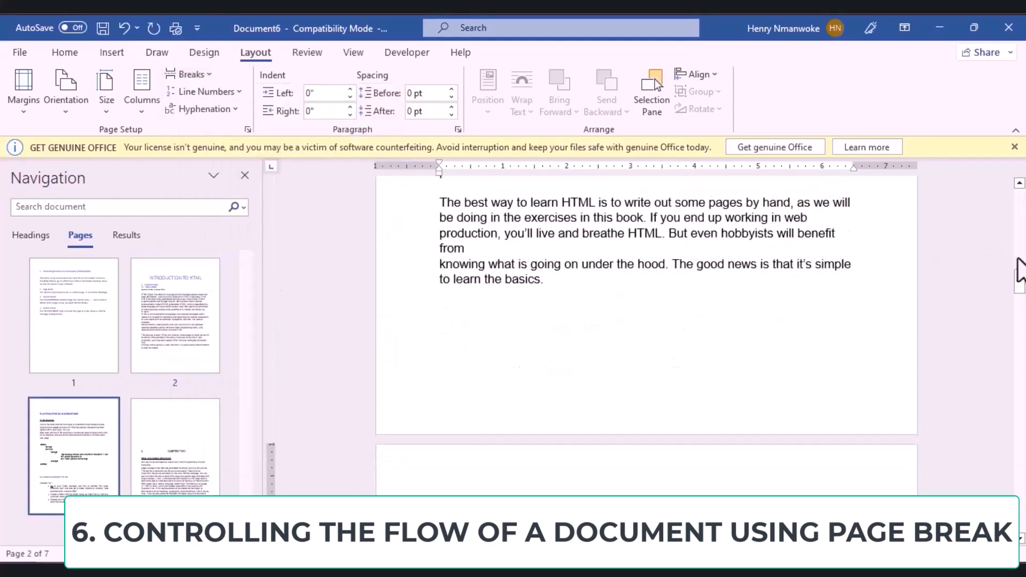
drag(1021, 271, 1017, 262)
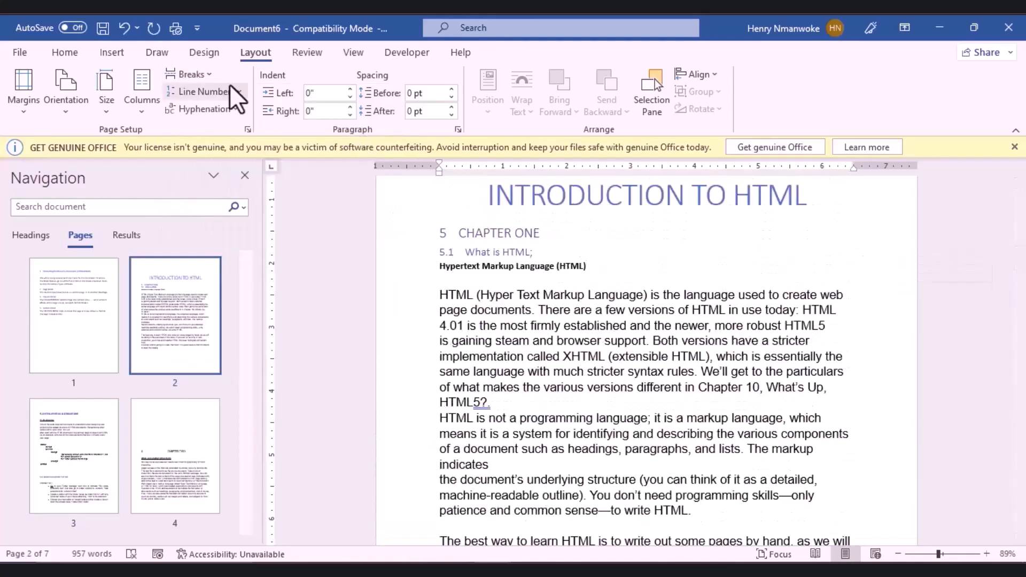
Step: Try two, then three columns on the chapter page, undoing the three-column layout
click(152, 109)
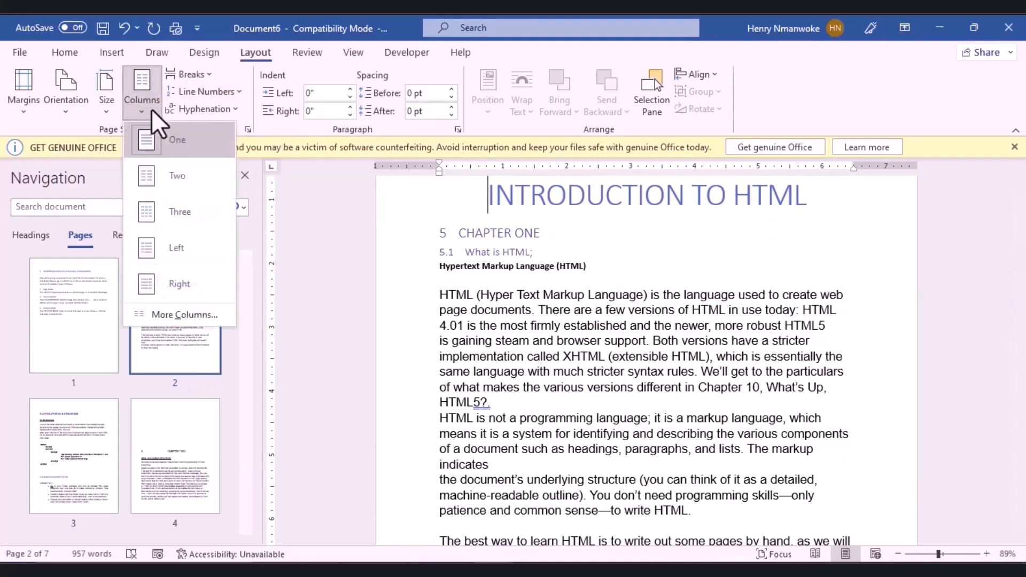
click(170, 184)
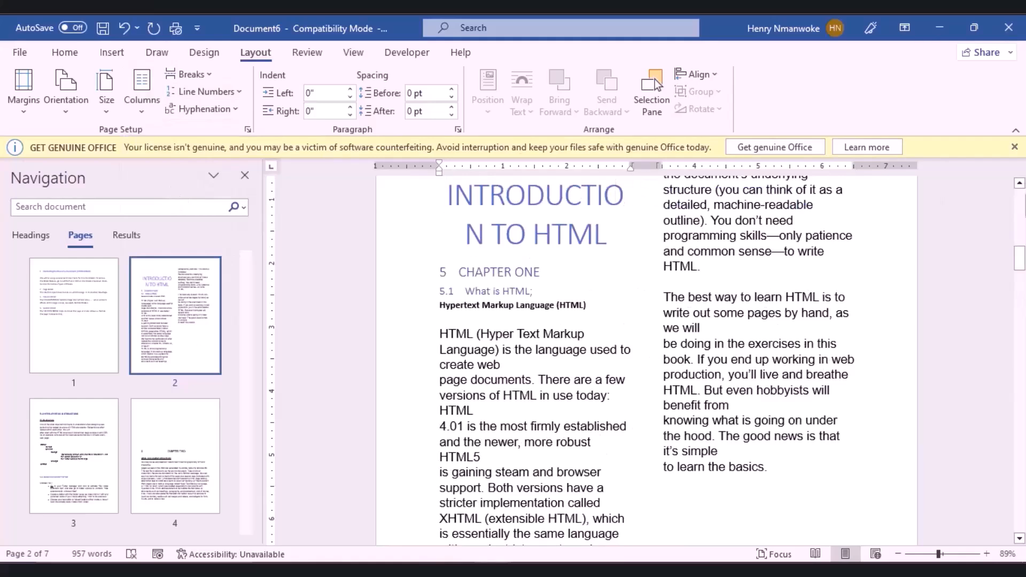
drag(1023, 262, 1023, 274)
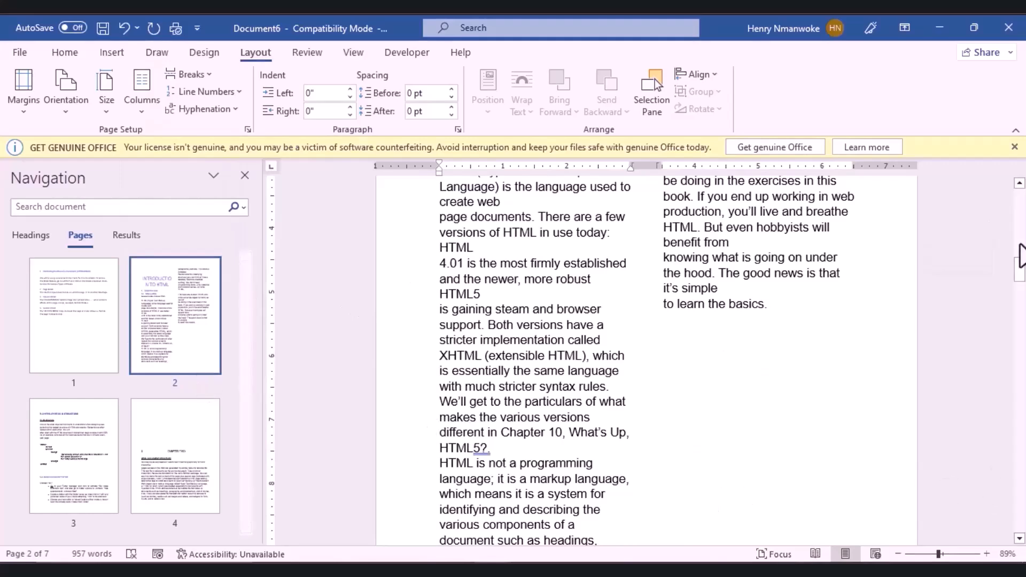
mouse_move(1022, 275)
mouse_down()
mouse_move(1023, 353)
mouse_move(1022, 243)
mouse_move(1022, 259)
mouse_up()
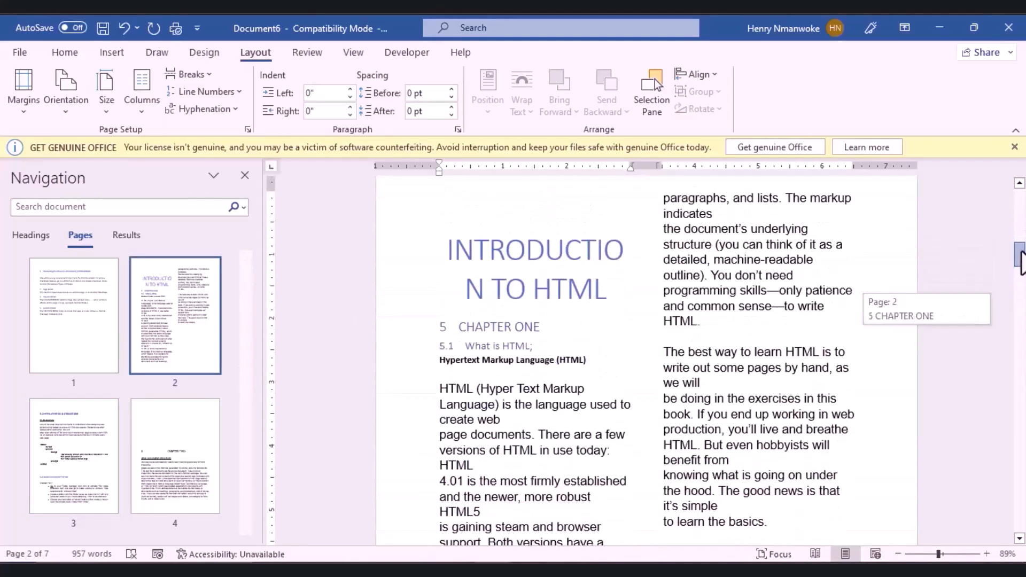
drag(1021, 260, 1022, 260)
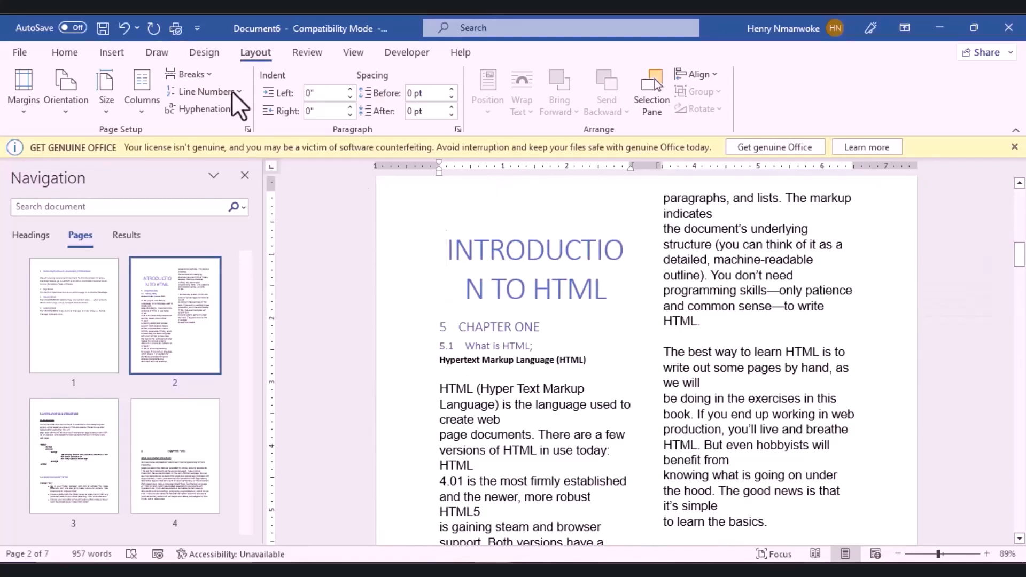
click(144, 99)
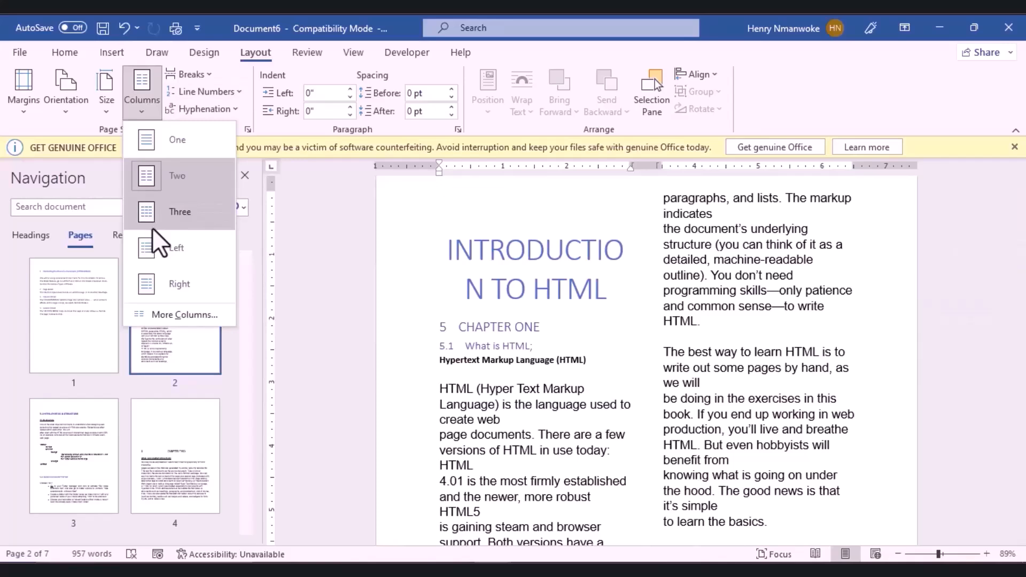
click(153, 228)
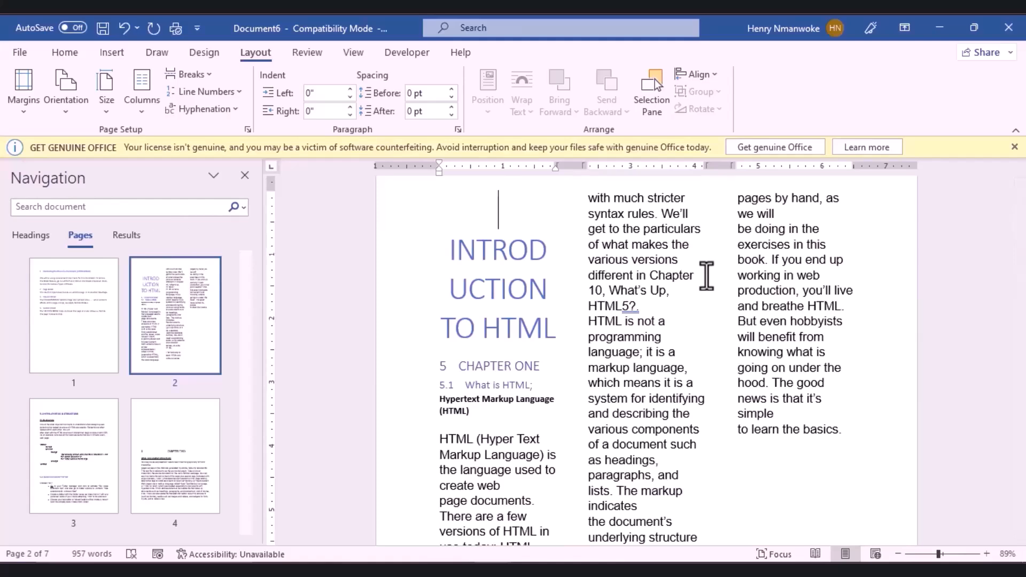
key(ctrl+z)
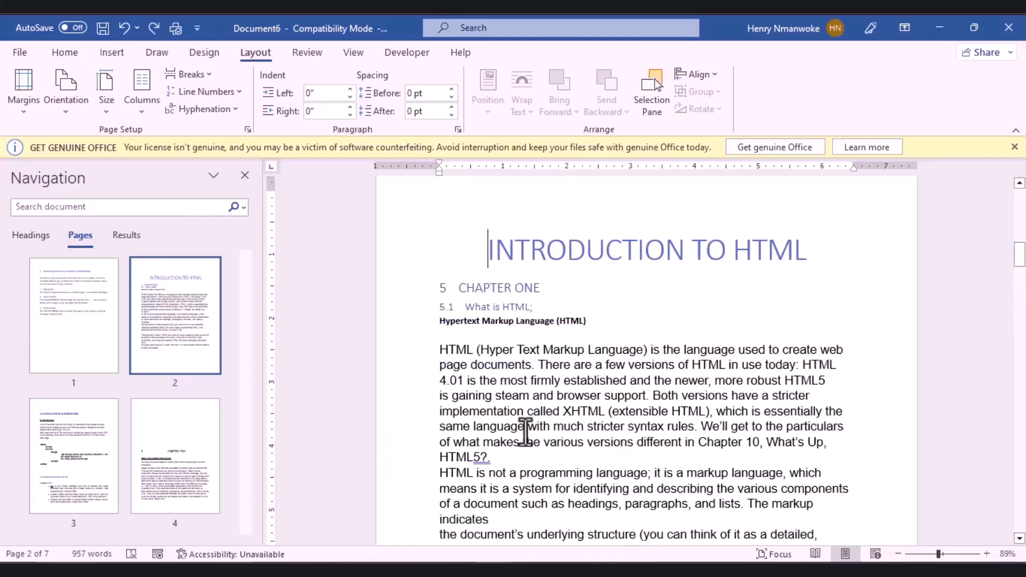
Step: Show paragraph marks and formatting symbols
scroll(505, 278, down, 3)
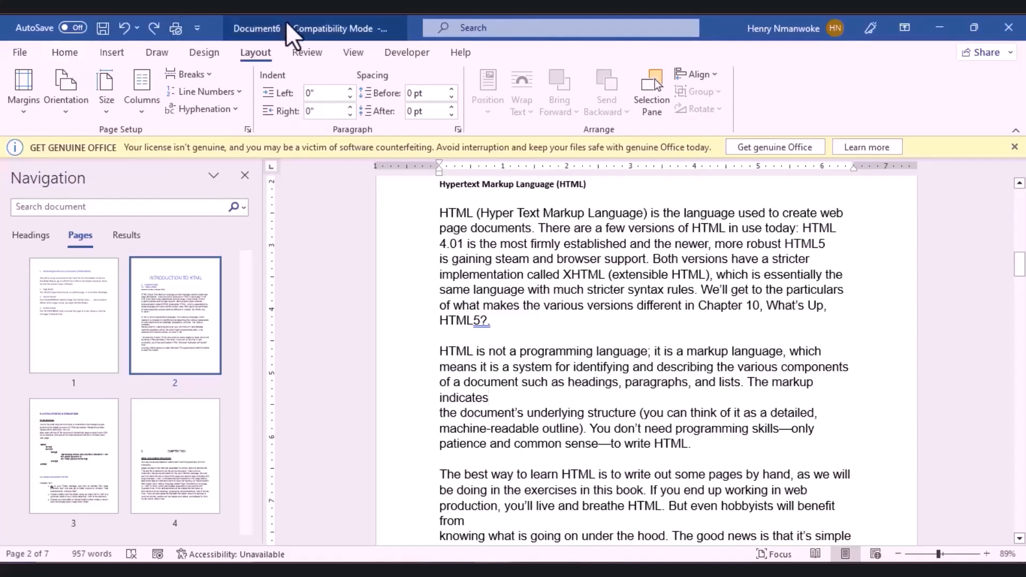
click(80, 53)
click(516, 81)
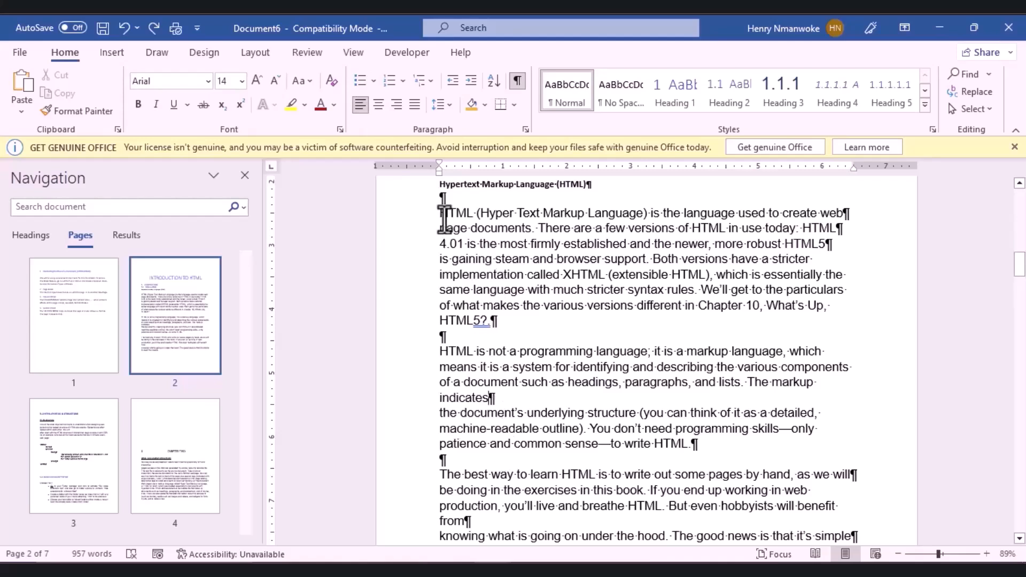
Step: Lay the first two HTML paragraphs out in two columns
drag(440, 212, 741, 447)
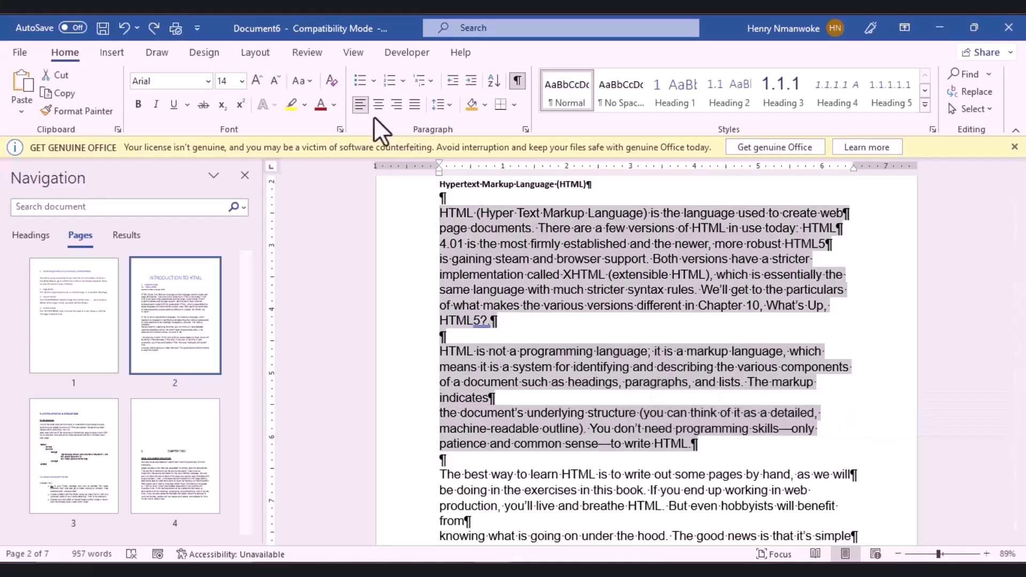
click(258, 52)
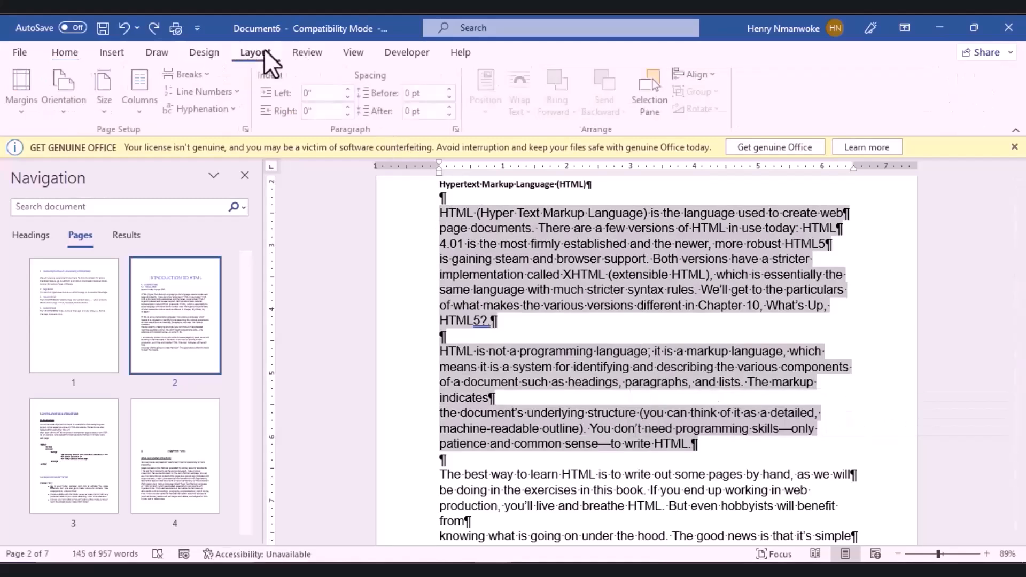
click(143, 119)
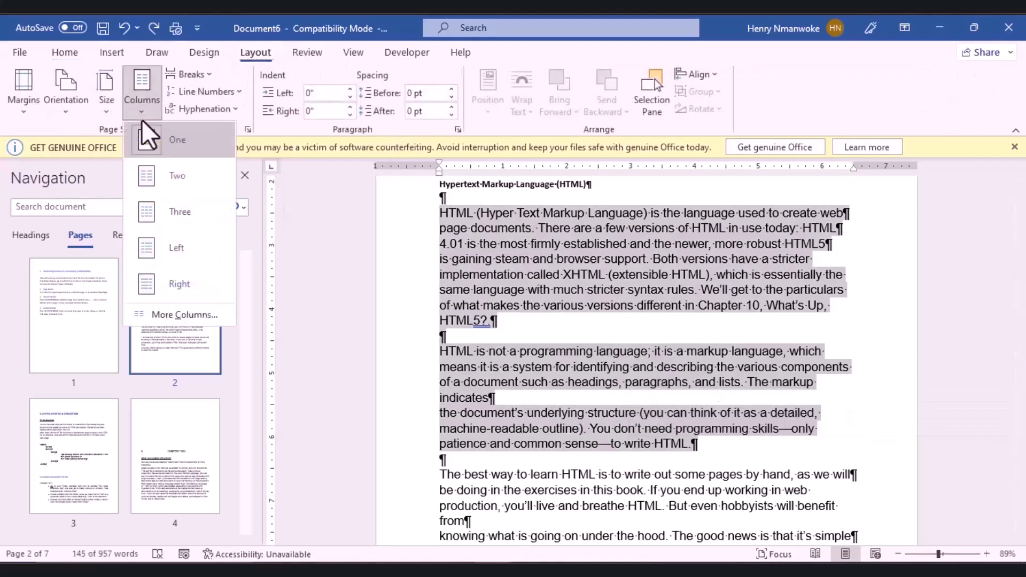
click(161, 177)
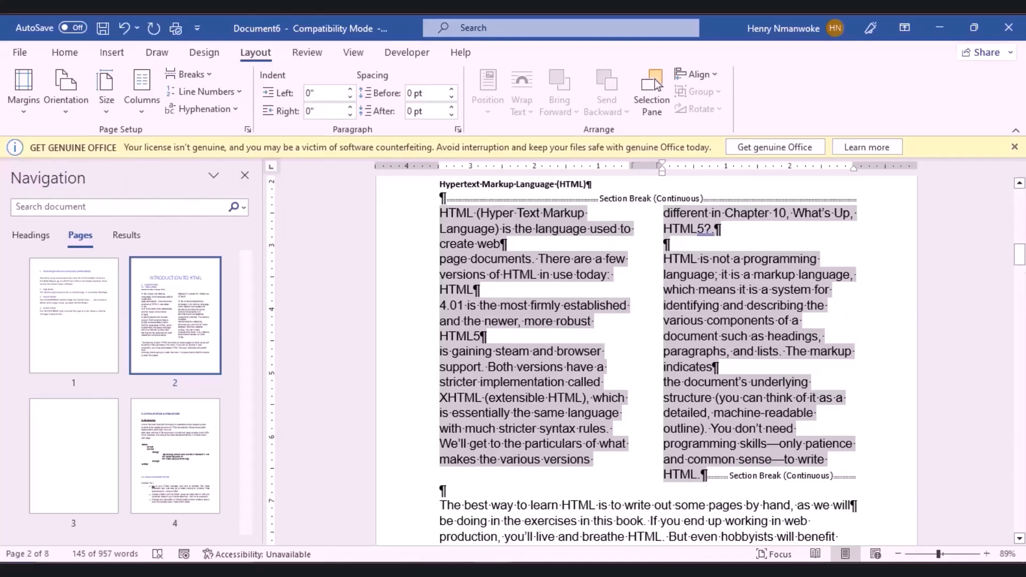
drag(1022, 256, 1024, 270)
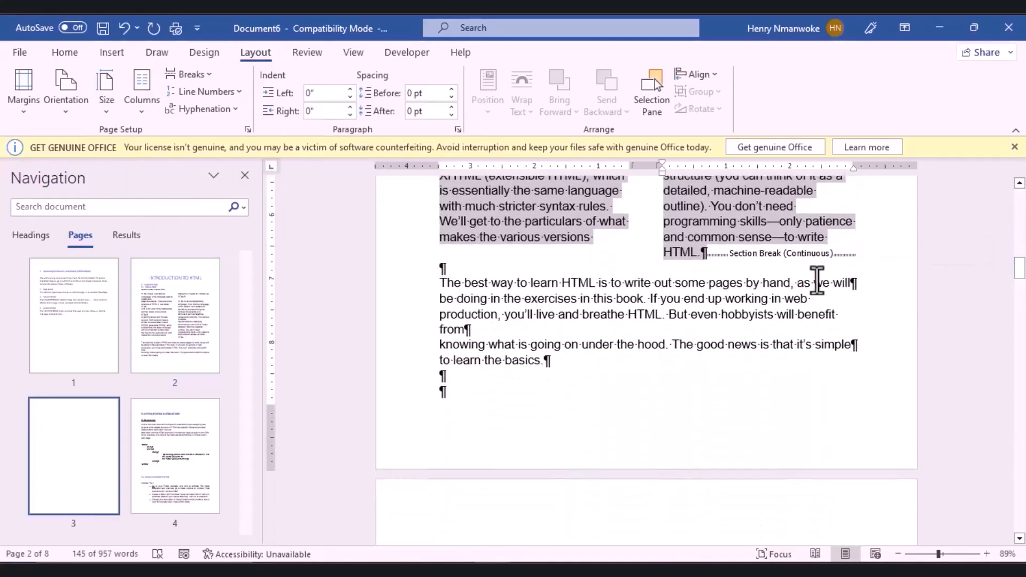
click(864, 255)
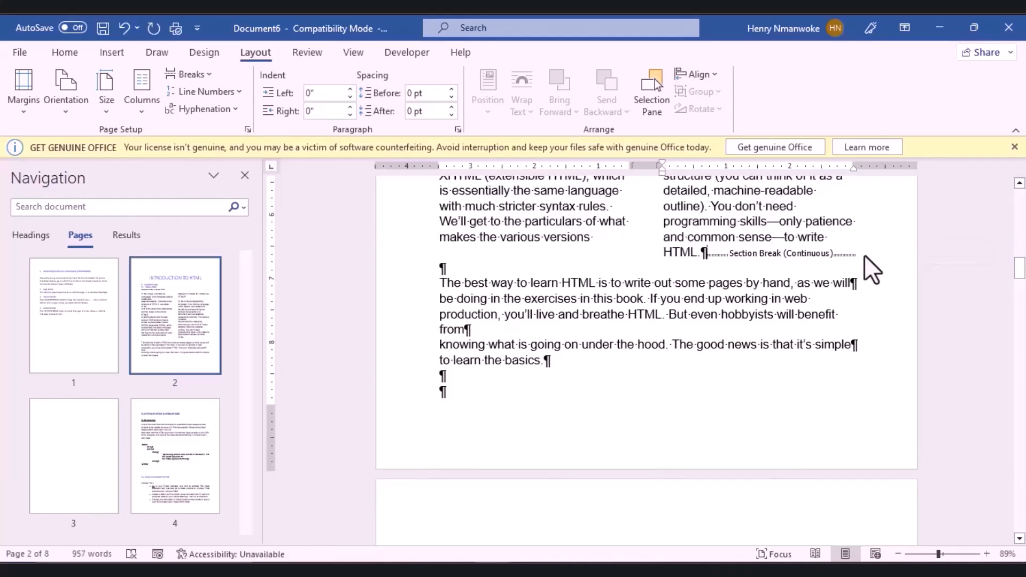
Step: Hide the formatting marks and try a blank line below the columns, then undo it
click(66, 55)
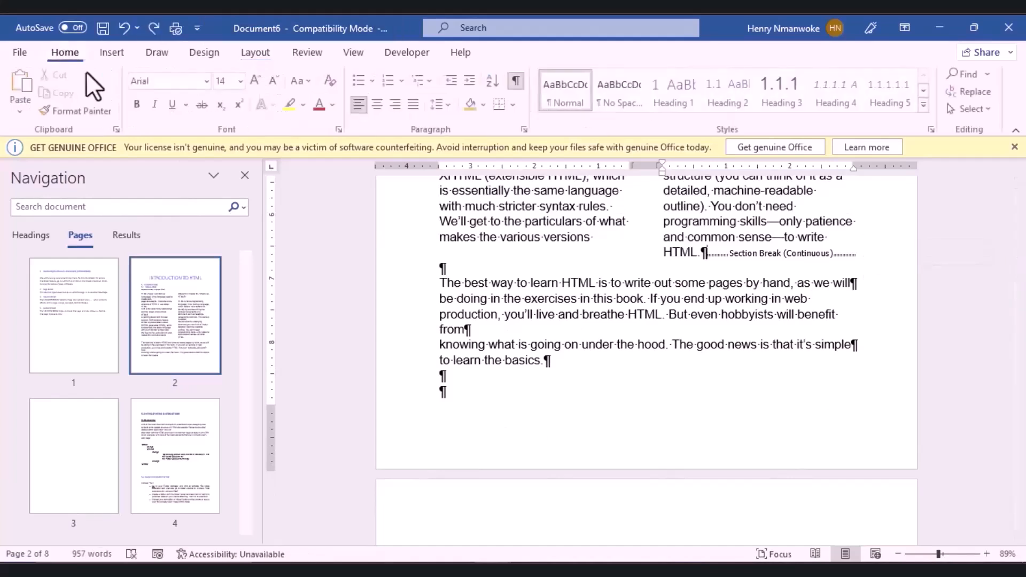
click(521, 79)
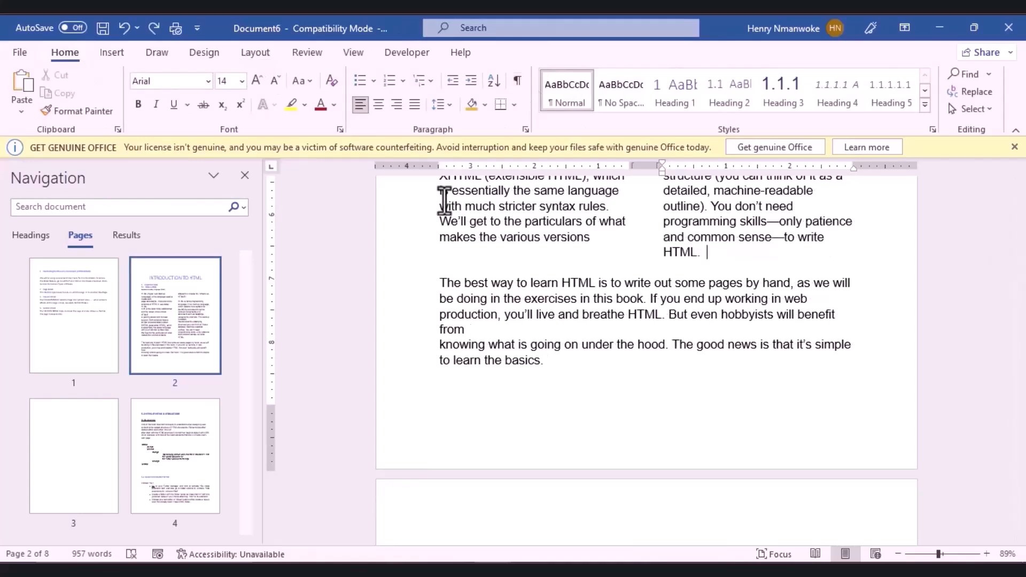
click(440, 277)
key(Return)
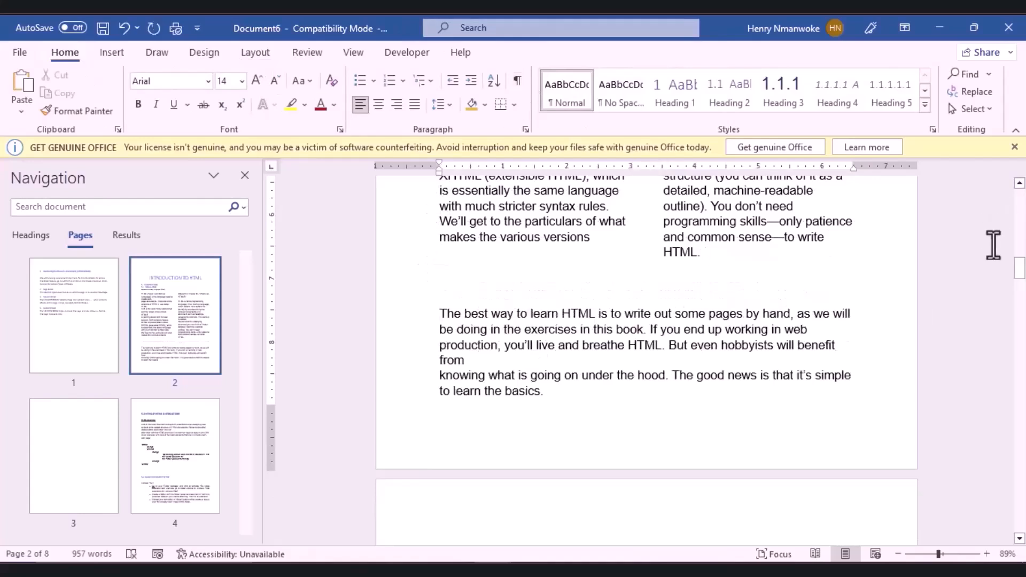
drag(1020, 281, 1022, 368)
key(ctrl+z)
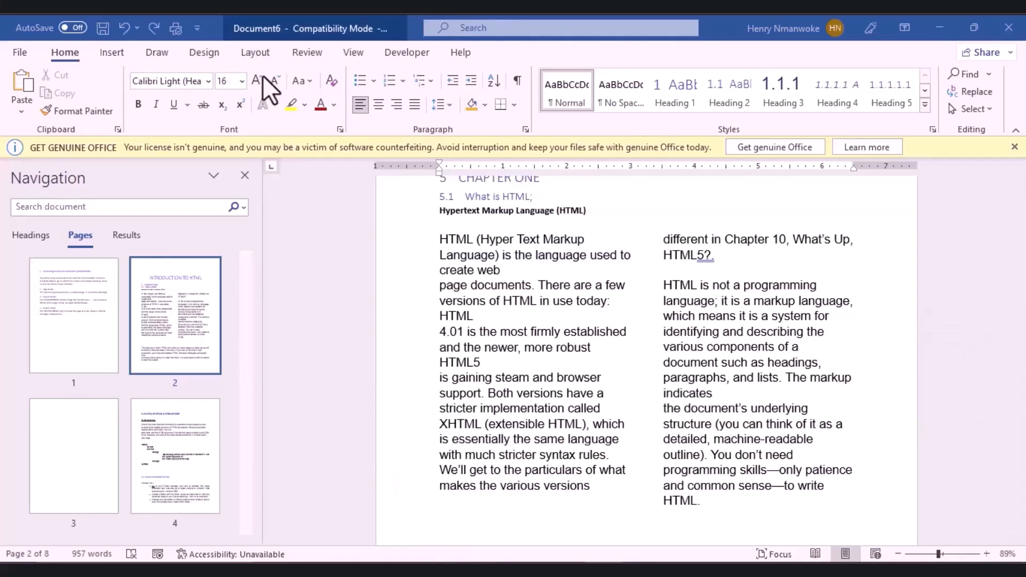
Step: Push the last paragraph onto a new page with Ctrl+Enter and dismiss the licence warning
click(255, 53)
click(112, 52)
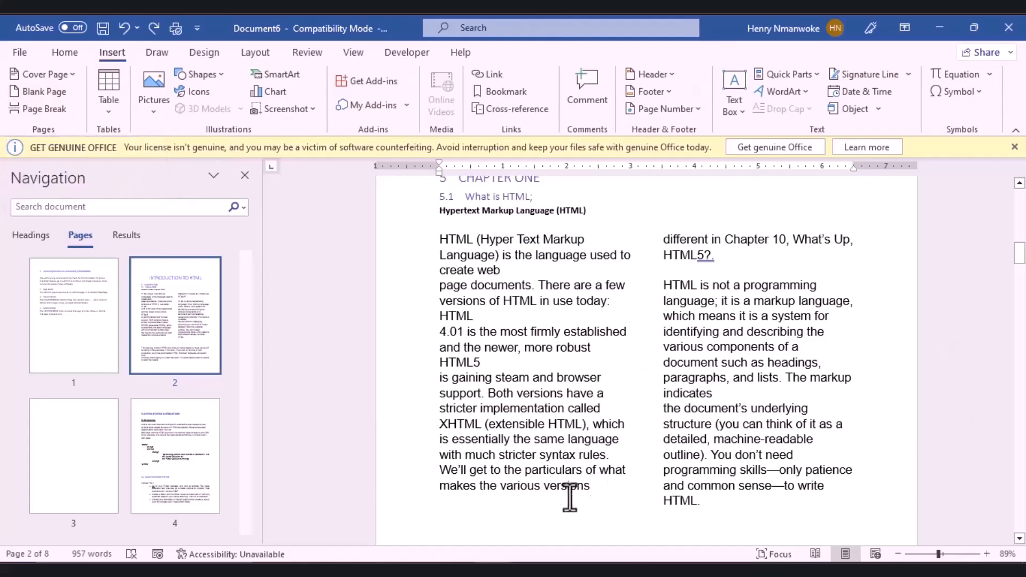
key(ctrl+Return)
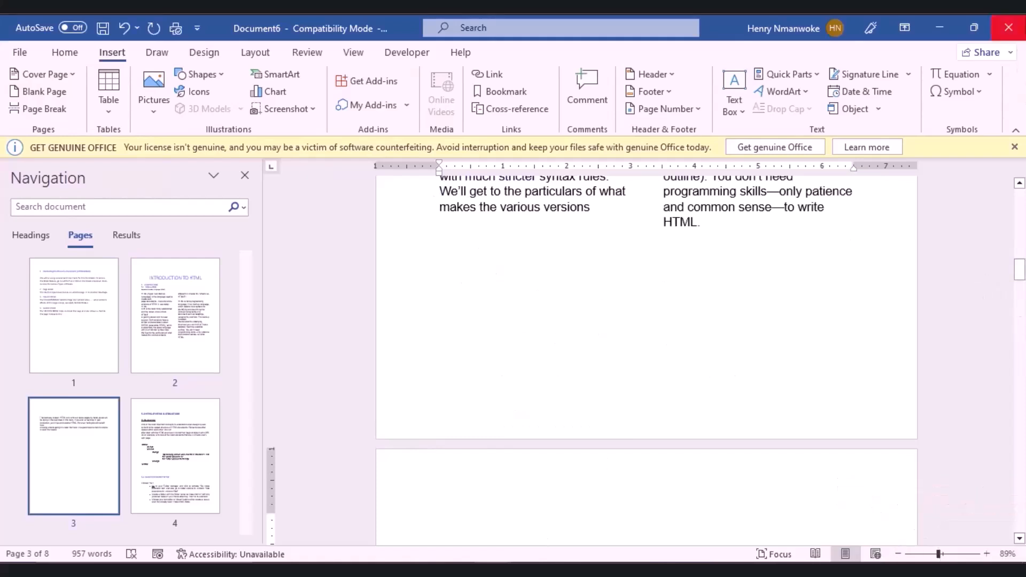
click(1014, 147)
scroll(817, 165, up, 6)
click(260, 53)
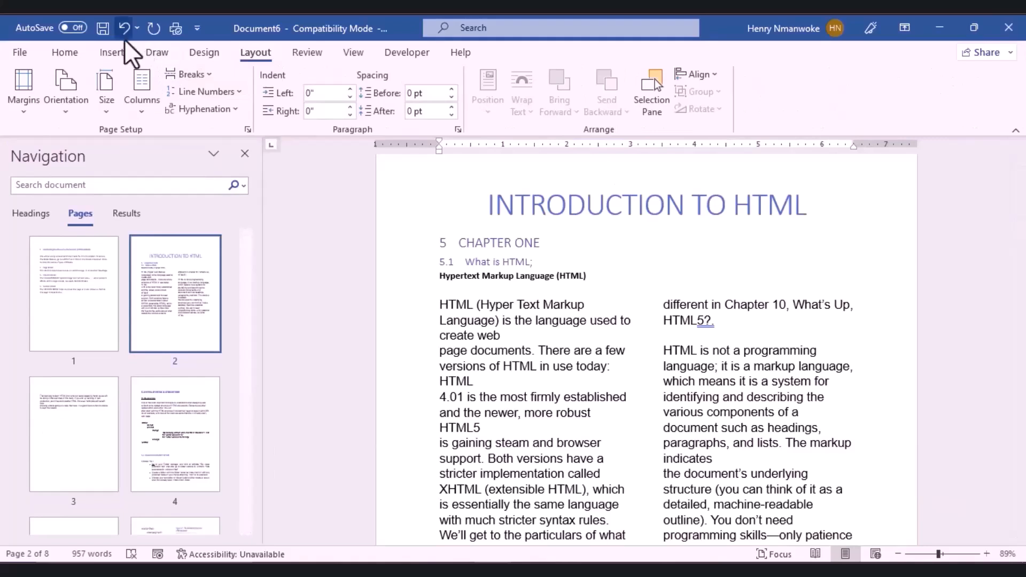
click(108, 56)
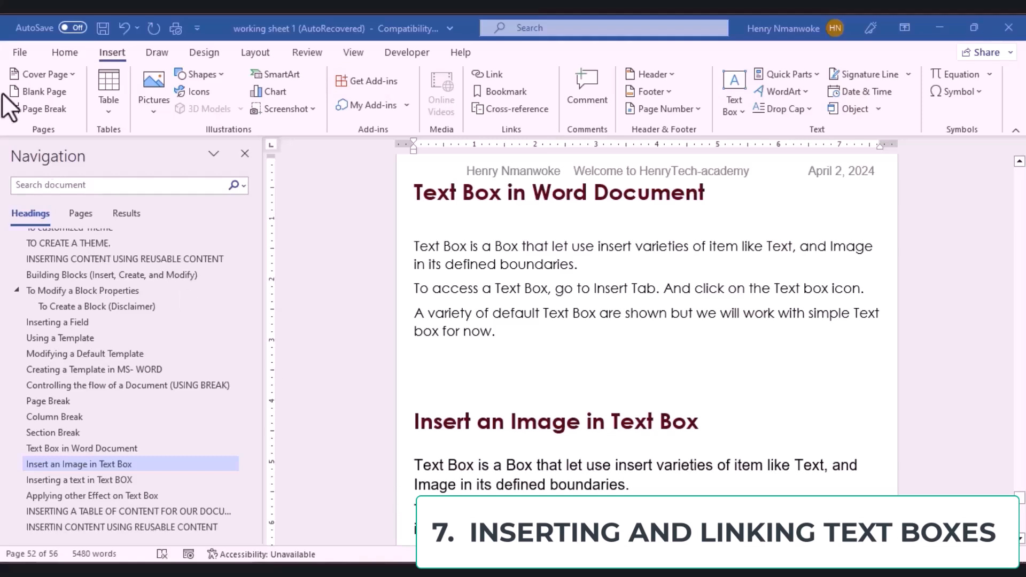
Step: In the working sheet window, place the caret below the introduction and open the Text Box gallery
click(114, 49)
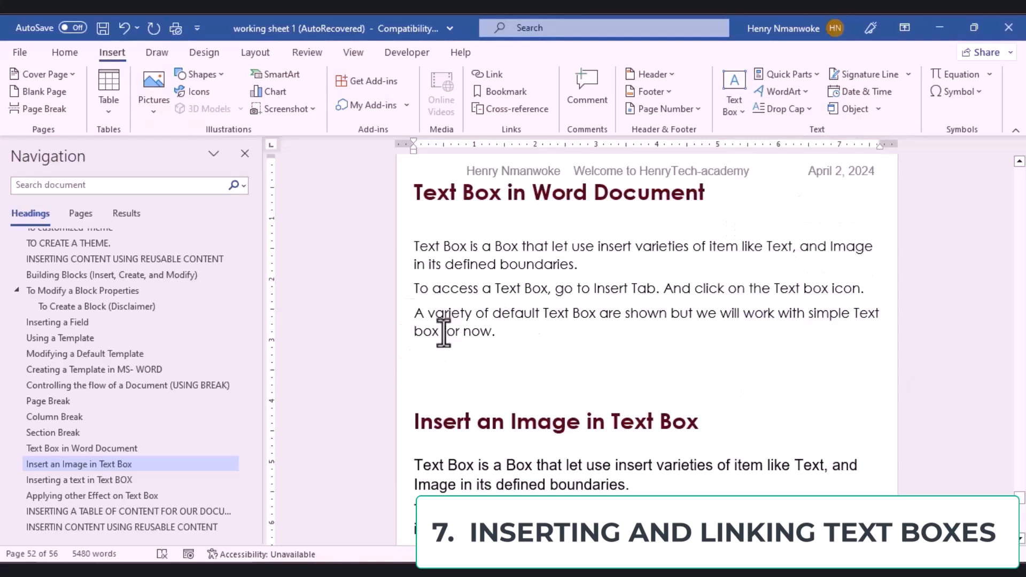
click(419, 372)
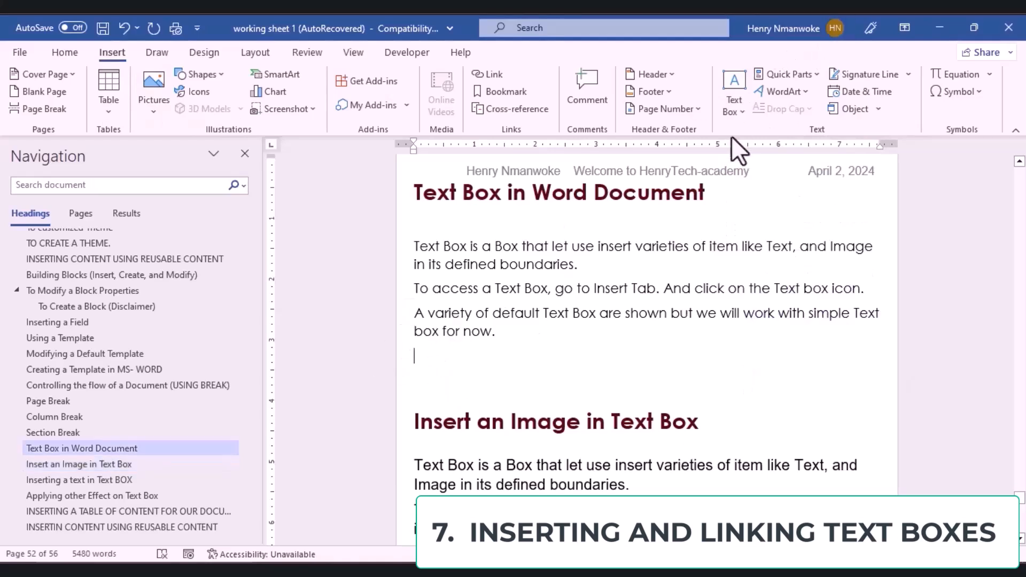
click(744, 110)
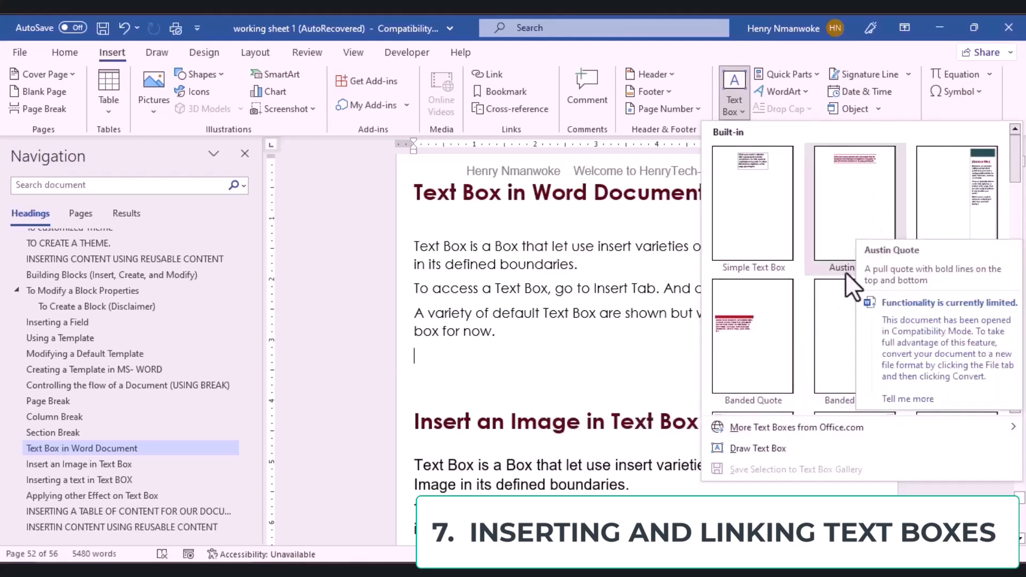
mouse_move(820, 432)
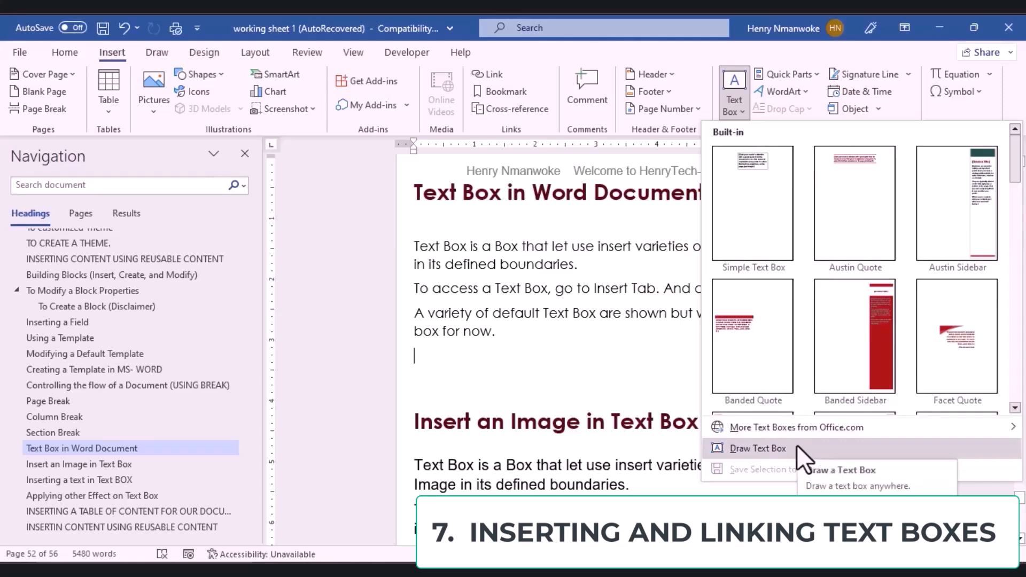
Step: Draw a wide text box below the introduction and paste the three intro paragraphs into it
click(797, 447)
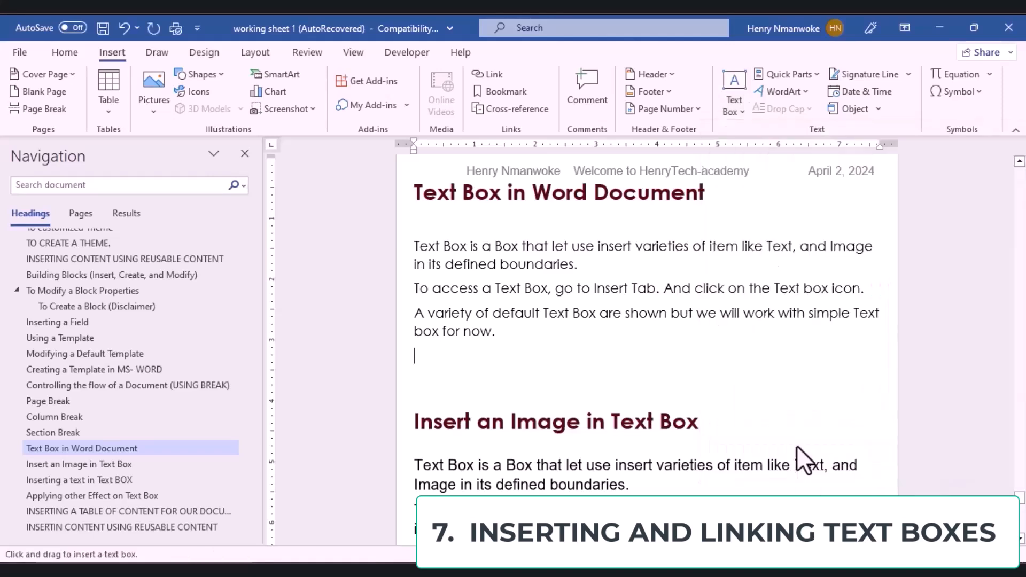
drag(475, 351, 738, 399)
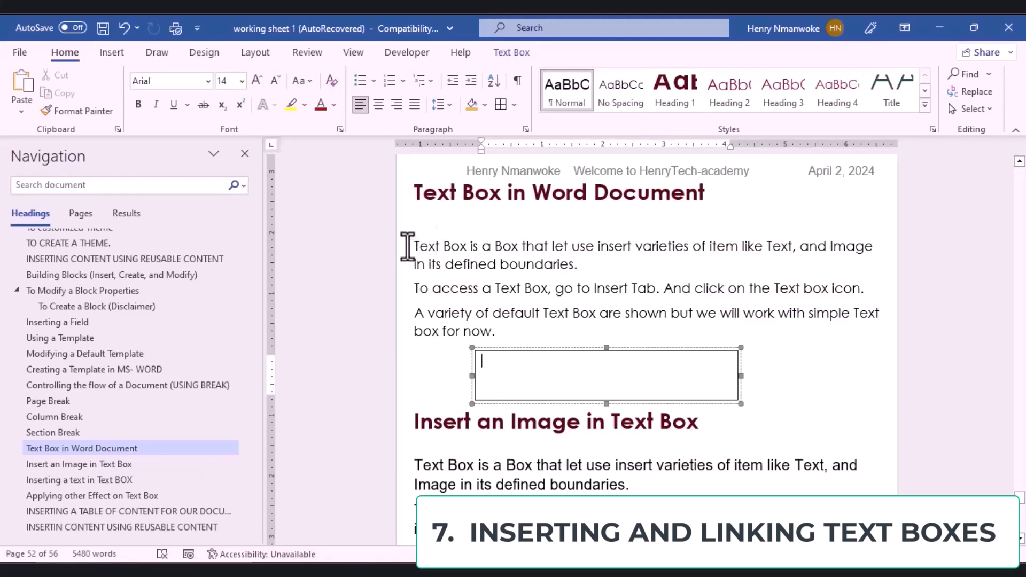
drag(409, 246, 511, 336)
key(ctrl+c)
key(ctrl+z)
click(496, 379)
key(ctrl+v)
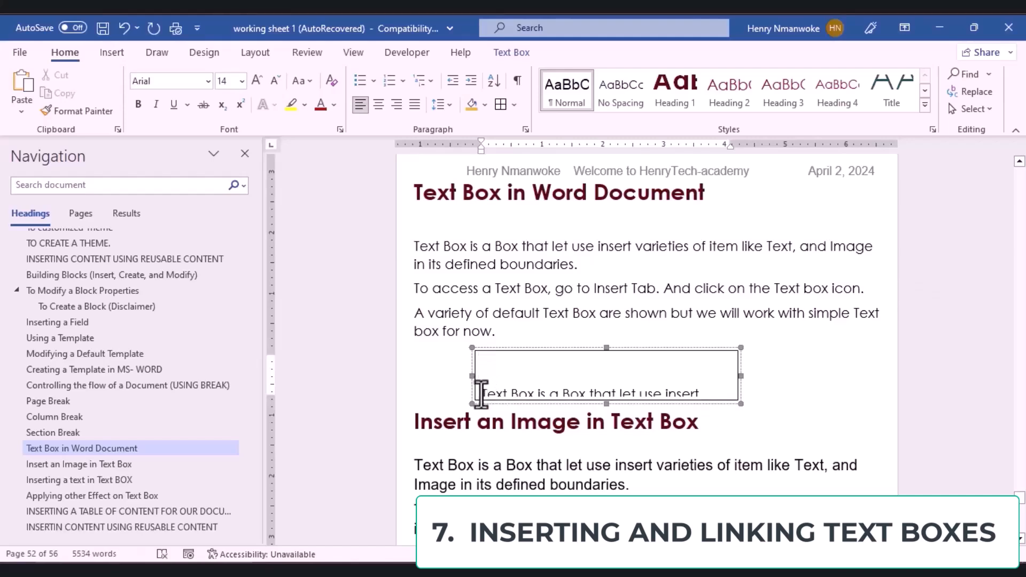
Step: Remove the blank line above the pasted text and add an empty paragraph beside the box
click(481, 394)
key(BackSpace)
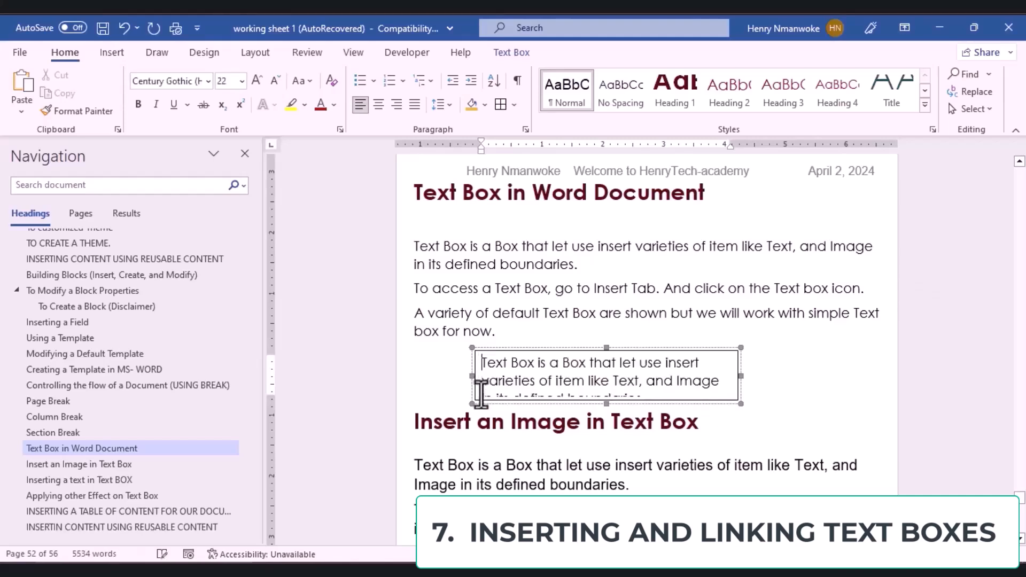
drag(732, 398, 772, 497)
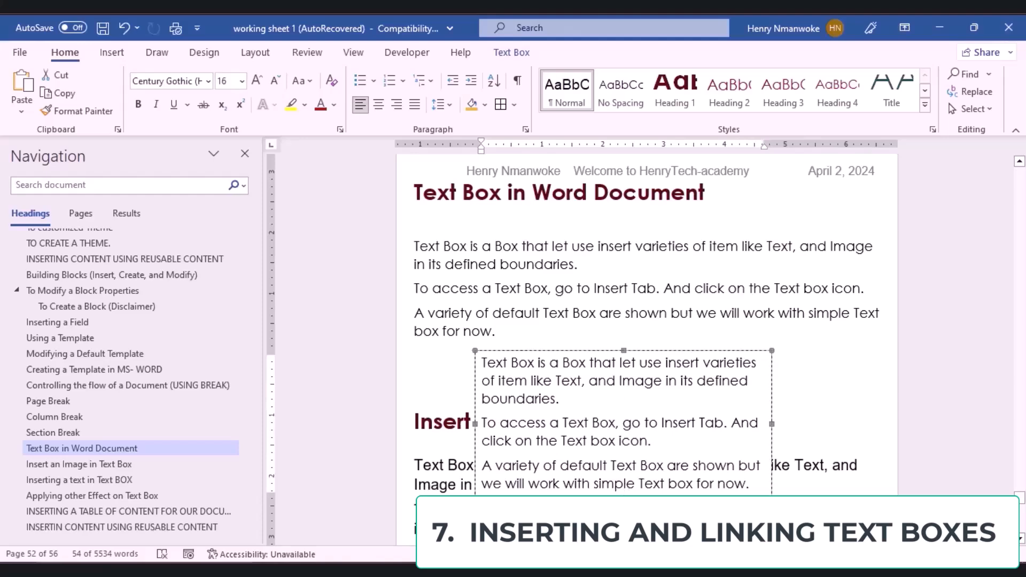
key(ctrl+z)
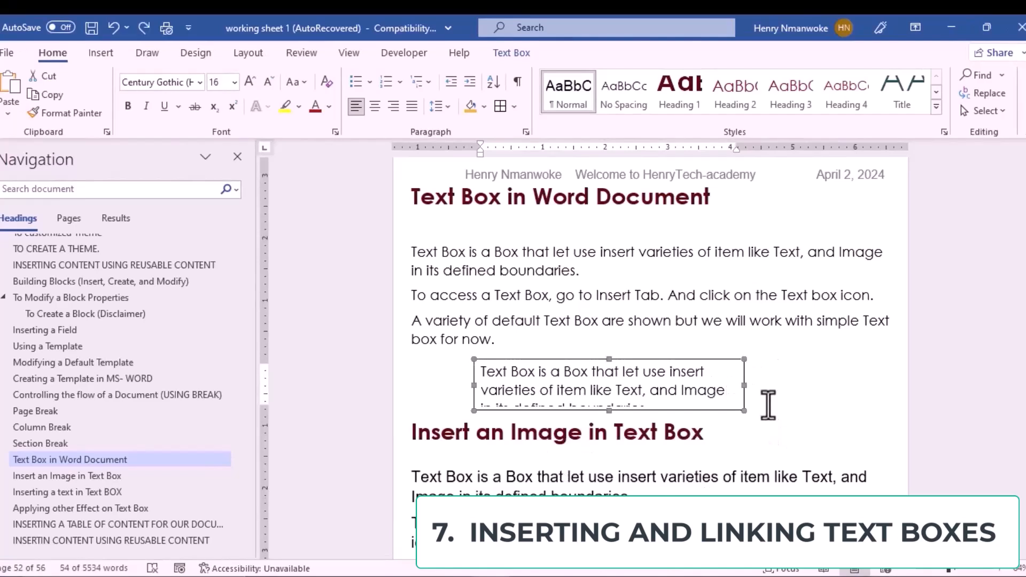
click(769, 406)
key(Return)
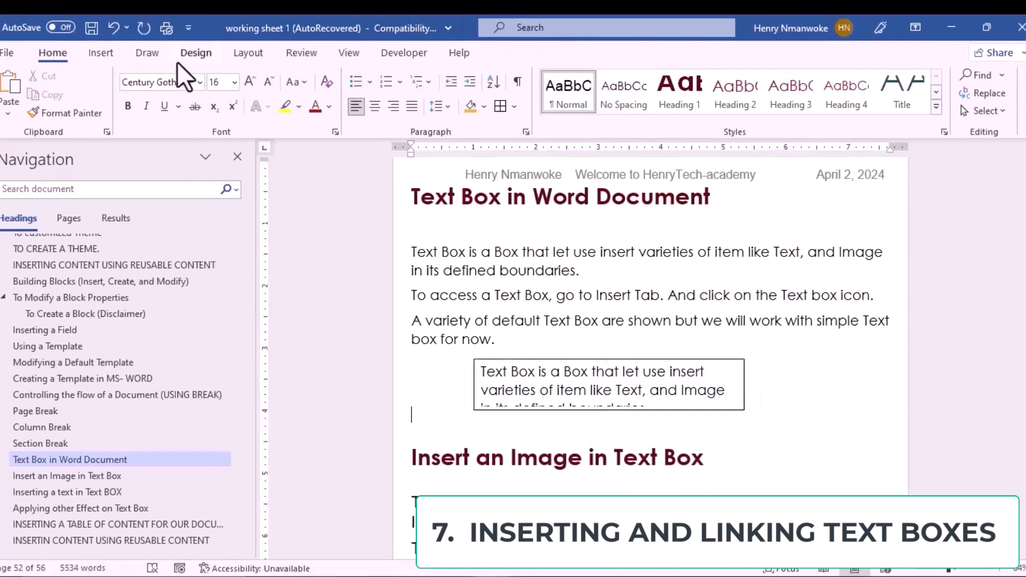
Step: Insert an Austin Sidebar text box from the Text Box gallery
click(101, 53)
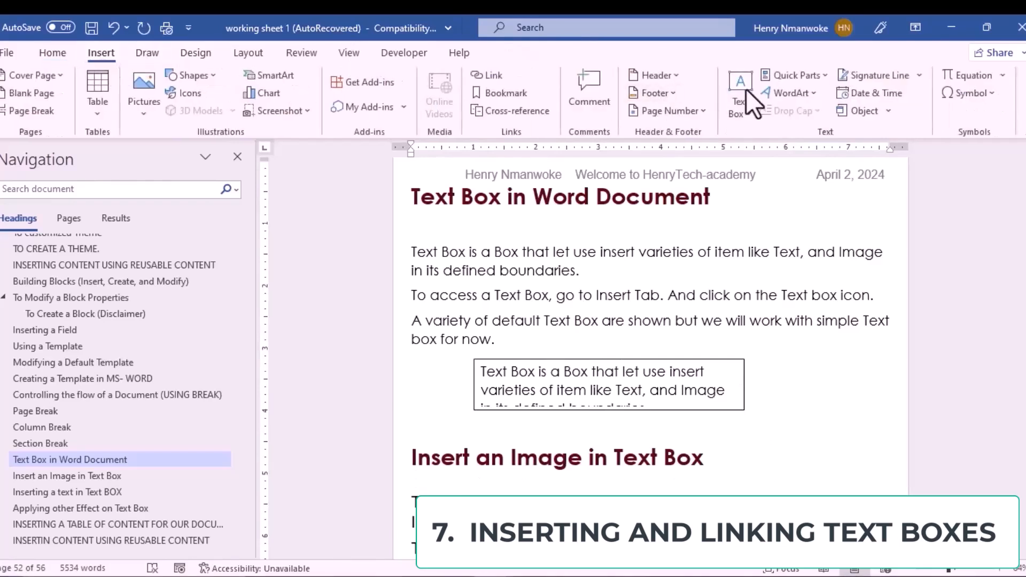
click(751, 115)
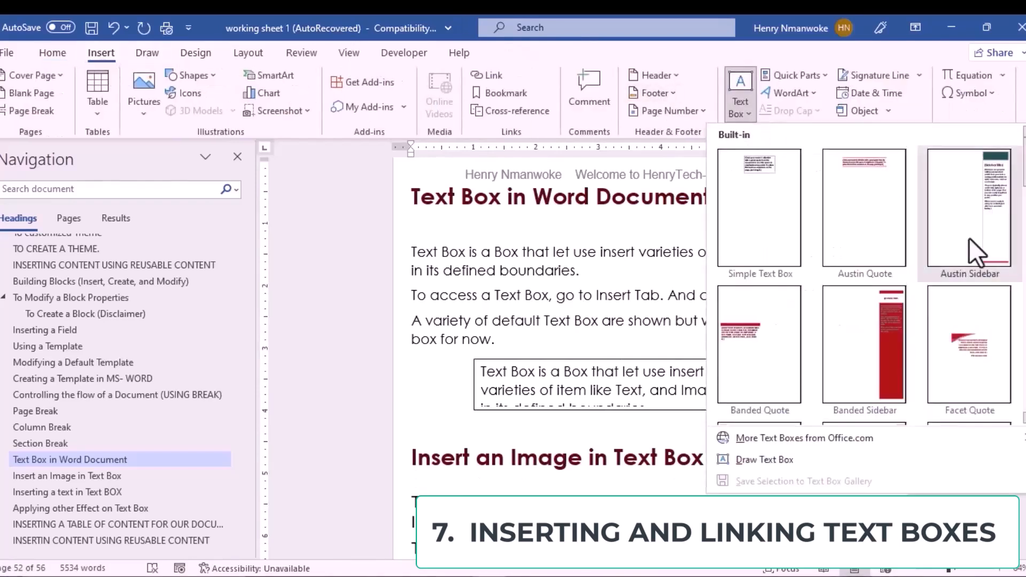
click(980, 234)
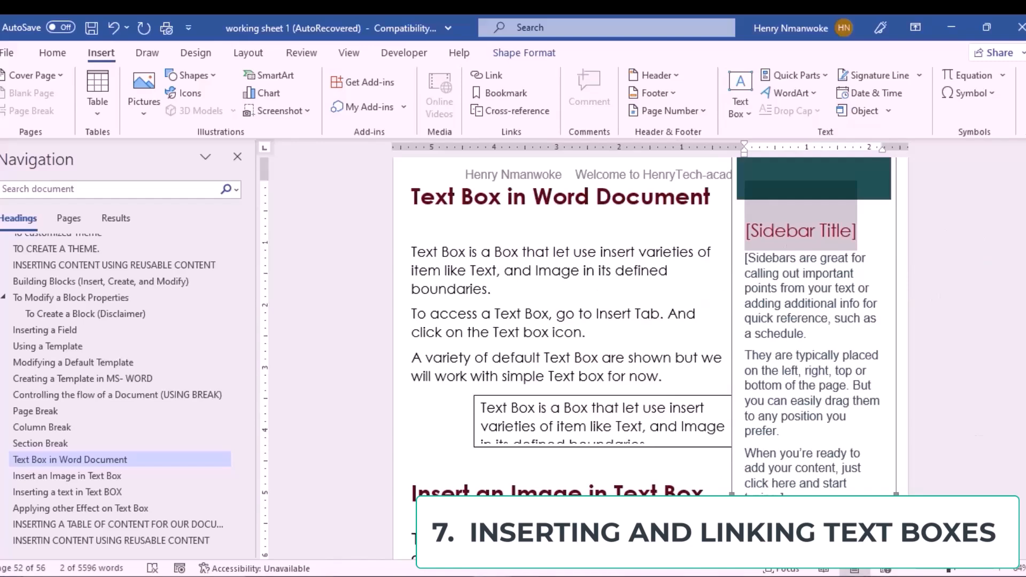
Step: Clear the sidebar's placeholder body text and paste the copied introduction paragraphs
scroll(651, 321, up, 20)
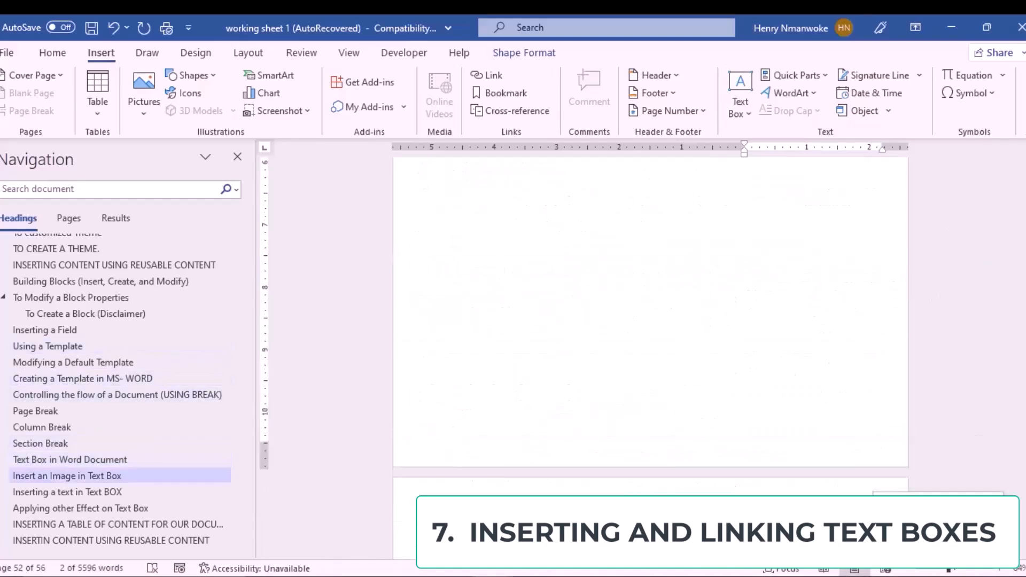
scroll(651, 320, down, 15)
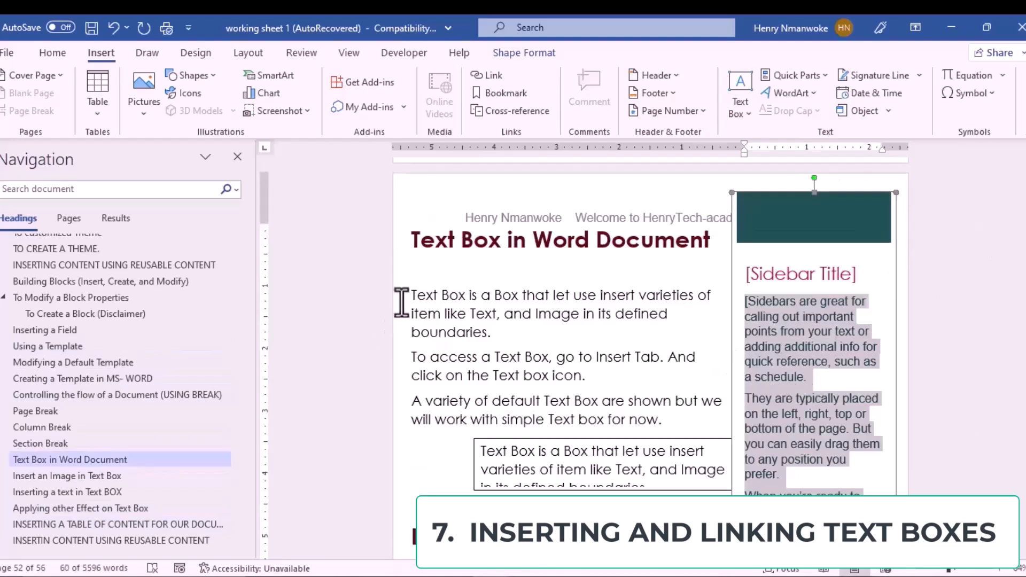
drag(408, 297, 672, 422)
key(ctrl+c)
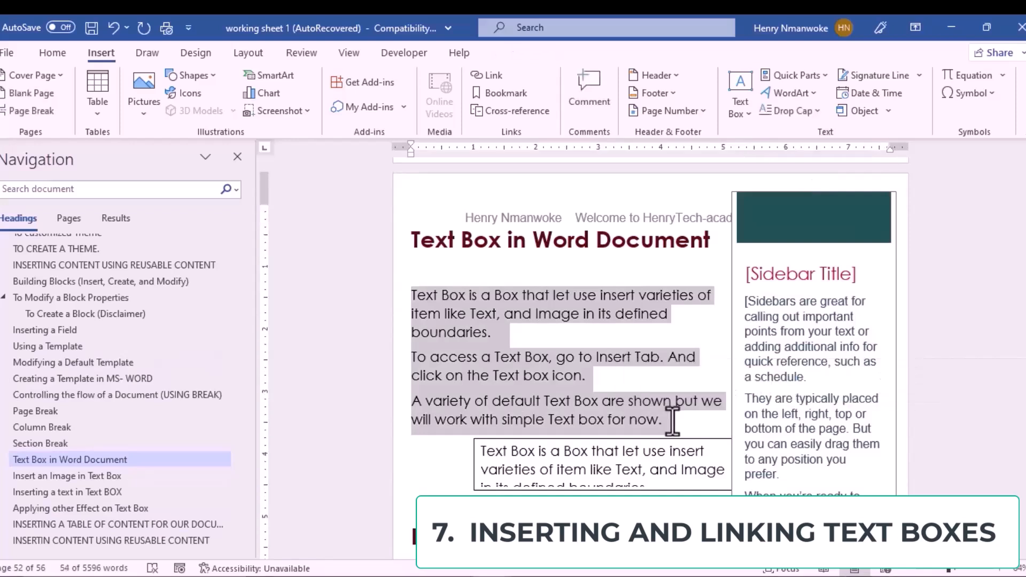
click(763, 316)
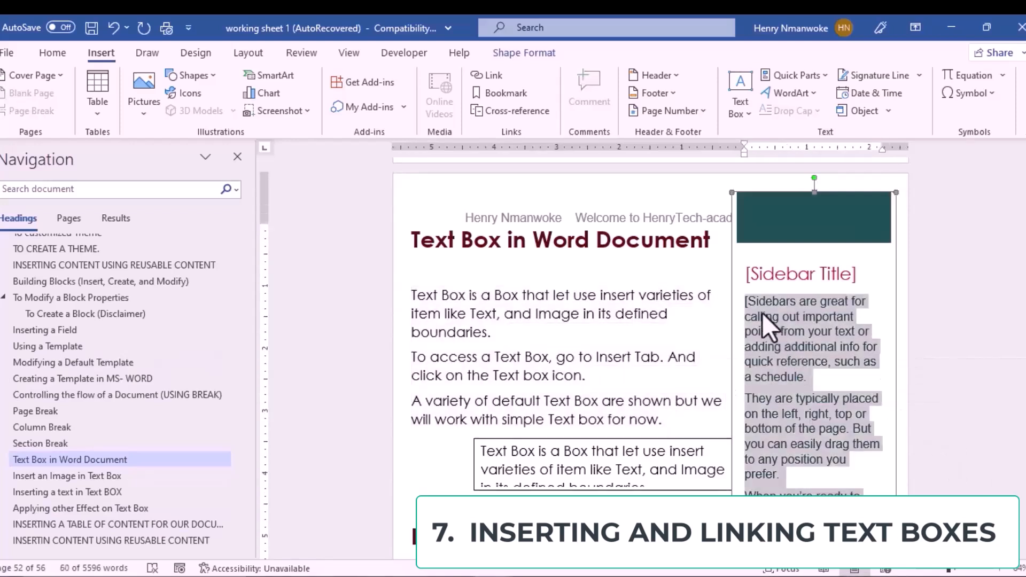
key(Delete)
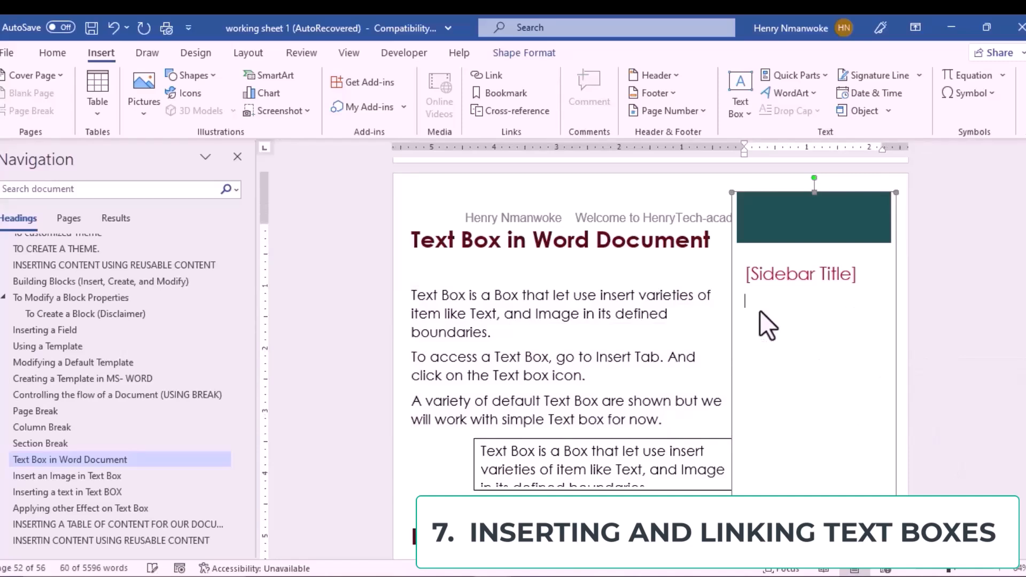
key(ctrl+v)
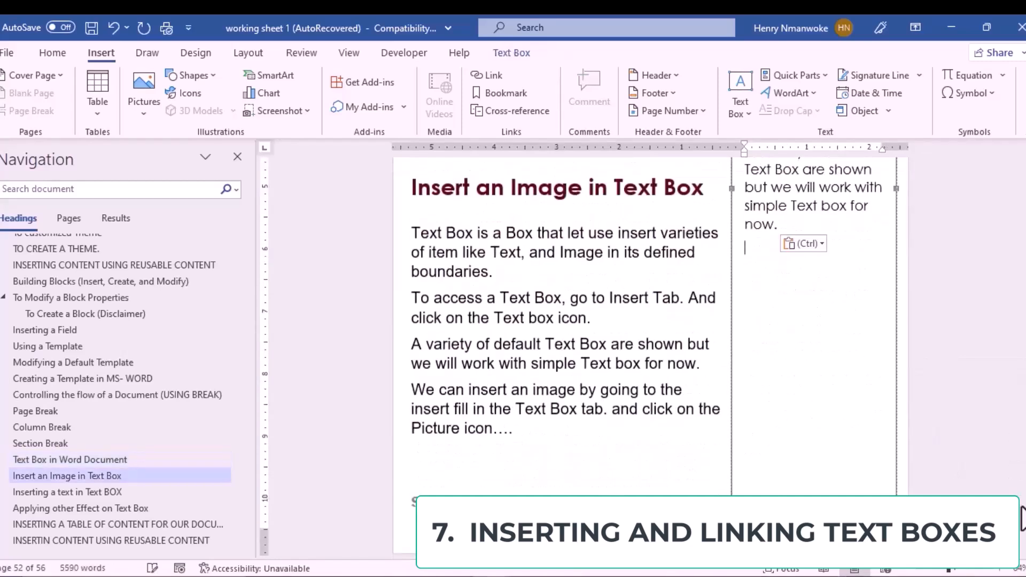
Step: Retitle the sidebar heading to 'TEXT BOX IN WORD DOCUMENT'
scroll(1023, 510, up, 6)
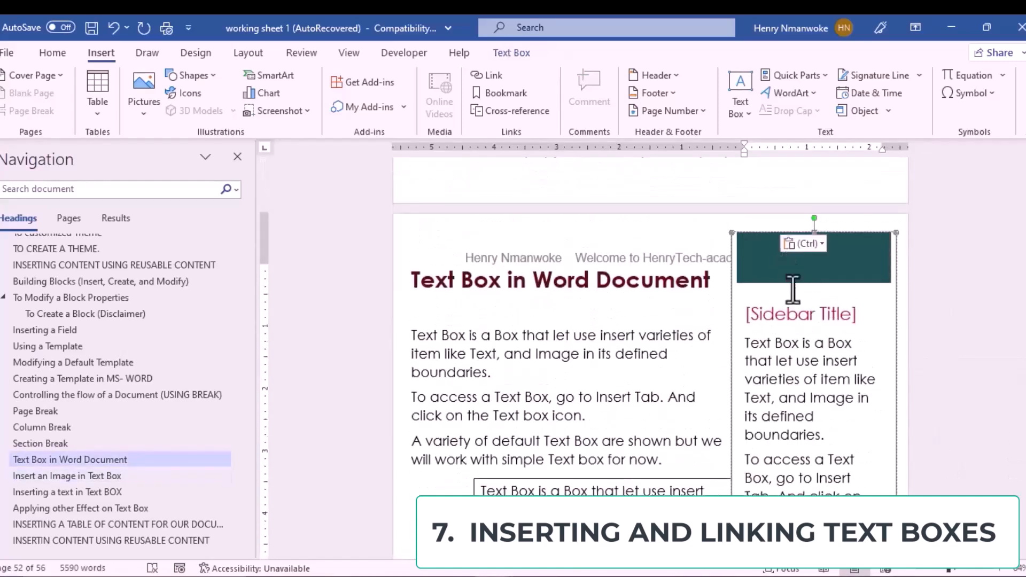
click(807, 315)
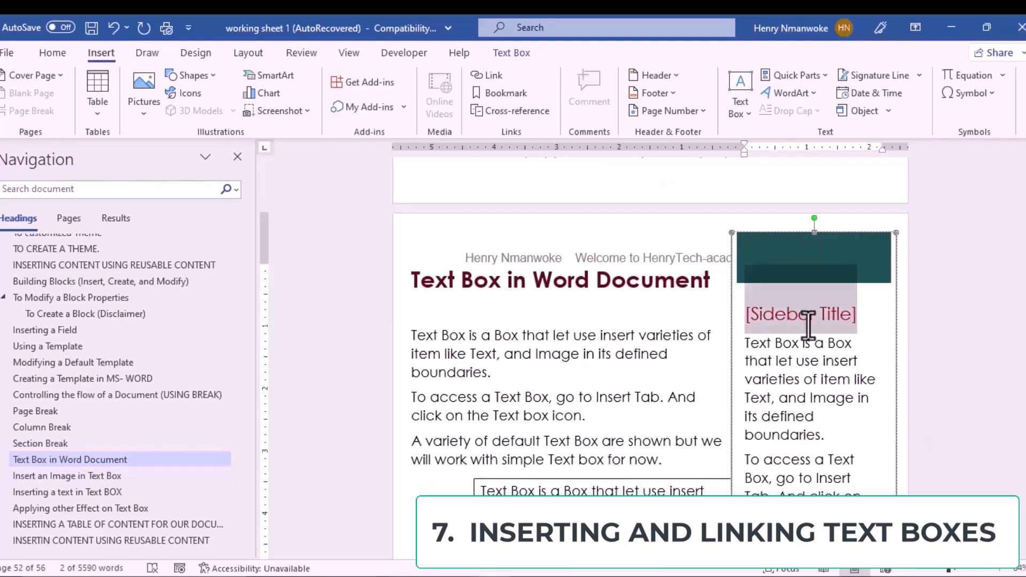
key(Delete)
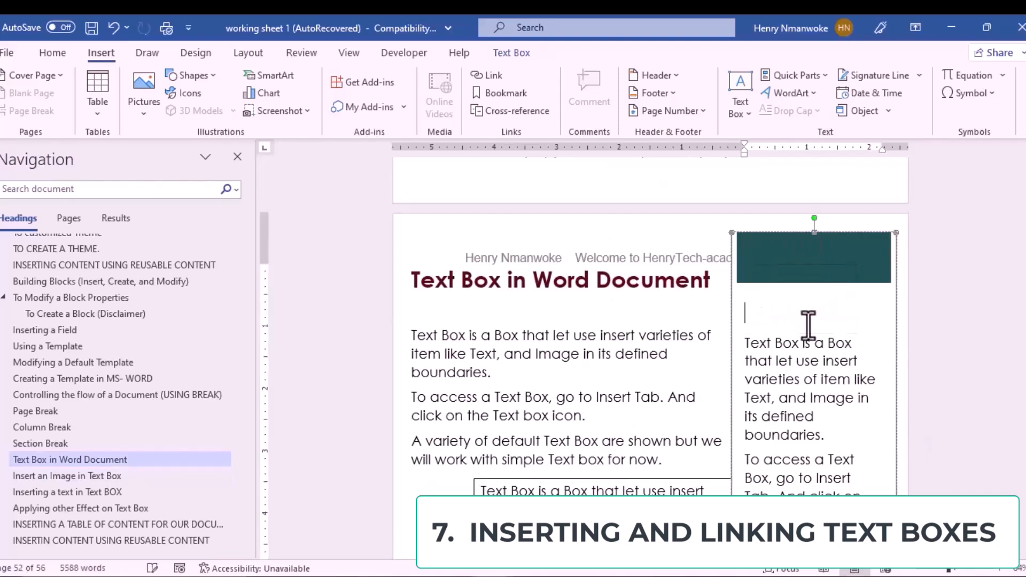
text(R)
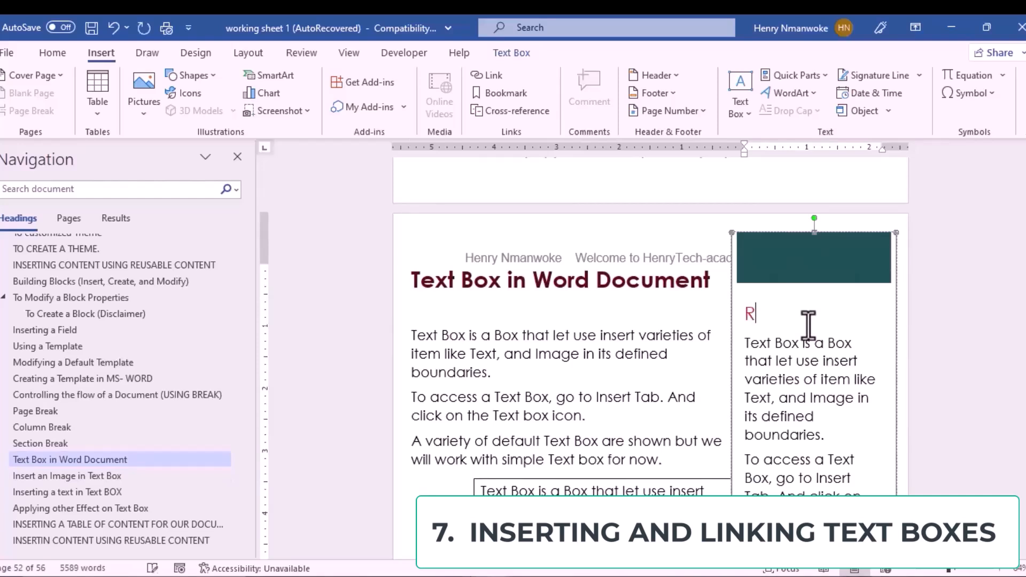
key(BackSpace)
text(TEXT BOX IN WORD DOCUMENT)
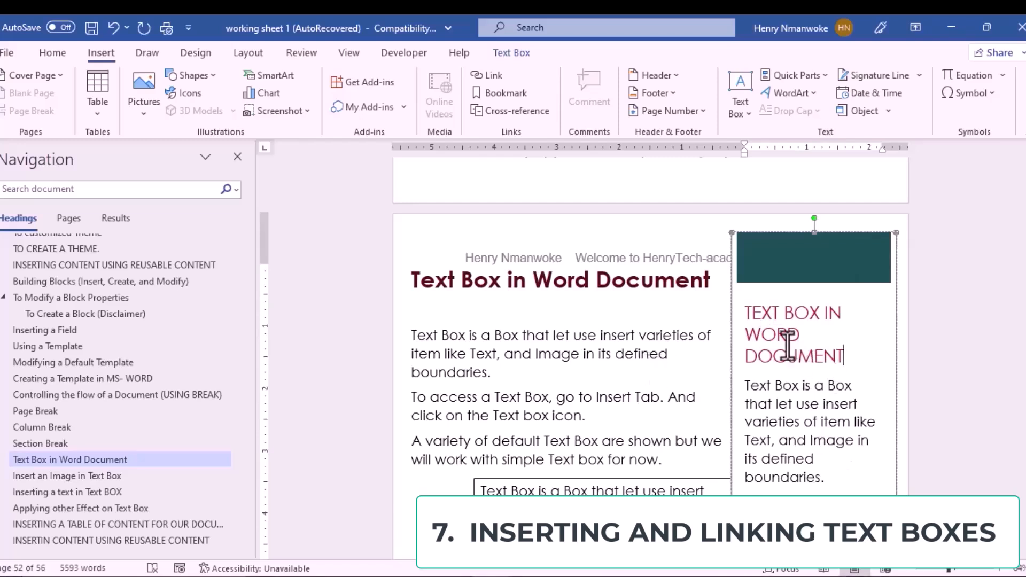
Step: Make the sidebar heading TEXT BOX IN WORD DOCUMENT bold
click(753, 313)
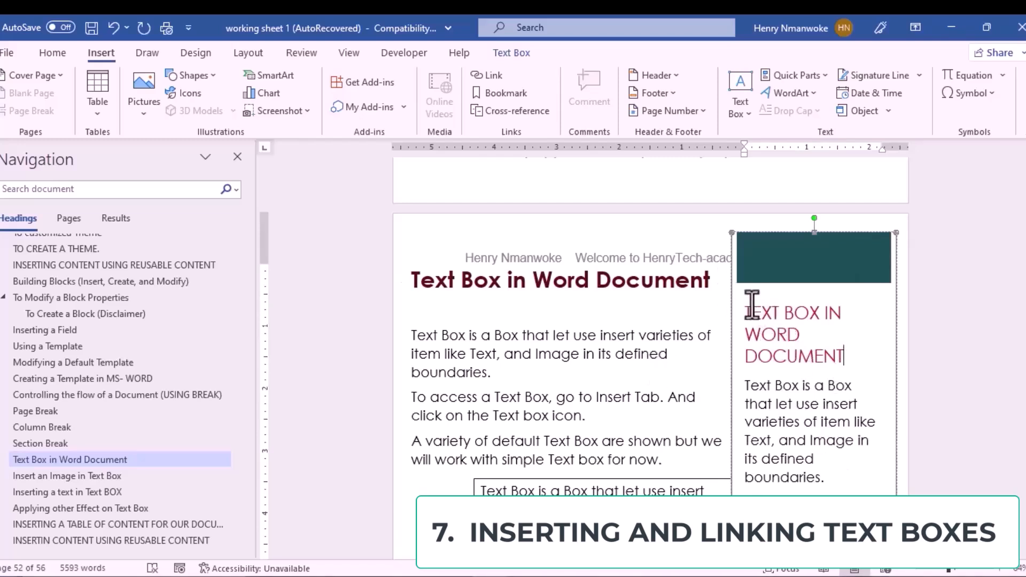
drag(779, 340, 836, 372)
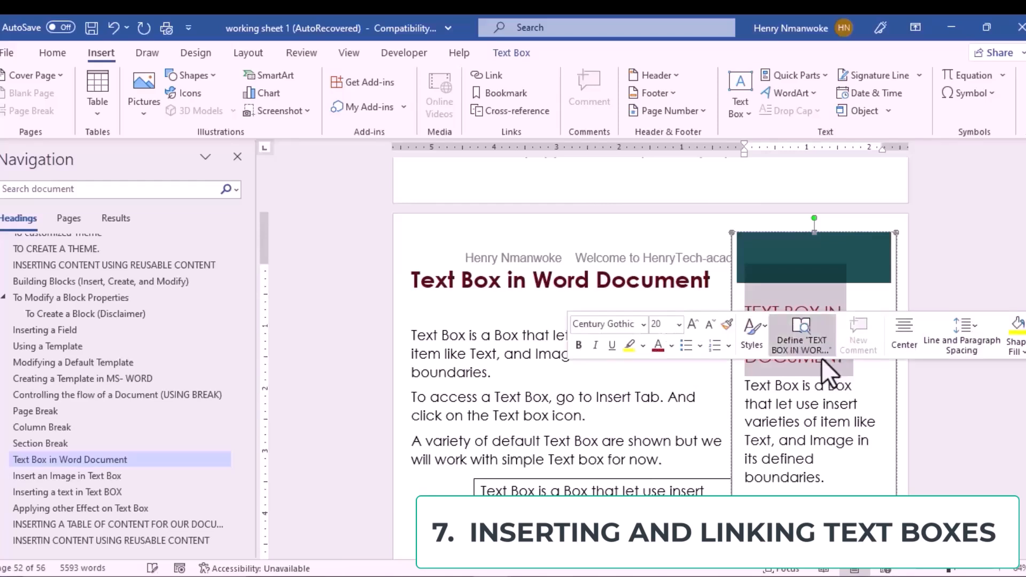
click(578, 346)
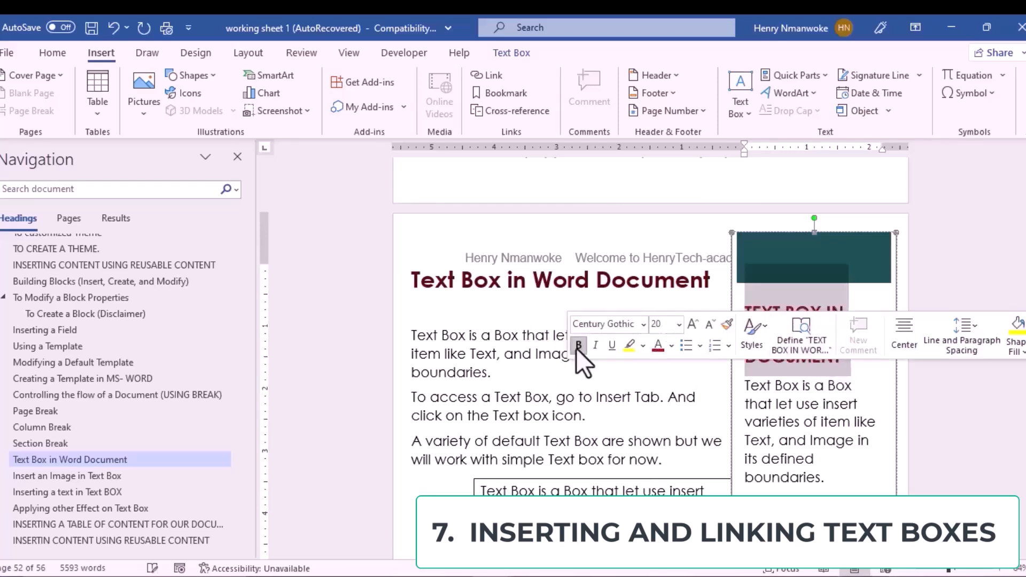
click(784, 457)
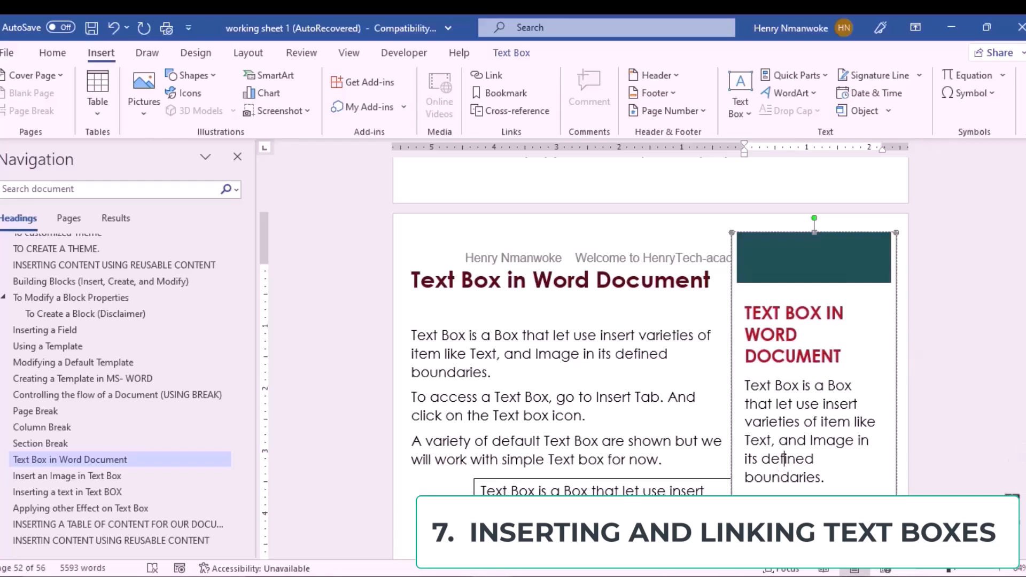
Step: Delete the whole Austin sidebar text box
key(BackSpace)
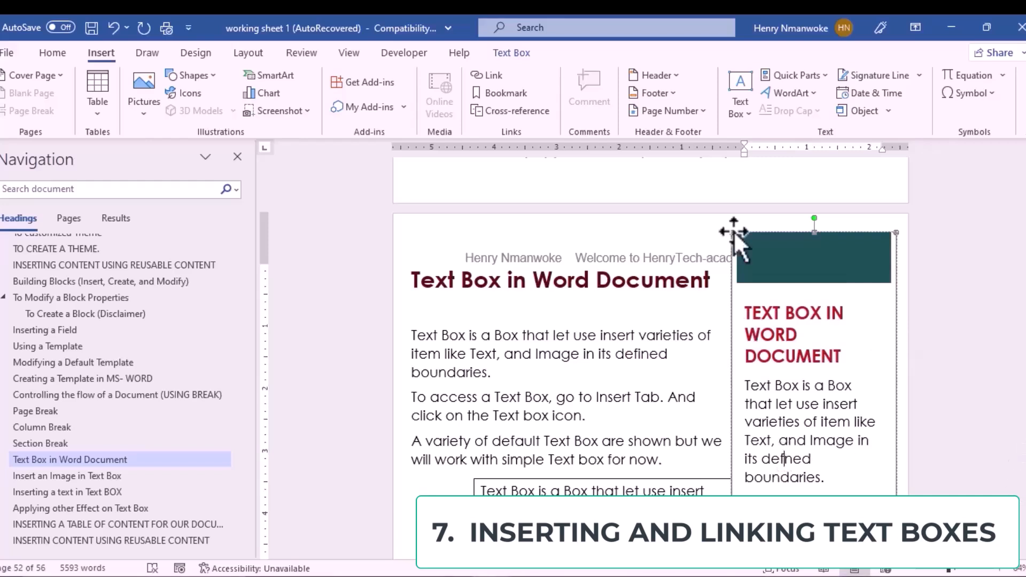
click(733, 230)
key(Delete)
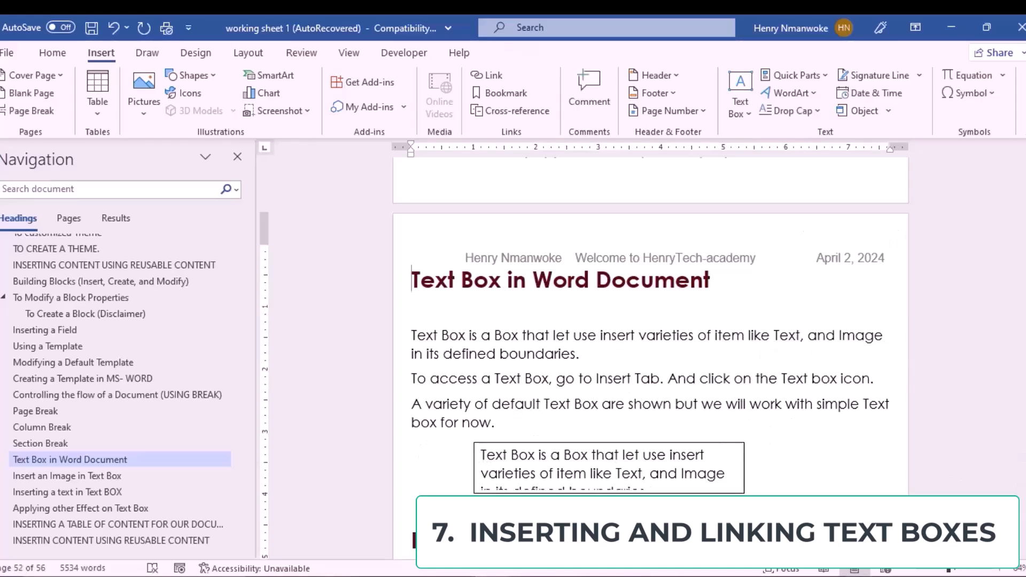
Step: Insert a Simple Text Box on the empty line below the image notes and clear its placeholder
scroll(651, 353, down, 4)
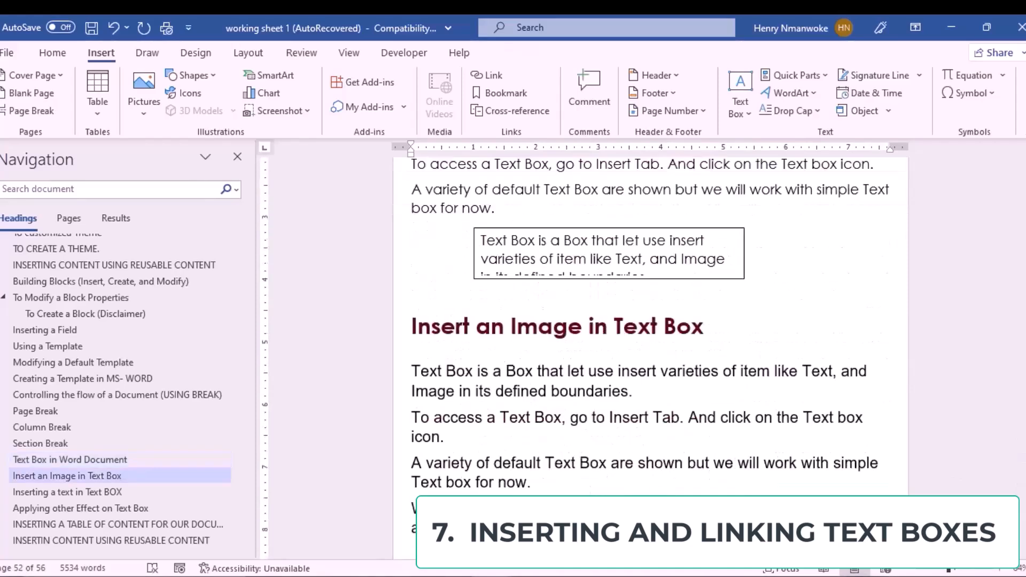
scroll(650, 352, down, 2)
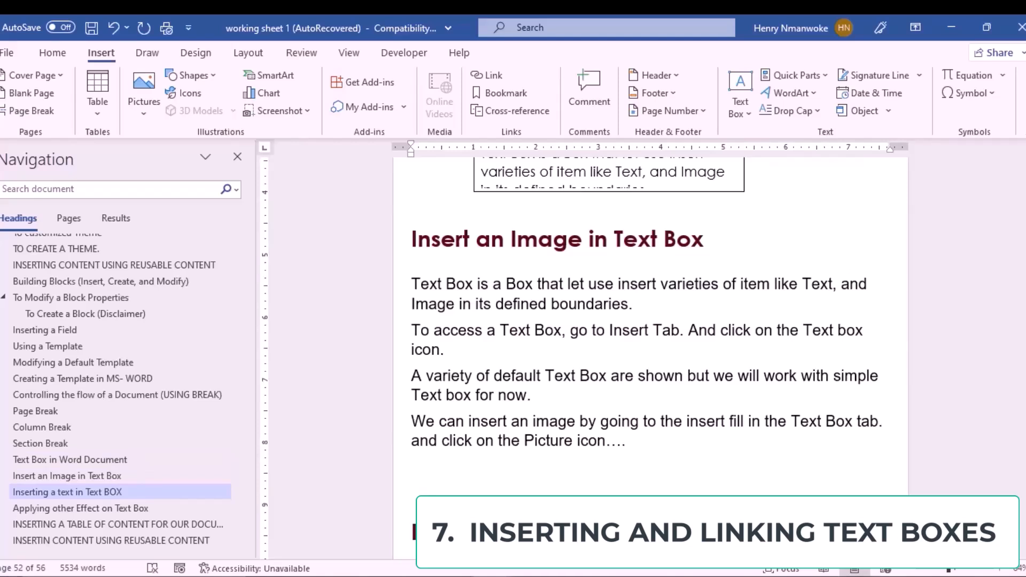
scroll(599, 390, down, 2)
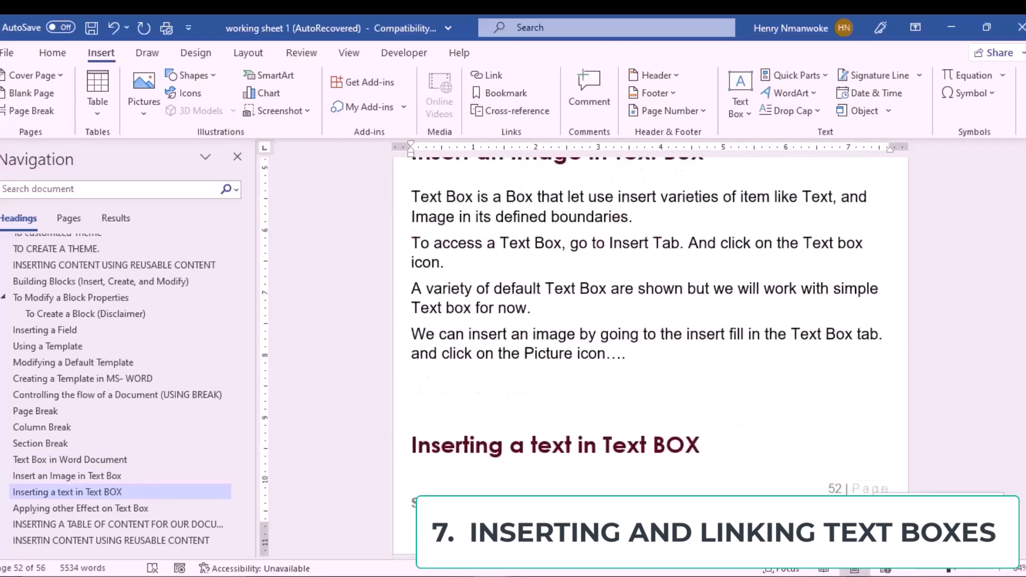
click(425, 416)
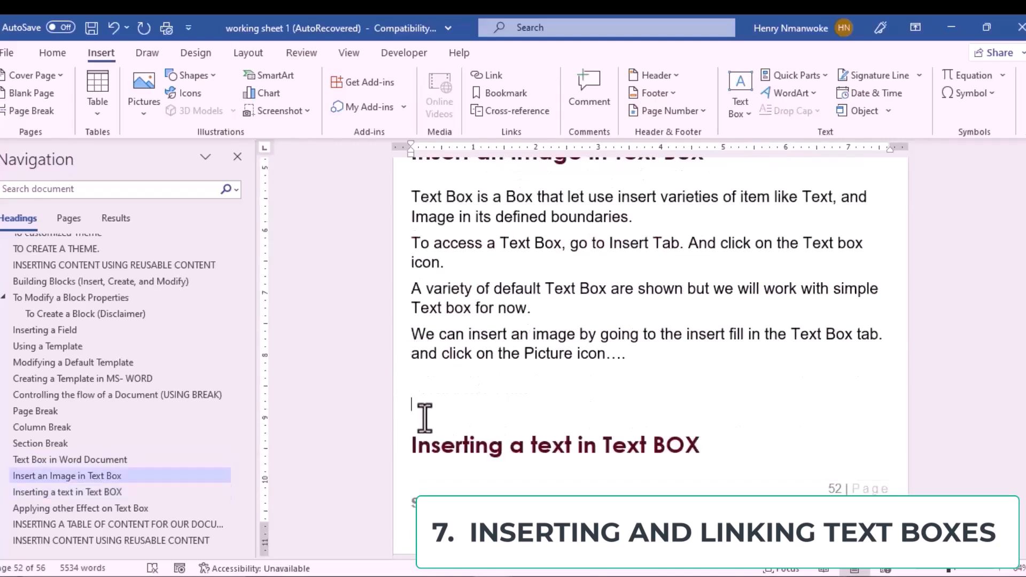
click(741, 92)
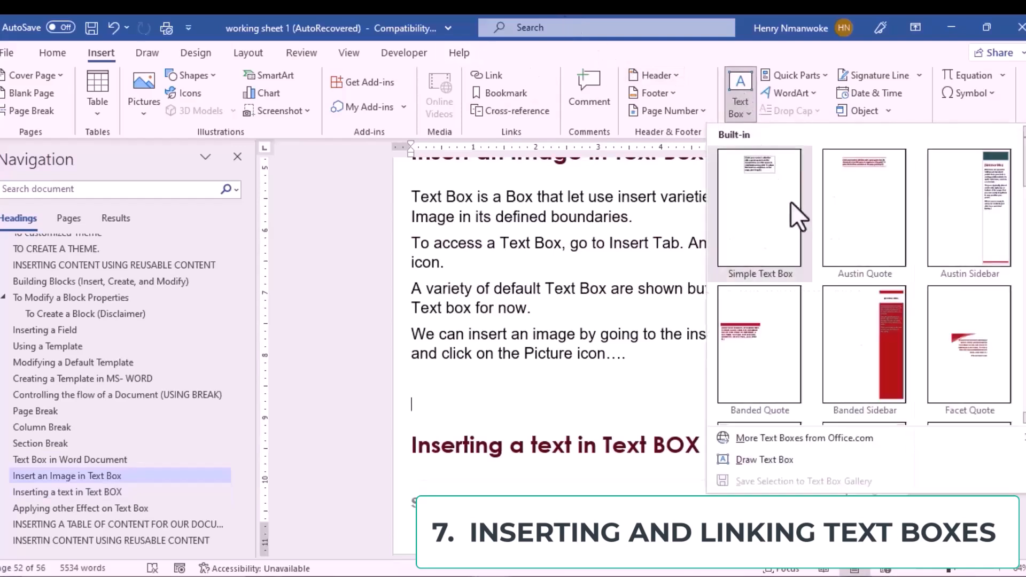
click(772, 221)
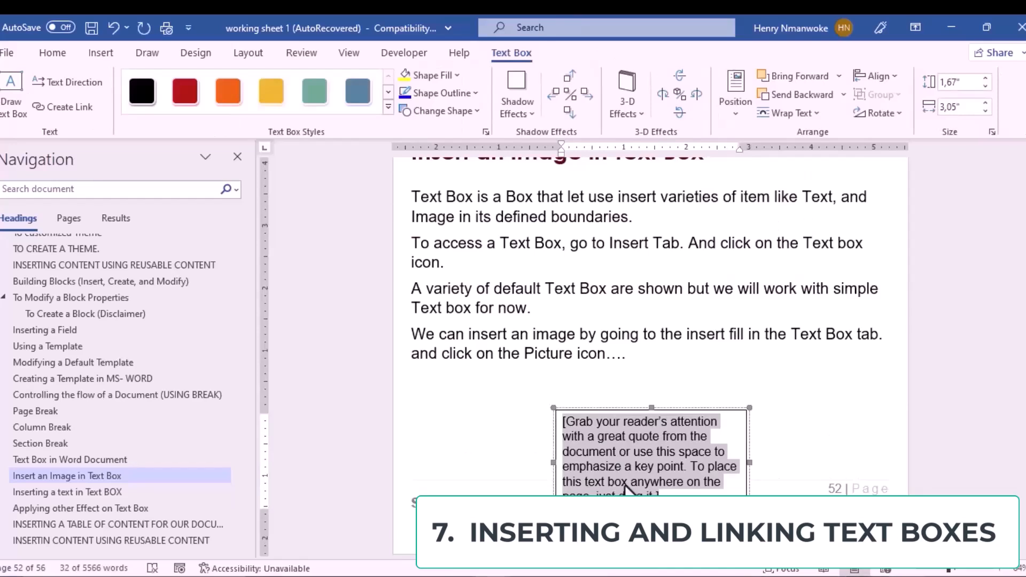
key(Delete)
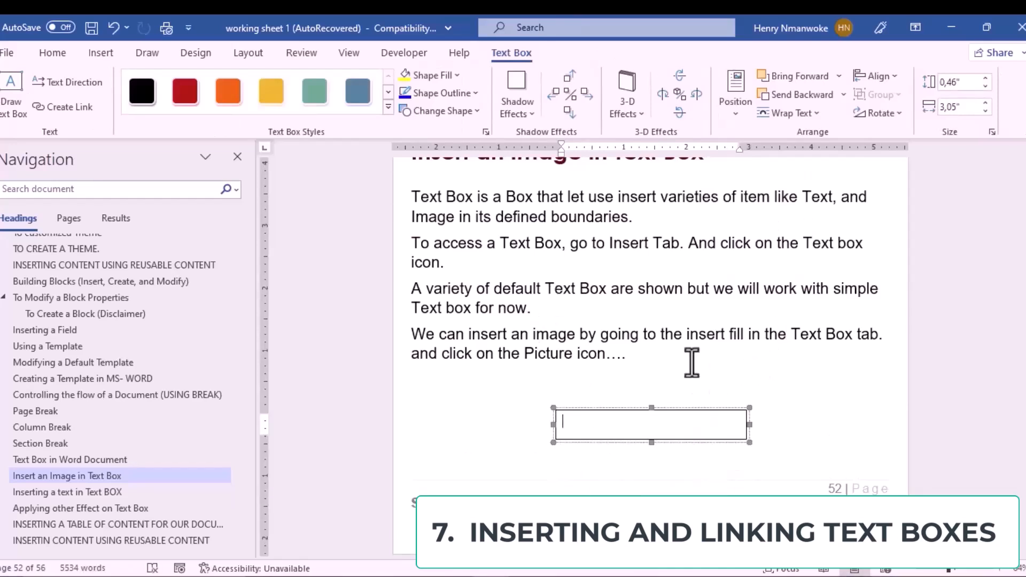
Step: Give the empty simple text box a red shape fill
click(562, 440)
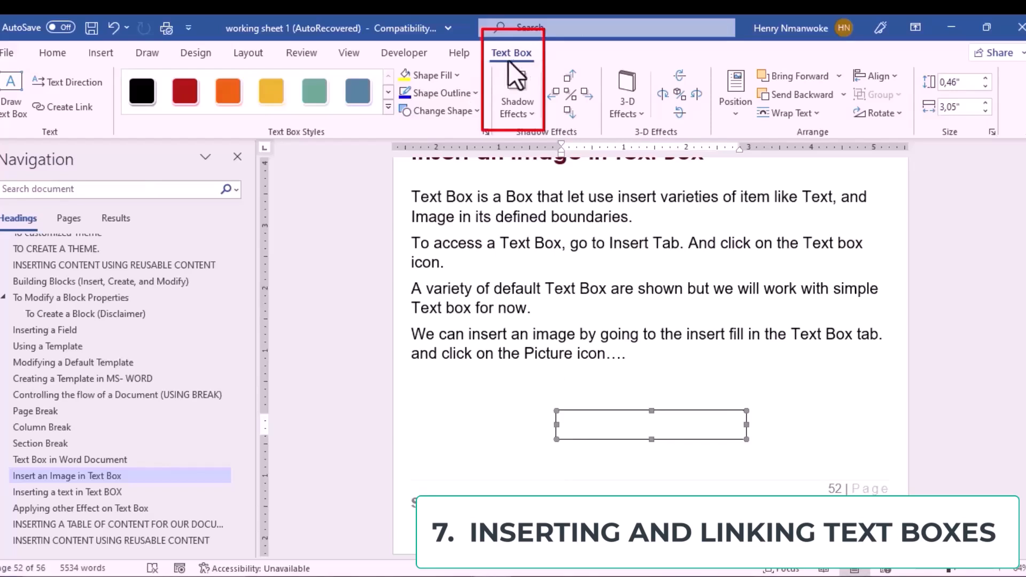
click(457, 76)
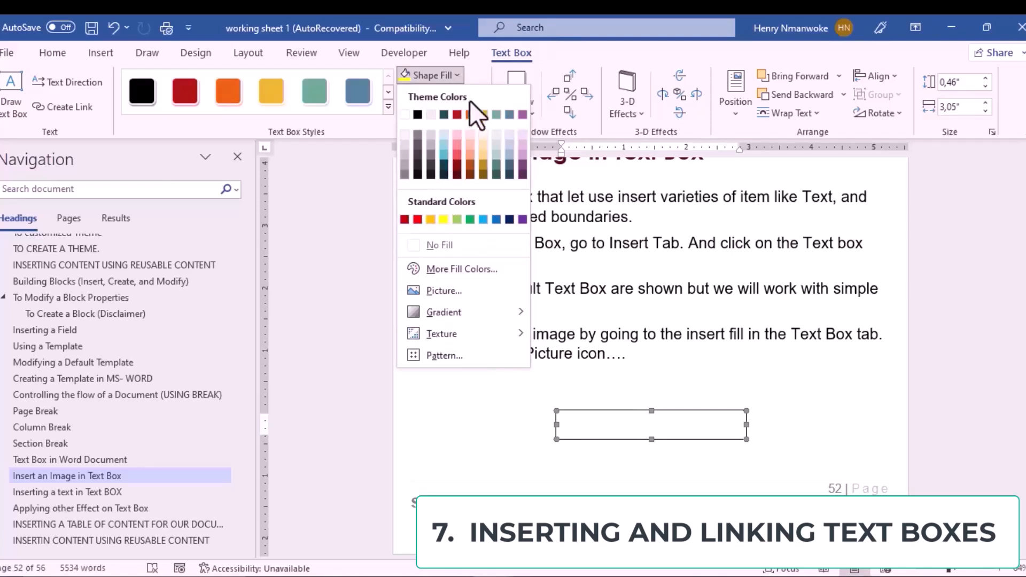
click(458, 156)
click(456, 76)
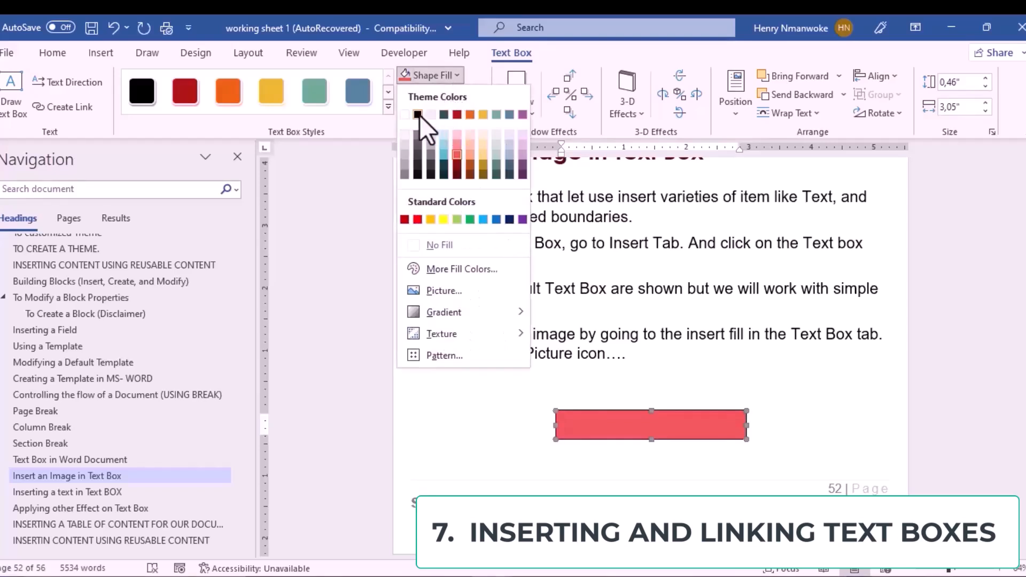
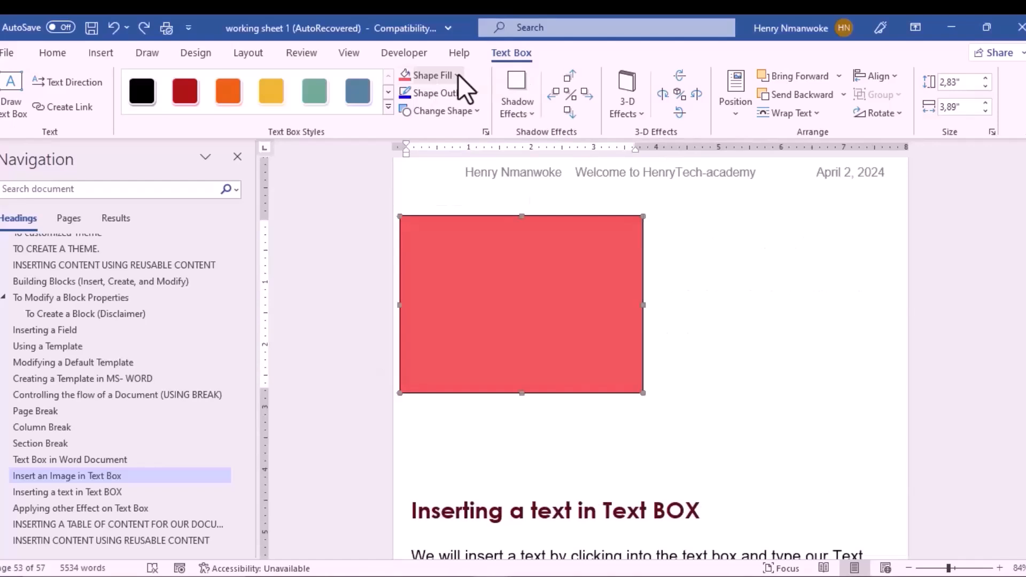
Step: Fill the red text box with the '30 Ways to Make Progress' picture from the computer
click(457, 74)
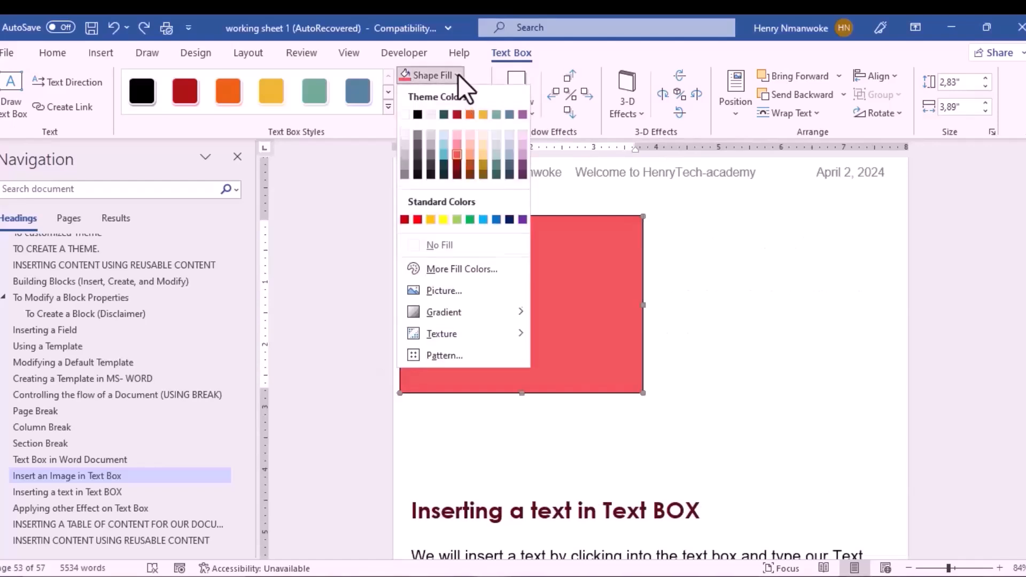
click(464, 291)
click(508, 337)
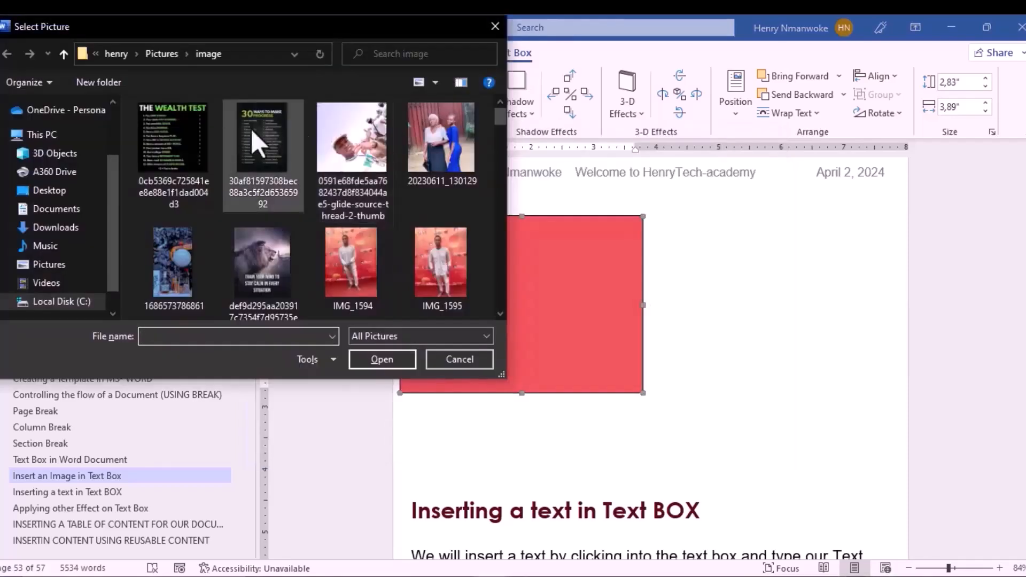
click(259, 145)
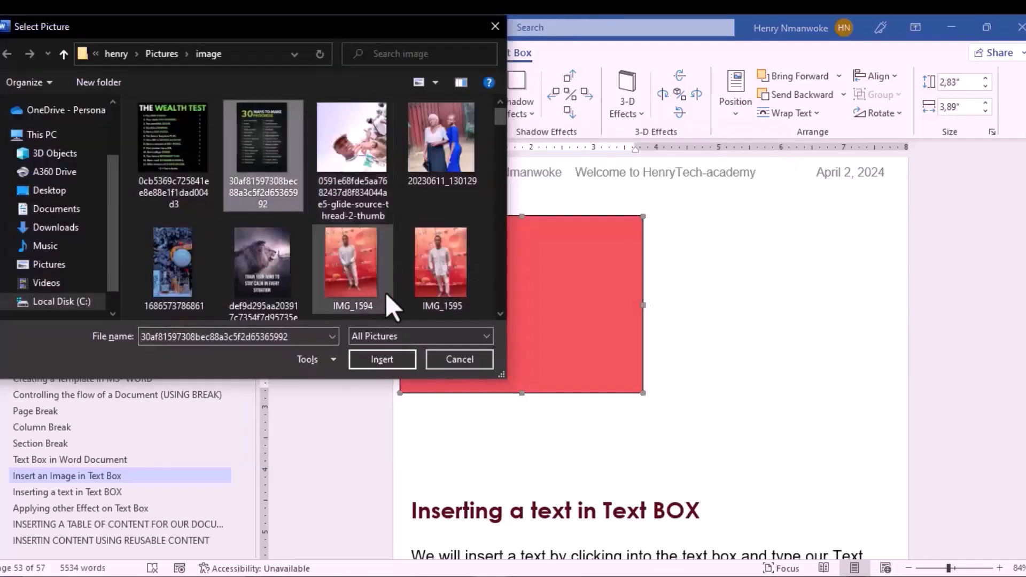
click(367, 359)
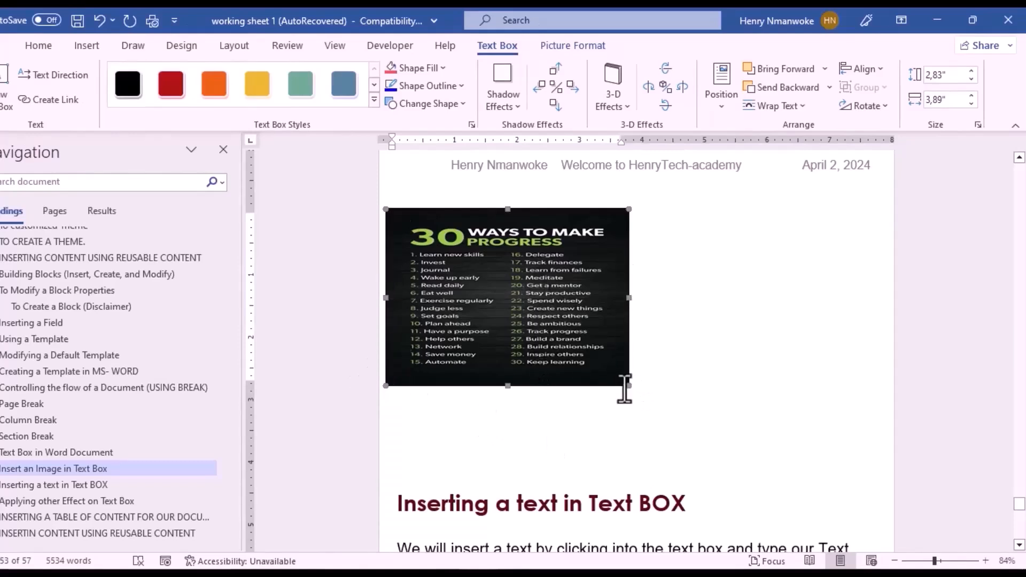
Step: Resize the picture-filled box to 4.37" by 6.28", stretching the image
drag(629, 387, 774, 482)
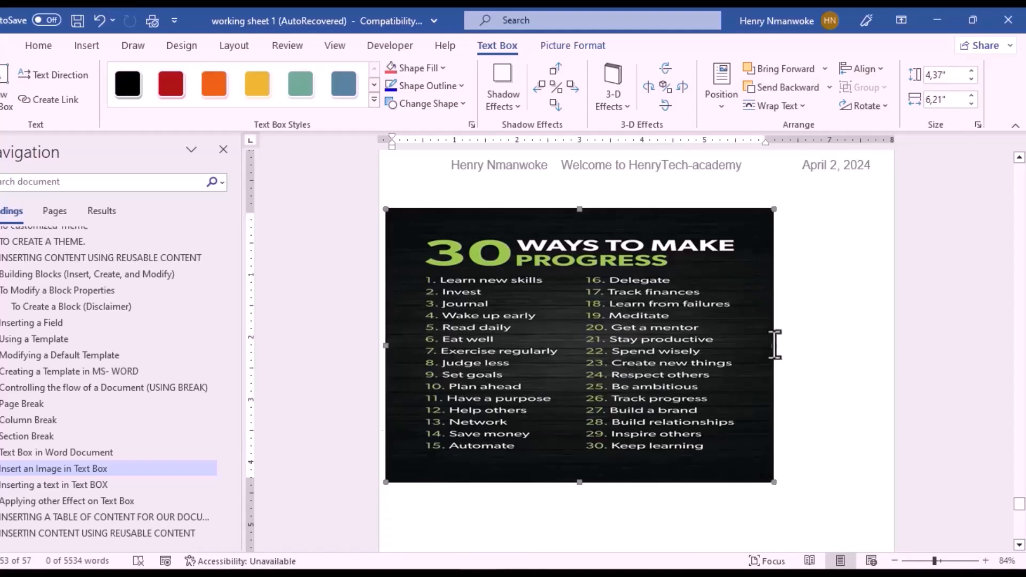
drag(764, 343, 745, 343)
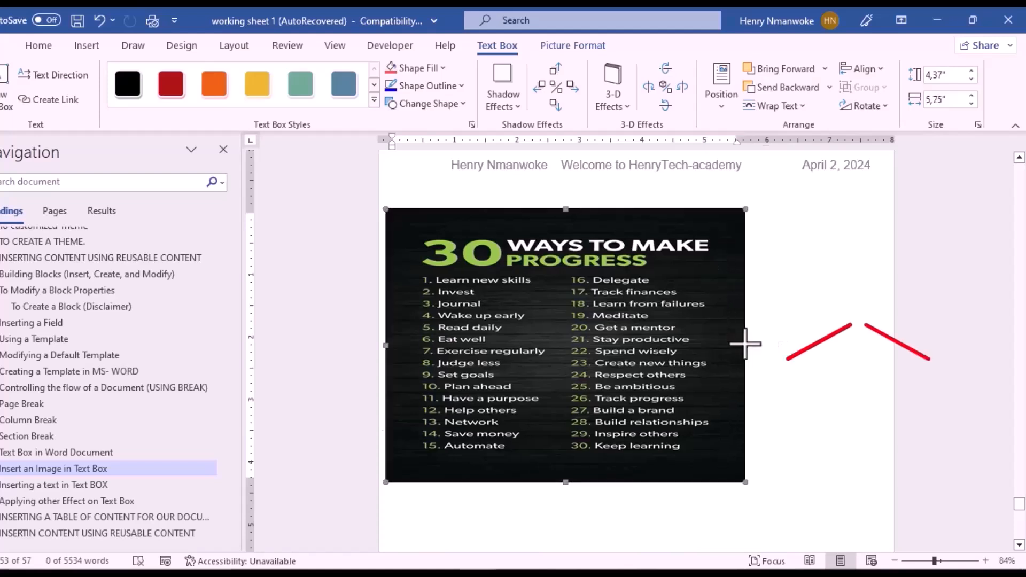
drag(723, 347, 669, 343)
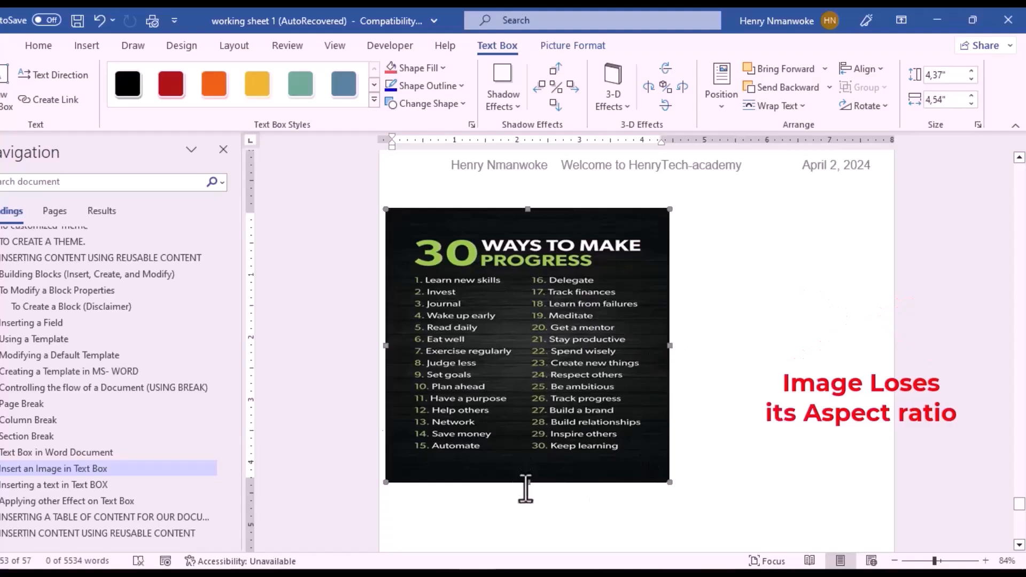
drag(670, 209, 779, 208)
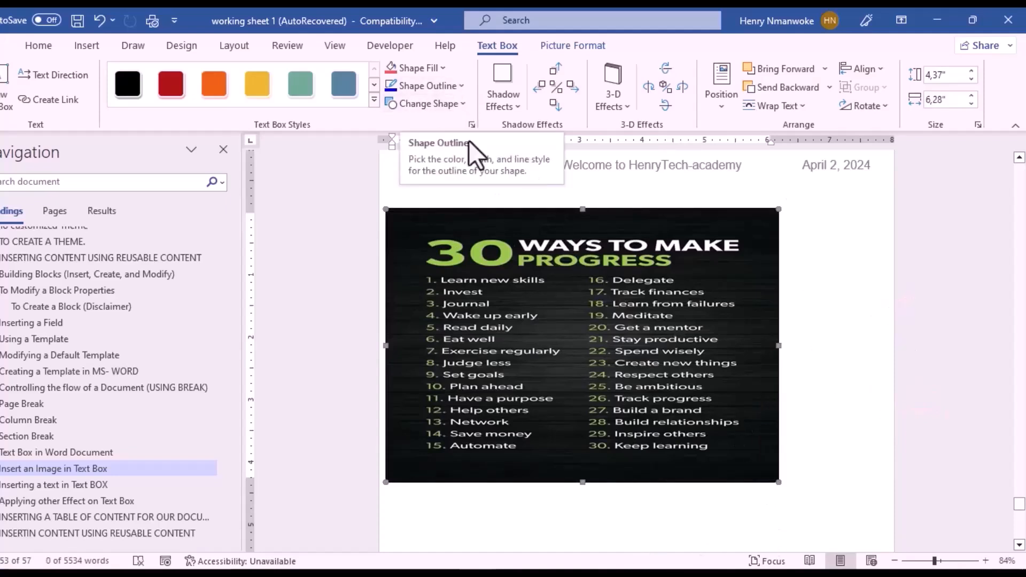
Step: Set the picture box's outline weight to 6 pt
click(455, 85)
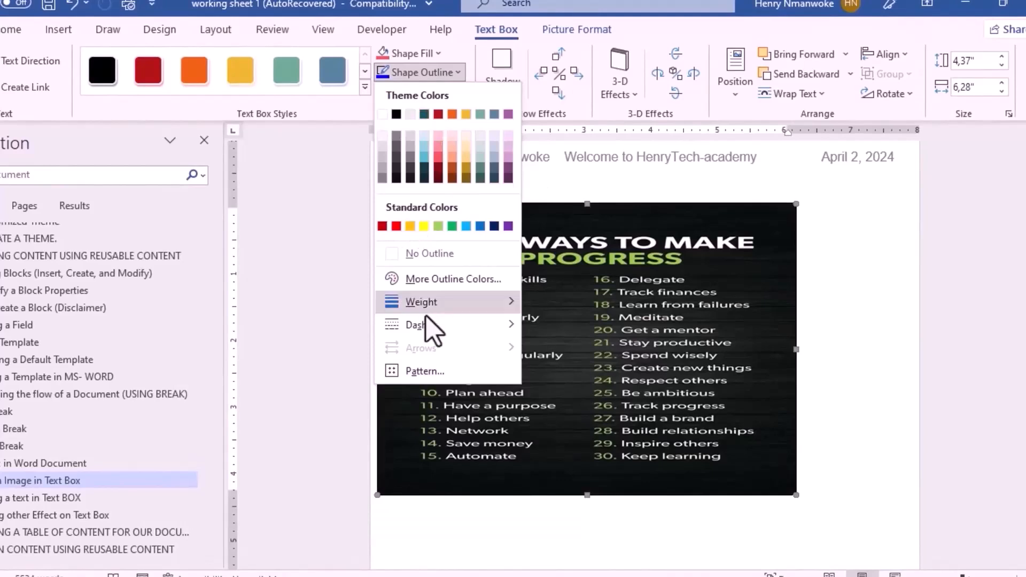
mouse_move(440, 309)
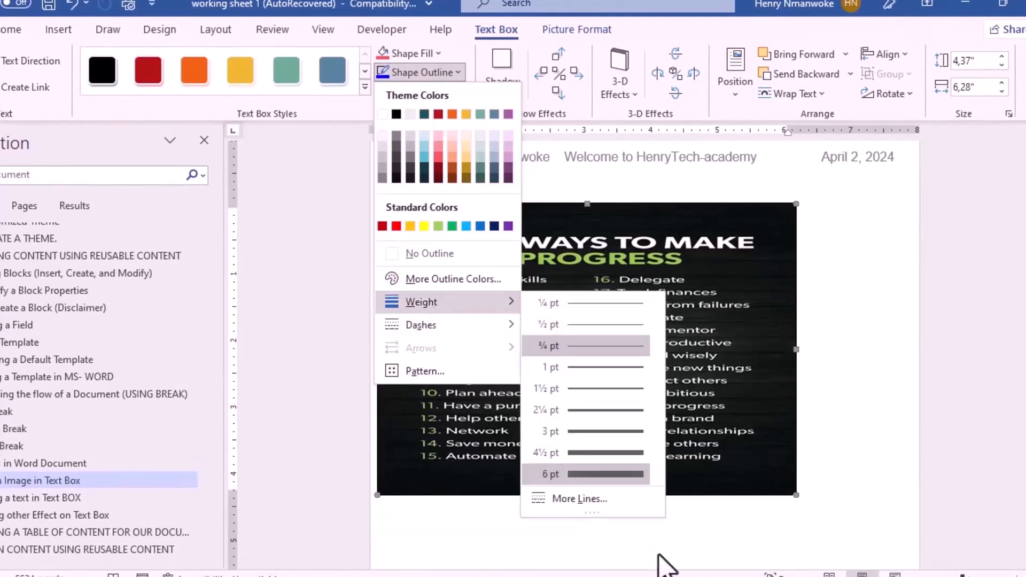
click(626, 475)
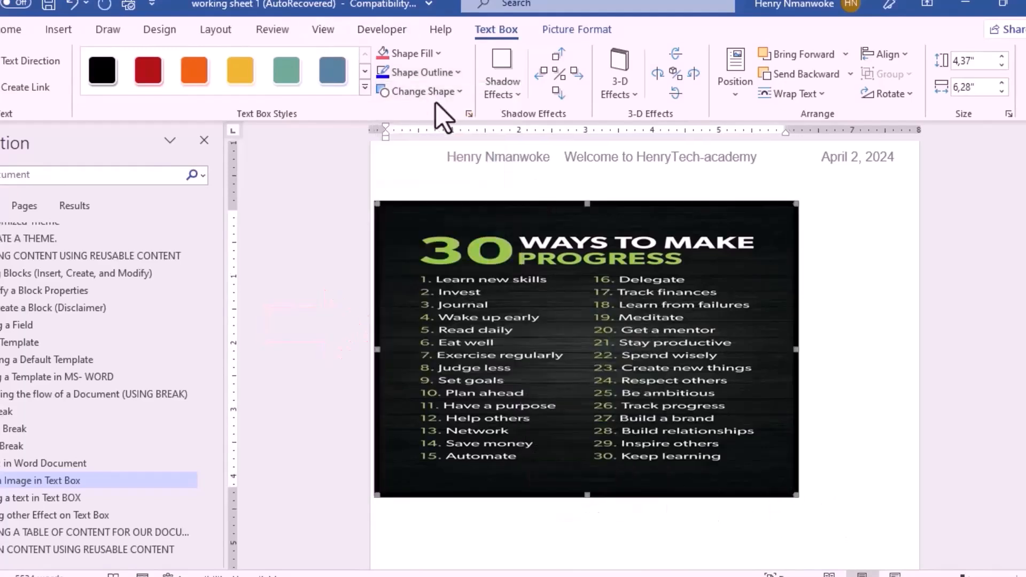
Step: Try Diamond and Parallelogram shapes, revert to Rectangle, then view the shadow effects
click(453, 96)
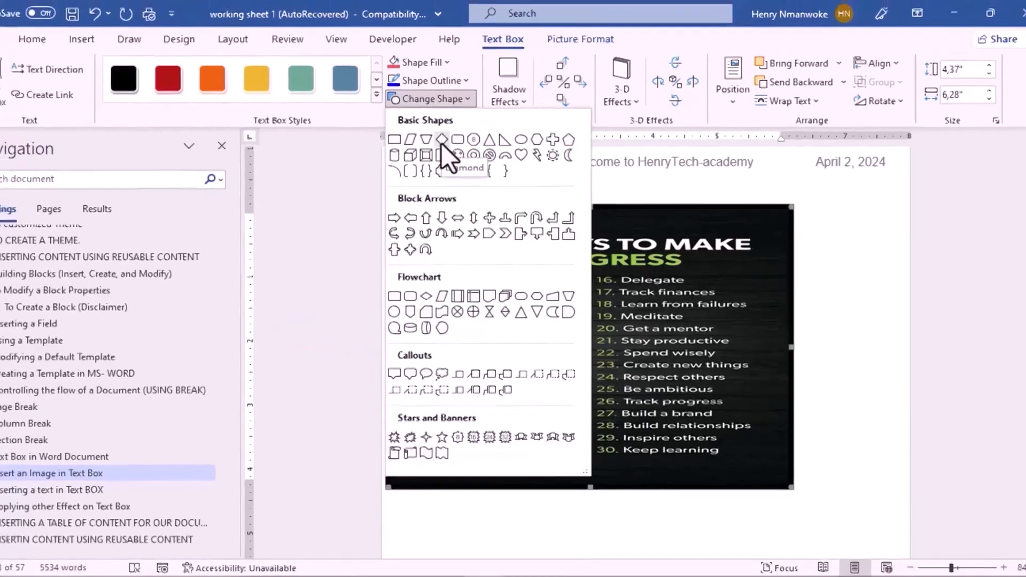
click(433, 133)
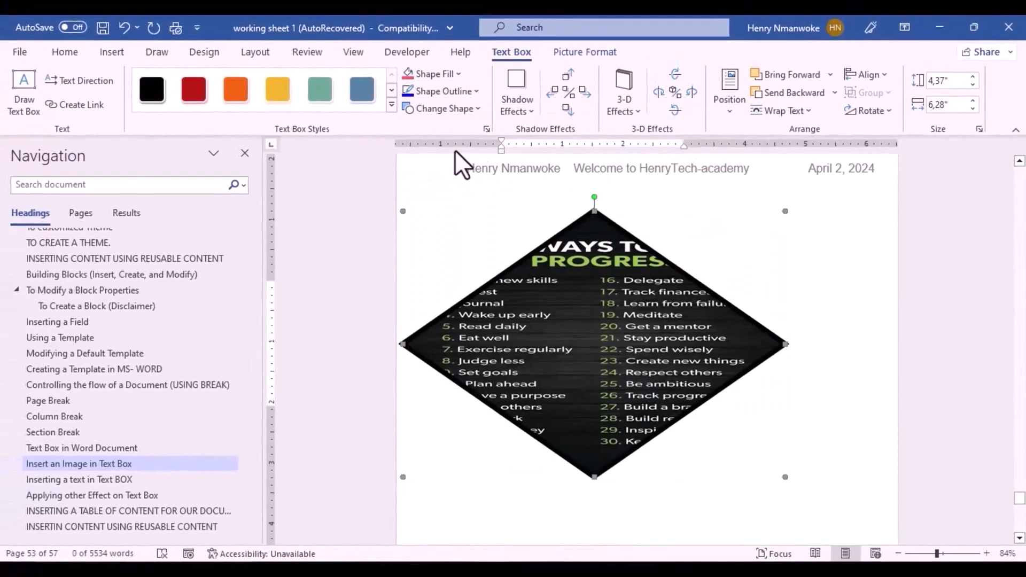
click(473, 130)
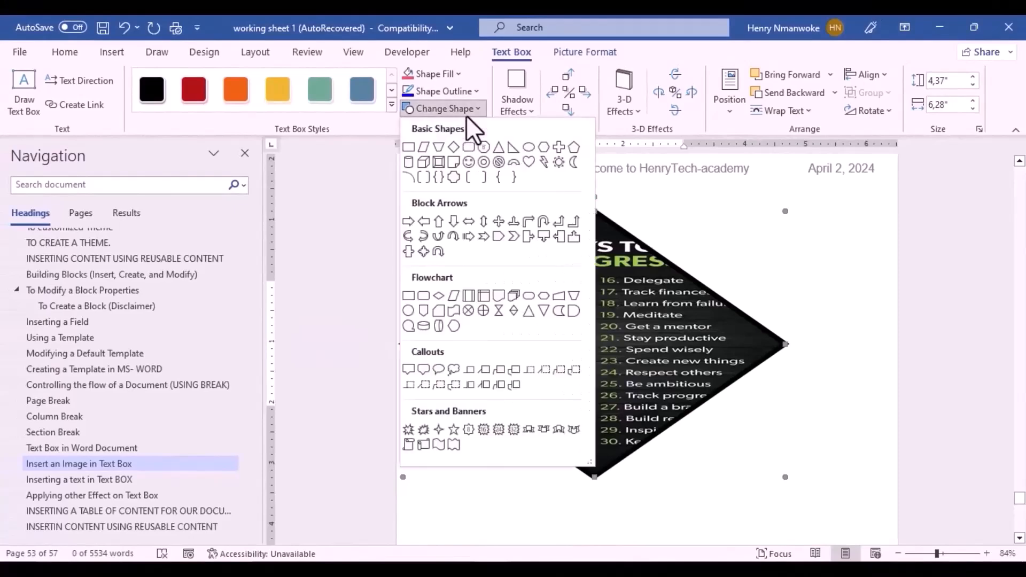
click(425, 149)
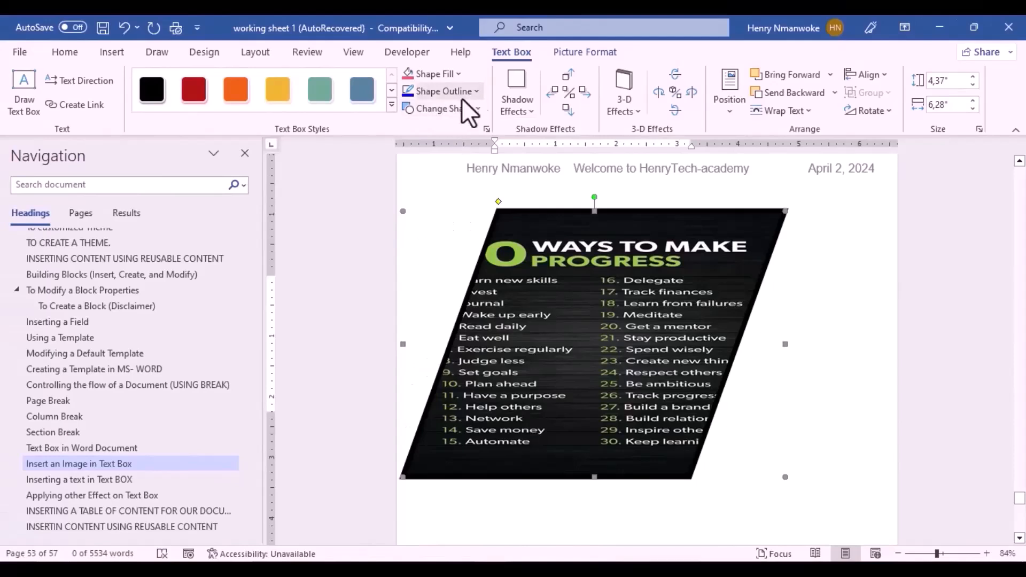
click(475, 108)
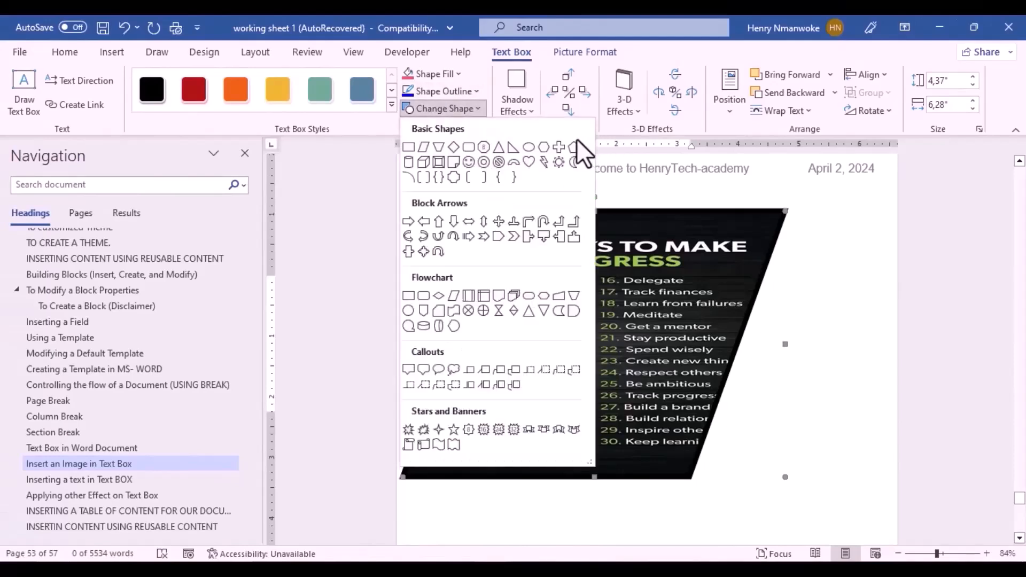
click(406, 147)
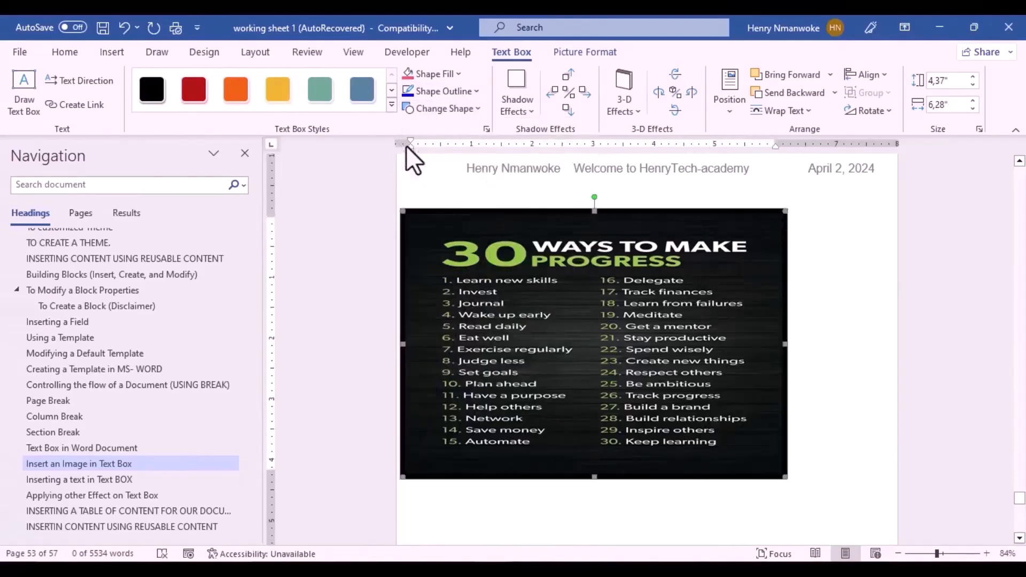
click(516, 118)
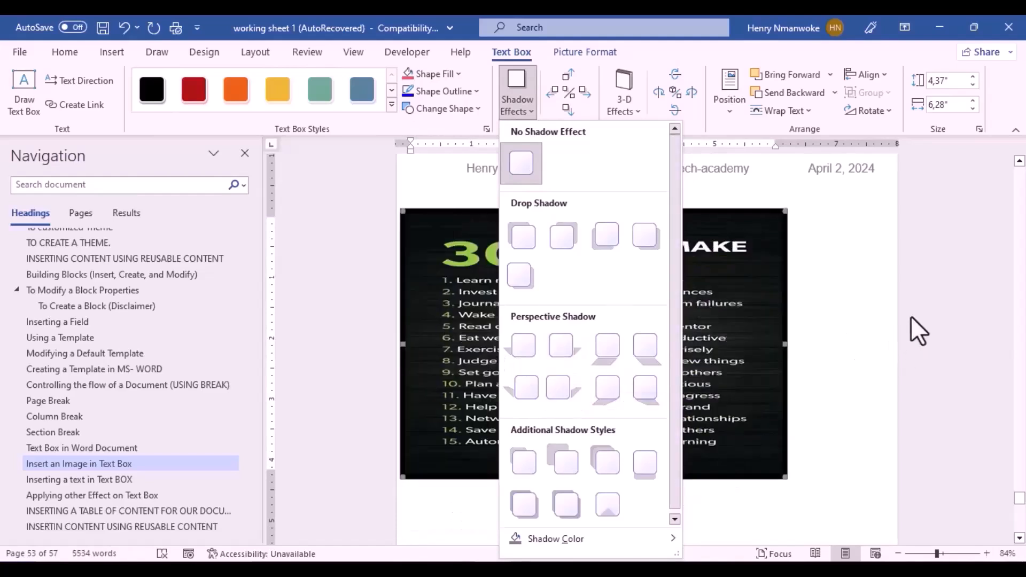
Step: Dismiss the shadow choices and push the 'Inserting a text in Text BOX' section onto page 54
key(Escape)
click(998, 423)
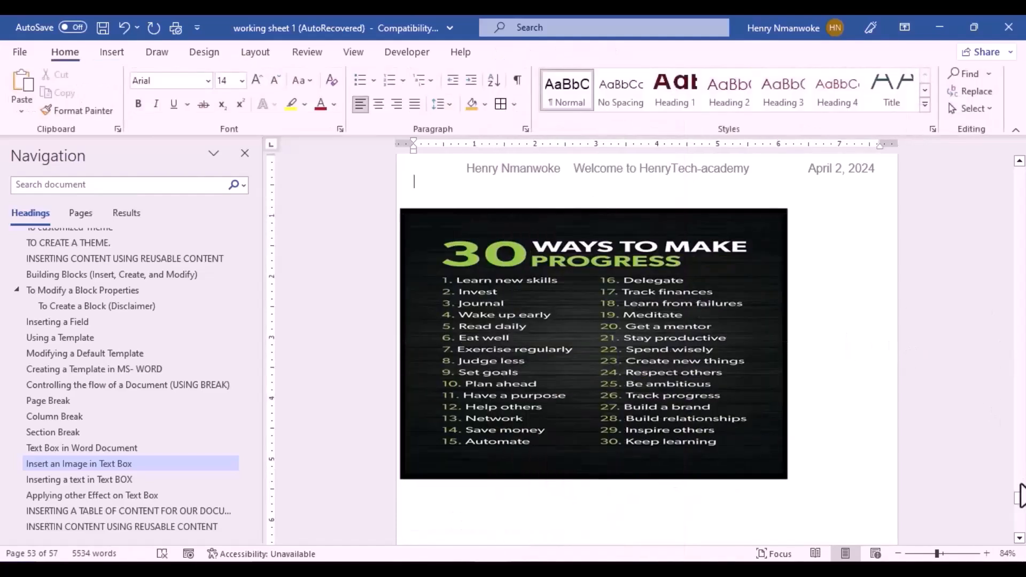
drag(1022, 508, 1021, 511)
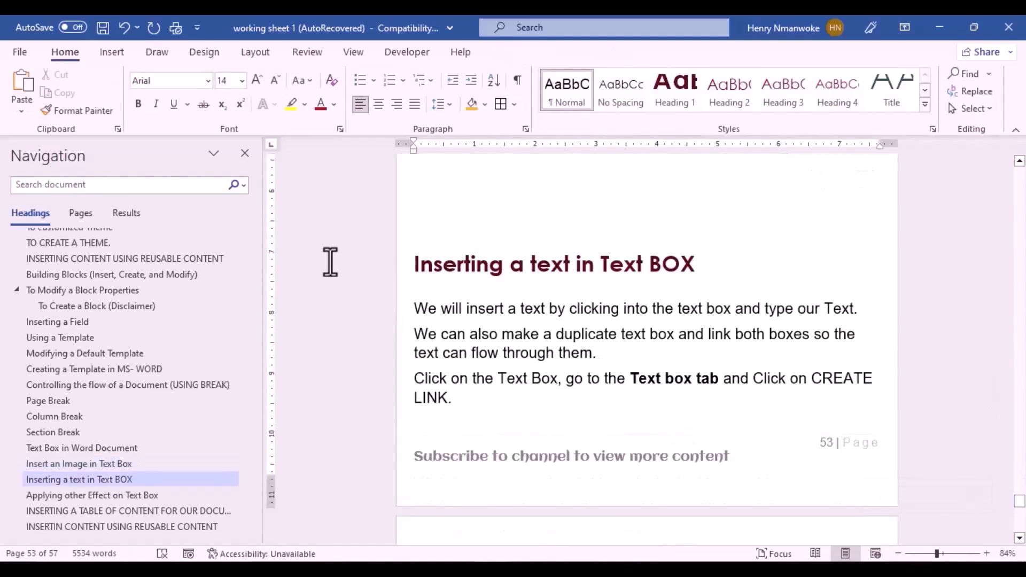
click(434, 216)
key(Return)
key(Return)
key(Return)
key(Return)
key(Return)
key(Return)
key(Return)
key(Return)
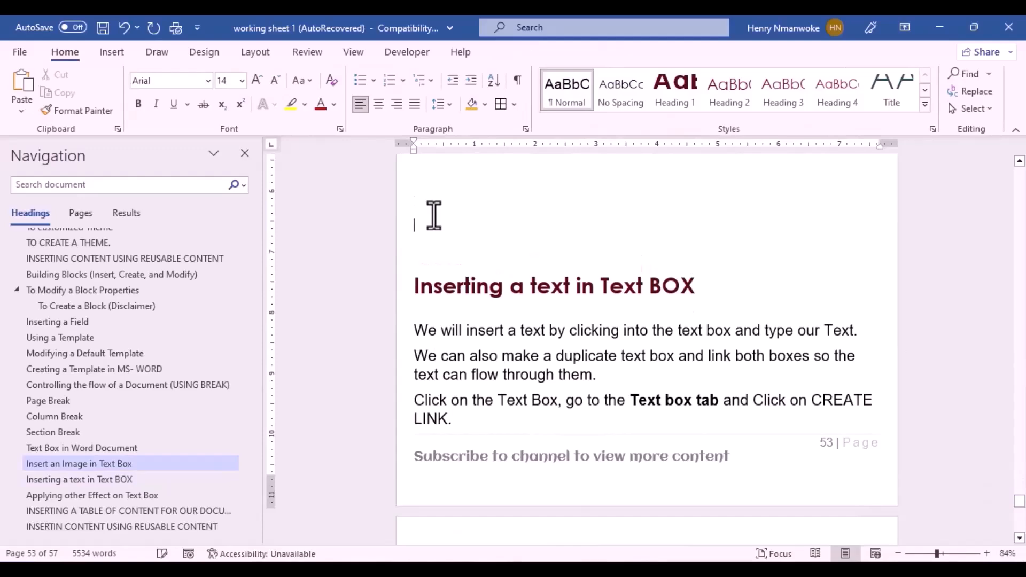
key(Return)
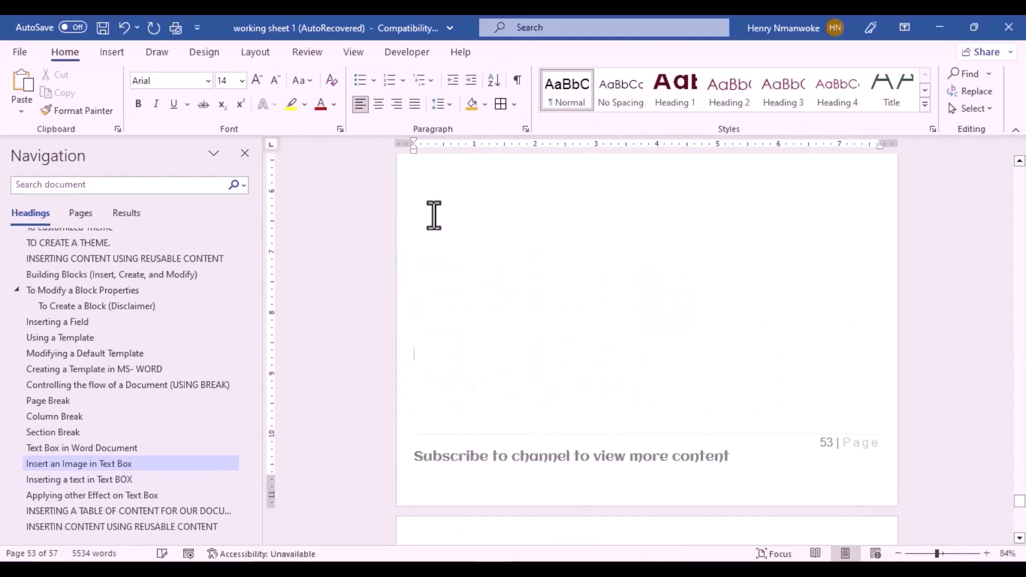
scroll(1024, 539, down, 5)
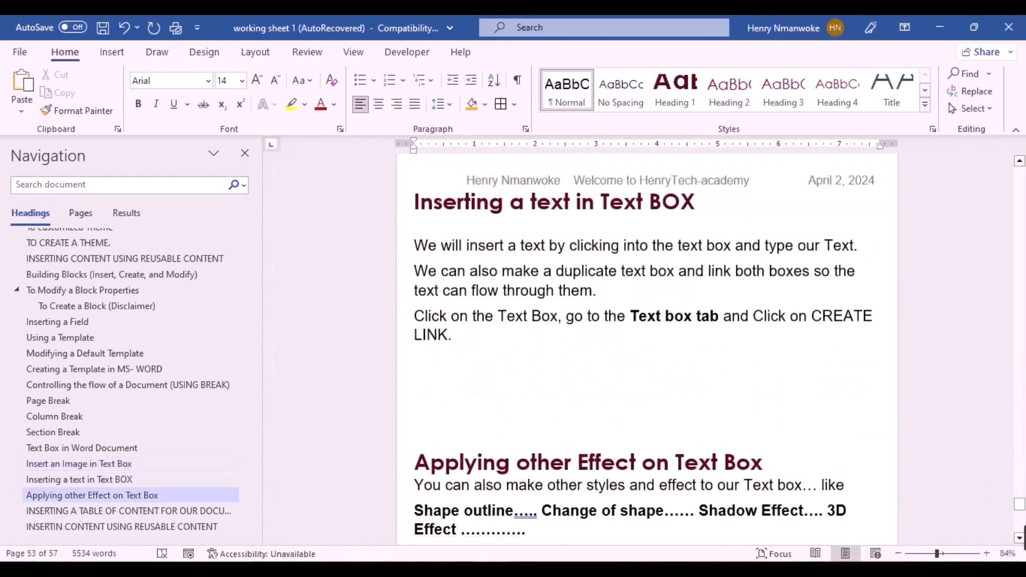
click(467, 410)
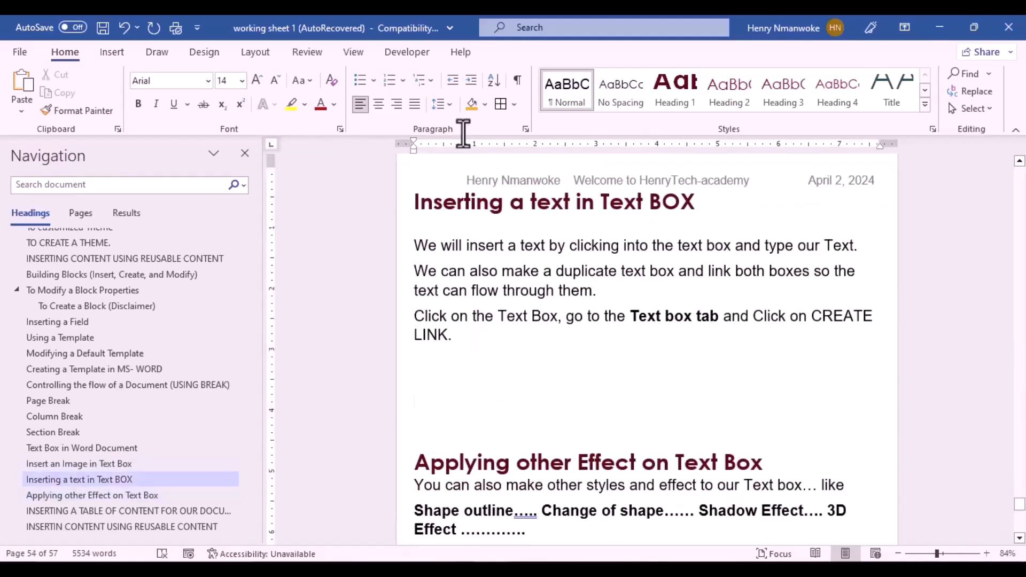
Step: Insert a Simple Text Box and drag it up and left below the section's instructions
click(113, 52)
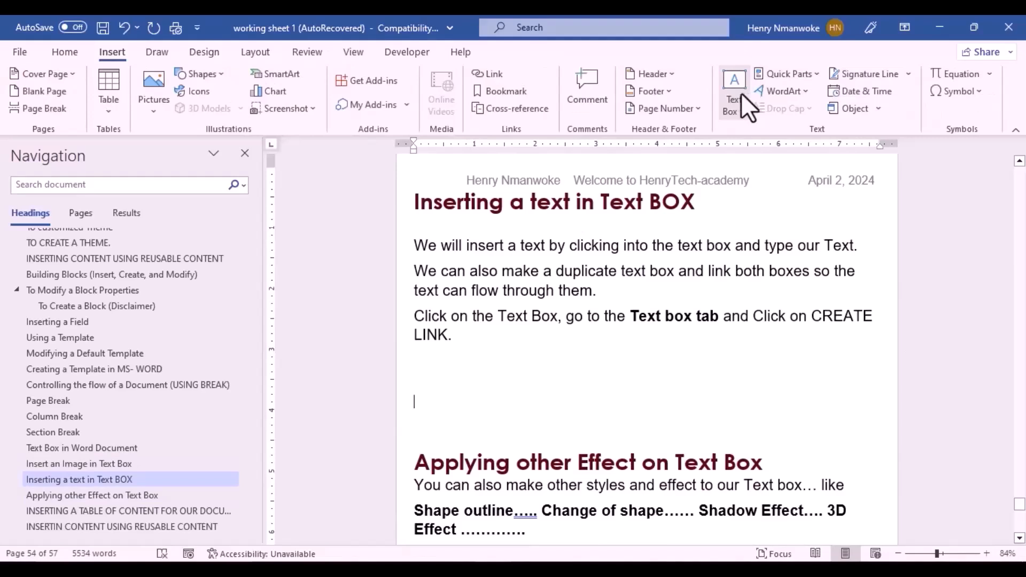
click(741, 92)
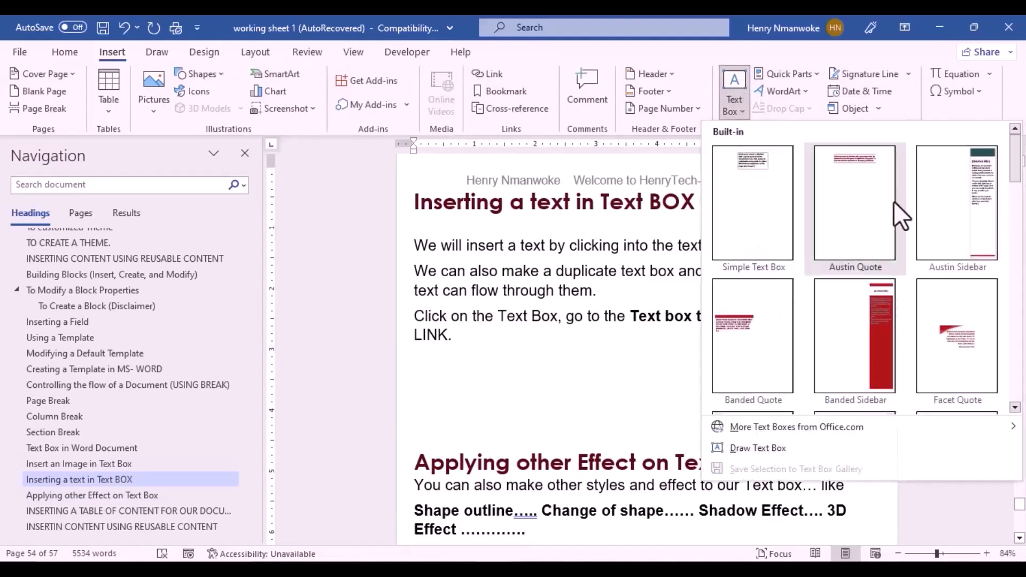
click(768, 188)
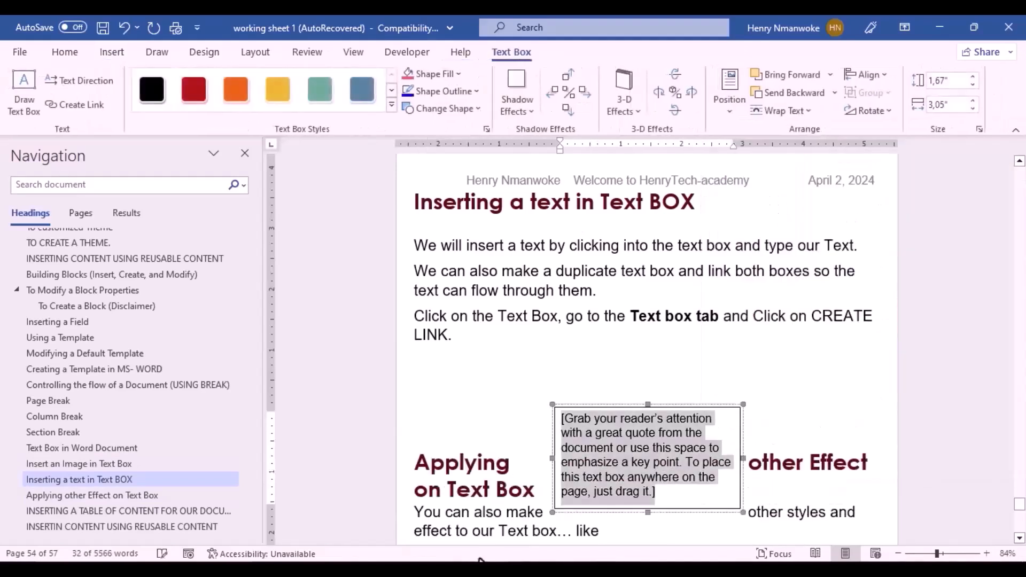
drag(567, 407, 472, 382)
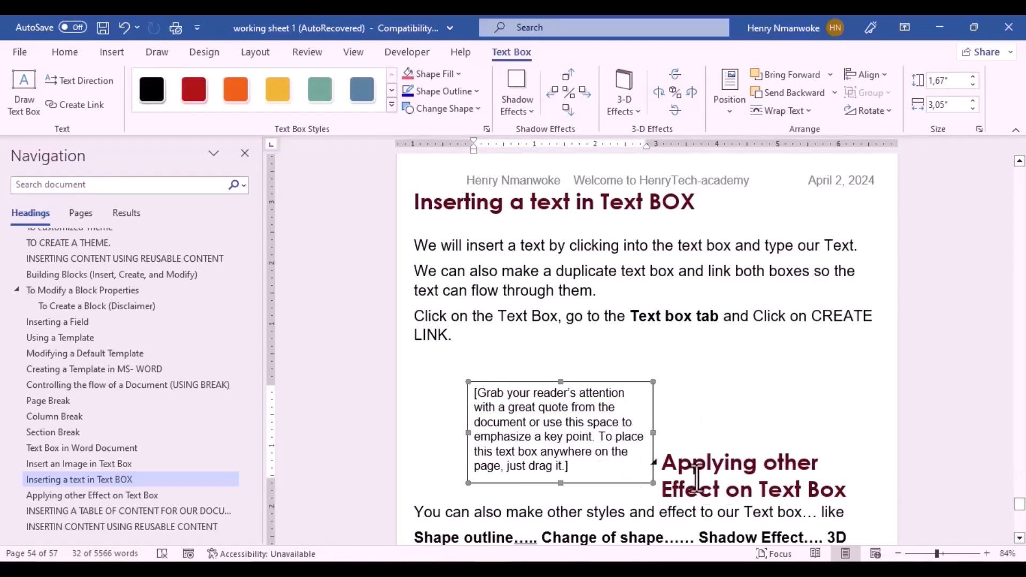
Step: Set the quote text box's wrapping to Top and Bottom
click(532, 412)
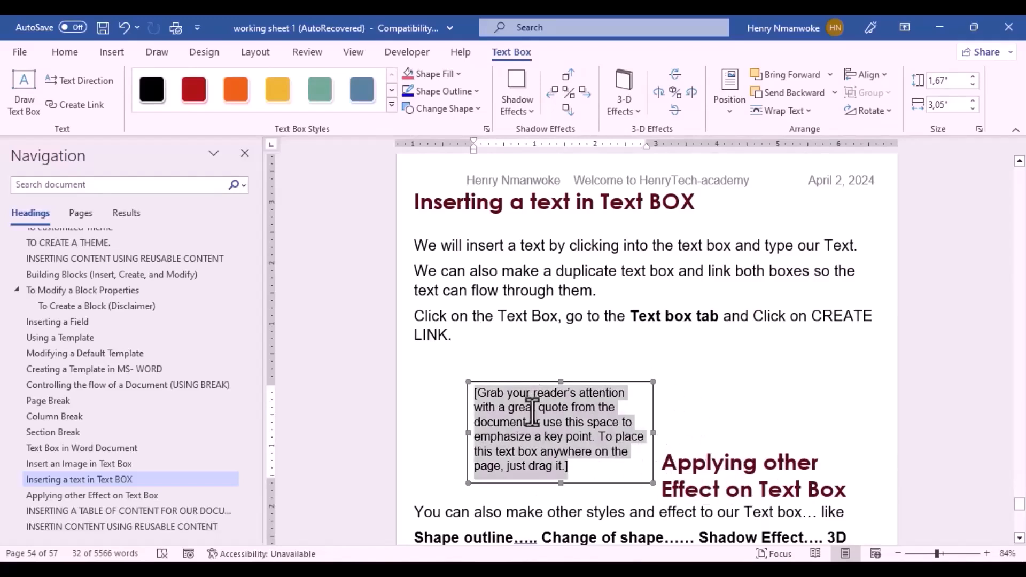
click(468, 384)
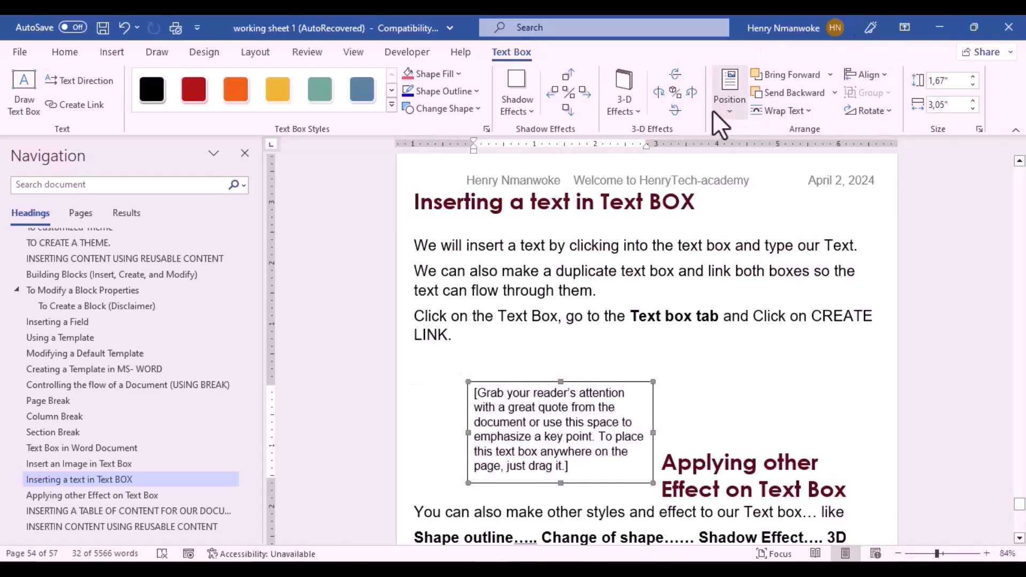
click(805, 113)
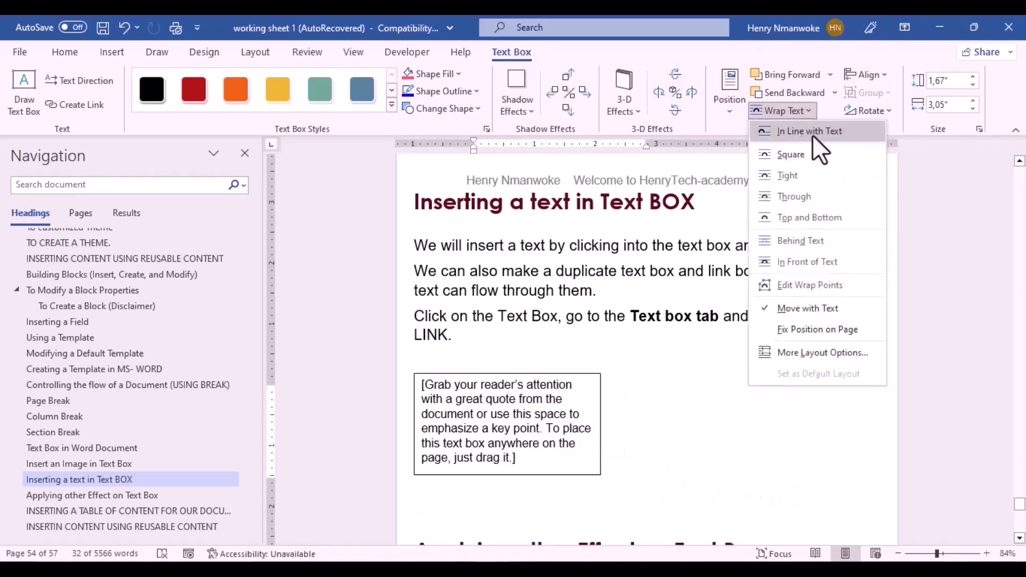
click(812, 219)
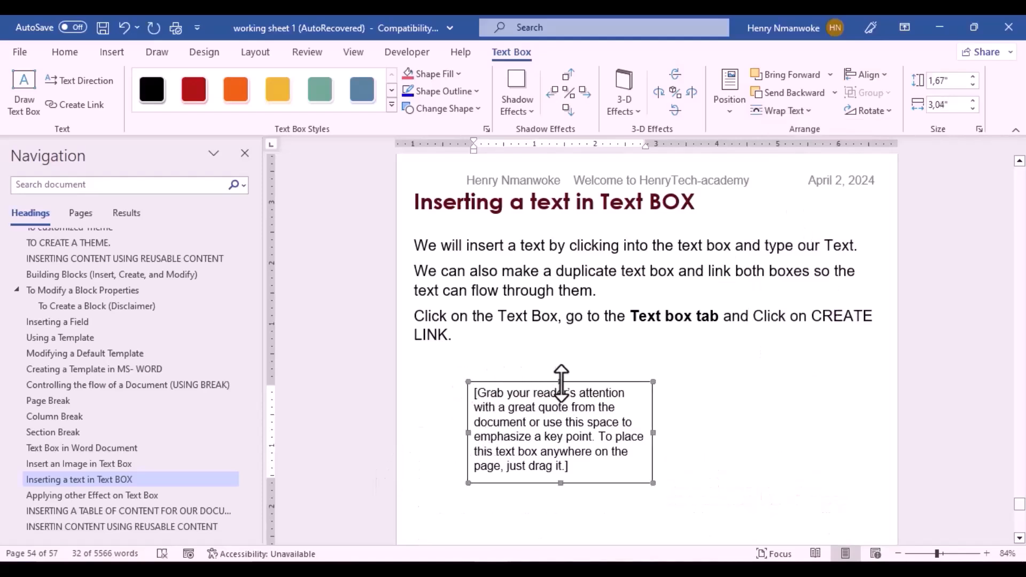
Step: Position the quote box at the left margin just below the LINK. paragraph
drag(481, 385, 443, 414)
drag(440, 415, 410, 452)
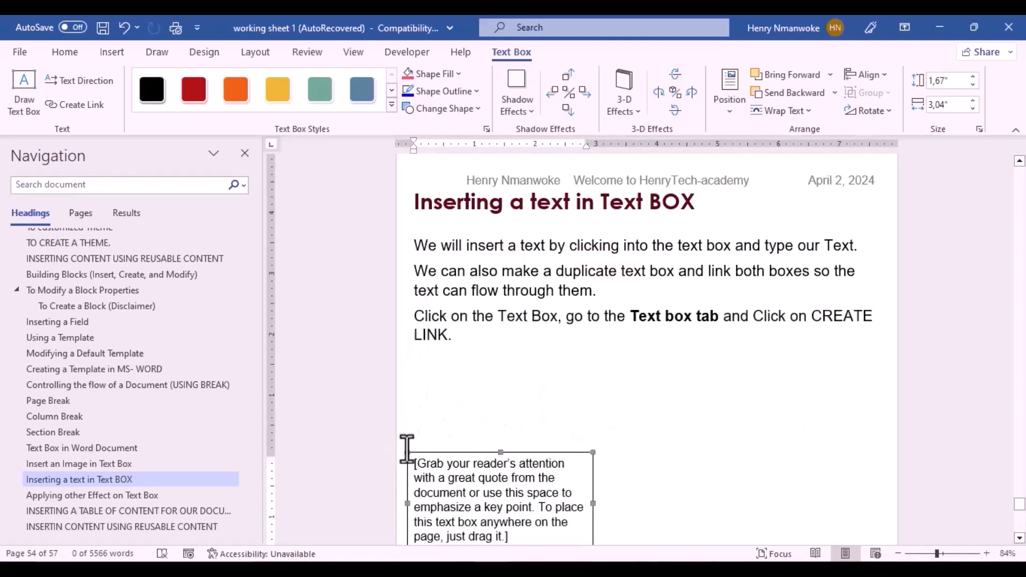
click(783, 111)
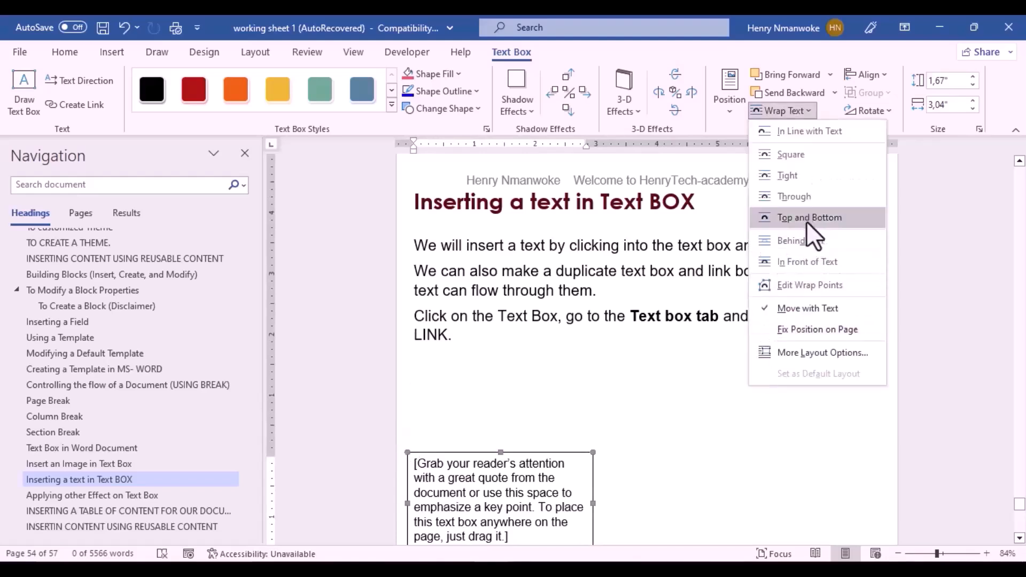
click(438, 428)
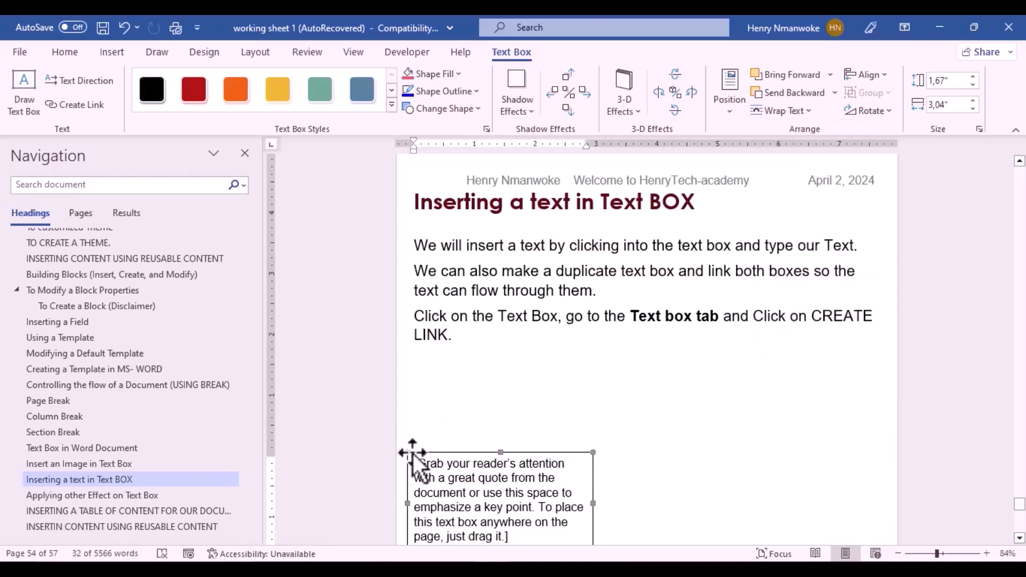
drag(412, 453, 408, 383)
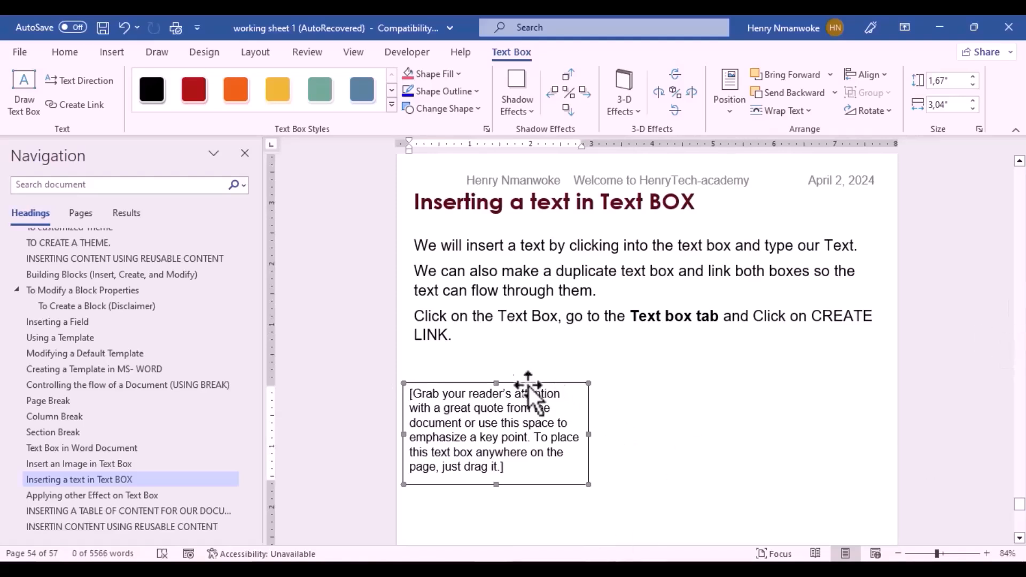
Step: Replace the placeholder with 'The Text Box is used to insert text document and other object'
click(436, 429)
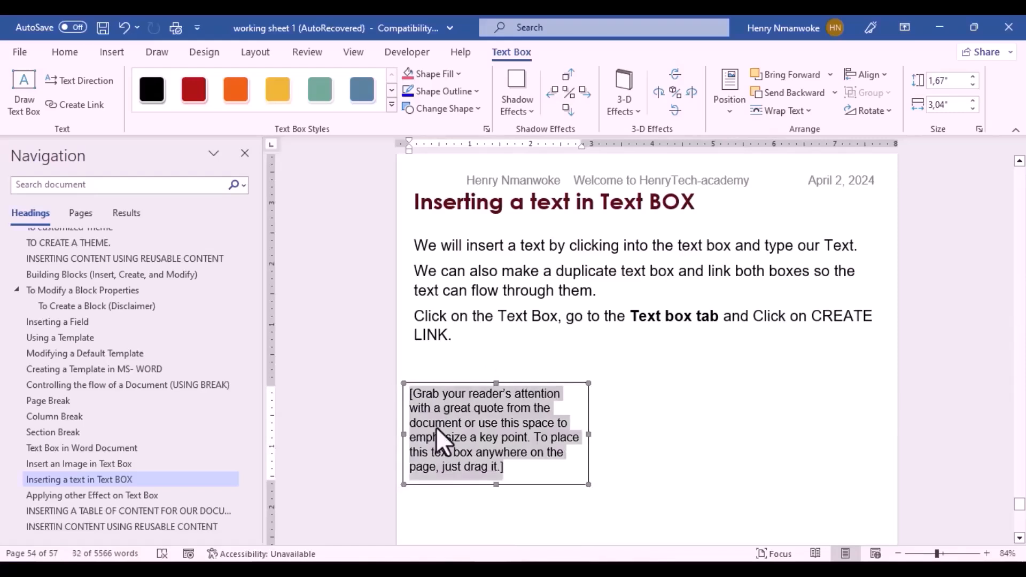
key(BackSpace)
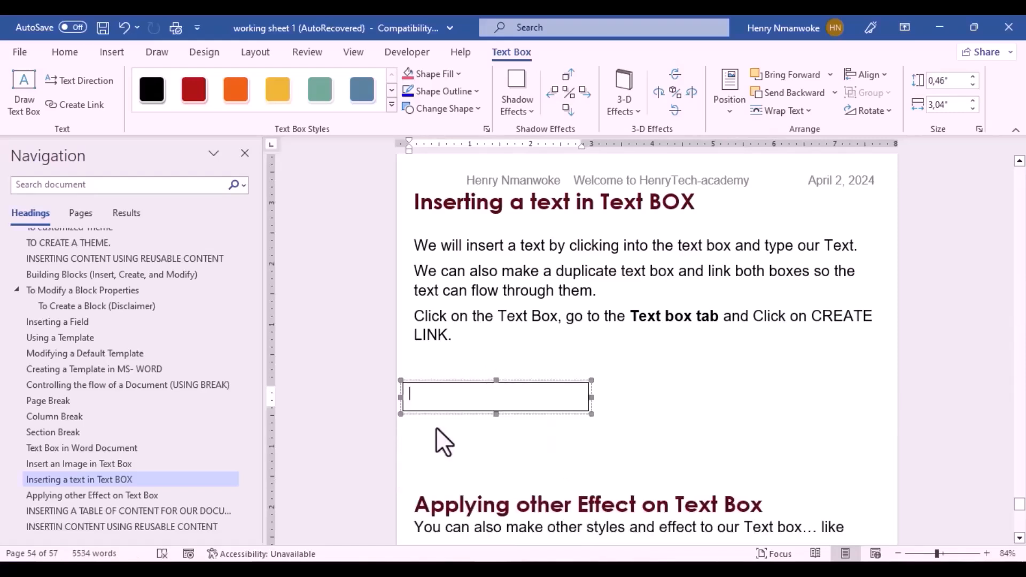
text(The Text Box is used to insert text document and o)
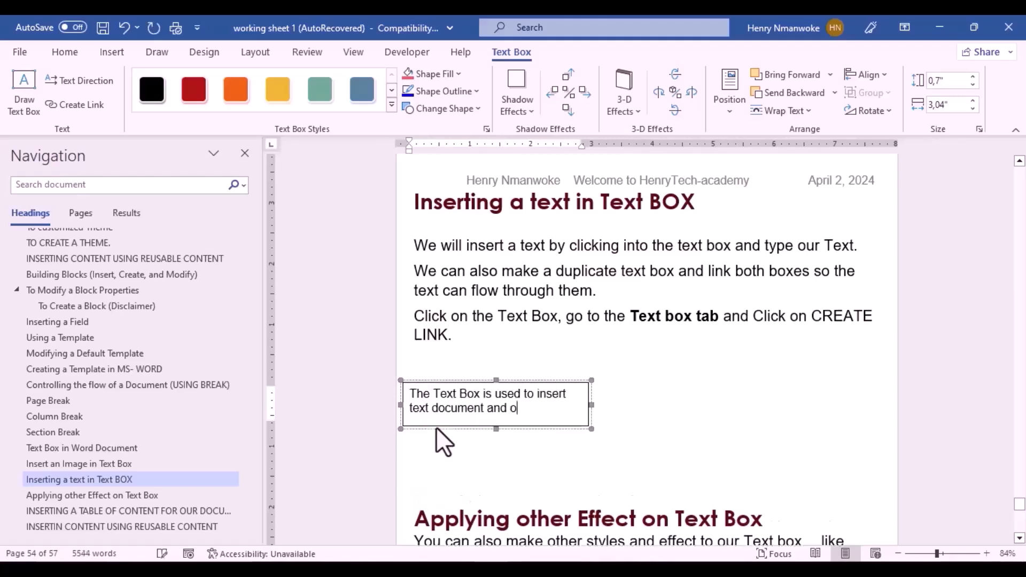
text(ther object)
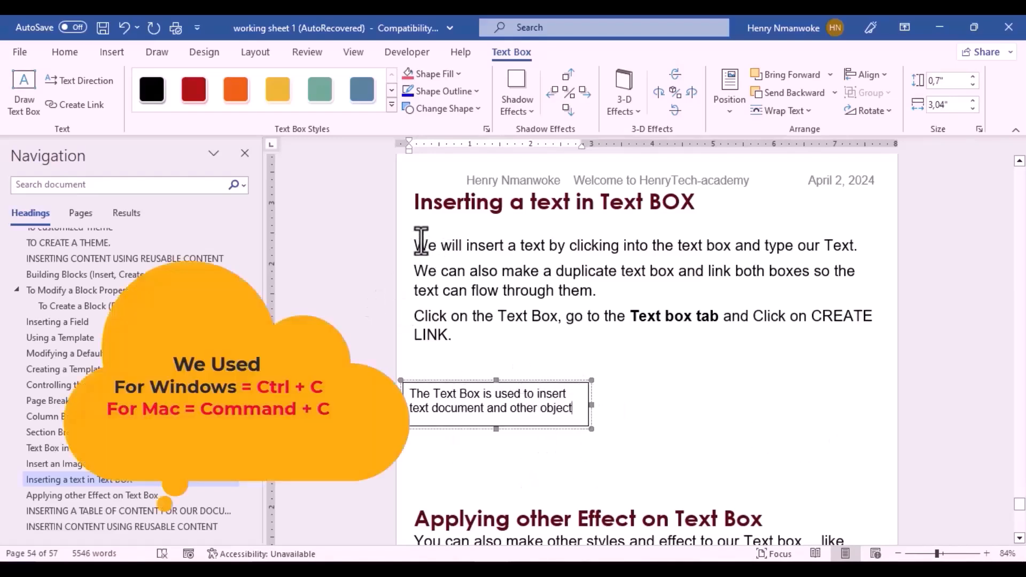
Step: Copy the paragraphs from 'We will insert' to 'LINK.' and paste them on a new line in the box
drag(420, 243, 454, 350)
key(ctrl+c)
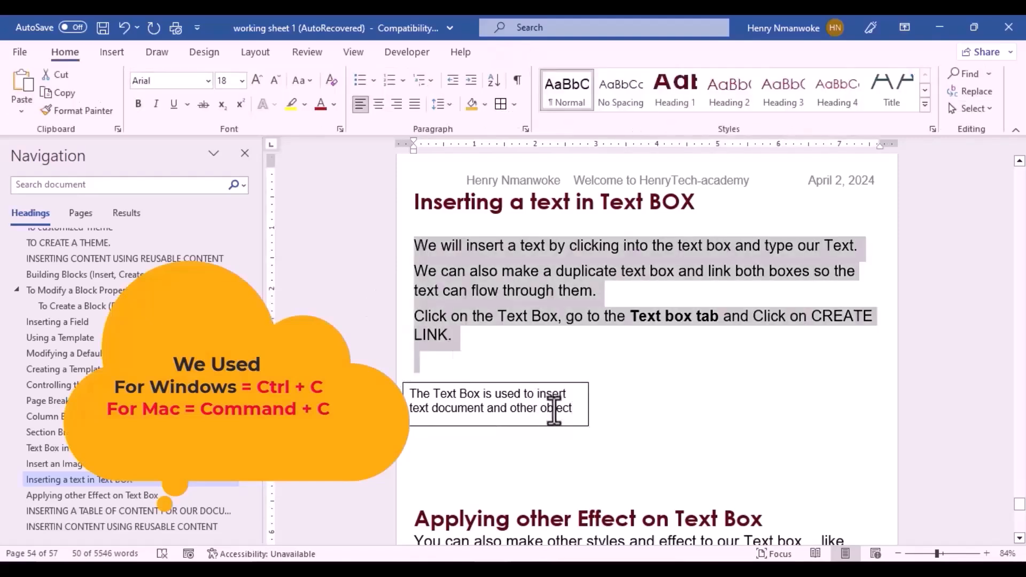
click(574, 413)
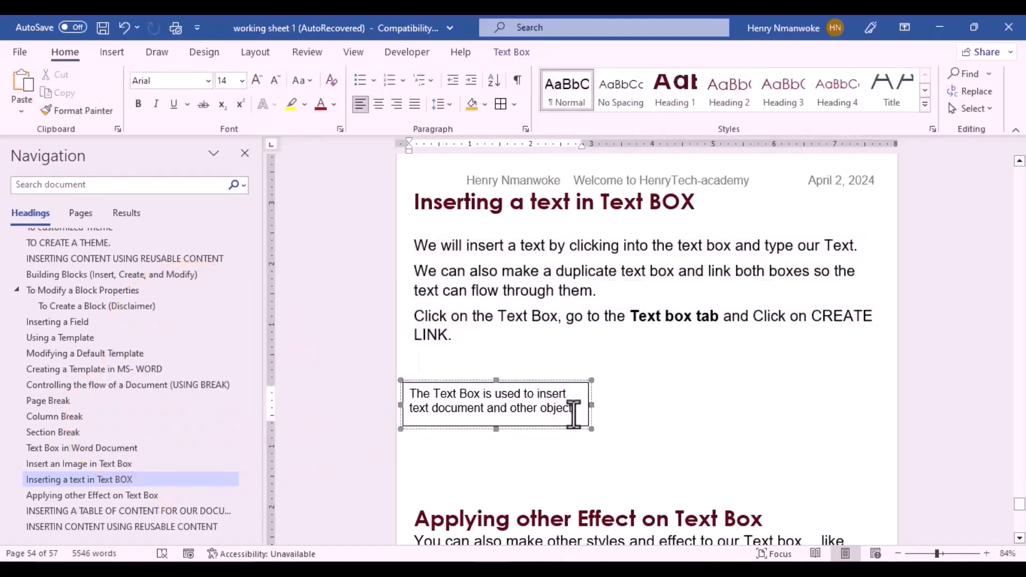
key(Return)
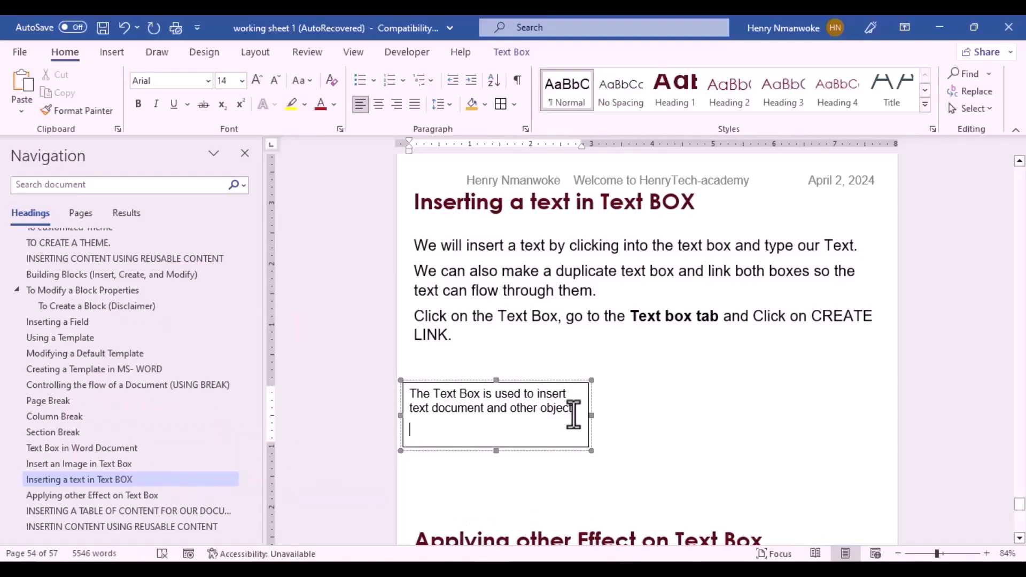
key(ctrl+v)
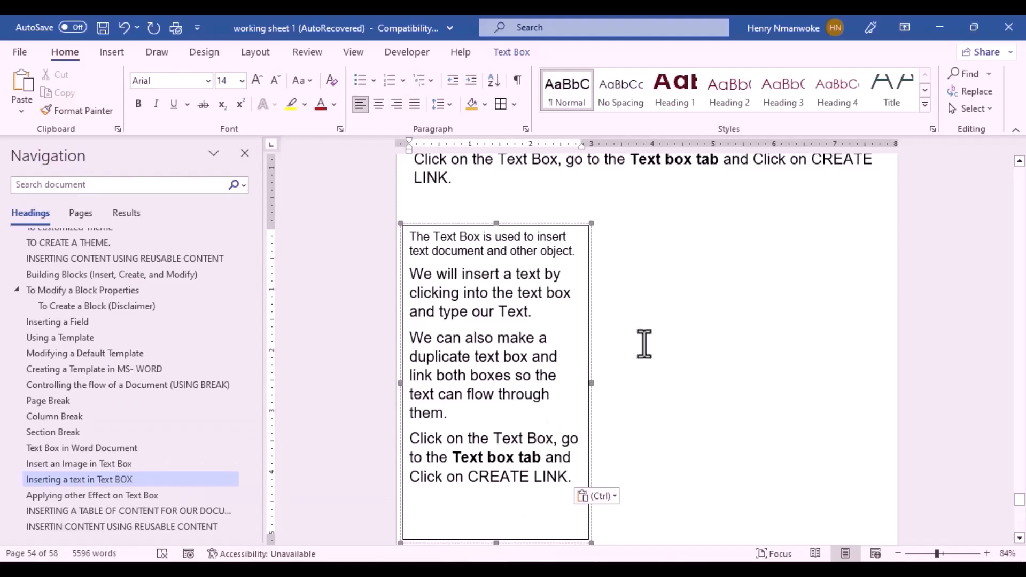
Step: Shrink the text box so only its opening sentence and first paragraph show
drag(496, 543, 491, 320)
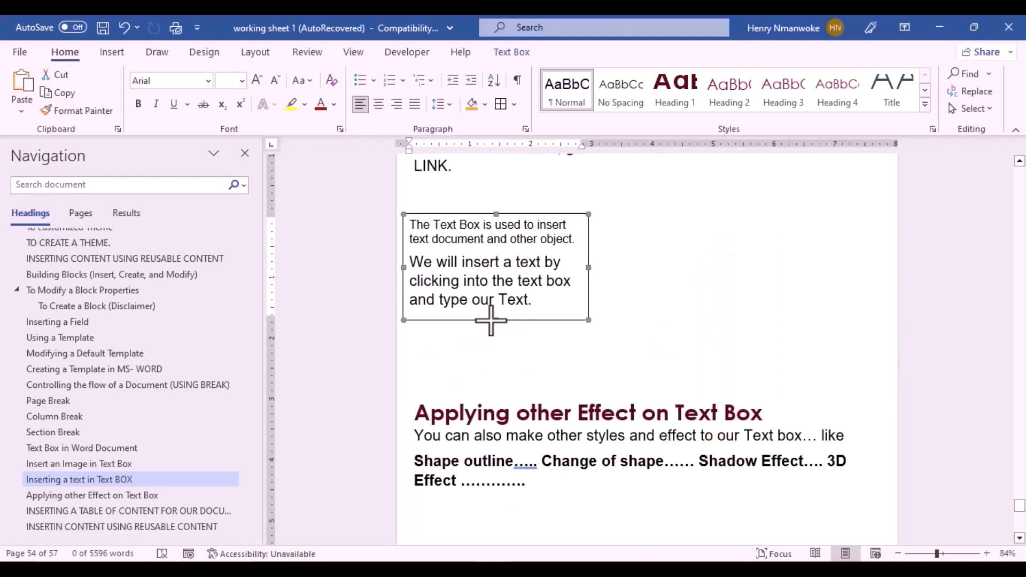
drag(588, 321, 572, 339)
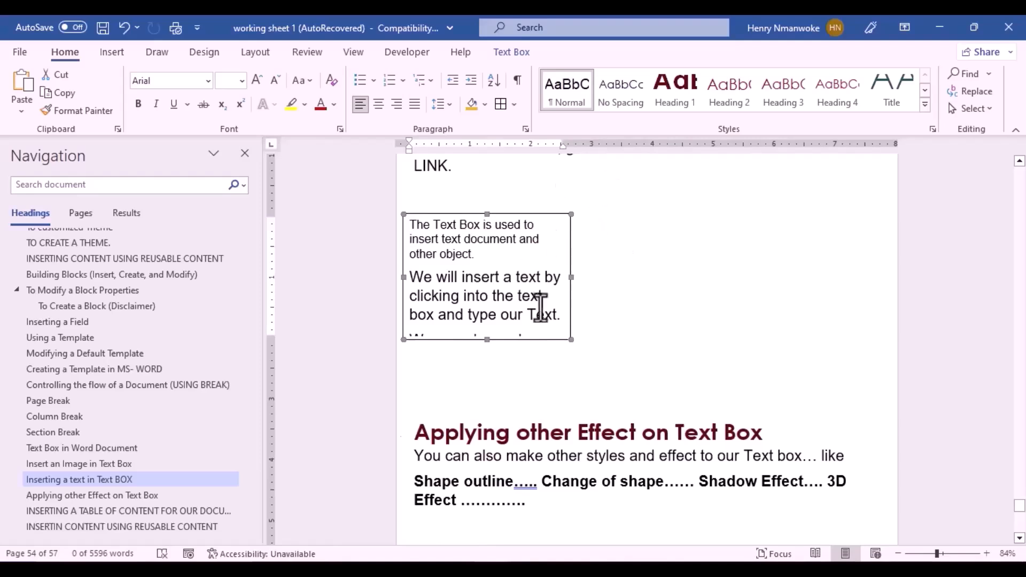
click(543, 206)
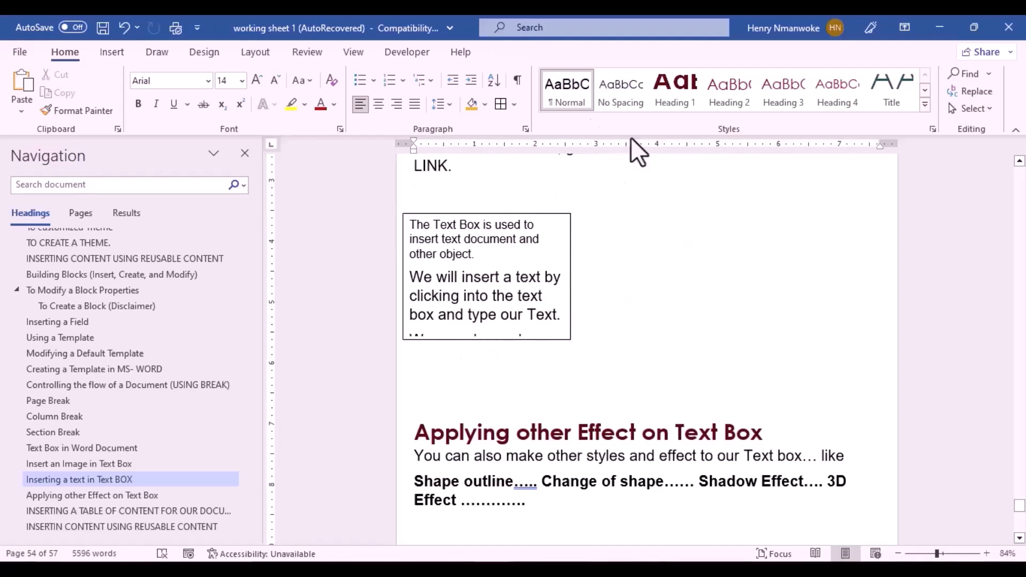
Step: Insert a second Simple Text Box right of the first and make it taller
click(111, 52)
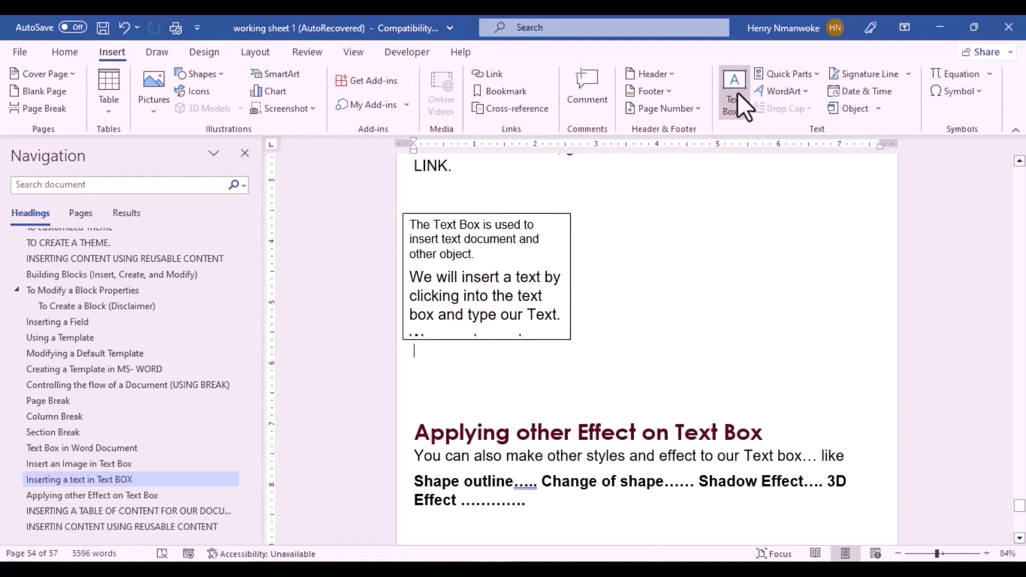
click(736, 93)
click(756, 188)
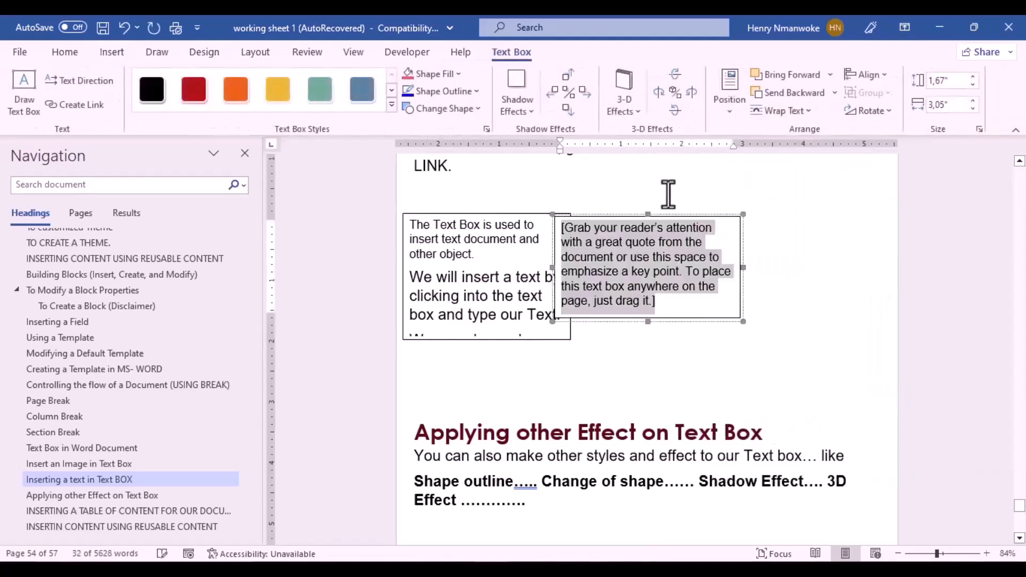
drag(645, 216, 744, 213)
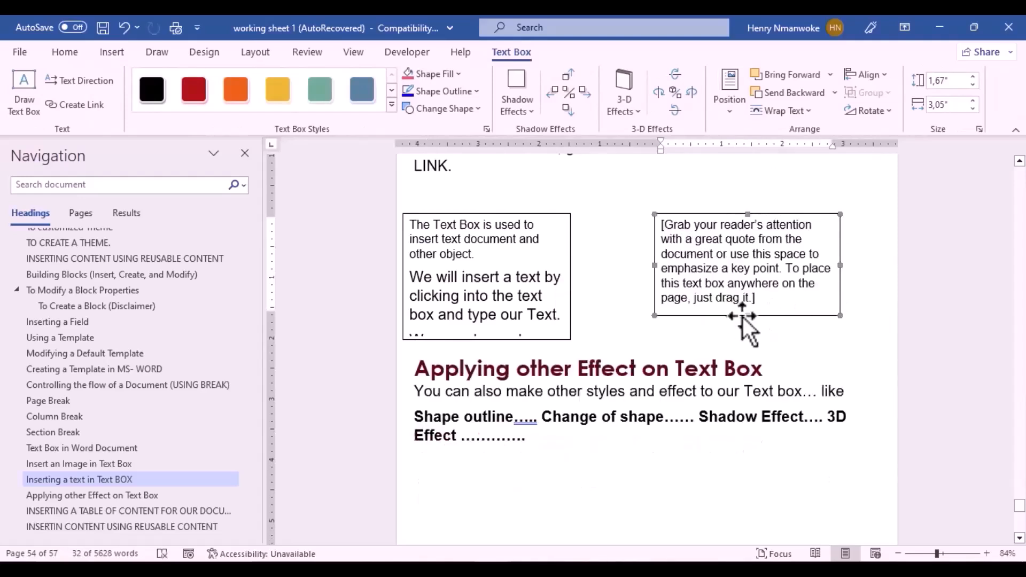
drag(748, 315, 749, 343)
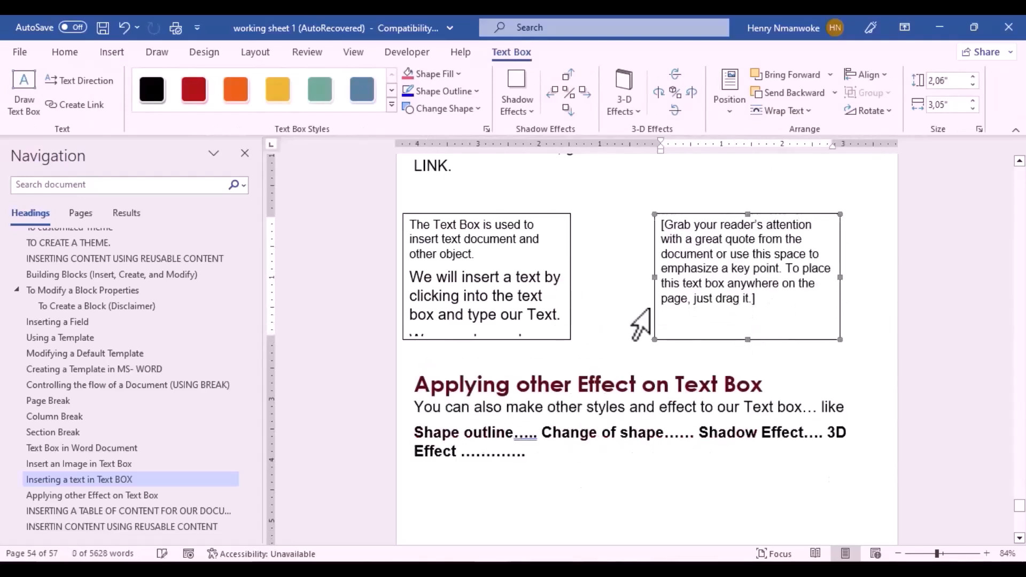
Step: Clear the new box's placeholder and paste the copied paragraphs after LINK. in the left box
click(518, 296)
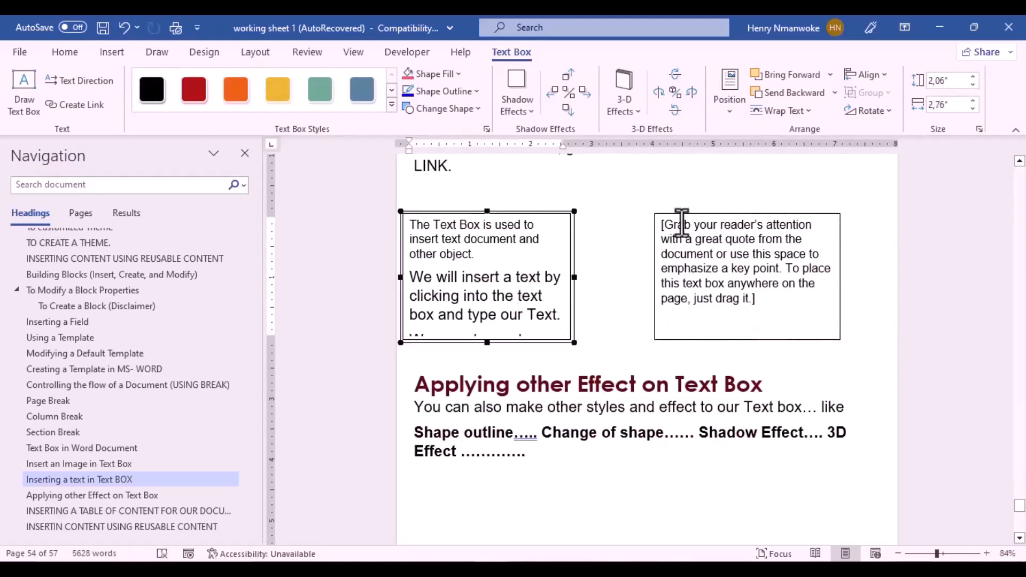
click(666, 224)
key(Delete)
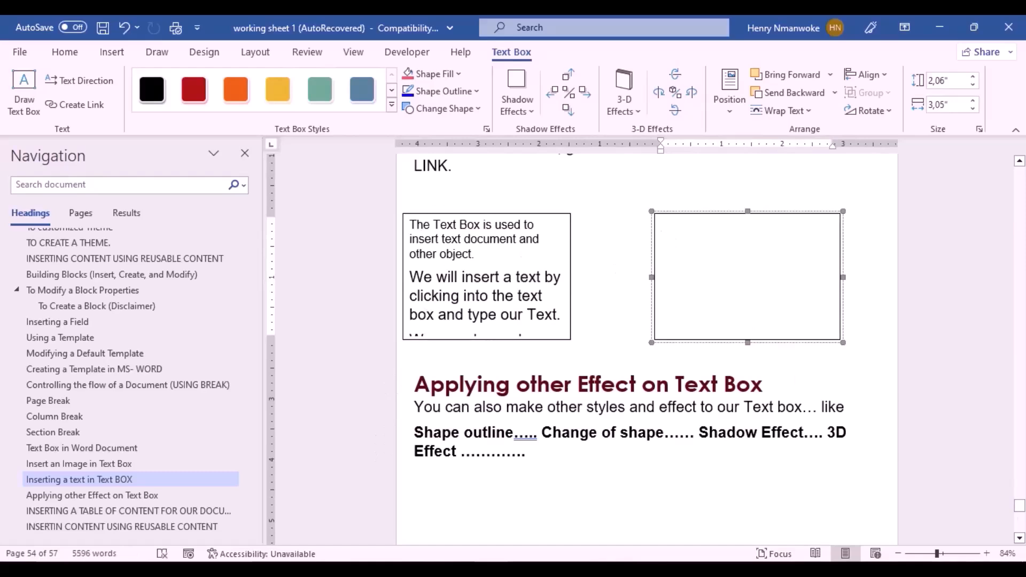
click(1018, 507)
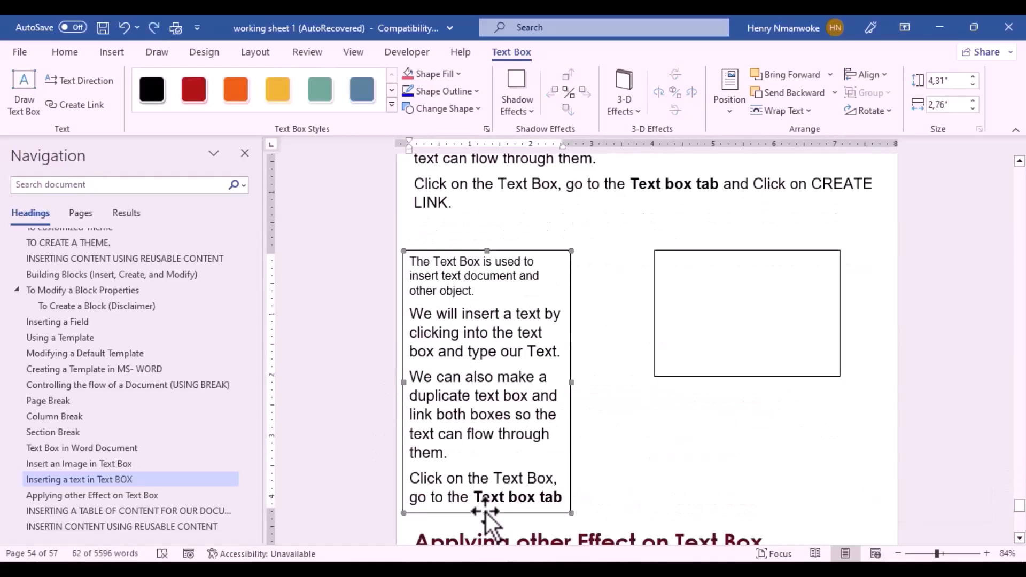
drag(487, 512, 484, 541)
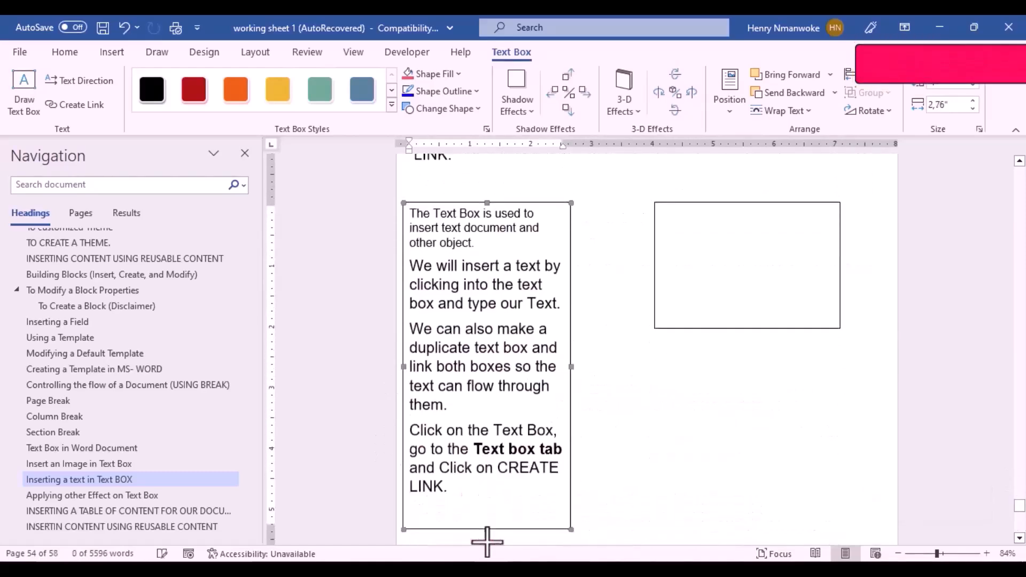
click(441, 500)
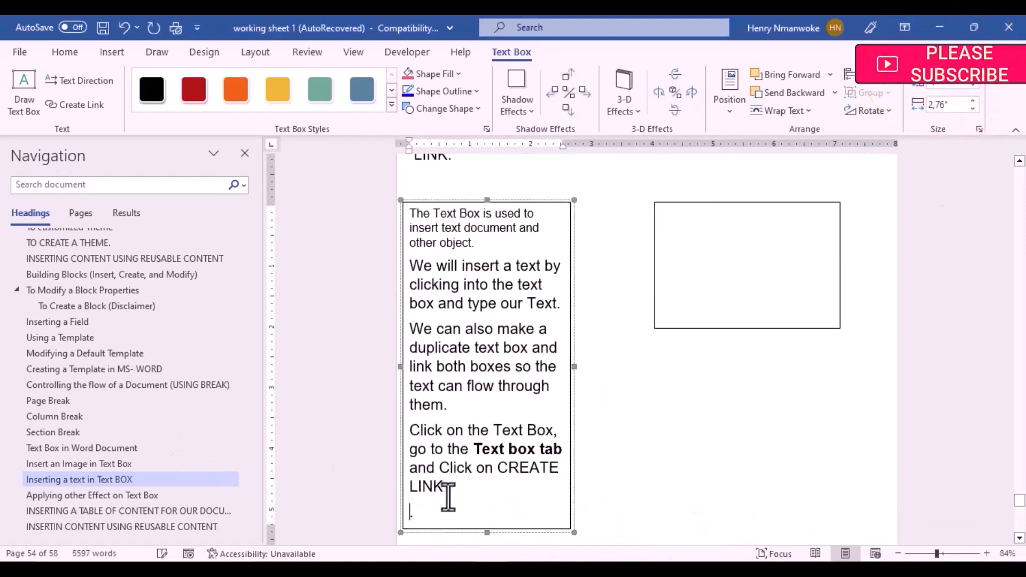
key(ctrl+v)
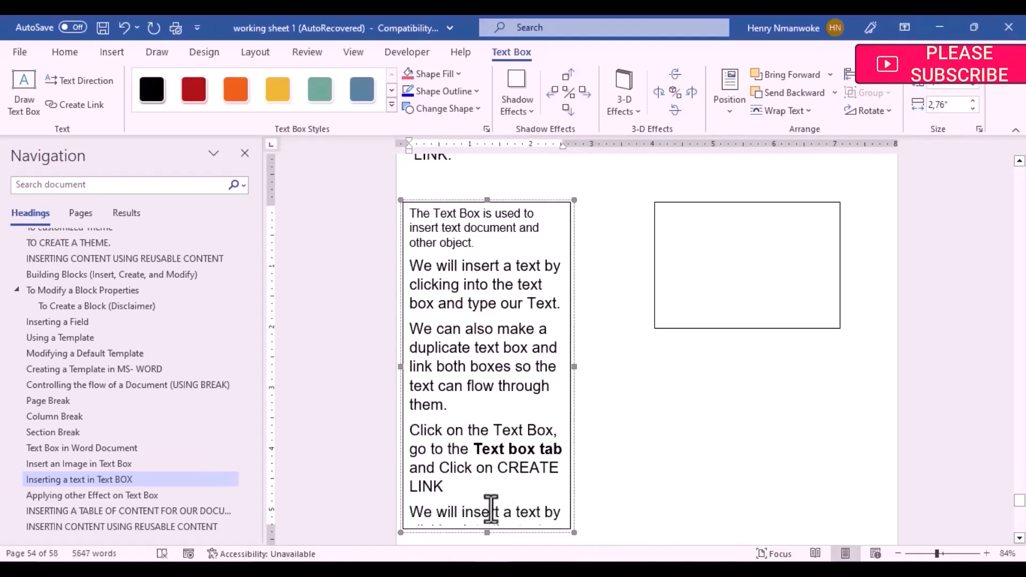
mouse_move(1017, 502)
mouse_down()
mouse_move(1020, 511)
mouse_move(1019, 501)
mouse_up()
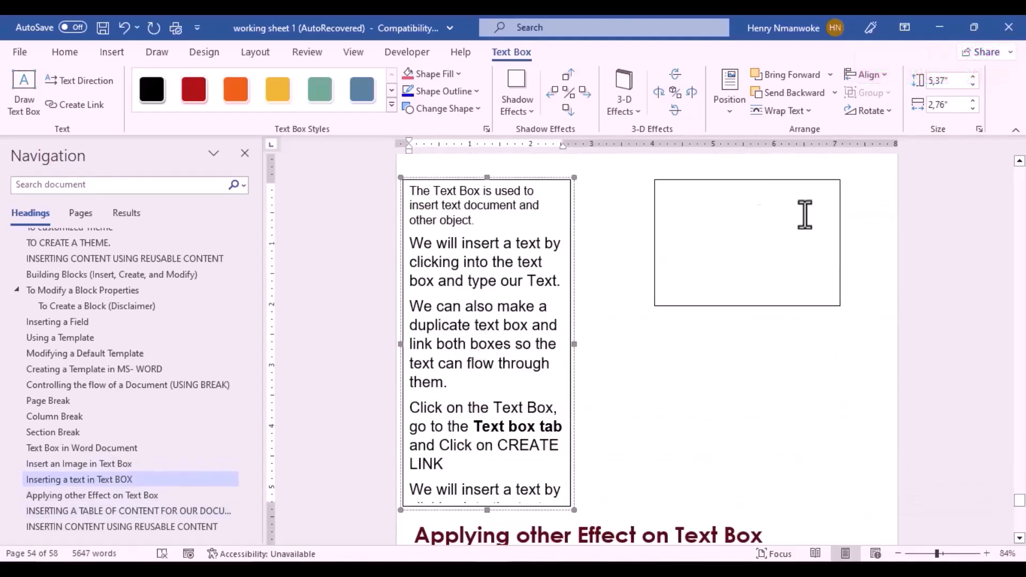
Step: Link the left text box to the empty right box so the overflow text flows into it
click(775, 237)
click(440, 261)
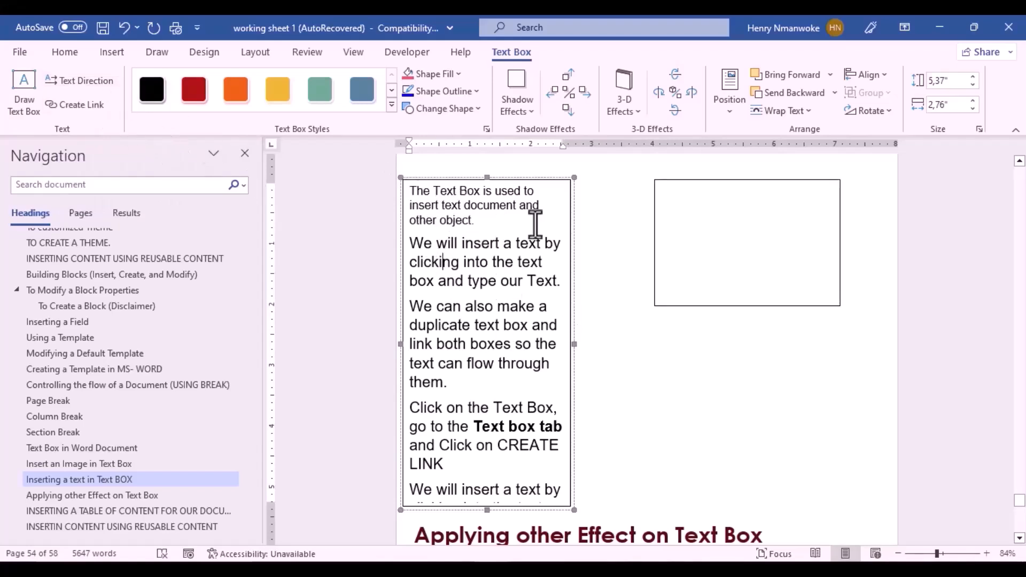
click(83, 102)
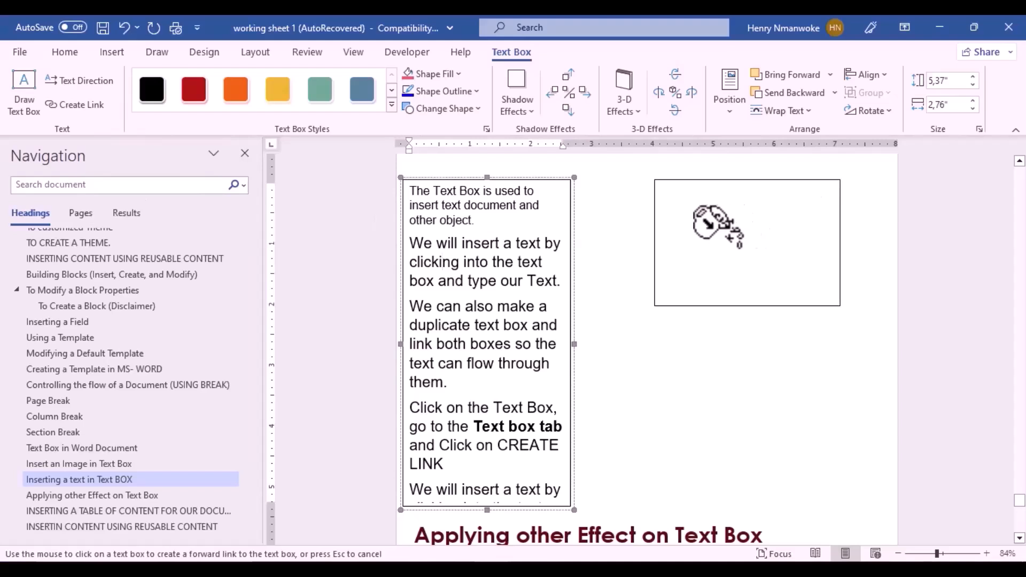
click(715, 223)
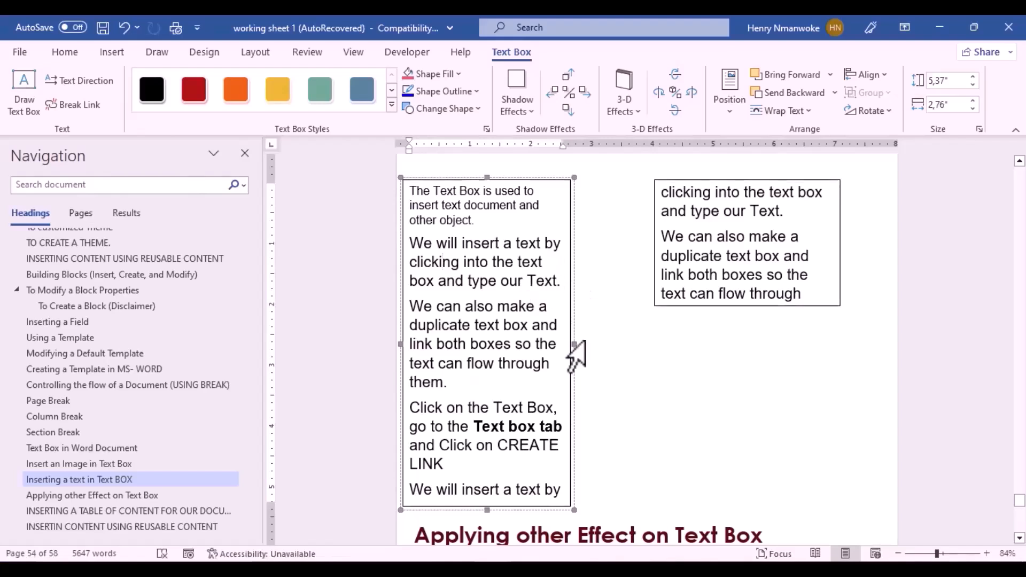
Step: Resize both linked text boxes to 4.58 inches tall
click(745, 306)
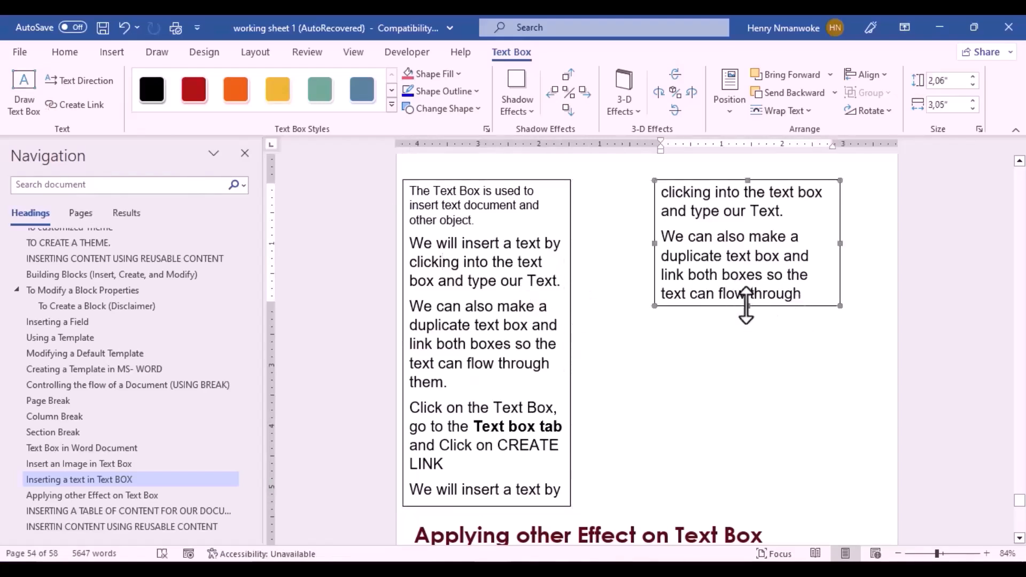
drag(747, 306, 768, 386)
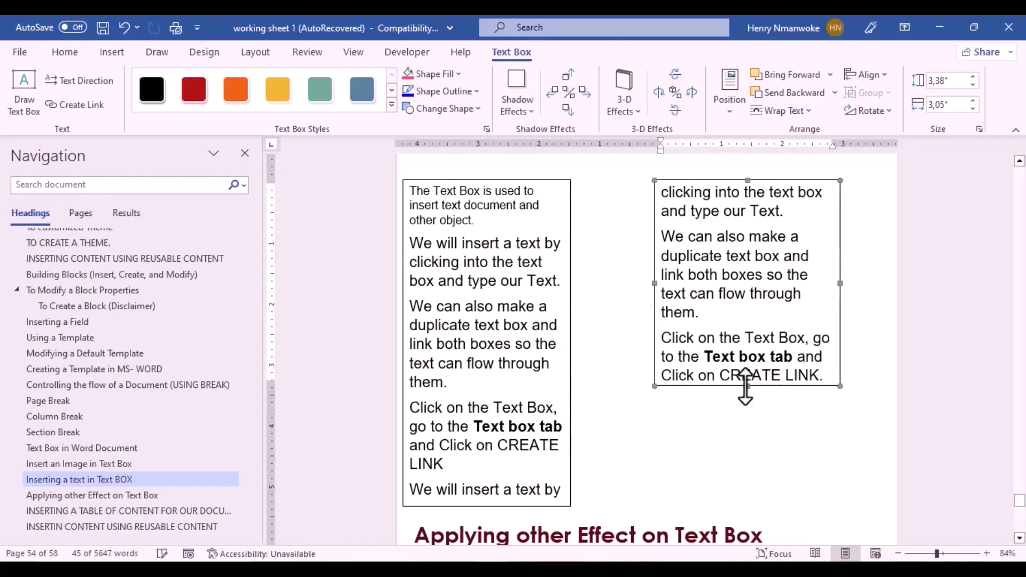
drag(753, 428, 754, 459)
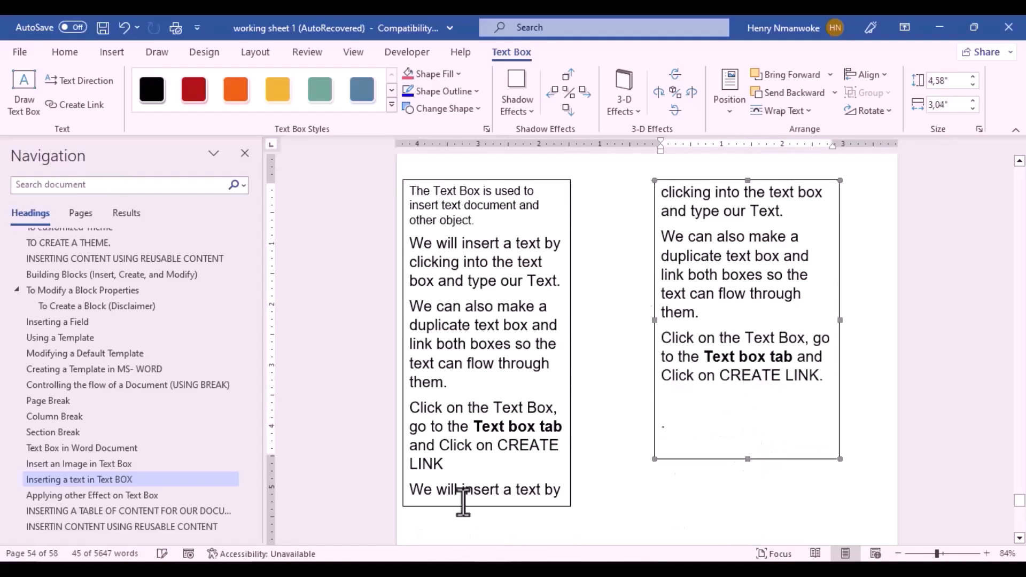
click(485, 505)
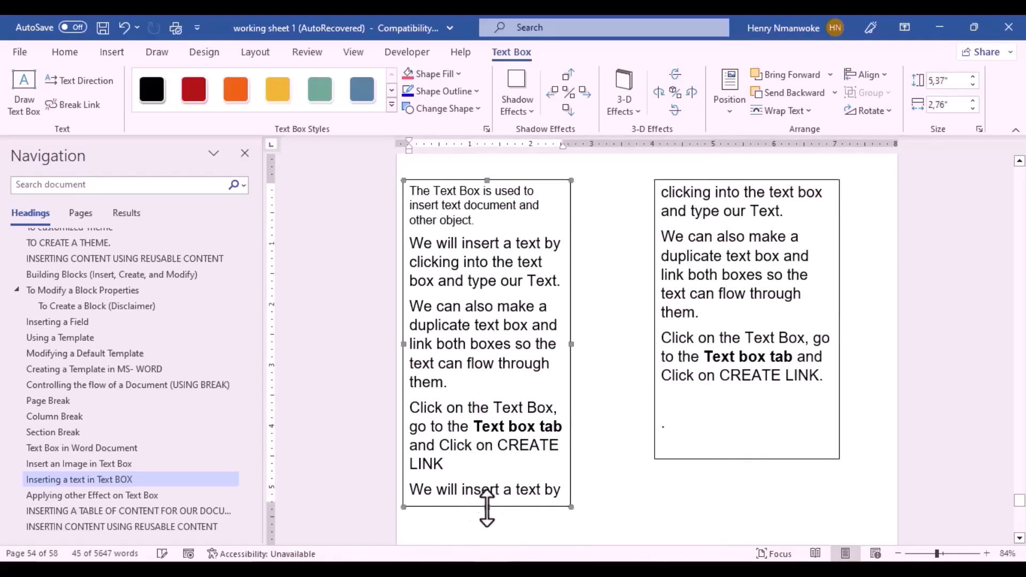
drag(487, 506, 486, 460)
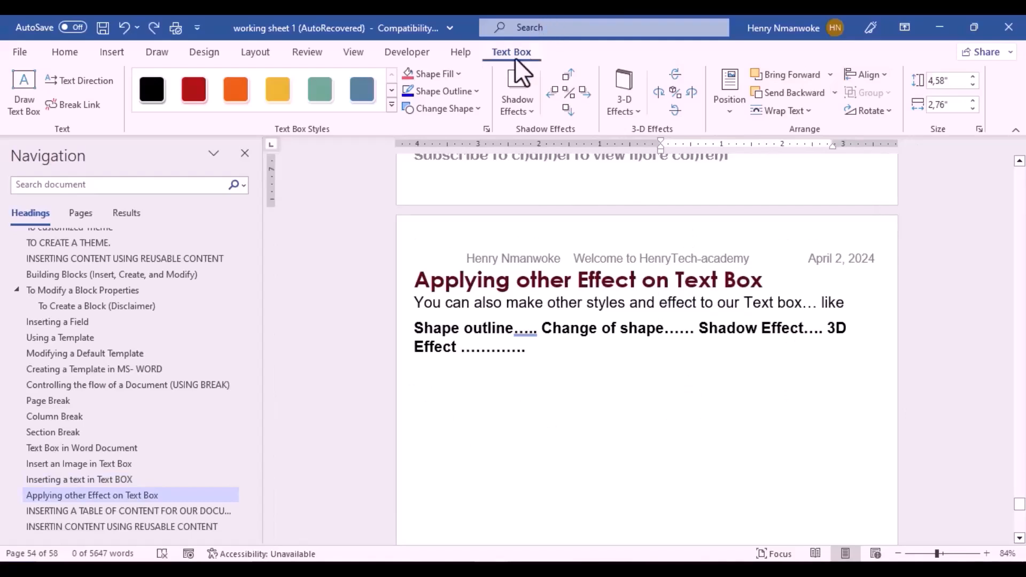
Step: Draw a new text box under the 'Applying other Effect on Text Box' heading and expand the Text Box Styles gallery
click(19, 100)
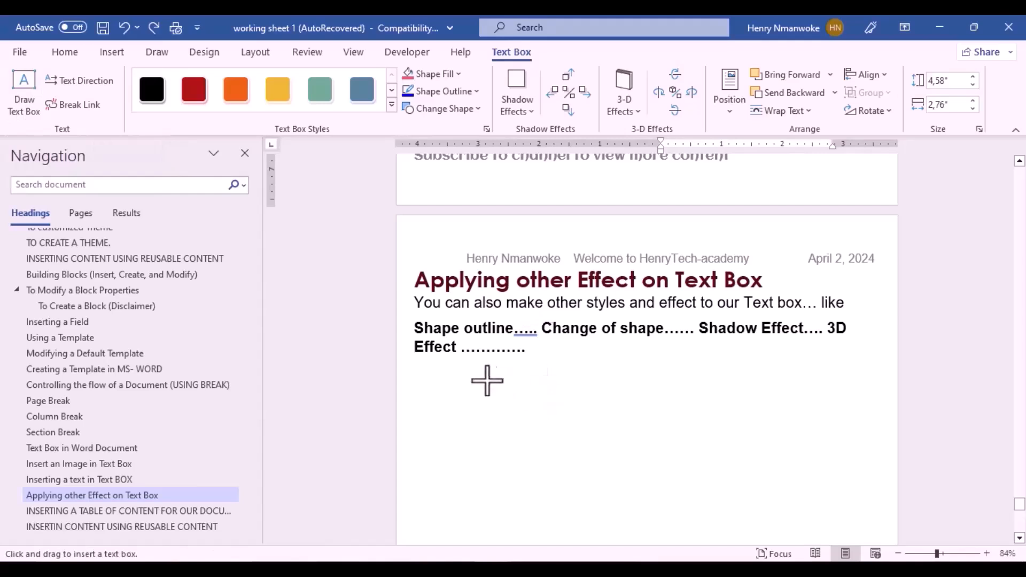
drag(483, 389, 740, 526)
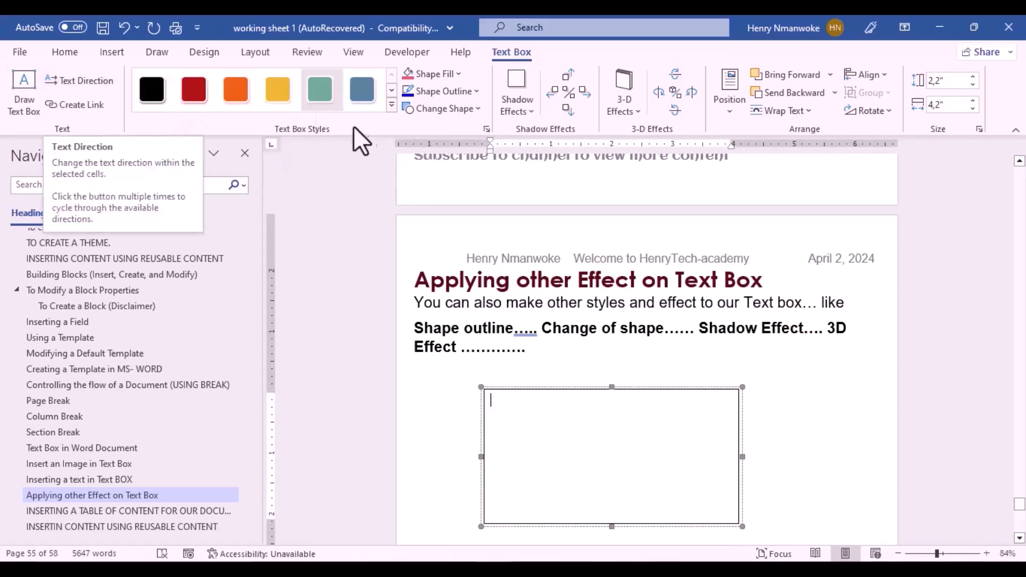
click(391, 106)
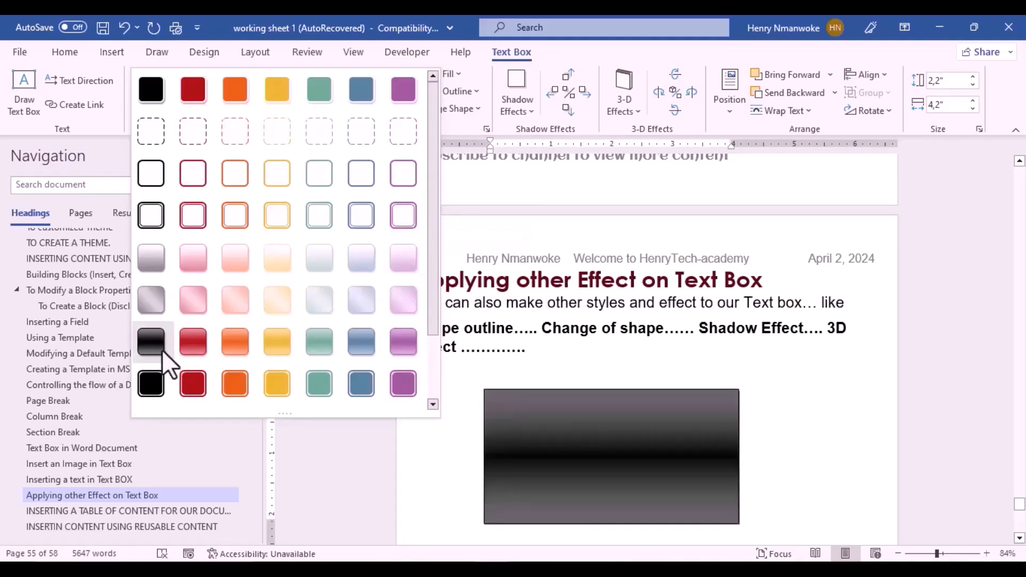
Step: Apply the solid orange Text Box Style to the new box after trying the black style
click(151, 382)
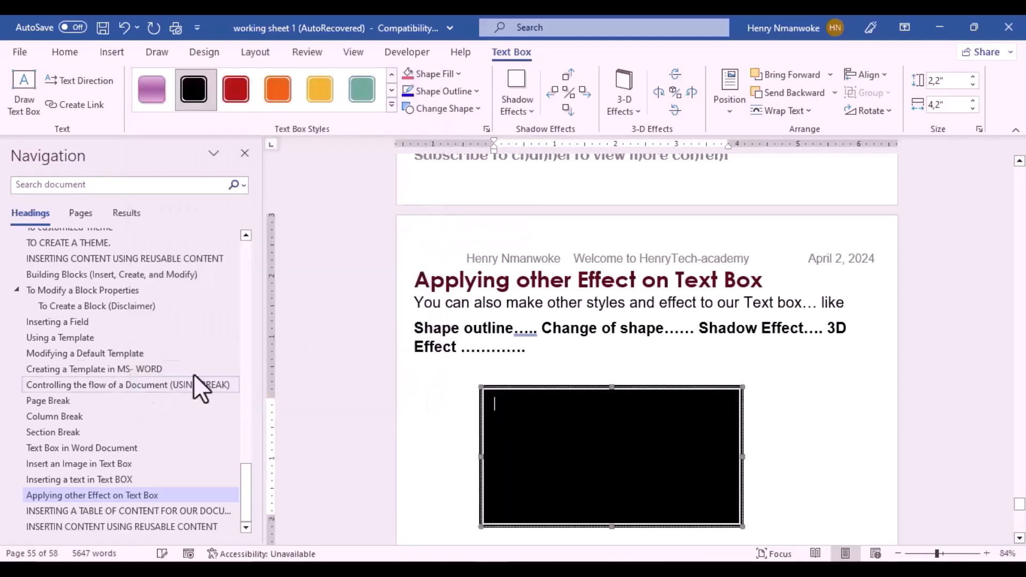
click(281, 95)
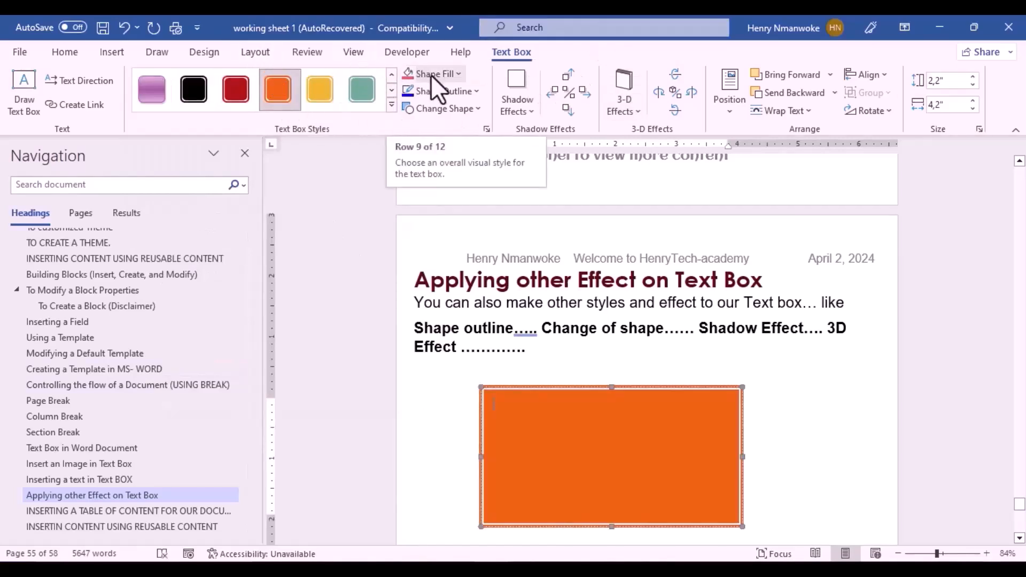
click(392, 105)
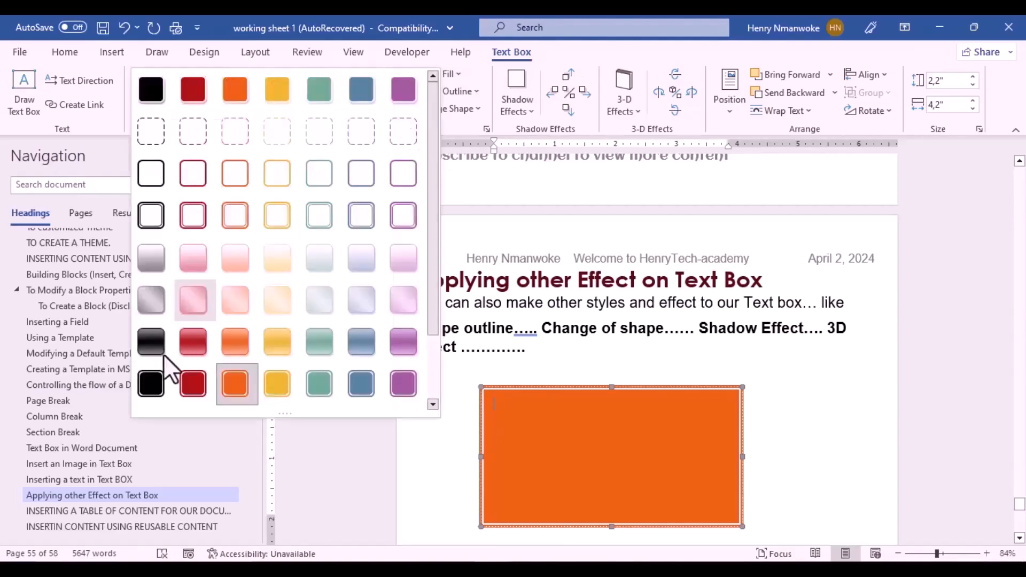
click(52, 433)
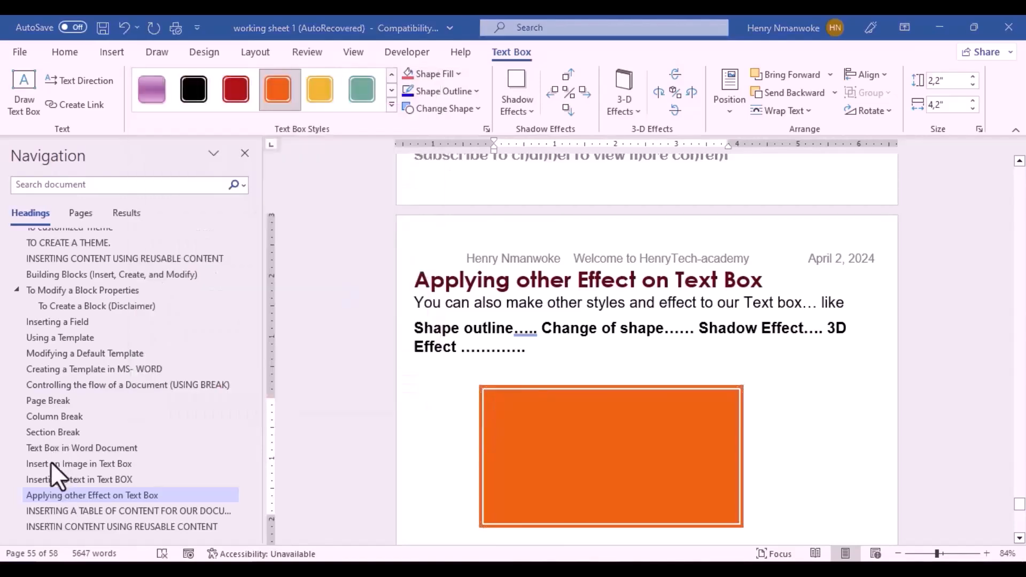
click(388, 111)
click(393, 107)
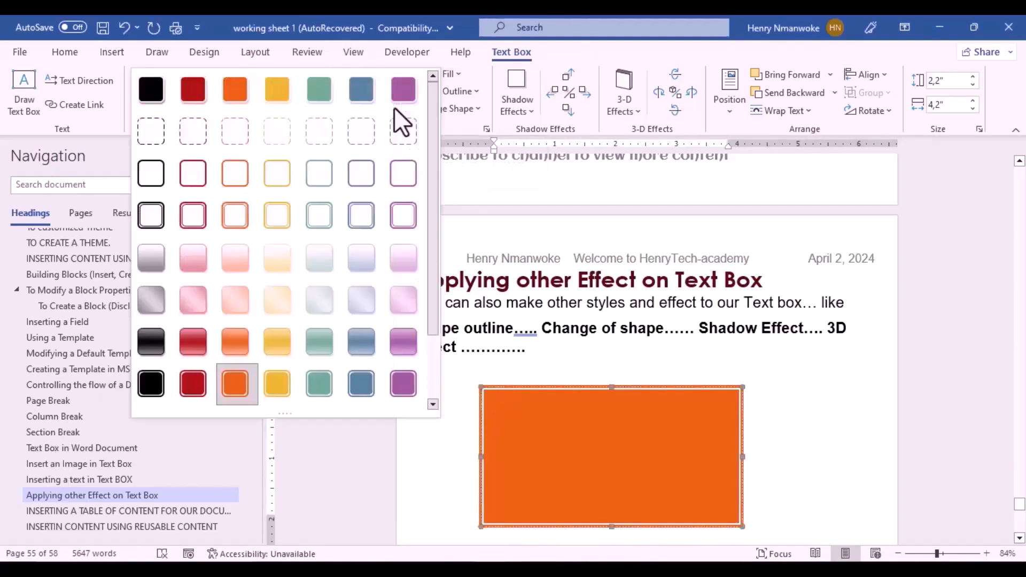
key(Escape)
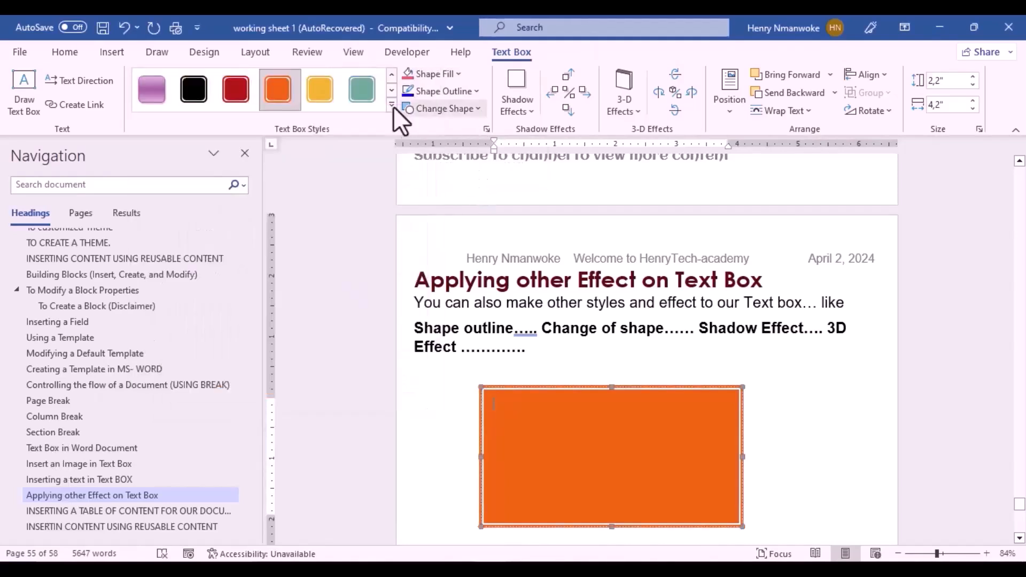
Step: Fill the new text box with darker purple, then a dark radial gradient
click(456, 75)
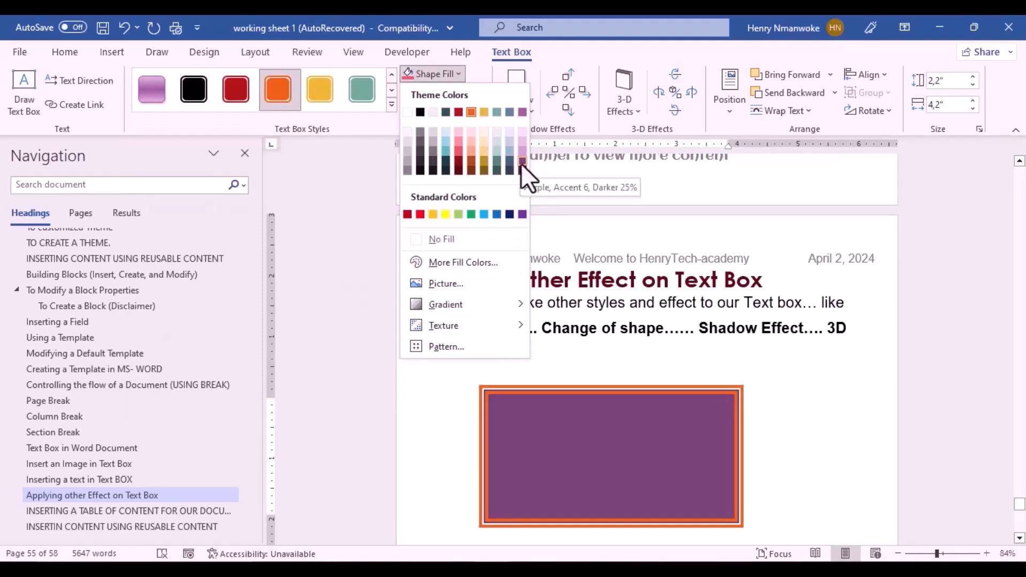
click(522, 161)
click(455, 79)
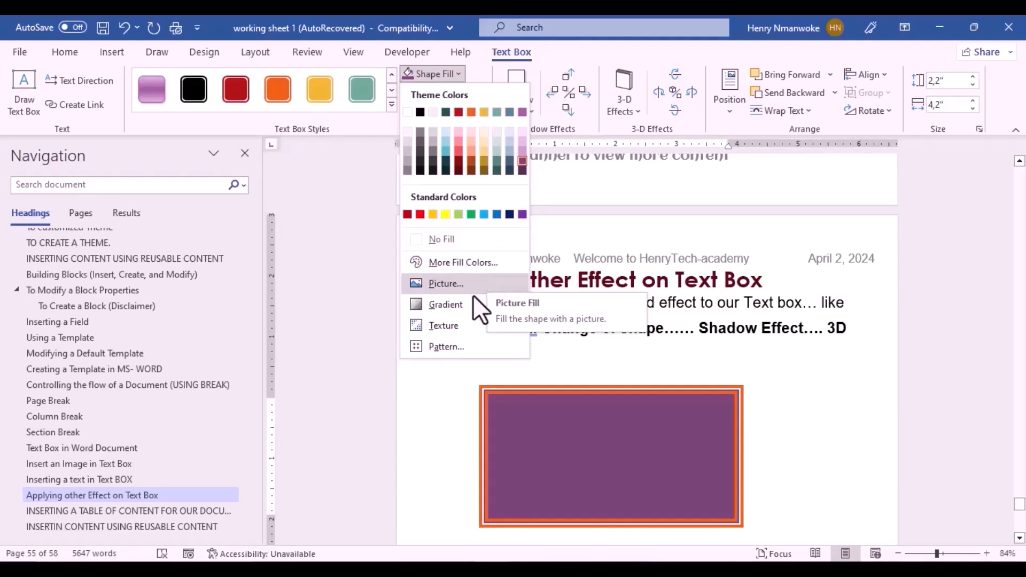
mouse_move(471, 304)
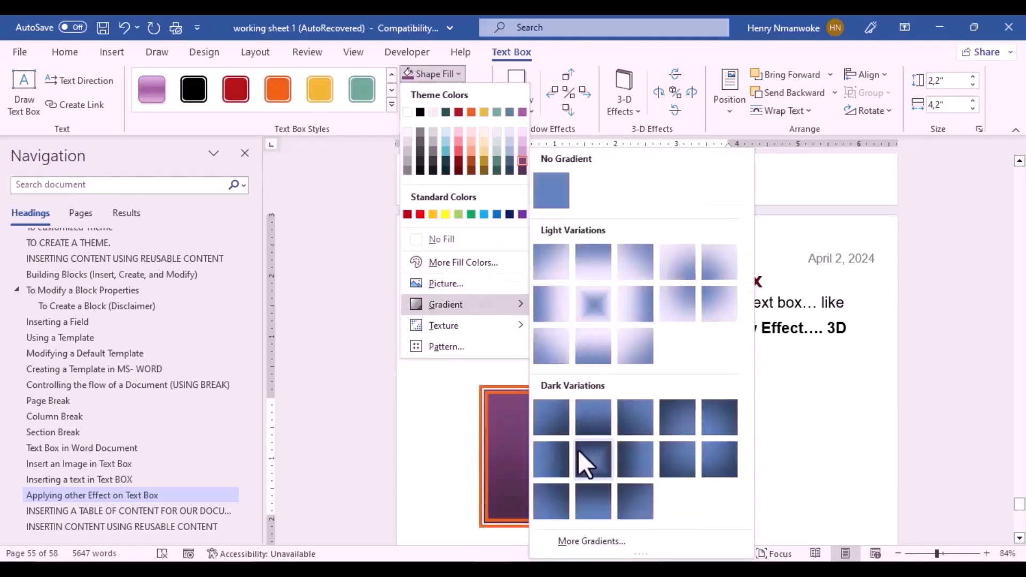
click(591, 463)
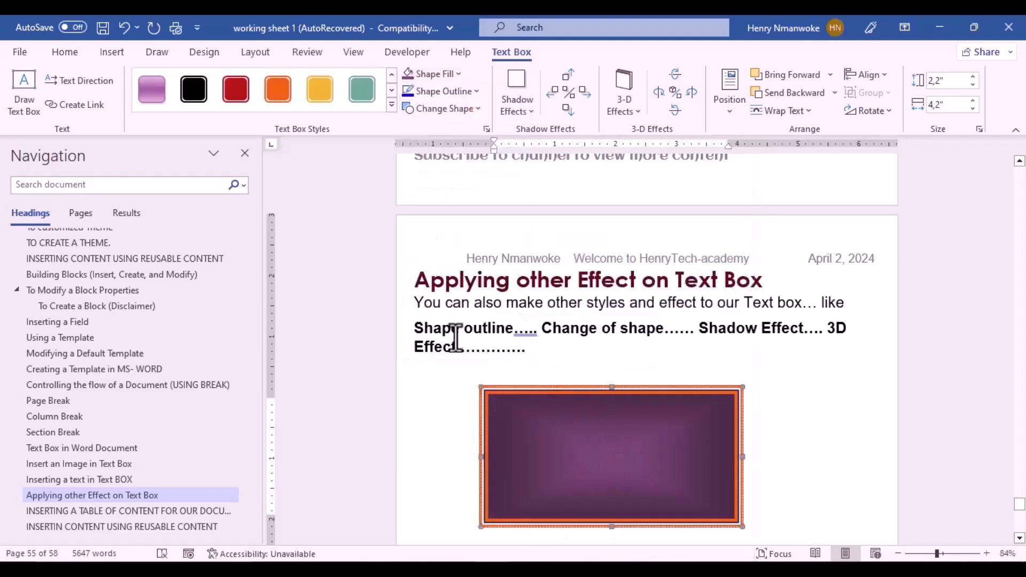
Step: Replace the box's fill with the crumpled-paper texture
click(460, 77)
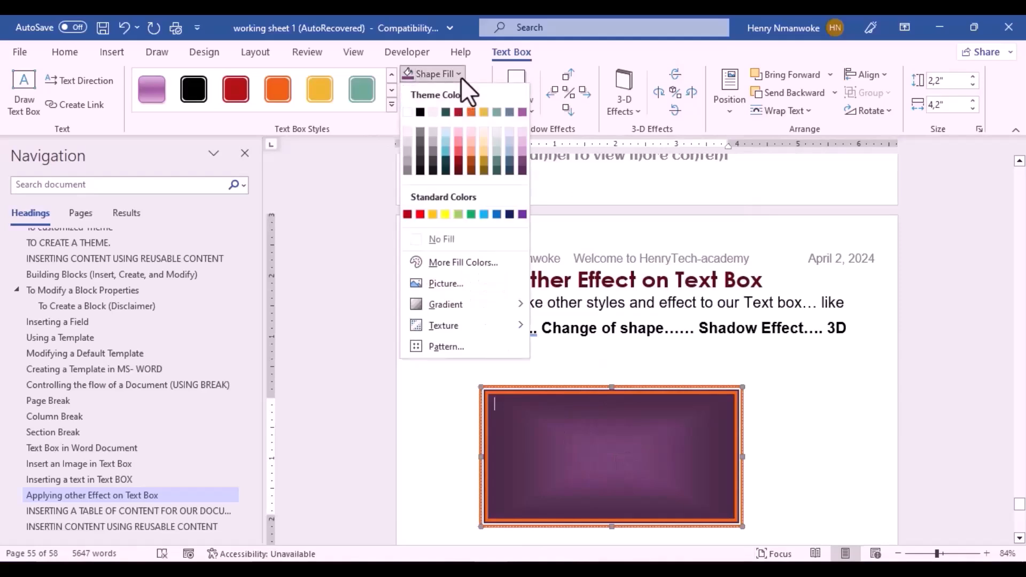
mouse_move(445, 321)
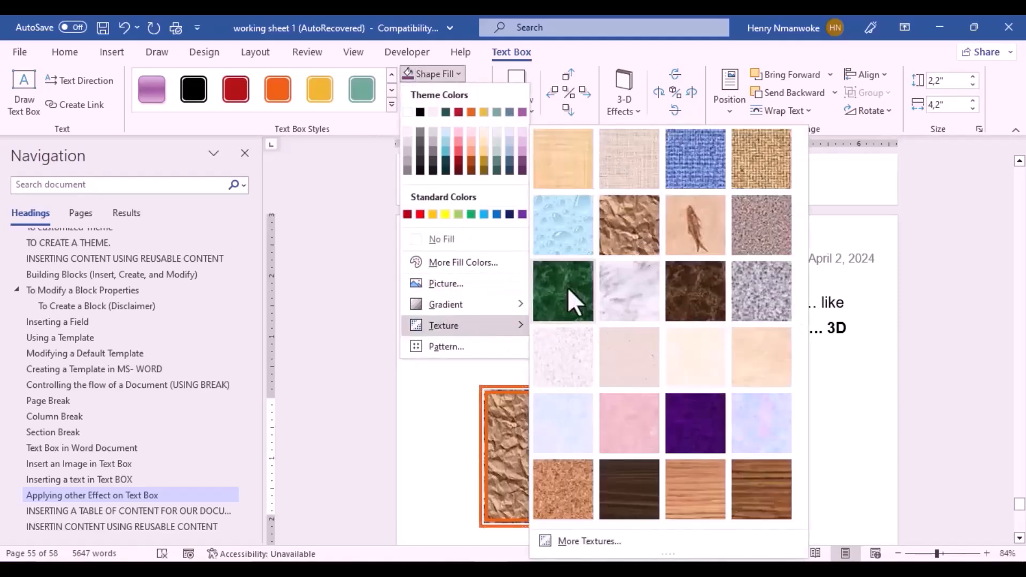
click(645, 221)
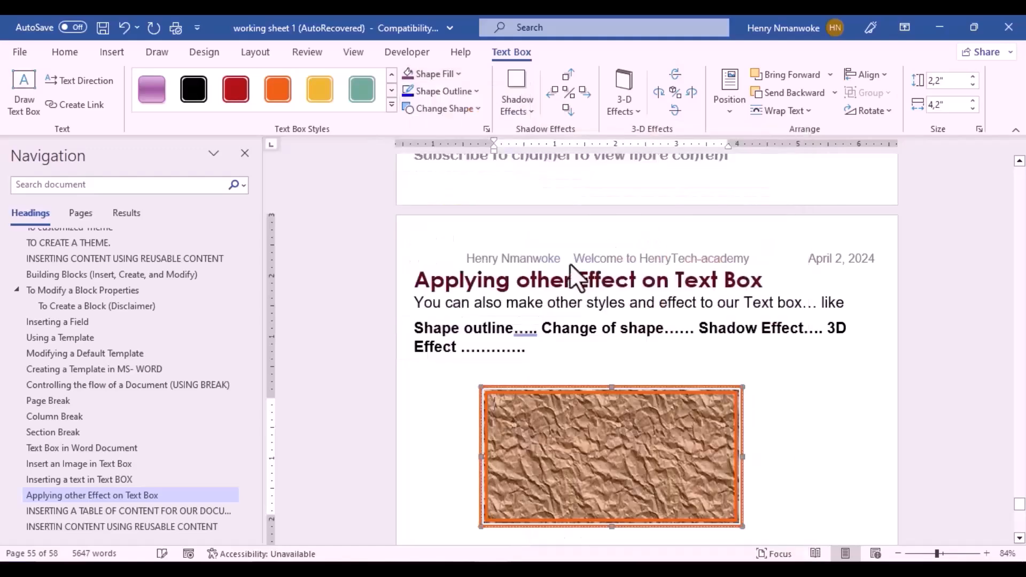
click(445, 74)
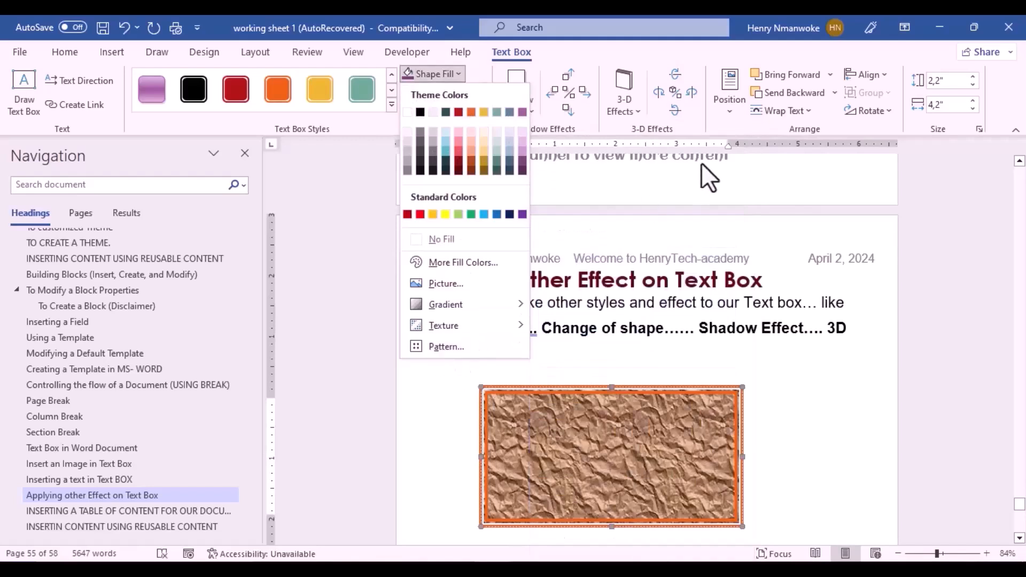
Step: Set the text box outline weight to 4½ pt
click(637, 185)
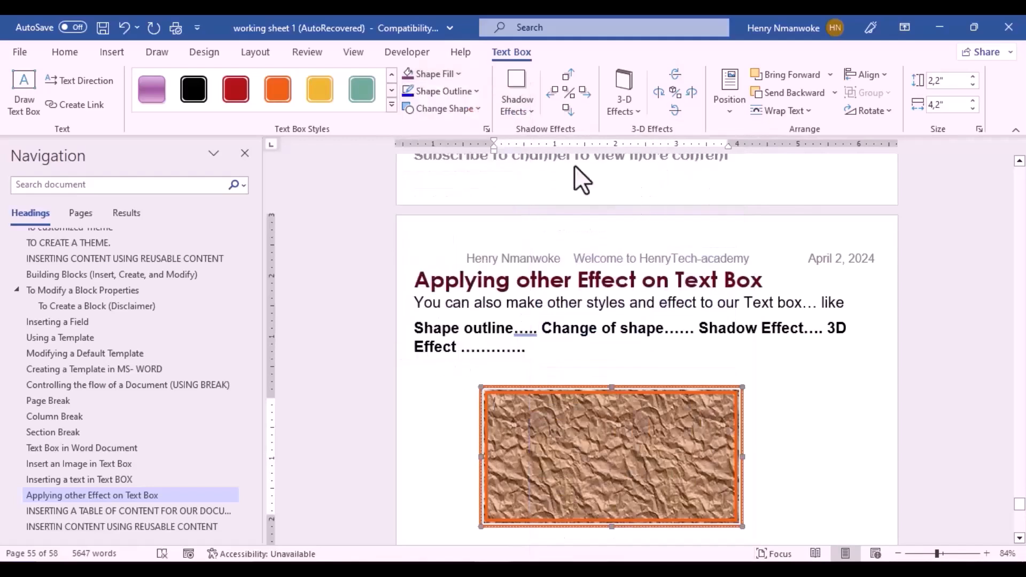
click(476, 92)
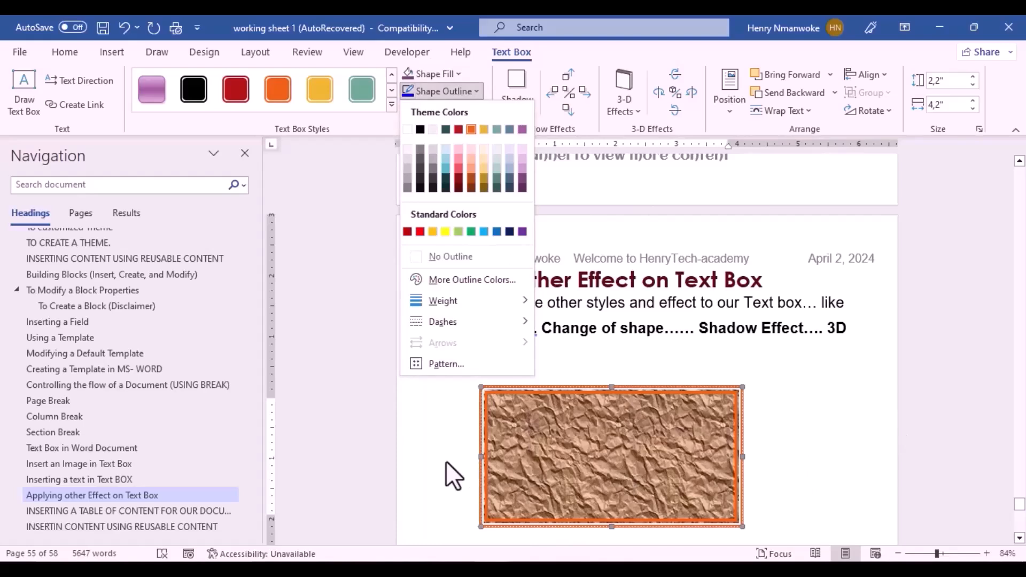
mouse_move(486, 317)
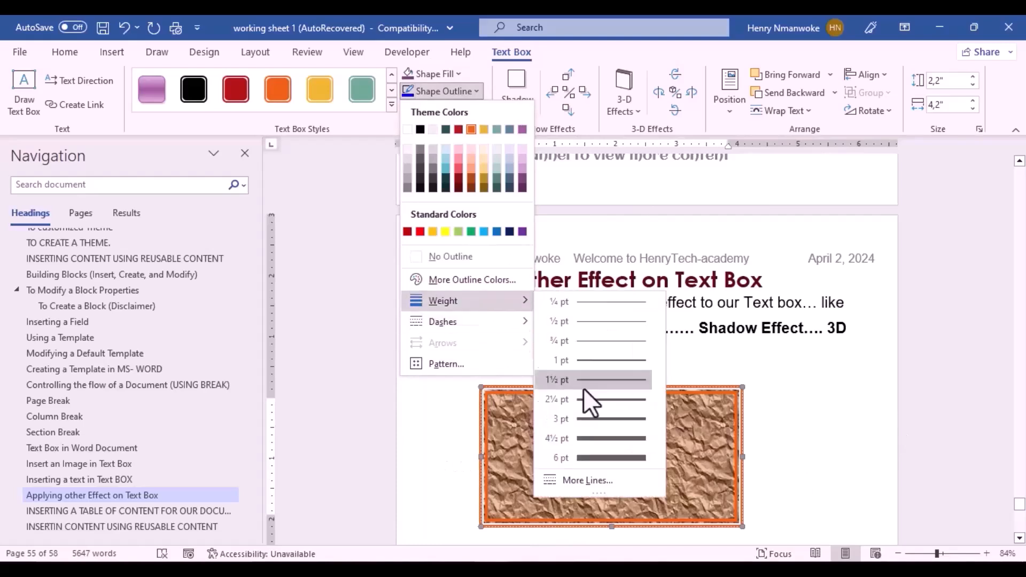
click(579, 435)
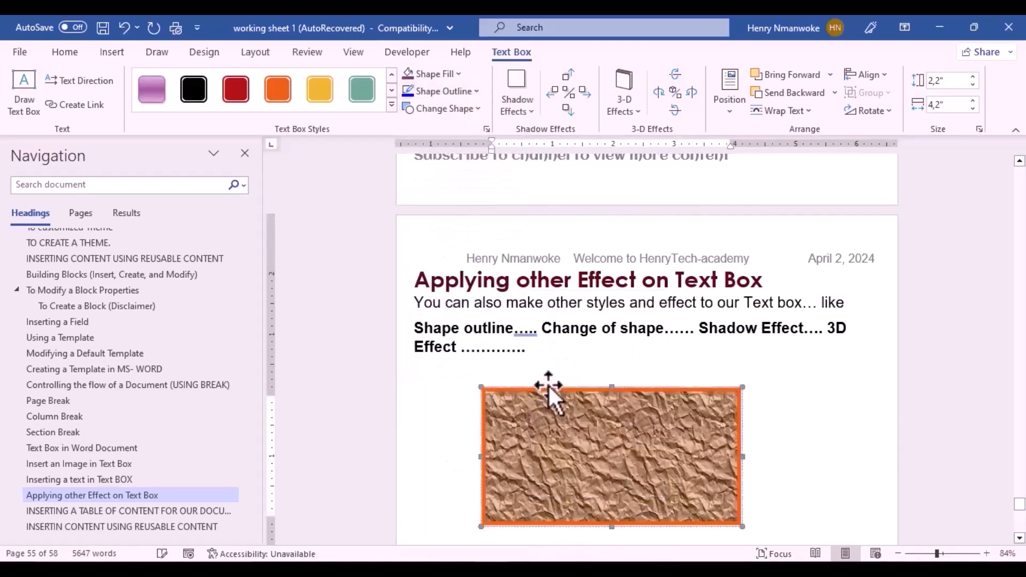
click(466, 91)
mouse_move(460, 319)
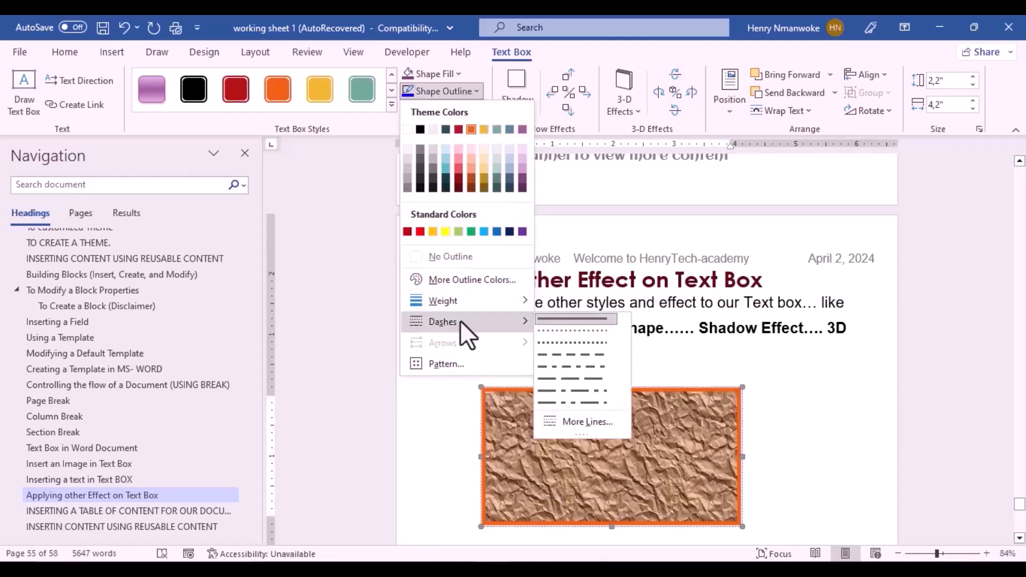
Step: Make the outline dashed, then change the box shape from Oval and Cross to Can
click(561, 355)
click(447, 106)
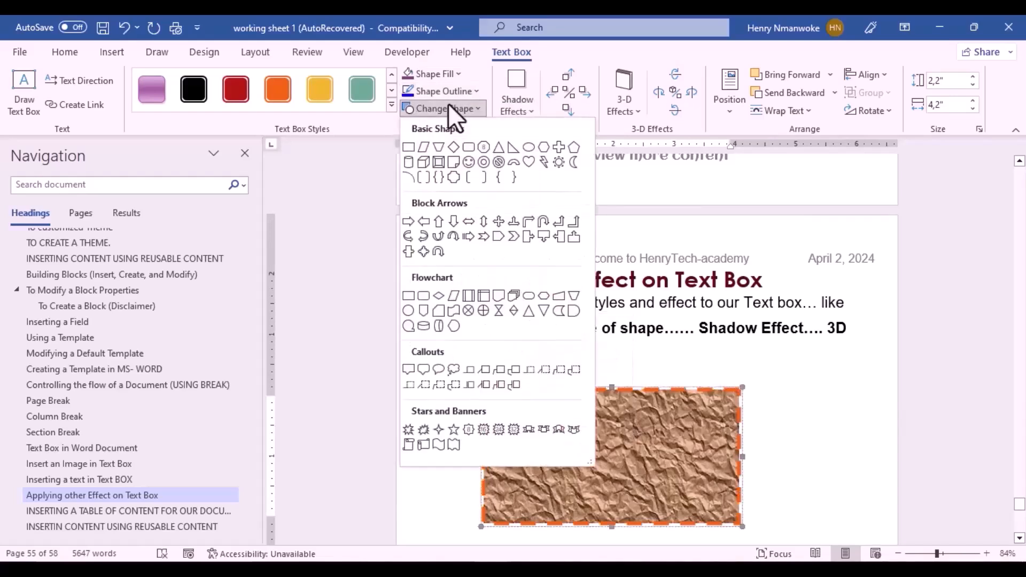
click(528, 146)
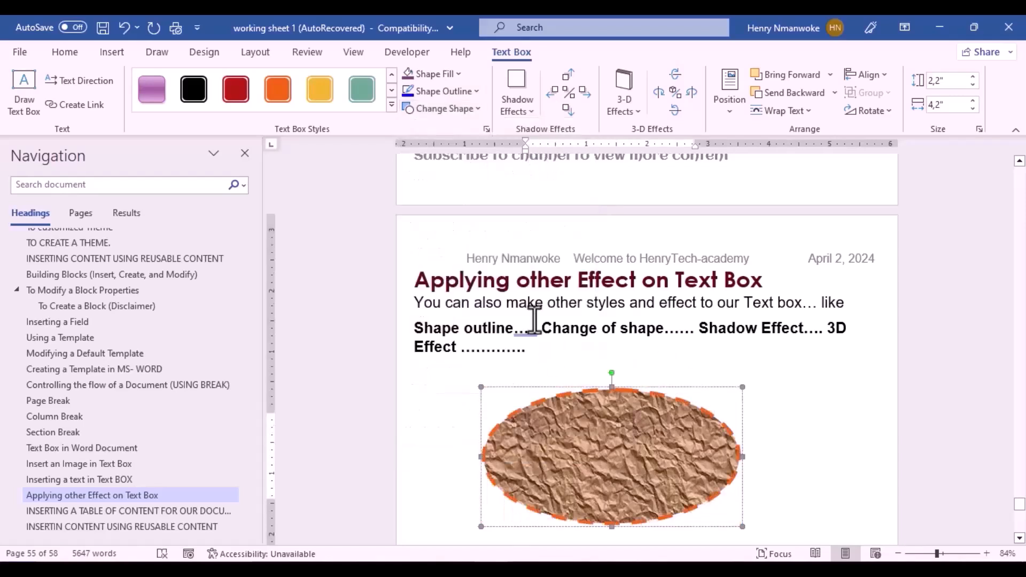
click(445, 108)
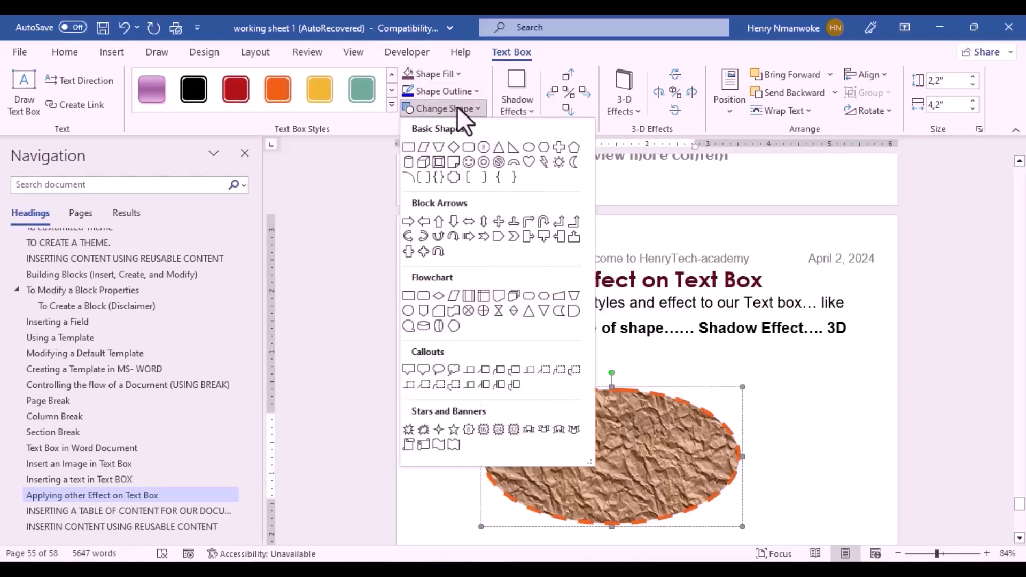
click(557, 148)
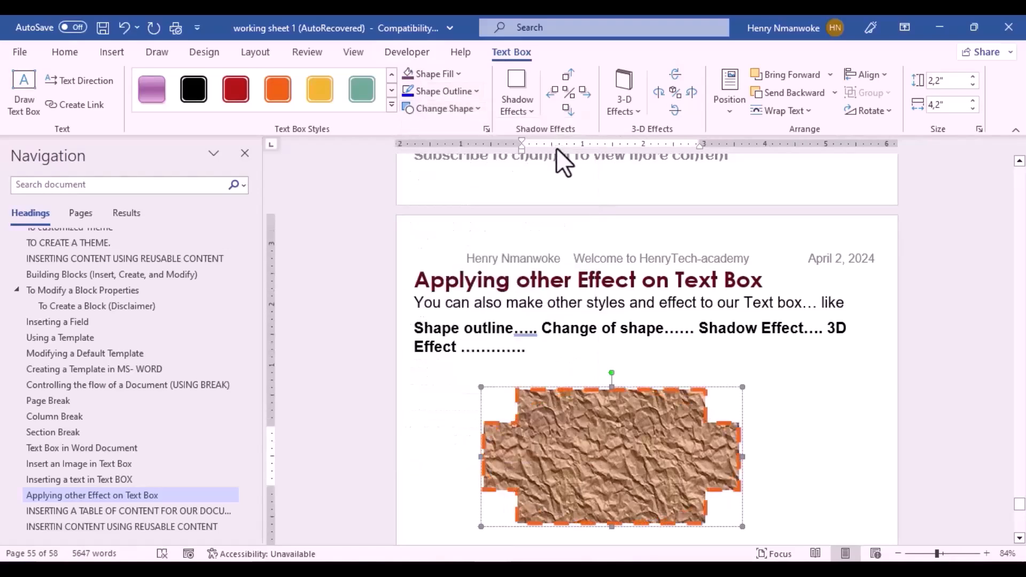
click(478, 110)
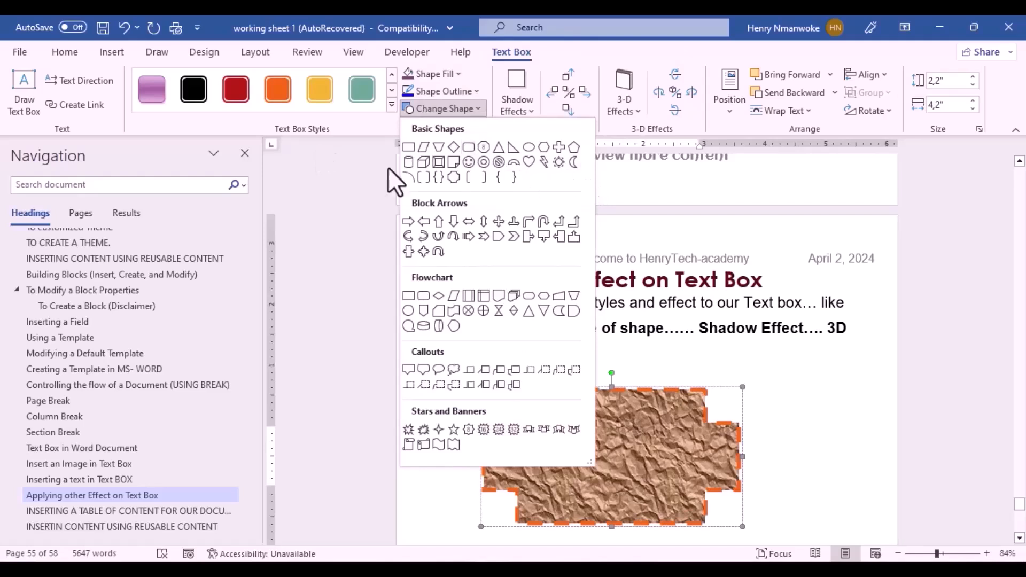
click(408, 162)
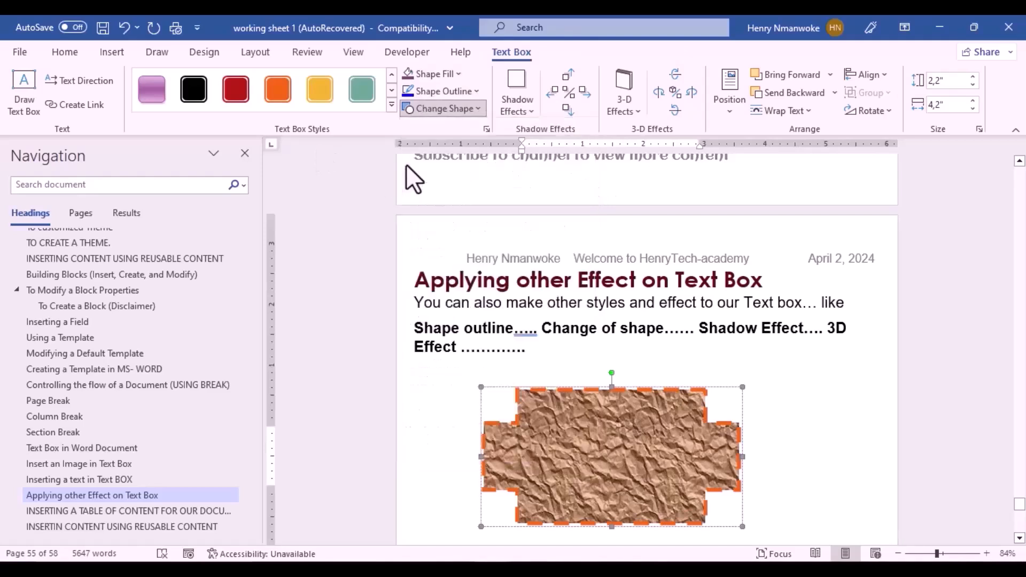
Step: Add a Perspective Shadow beneath the can-shaped text box
click(518, 113)
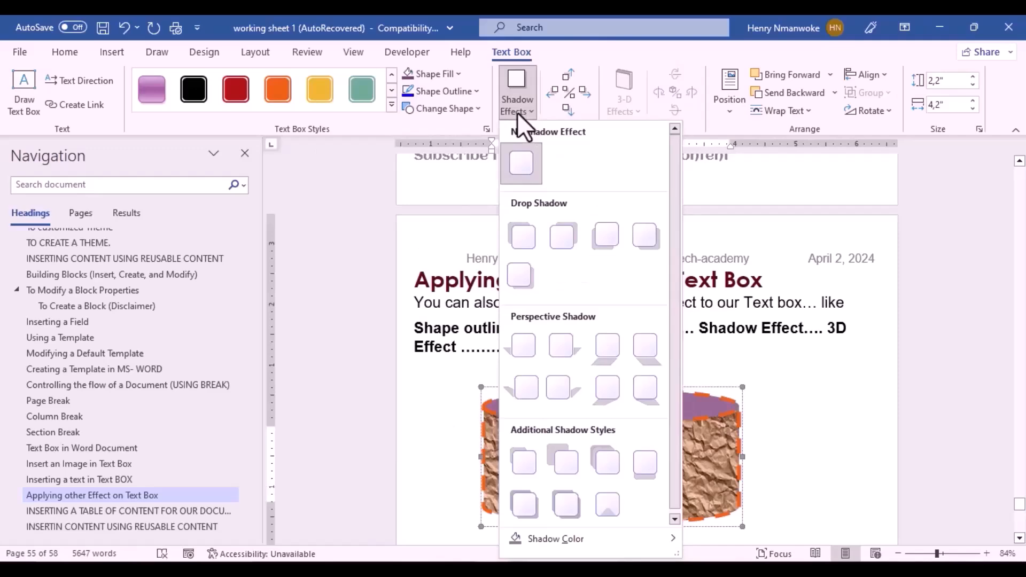
drag(1019, 507, 1019, 506)
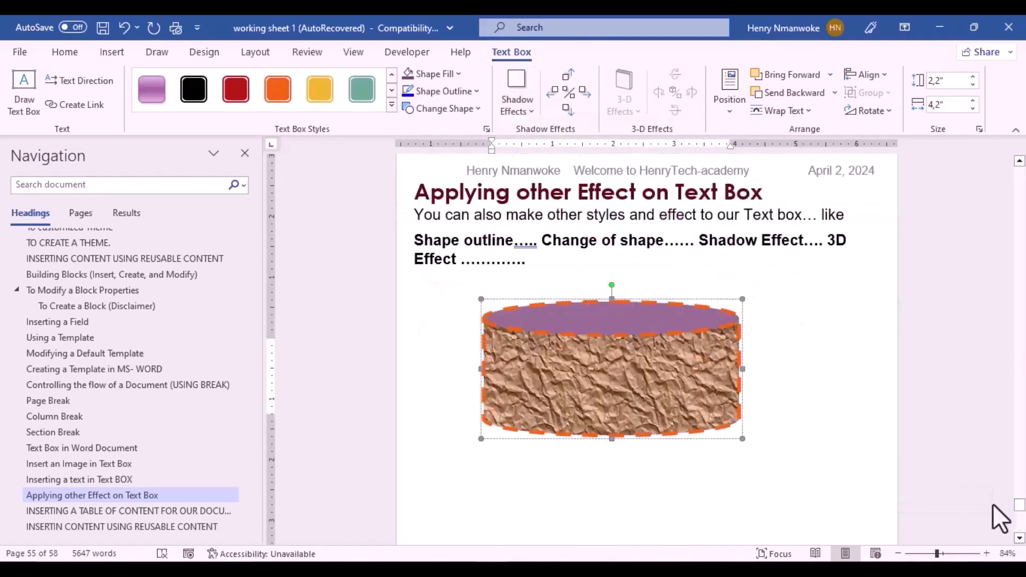
click(527, 94)
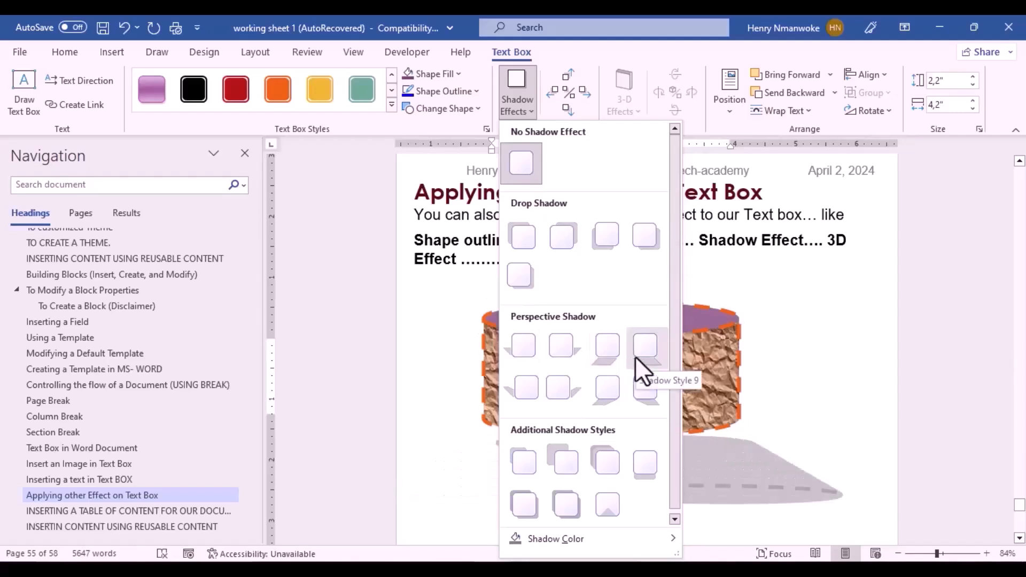
click(598, 357)
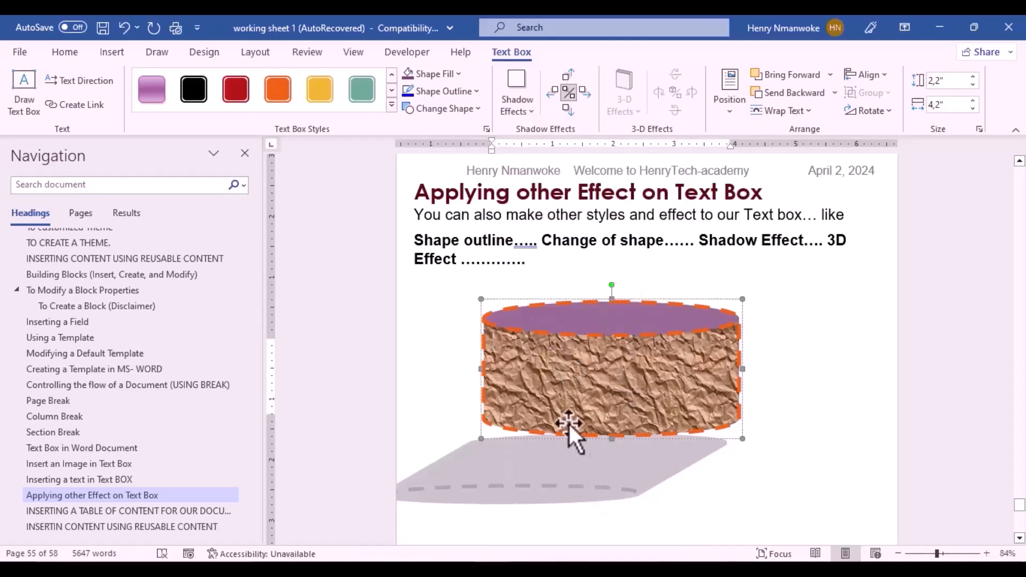
Step: Nudge the shadow right, left twice, up twice, and back down twice
click(580, 97)
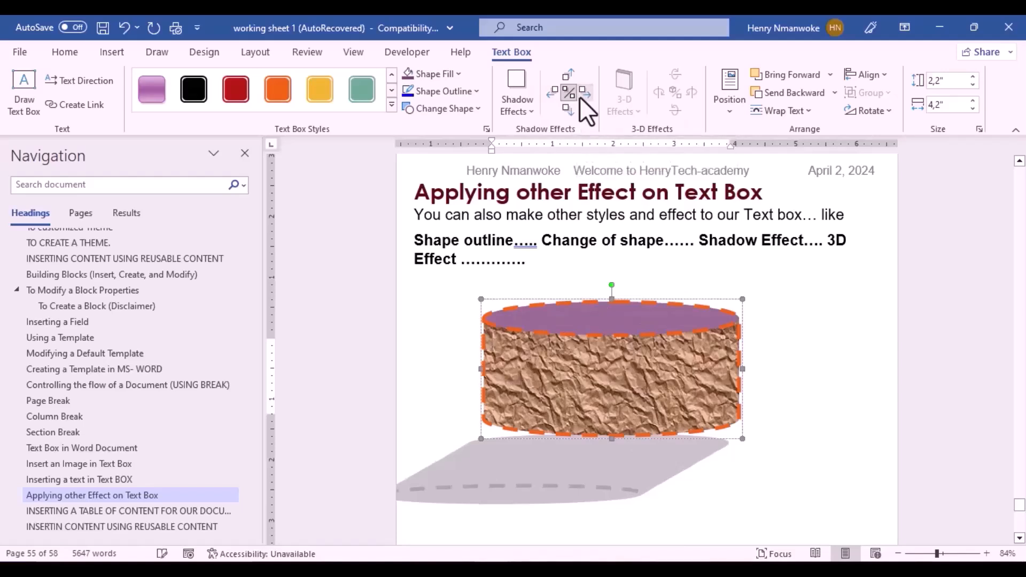
click(549, 90)
click(549, 89)
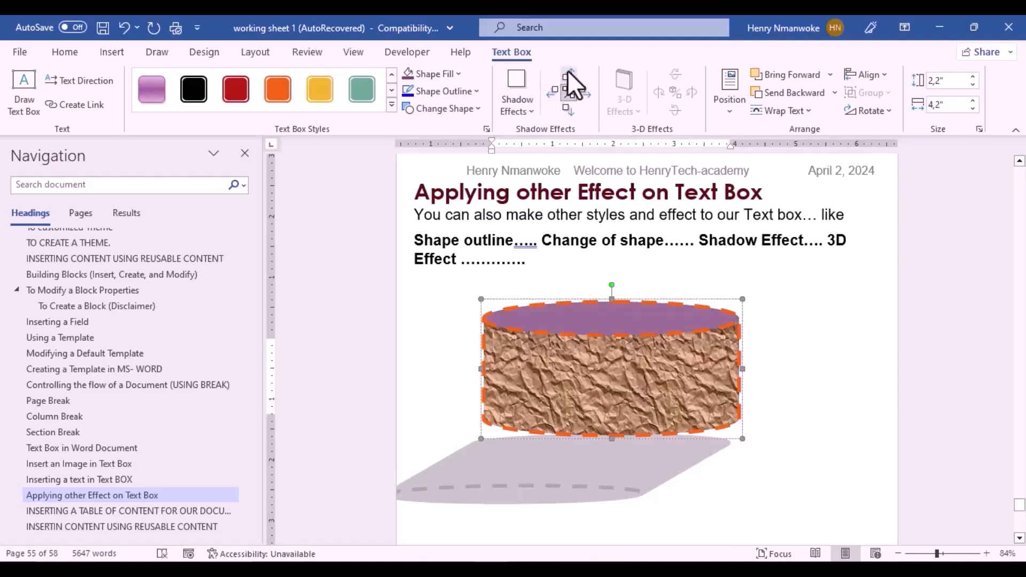
click(567, 72)
click(567, 72)
click(569, 108)
click(569, 108)
click(568, 108)
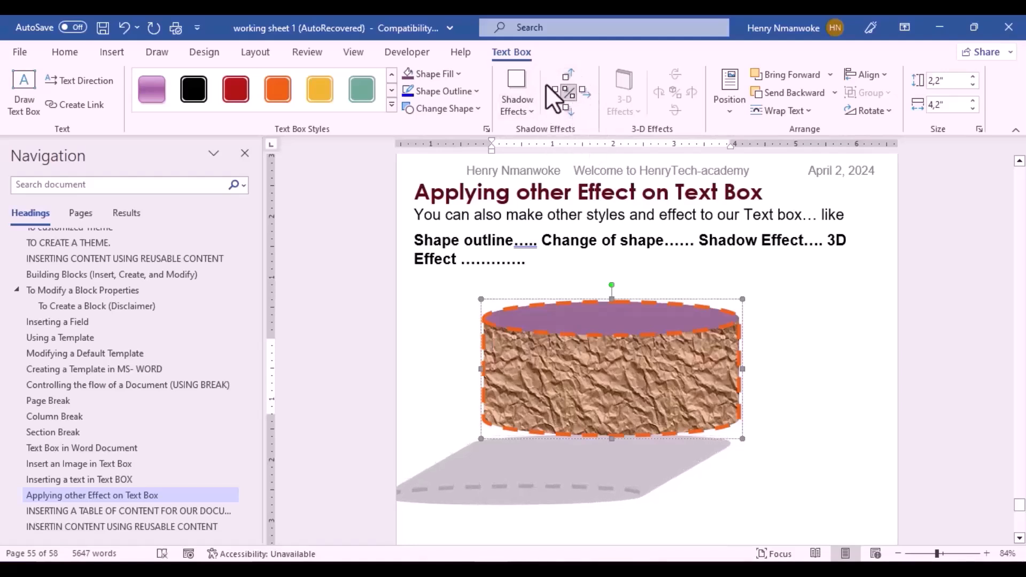
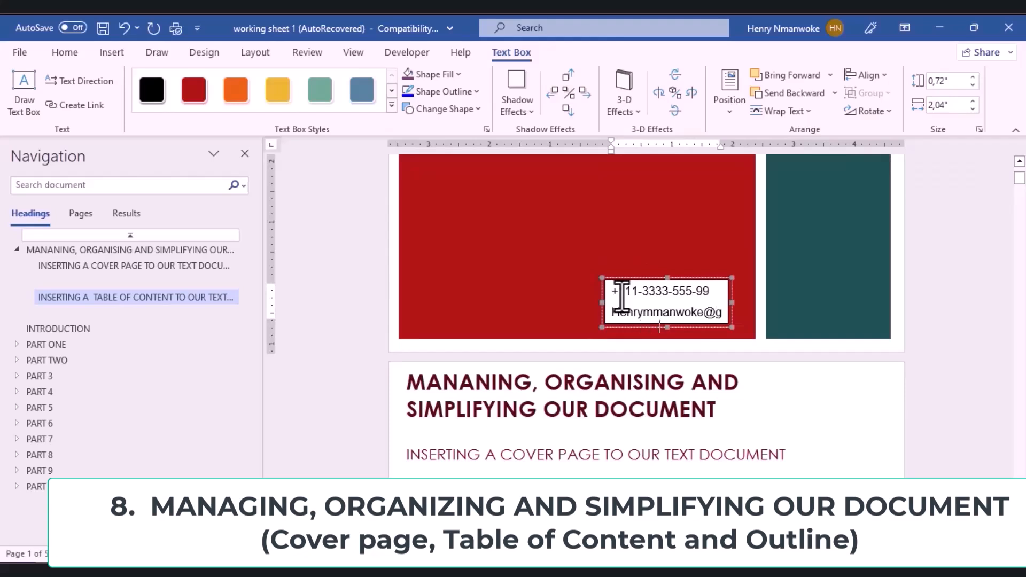
Step: Add the e-mail address on the second line, then move and enlarge the box to 0.93" × 2.31"
drag(661, 277, 660, 248)
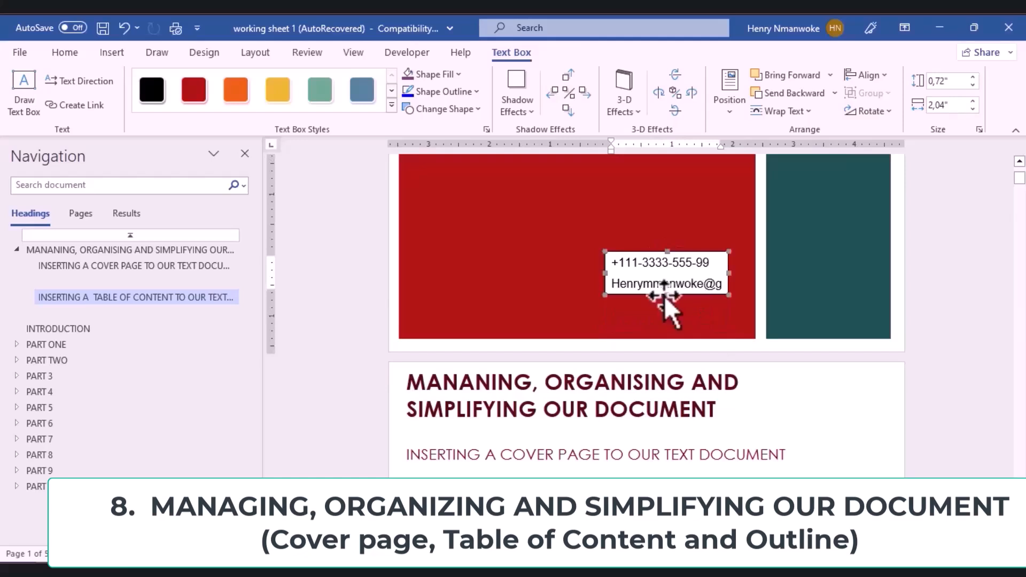
drag(667, 295, 668, 308)
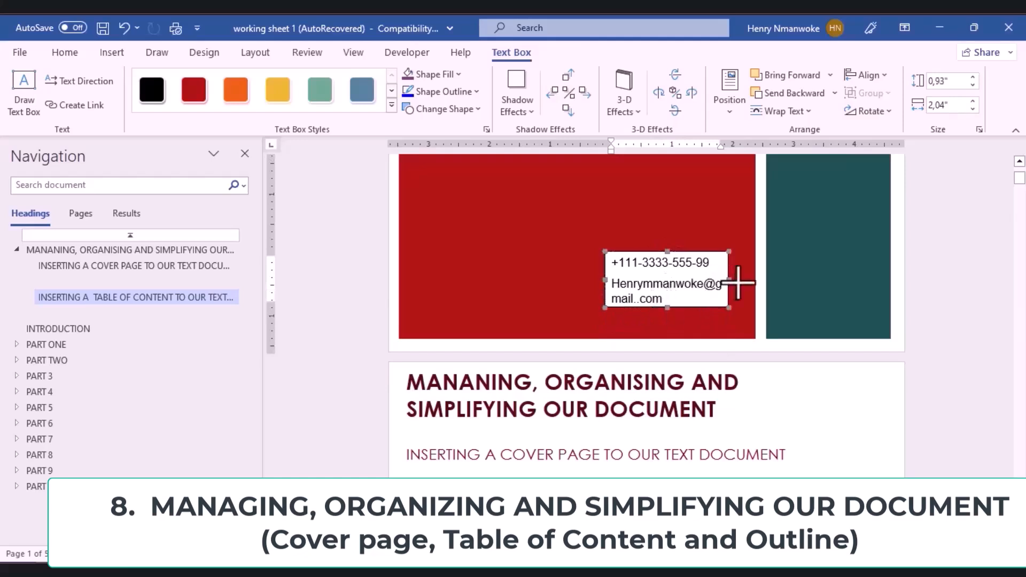
drag(743, 280, 746, 280)
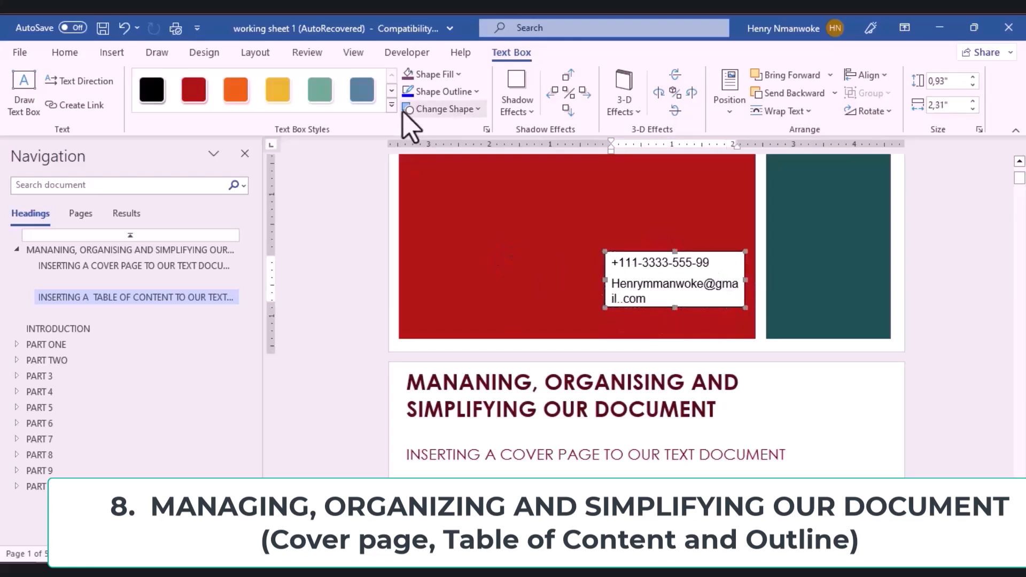
Step: Set the contact text box to No Fill and No Outline
click(458, 75)
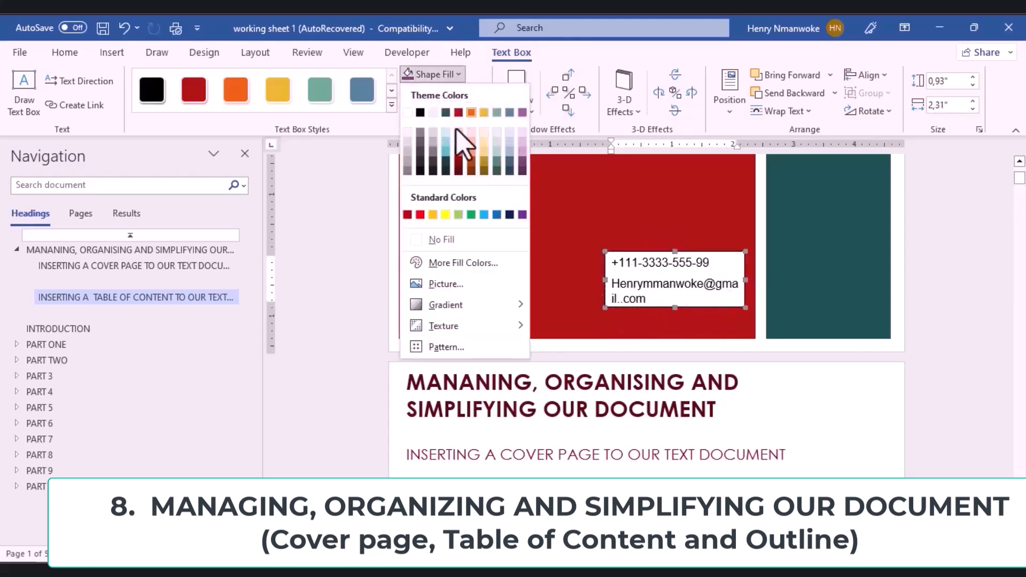
click(440, 241)
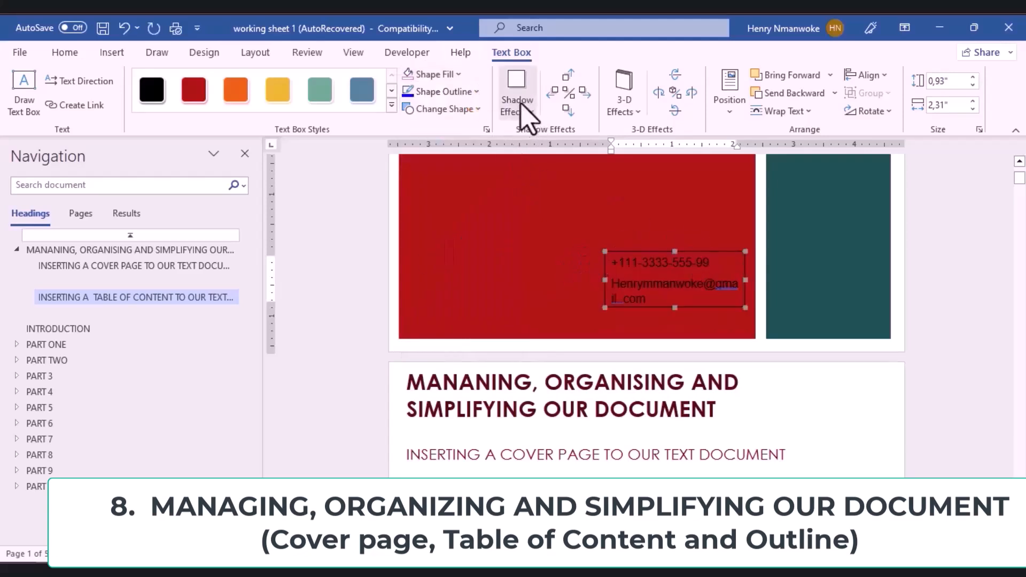
click(475, 93)
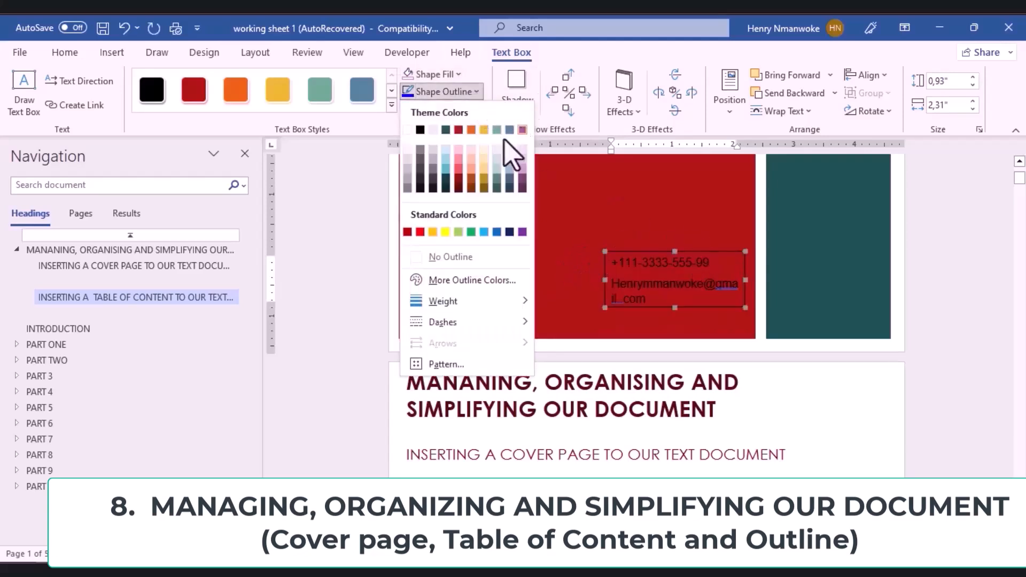
click(470, 258)
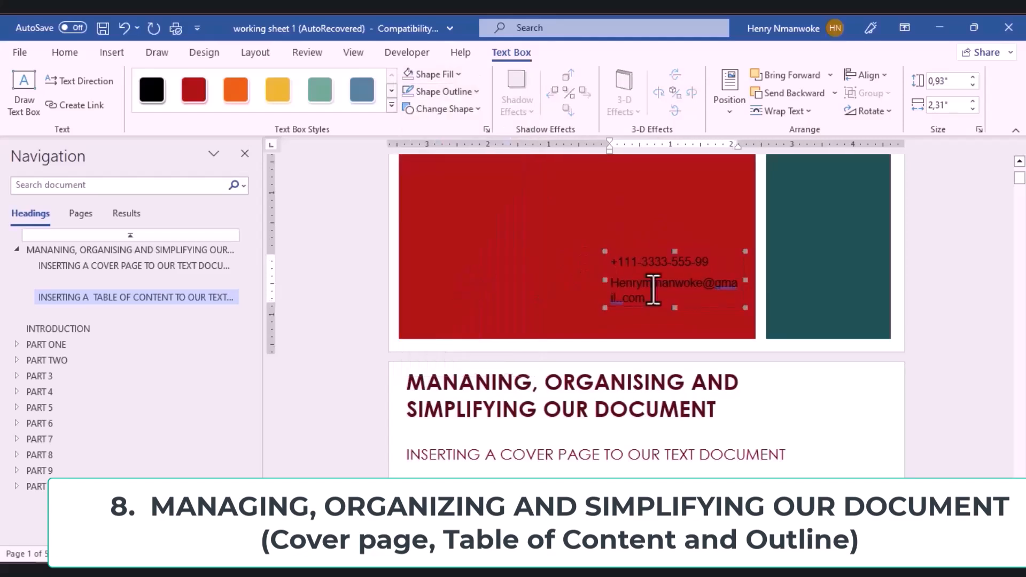
click(813, 387)
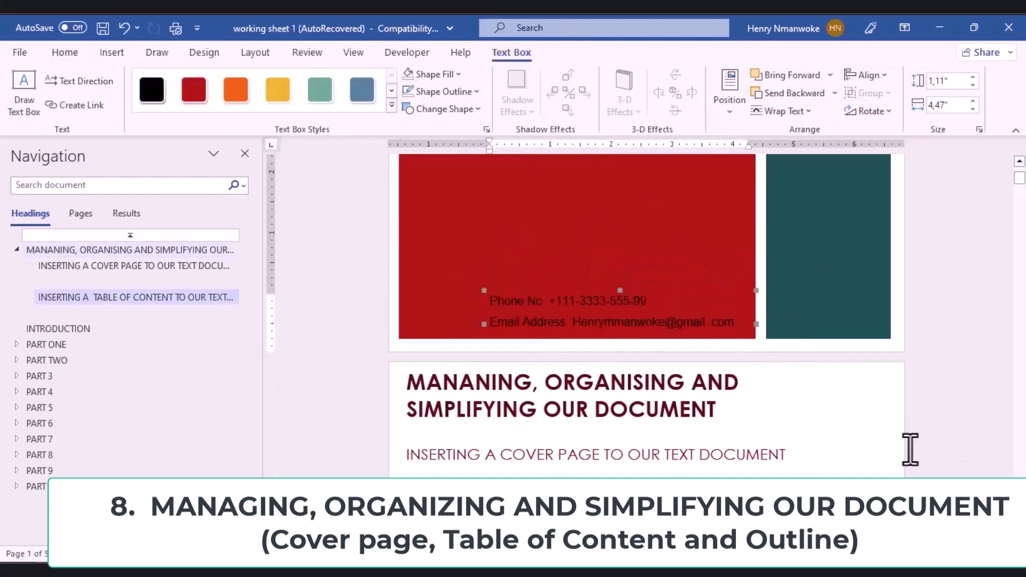
Step: Switch the Navigation pane from Pages to Results and scroll down past the cover page
click(910, 449)
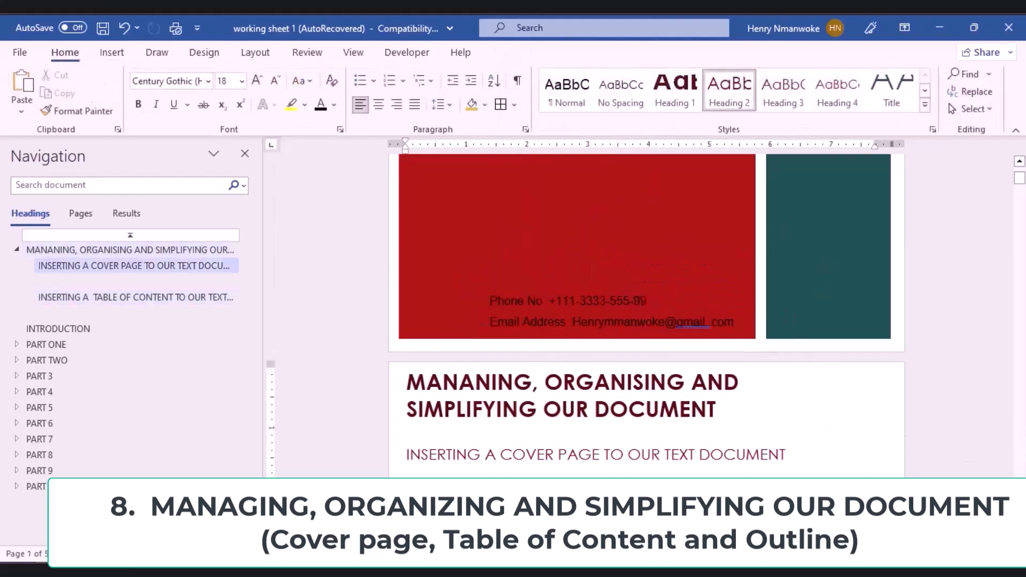
drag(1021, 188, 1021, 190)
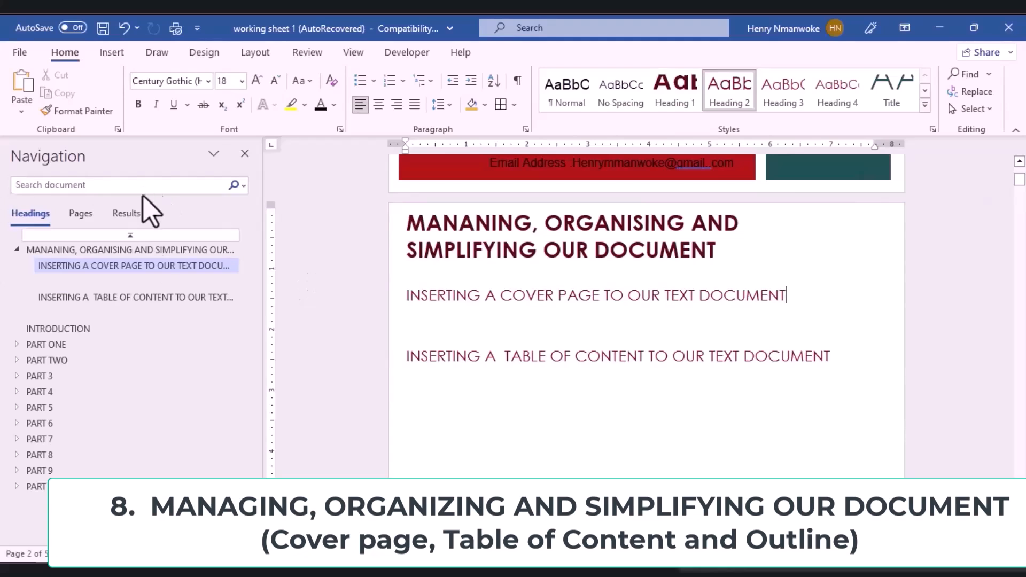
click(81, 215)
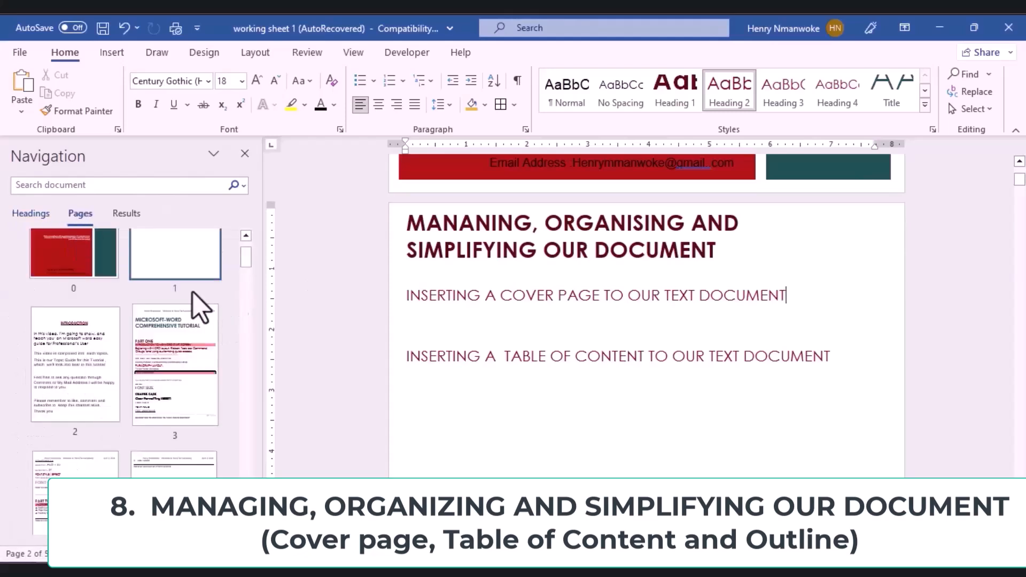
click(121, 212)
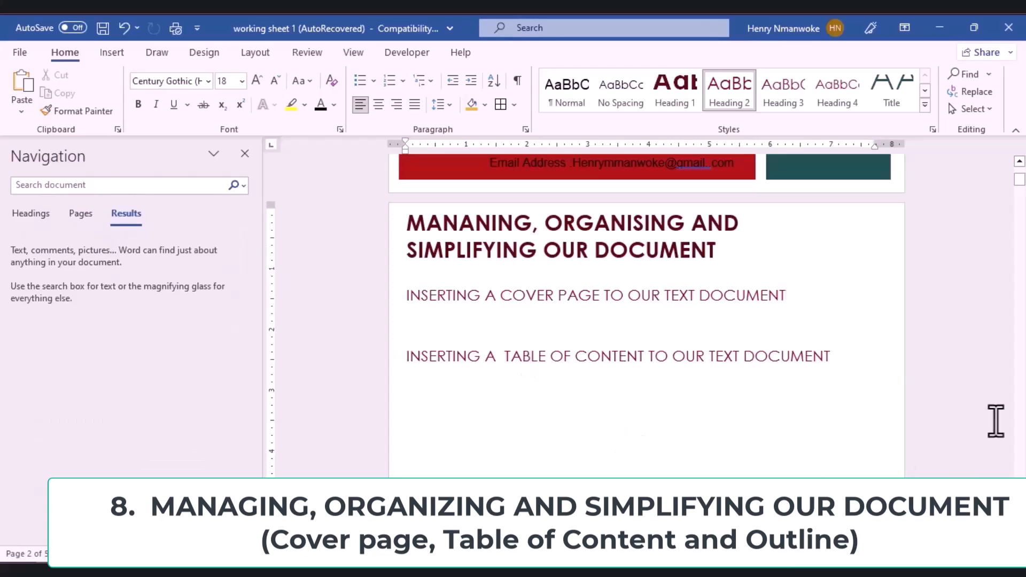
drag(1021, 197, 1020, 182)
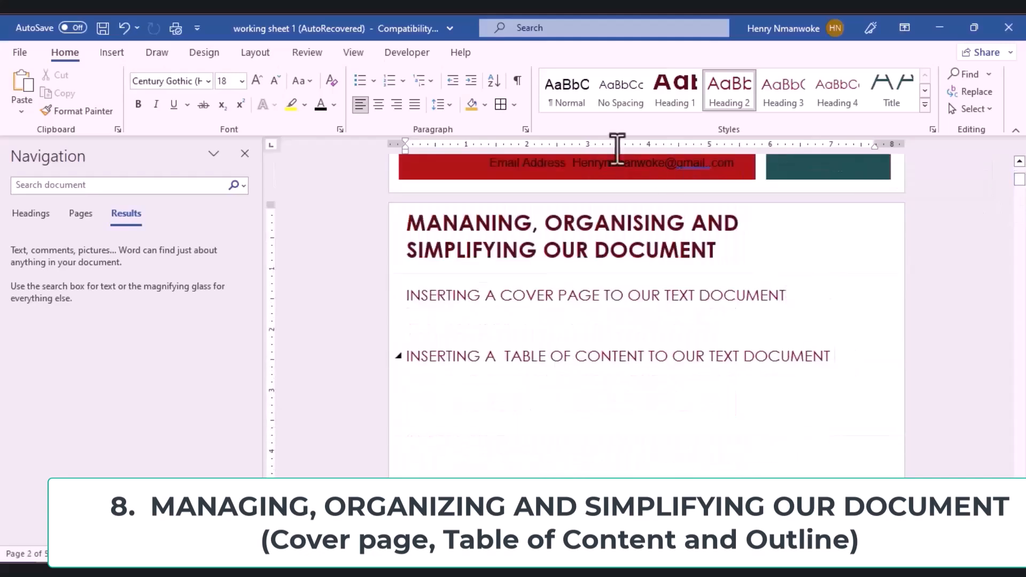
scroll(614, 96, down, 7)
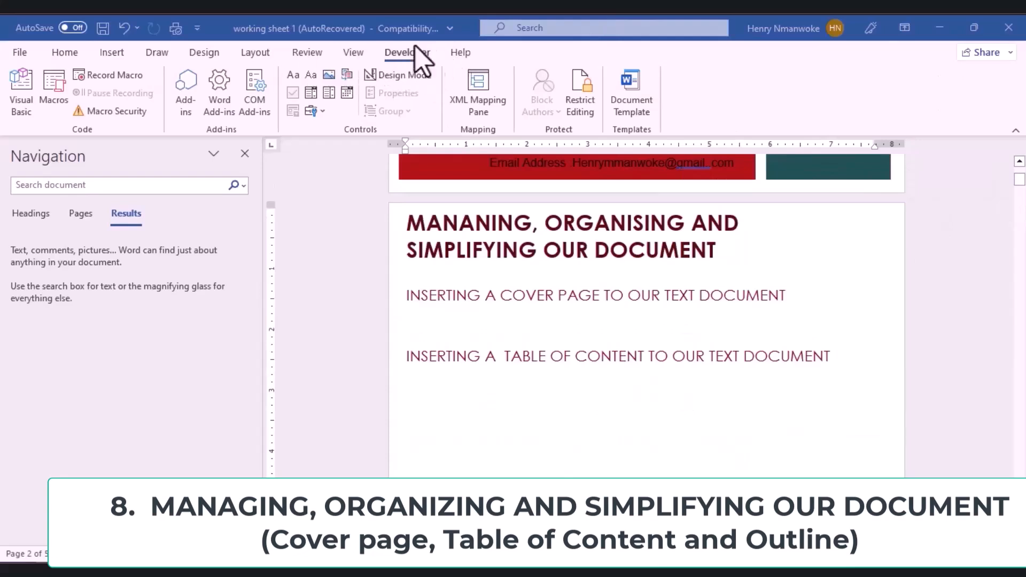
Step: Enable the References tab through Customize the Ribbon and open it
right_click(493, 54)
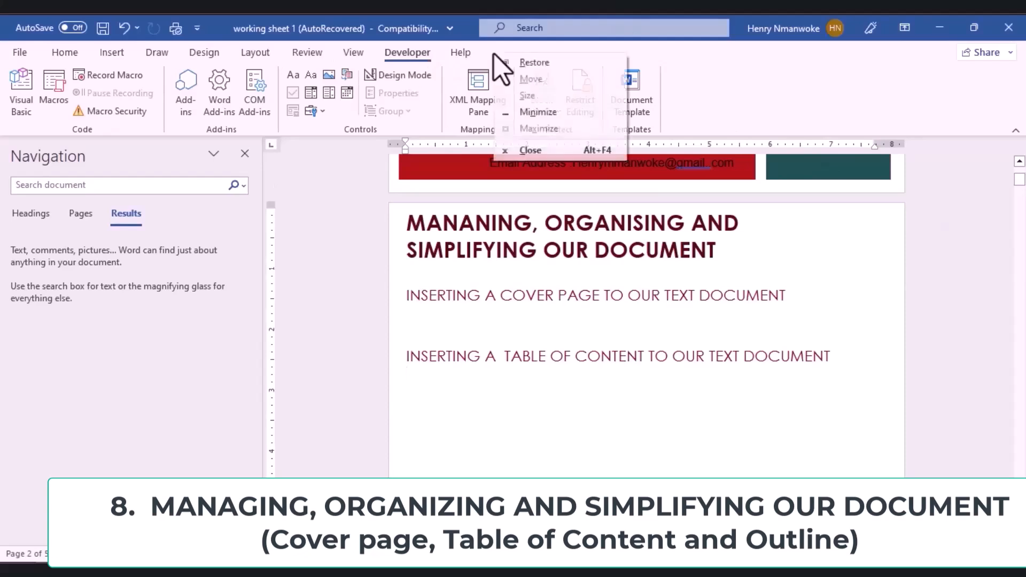
click(399, 60)
right_click(404, 74)
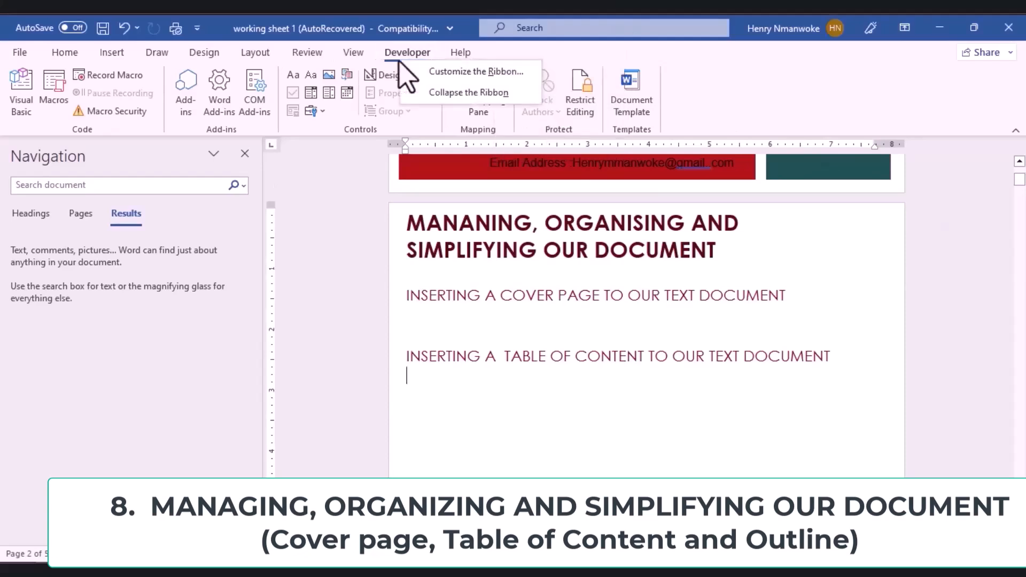
click(426, 72)
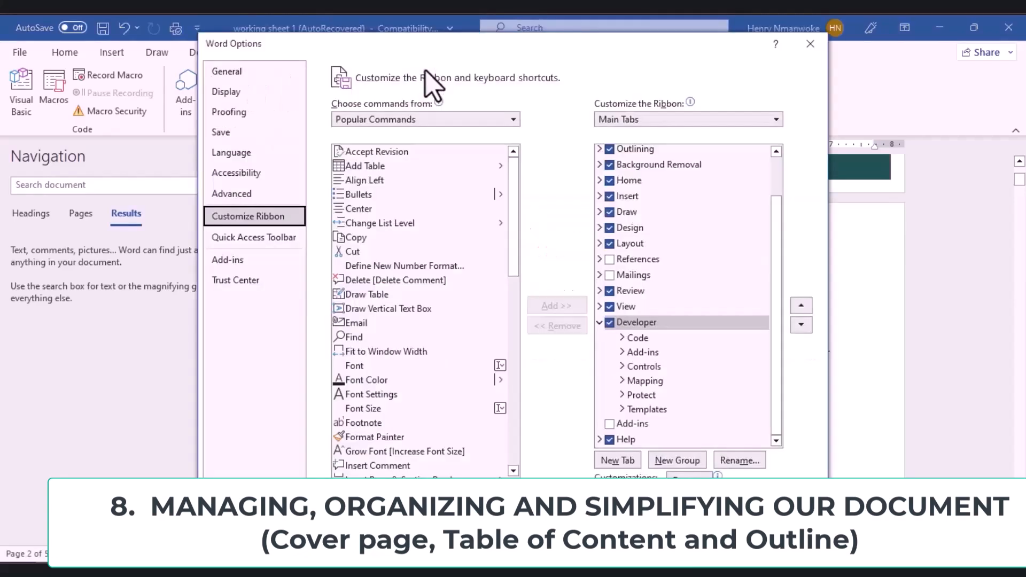
click(181, 100)
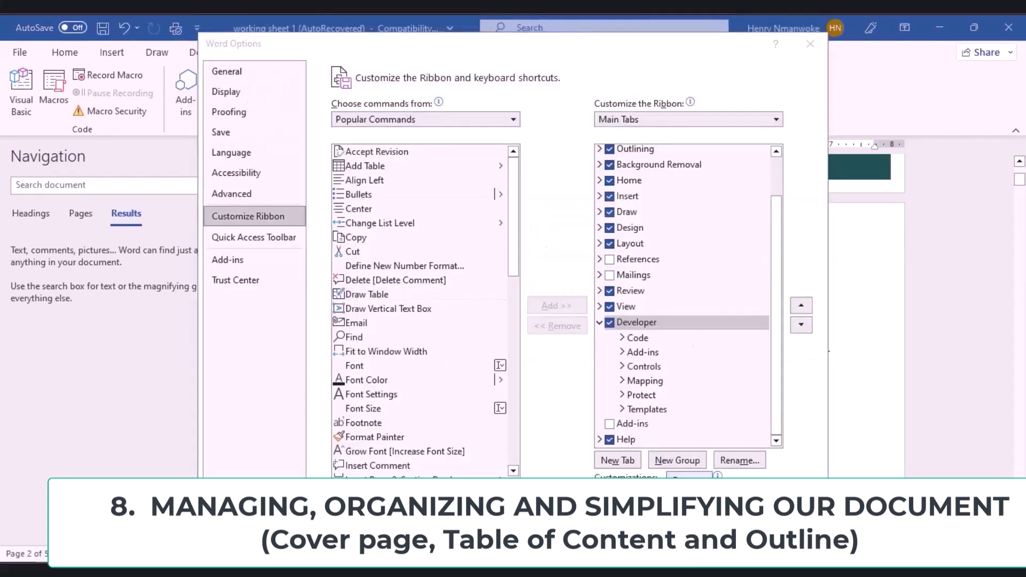
click(610, 260)
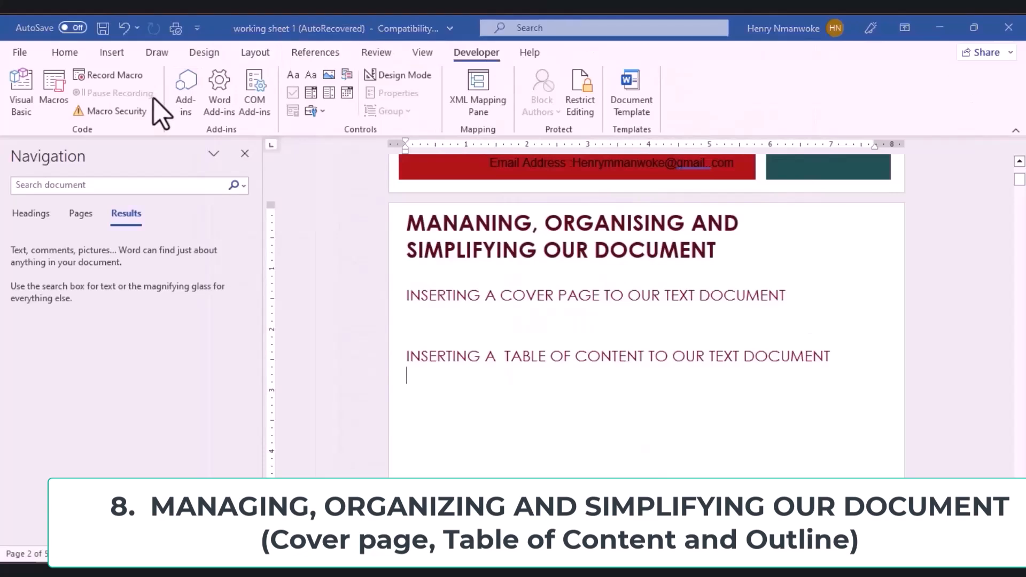
click(301, 53)
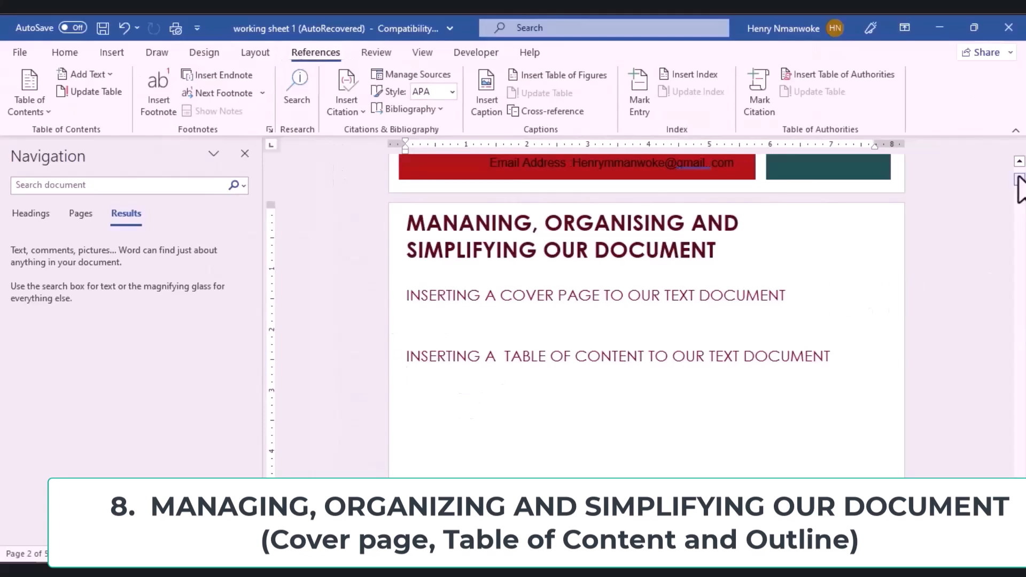
Step: Show Headings in the Navigation pane and insert the Automatic Table 2 table of contents
mouse_move(1019, 179)
mouse_down()
mouse_move(1021, 292)
mouse_move(1020, 170)
mouse_up()
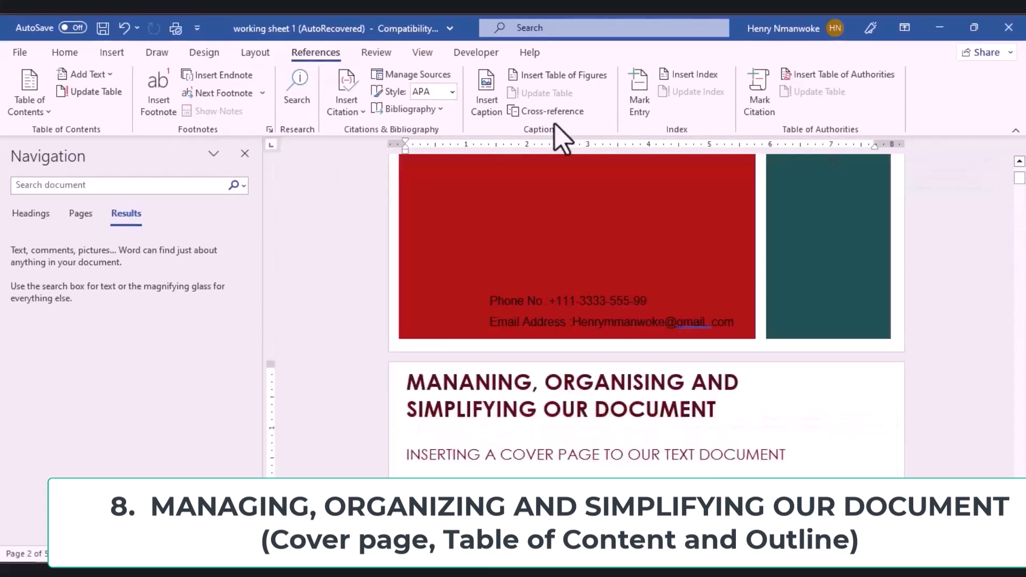
click(31, 214)
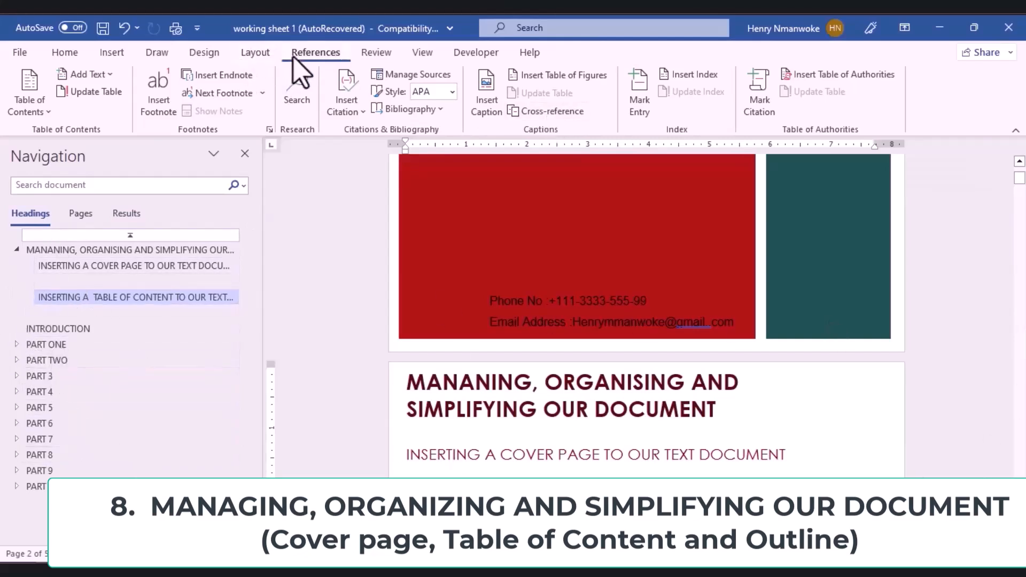
click(30, 107)
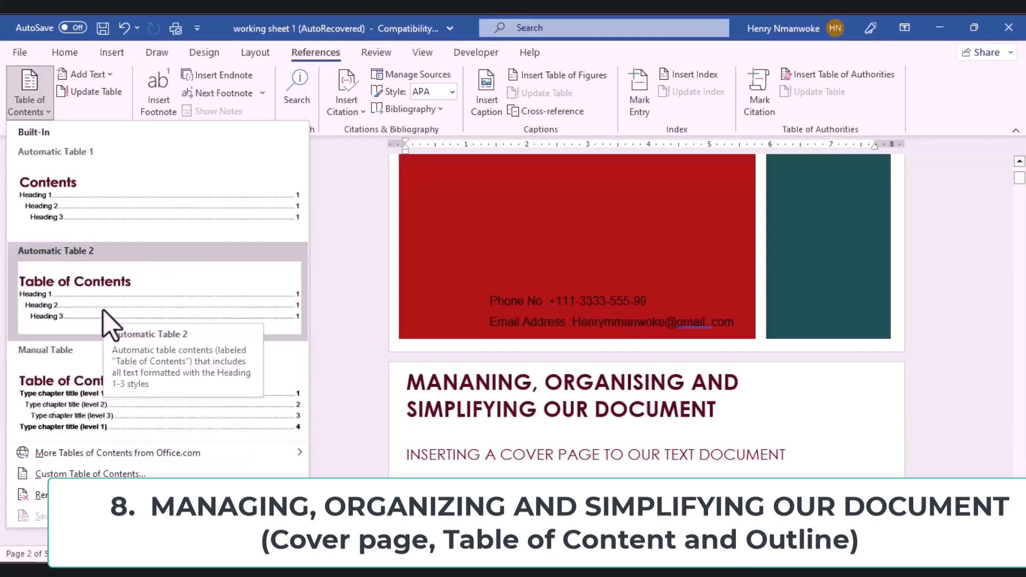
click(109, 323)
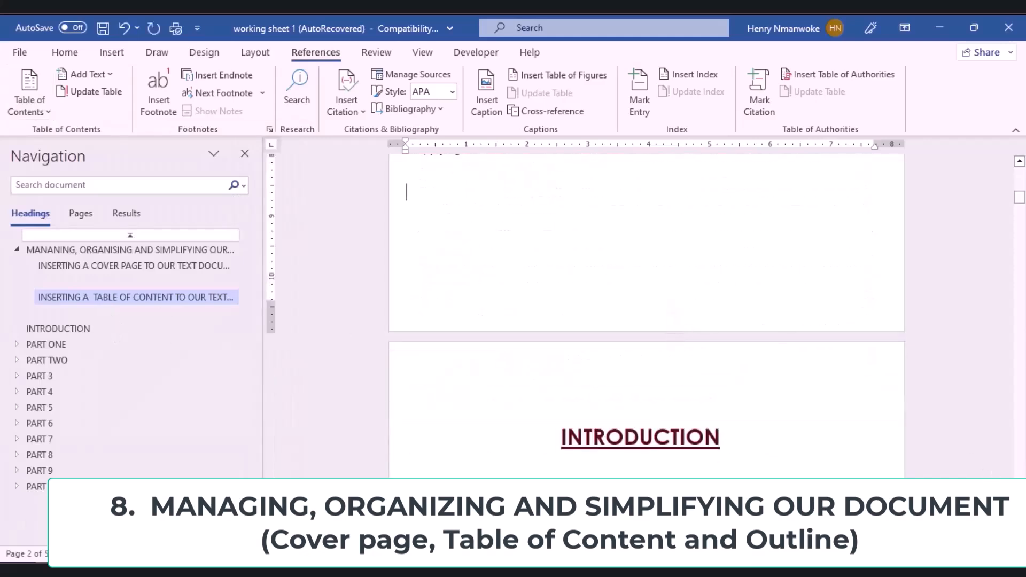
Step: Jump from the table of contents to the PART ONE section on page 6
drag(1021, 198, 1021, 181)
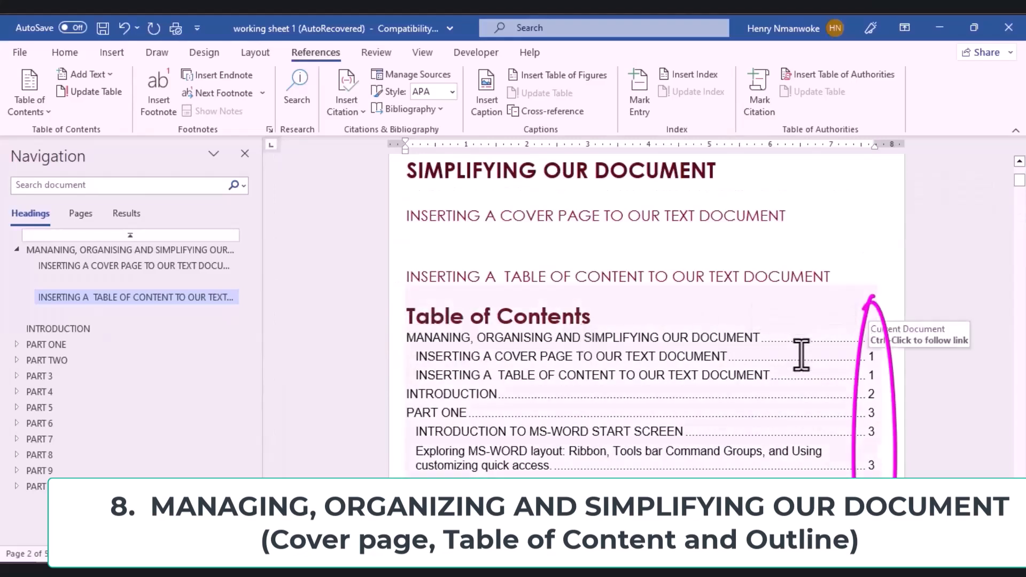
triple_click(421, 417)
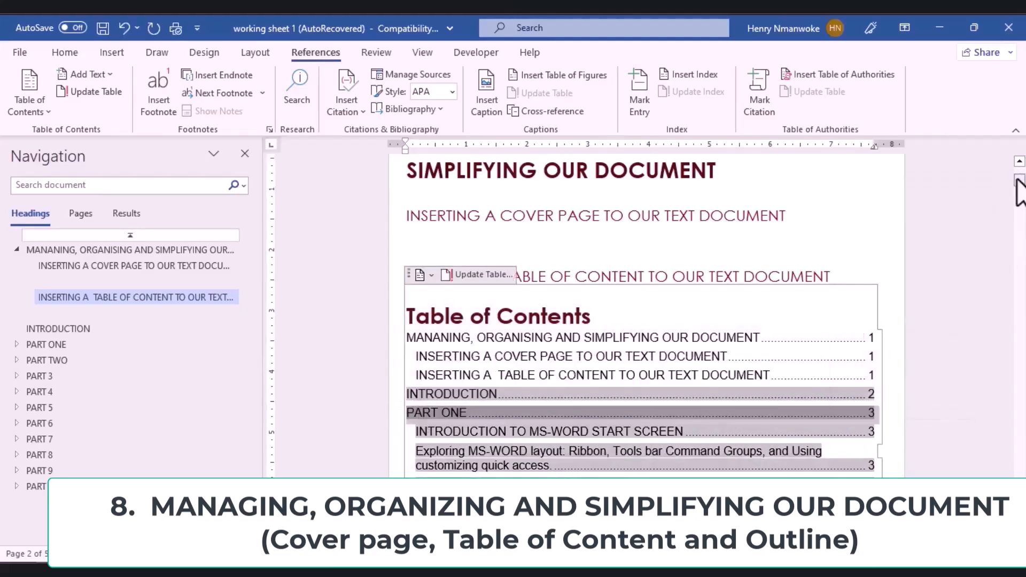
drag(1018, 182, 1018, 195)
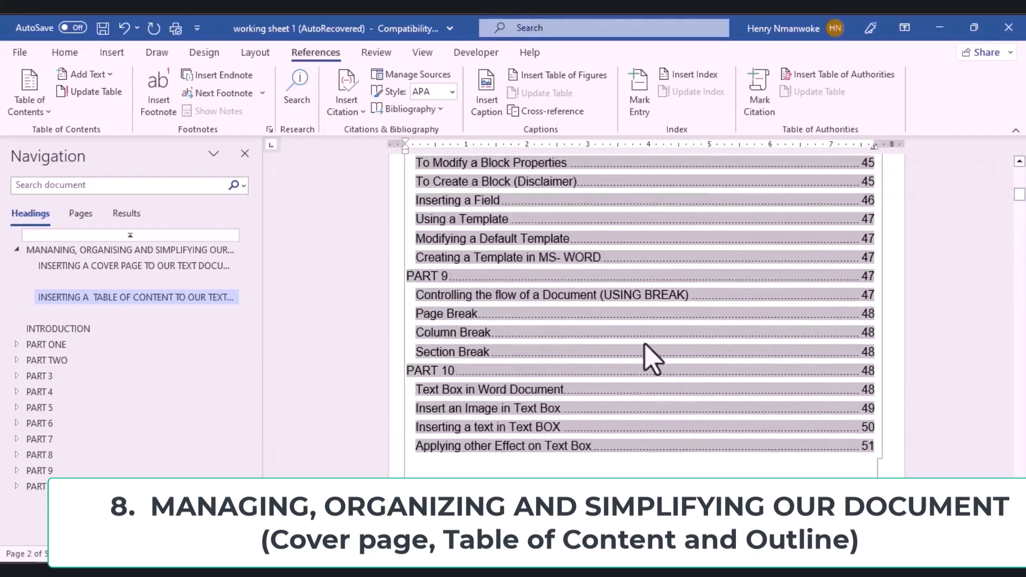
drag(1020, 198, 1020, 185)
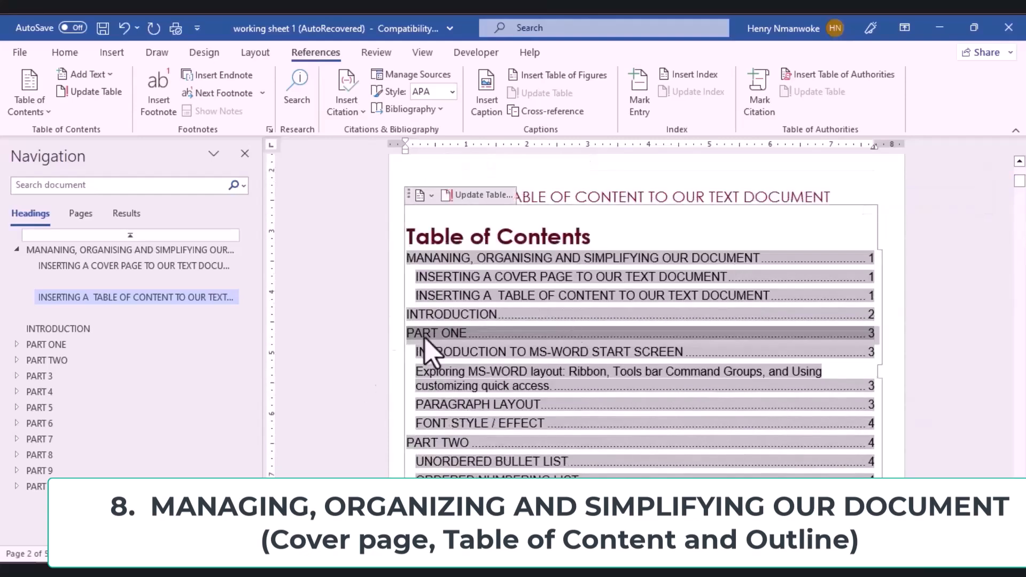
click(85, 344)
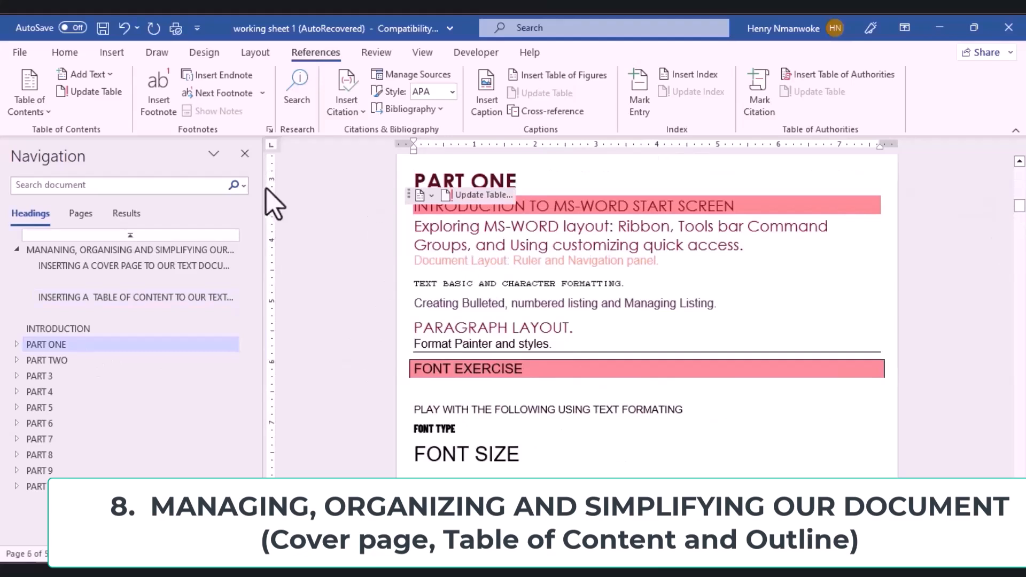
Step: Rename the PART ONE and PART TWO headings to PART 1 and PART 2, then return to the contents
click(511, 180)
key(BackSpace)
key(BackSpace)
key(BackSpace)
text(1)
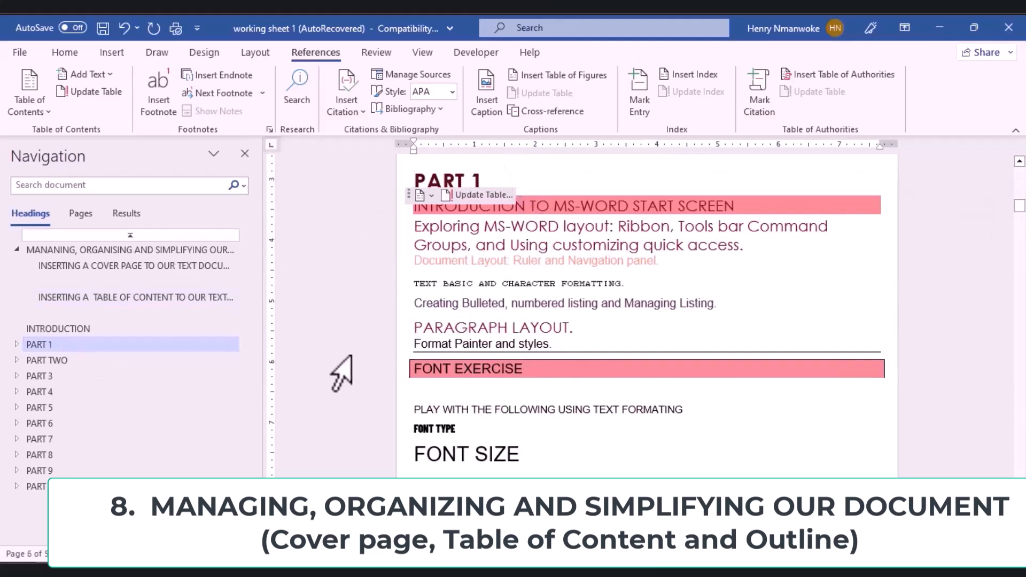
click(53, 360)
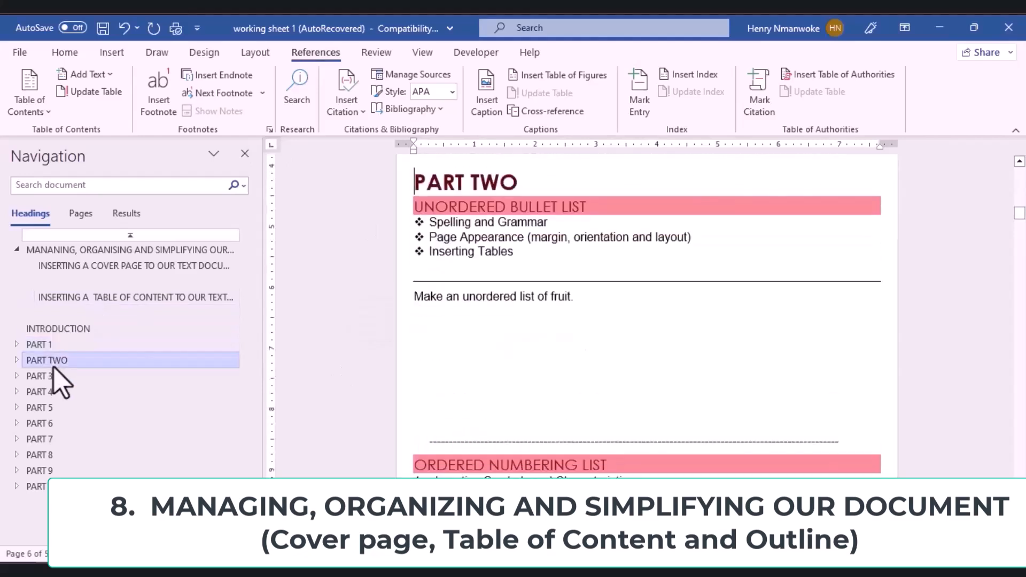
click(522, 183)
key(BackSpace)
key(BackSpace)
key(BackSpace)
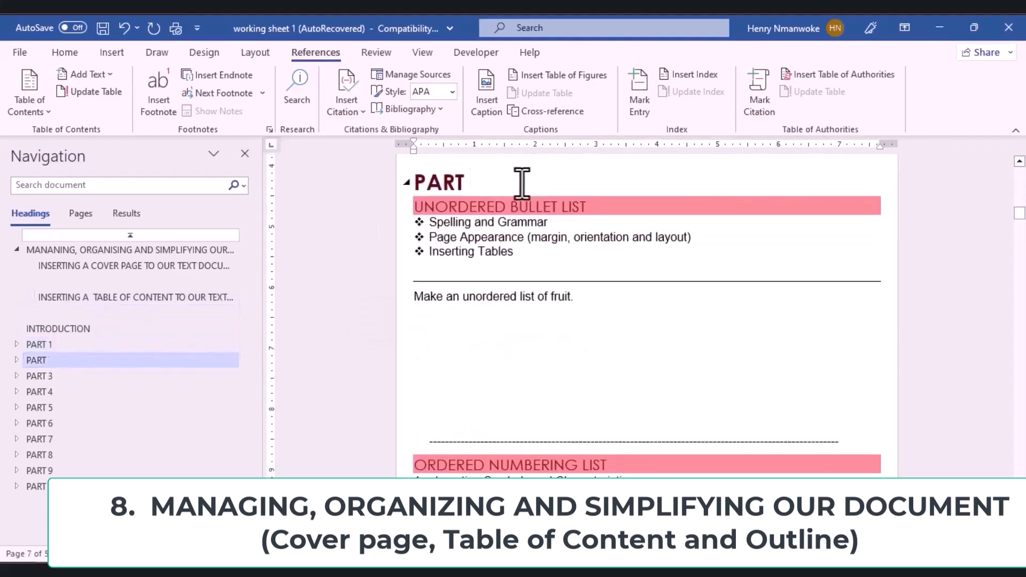
click(346, 399)
drag(1018, 217, 1013, 185)
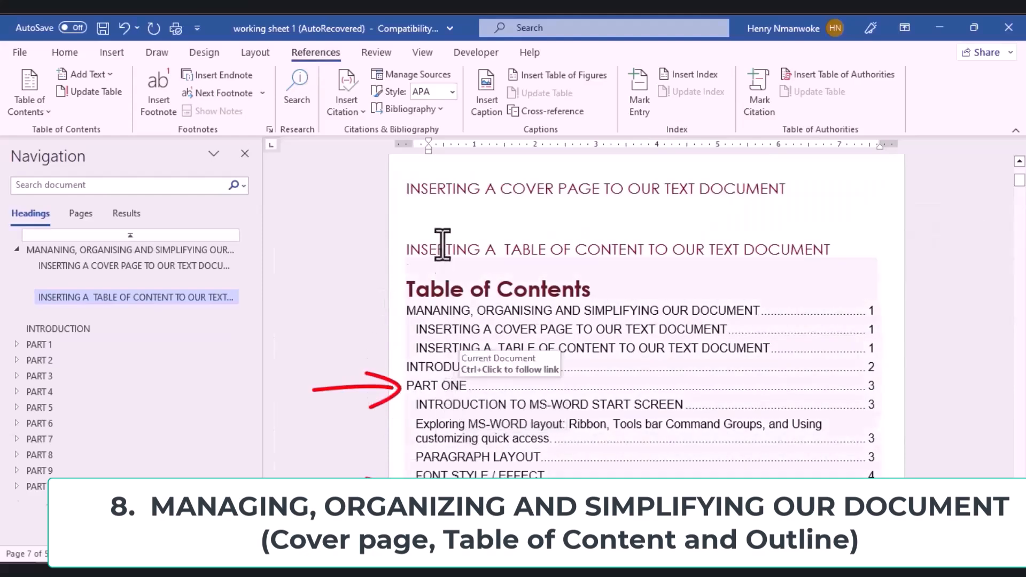
scroll(442, 268, down, 2)
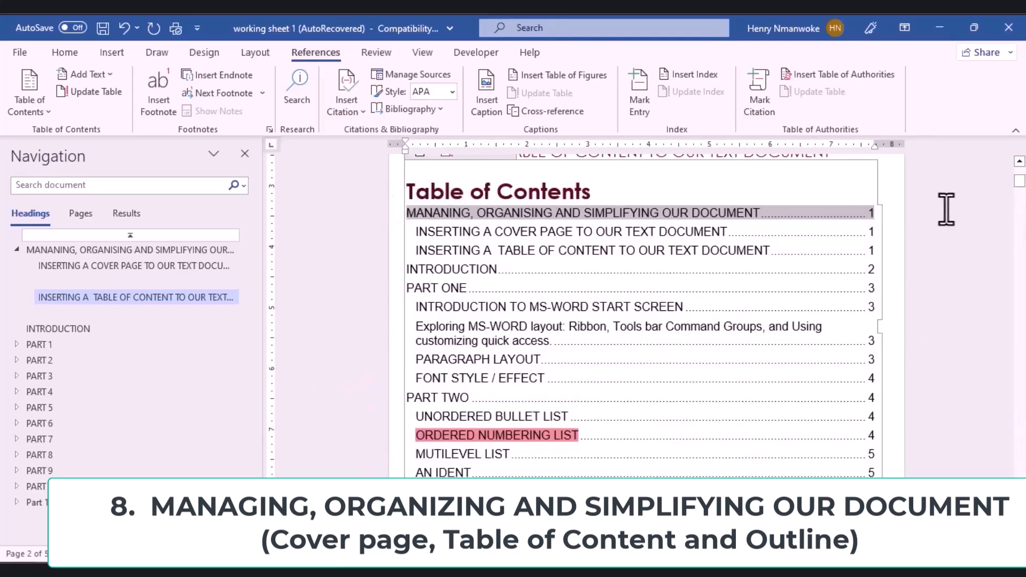
Step: Update the entire table of contents so it lists headings through page 56
key(Up)
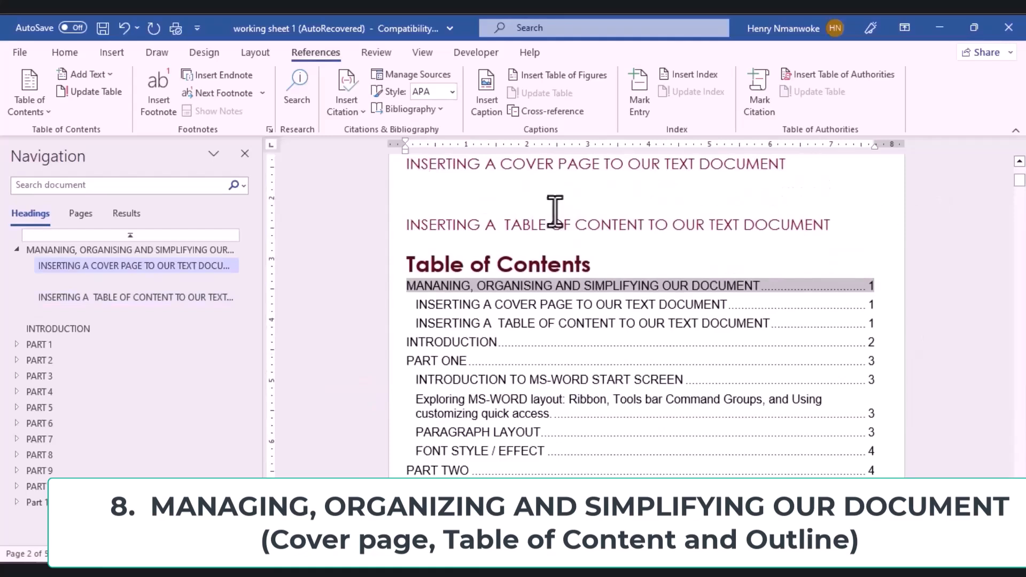
click(441, 278)
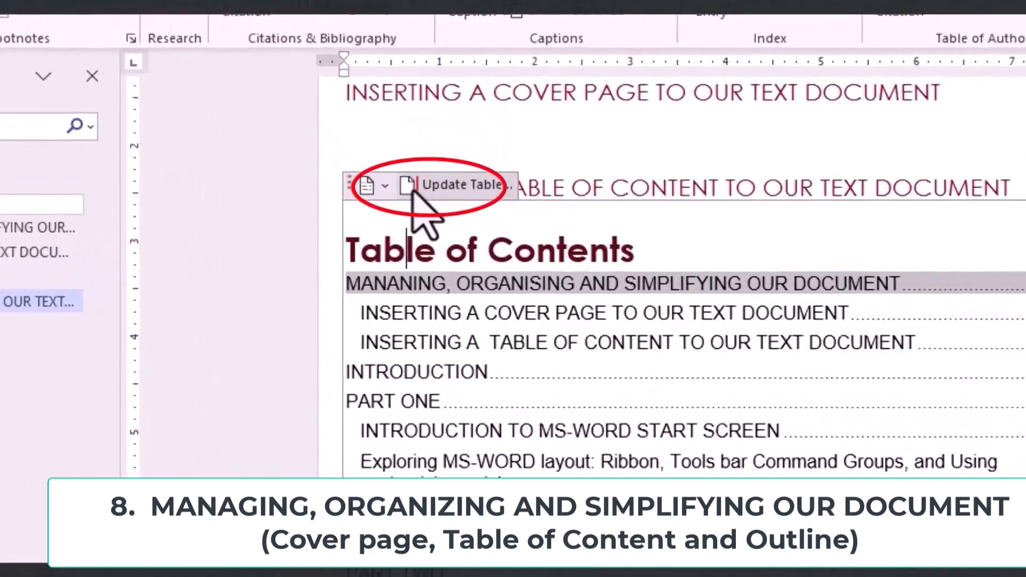
click(434, 208)
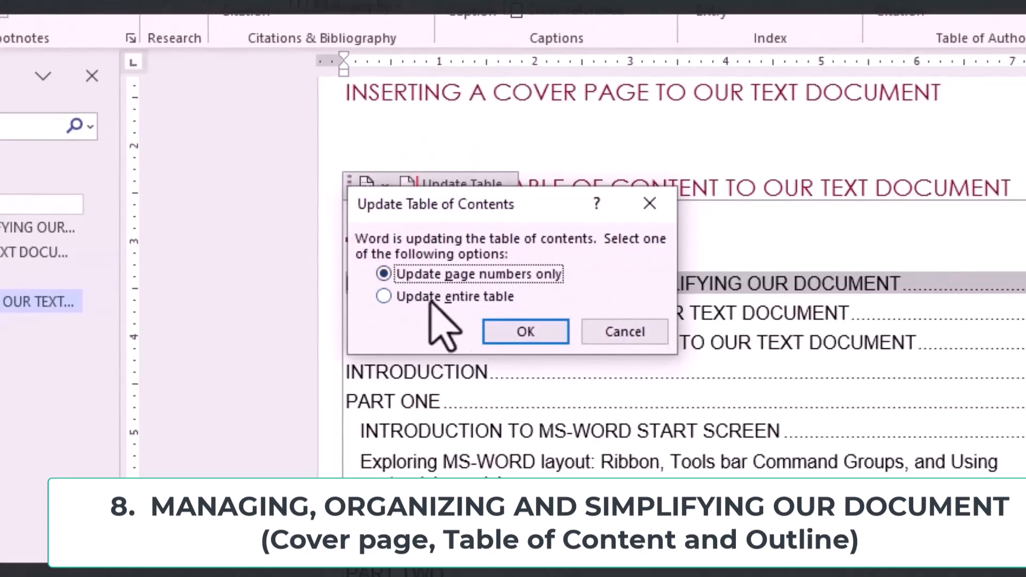
click(384, 297)
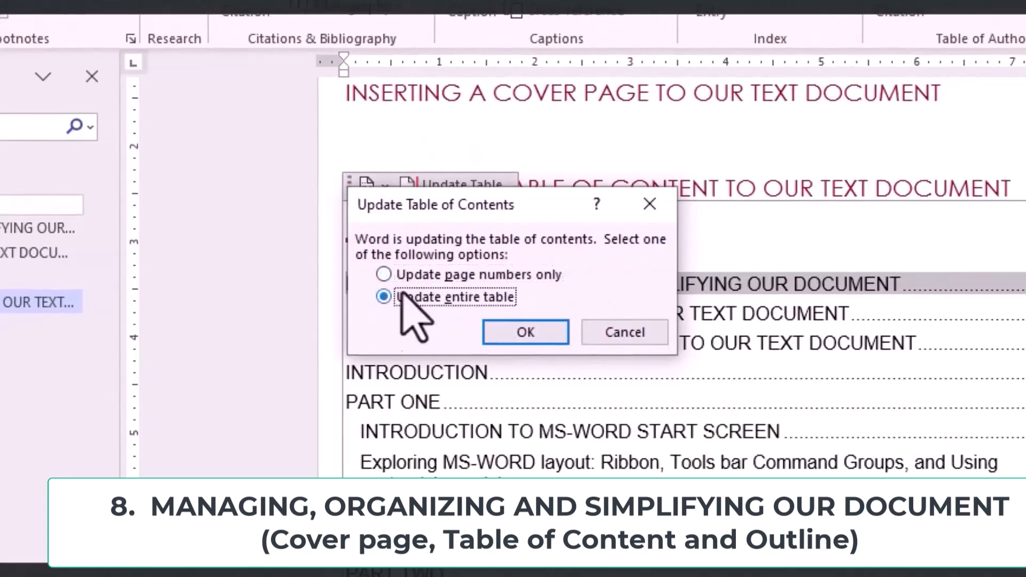
click(512, 324)
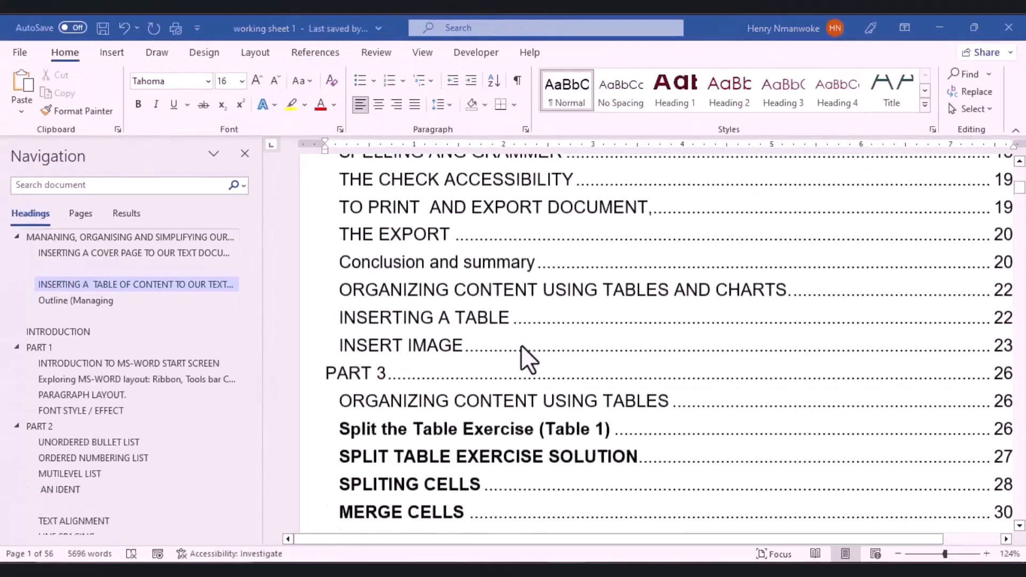
scroll(520, 344, down, 15)
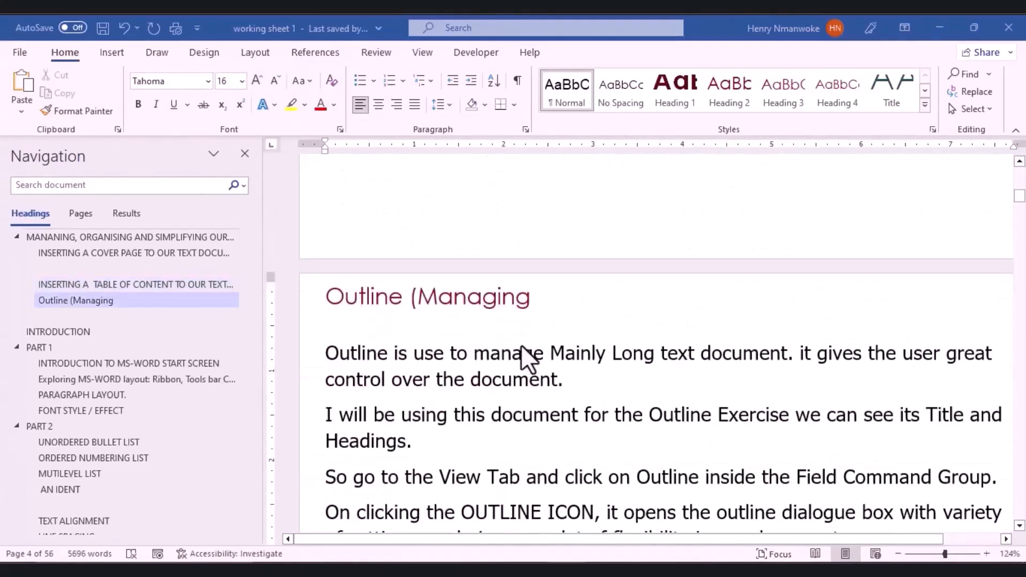
Step: Finish the heading as 'Outline (Managing a document)' and bring up the View tab
text(a document))
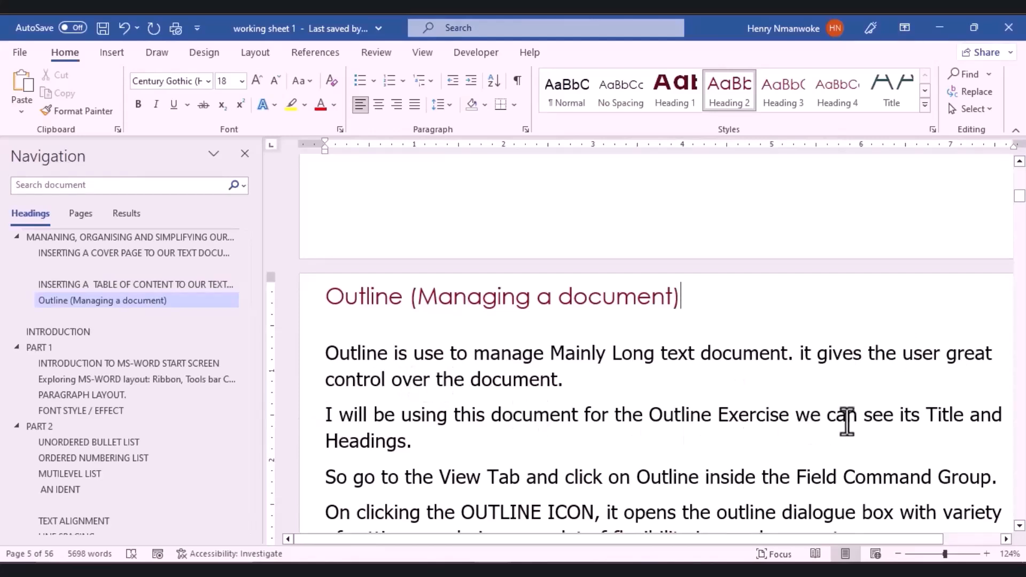
ctrl+scroll(833, 419, down, 4)
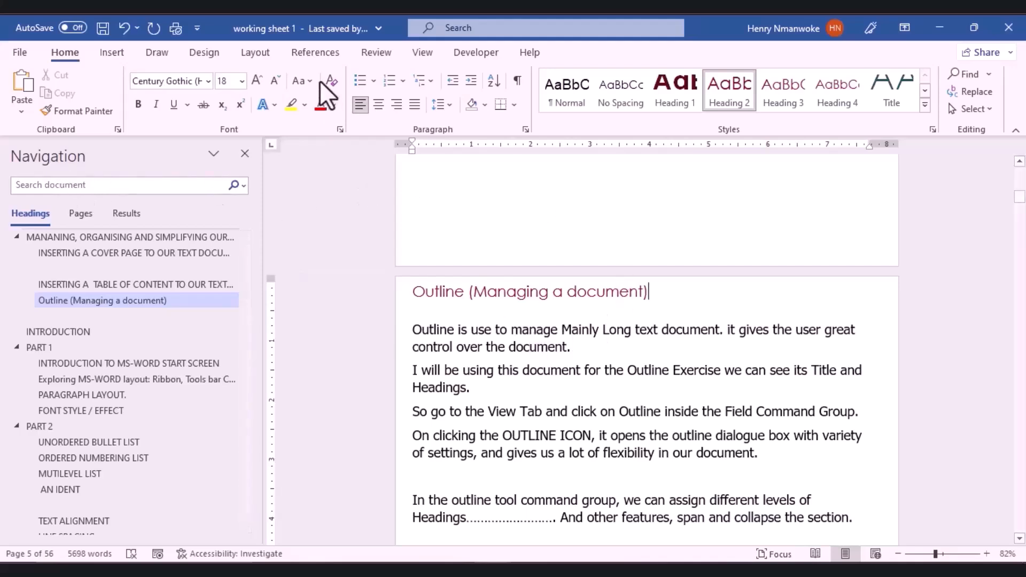
click(422, 52)
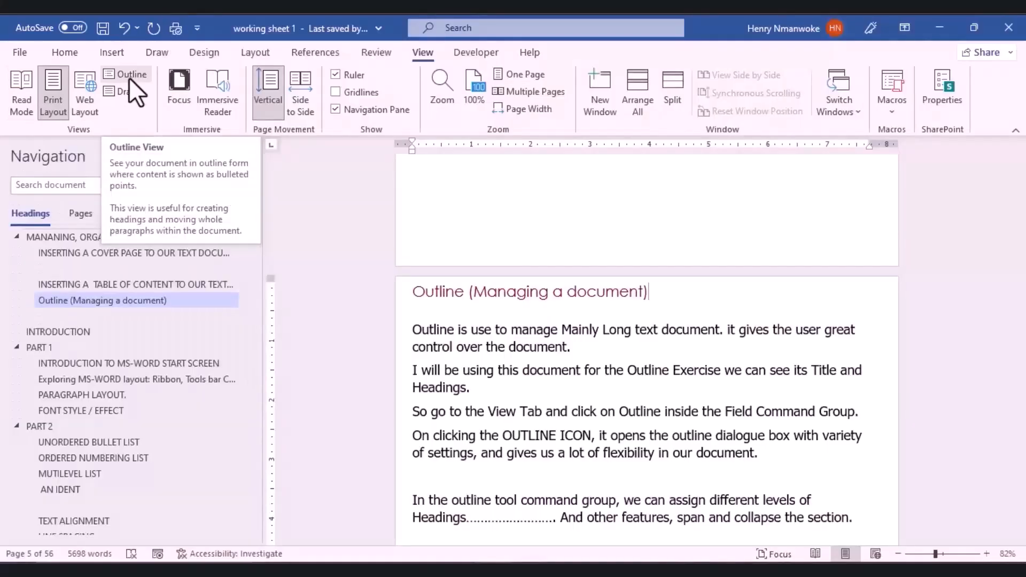
Step: Switch to Outline view and collapse the MANANING and INTRODUCTION headings
click(130, 78)
scroll(422, 247, up, 20)
scroll(423, 247, up, 10)
click(285, 206)
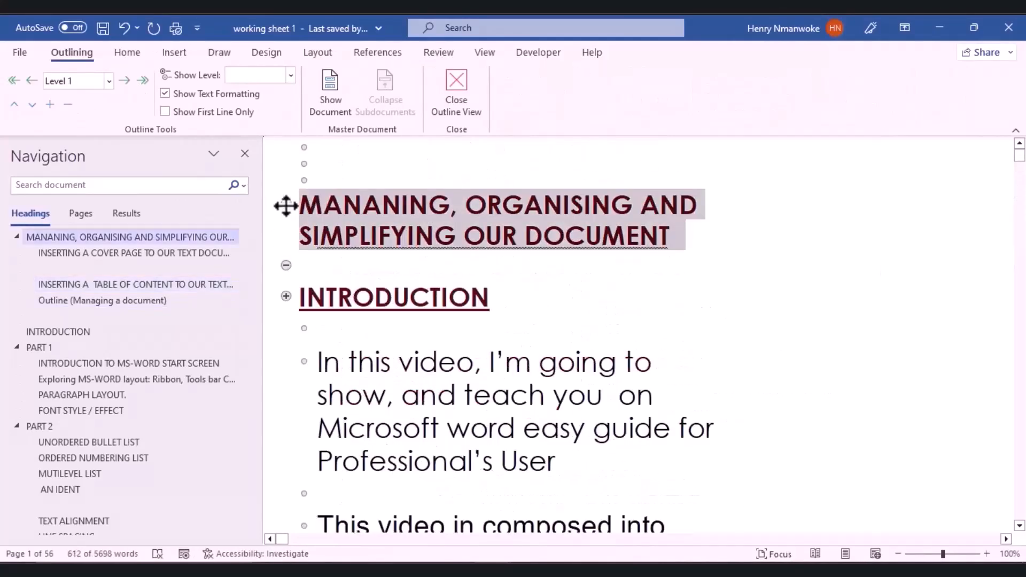
double_click(286, 206)
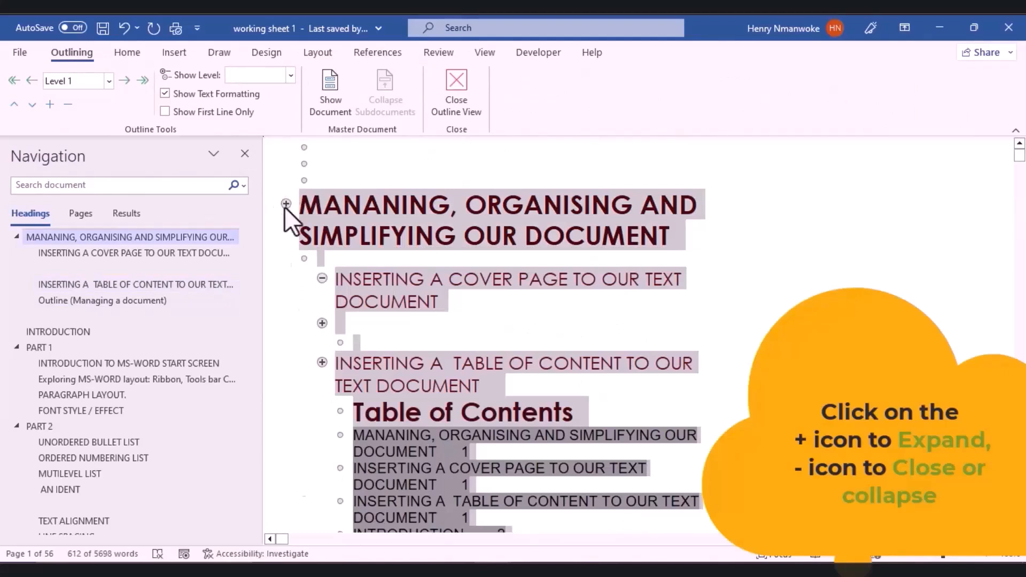
double_click(286, 205)
click(284, 296)
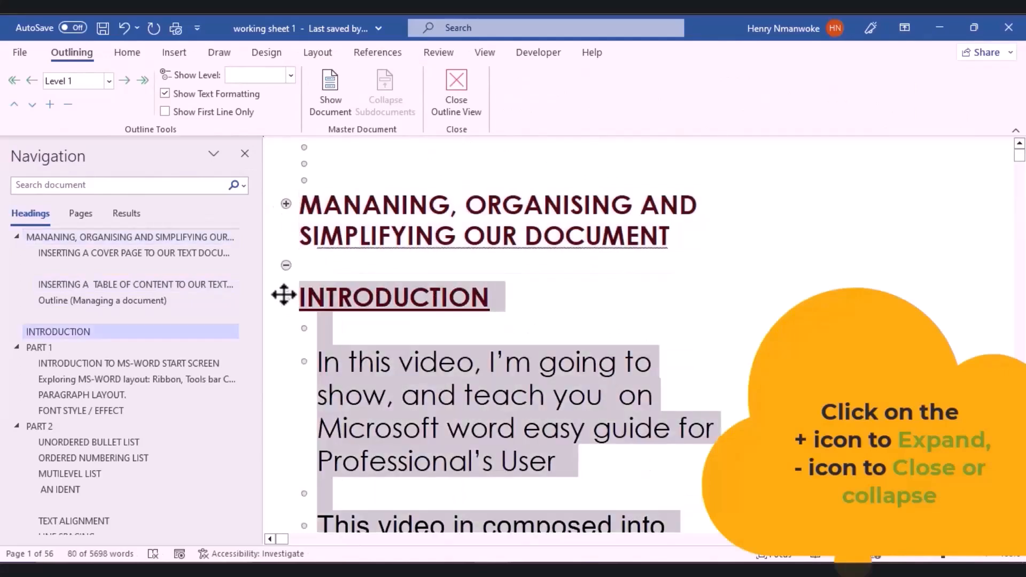
double_click(283, 296)
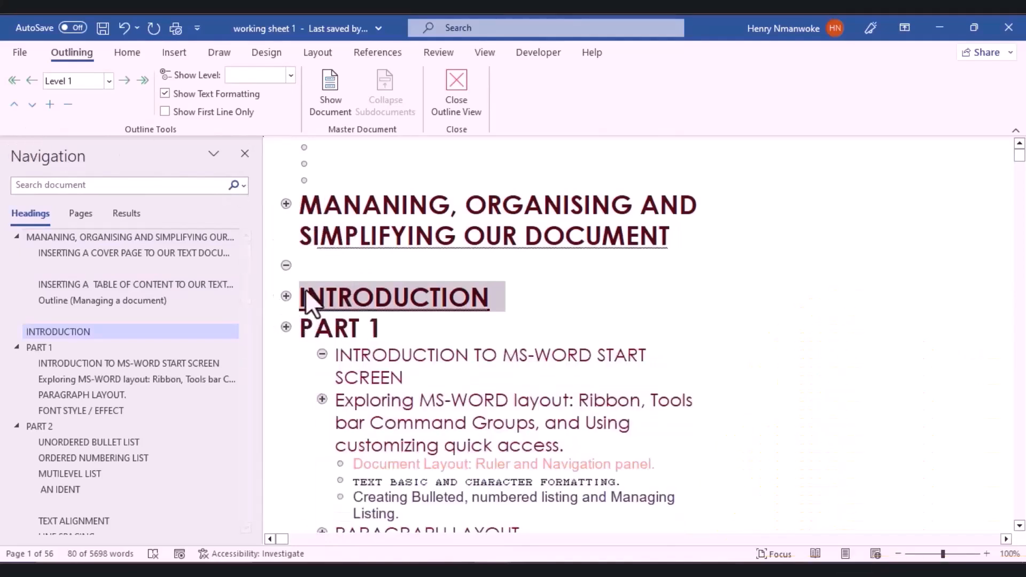
Step: Expand and re-collapse the MANANING heading, then collapse the PART 2 section
triple_click(312, 206)
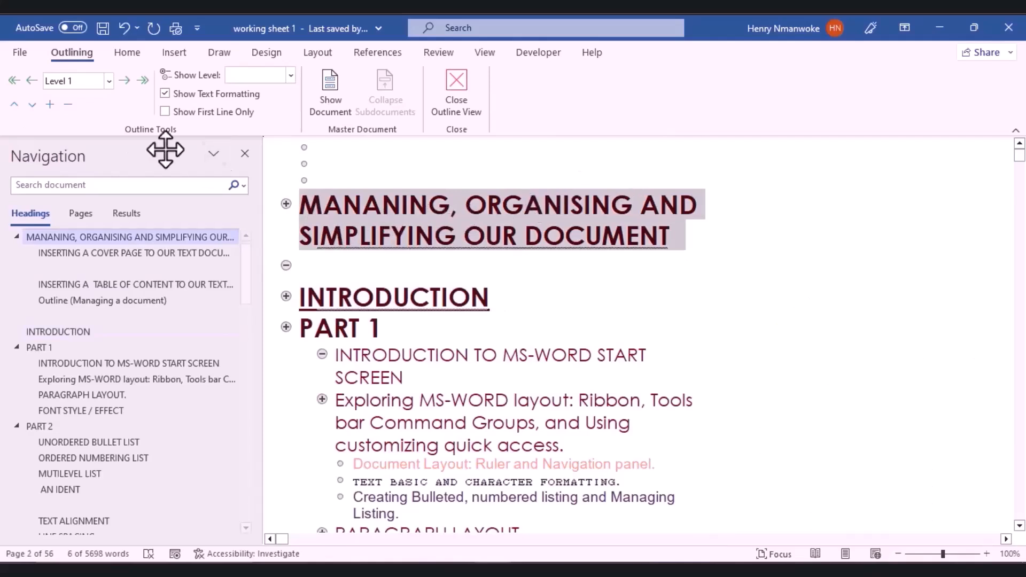
click(48, 105)
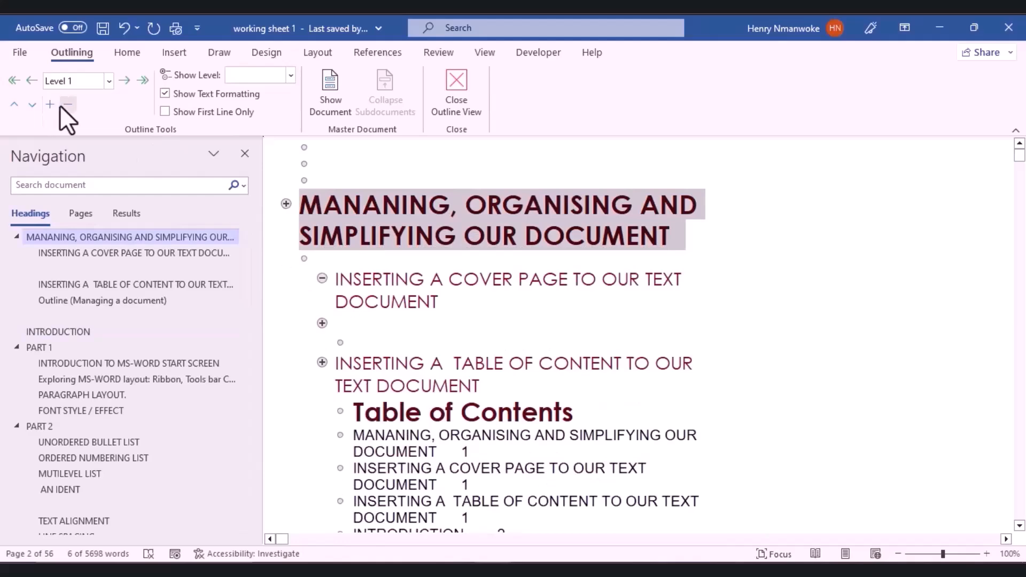
click(62, 105)
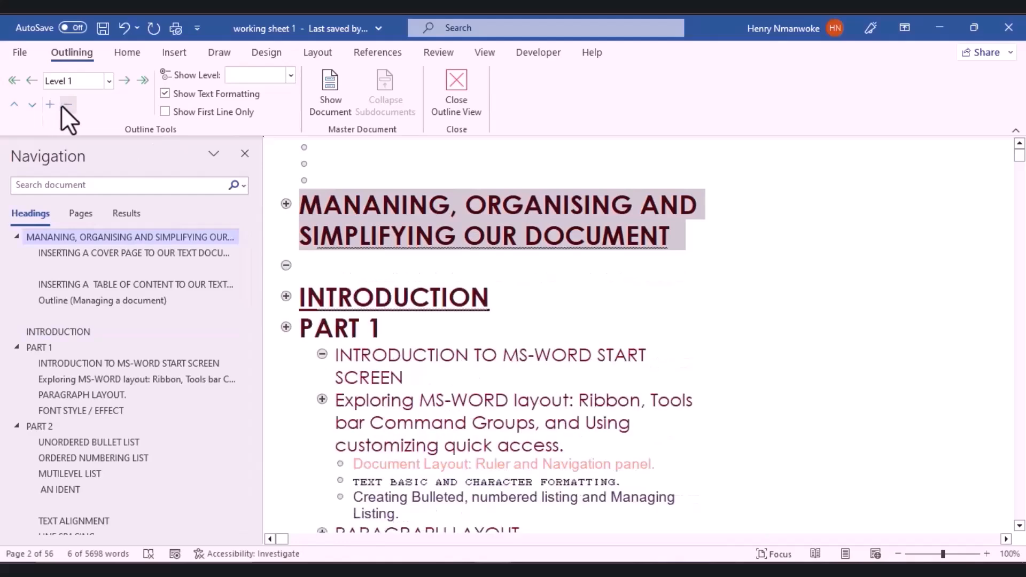
scroll(348, 294, down, 5)
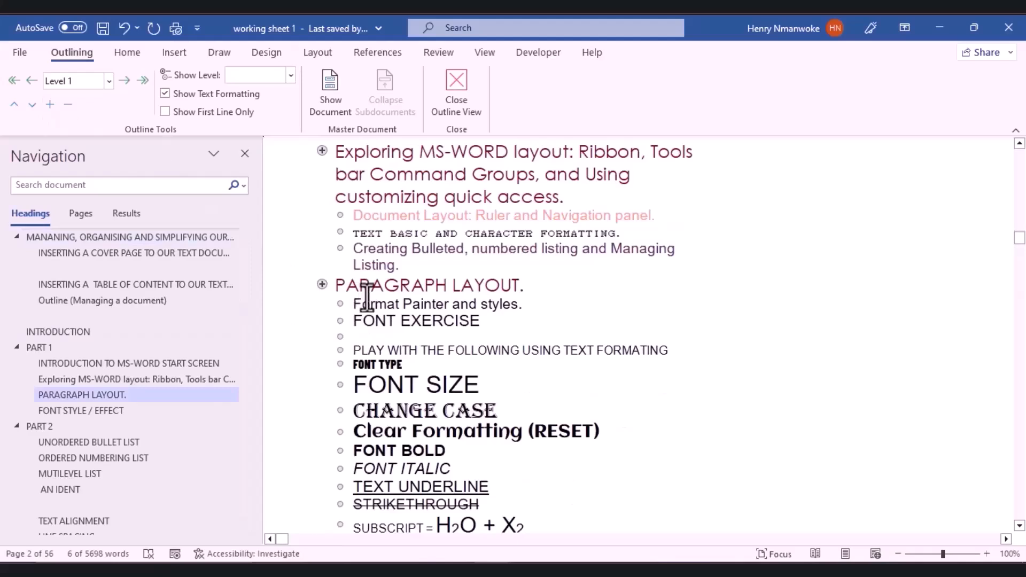
scroll(535, 230, down, 10)
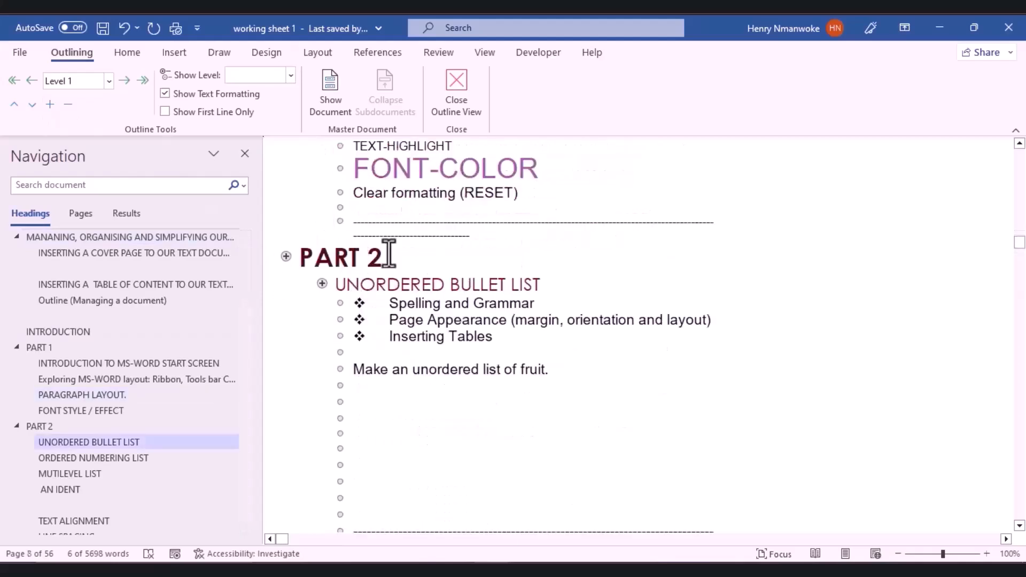
click(292, 258)
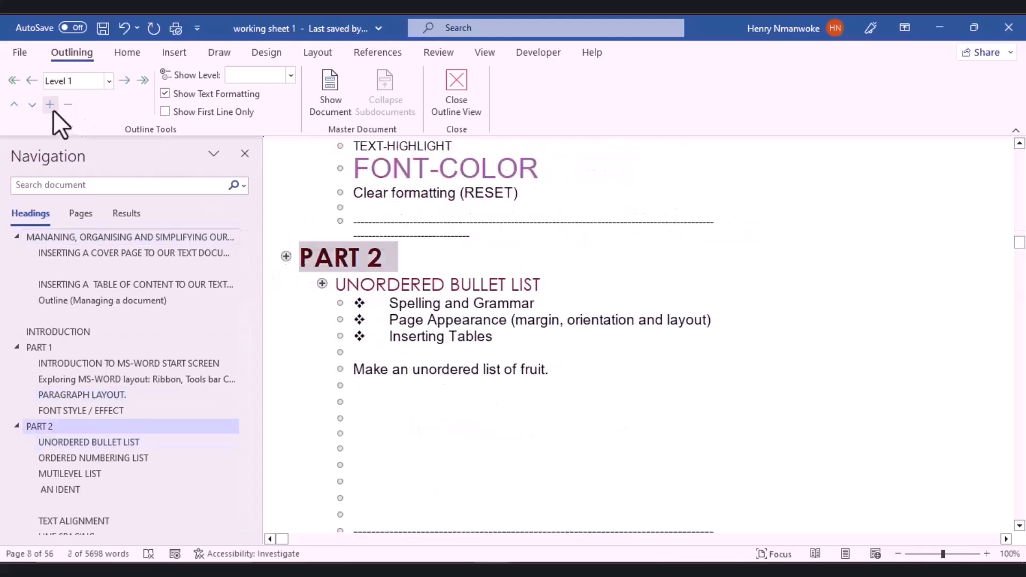
click(67, 105)
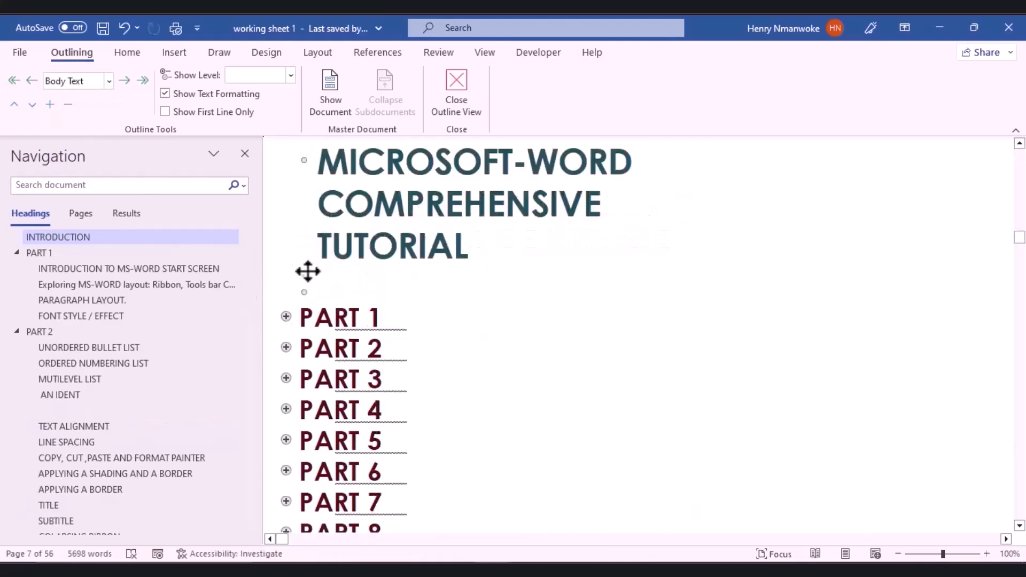
Step: Expand PART 1 so its subheadings are listed beneath it
click(305, 271)
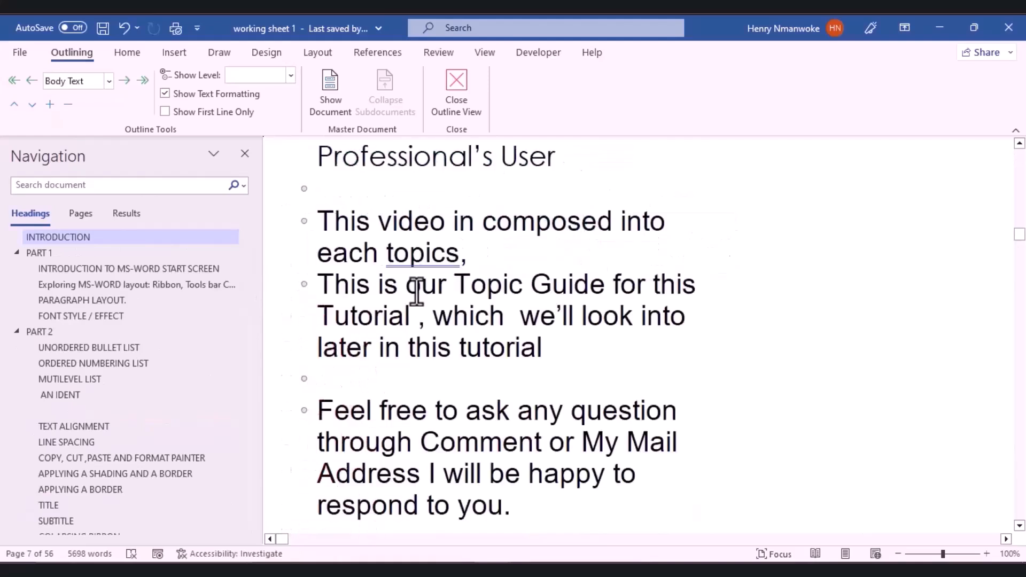
scroll(417, 292, down, 4)
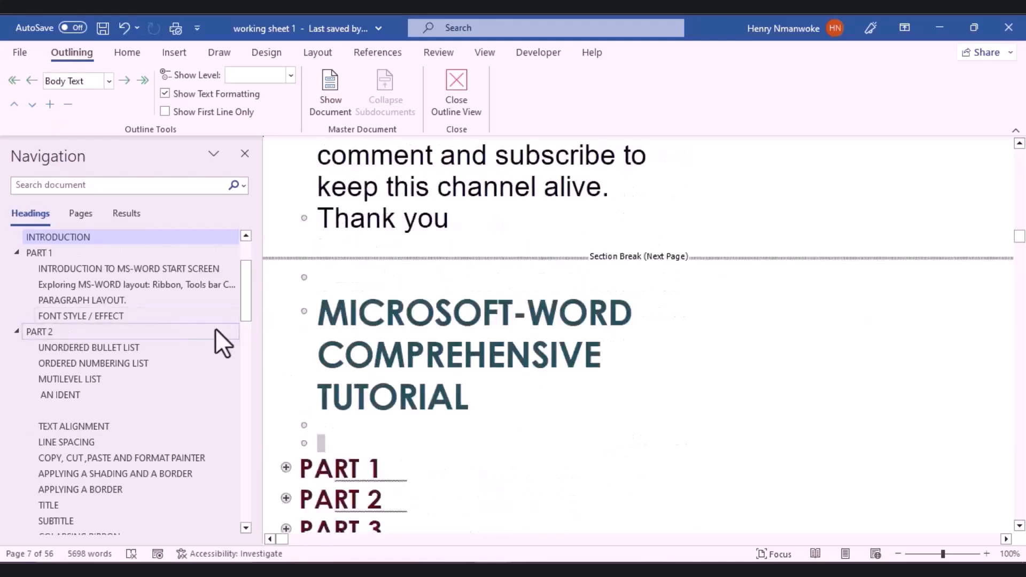
scroll(332, 419, down, 4)
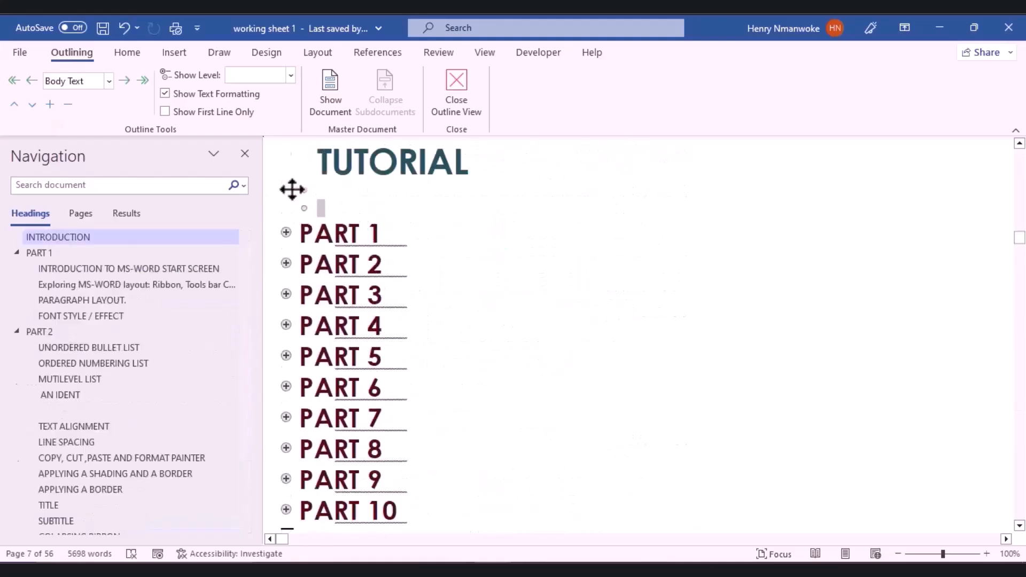
double_click(284, 236)
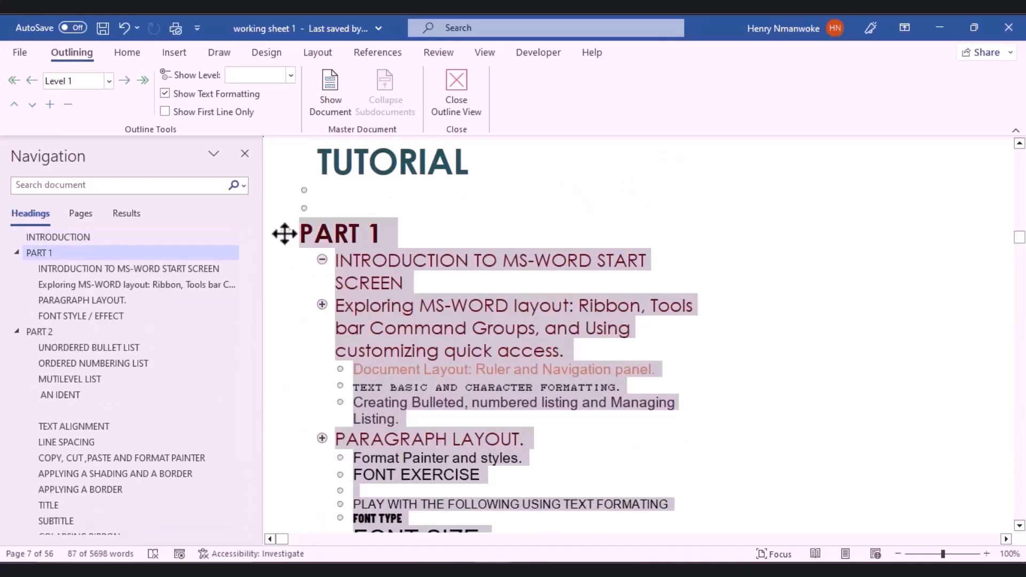
Step: Promote and demote PART 1's two subheadings, leaving both at Level 2
click(669, 350)
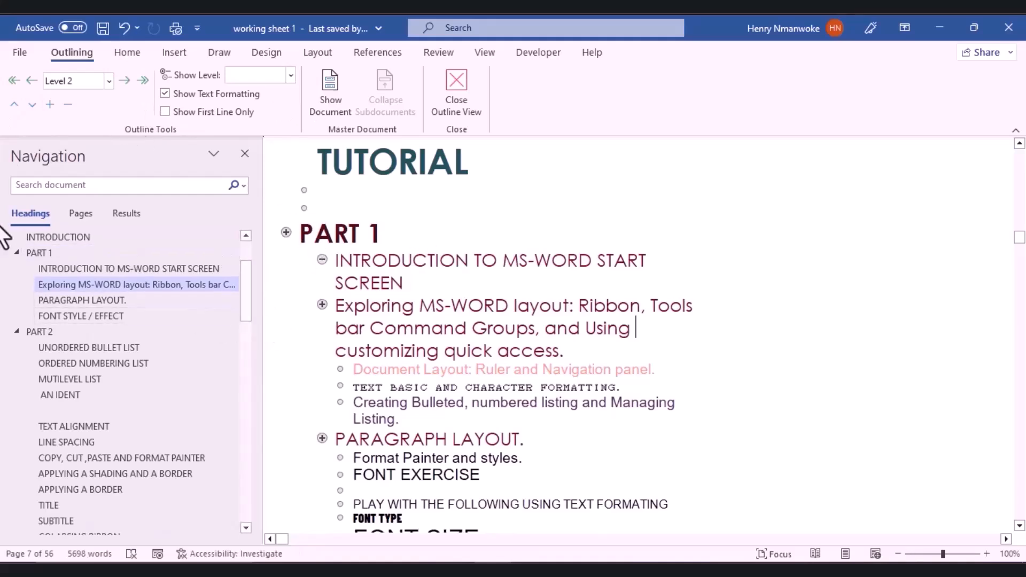
click(34, 81)
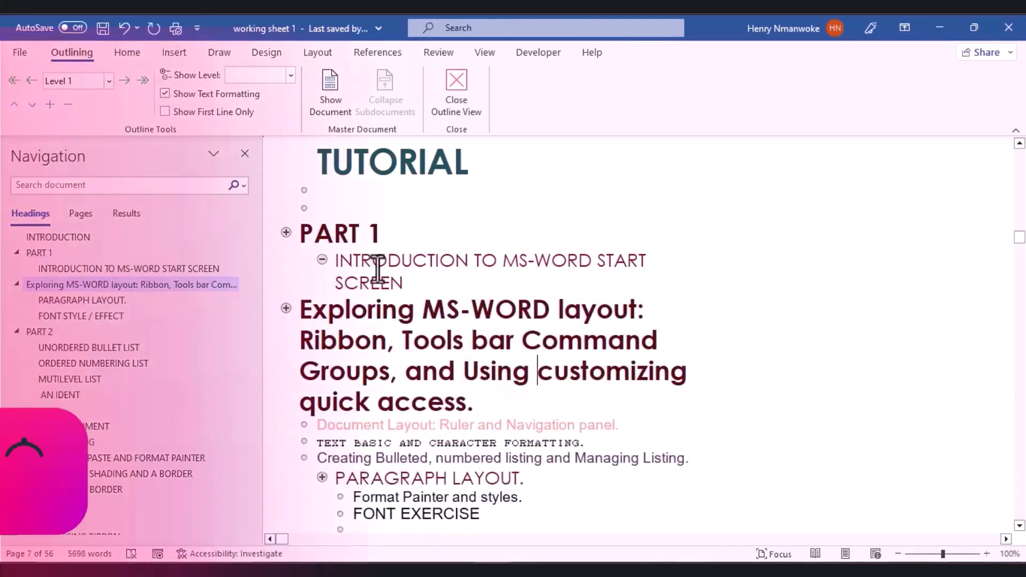
triple_click(374, 266)
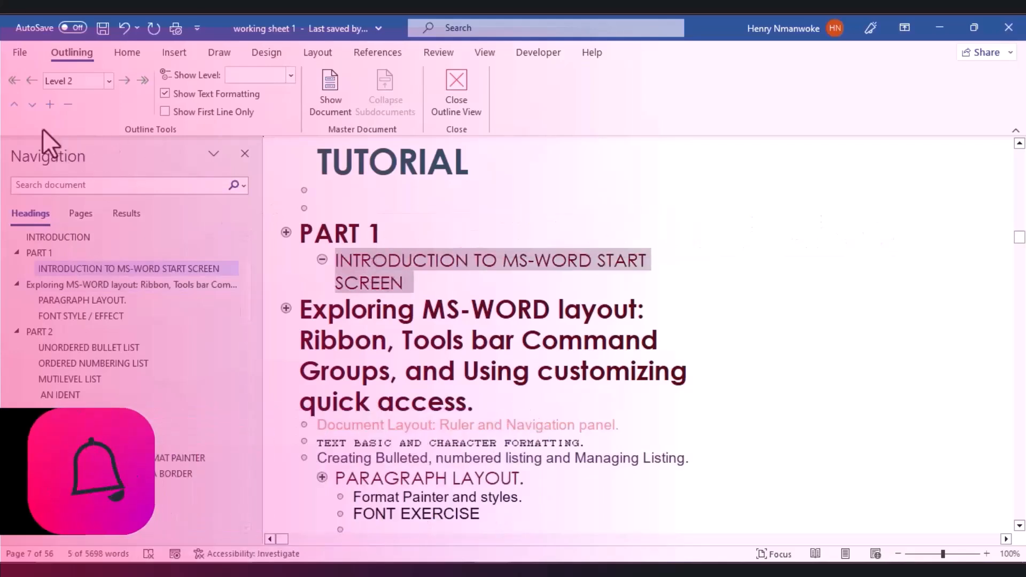
click(11, 82)
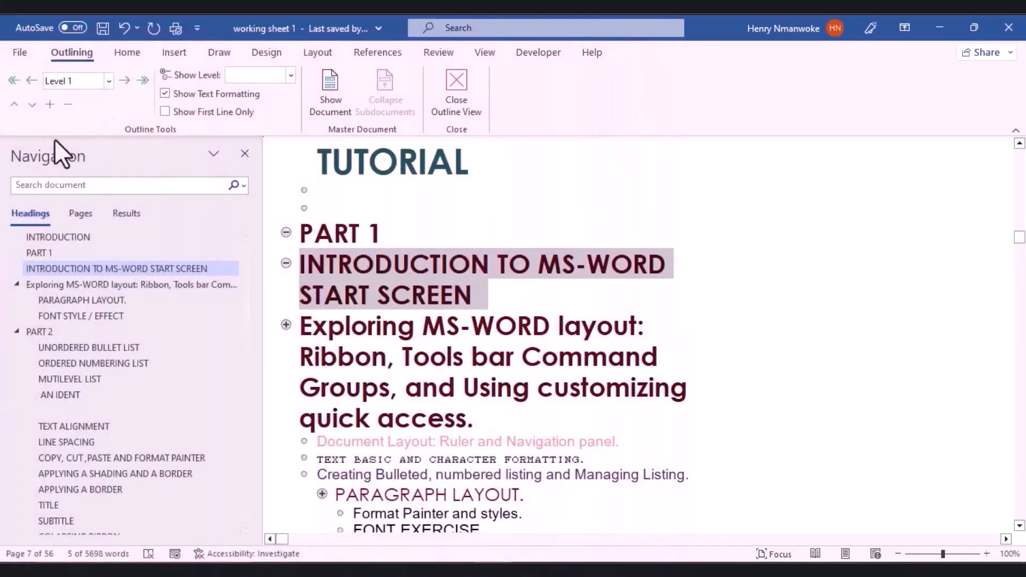
click(124, 78)
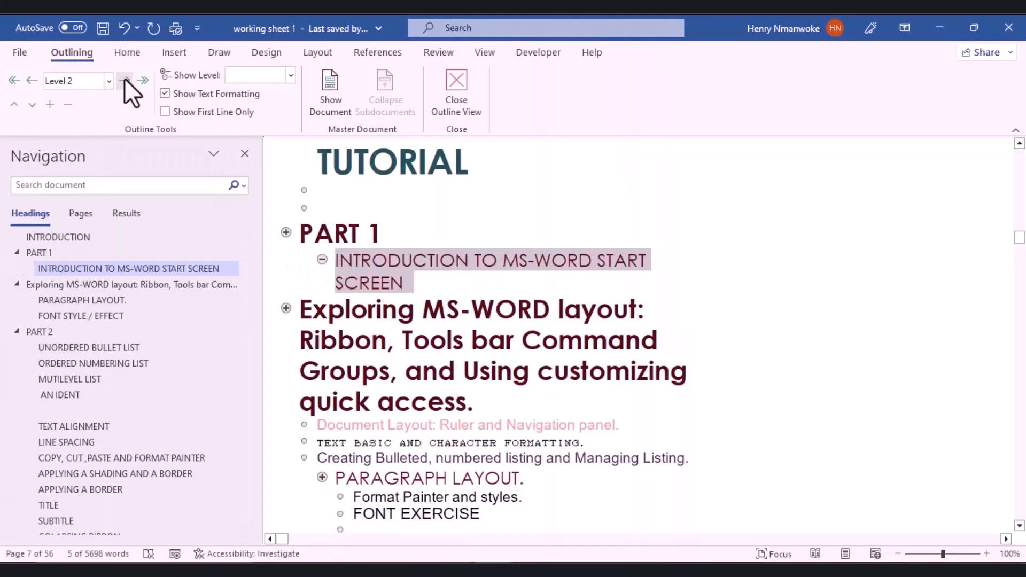
click(124, 78)
click(124, 78)
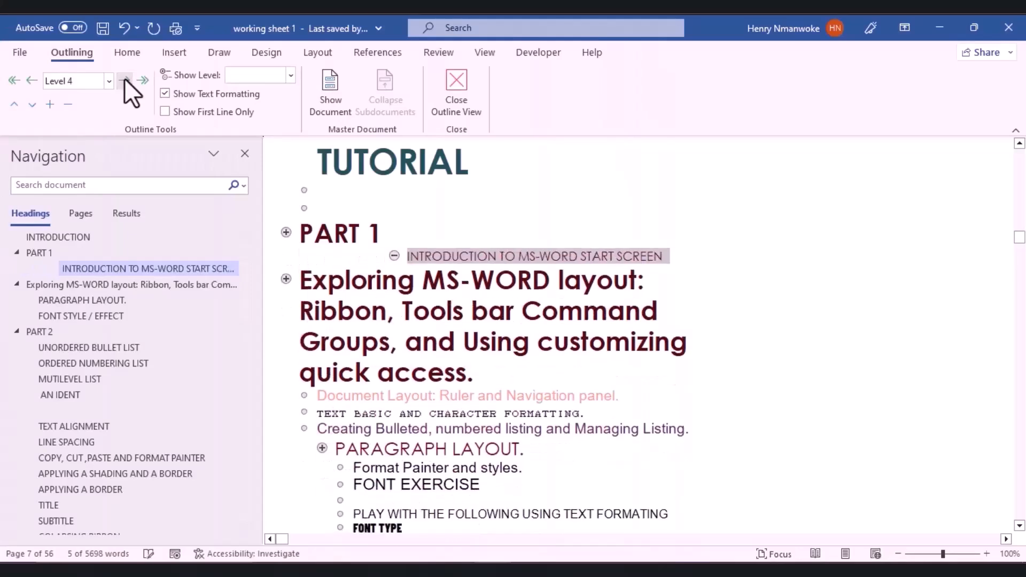
click(26, 81)
click(25, 81)
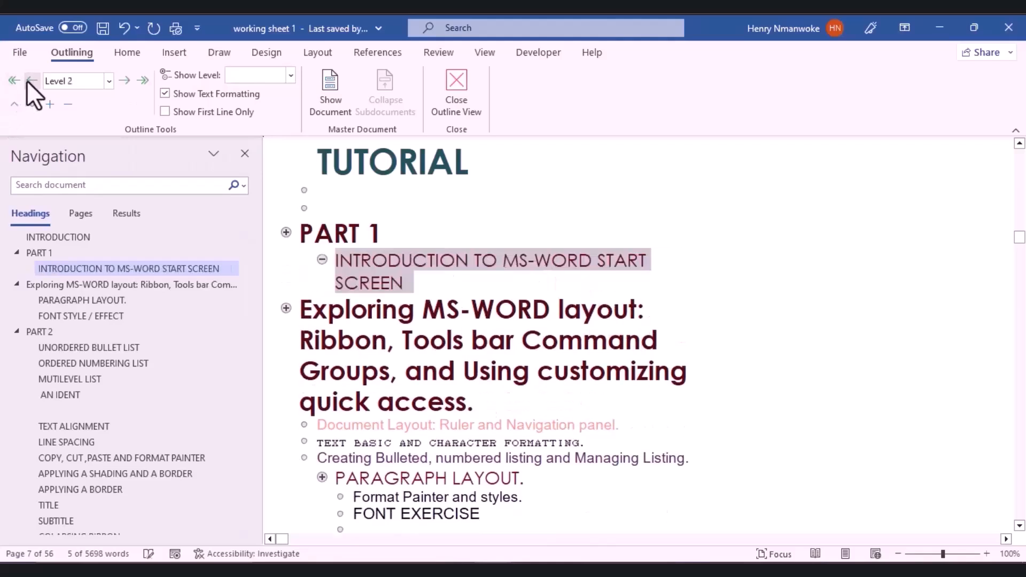
click(26, 81)
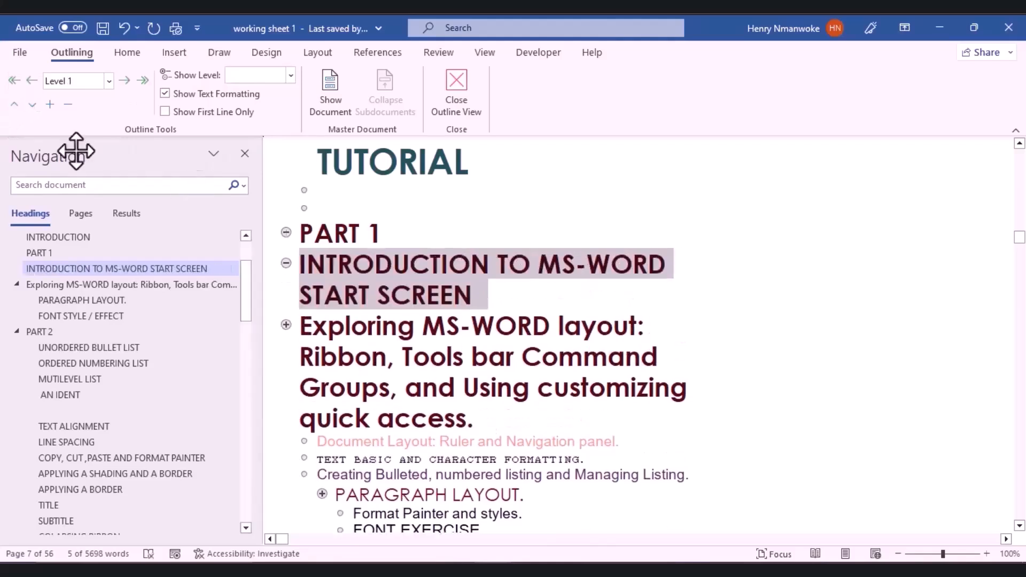
click(129, 79)
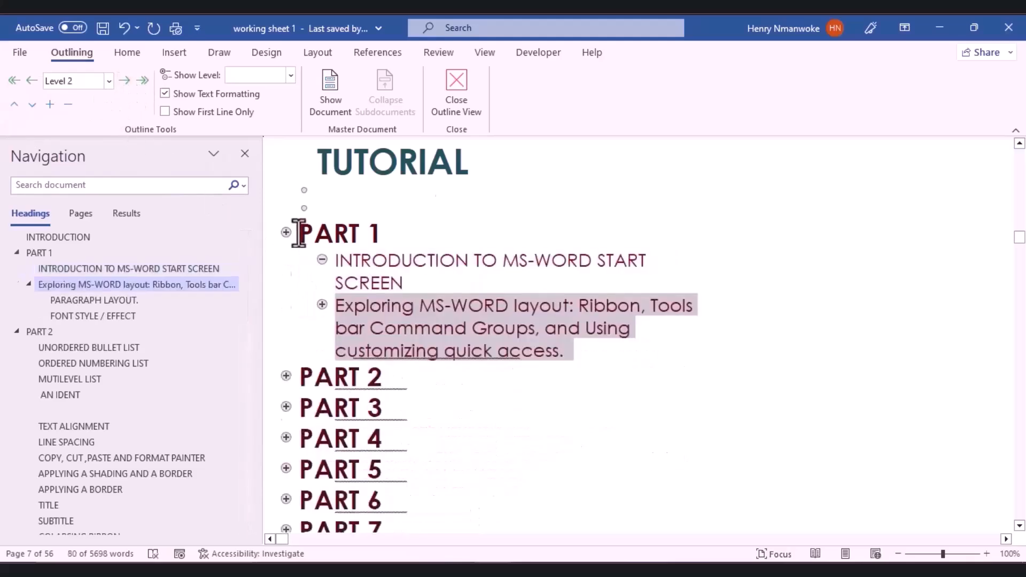
Step: Expand PART 2 and promote its SORTING heading to Level 1
scroll(298, 231, up, 8)
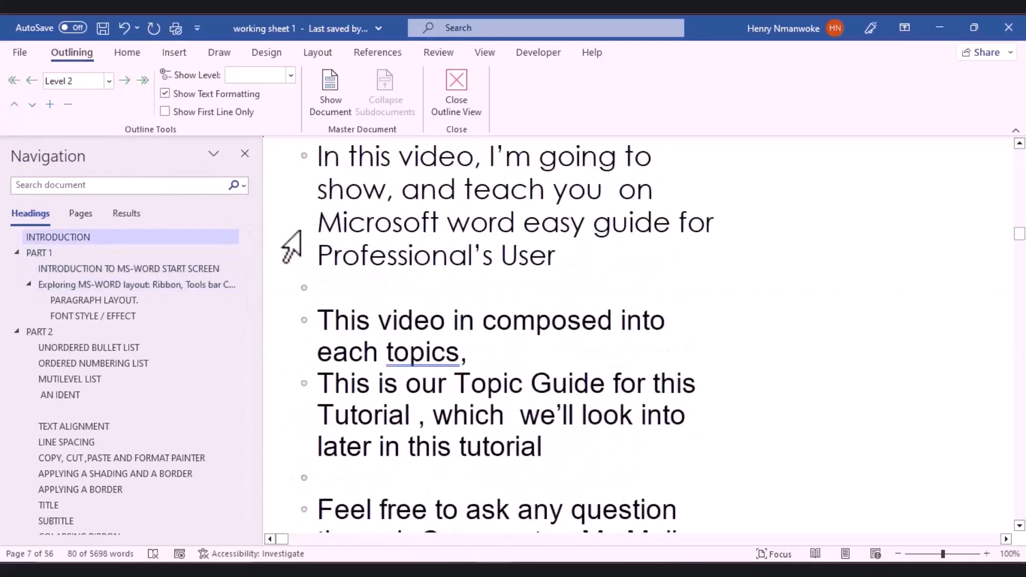
scroll(298, 232, down, 6)
scroll(299, 342, down, 4)
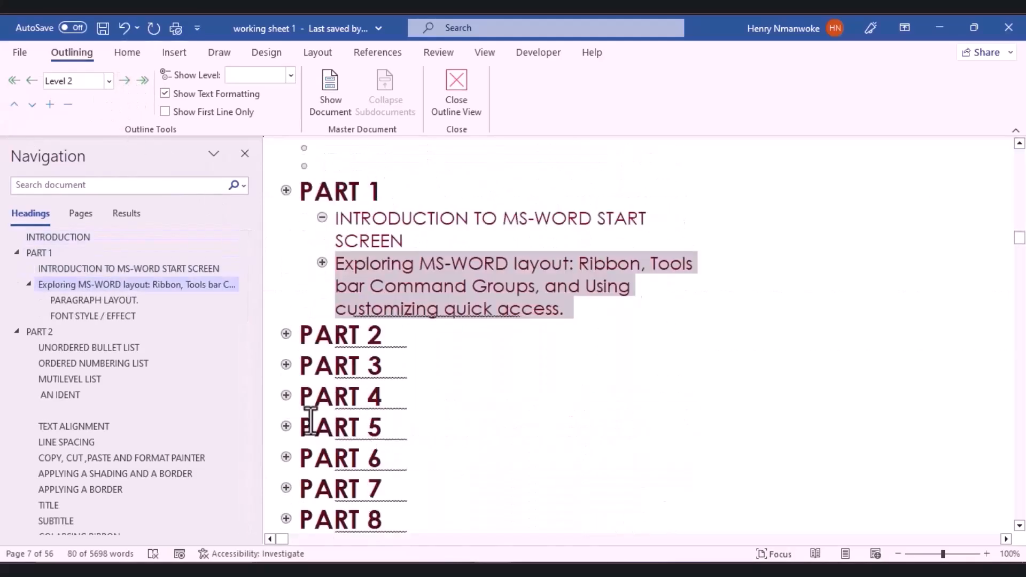
click(287, 335)
double_click(287, 334)
scroll(385, 397, down, 3)
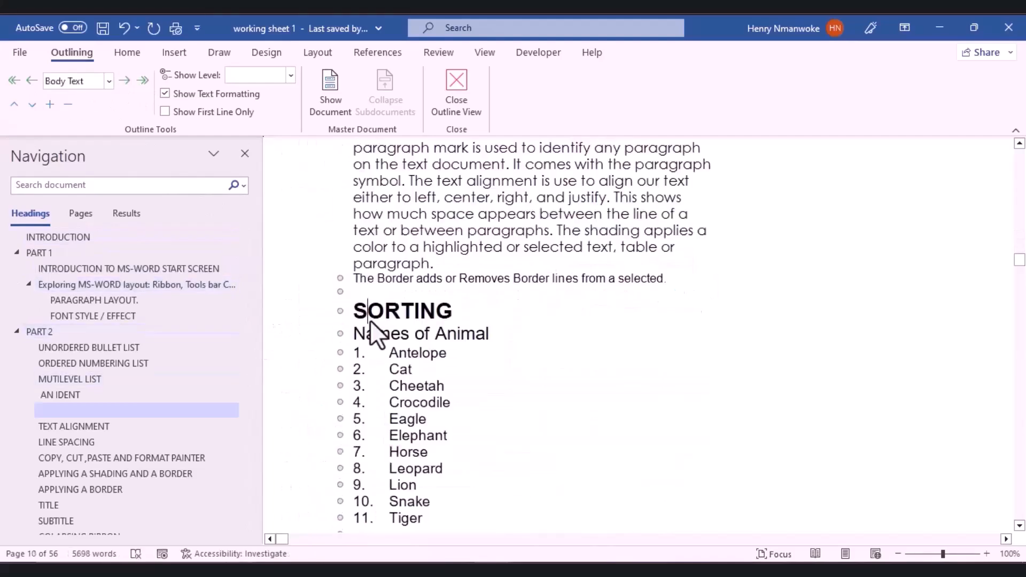
double_click(370, 321)
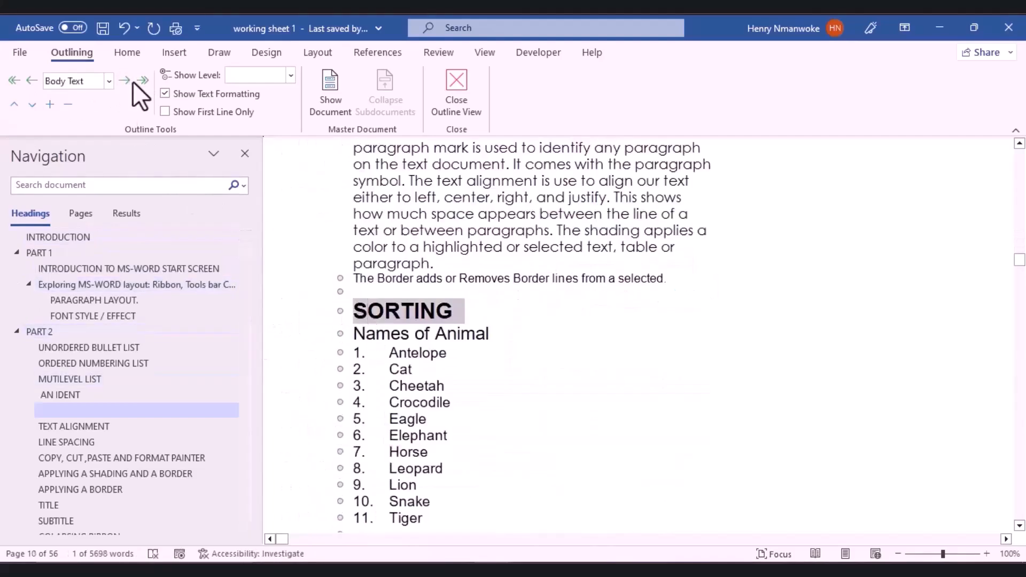
click(14, 80)
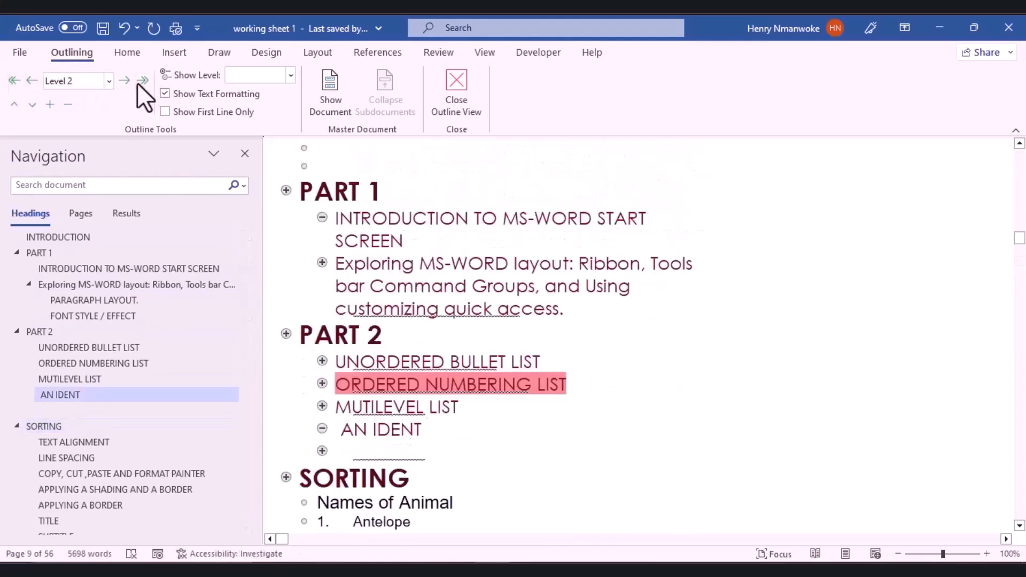
click(109, 86)
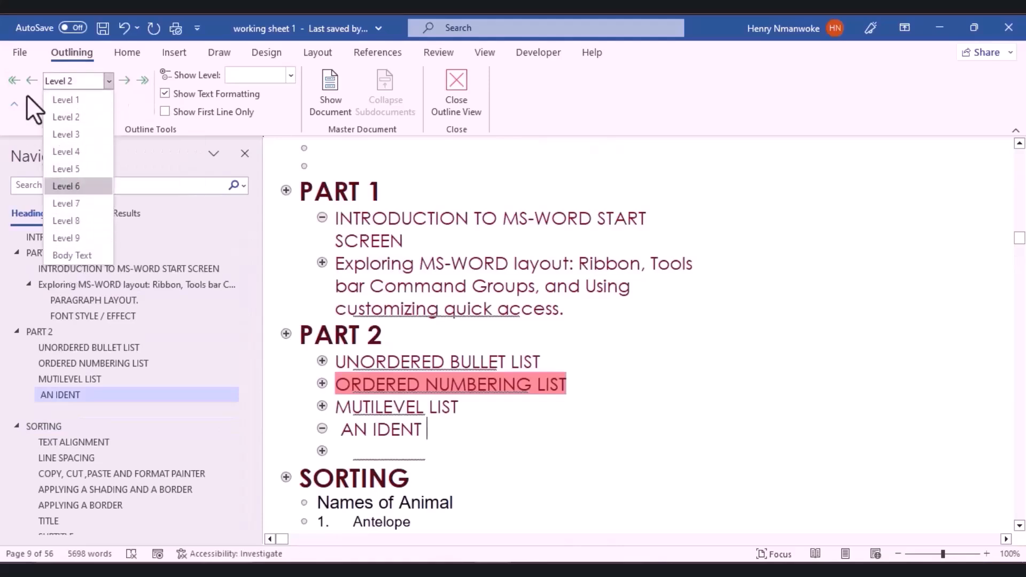
Step: Collapse the outline to show only Level 1 headings
click(174, 90)
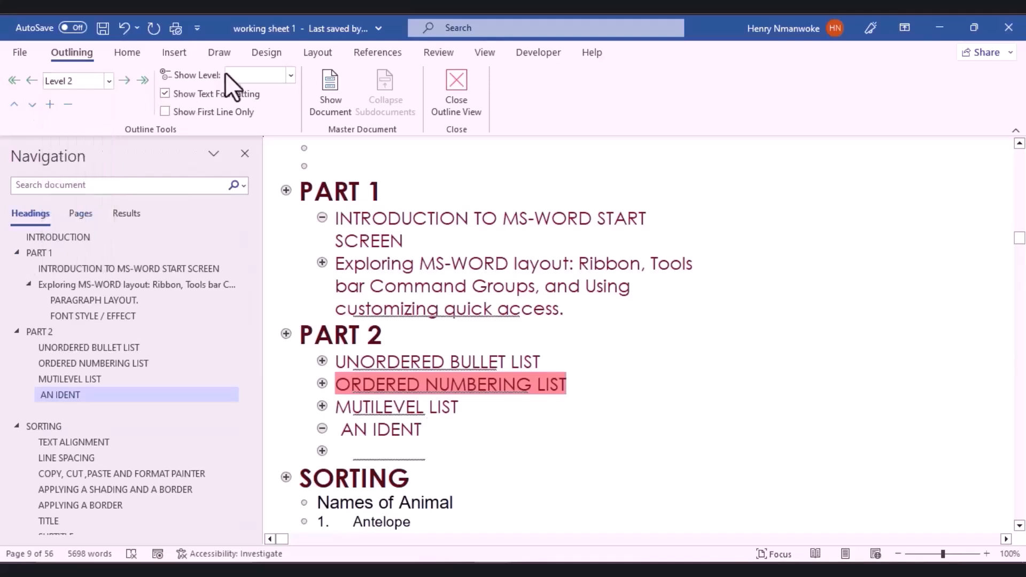
click(277, 74)
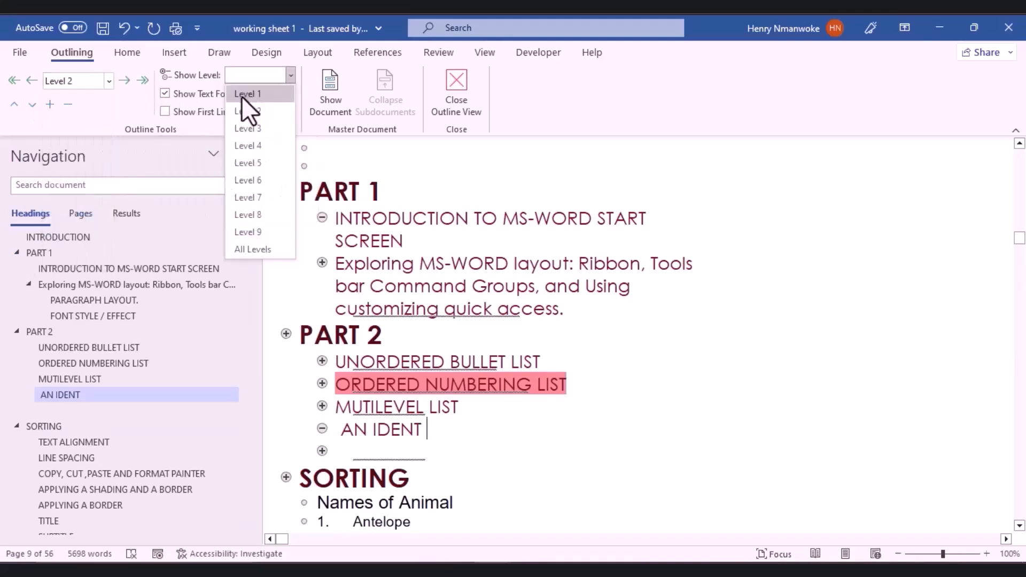
click(242, 96)
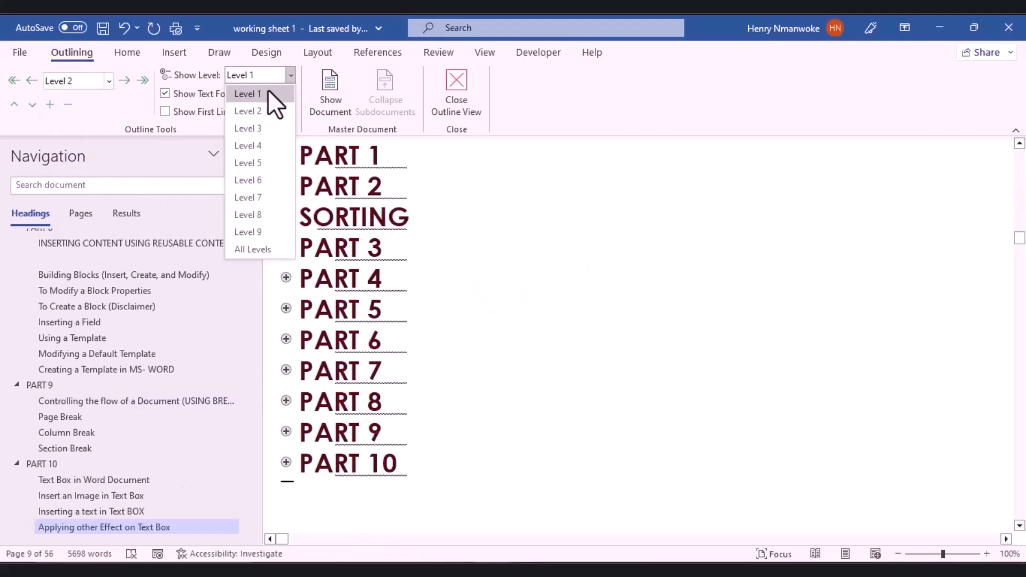
click(256, 247)
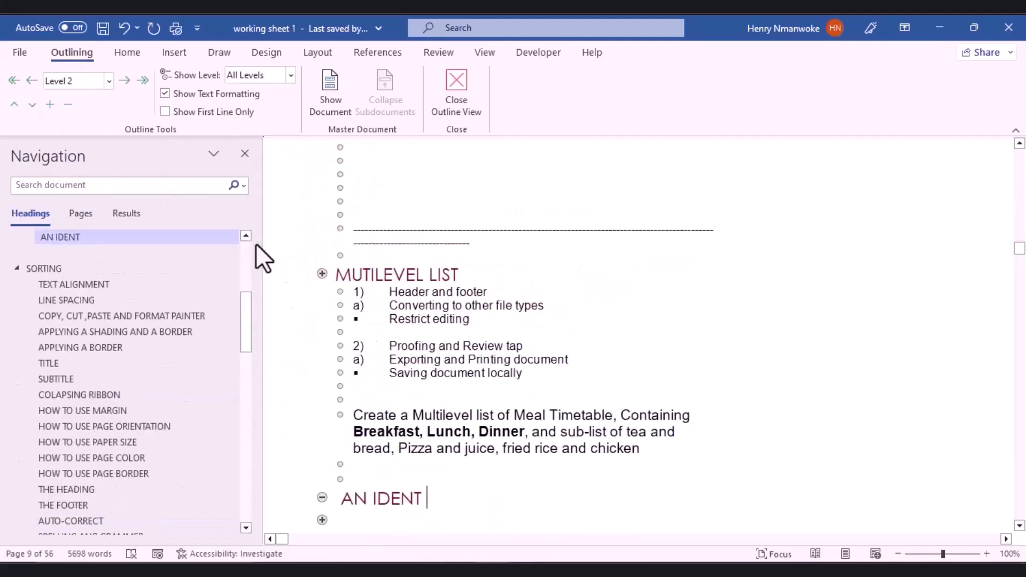
click(290, 81)
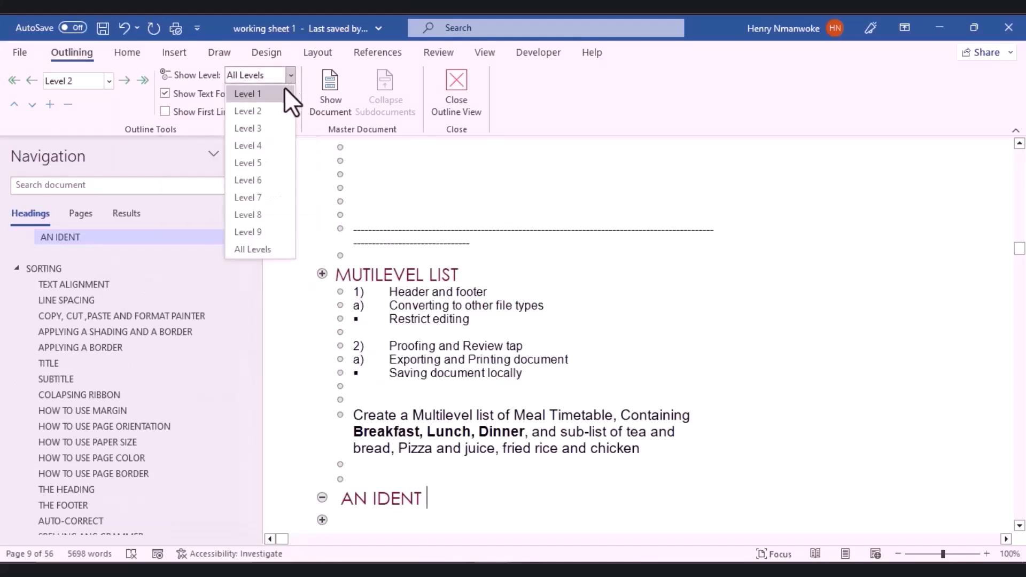
click(283, 93)
Step: Demote SORTING to Level 2 under PART 2 and reveal the Show Document subdocument commands
triple_click(332, 164)
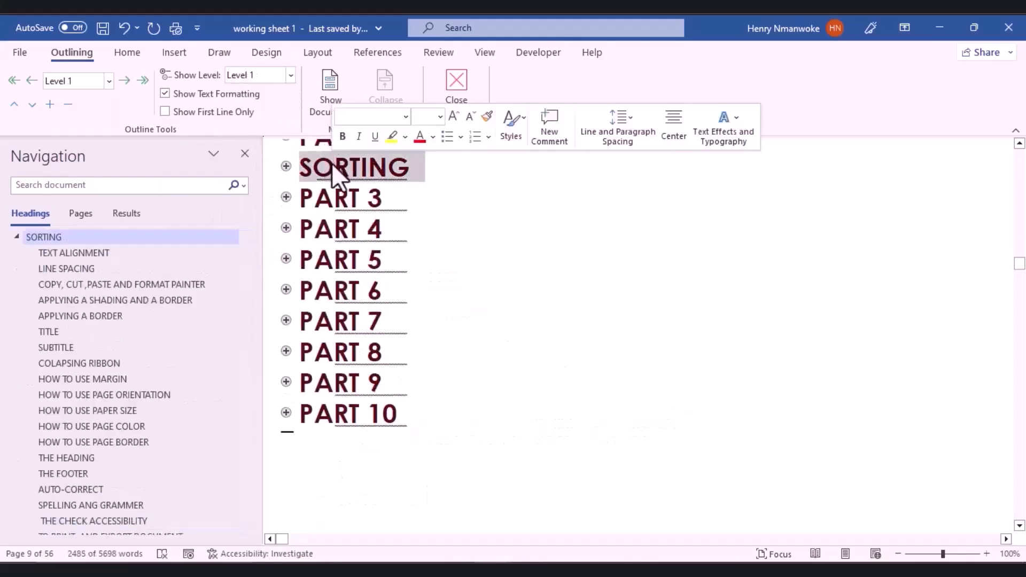
click(124, 80)
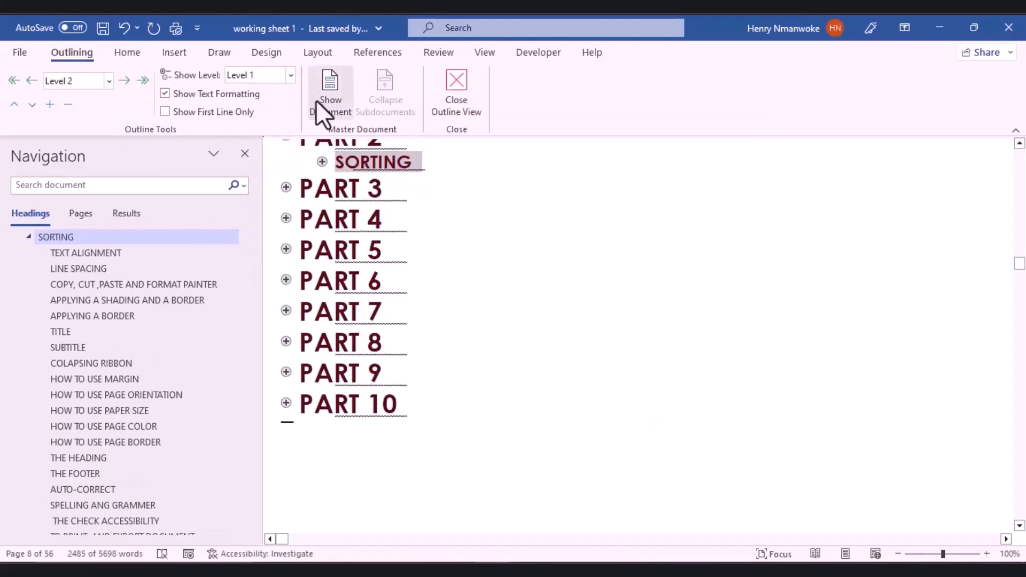
click(488, 295)
click(291, 75)
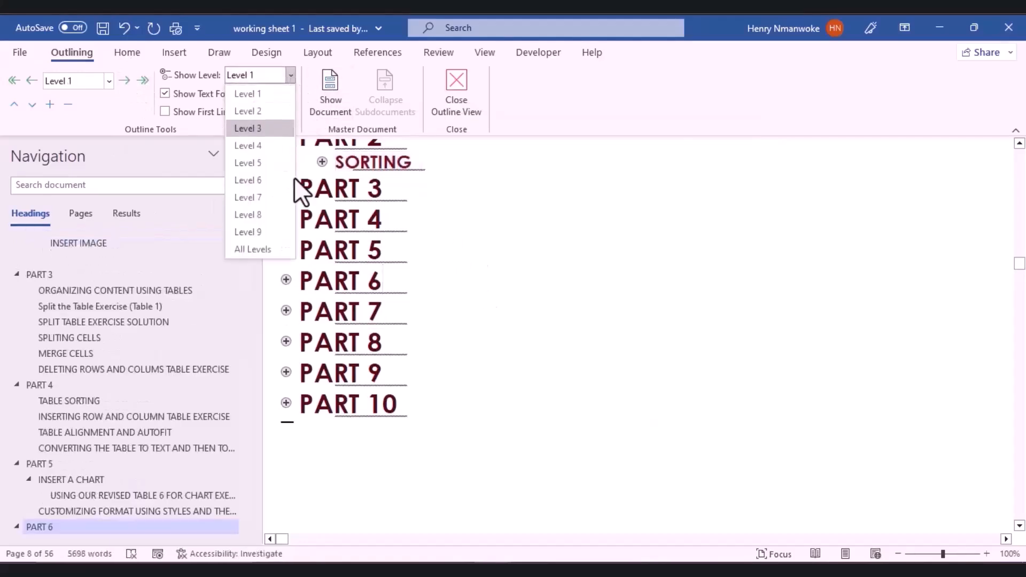
click(233, 93)
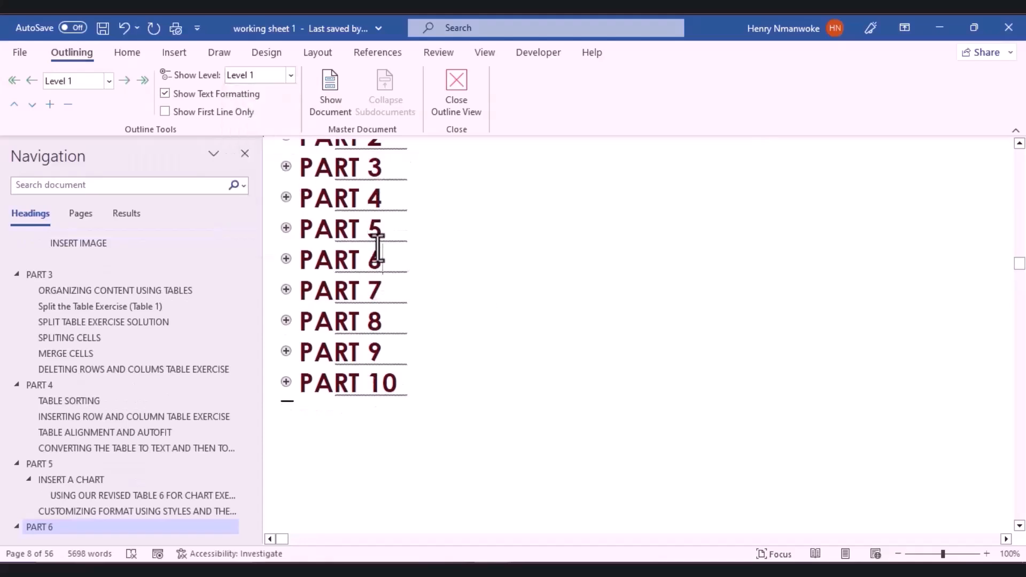
scroll(374, 249, up, 3)
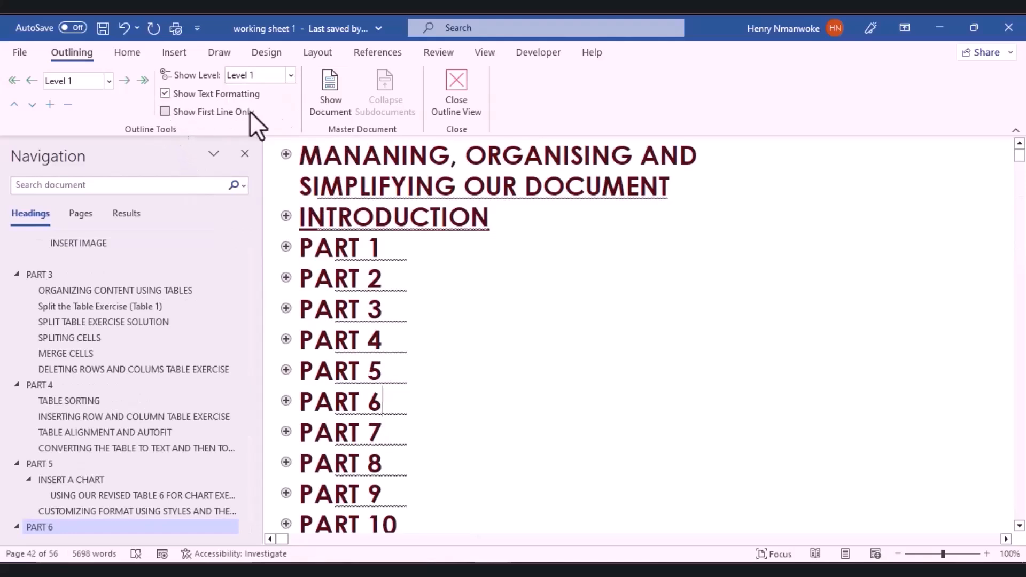
click(326, 100)
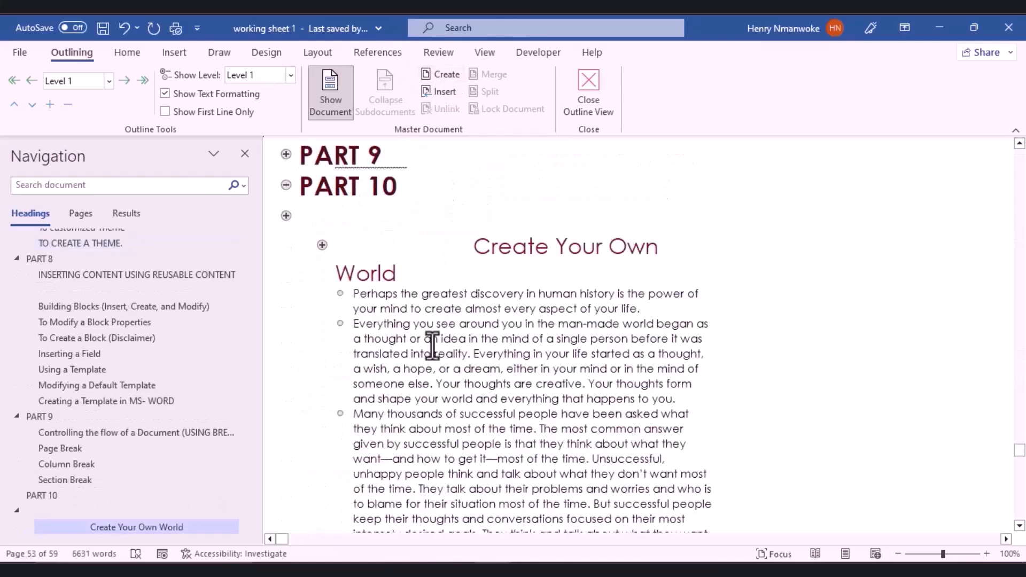
Step: Create a subdocument at the outline top and type the title 'MICROSOFT WORD TUTORIAL FOR PROFESSIONS'
scroll(345, 252, up, 5)
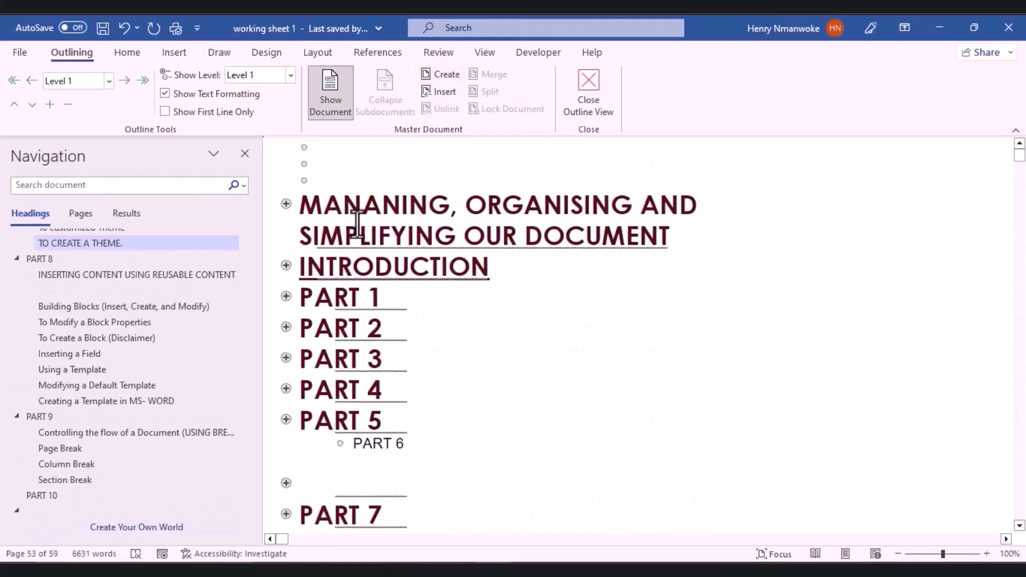
click(345, 159)
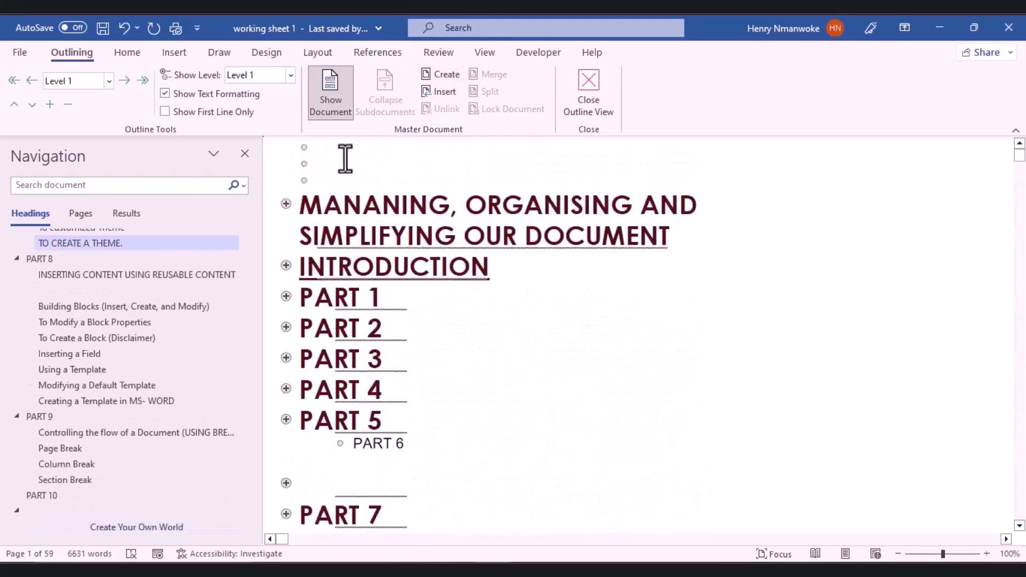
click(448, 78)
click(448, 105)
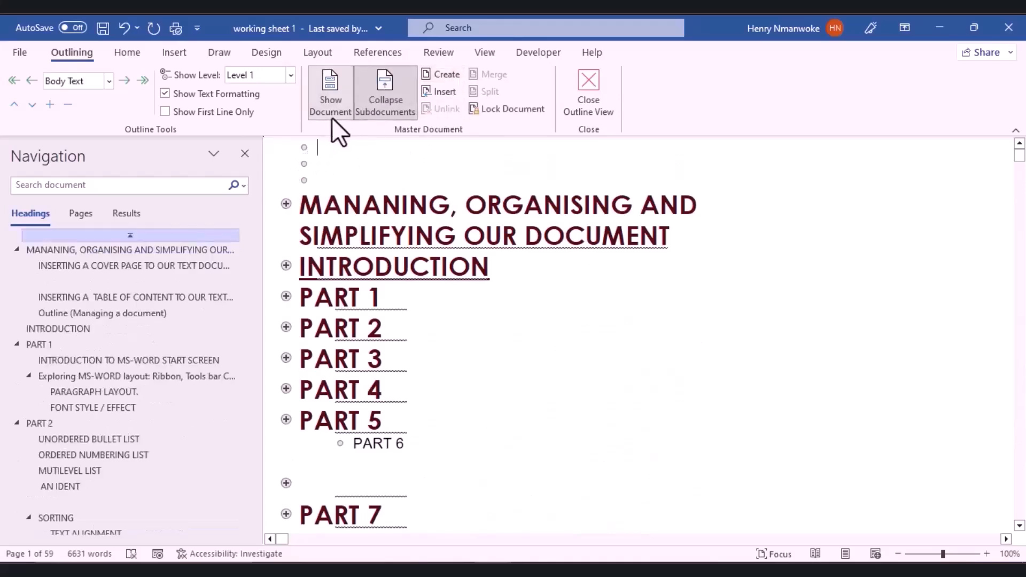
text(MICROSOFT WORD TUTORIAL FOR PROFESSIONS)
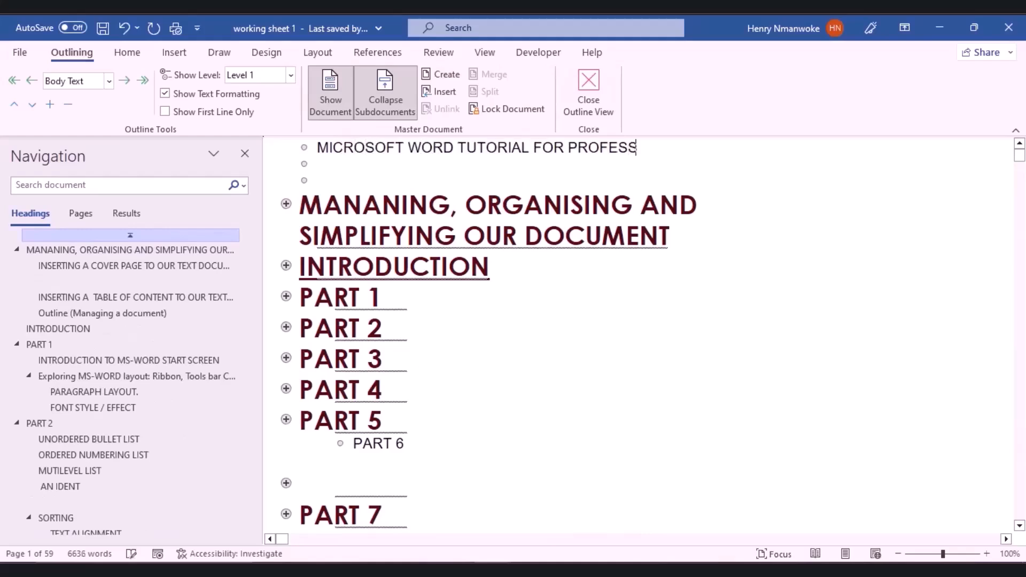
Step: Make the title a Level 1 heading and add a new empty line below it
triple_click(550, 150)
double_click(362, 151)
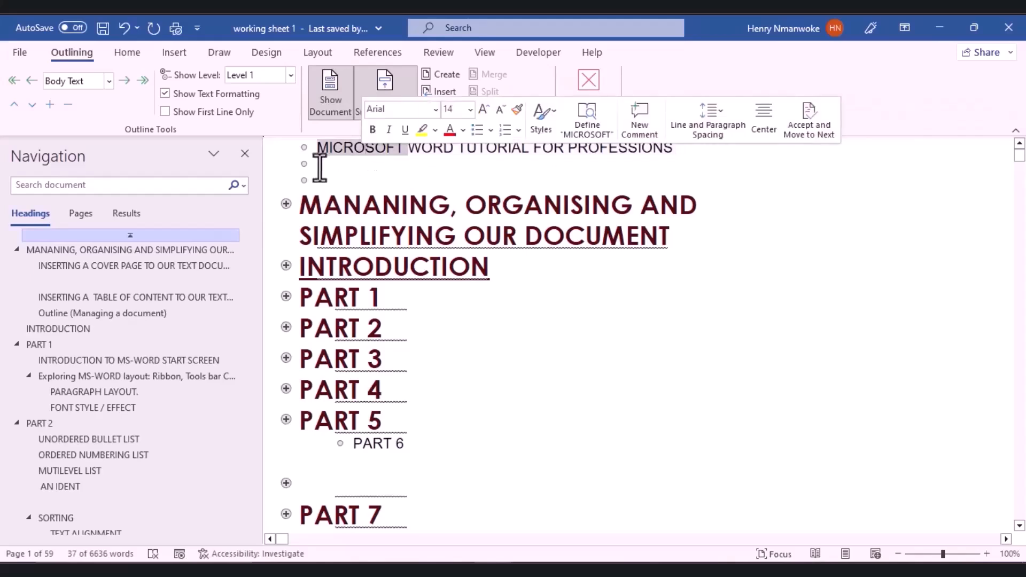
click(315, 182)
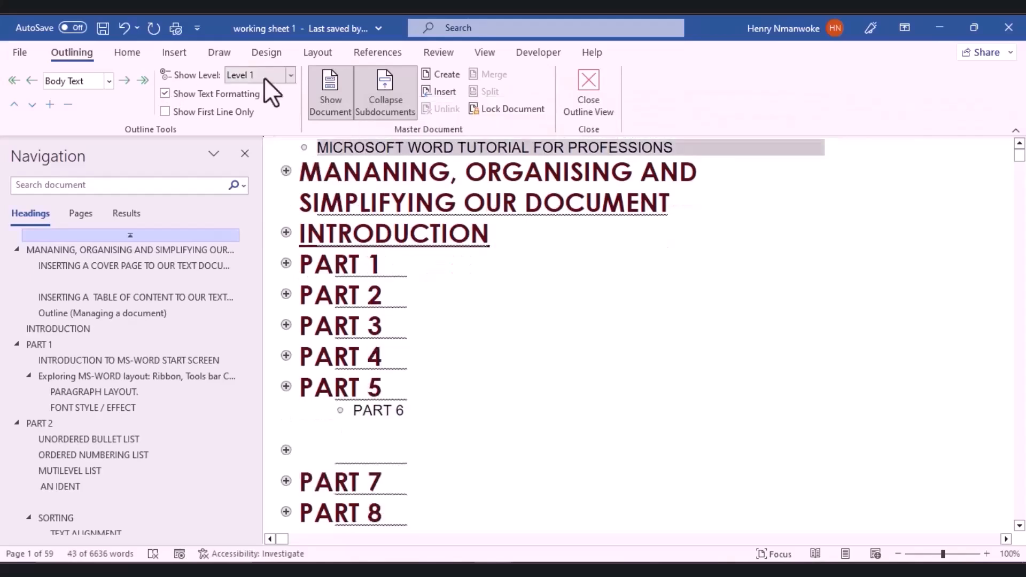
click(109, 81)
click(101, 97)
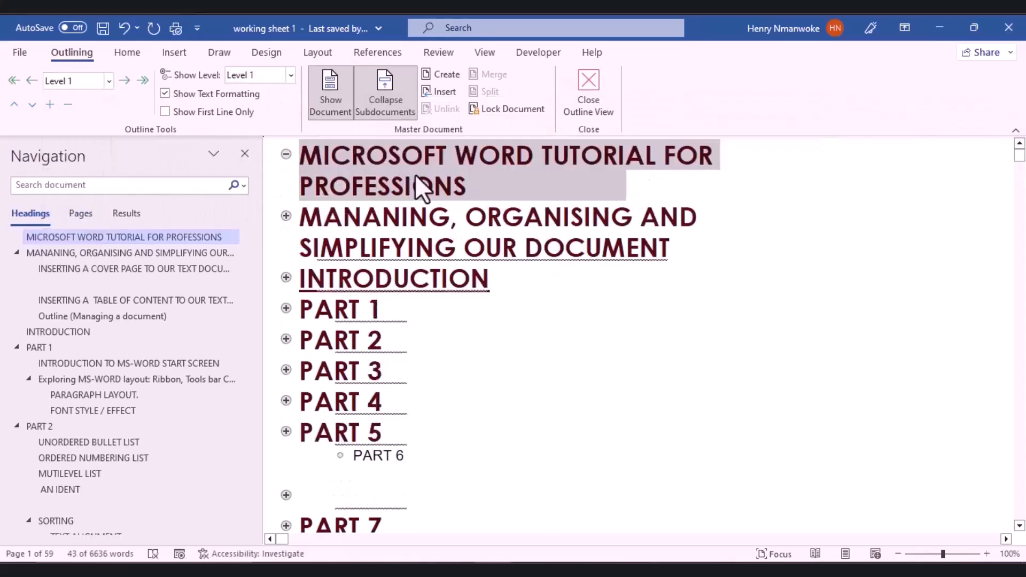
click(677, 341)
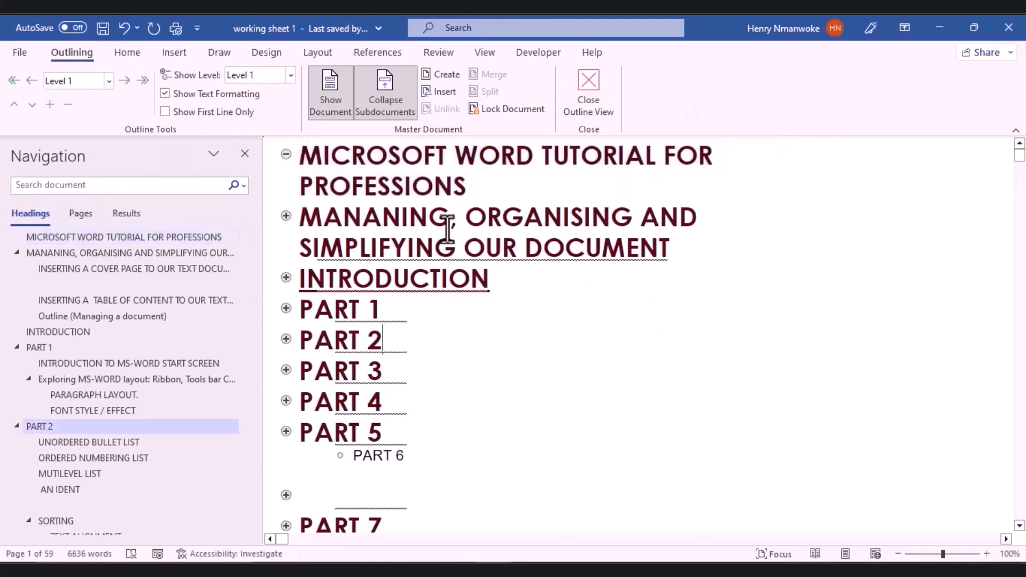
click(472, 185)
key(Return)
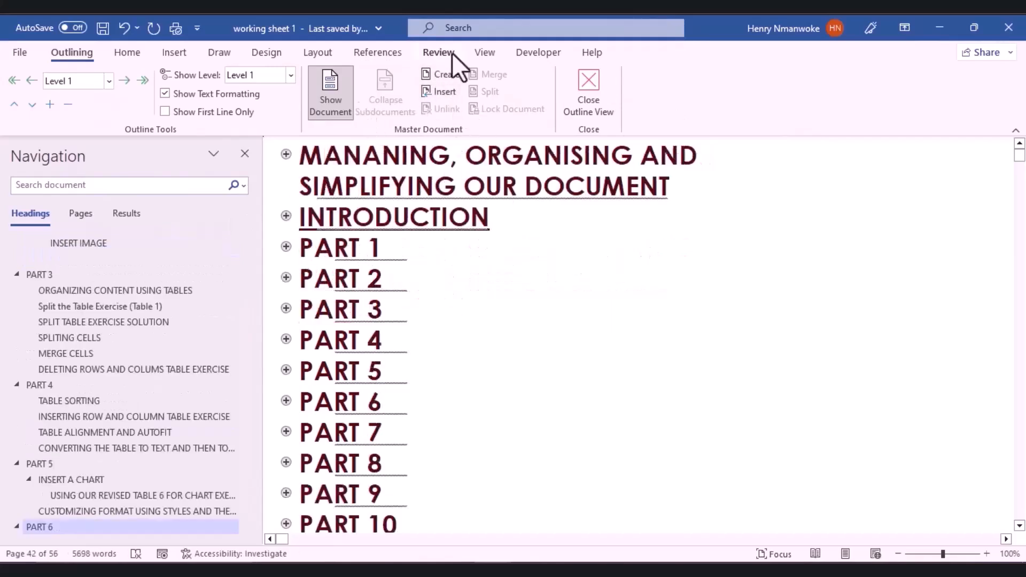
Step: Insert the computer appreciate document from My Documents as a subdocument, accepting the style conflict
click(450, 91)
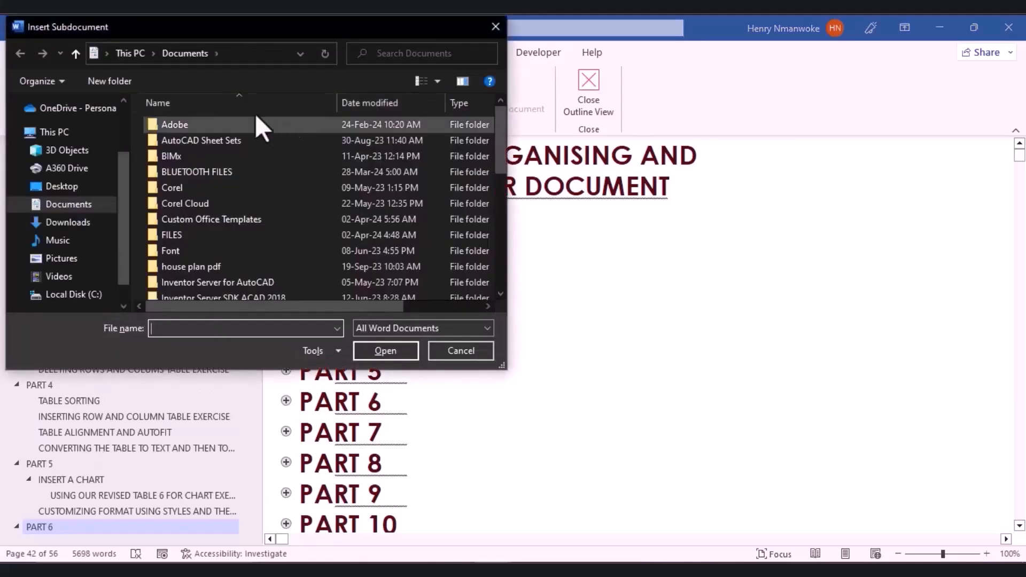
scroll(194, 184, down, 2)
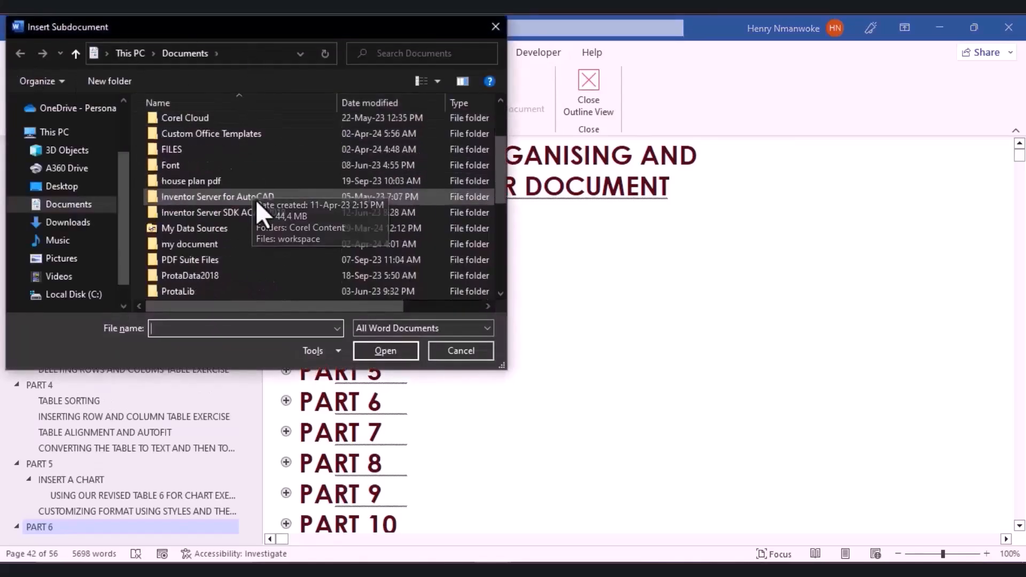
double_click(194, 241)
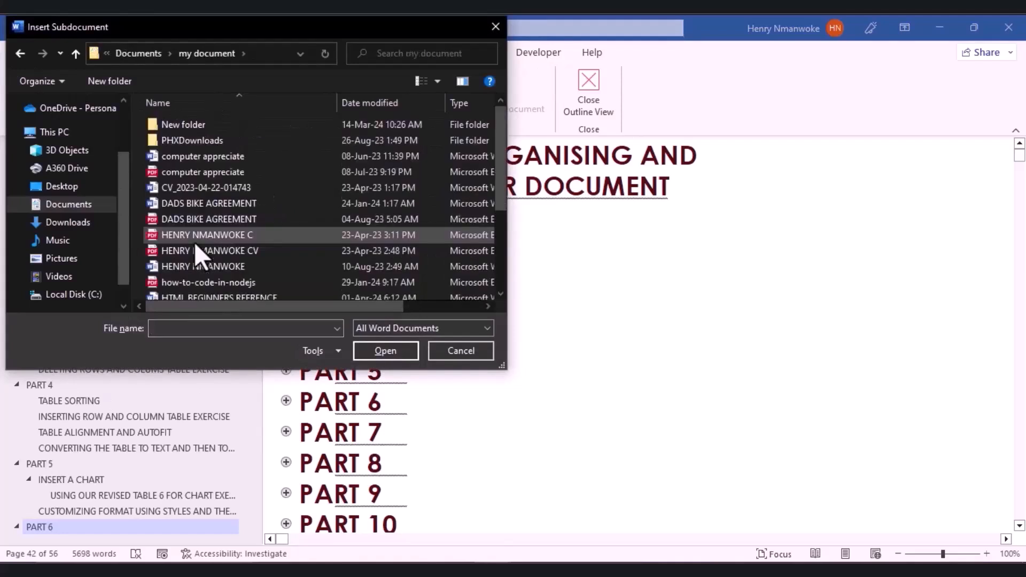
click(215, 160)
click(394, 344)
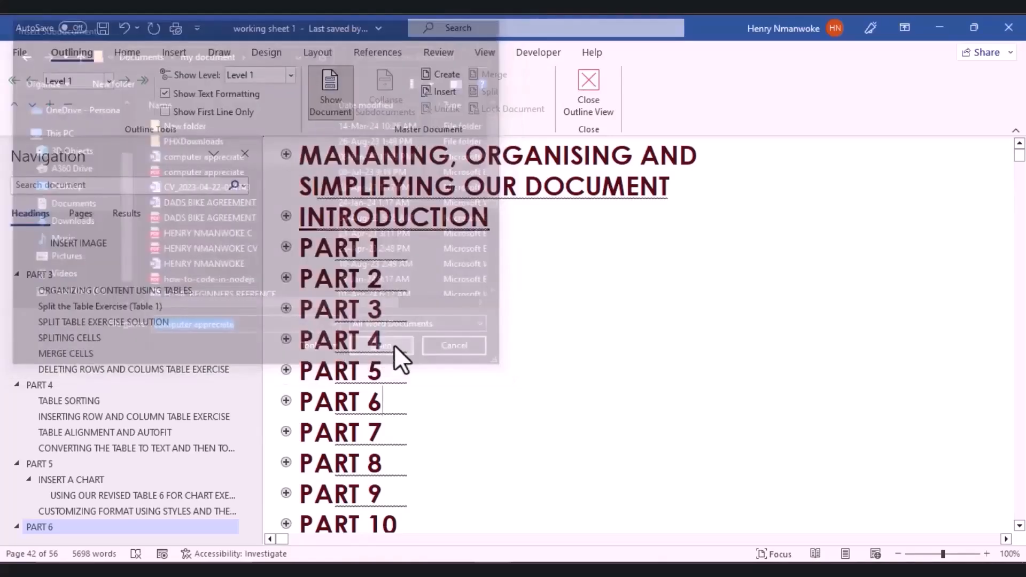
click(414, 339)
Step: Select and delete the inserted Create Your Own World subdocument content
scroll(436, 332, up, 3)
scroll(436, 332, up, 20)
scroll(435, 332, up, 15)
click(475, 444)
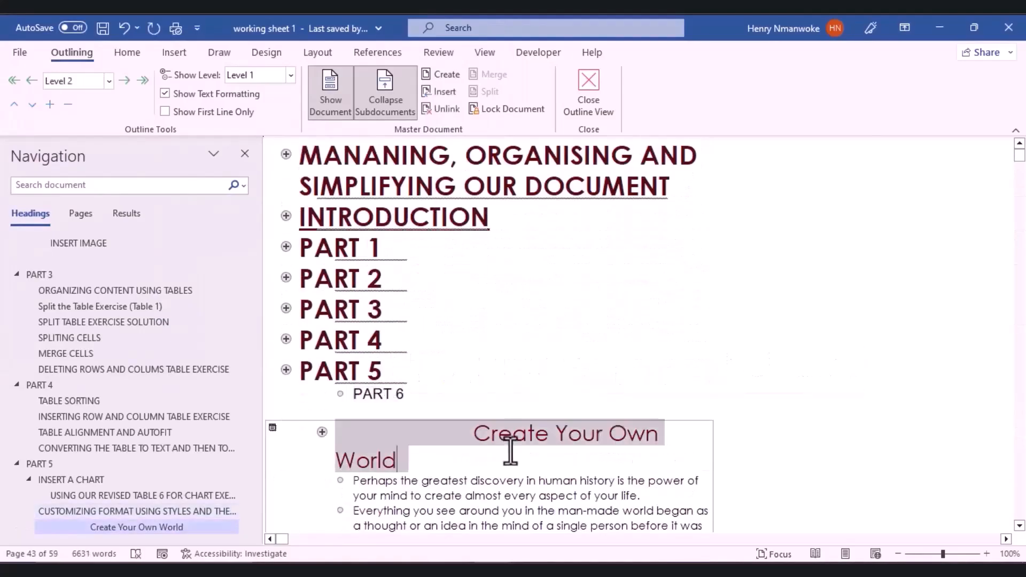
triple_click(510, 451)
scroll(428, 449, down, 15)
scroll(465, 484, up, 8)
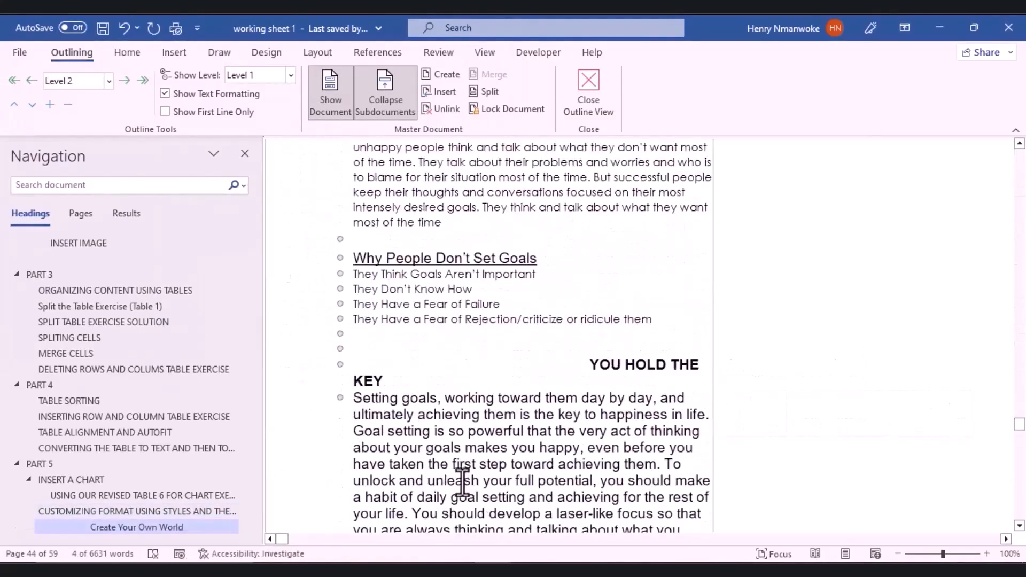
scroll(369, 358, up, 5)
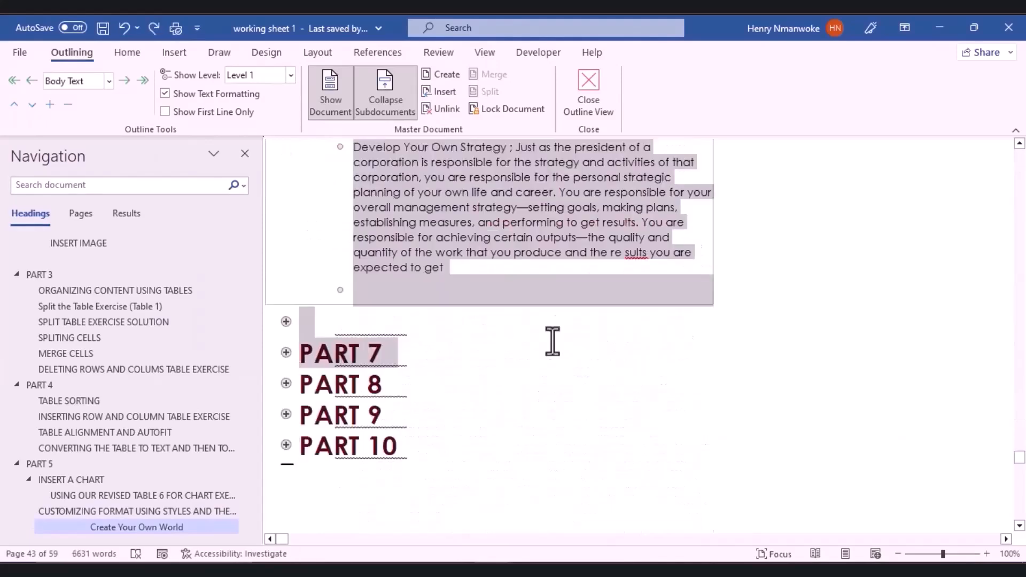
drag(552, 341, 579, 297)
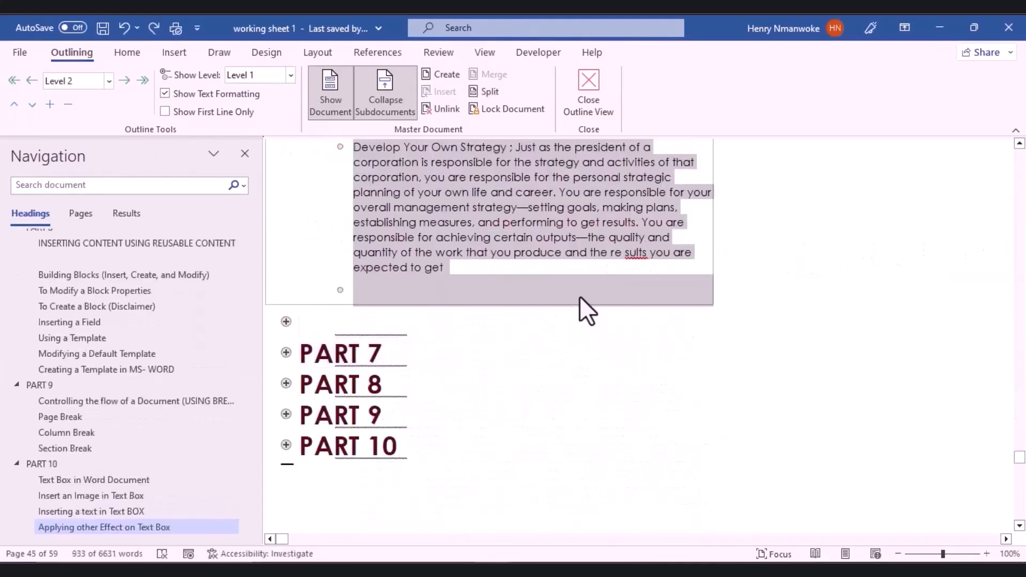
key(Delete)
Step: Add an empty line after the PART 10 heading
click(298, 291)
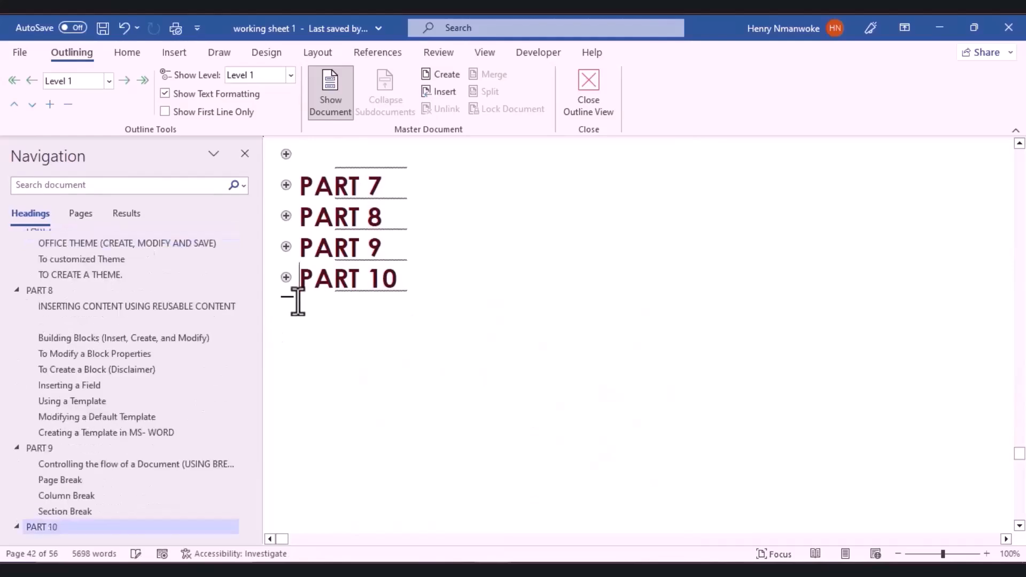
click(407, 283)
key(Return)
key(Return)
Step: Insert the Create Your Own World subdocument after PART 10 and close Outline view
click(438, 91)
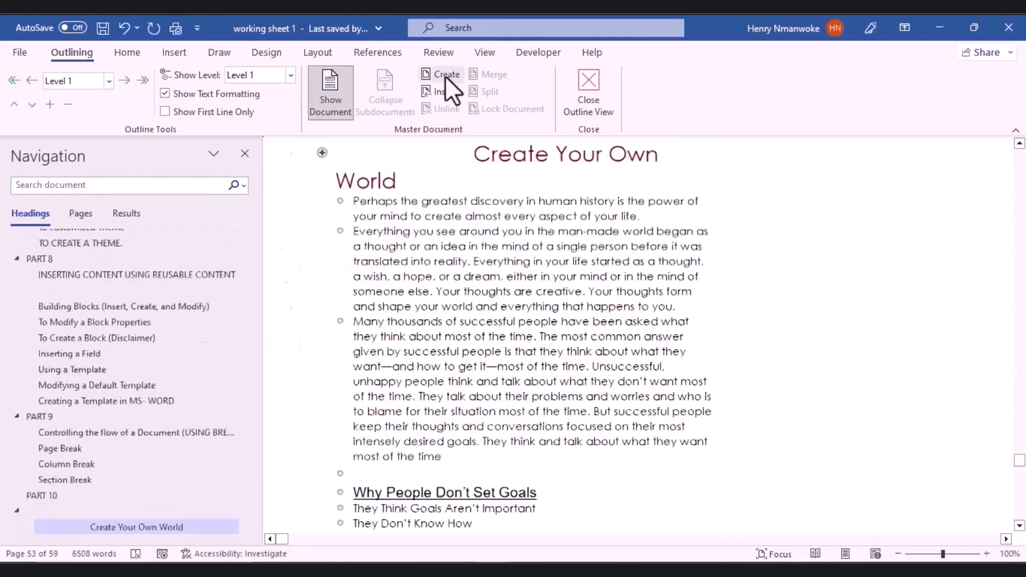
scroll(630, 219, up, 10)
scroll(372, 199, up, 3)
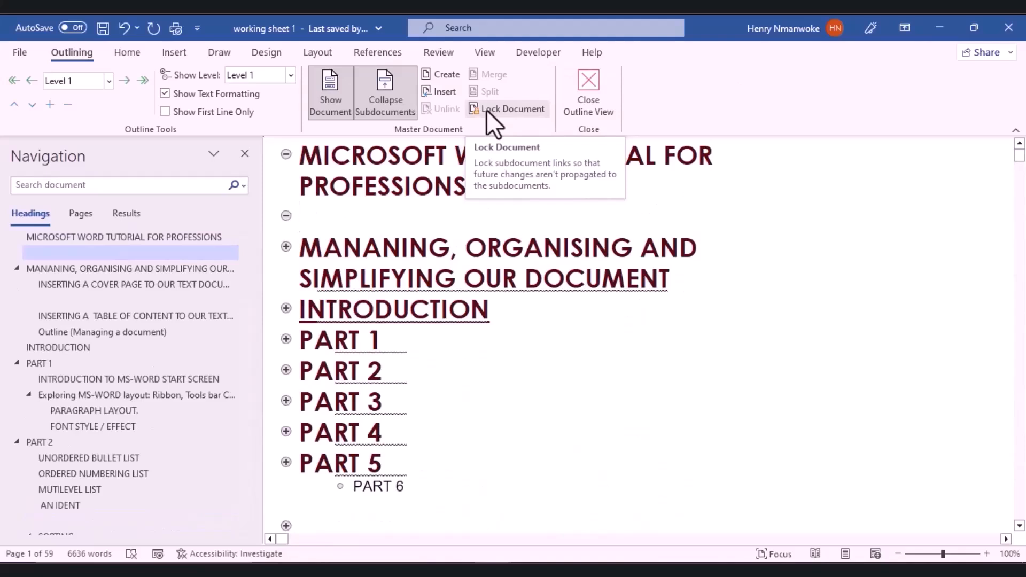
click(588, 82)
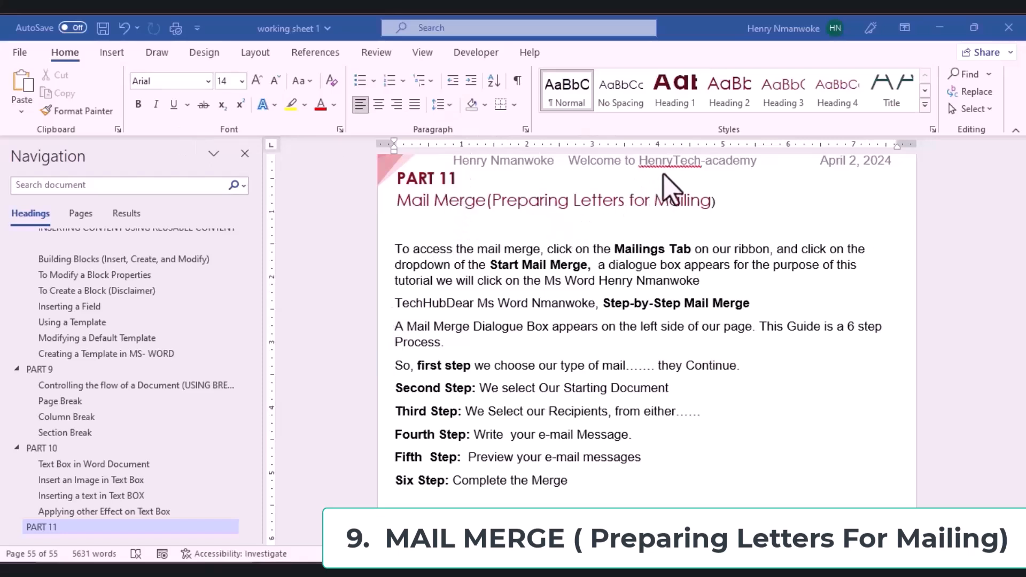
Step: Enable the Mailings tab through Customize the Ribbon and display its commands
click(673, 160)
click(674, 160)
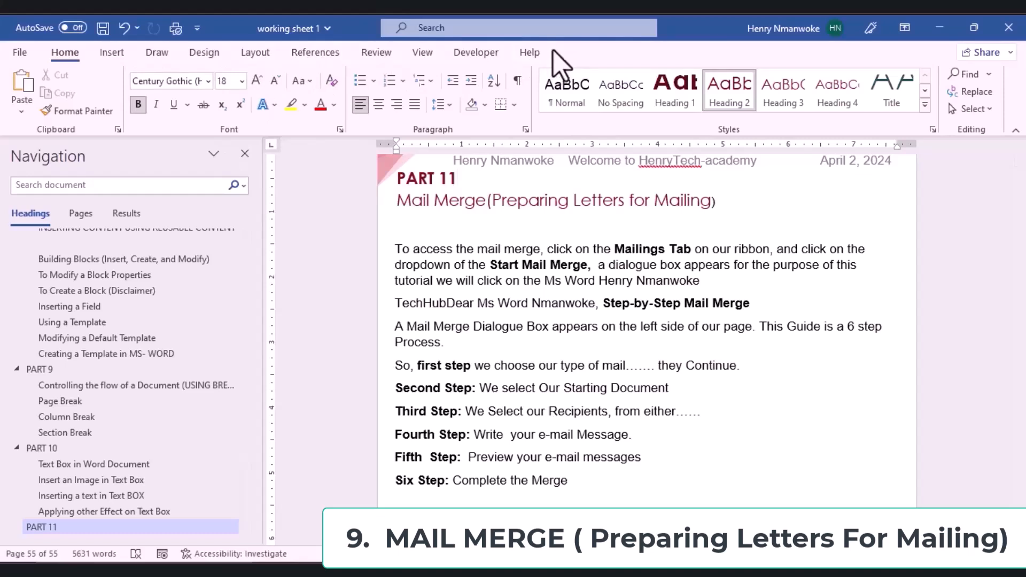
right_click(476, 55)
click(494, 59)
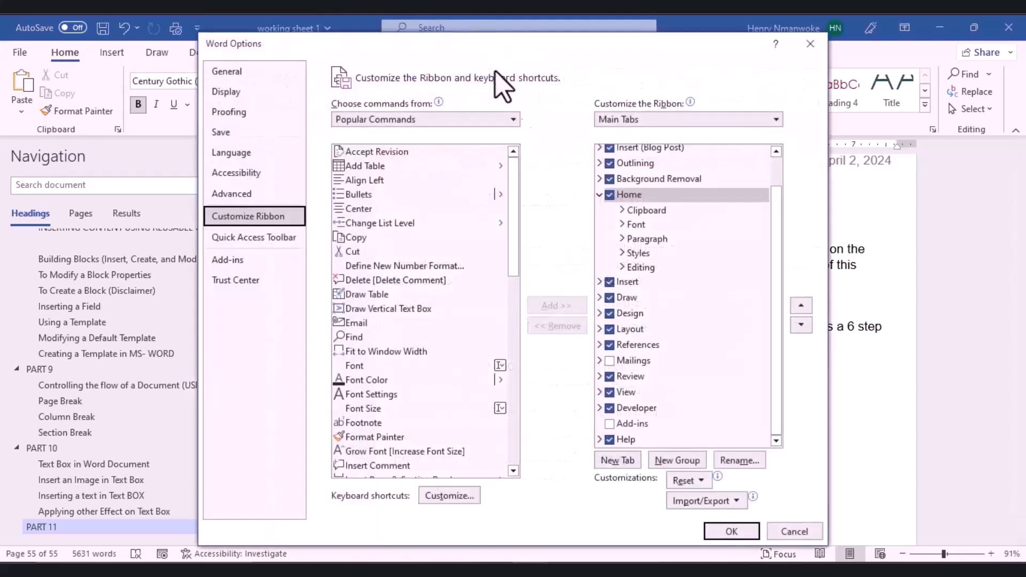
click(620, 365)
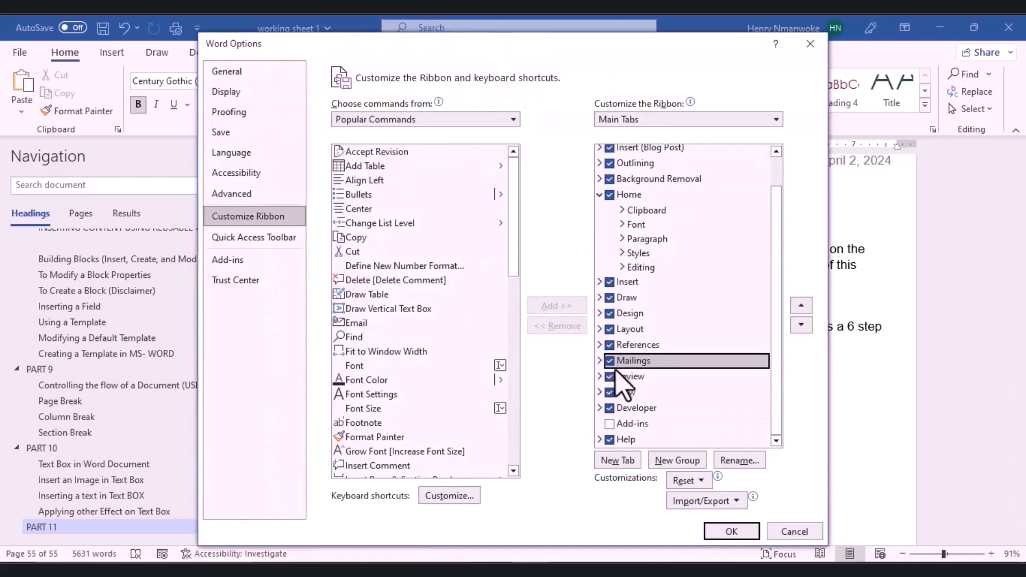
click(731, 532)
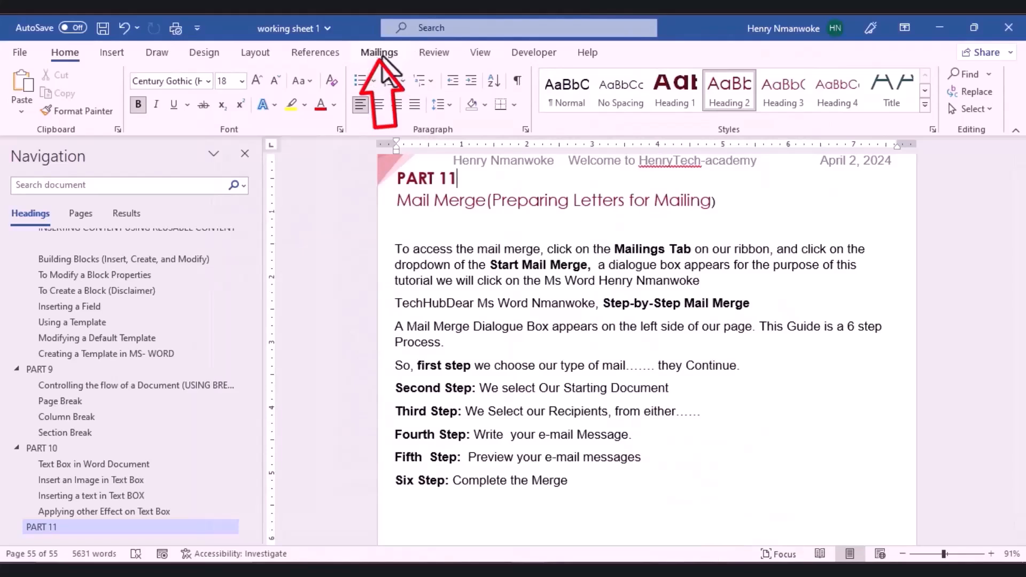
click(374, 52)
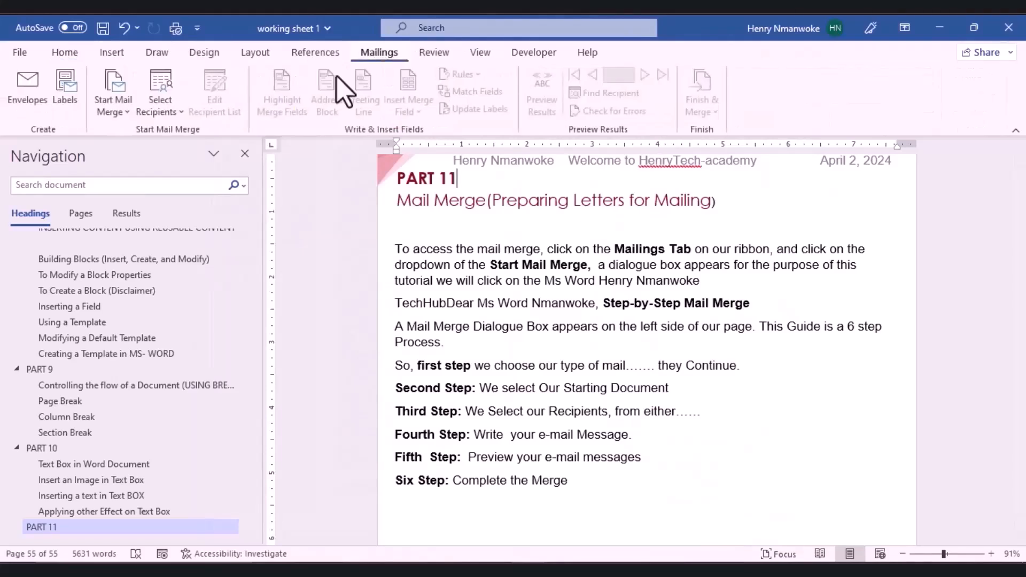
Step: Launch the Step-by-Step Mail Merge Wizard from the Start Mail Merge list
click(127, 112)
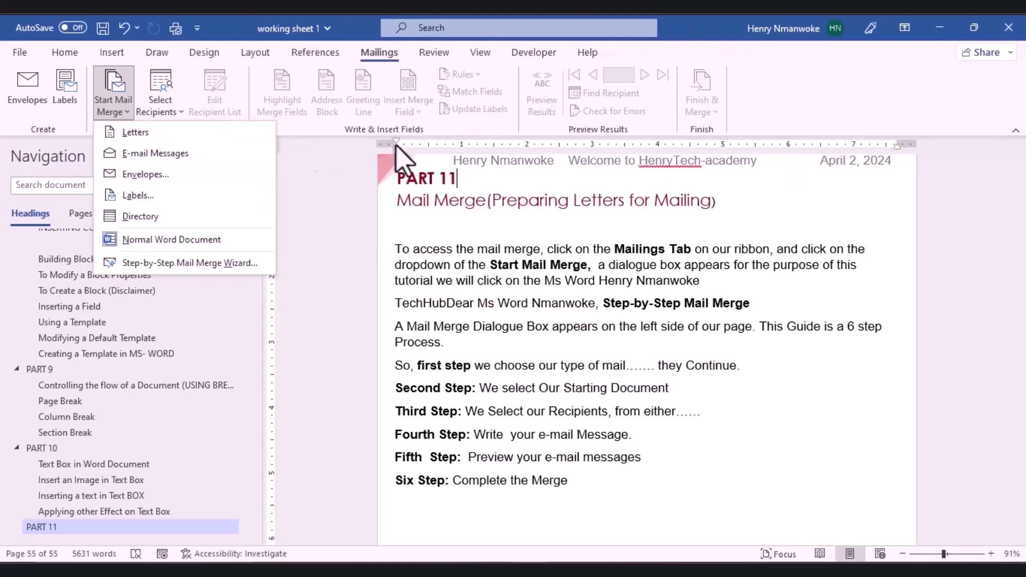
click(175, 264)
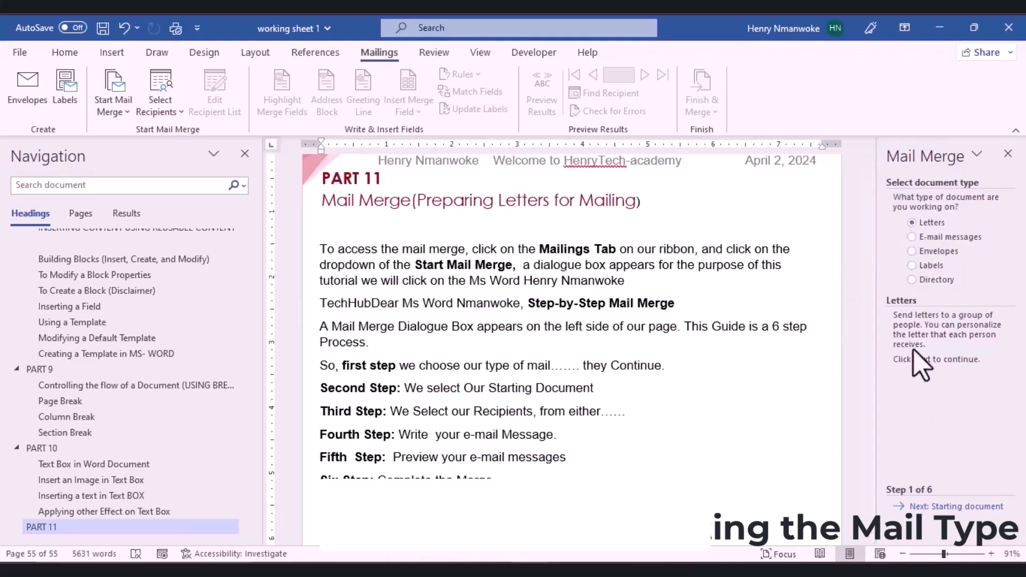
Step: Append 'Source' to the Second Step line and try starting from an existing document
click(943, 507)
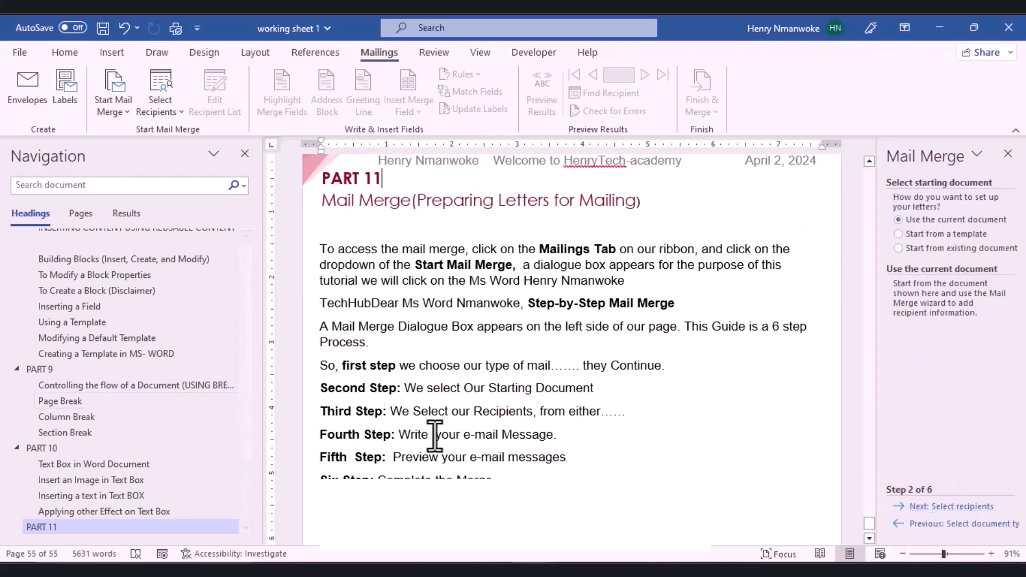
click(474, 389)
click(620, 389)
text(Source)
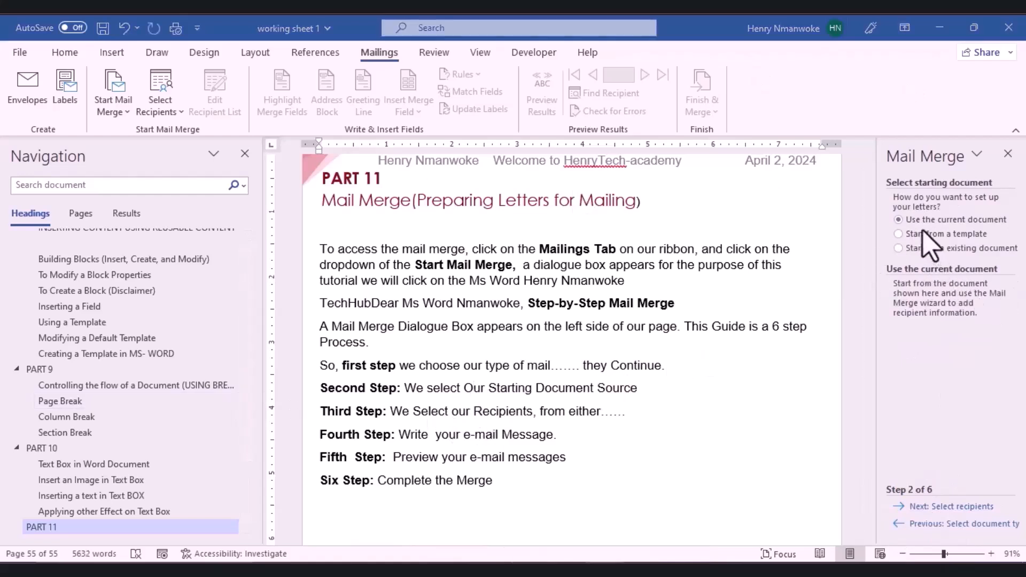
click(899, 249)
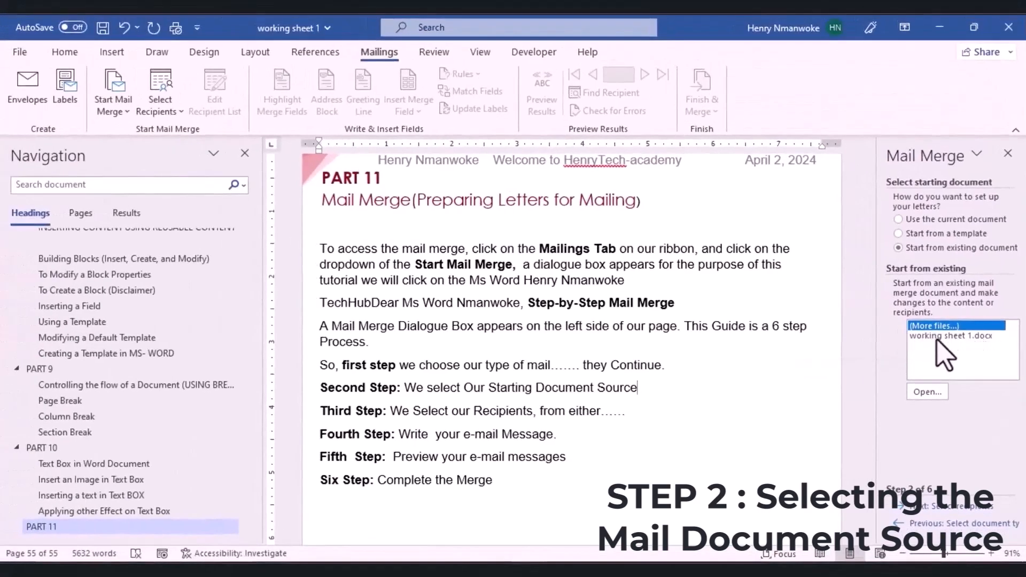
click(925, 393)
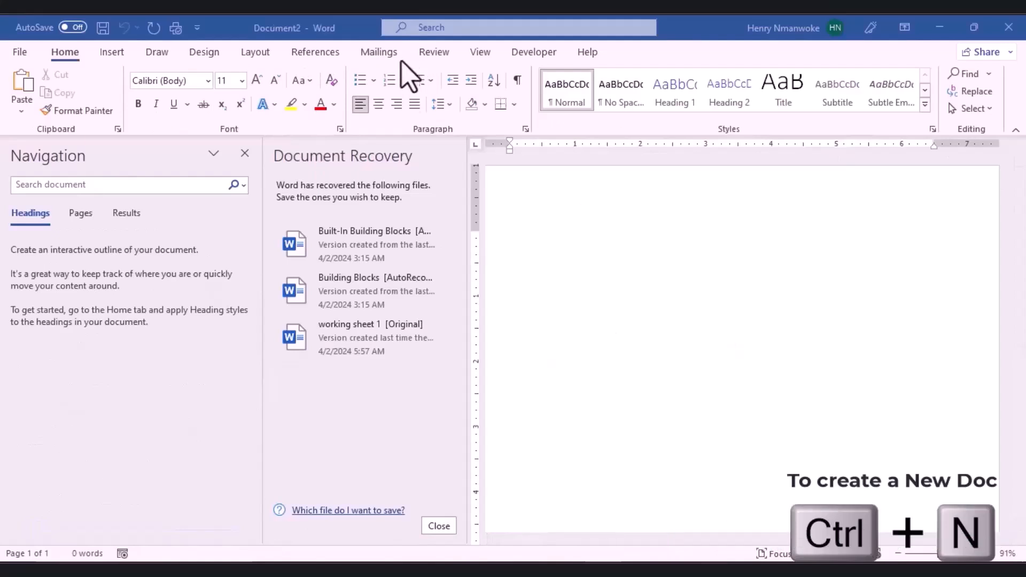
Step: Open the REQUEST FOR A COURTESY VISIT letter as the mail merge starting document
click(380, 52)
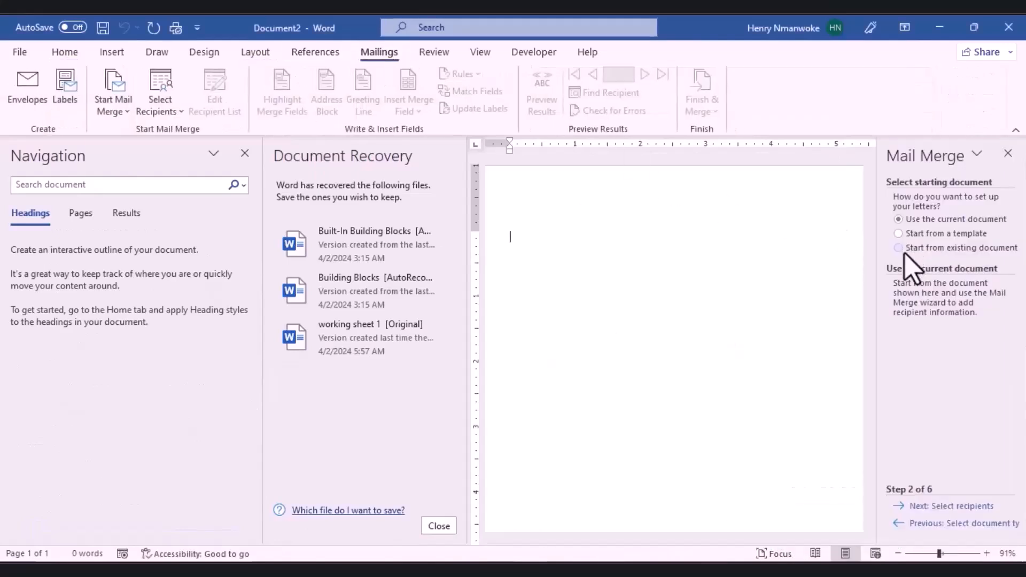
click(904, 251)
click(927, 392)
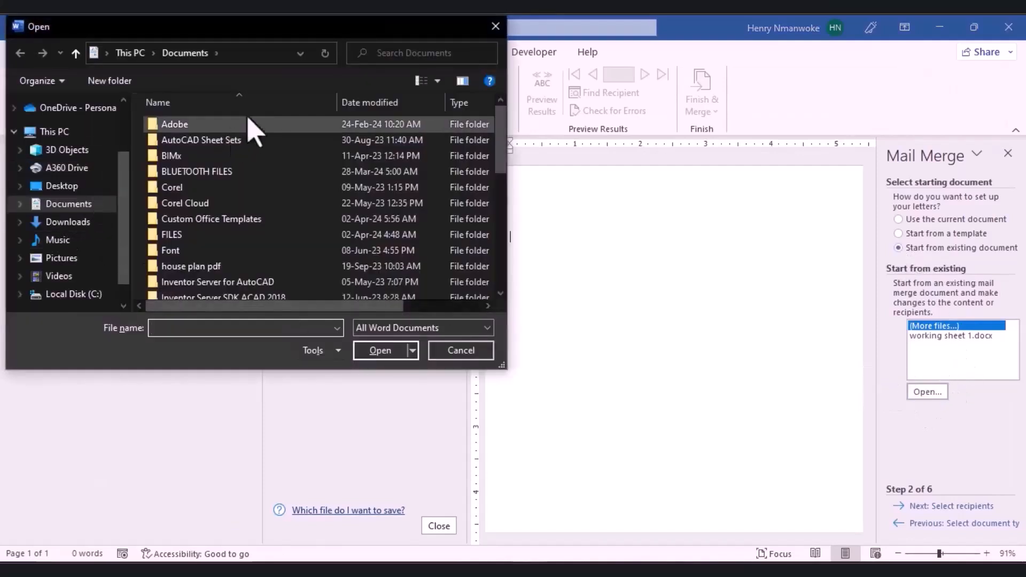
click(129, 53)
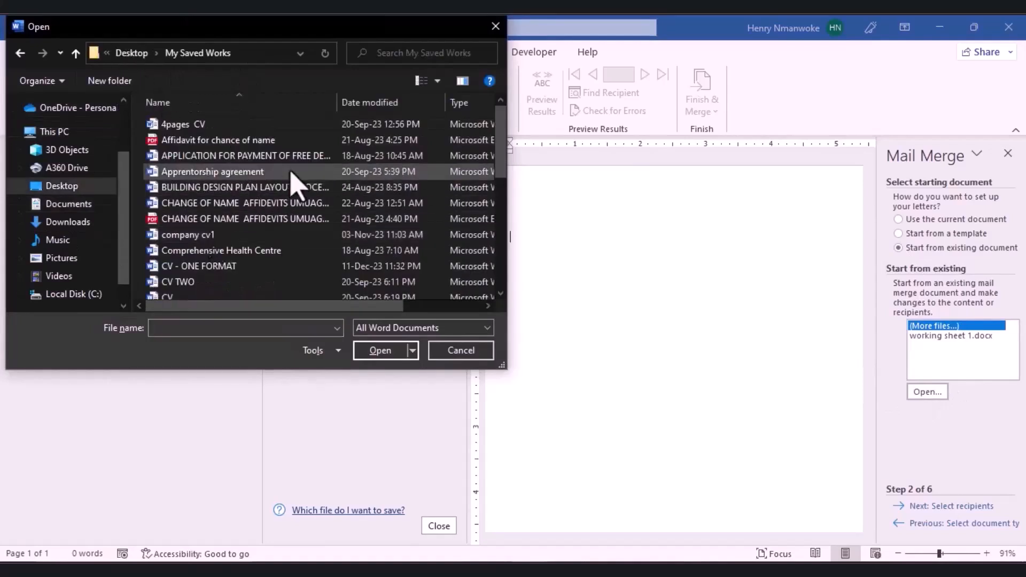
scroll(293, 184, down, 7)
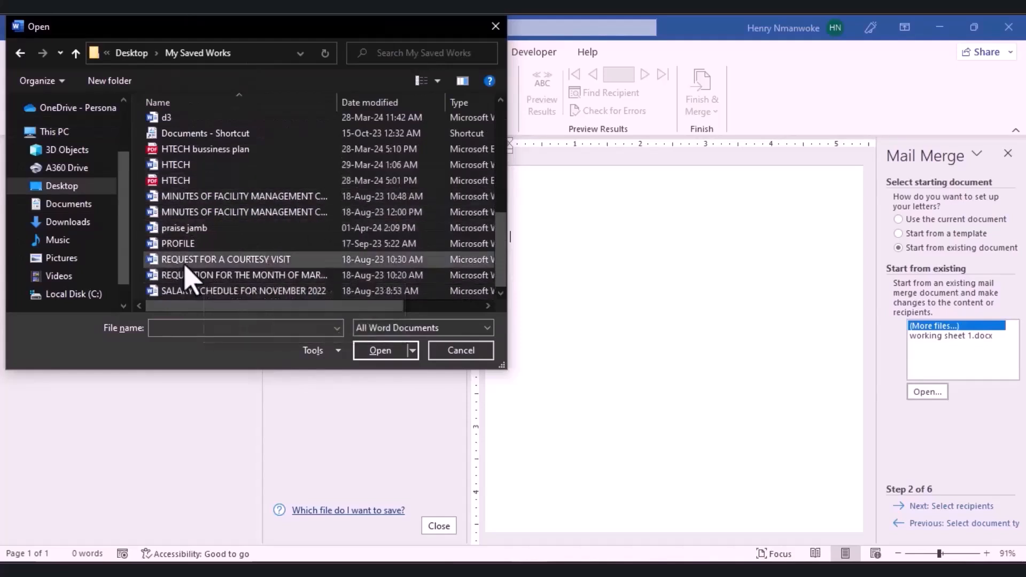
click(260, 262)
click(383, 354)
Step: Advance to recipient selection and choose Type a new list
scroll(751, 311, down, 2)
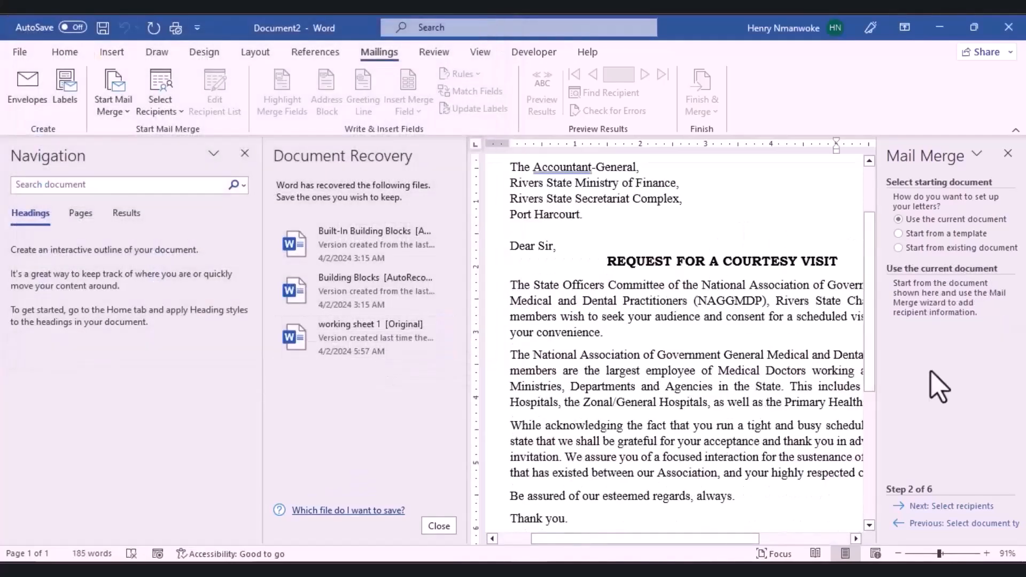
scroll(759, 380, down, 3)
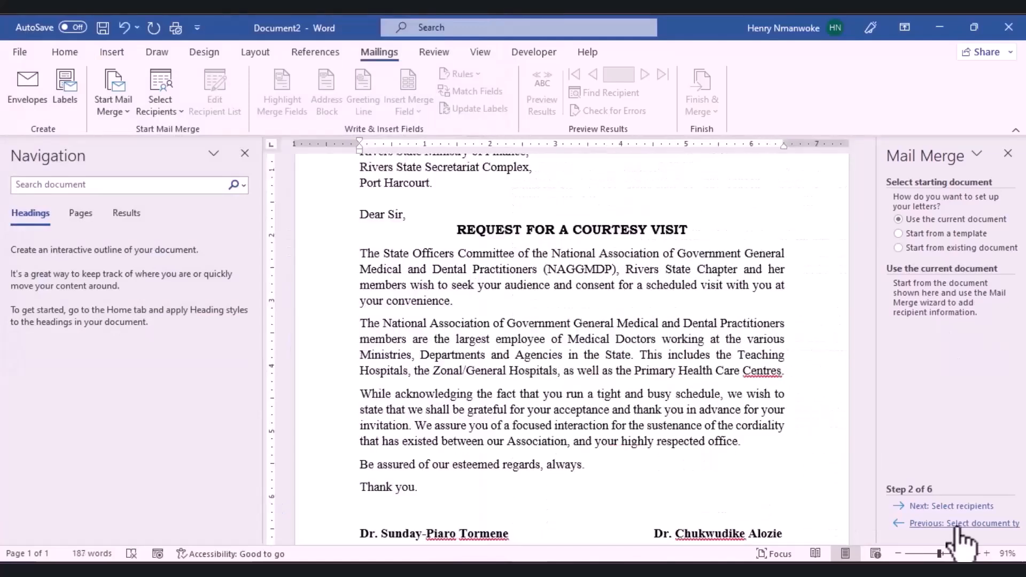
click(951, 507)
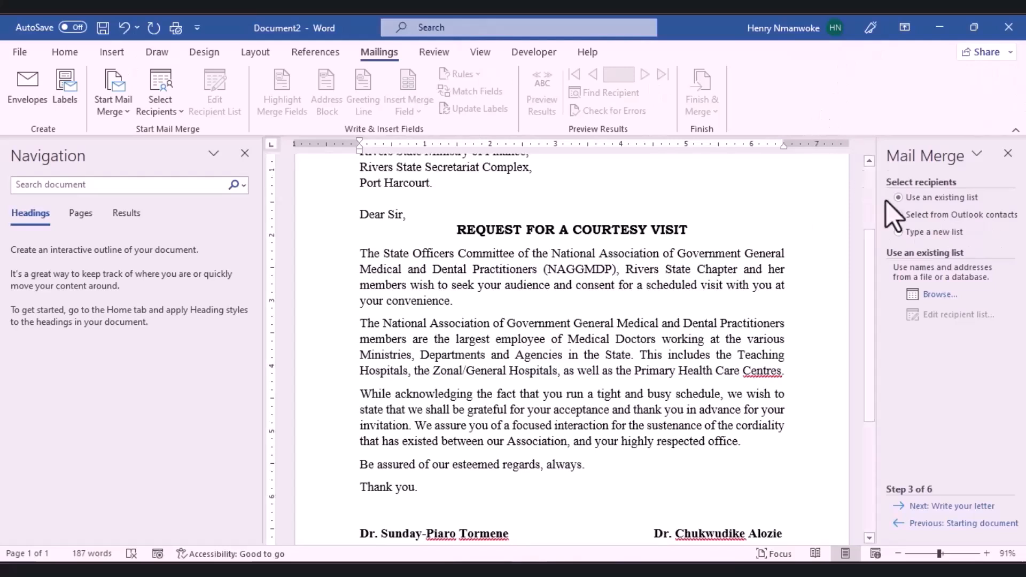
click(907, 236)
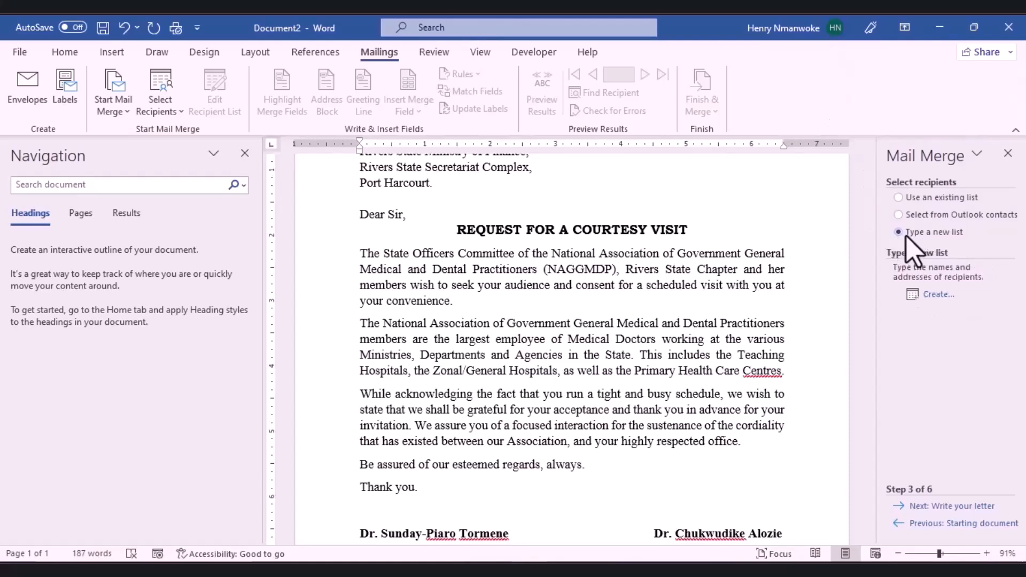
Step: Start a new address list, entering title 'Request' and the recipient's name fields
click(936, 296)
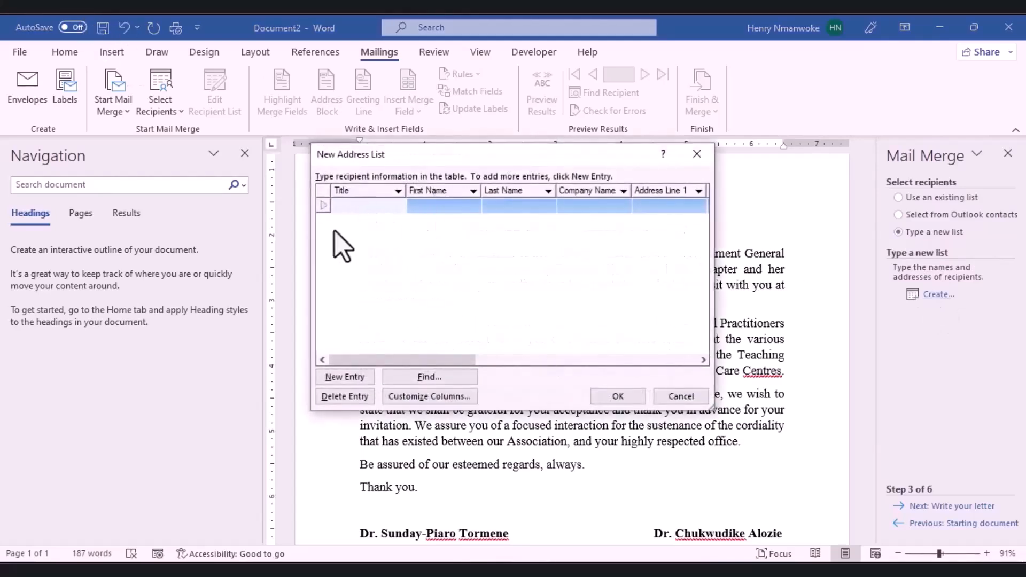
drag(212, 242, 319, 297)
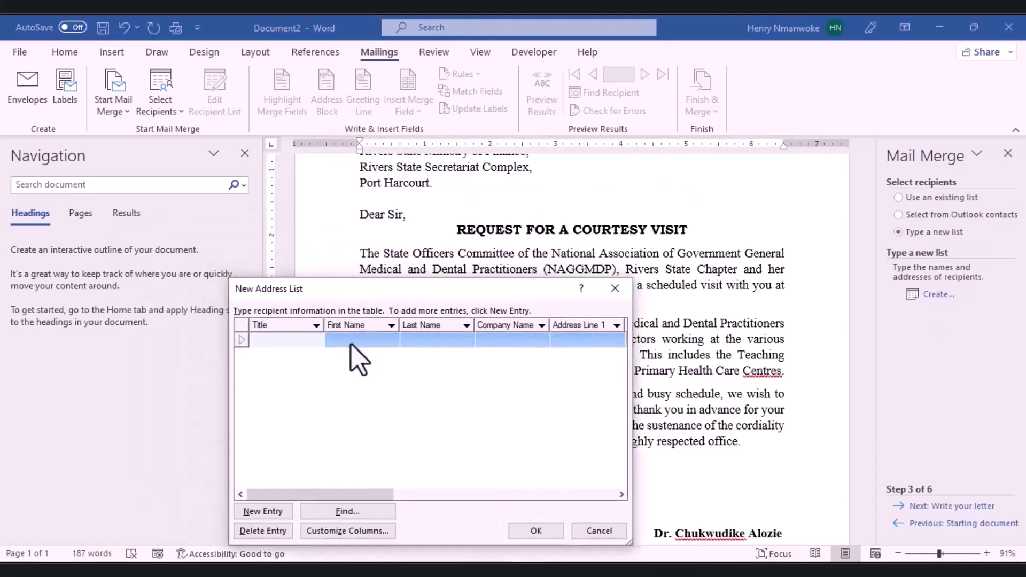
text(Request)
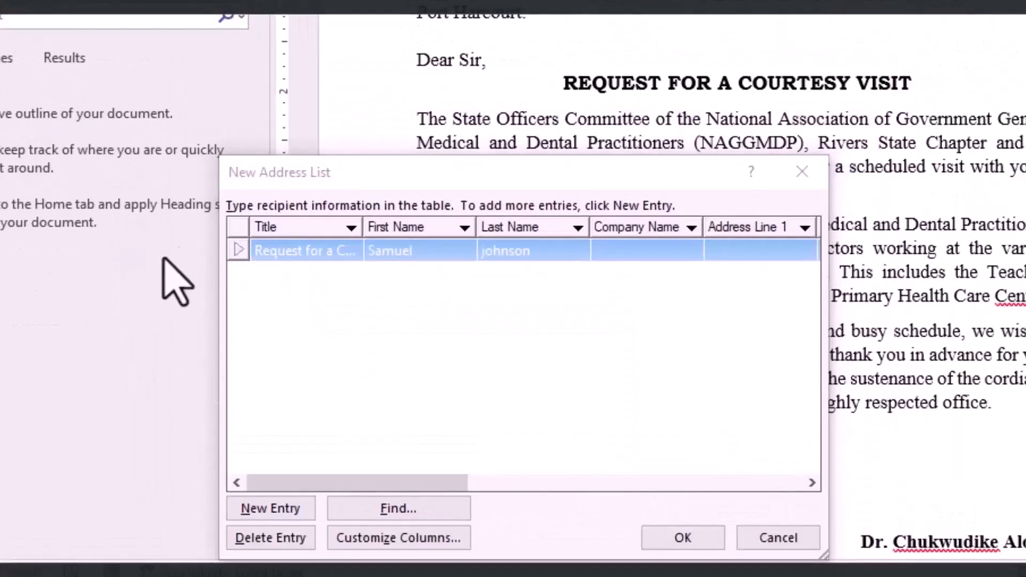
click(436, 254)
click(487, 250)
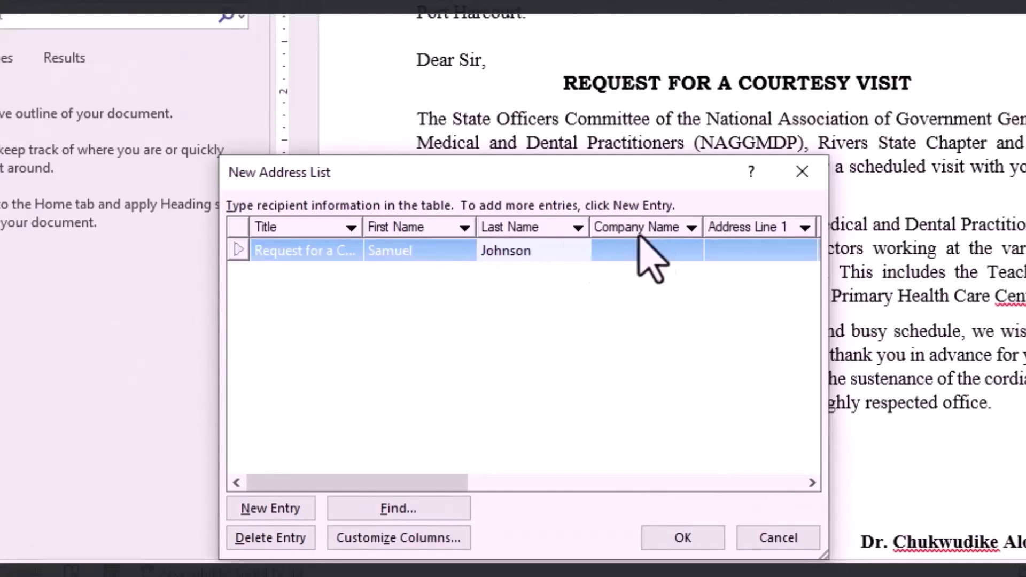
drag(396, 483, 583, 483)
Step: Enter Lagos and Nigeria as the recipient's location, add a new entry, and confirm
click(502, 251)
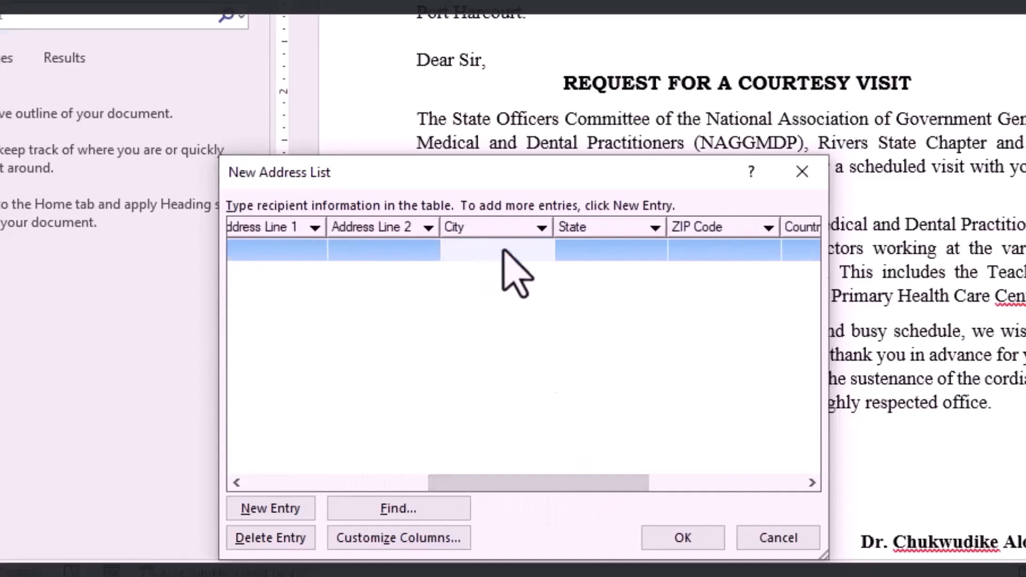
text(Lagos)
click(606, 260)
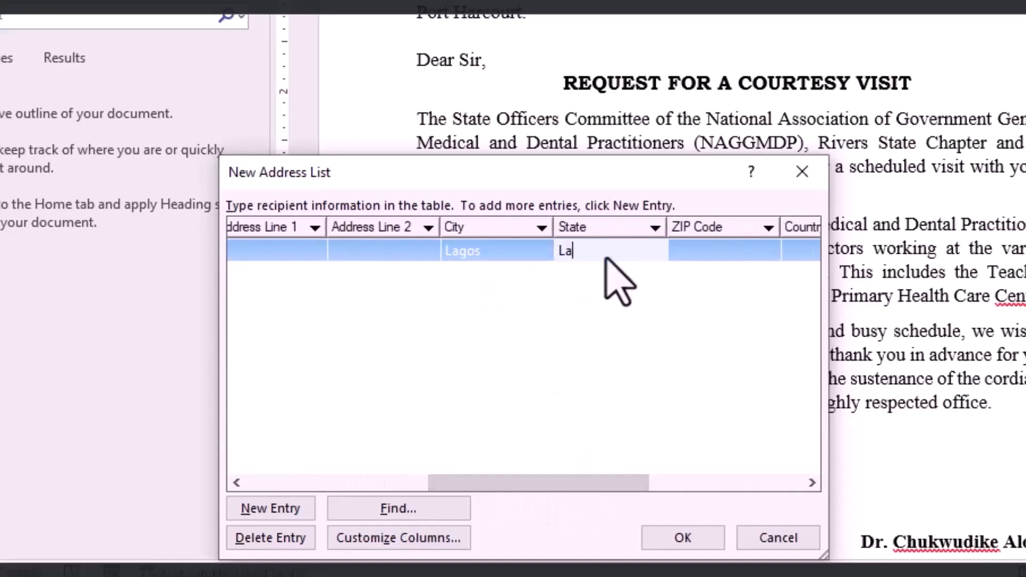
drag(529, 482, 610, 485)
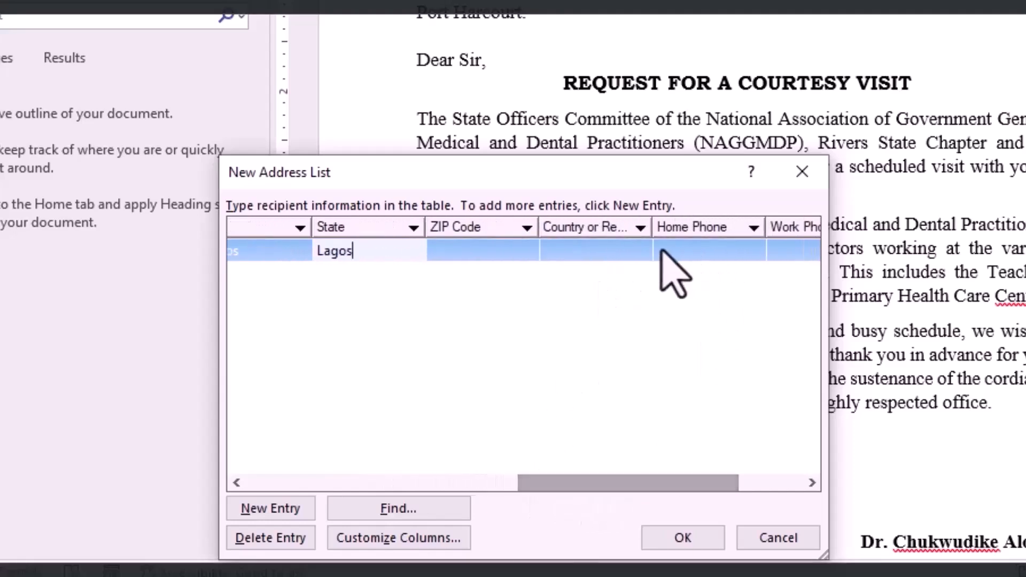
click(593, 255)
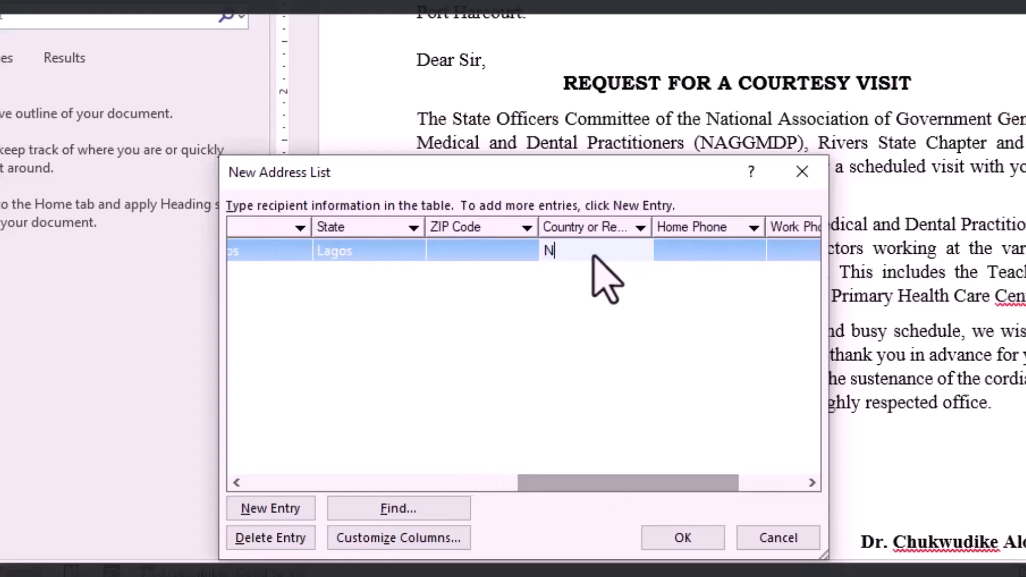
text(Nigeria)
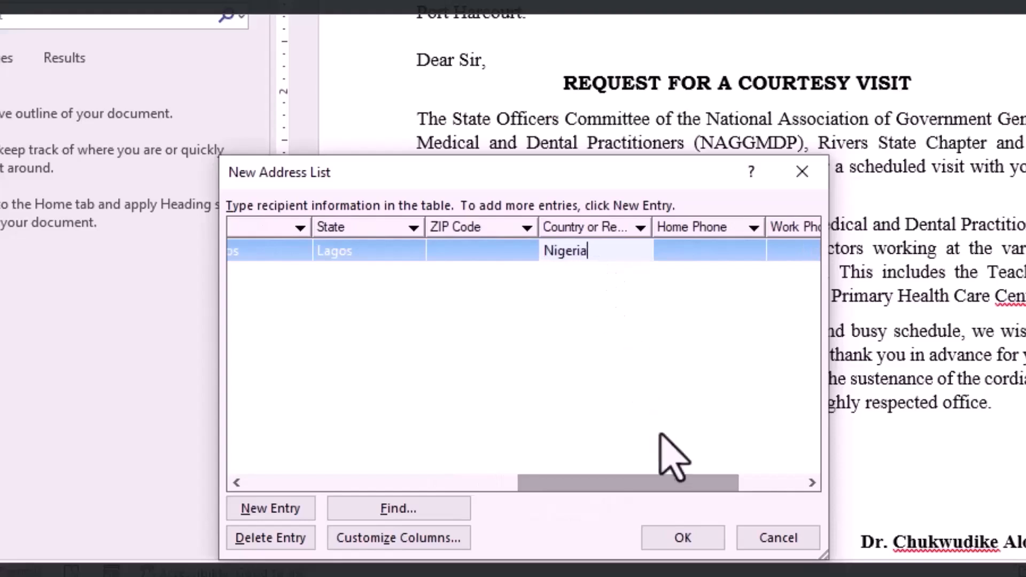
drag(656, 483, 734, 492)
click(112, 351)
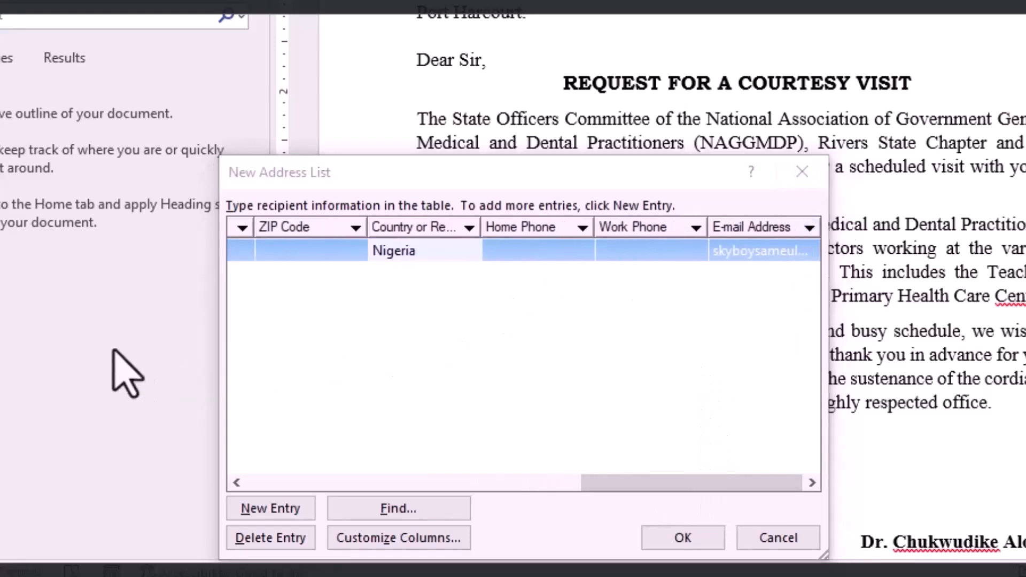
click(424, 310)
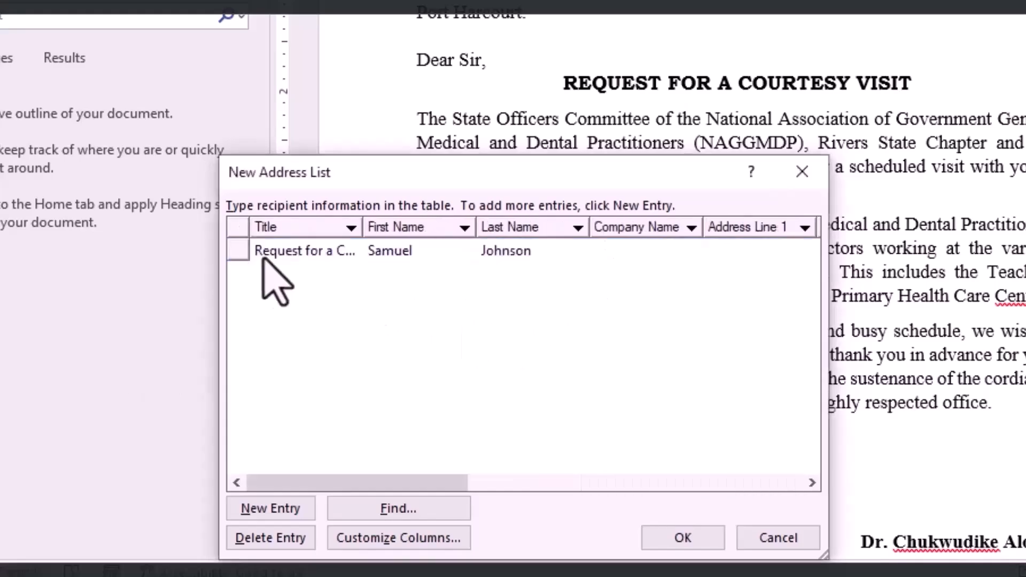
click(289, 250)
click(271, 508)
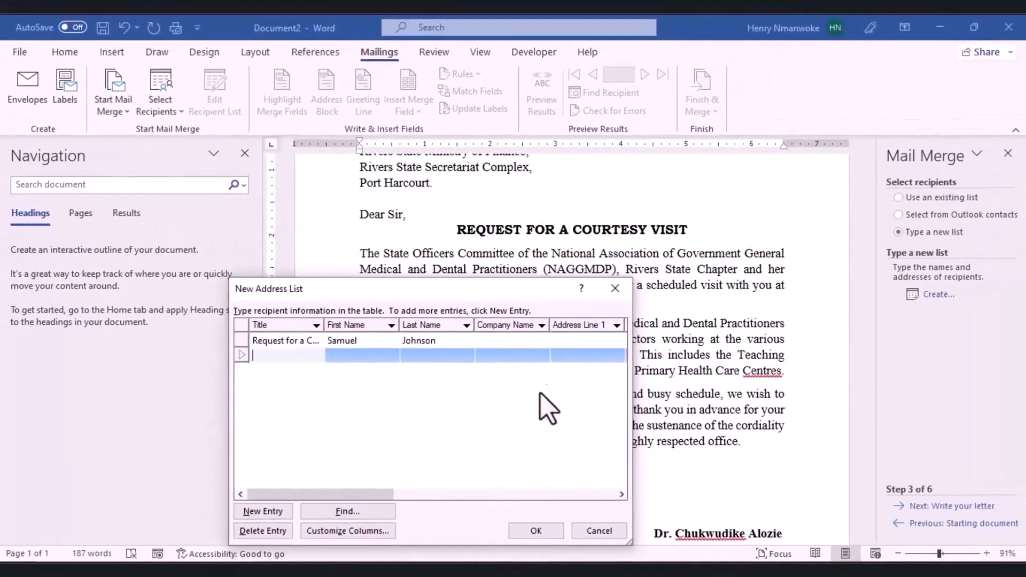
click(535, 531)
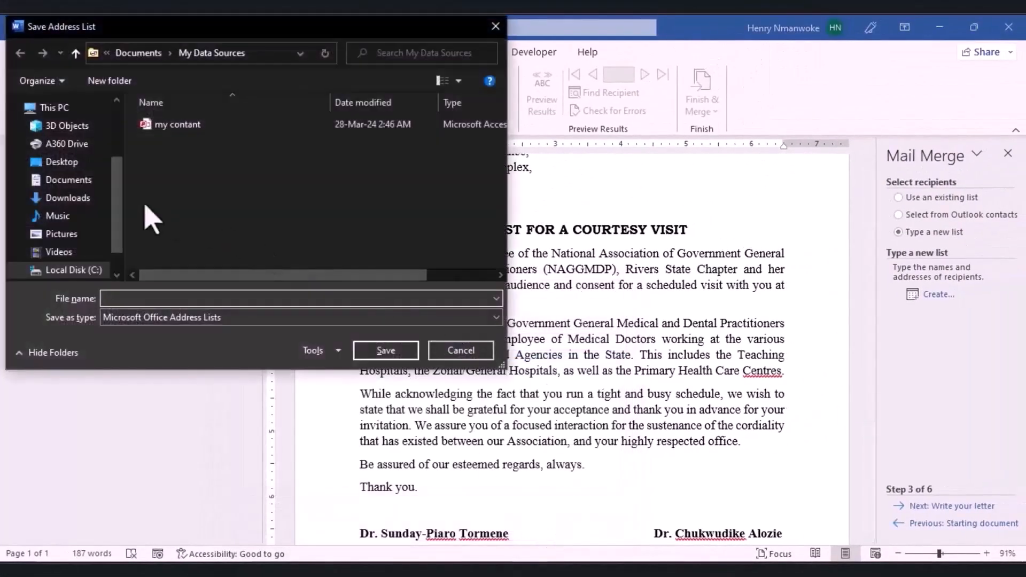
Step: Save the new address list as 'samuel' and accept it as the merge's recipients
text(samuel)
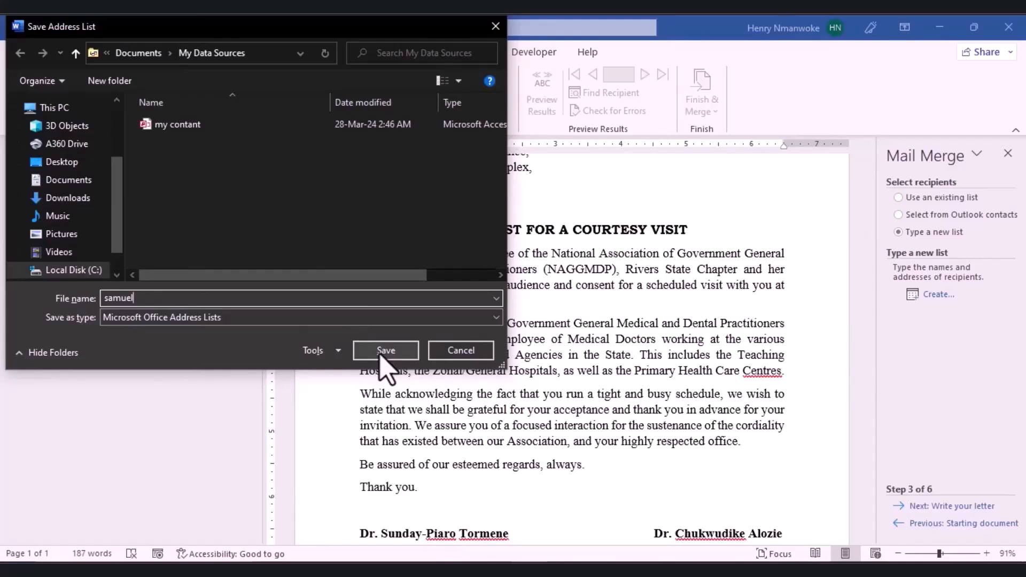
click(381, 353)
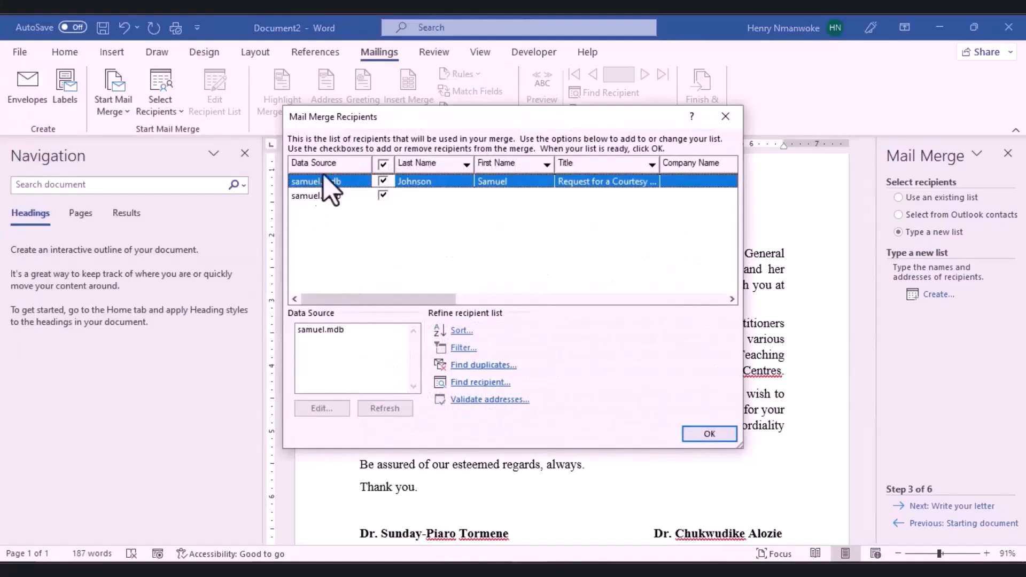
click(709, 434)
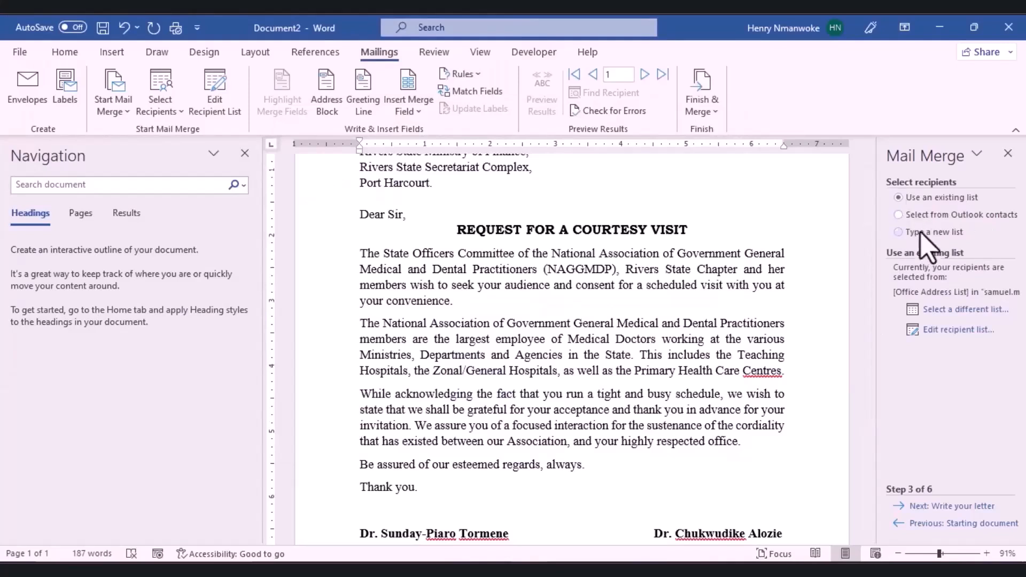
Step: Browse the data sources, selecting samuel then 'my contant', and close without opening either
click(946, 312)
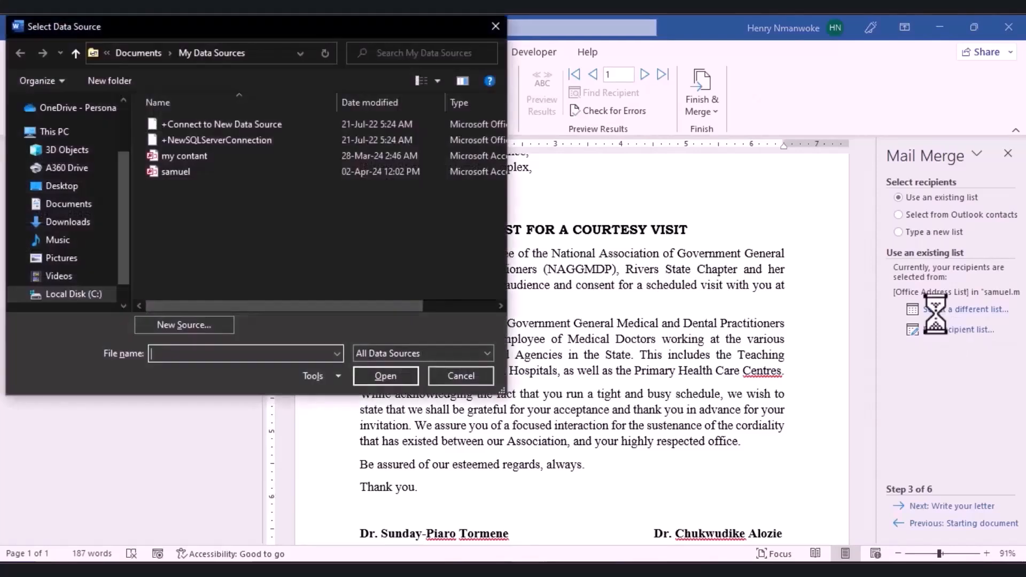
click(170, 172)
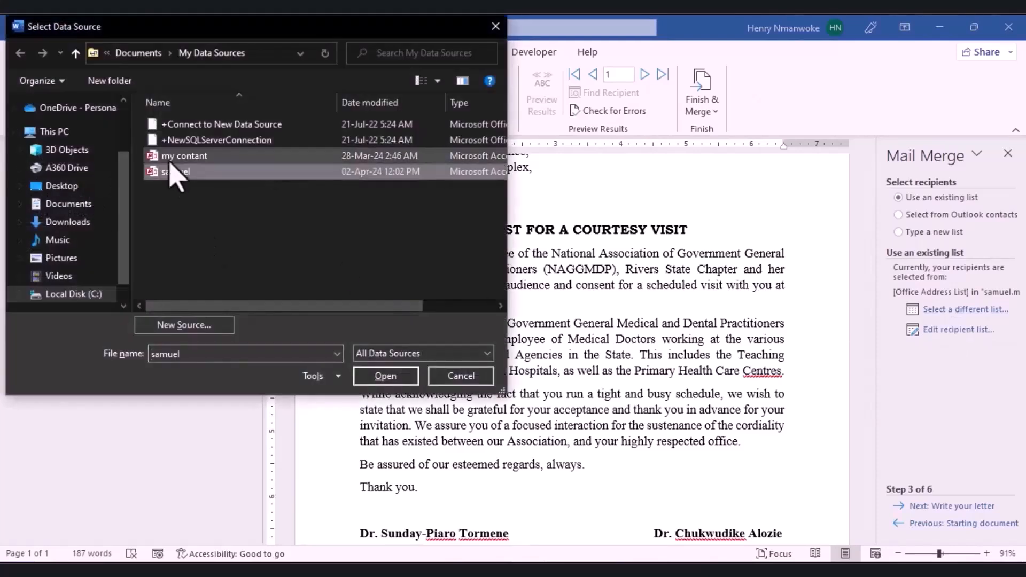
click(170, 161)
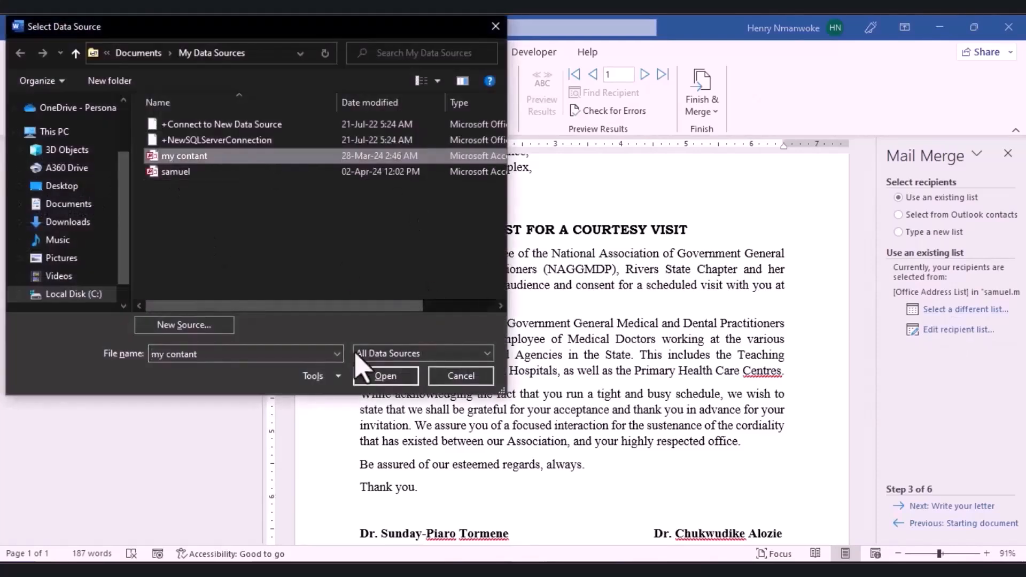
click(495, 27)
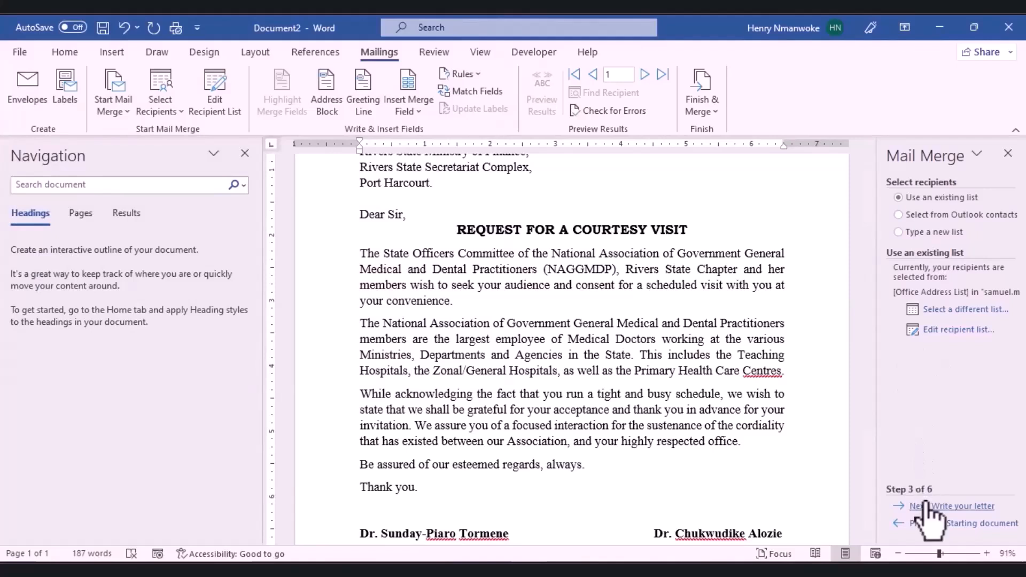
Step: Advance to the write-your-letter step and insert an address block into the letter
click(925, 505)
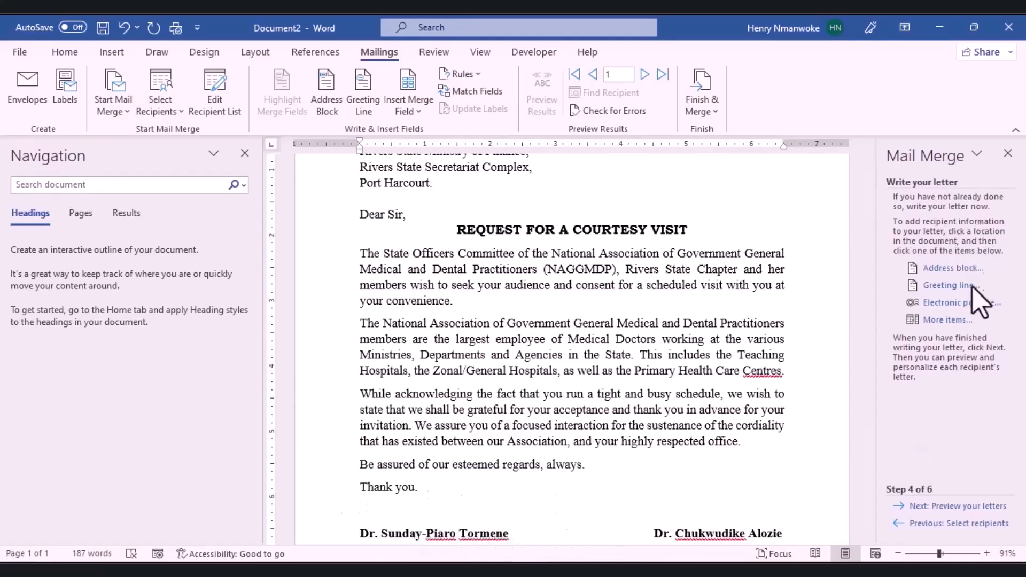
scroll(972, 280, up, 3)
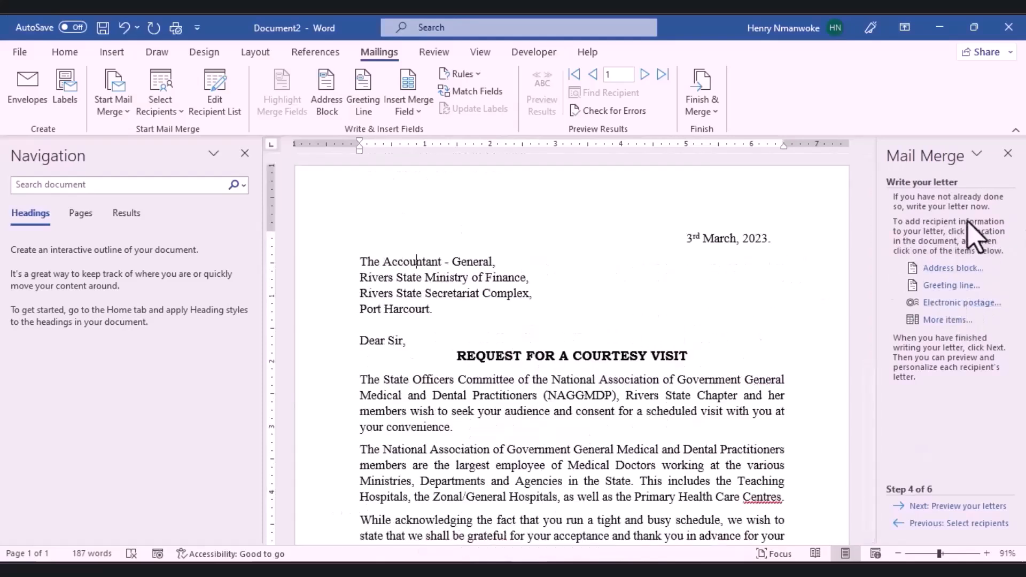
click(954, 269)
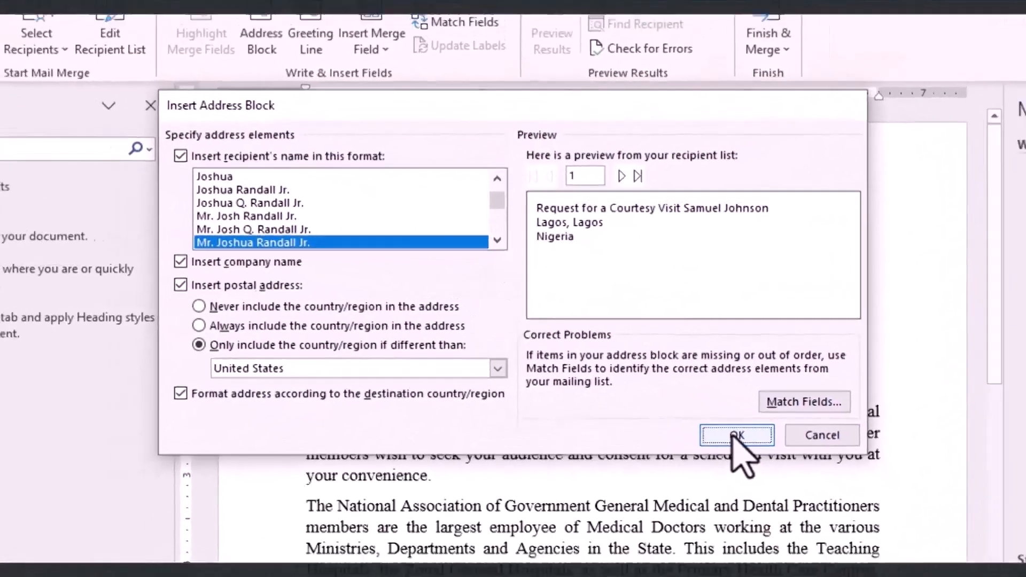
click(759, 449)
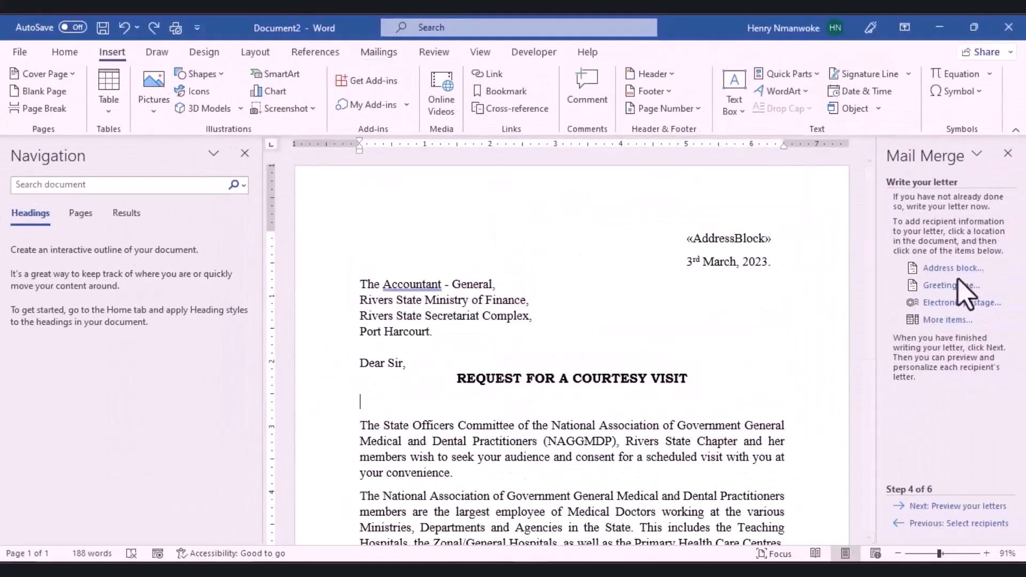
Step: Select the «AddressBlock» field above the date and delete it
click(760, 238)
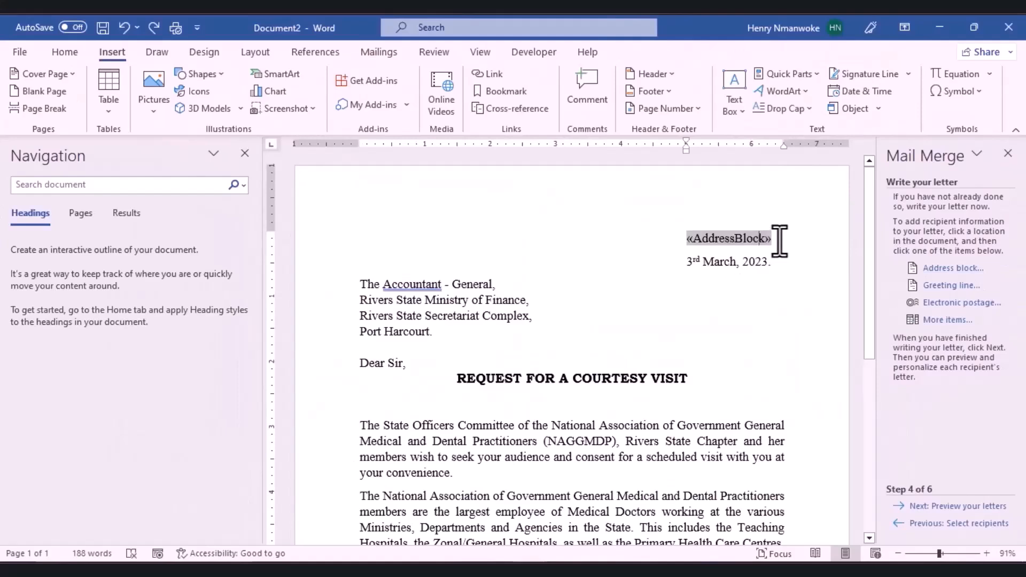
drag(780, 240, 678, 244)
key(Delete)
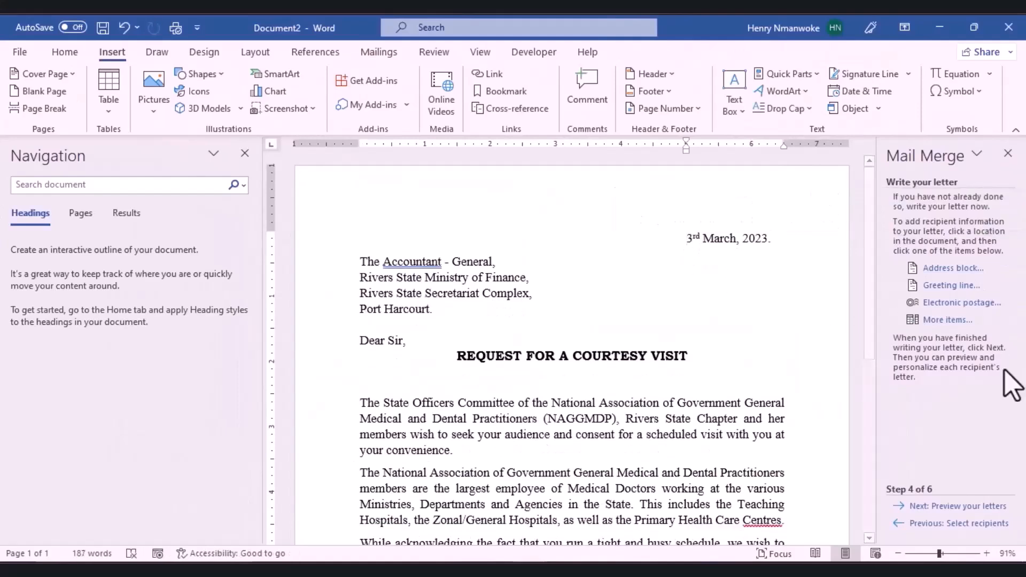
Step: Advance to the preview step and pick the second samuel.mdb record in the recipient list
click(956, 507)
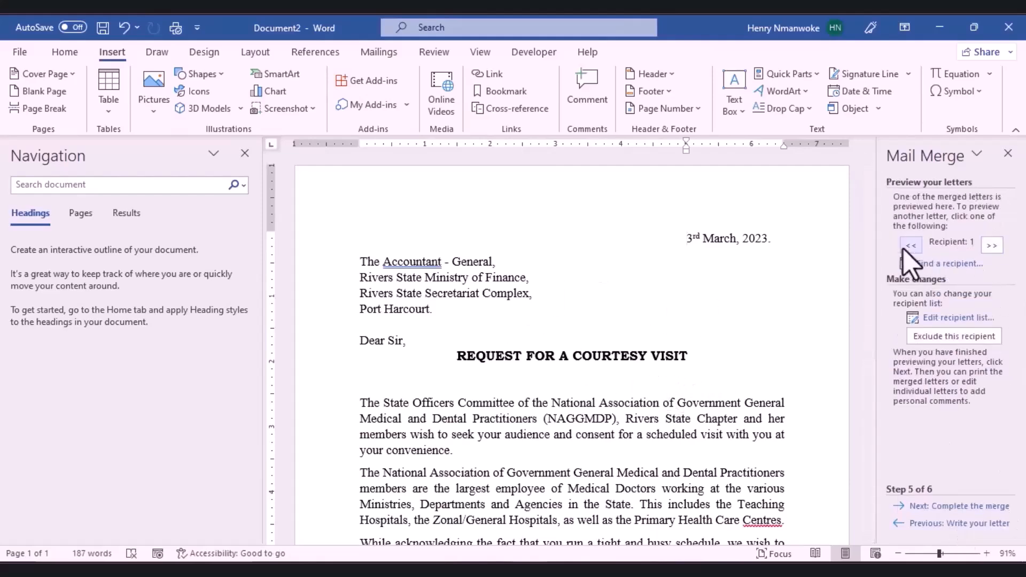
scroll(670, 366, down, 5)
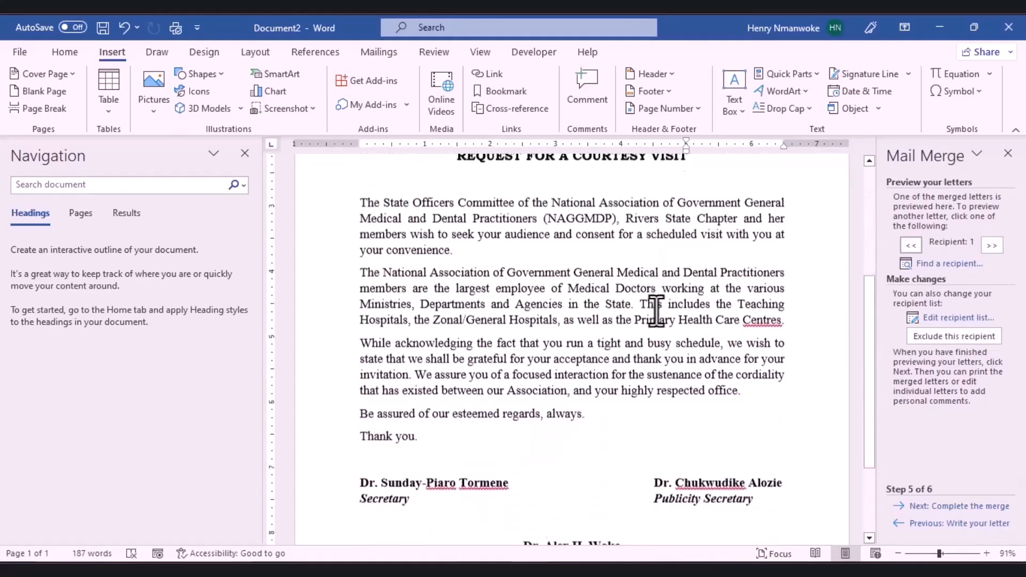
scroll(757, 329, up, 2)
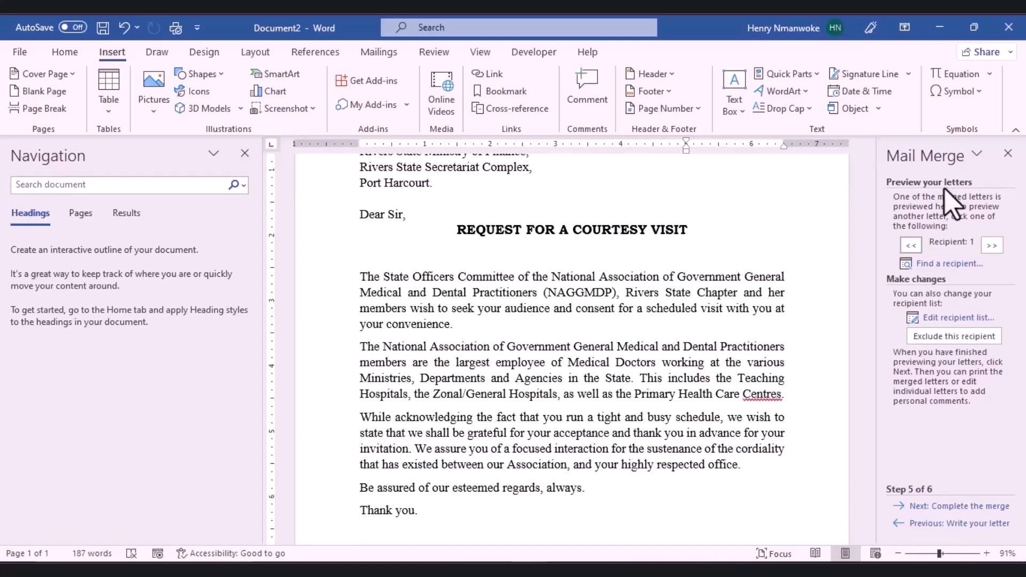
click(958, 318)
click(414, 196)
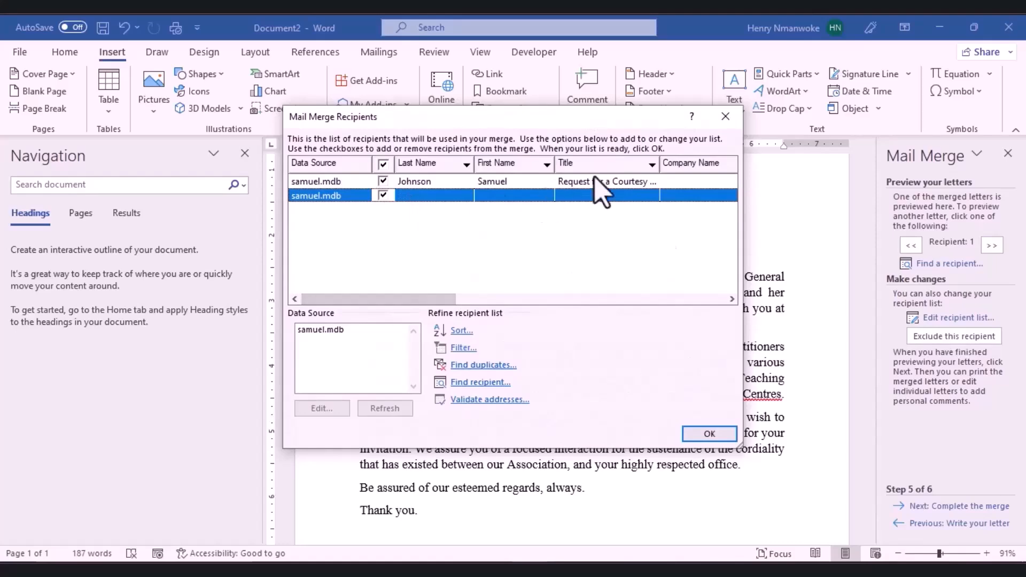
click(697, 435)
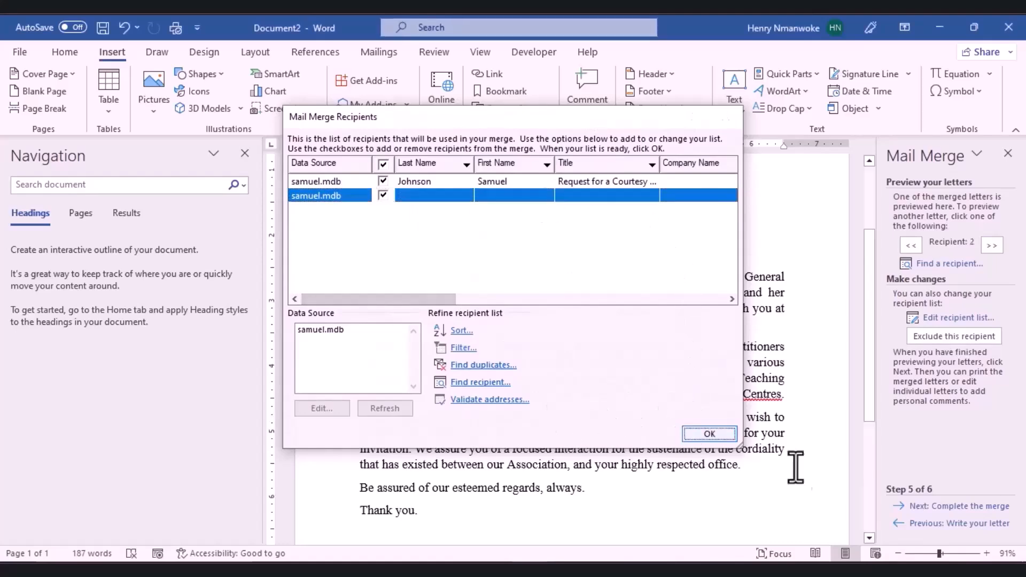
Step: Advance to the final merge step and correct the spelling 'Centres' to 'Centre's'
click(941, 507)
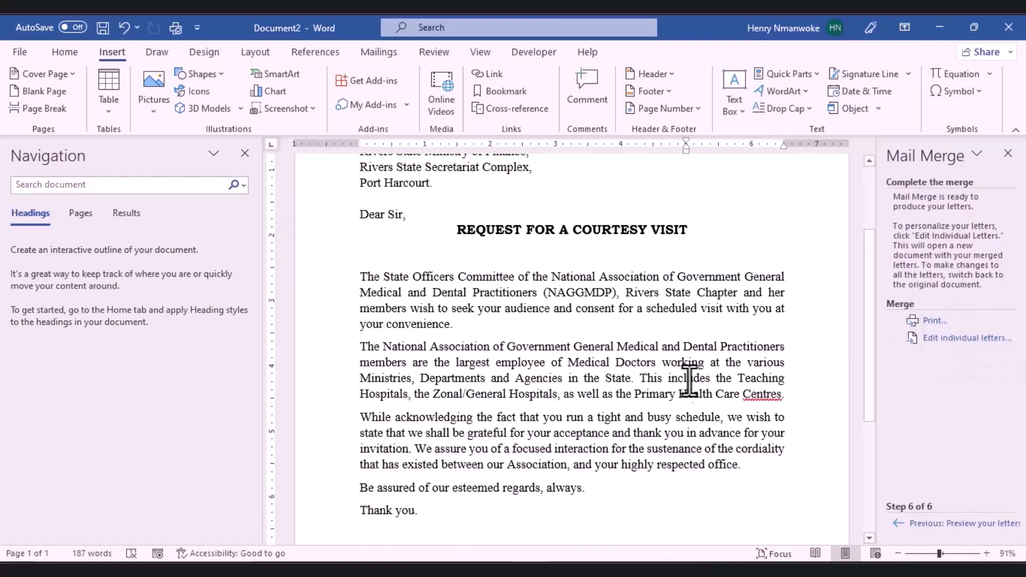
right_click(754, 398)
click(675, 233)
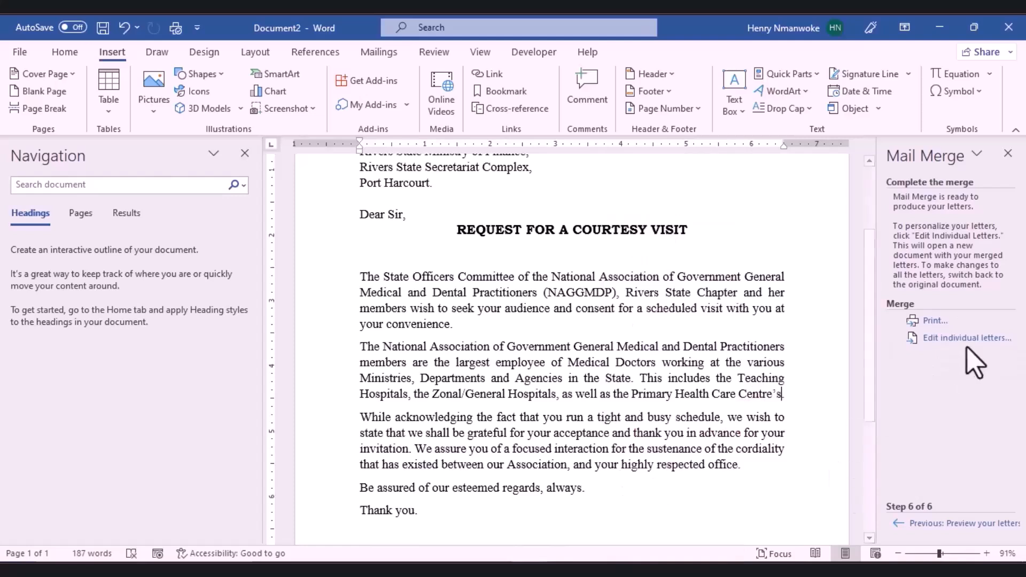
Step: Start printing all merged records on the HP LaserJet Professional P1102, then cancel
click(935, 322)
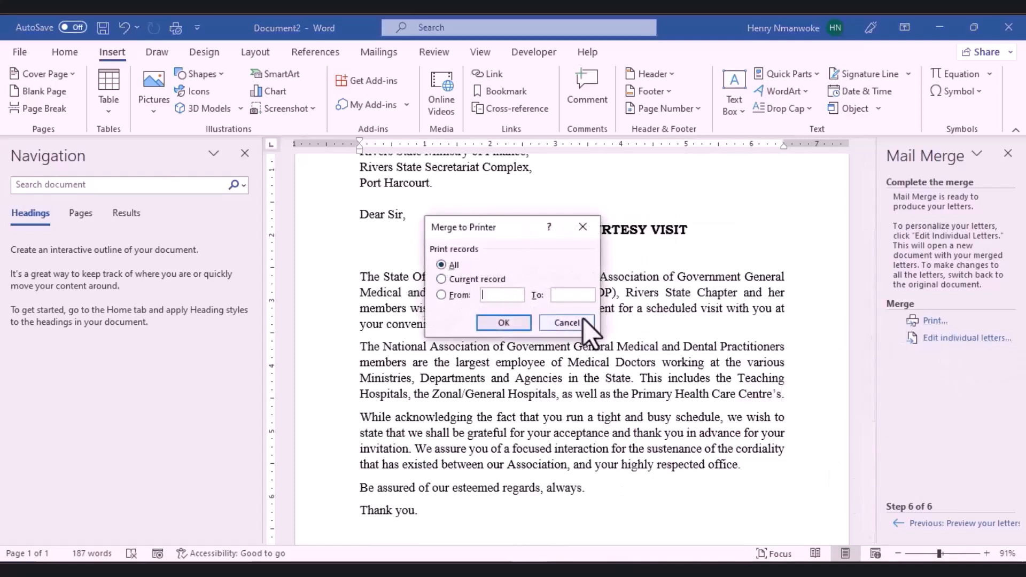
click(504, 323)
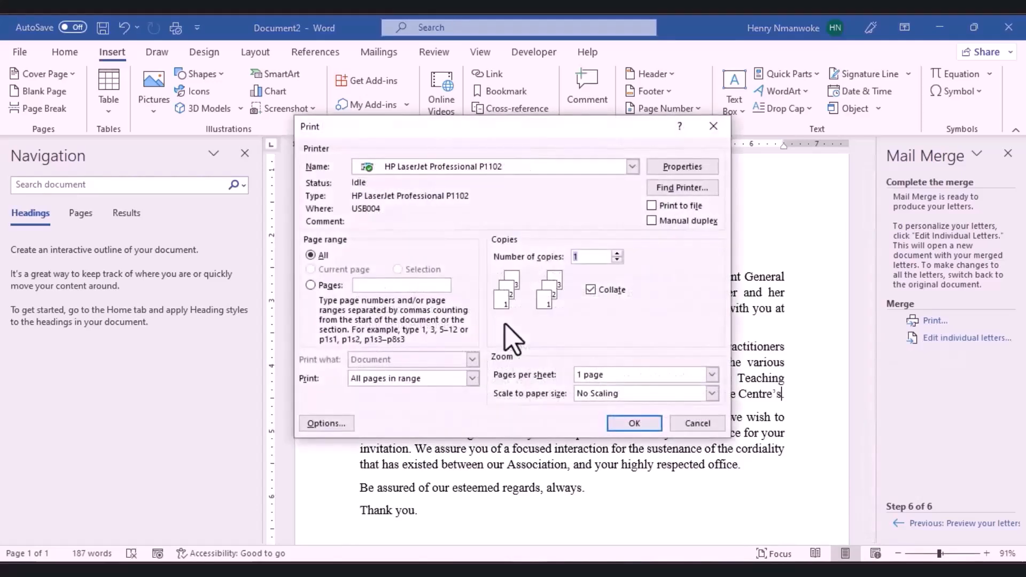
click(632, 167)
click(634, 169)
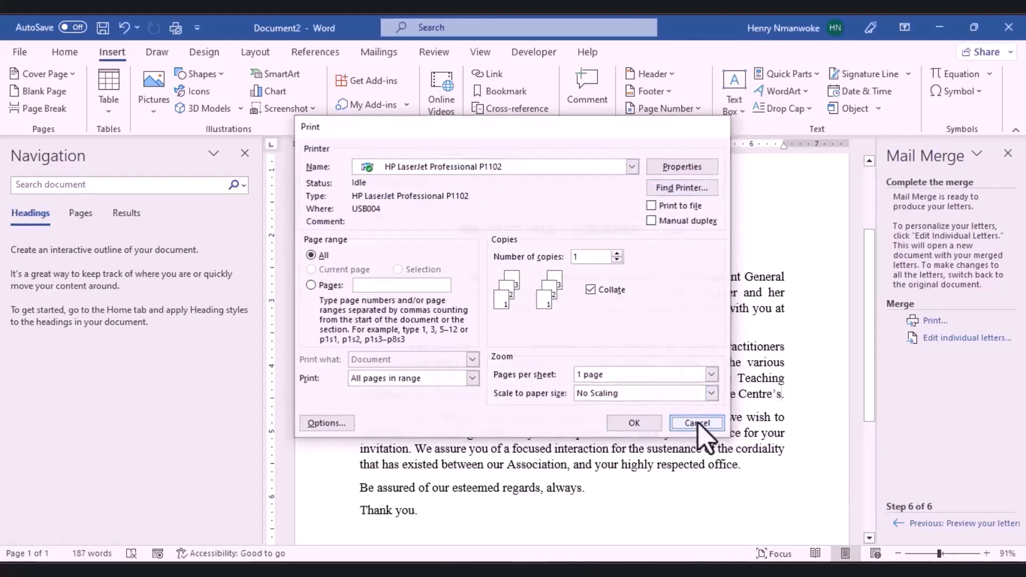
click(698, 424)
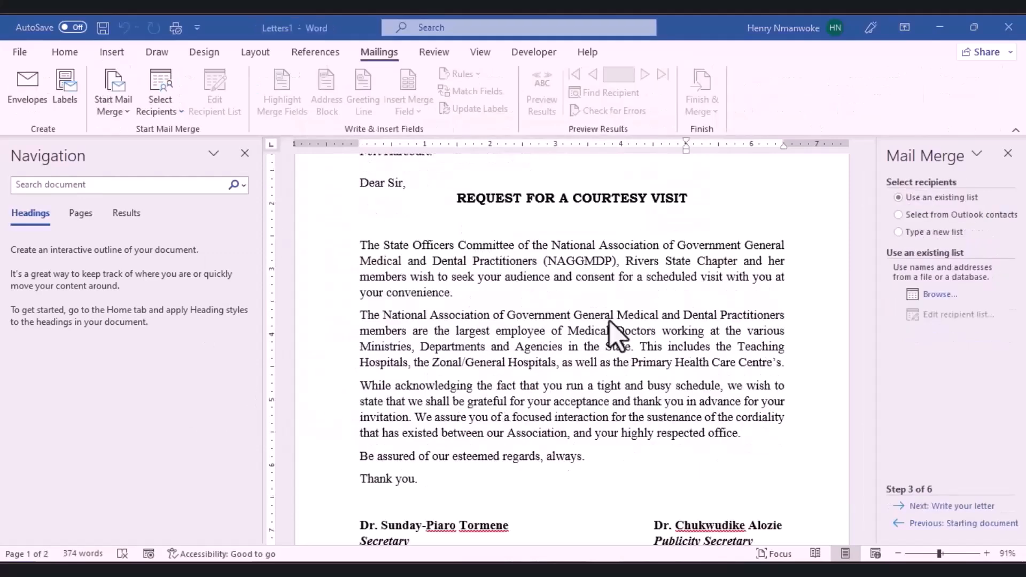
Step: Choose Send Email Messages from Finish & Merge to open the e-mail merge settings
scroll(675, 332, up, 2)
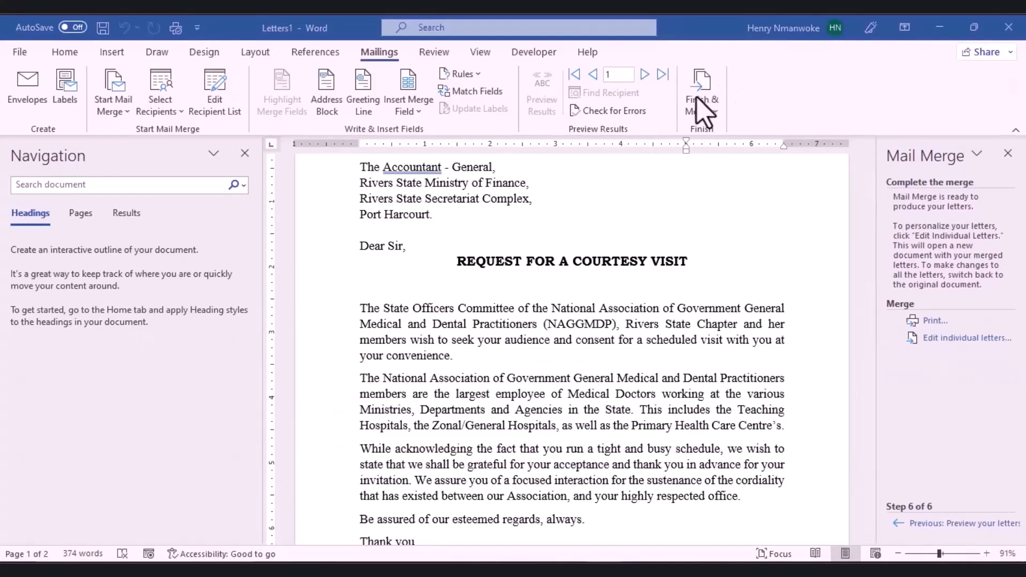
click(702, 110)
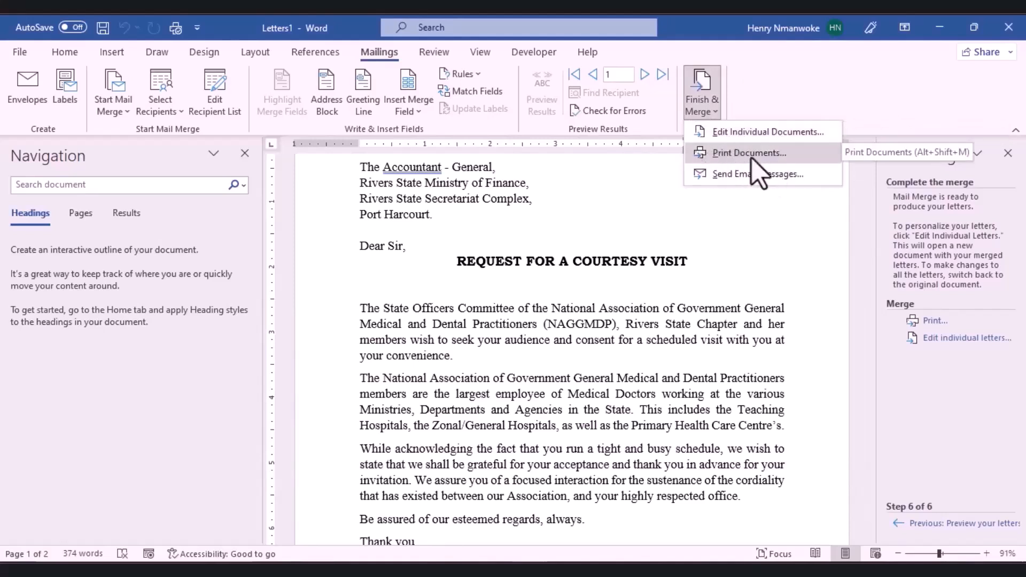
click(713, 181)
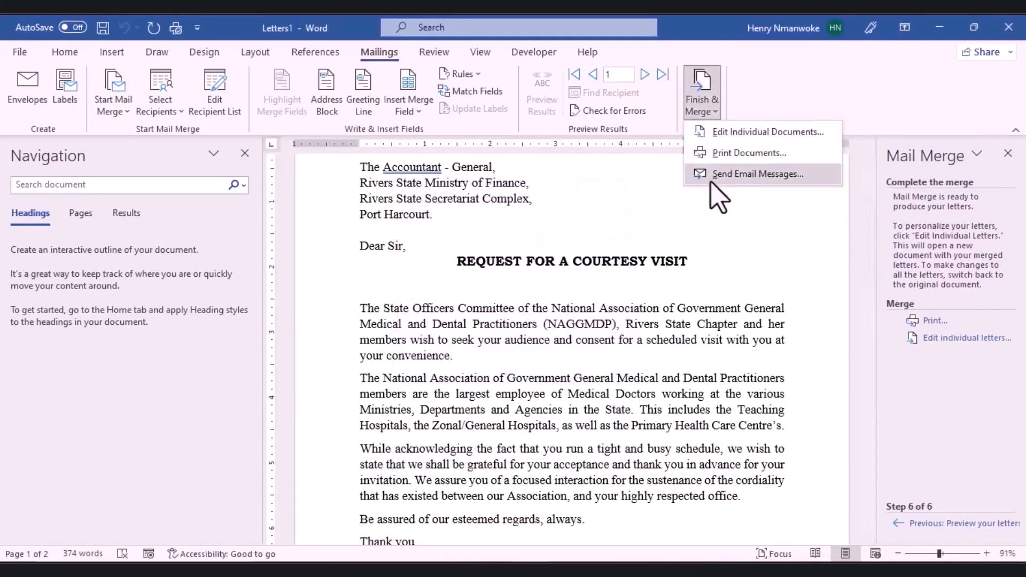
click(717, 185)
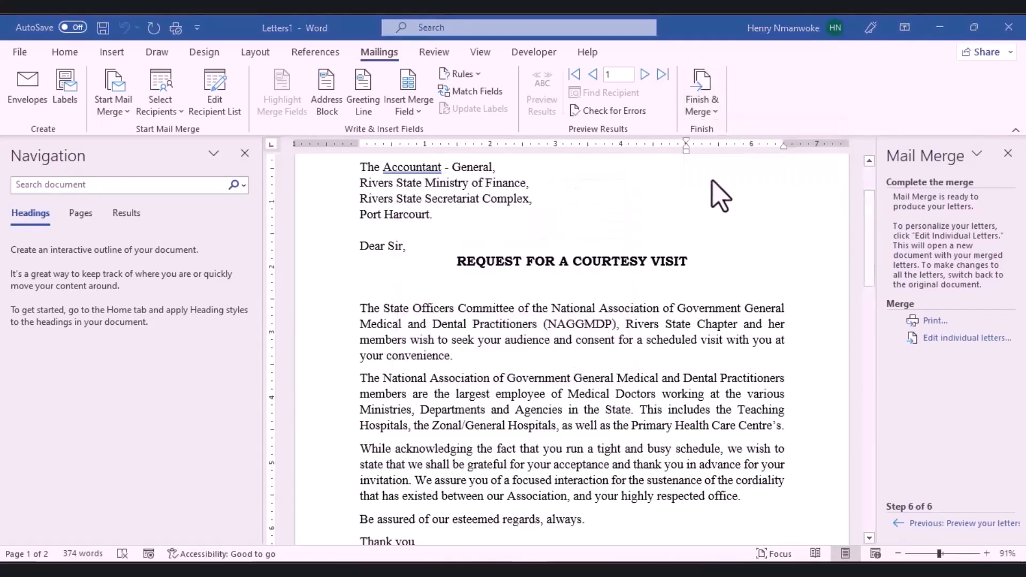